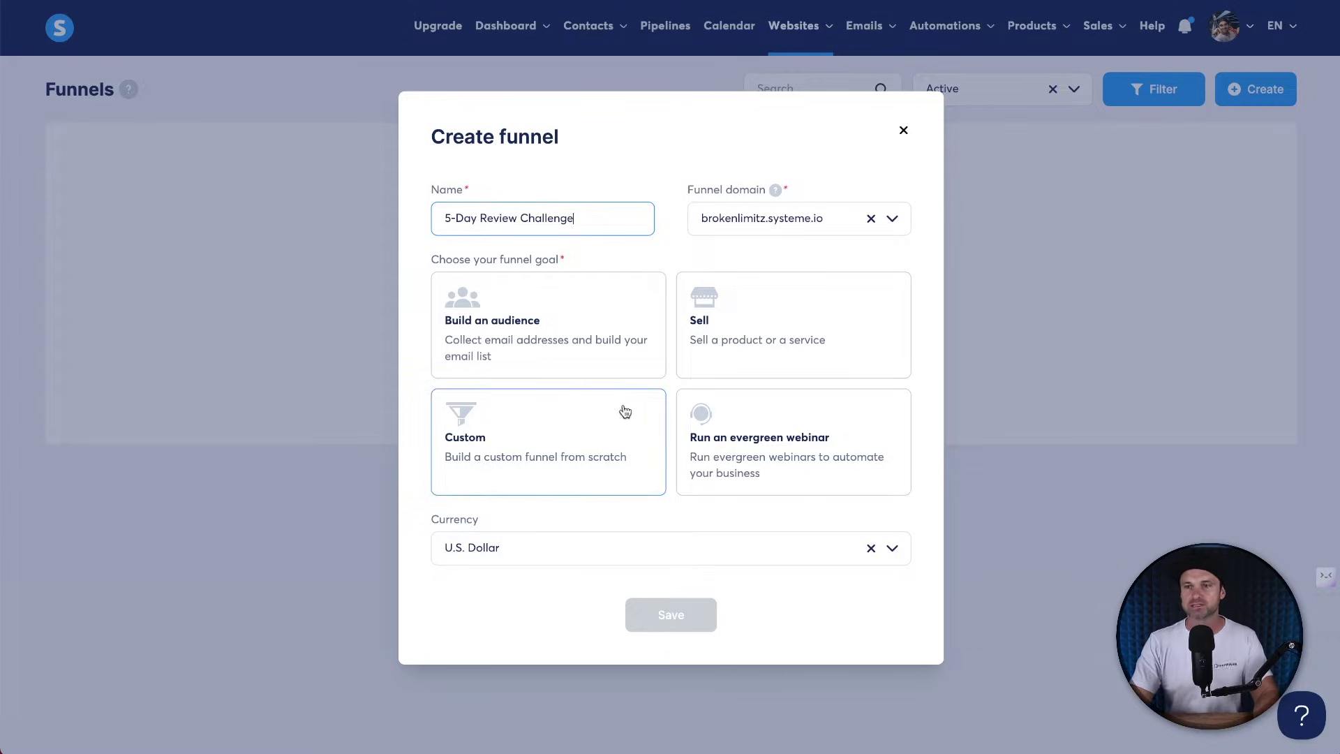
Create the funnel with the Build an audience goal on the brokenlimitz.systeme.io domain.
left_click(493, 342)
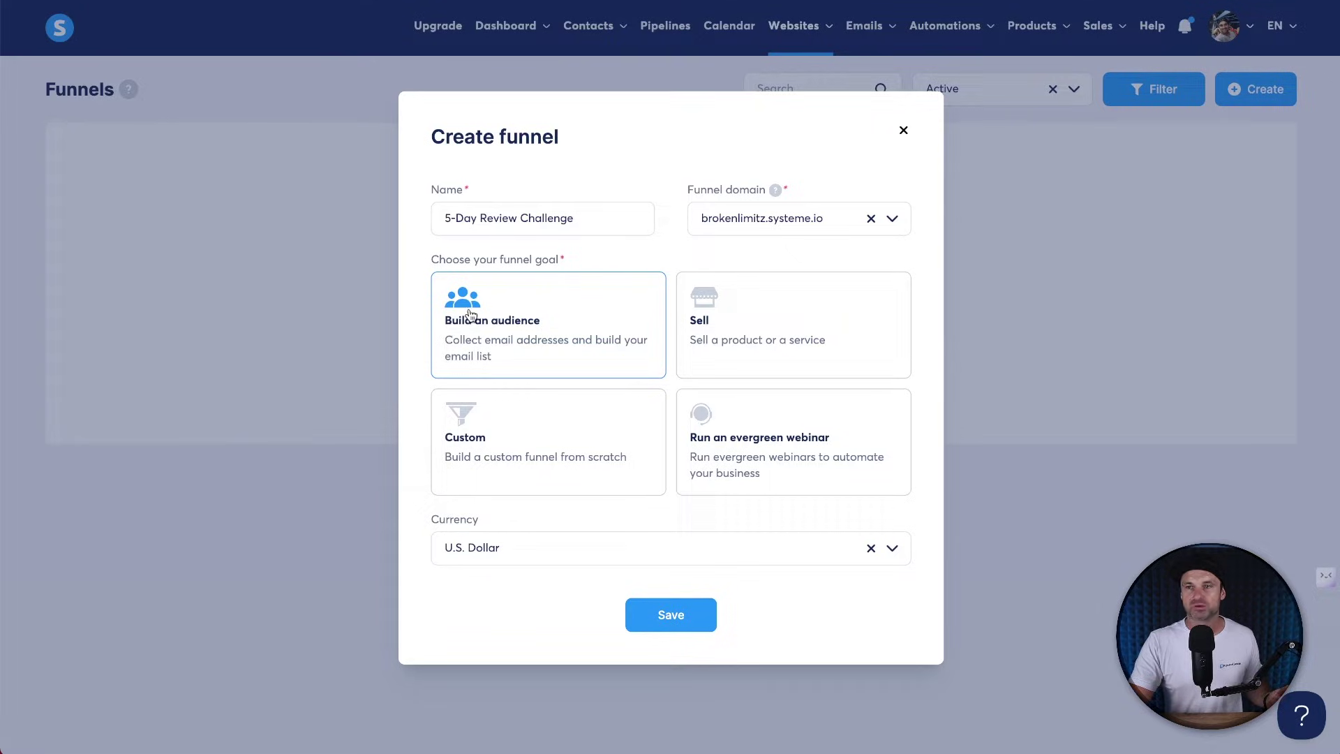
left_click(727, 220)
left_click(755, 219)
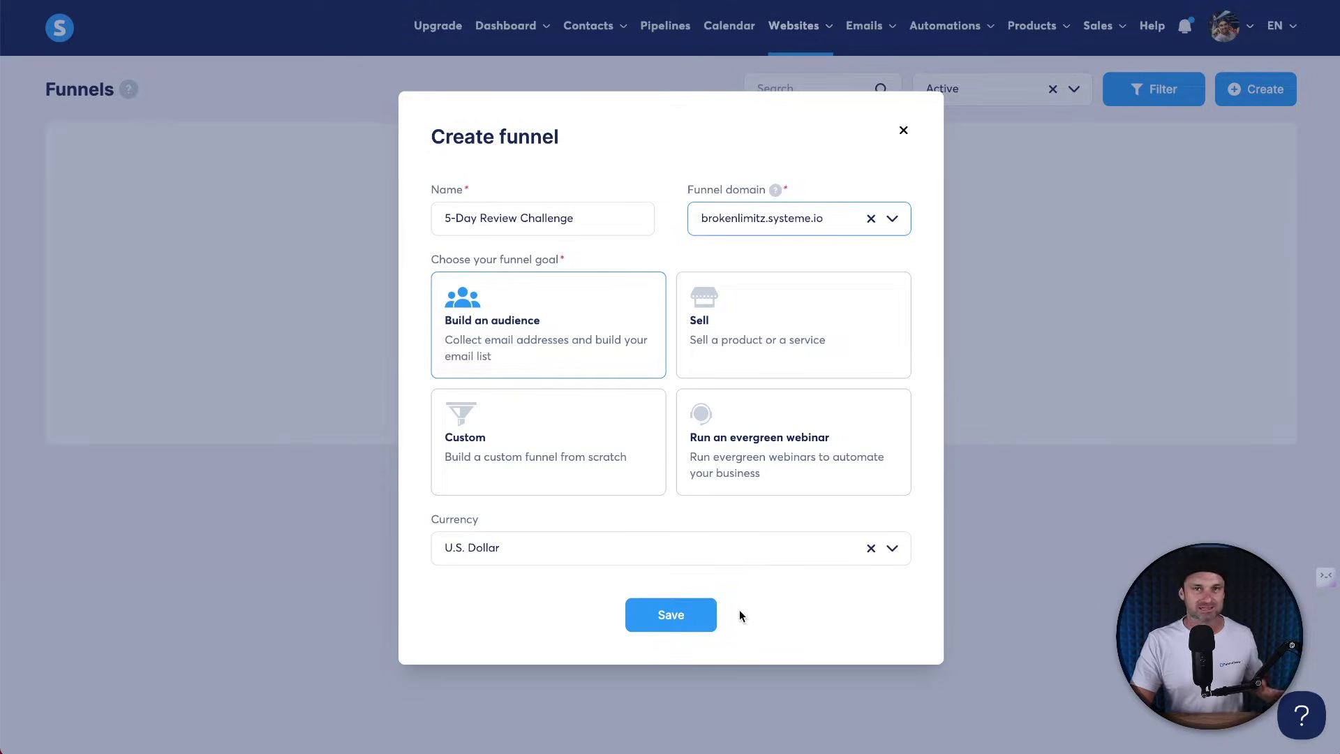
left_click(685, 616)
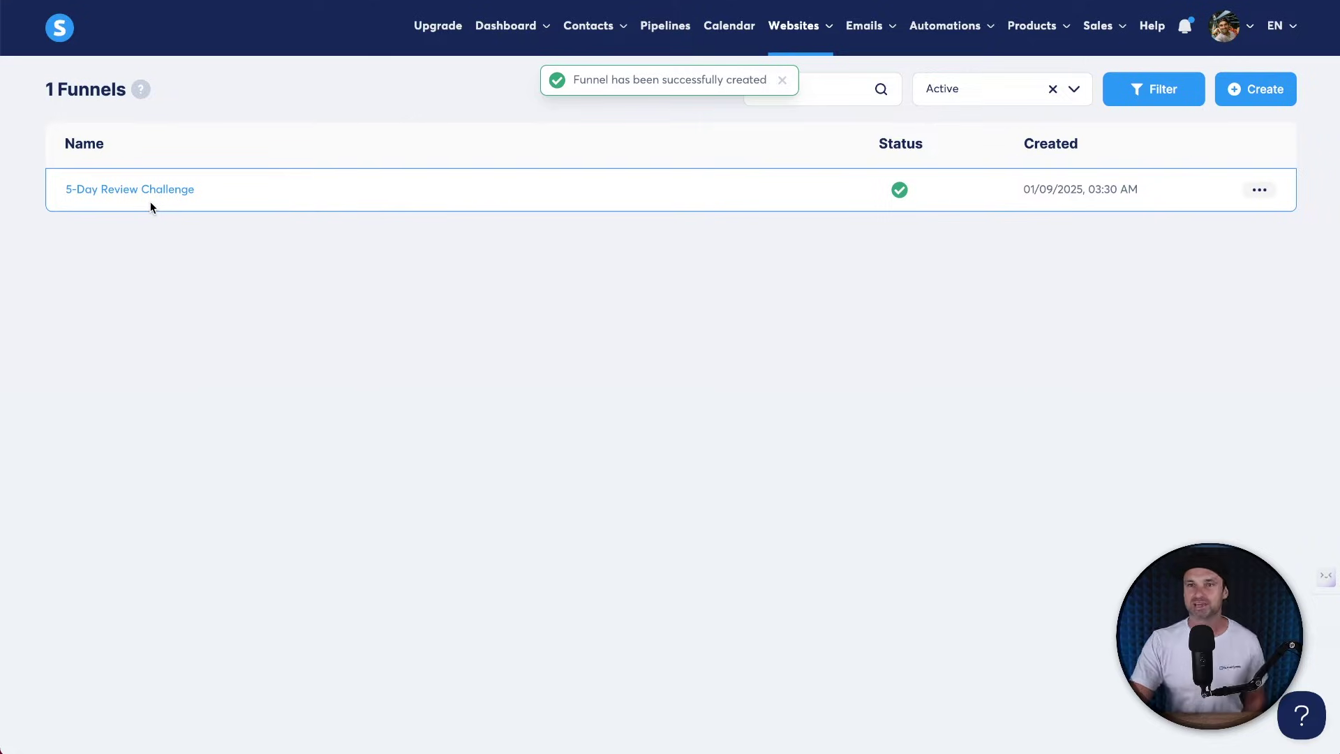
Open the 5-Day Review Challenge funnel and look over its Squeeze and Thank You page steps.
left_click(160, 195)
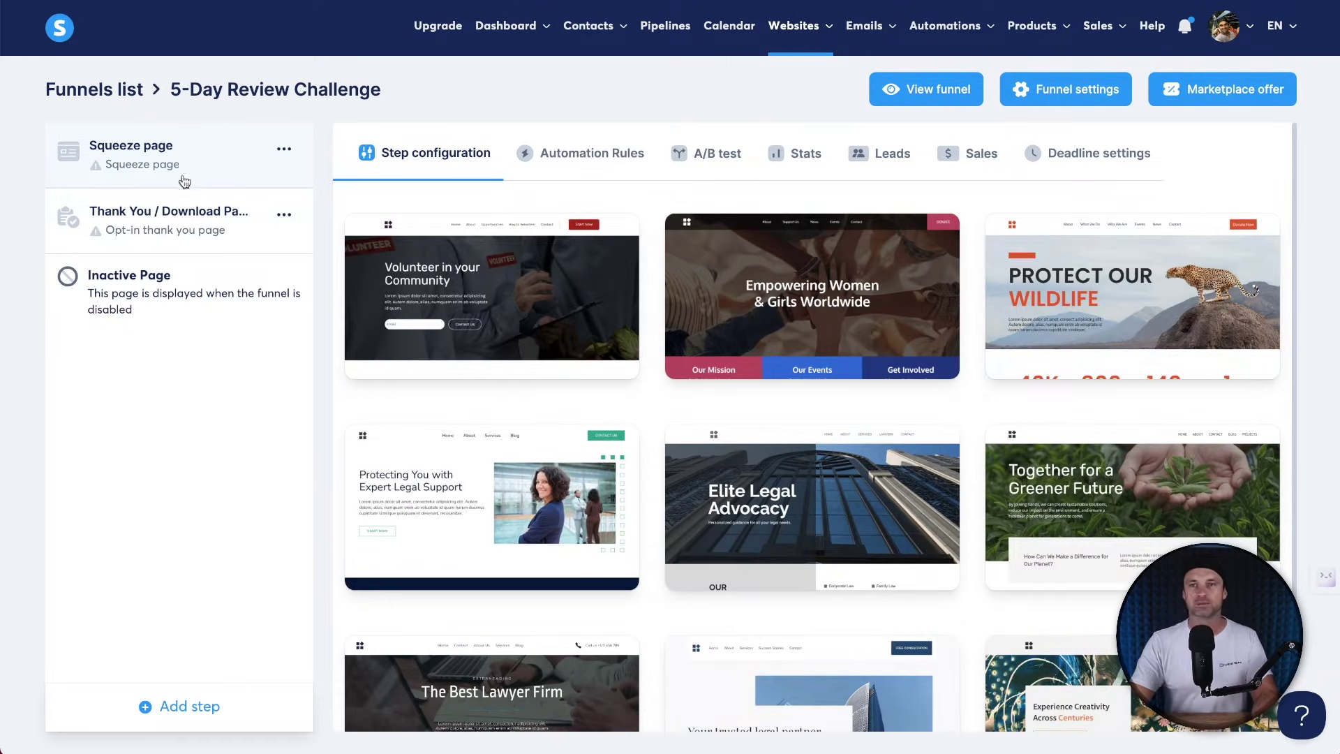
left_click(182, 209)
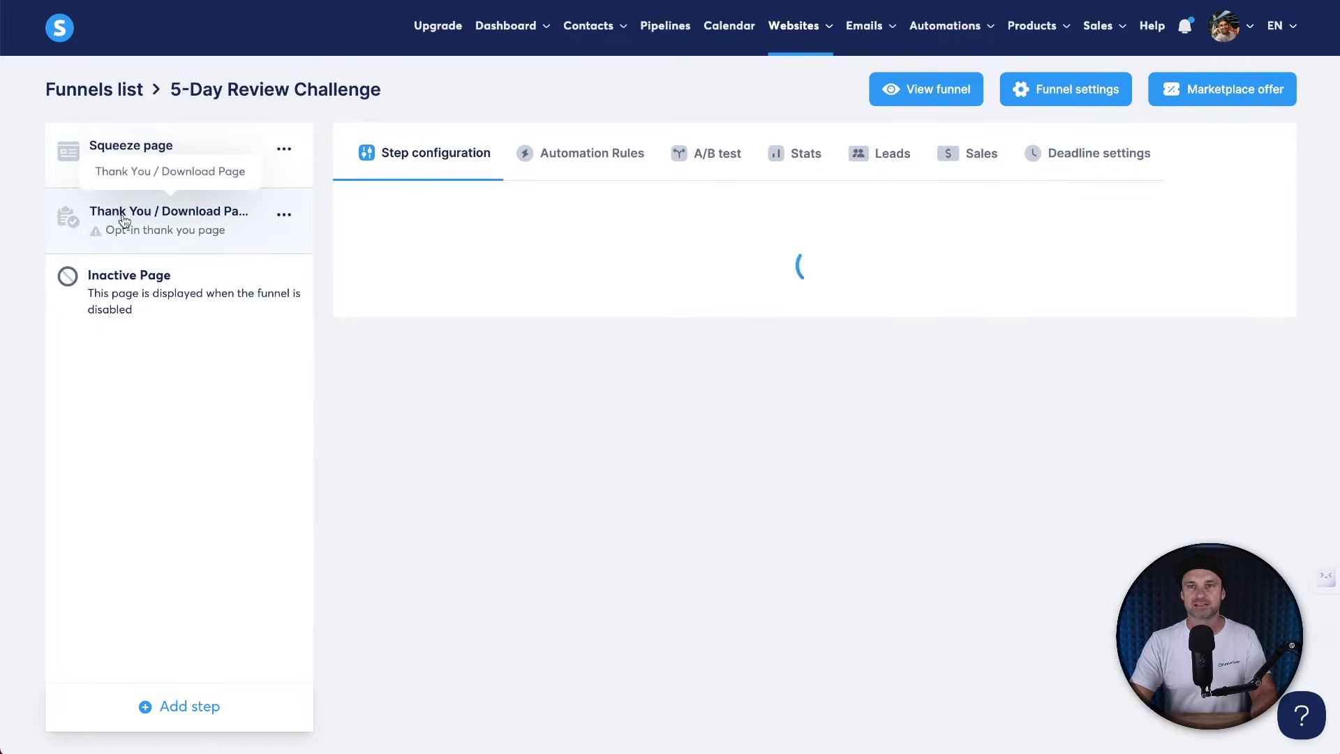
left_click(150, 146)
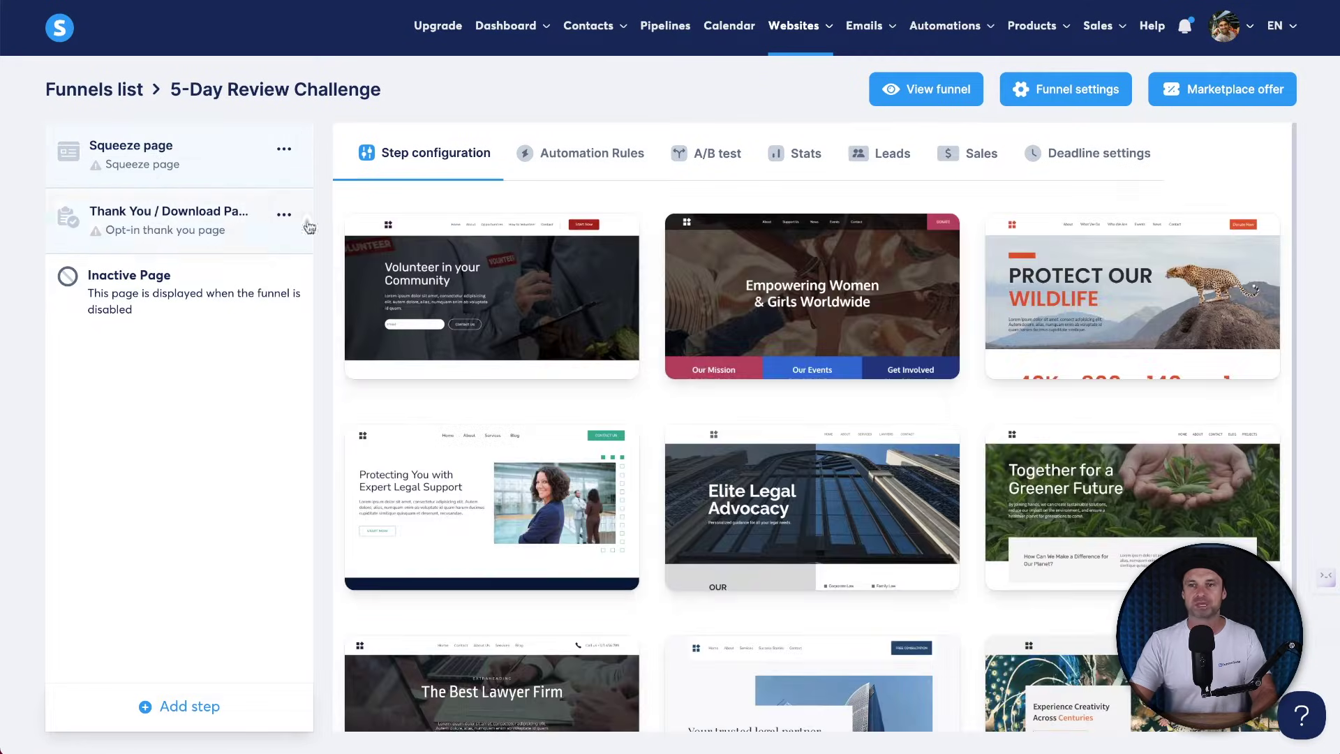
left_click(239, 246)
left_click(187, 159)
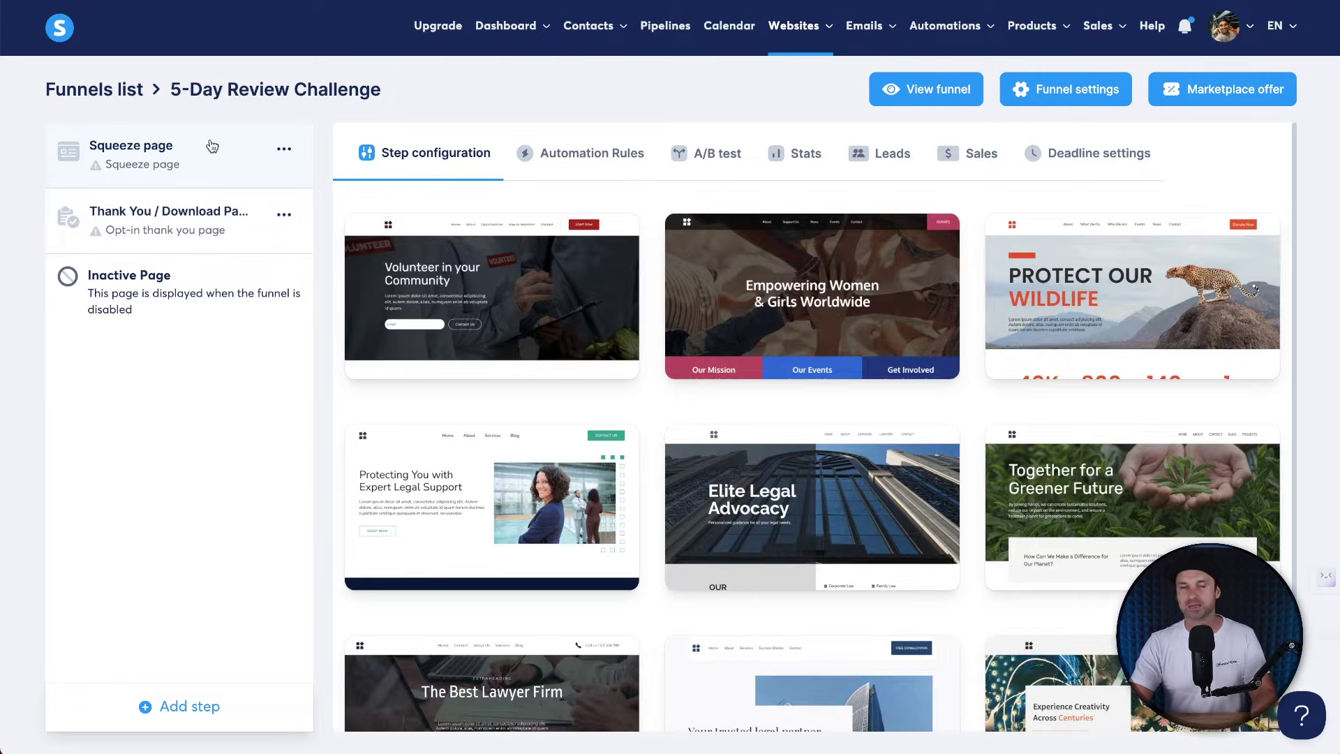
left_click_drag(431, 86, 170, 87)
left_click(440, 102)
Check the funnel settings' domain list, leave them unchanged, and browse the squeeze-page templates.
left_click(1017, 90)
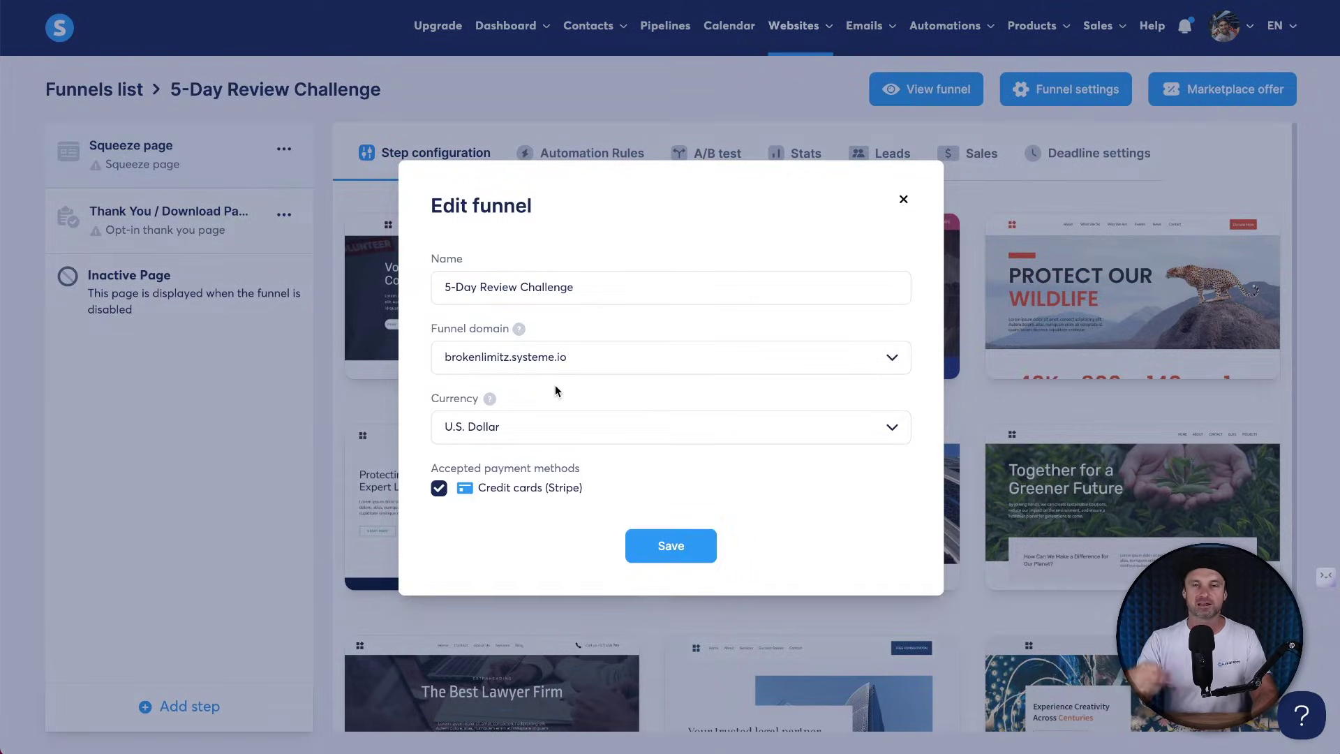
left_click(575, 356)
left_click(604, 325)
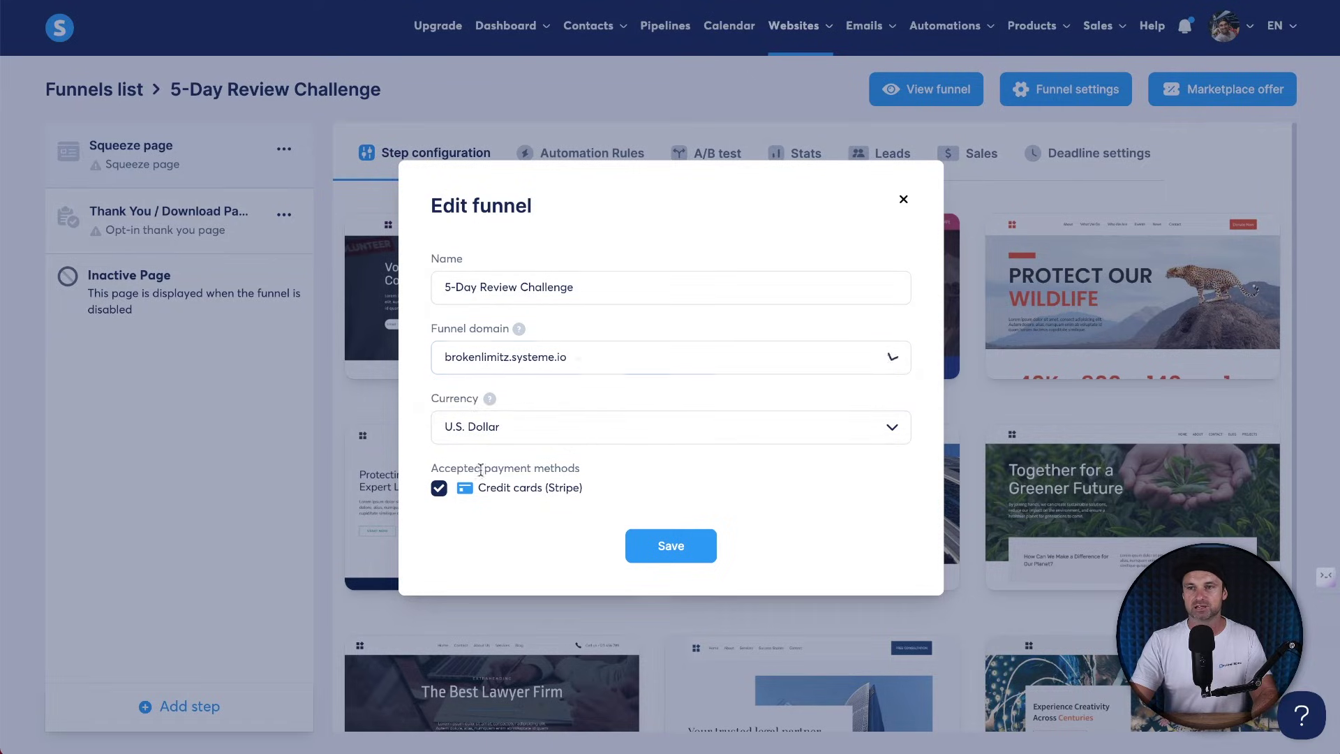
left_click(903, 199)
left_click(282, 216)
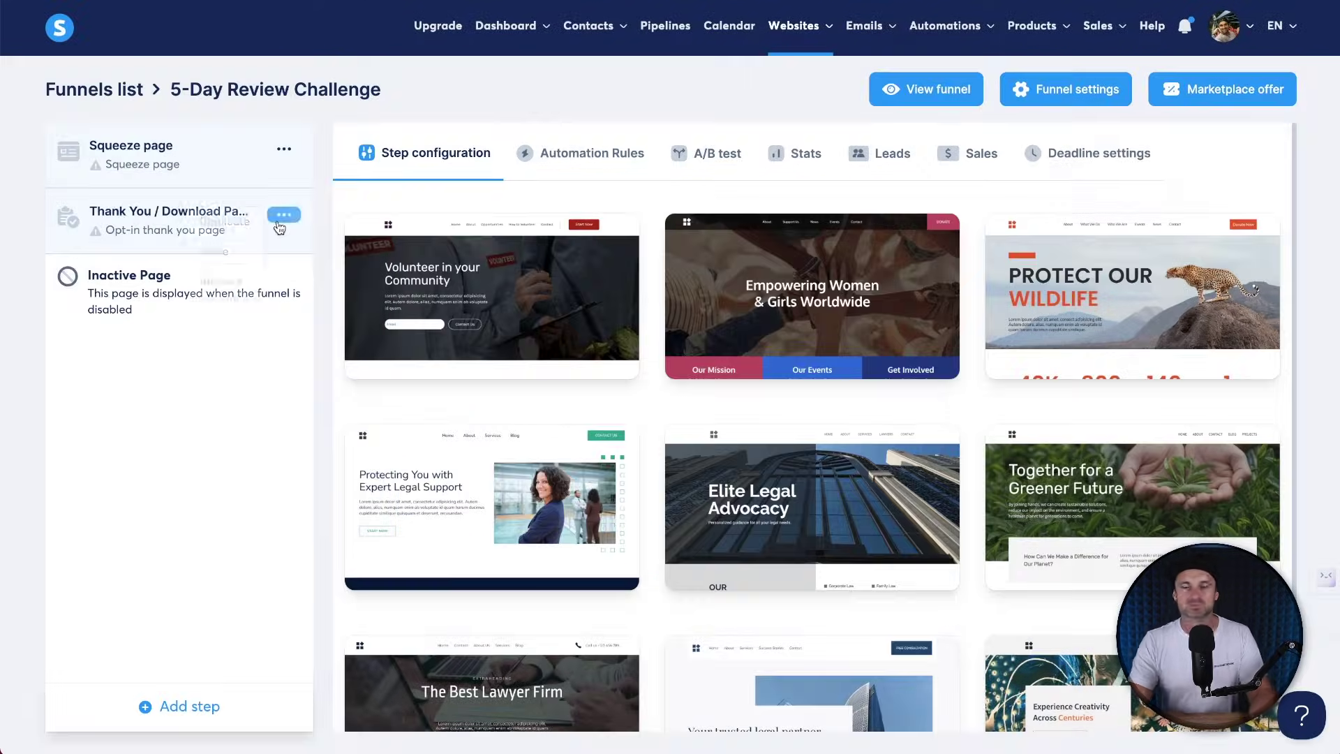
scroll(640, 337, "down", 3)
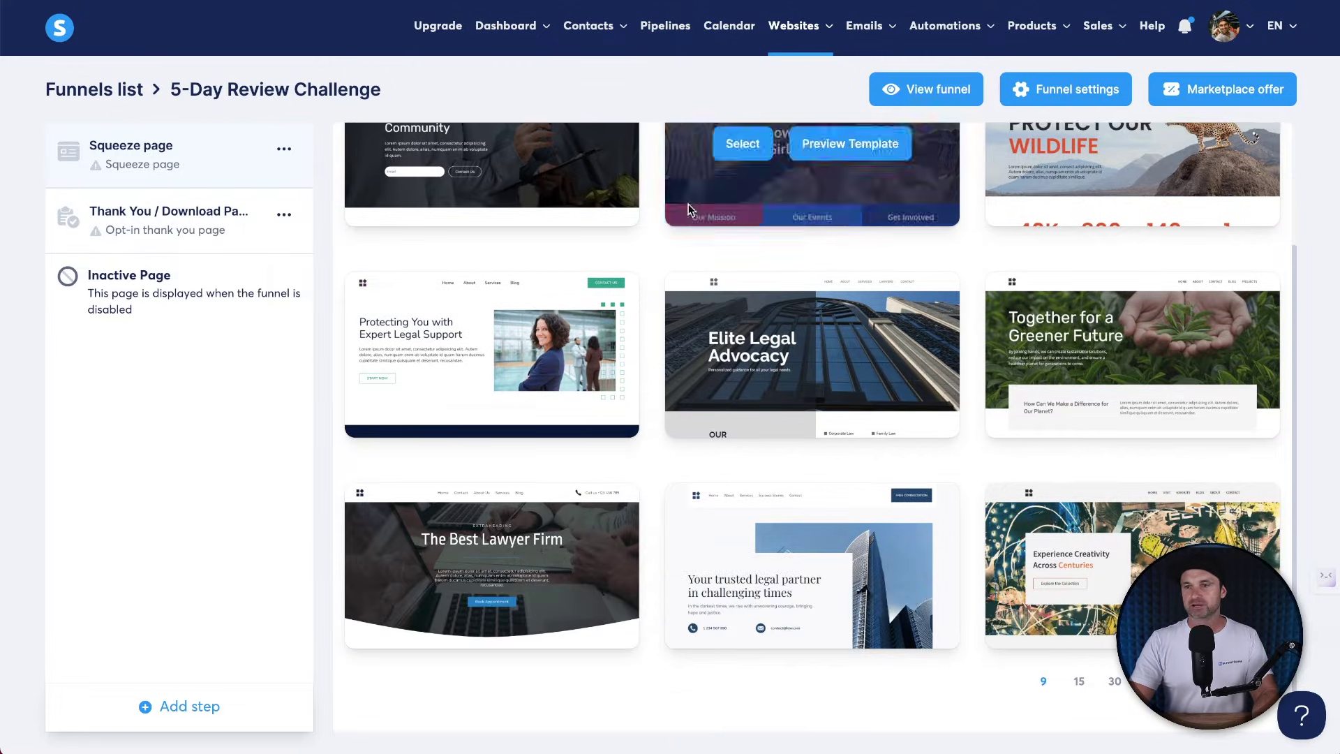
scroll(1090, 448, "up", 3)
scroll(1032, 572, "down", 2)
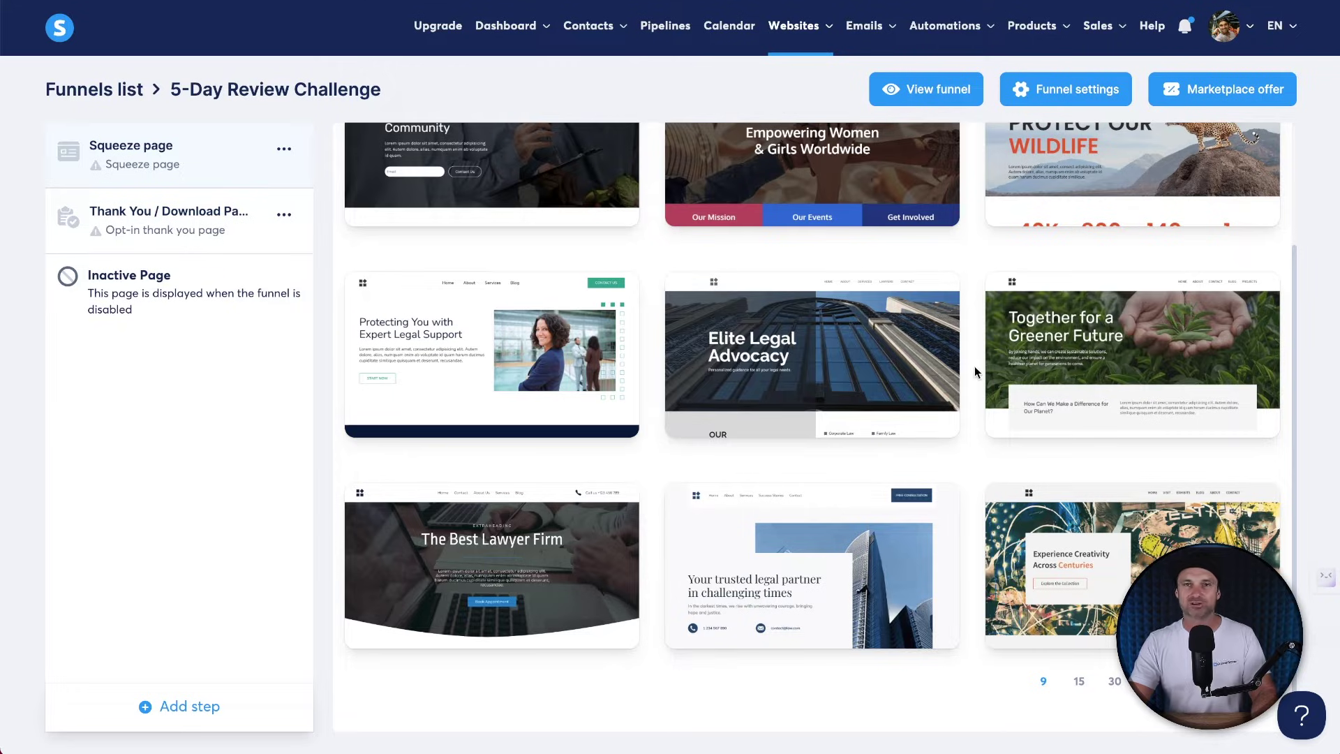
scroll(918, 363, "up", 2)
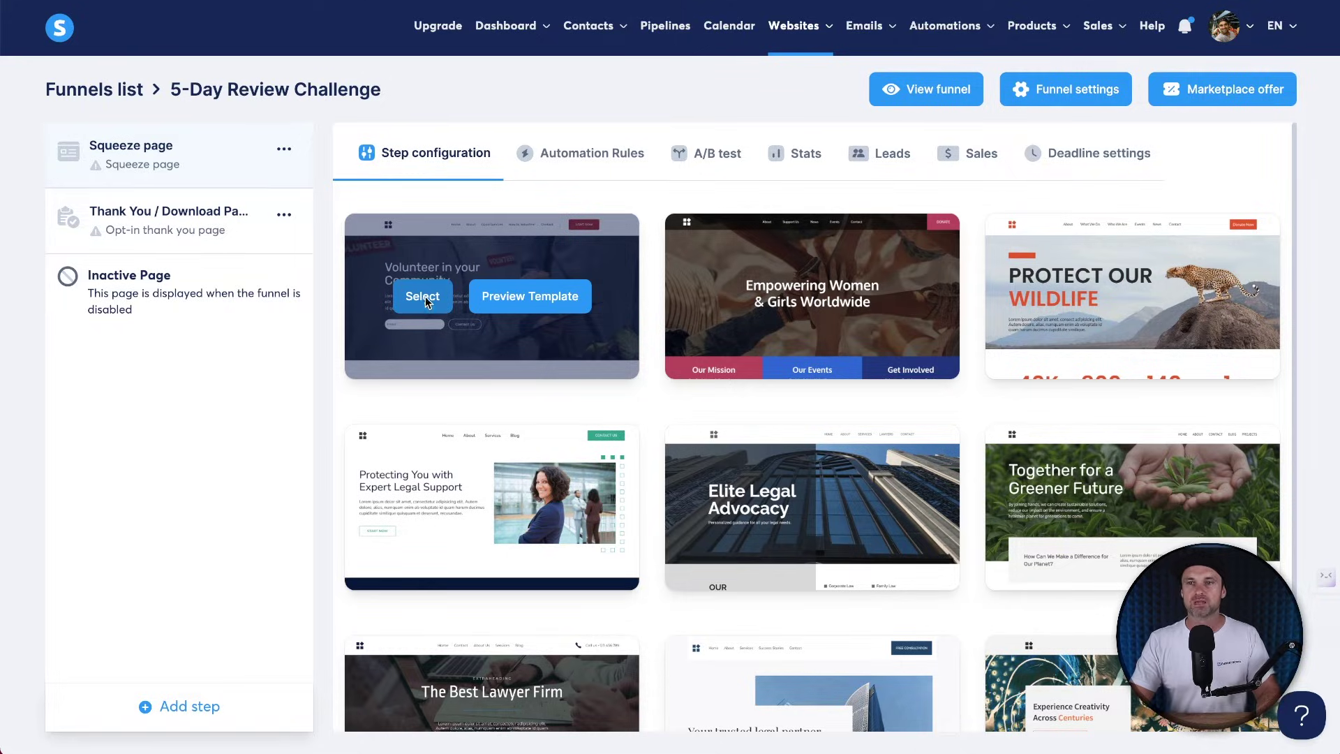
Apply the Volunteer in your Community template and rename the step to 5-Day Optin.
left_click(423, 298)
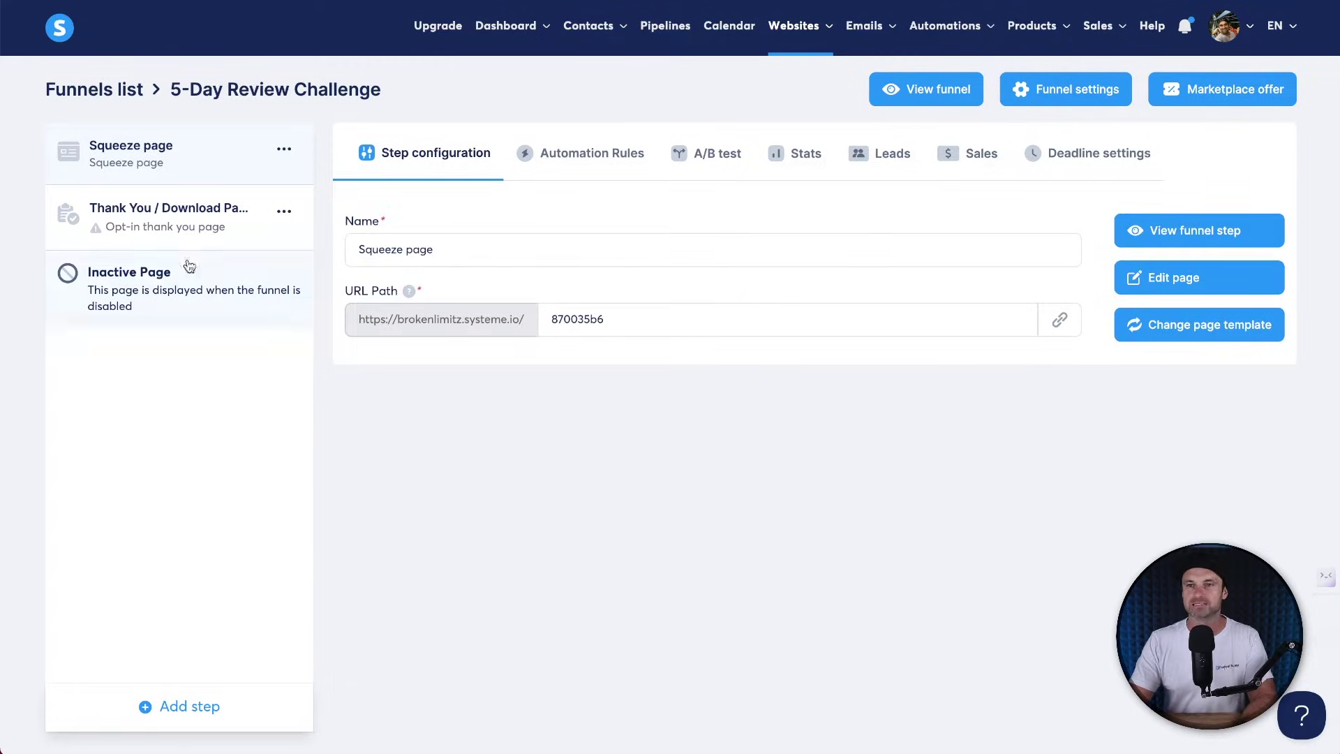
left_click_drag(358, 249, 450, 245)
type("50")
type("Day Optin")
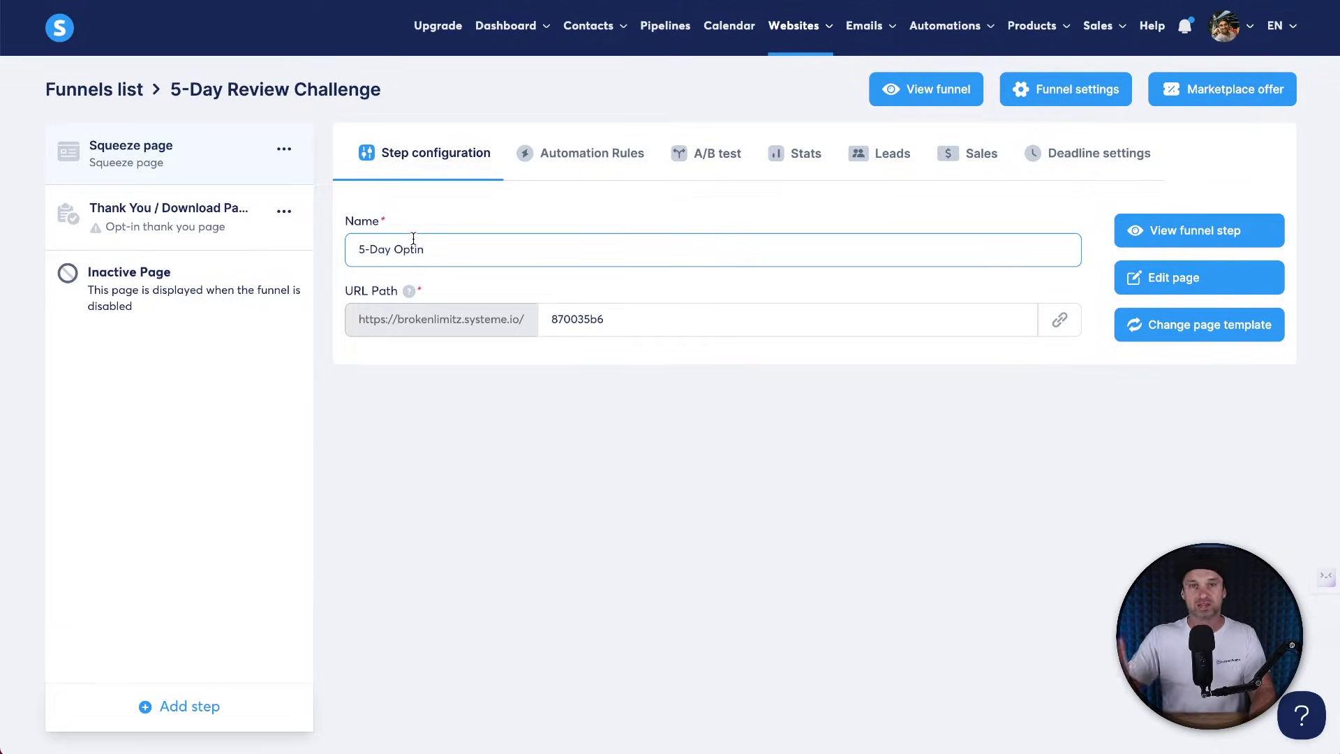
left_click(694, 458)
Change the step's URL path to 5-day-challenge and save it.
double_click(560, 310)
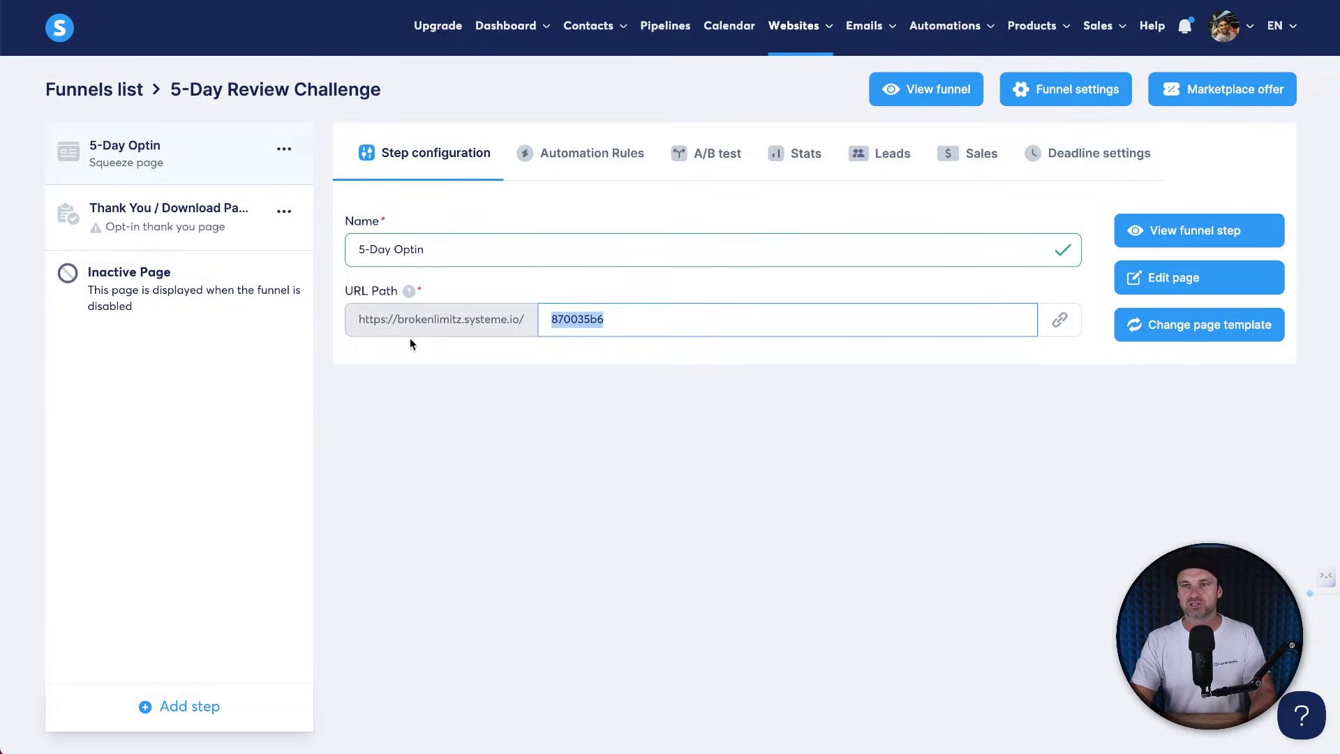
type("5")
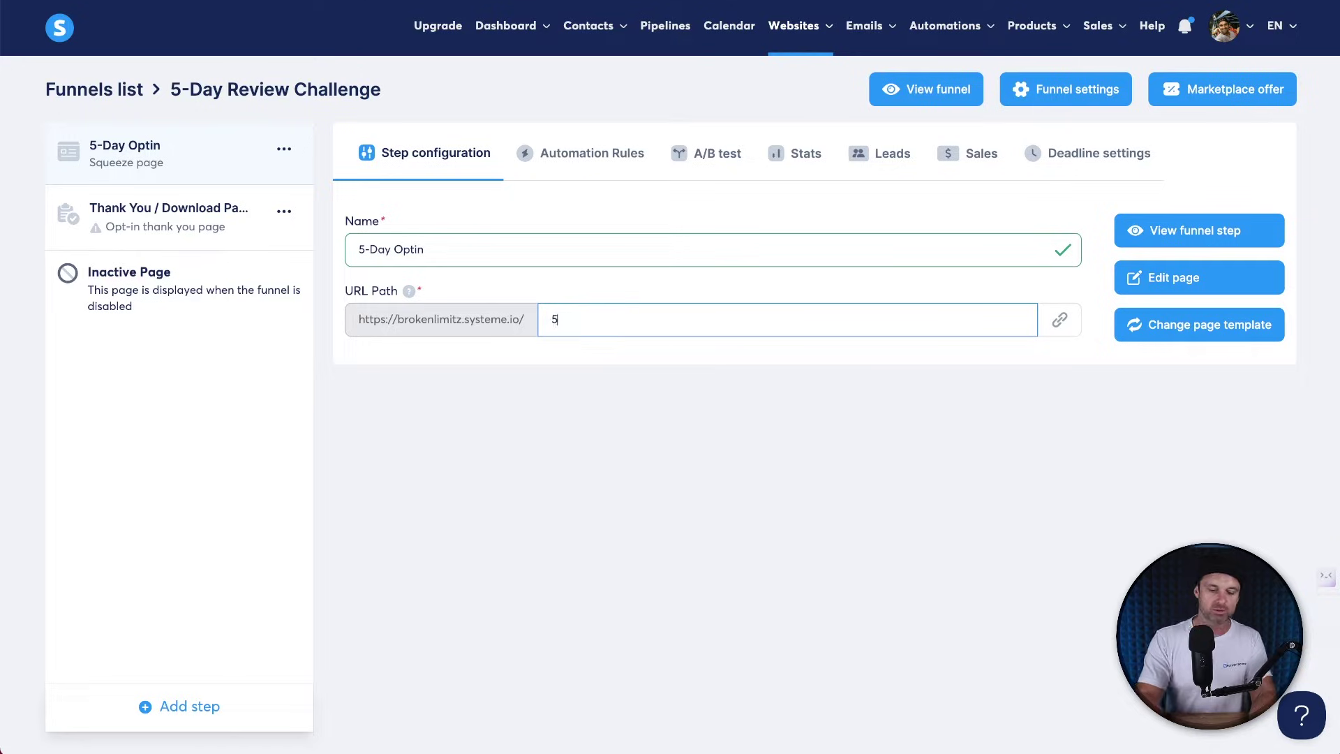
type("-day-challenge")
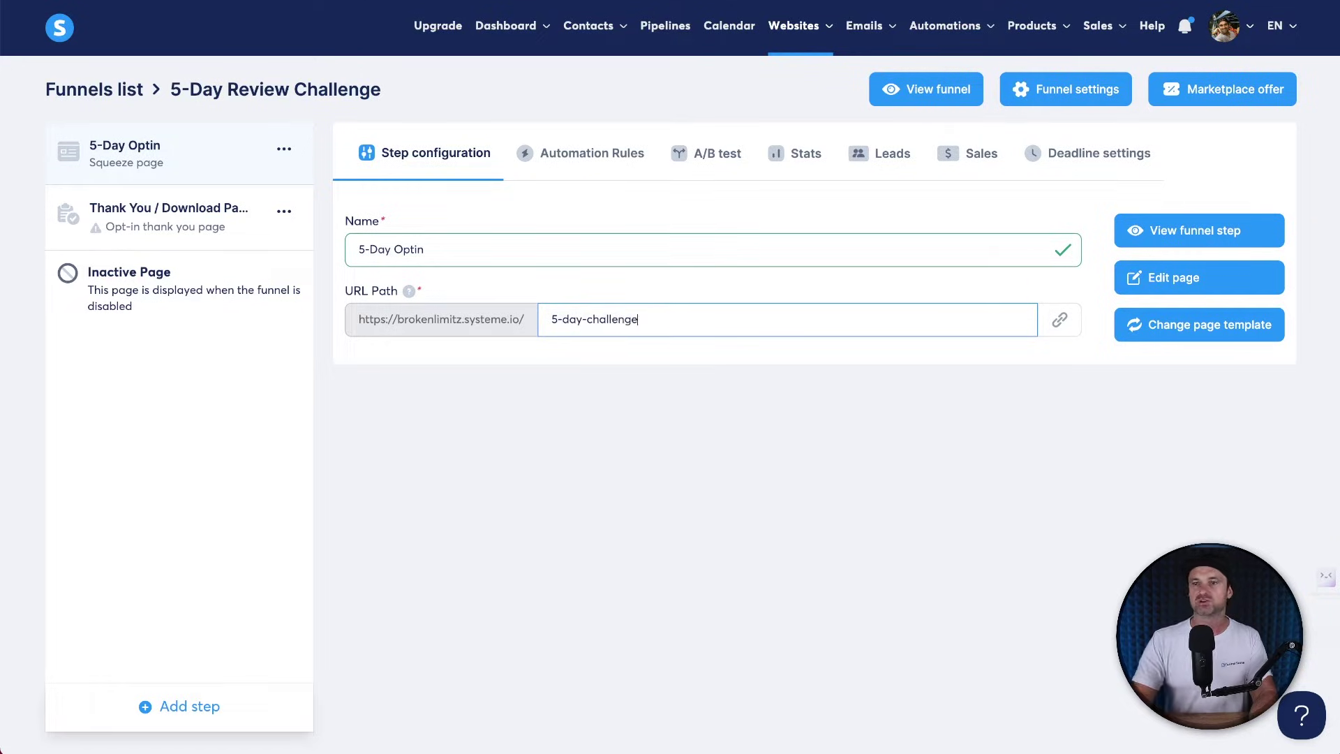
left_click_drag(394, 321, 627, 317)
left_click(635, 317)
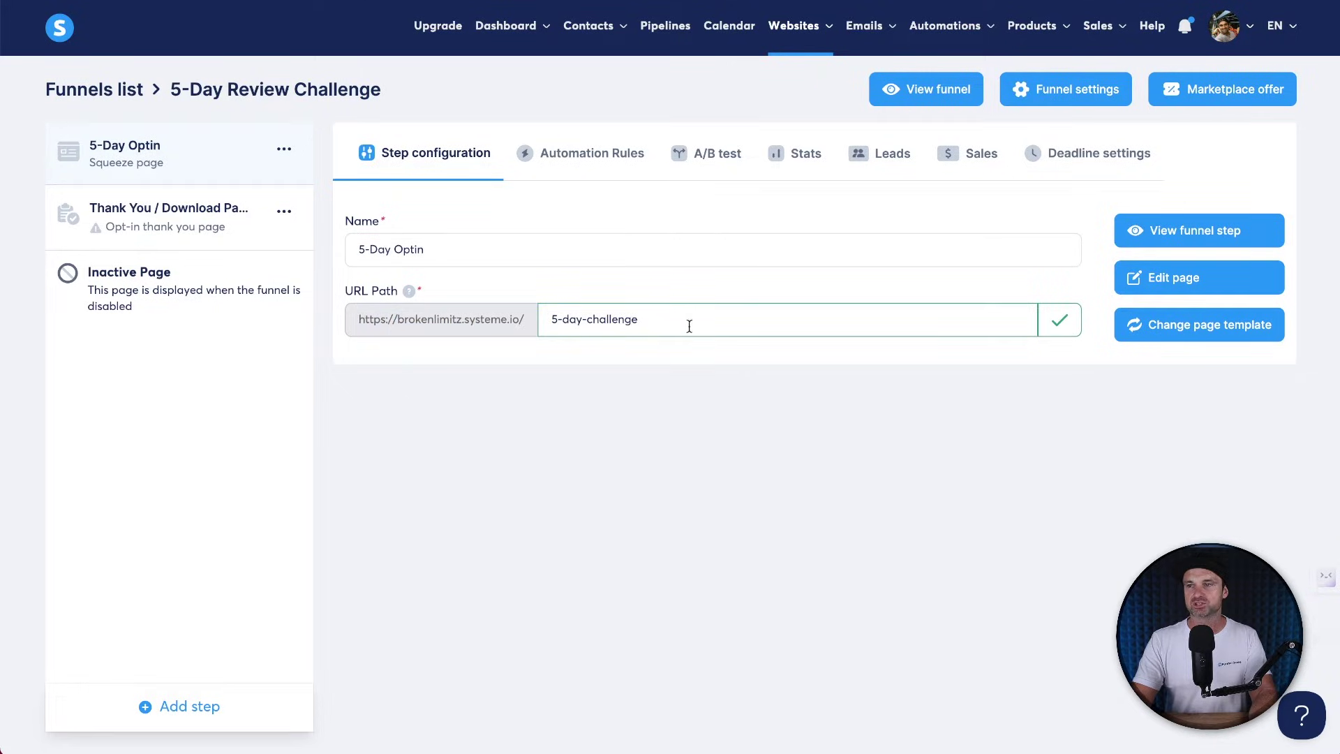
left_click(1056, 323)
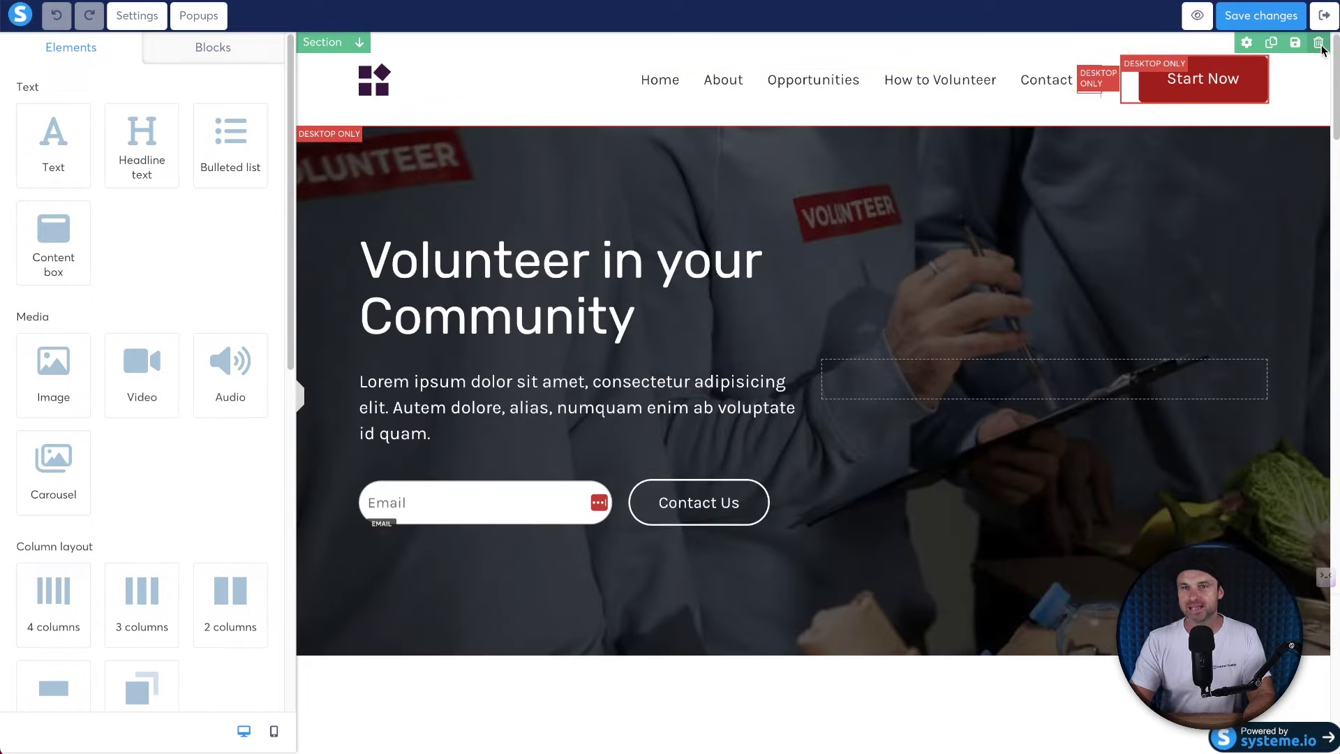
Delete the template's header, hero, volunteer and quote sections.
left_click(1318, 43)
left_click(803, 49)
left_click(1318, 42)
left_click(804, 56)
left_click(1316, 45)
left_click(803, 49)
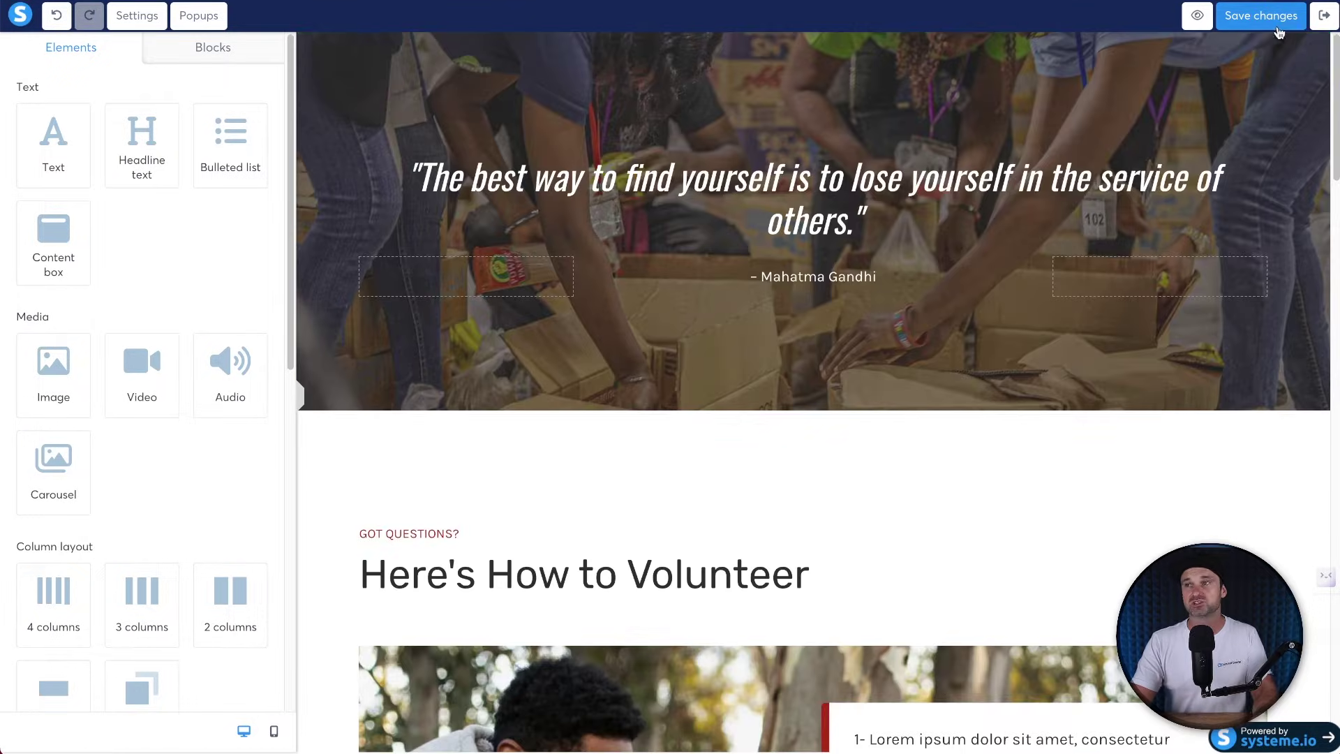
left_click(1318, 43)
left_click(803, 55)
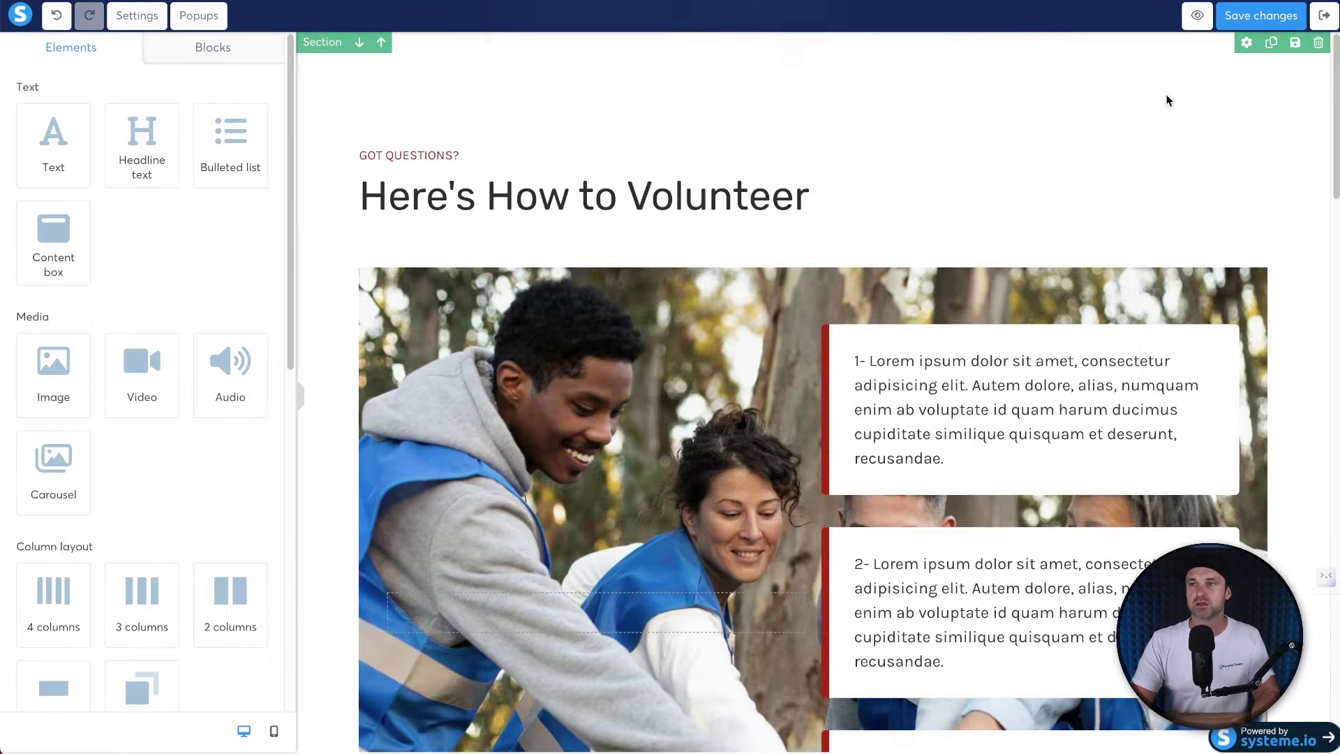
Delete the volunteer steps, Get Involved Today!, FAQ and dark footer sections.
left_click(1318, 43)
left_click(804, 56)
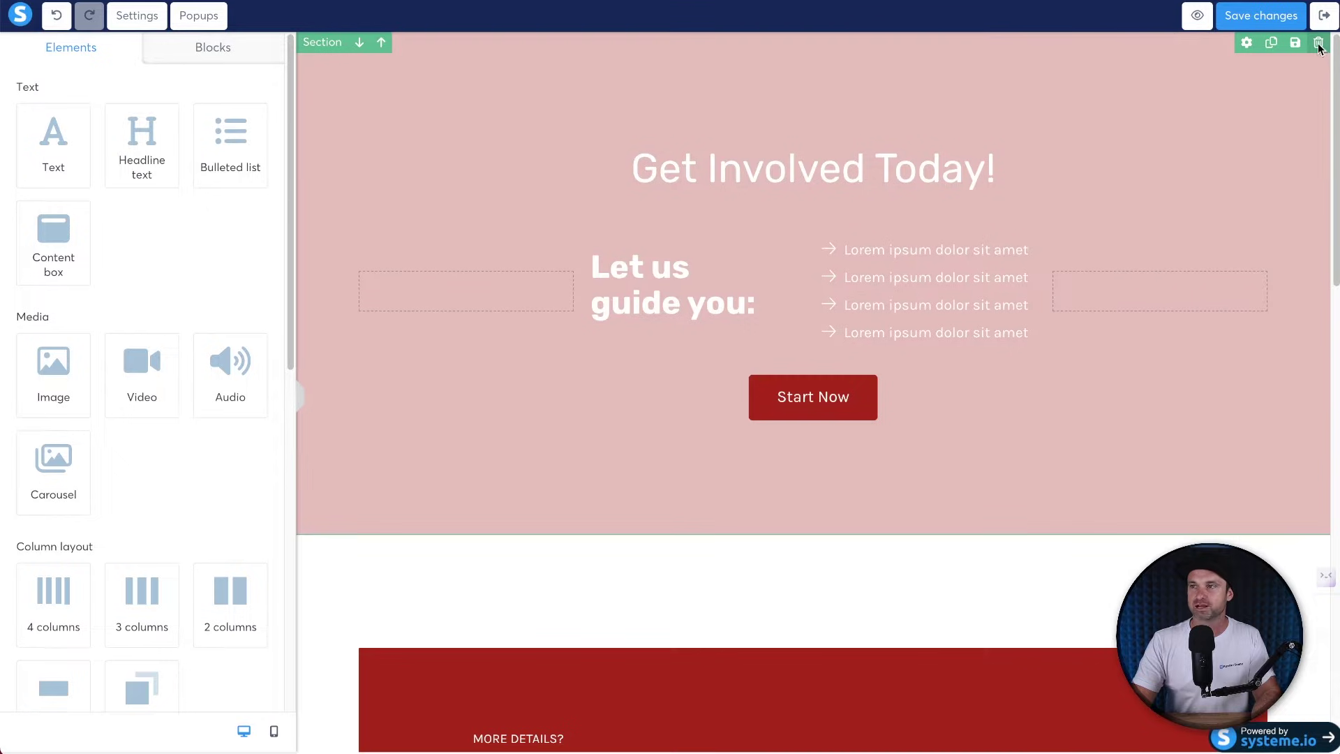
left_click(1318, 42)
left_click(776, 64)
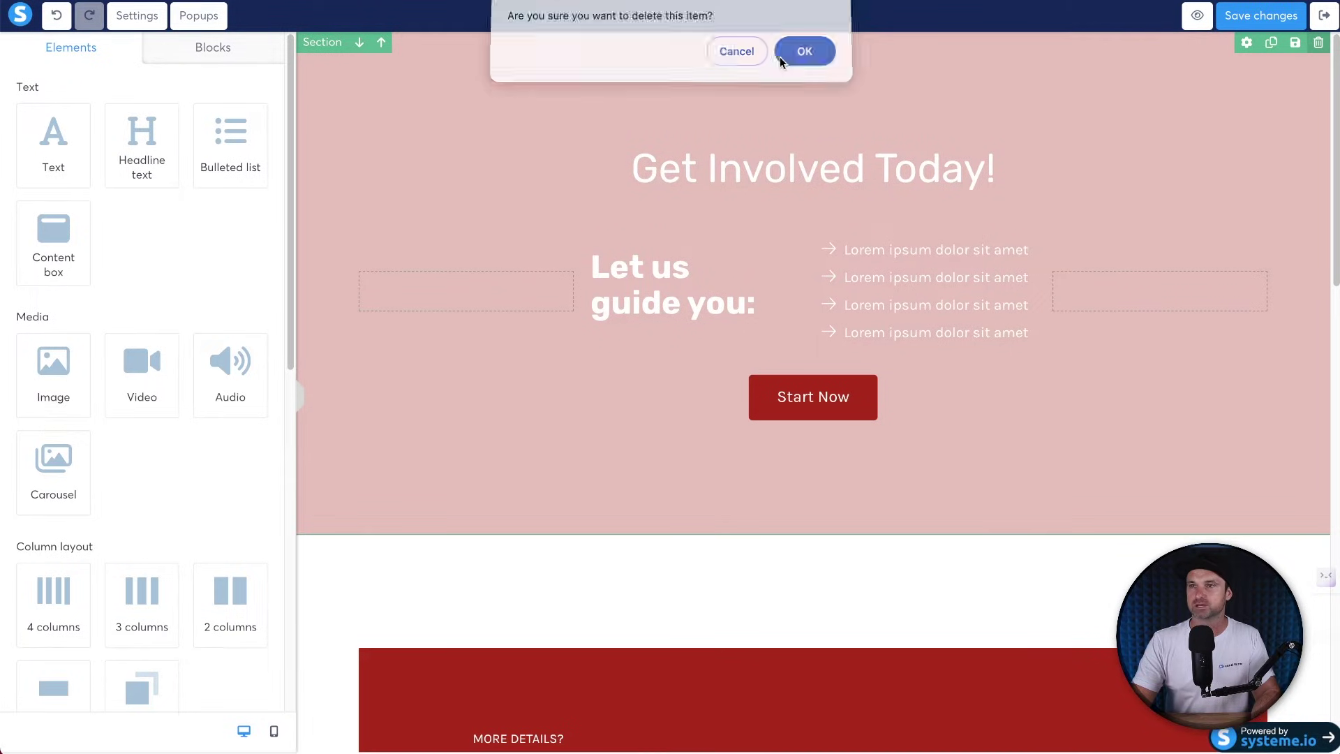
left_click(1318, 42)
left_click(802, 56)
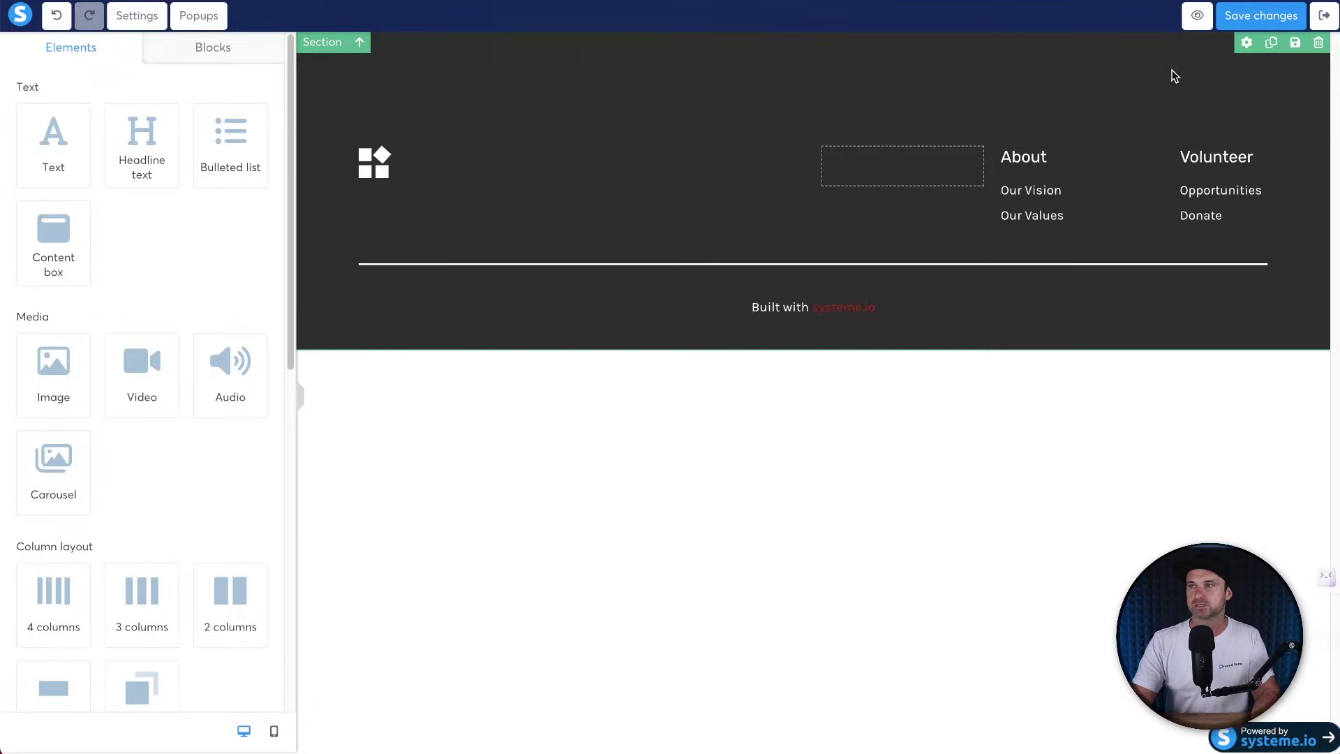
left_click(1318, 43)
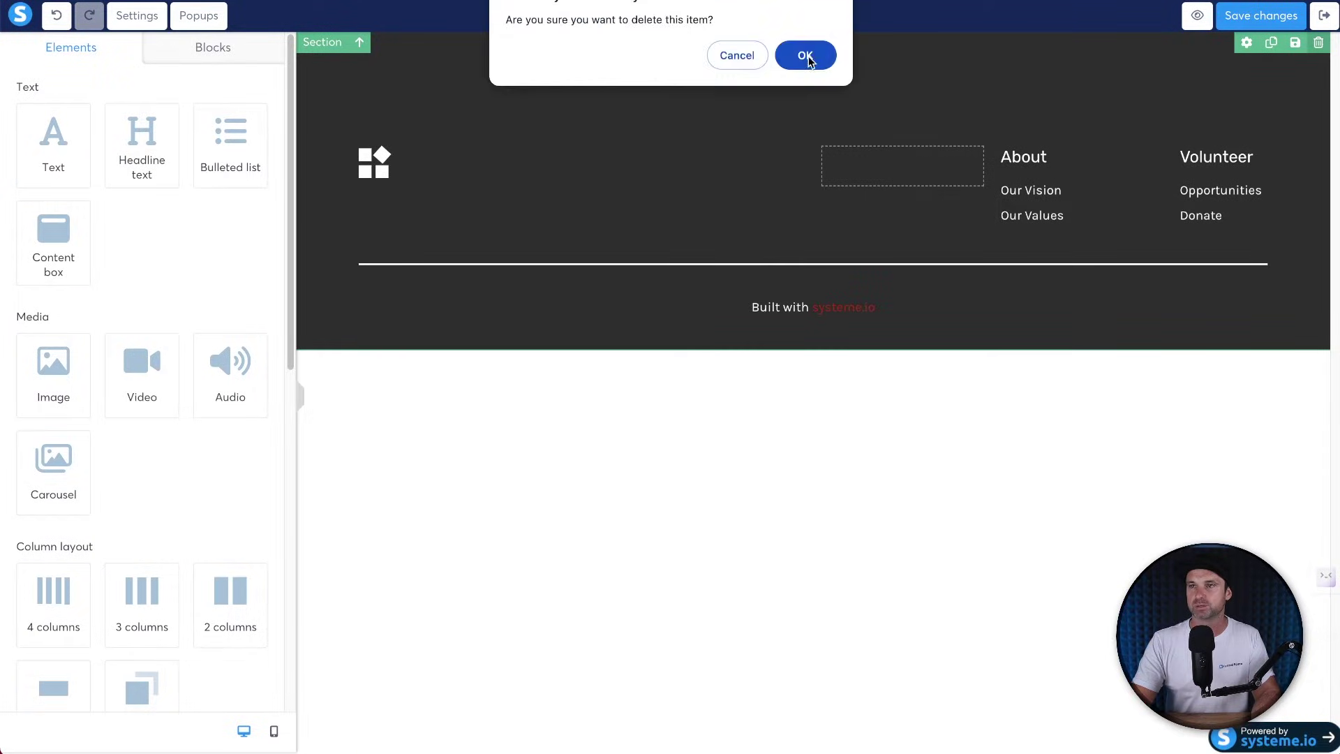
left_click(802, 58)
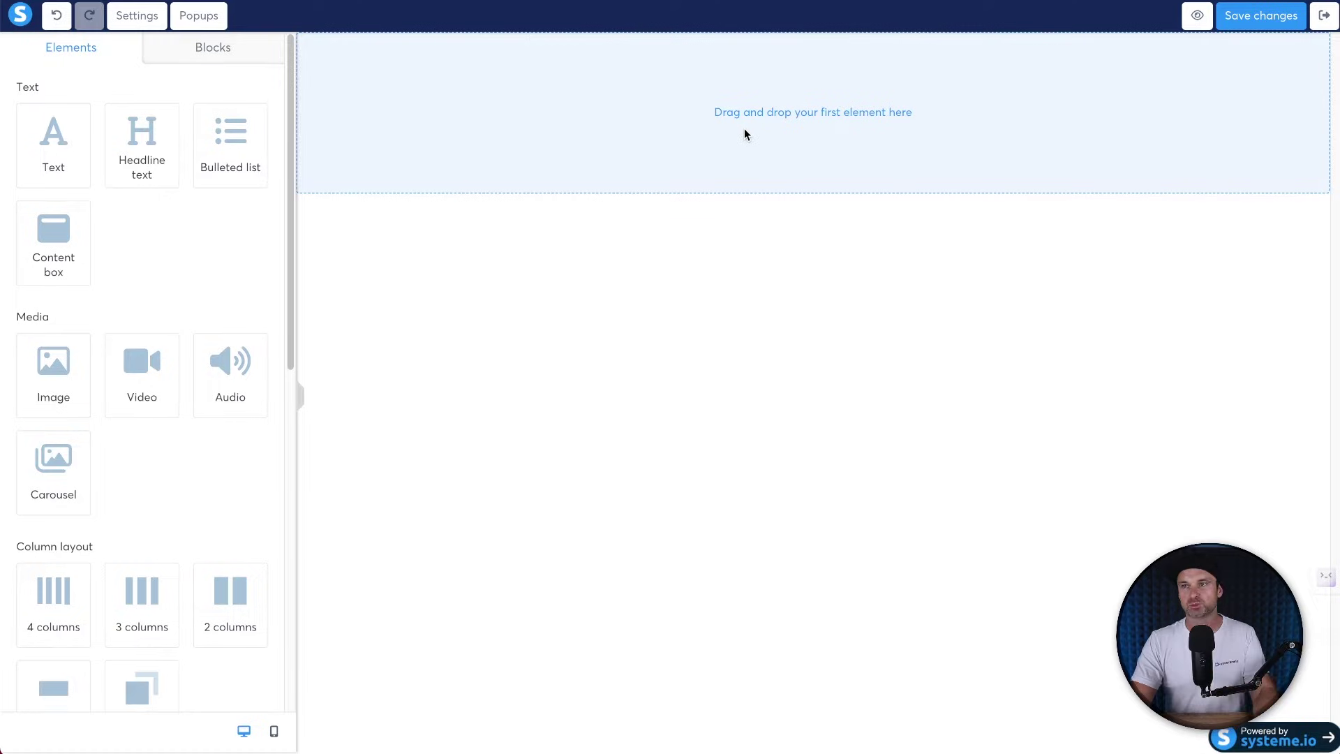
Place a row on the blank page and drop a headline element into it.
scroll(154, 558, "down", 1)
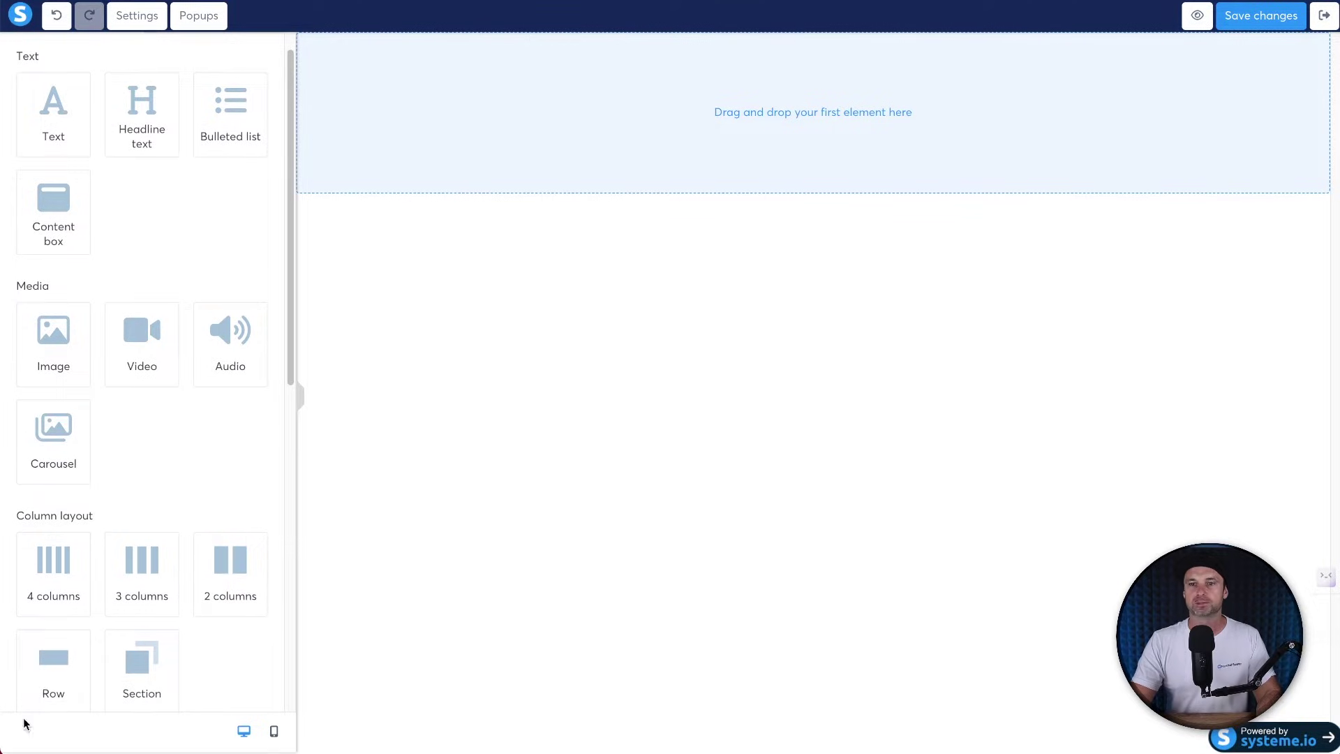
left_click_drag(56, 660, 793, 126)
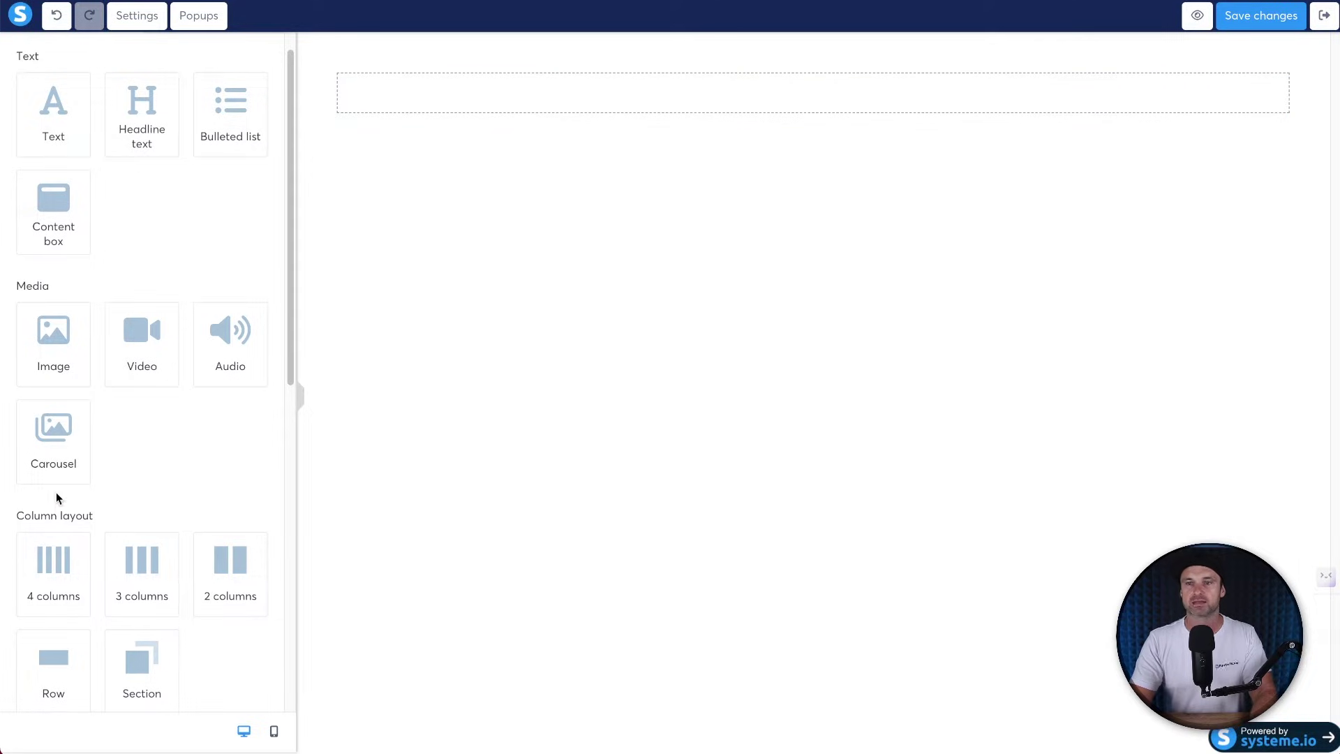
left_click_drag(146, 117, 453, 110)
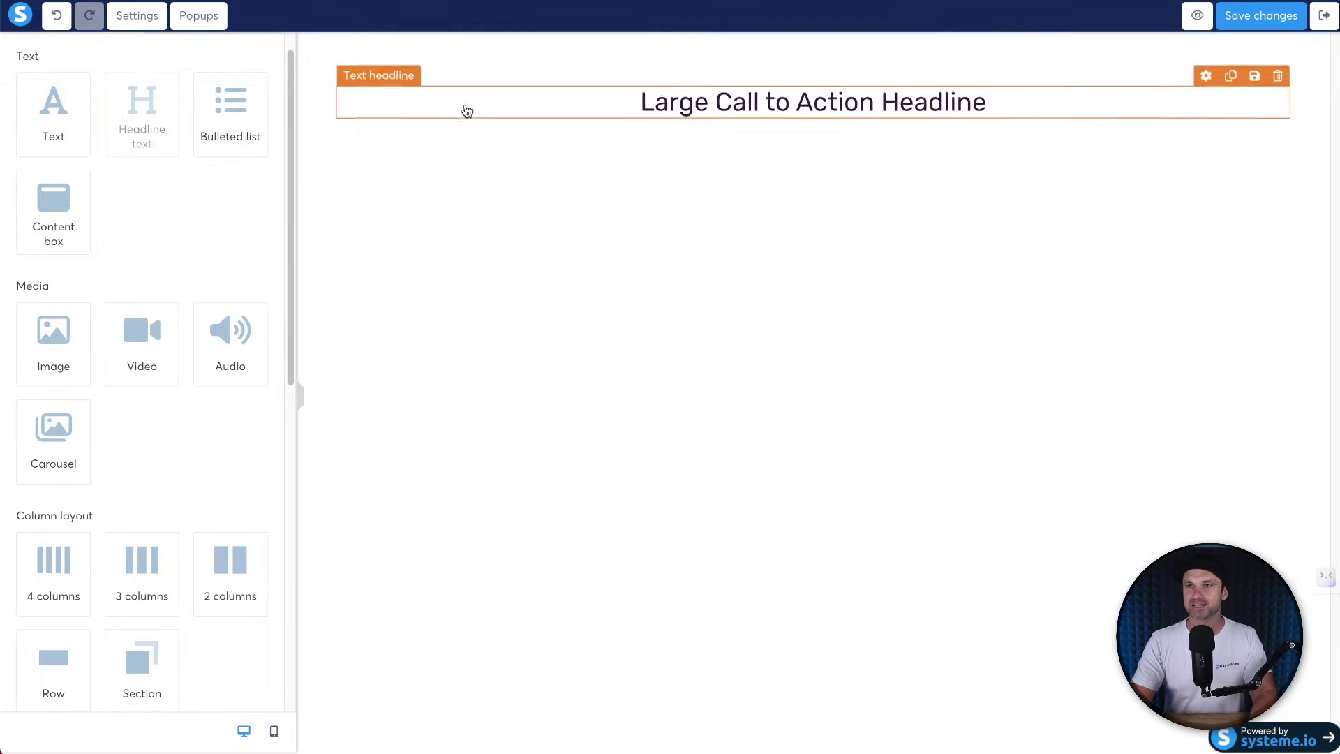
Set the section's content width to Small, then check the headline text.
left_click(321, 128)
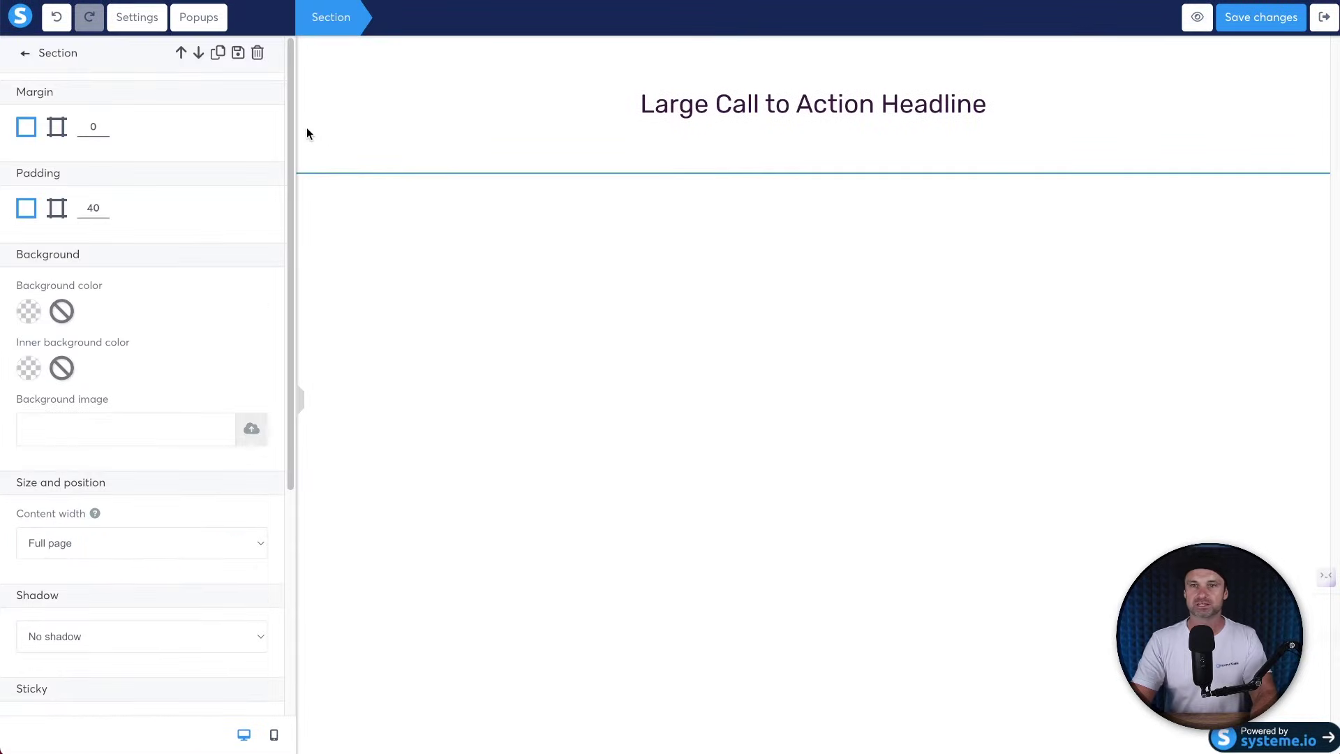
left_click(323, 179)
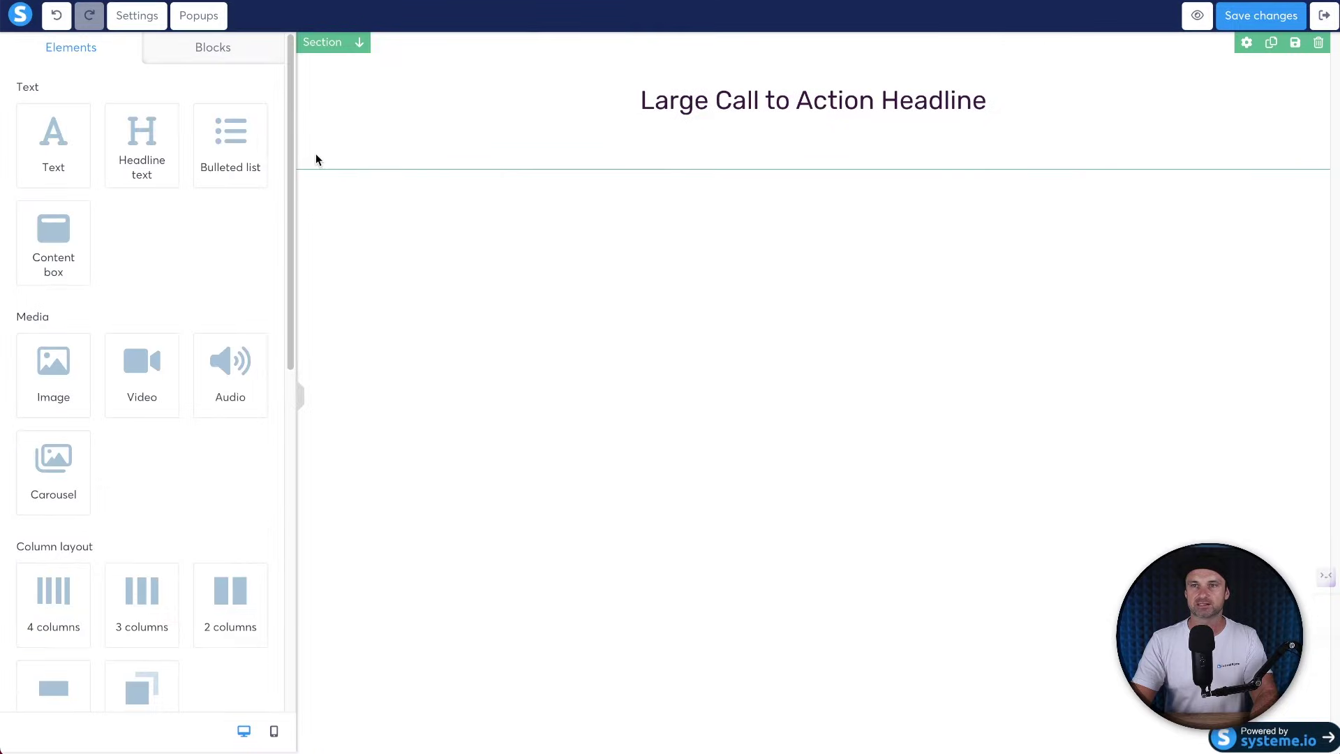
left_click(314, 159)
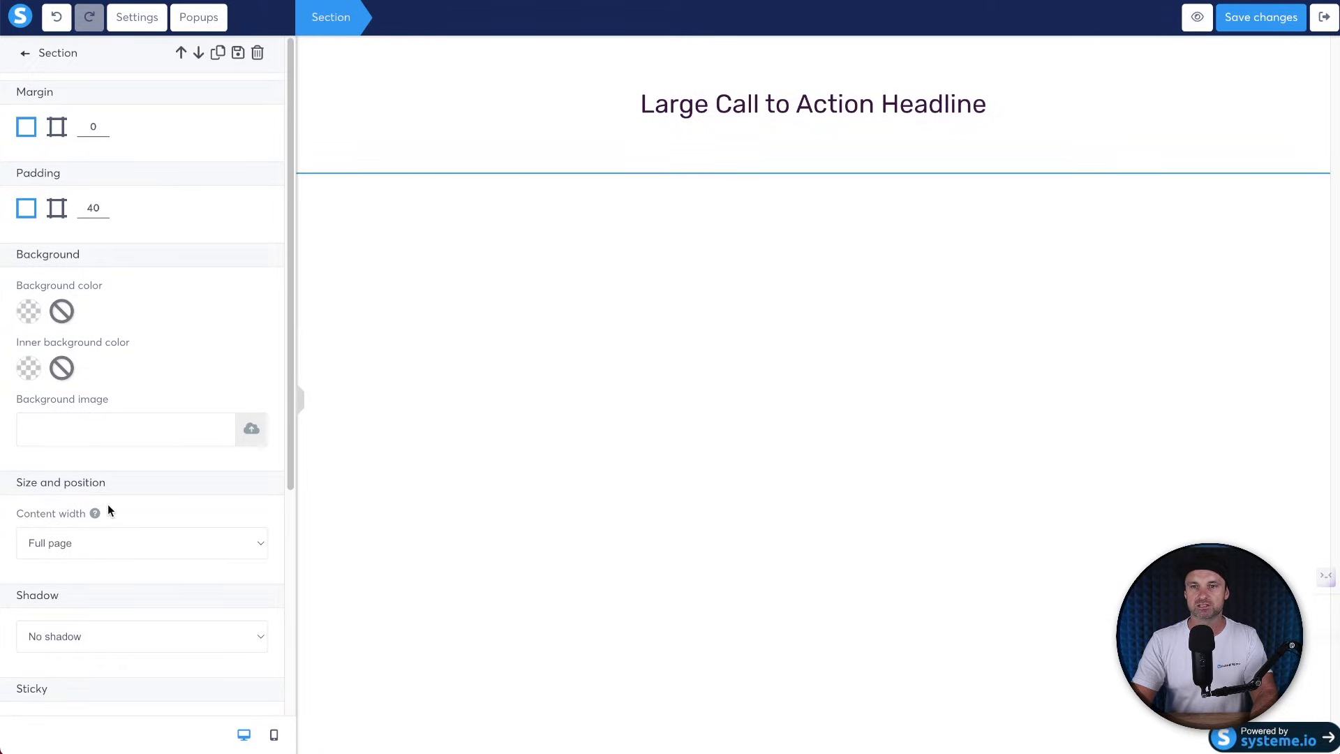
left_click(115, 543)
left_click(115, 586)
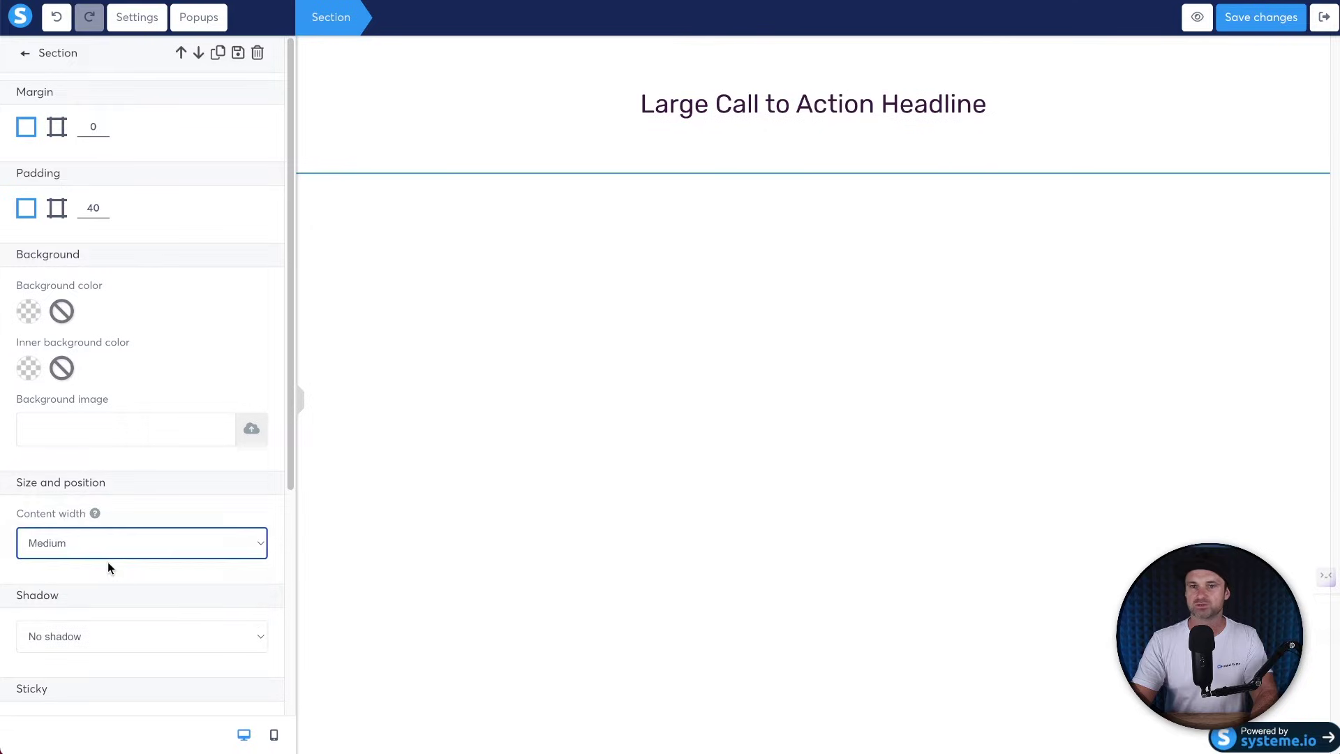
left_click(112, 535)
left_click(107, 556)
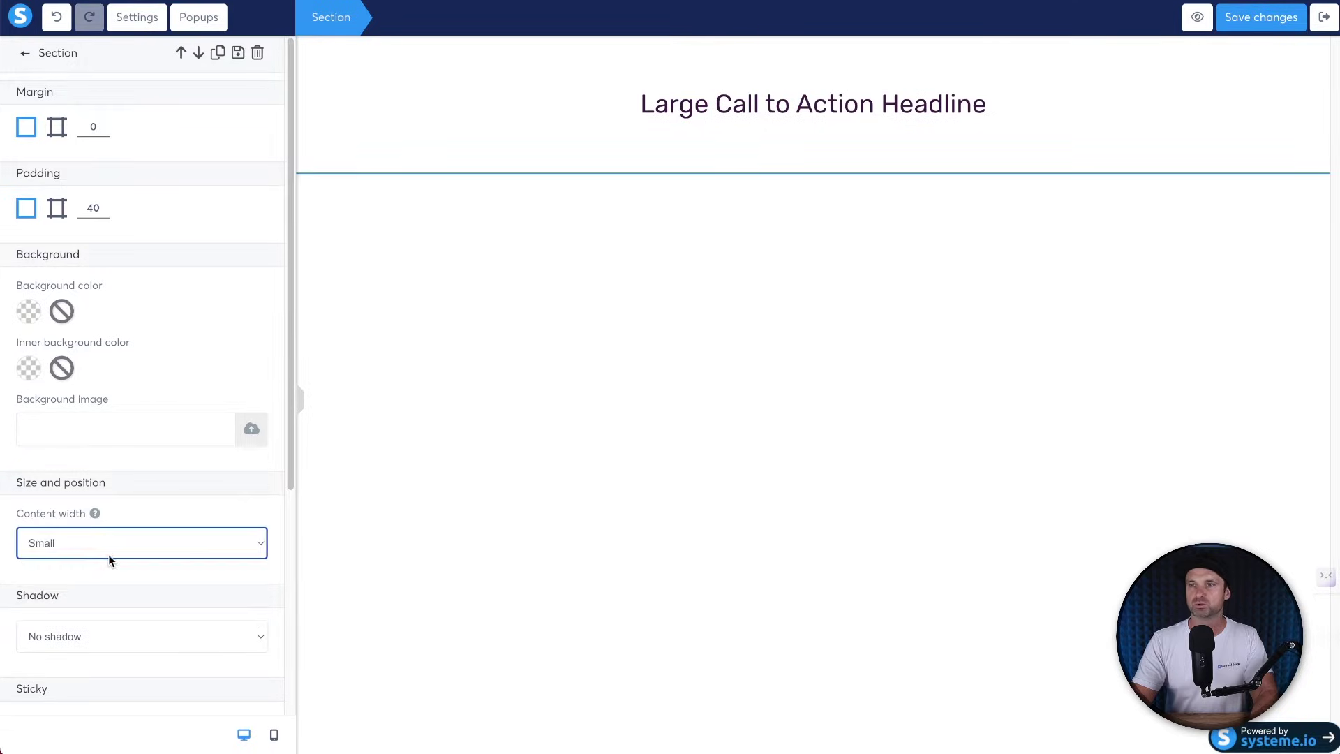
left_click(775, 99)
triple_click(782, 98)
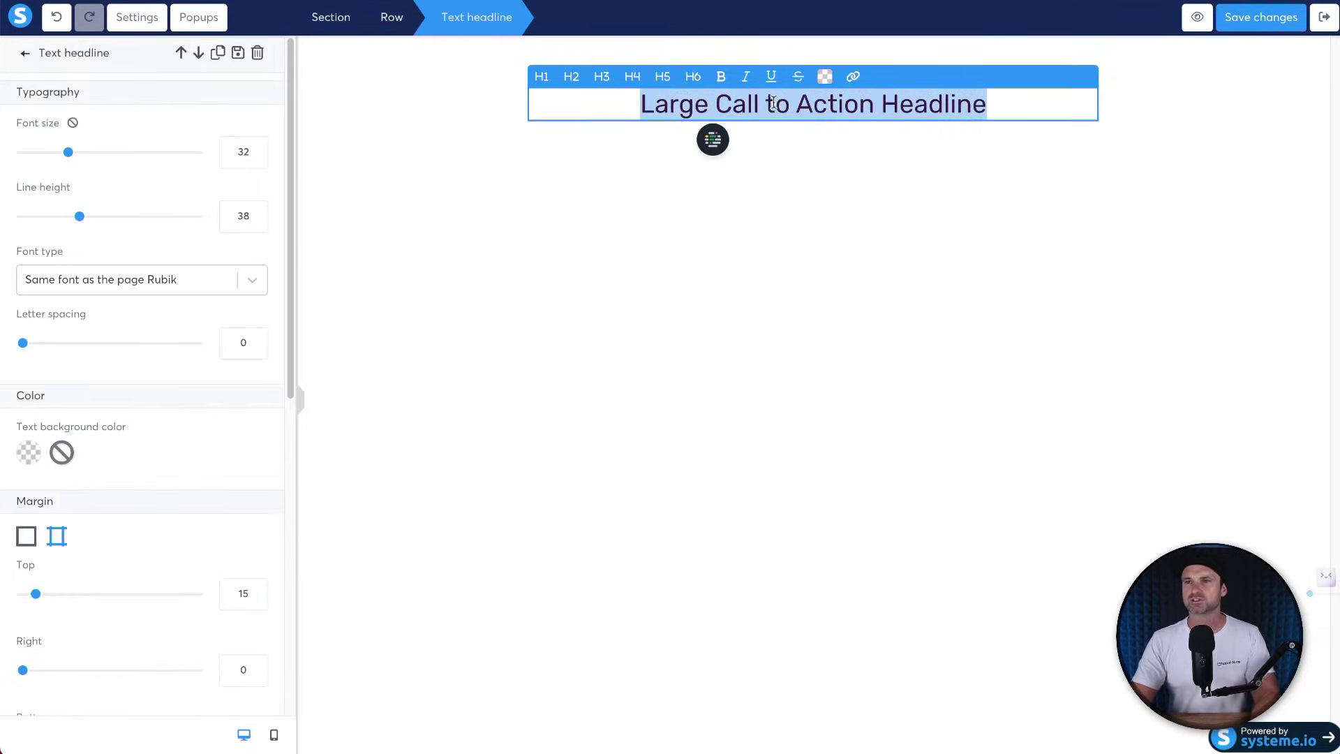
left_click(634, 209)
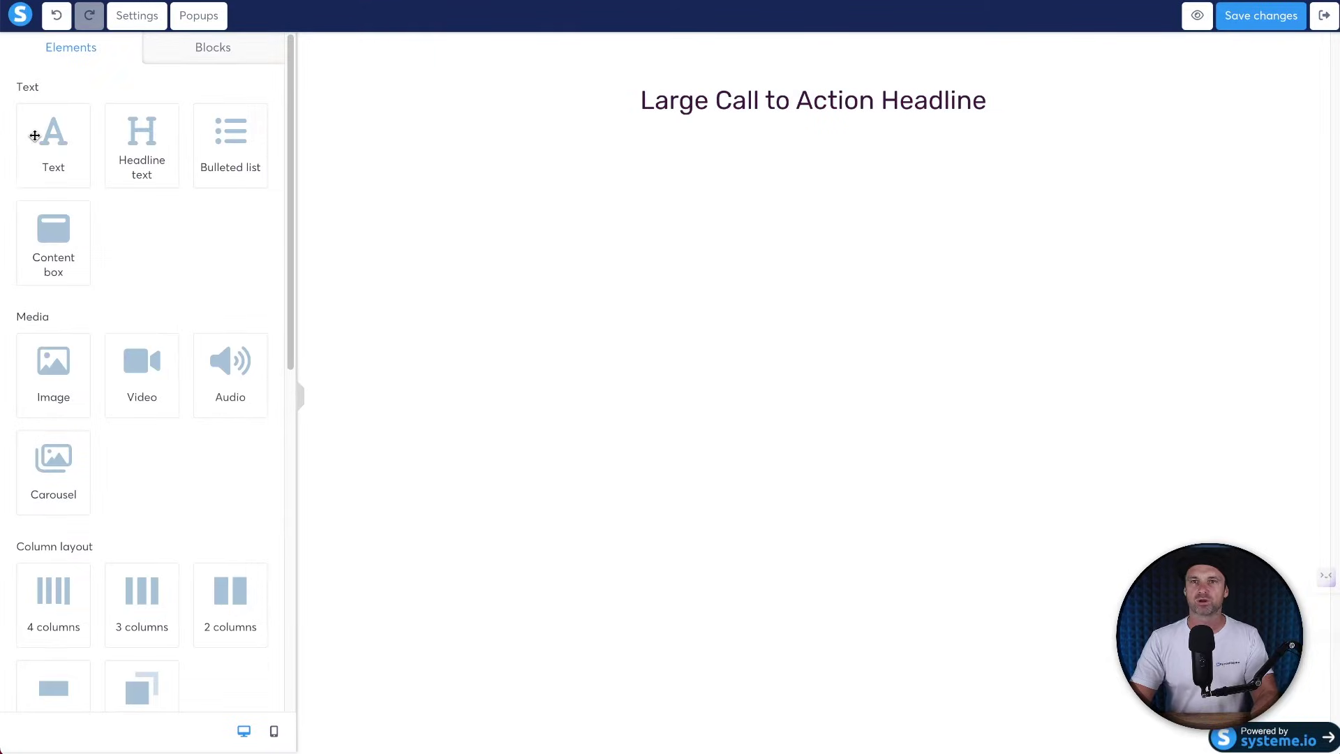
Add a lorem paragraph under the headline, then two form input fields.
left_click_drag(40, 141, 710, 119)
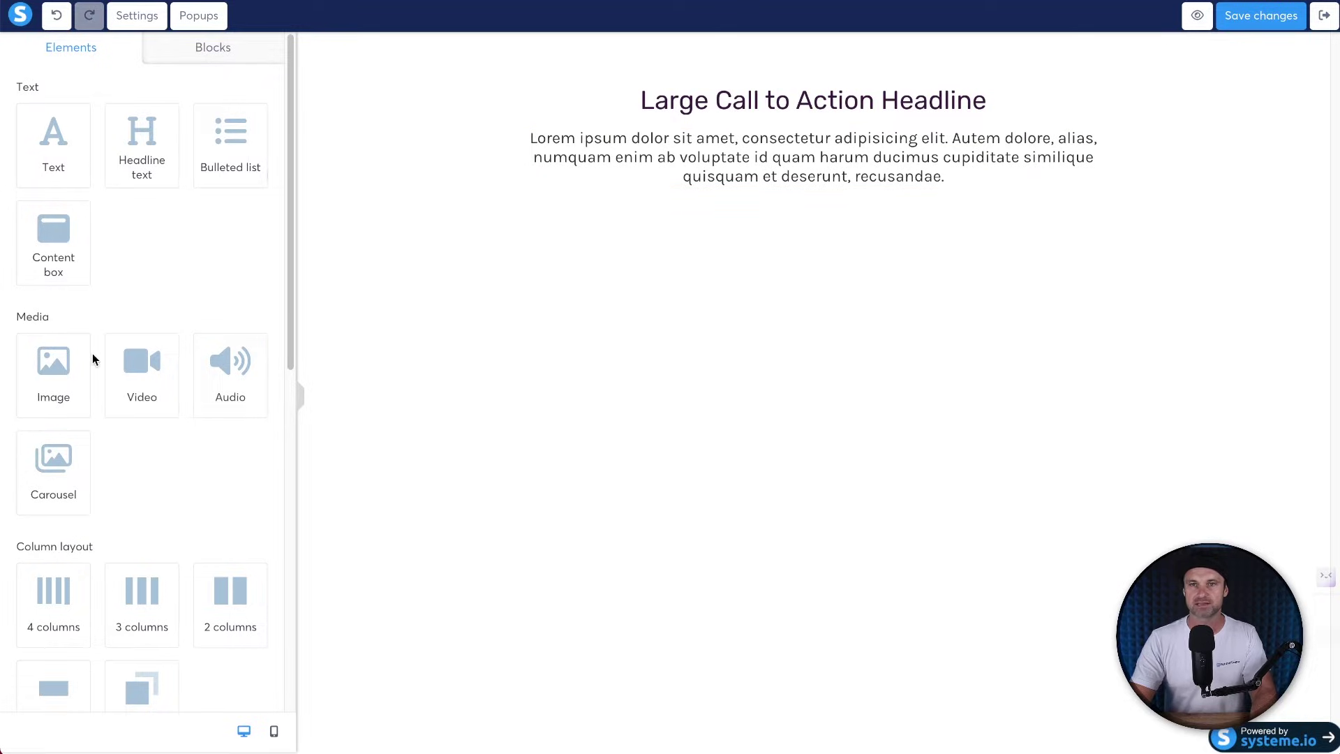
scroll(157, 436, "down", 1)
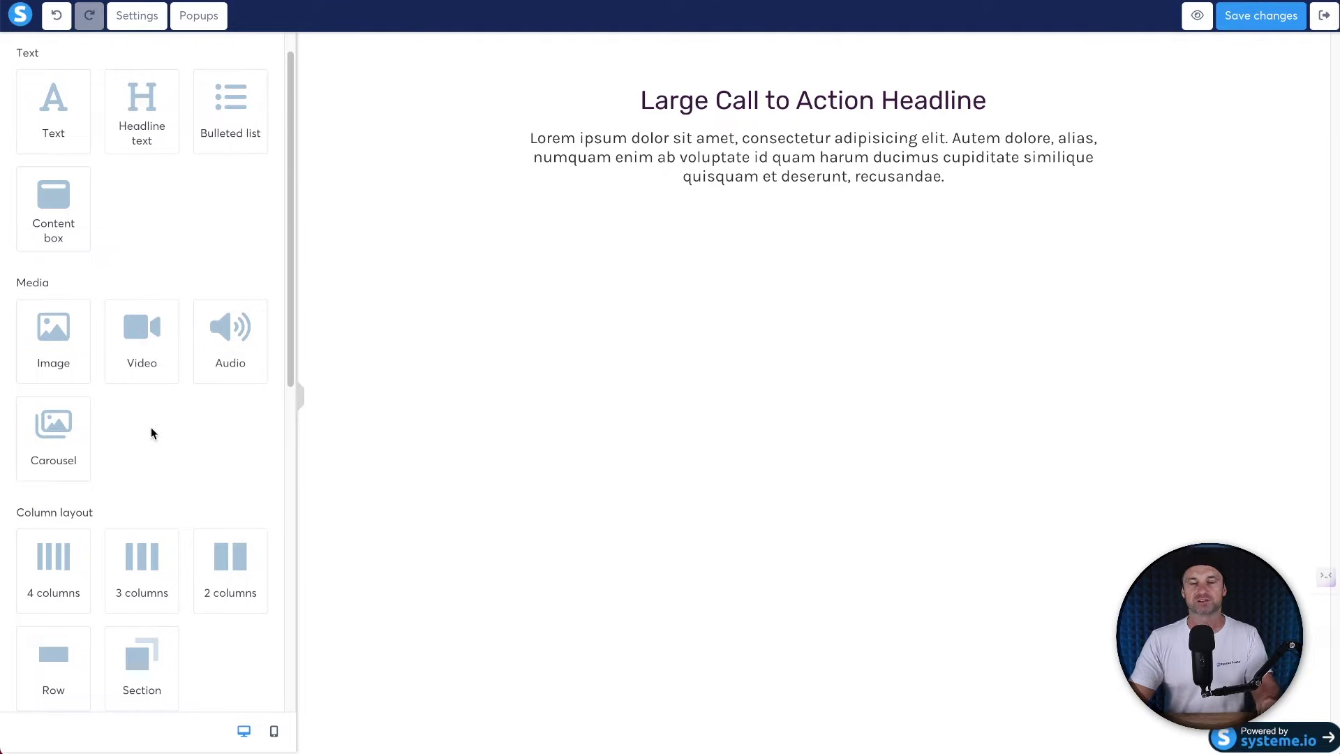
scroll(155, 411, "down", 4)
scroll(155, 410, "down", 2)
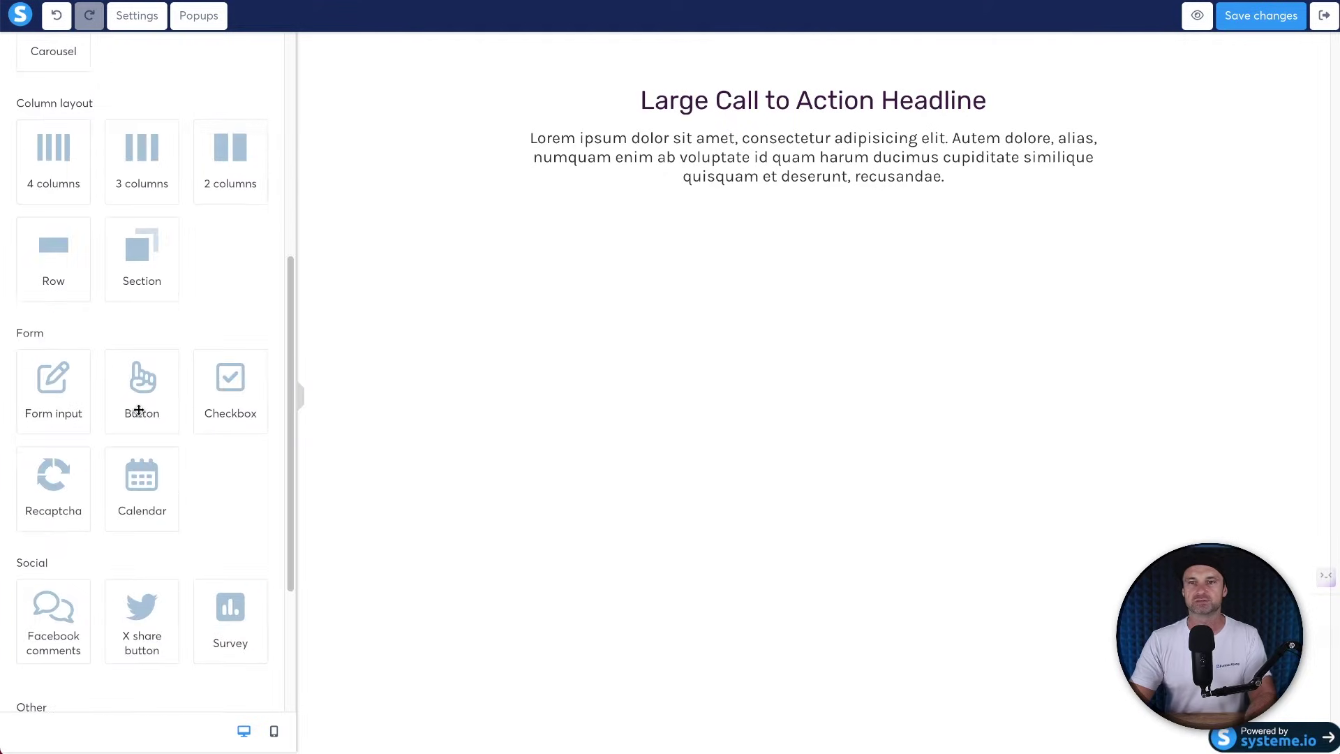
left_click_drag(53, 383, 740, 176)
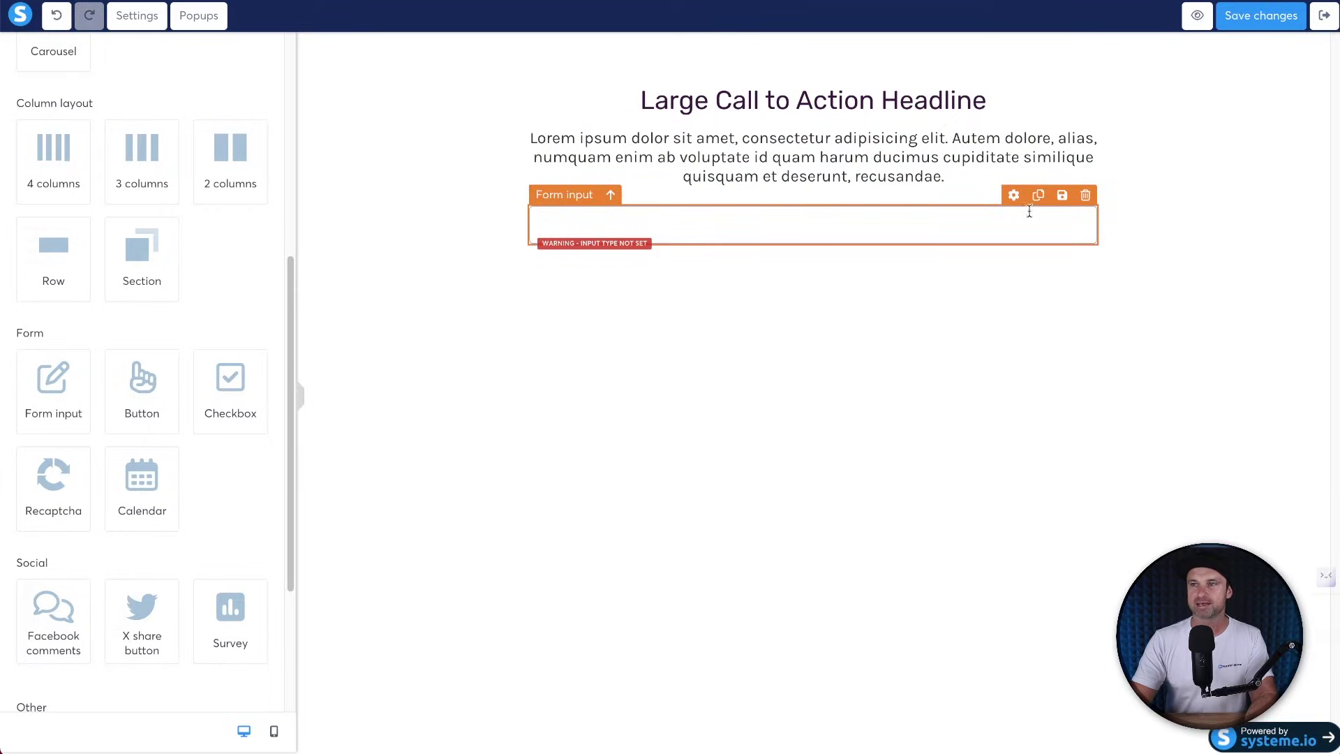
left_click(1038, 197)
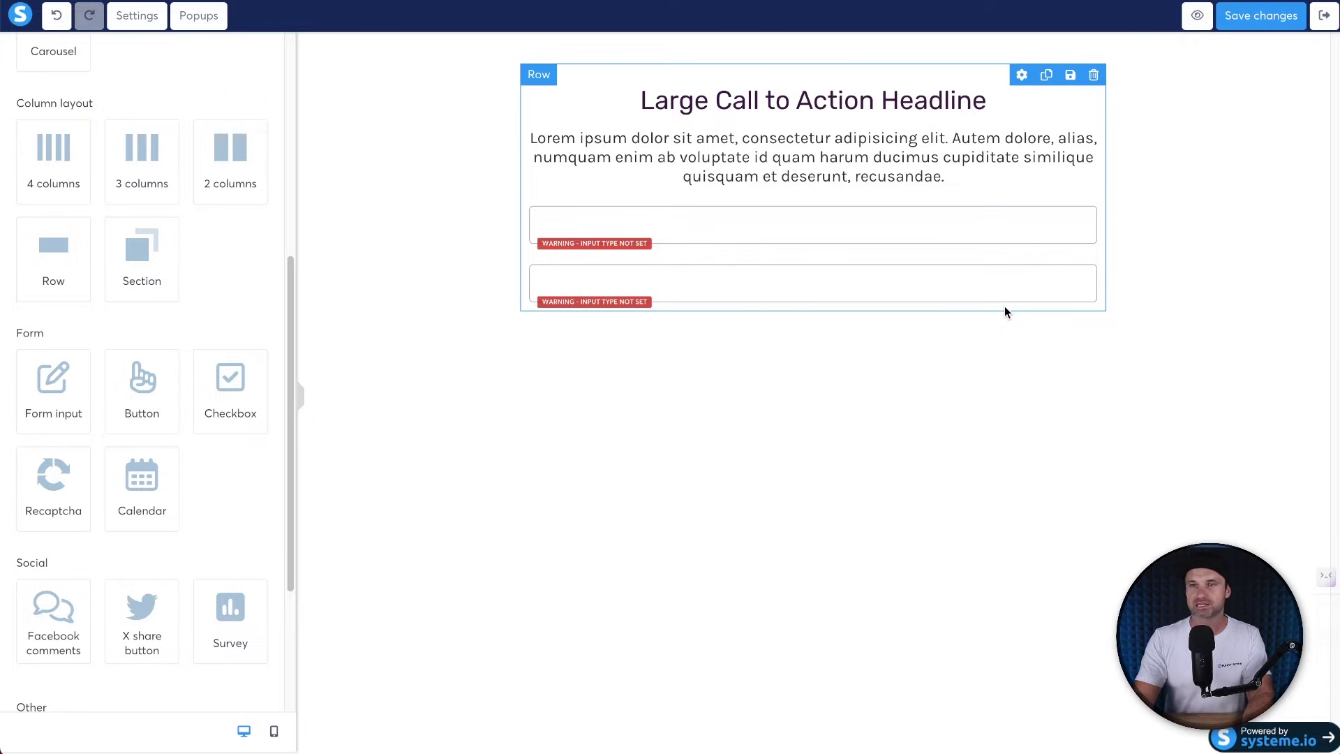
Add a 'Click here' button and place a copy of the paragraph below it.
left_click_drag(152, 394, 695, 305)
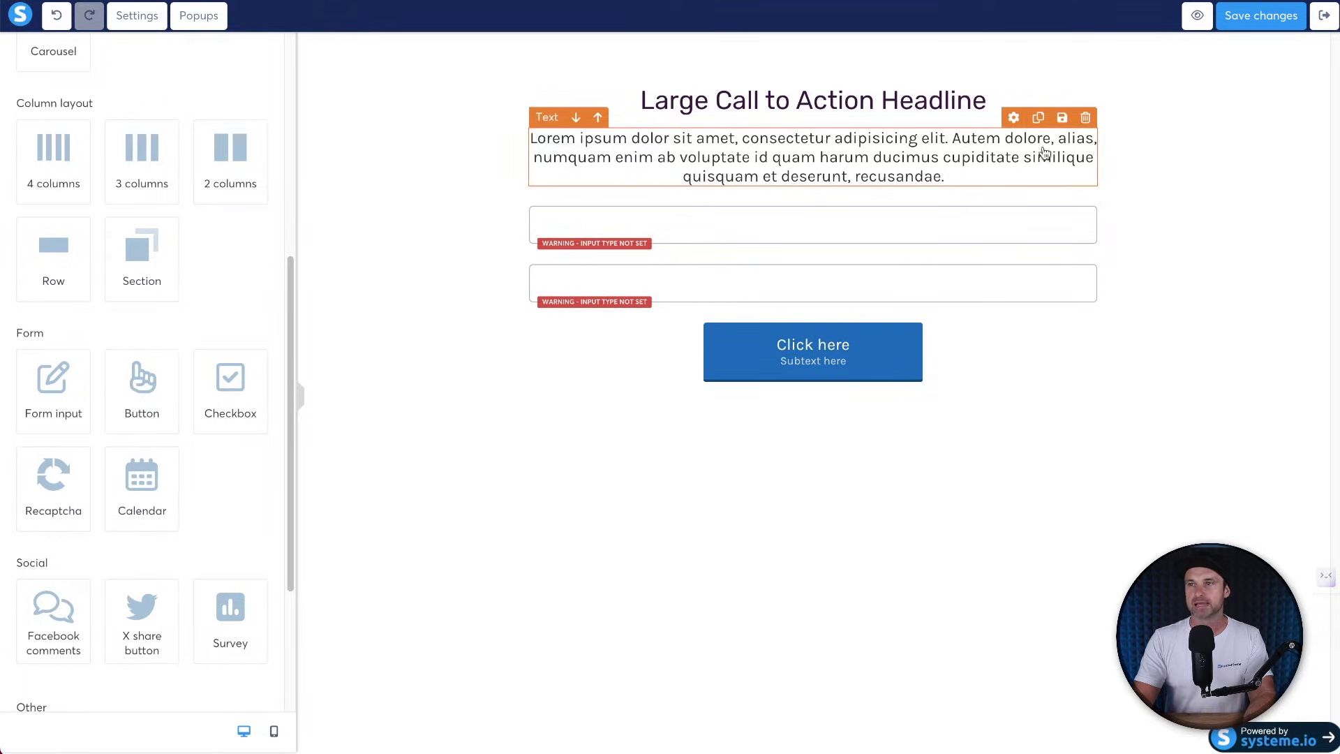
left_click(1040, 119)
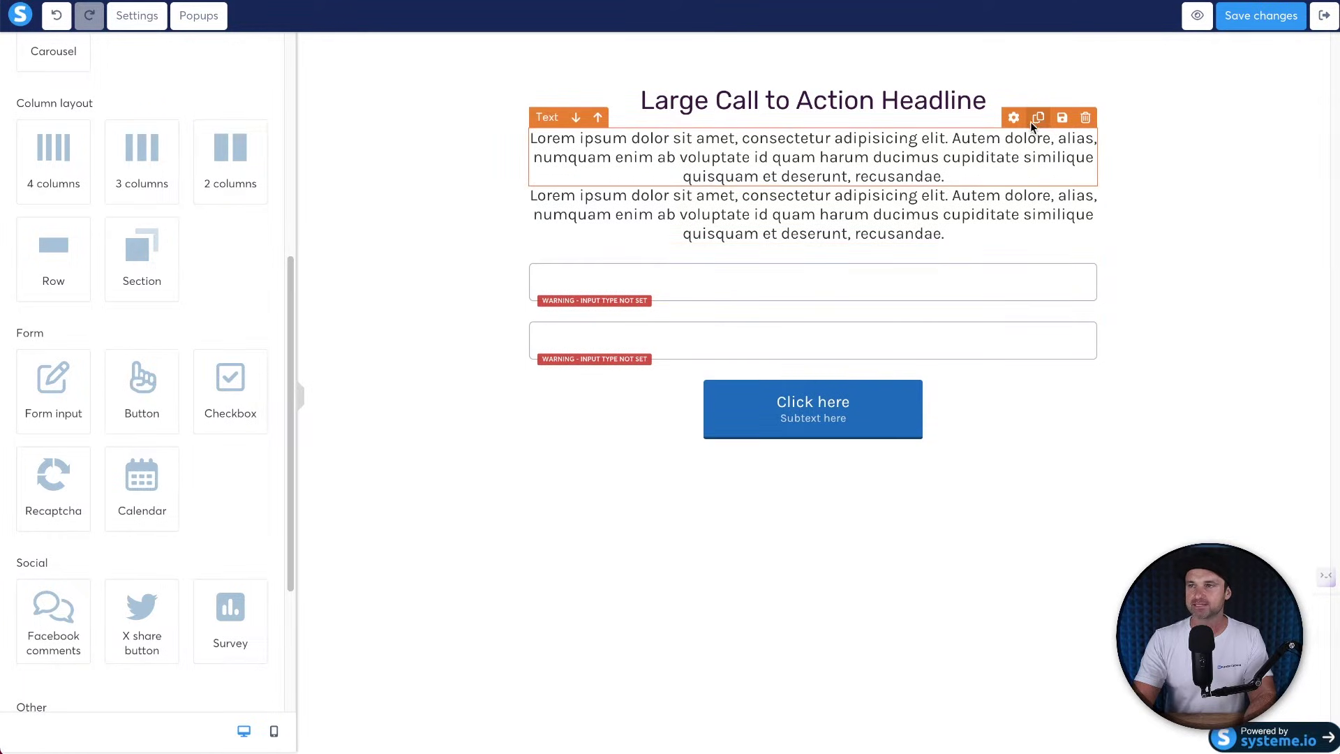
left_click_drag(1016, 120, 986, 434)
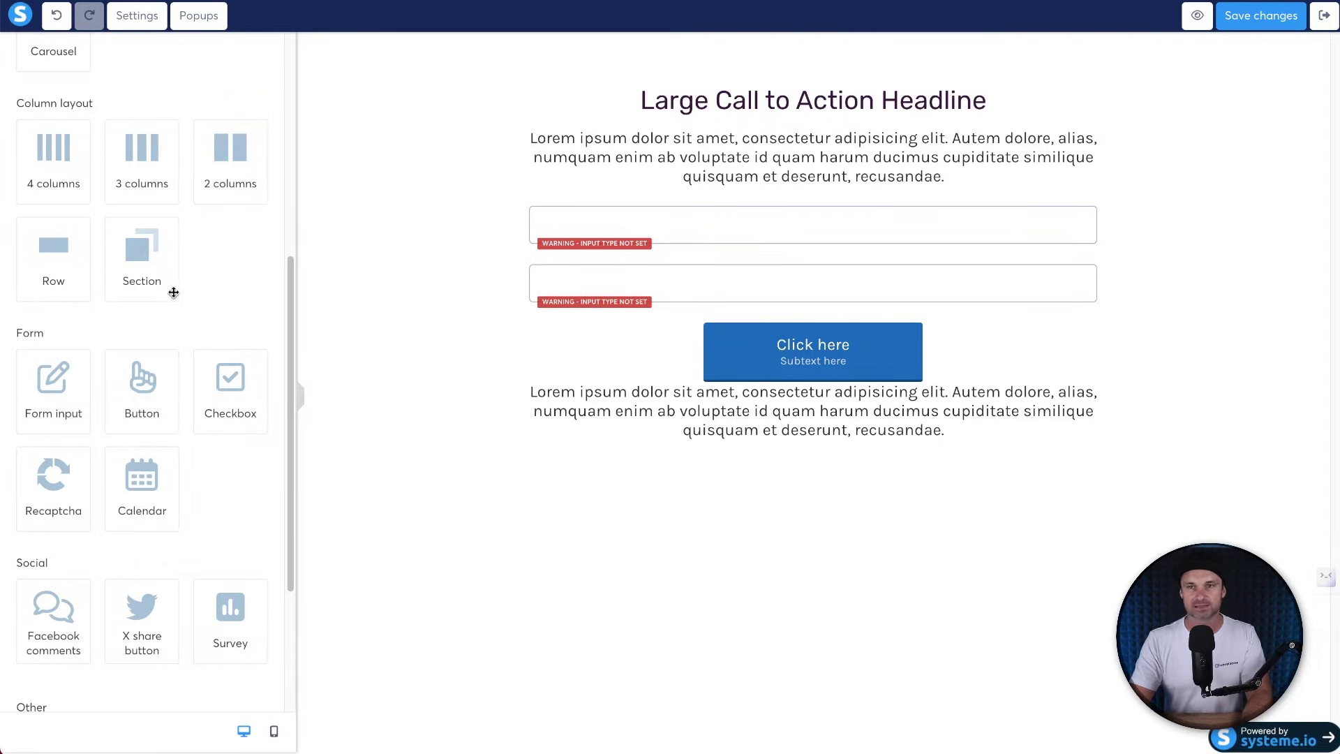
Add a second section below the form and put a lorem ipsum paragraph in its row.
left_click_drag(139, 254, 595, 468)
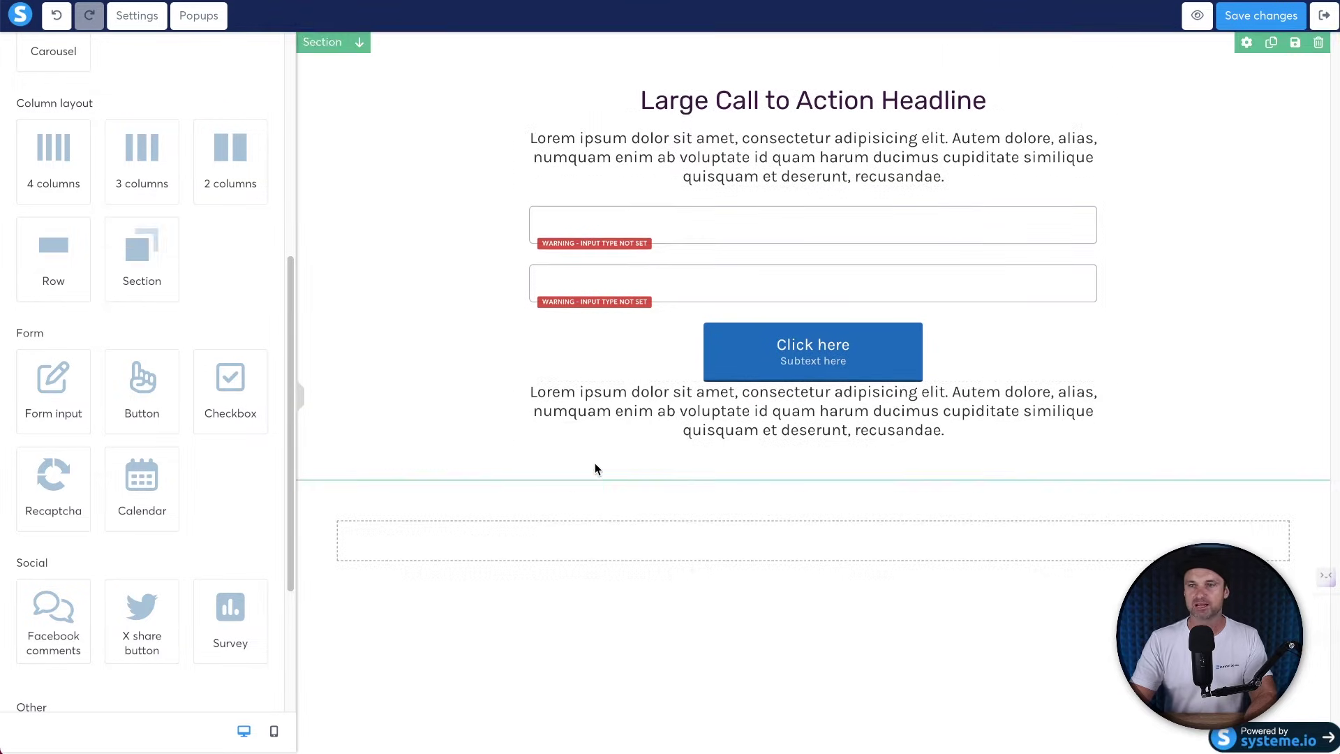
scroll(111, 209, "up", 6)
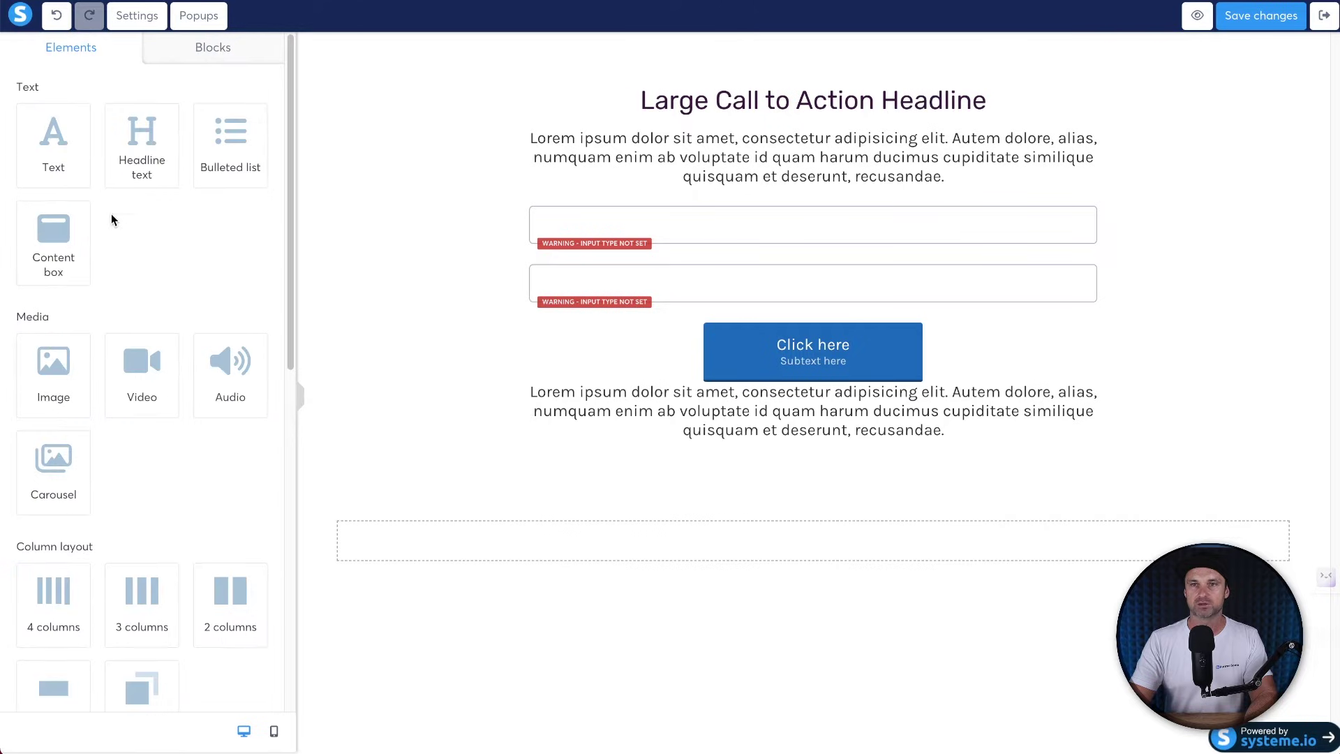
scroll(75, 493, "down", 3)
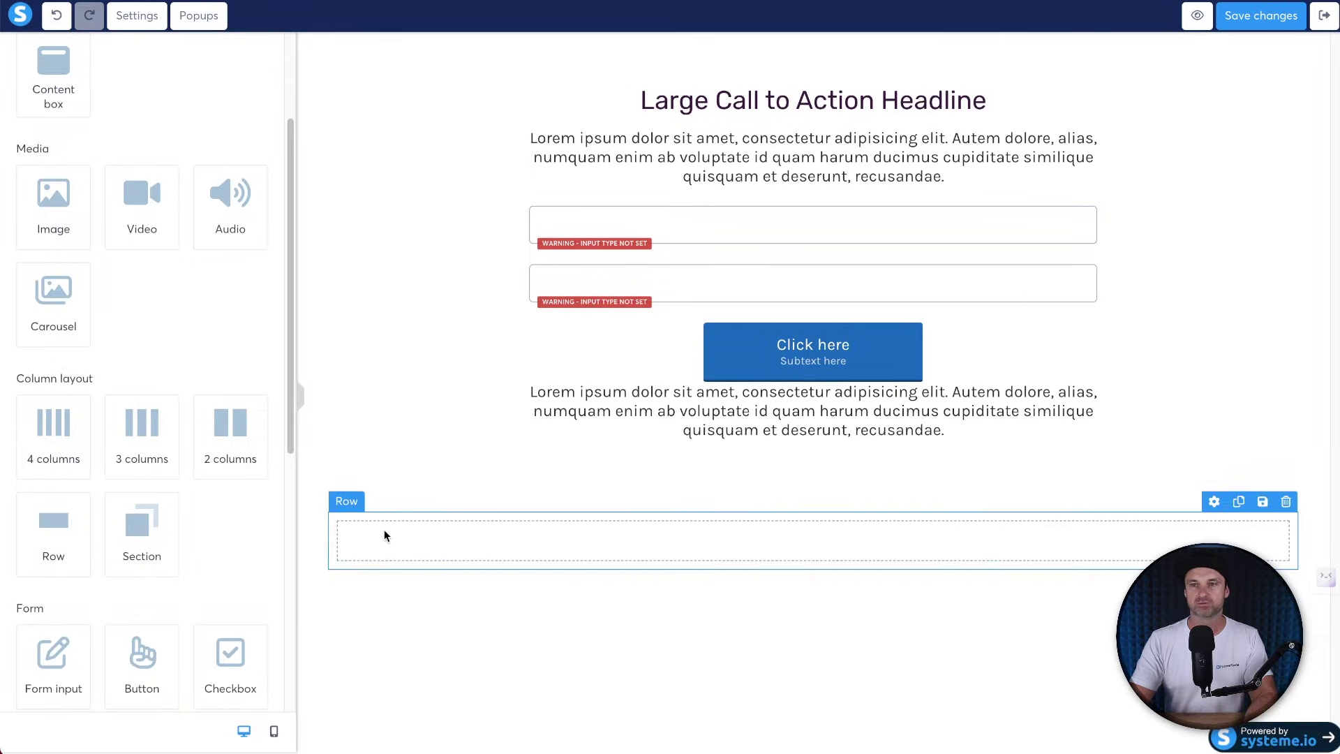
scroll(187, 239, "up", 3)
left_click_drag(72, 112, 805, 525)
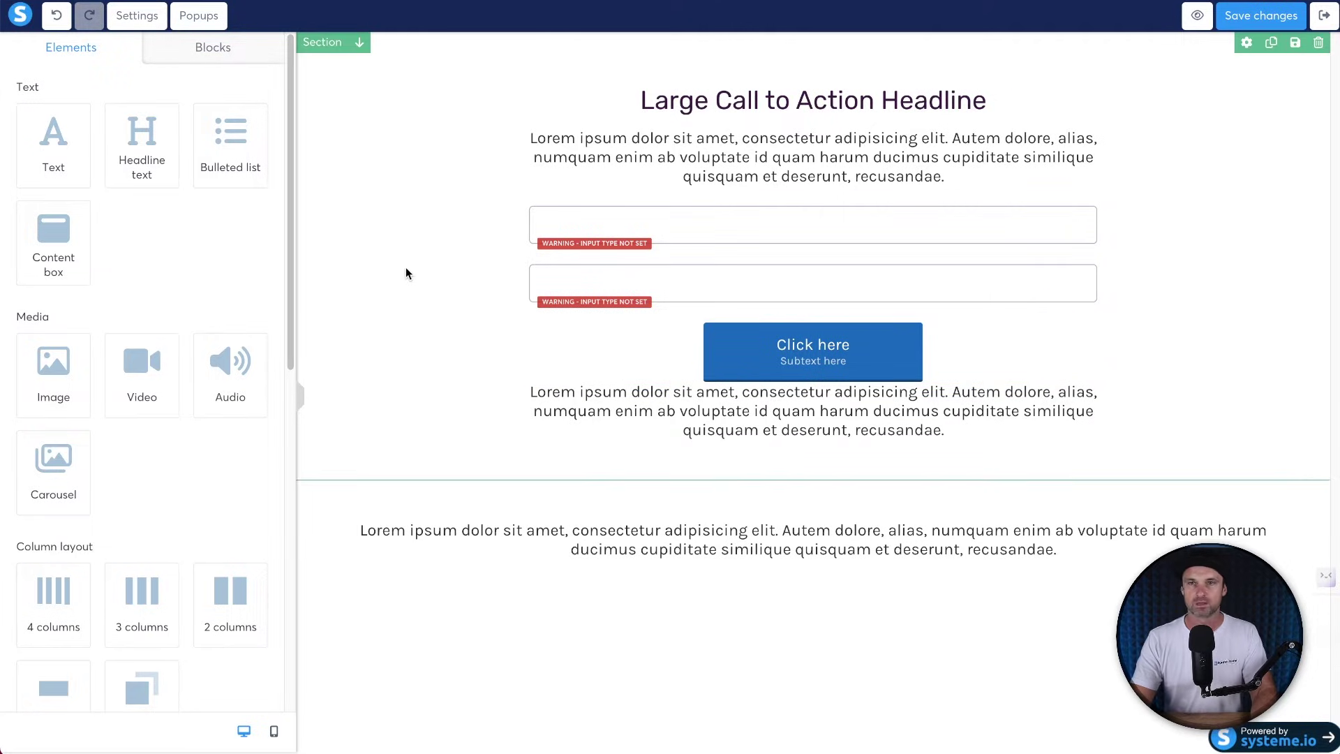
Change the first section's content width from Small to Extra small.
left_click(419, 214)
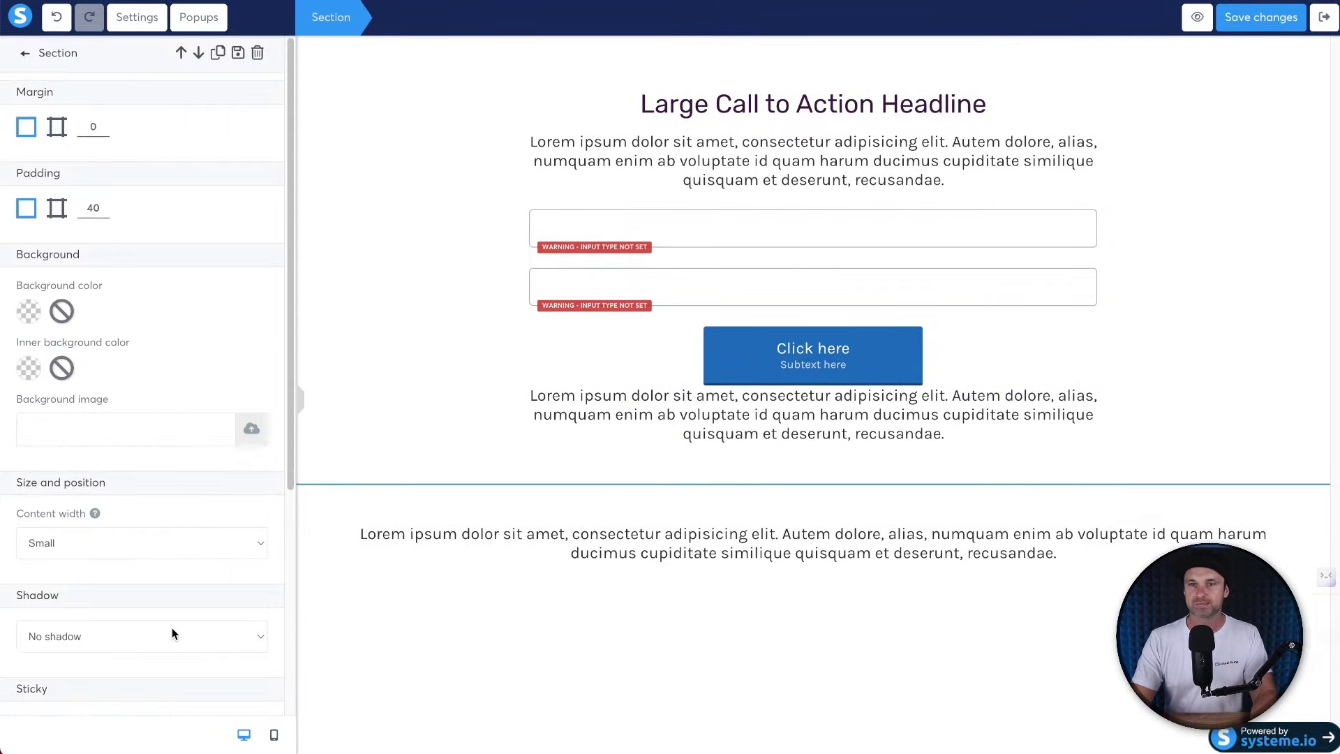
left_click(174, 543)
left_click(173, 558)
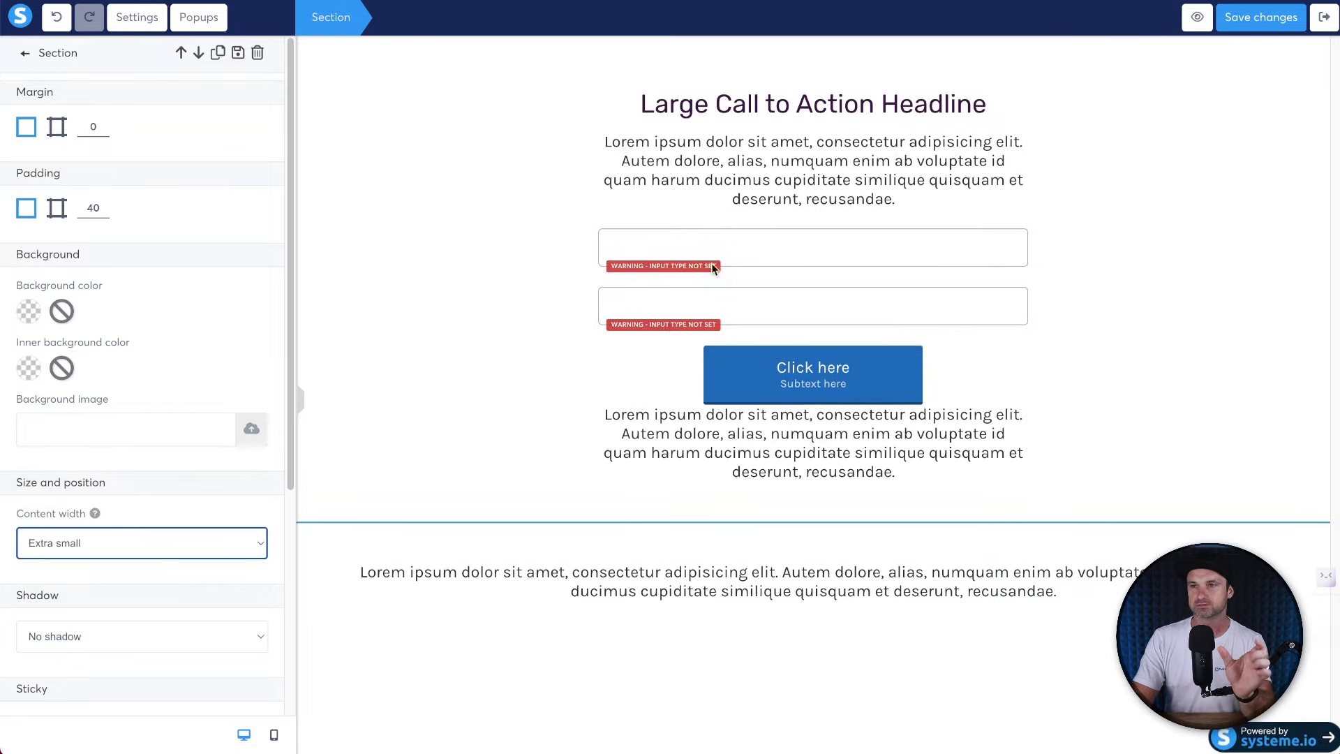
left_click(770, 109)
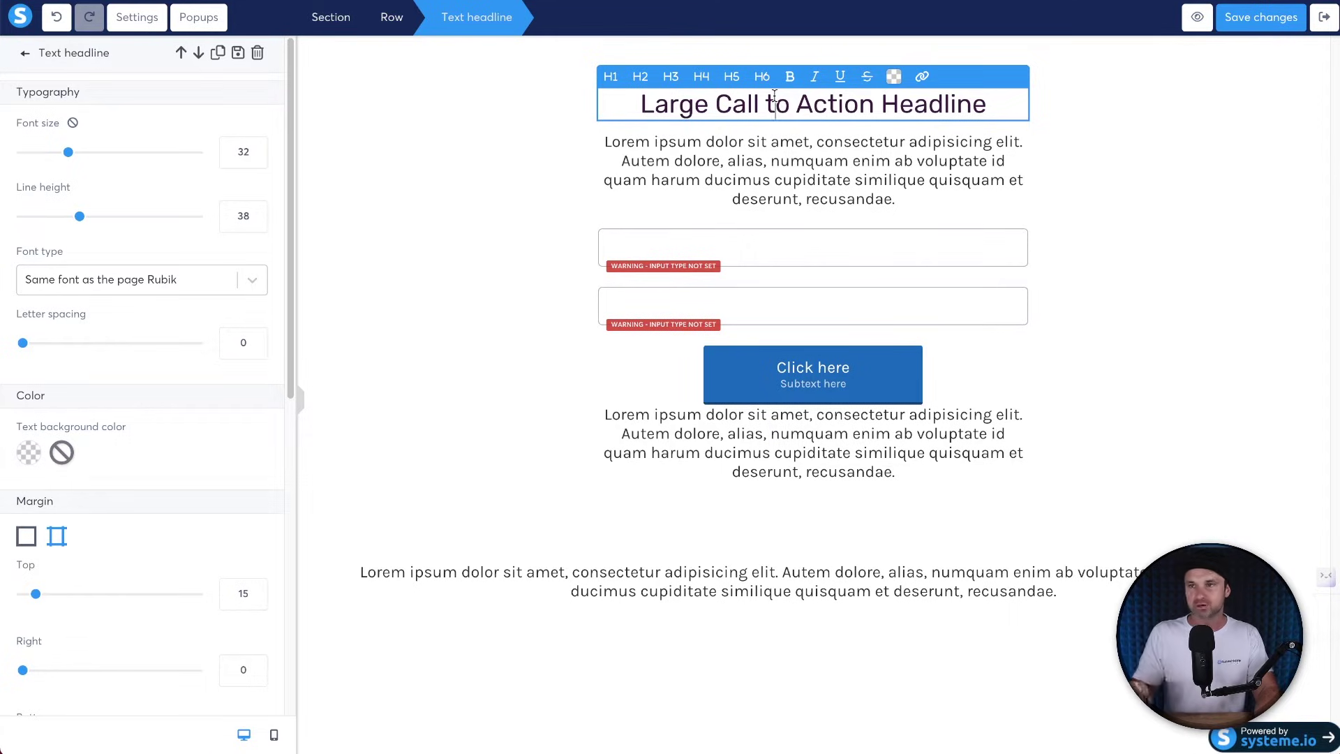
Paste the 'How to [Solve Problem] Without [Reason of Failure] in [Time Reference]' template into the headline.
key("super+Tab")
left_click_drag(493, 210, 222, 212)
triple_click(229, 231)
key("super+a")
key("super+c")
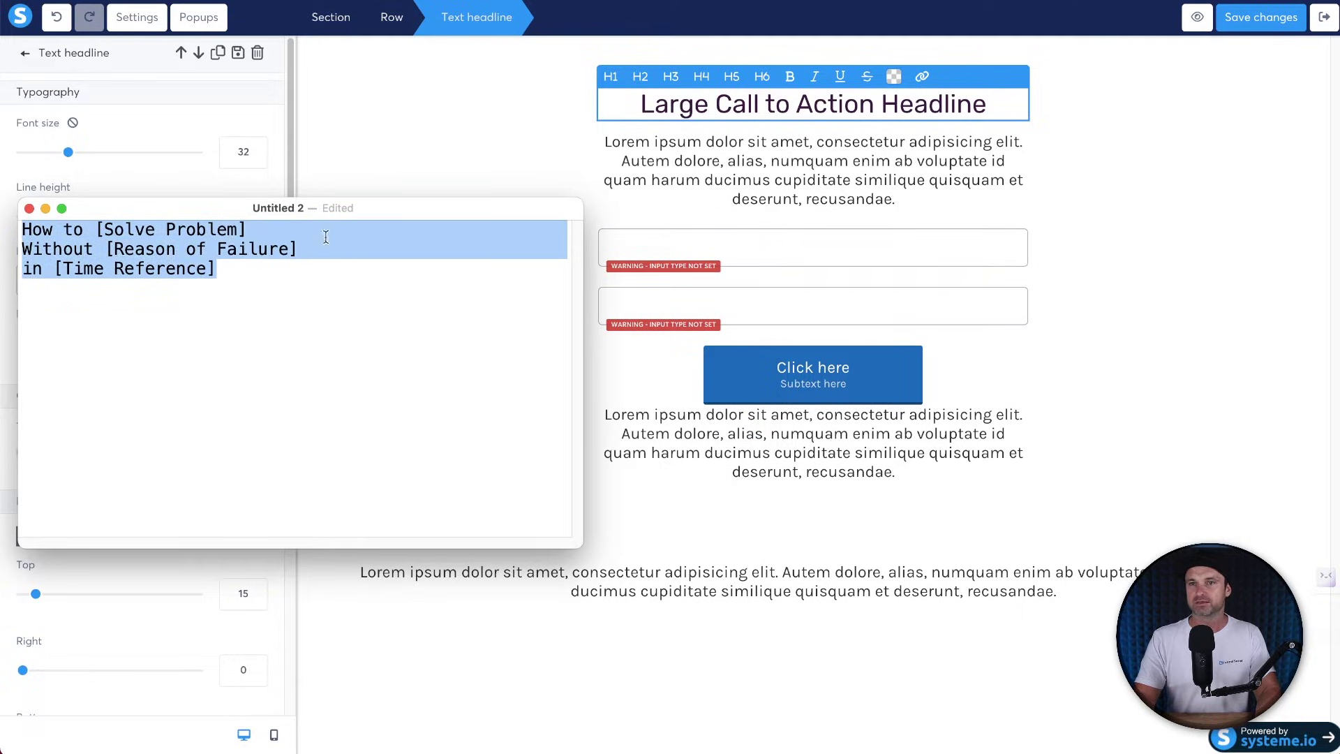
left_click(768, 96)
triple_click(769, 96)
key("super+v")
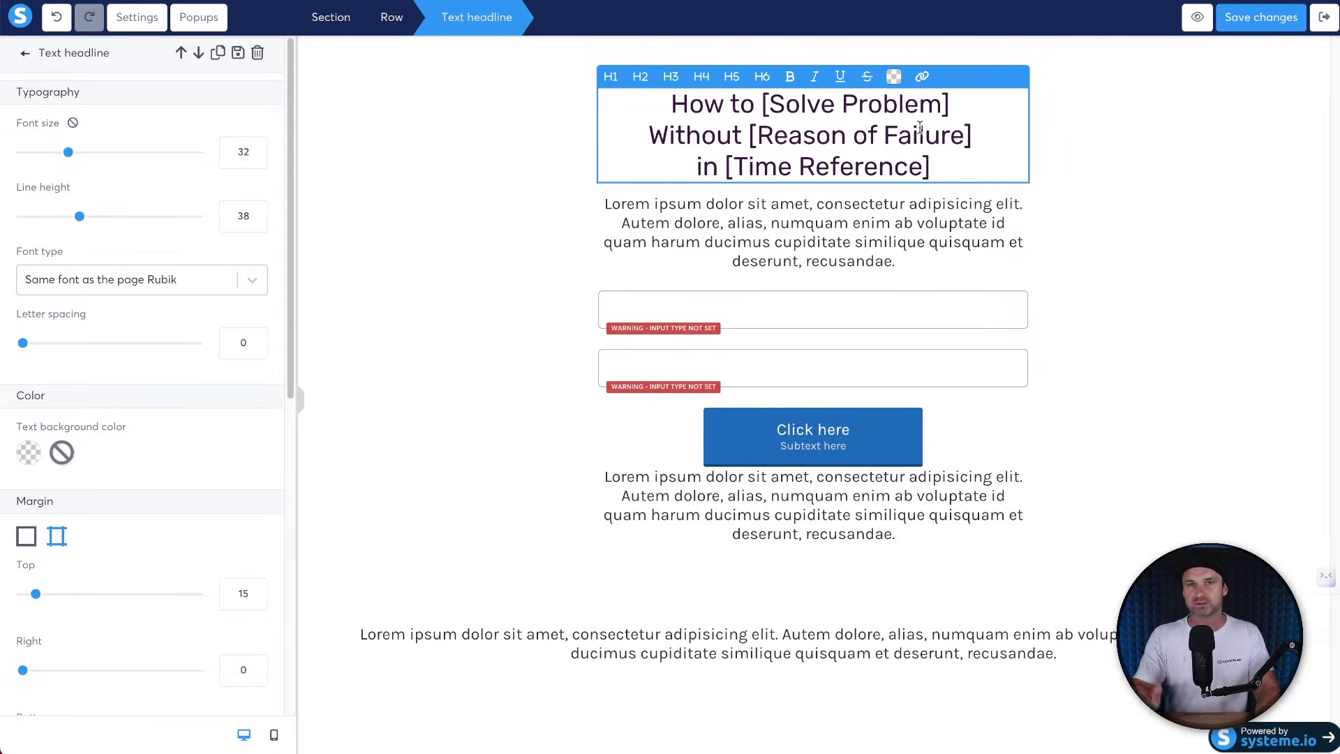
Make the whole headline bold and review its placeholder words.
key("super+a")
key("super+b")
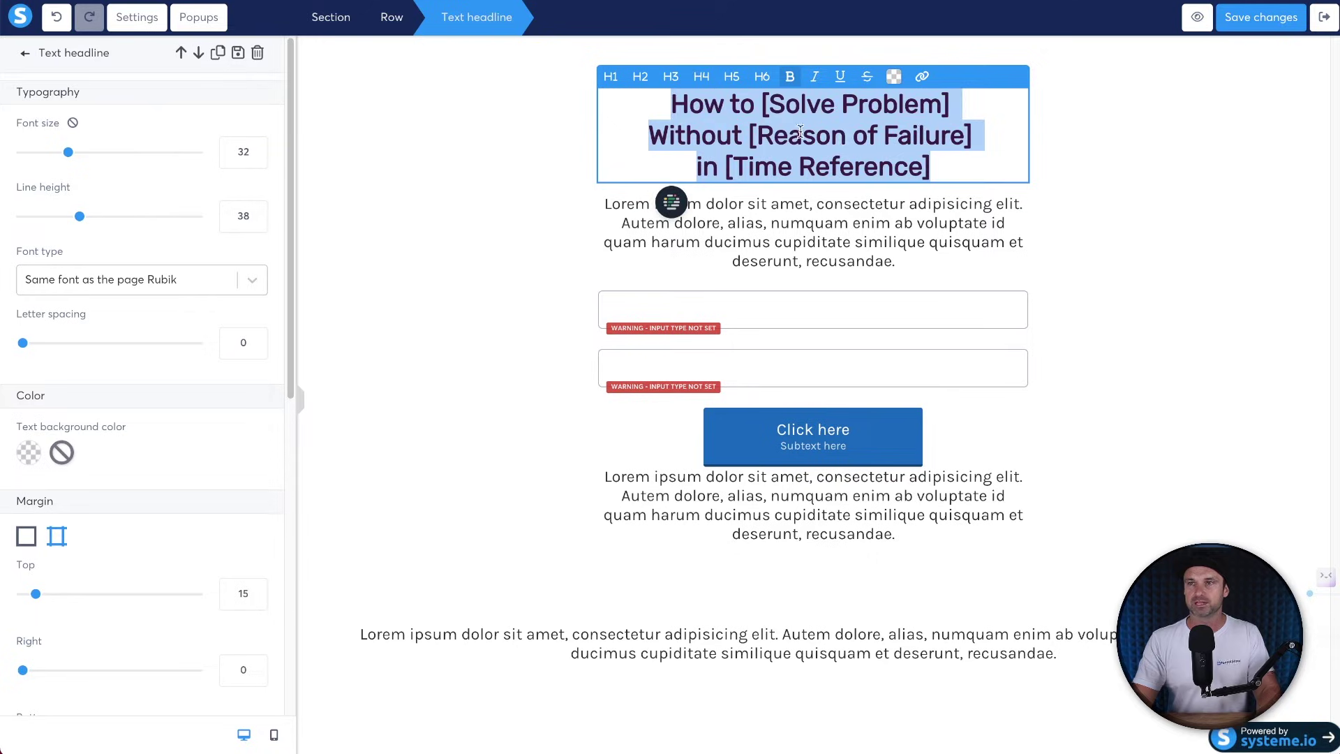
left_click(791, 109)
left_click_drag(761, 104, 957, 105)
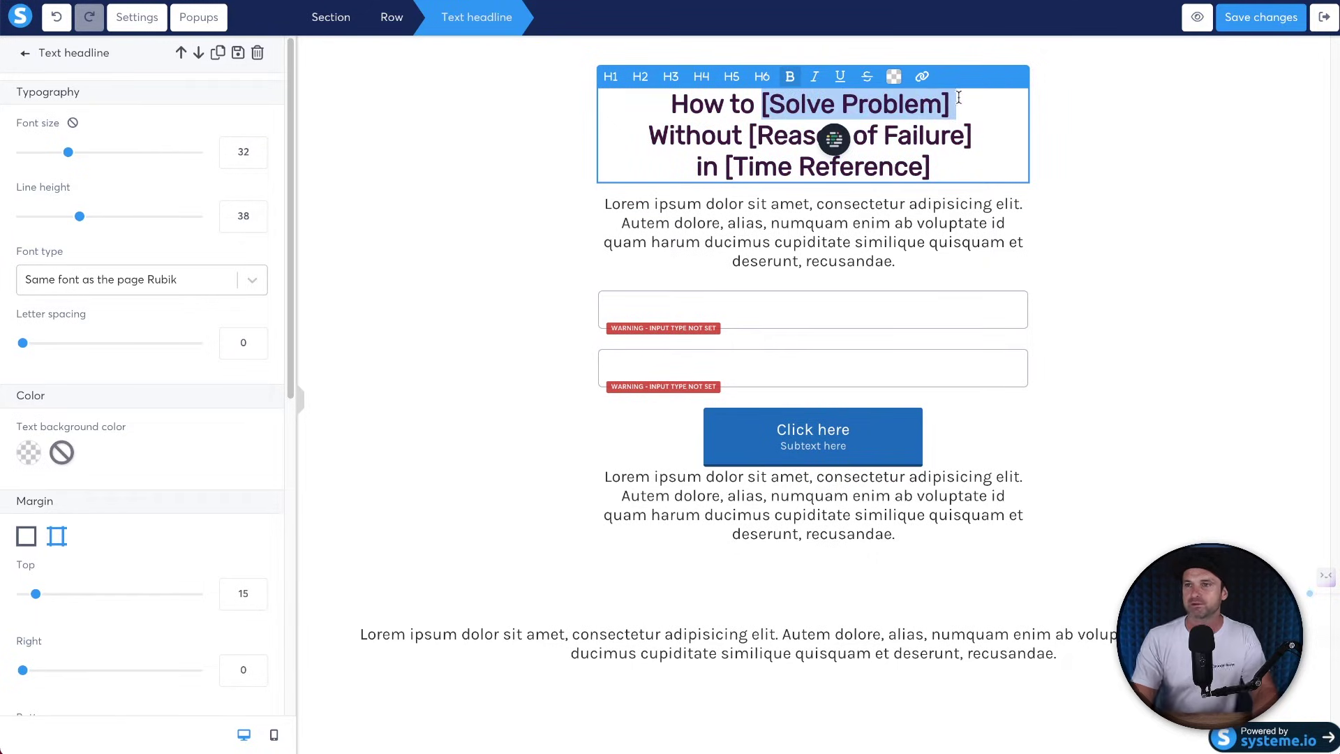
left_click(787, 127)
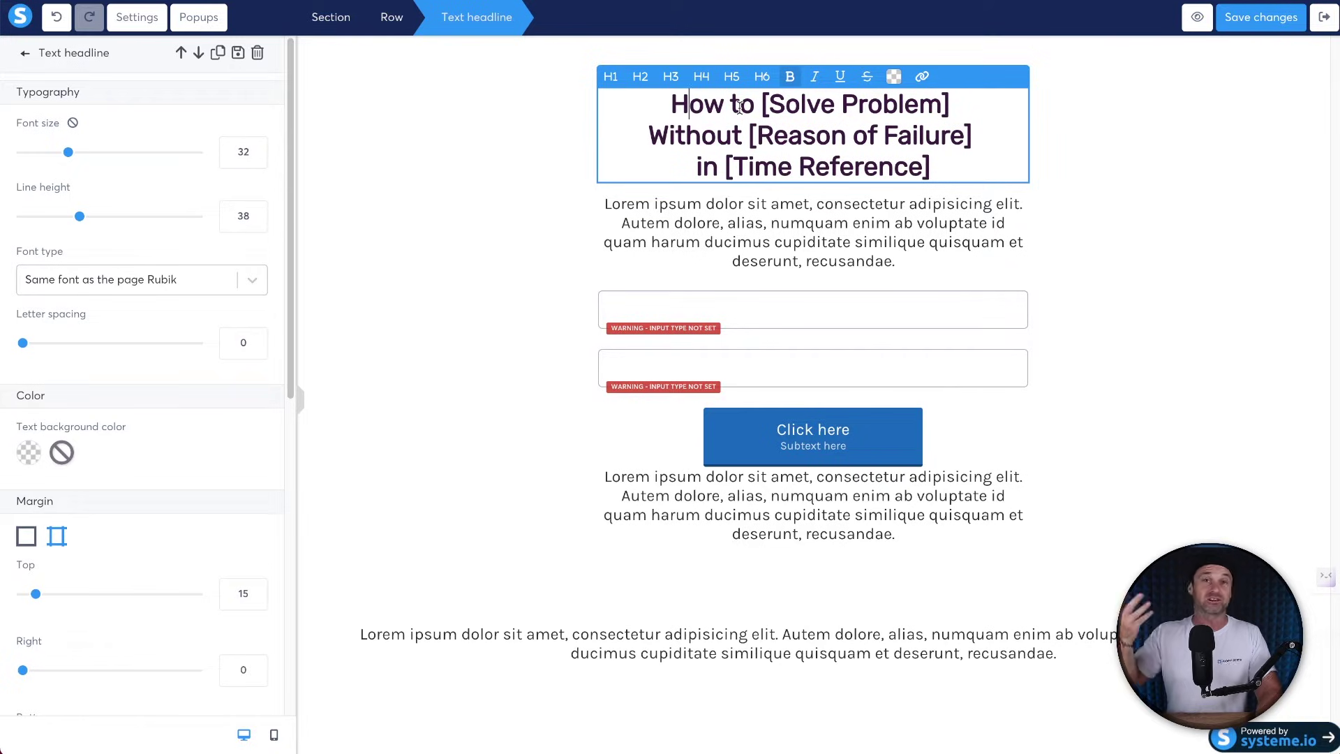
left_click_drag(749, 136, 973, 122)
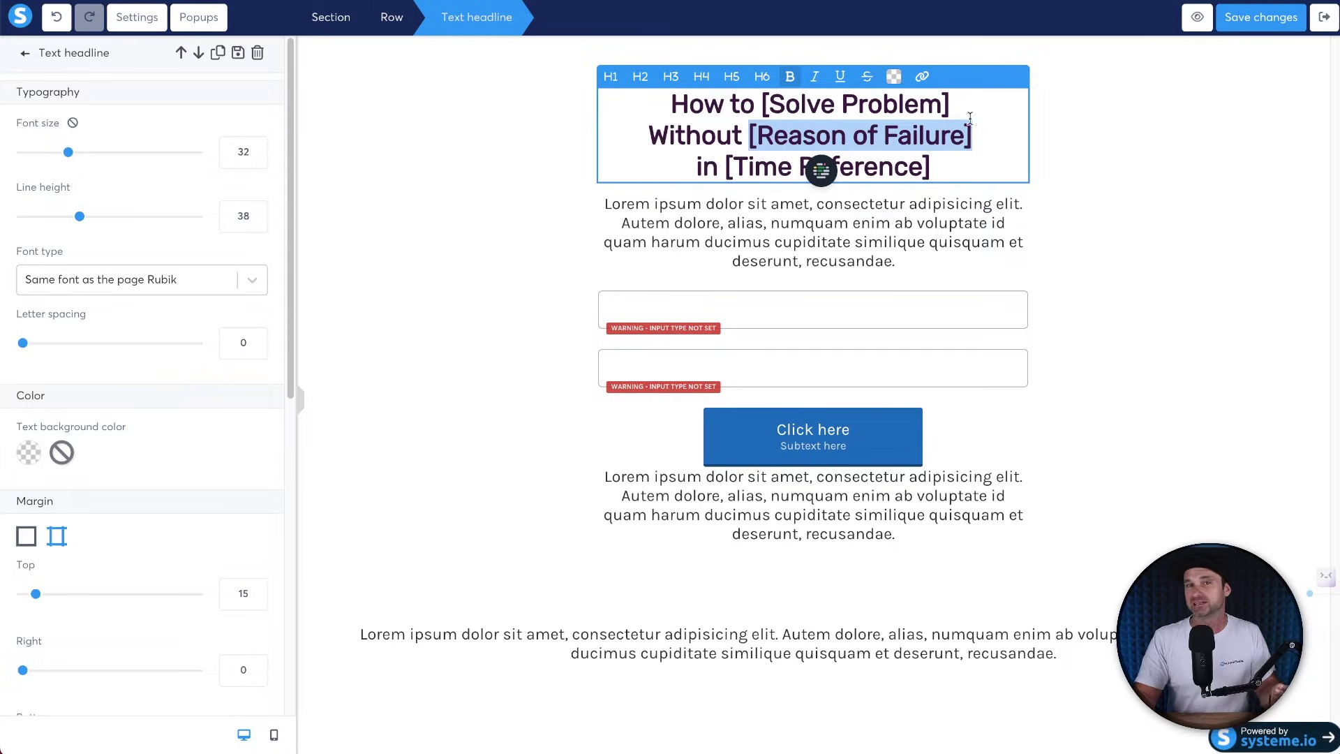
left_click_drag(932, 167, 729, 176)
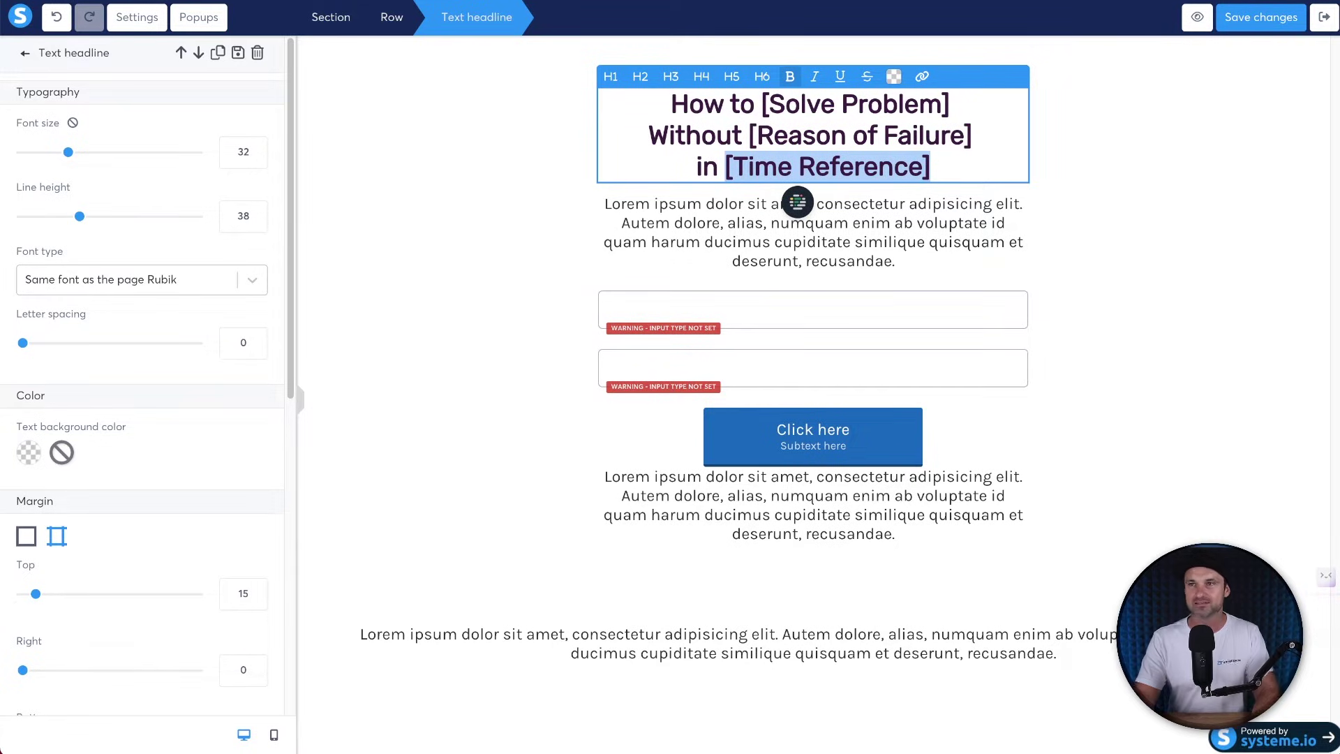
left_click(583, 241)
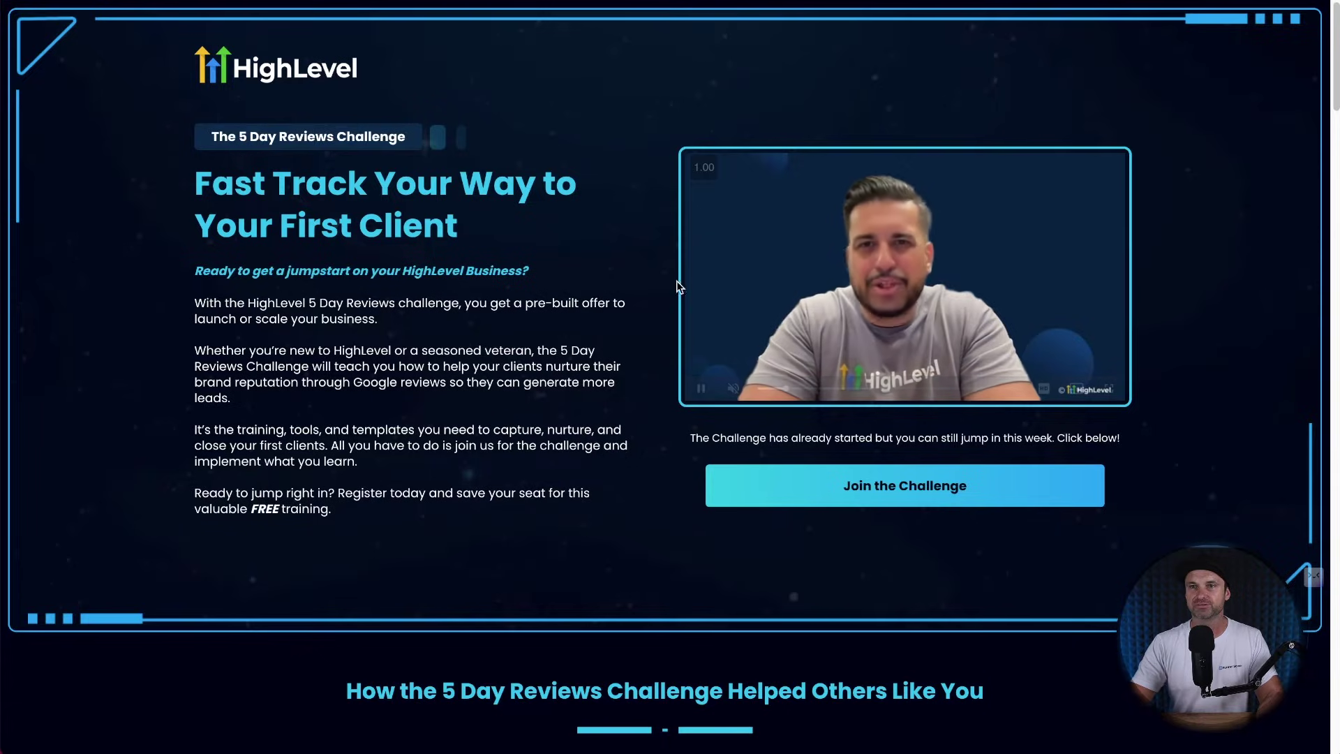
Check the HighLevel challenge page and replace [Time Reference] in the headline with 'Just 5-Days'.
scroll(443, 216, "down", 2)
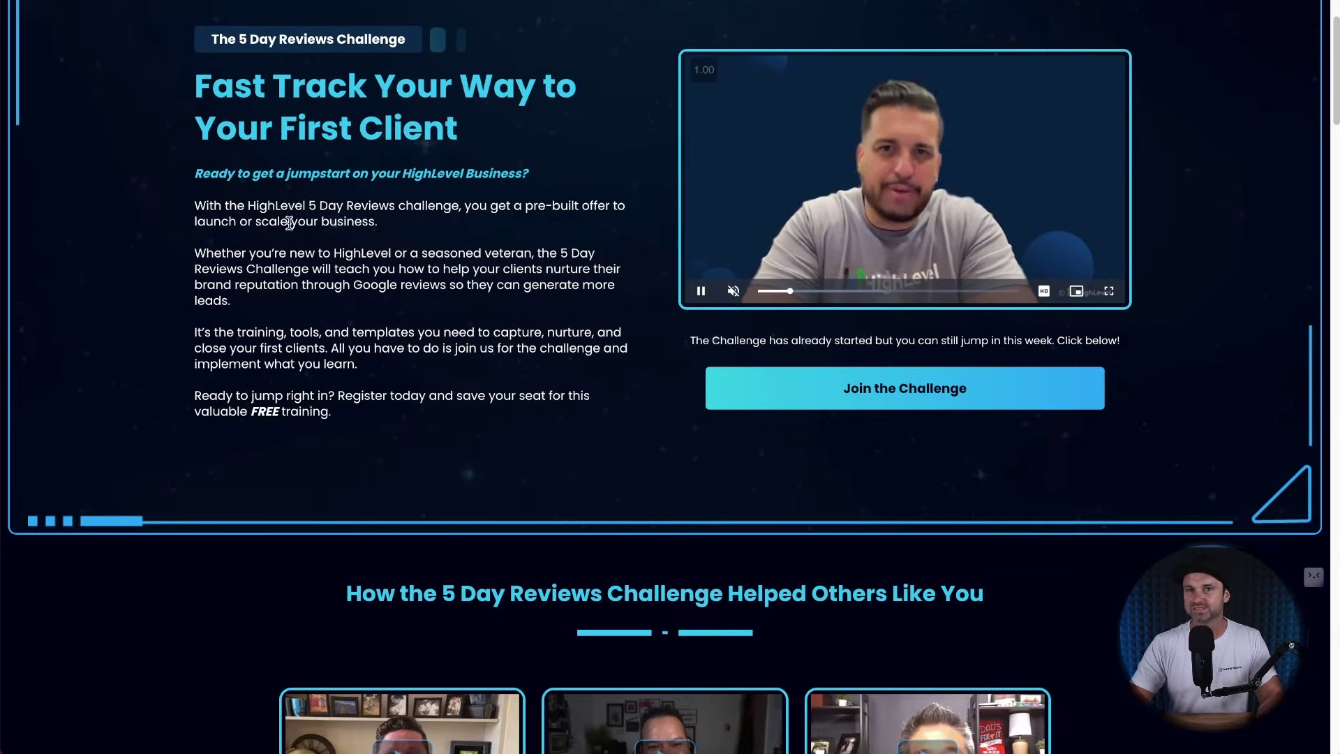
scroll(330, 307, "up", 1)
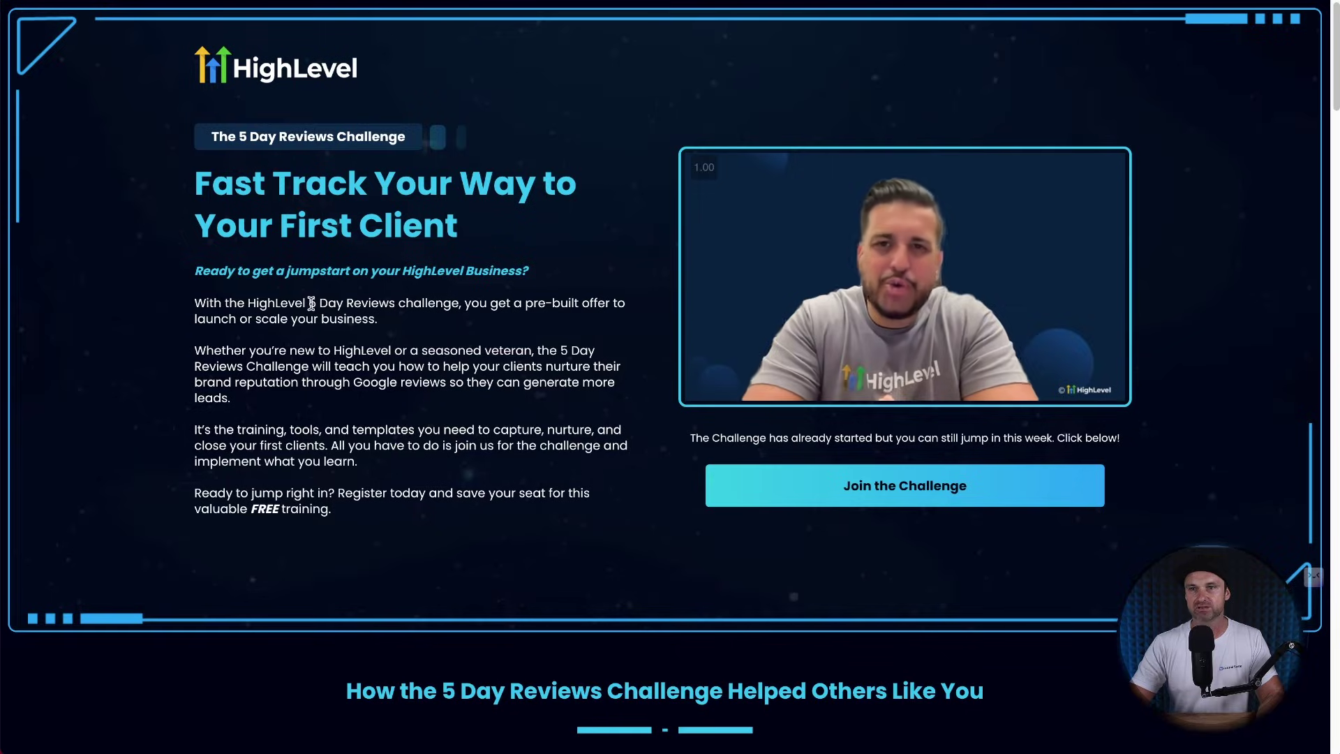
left_click_drag(309, 302, 342, 299)
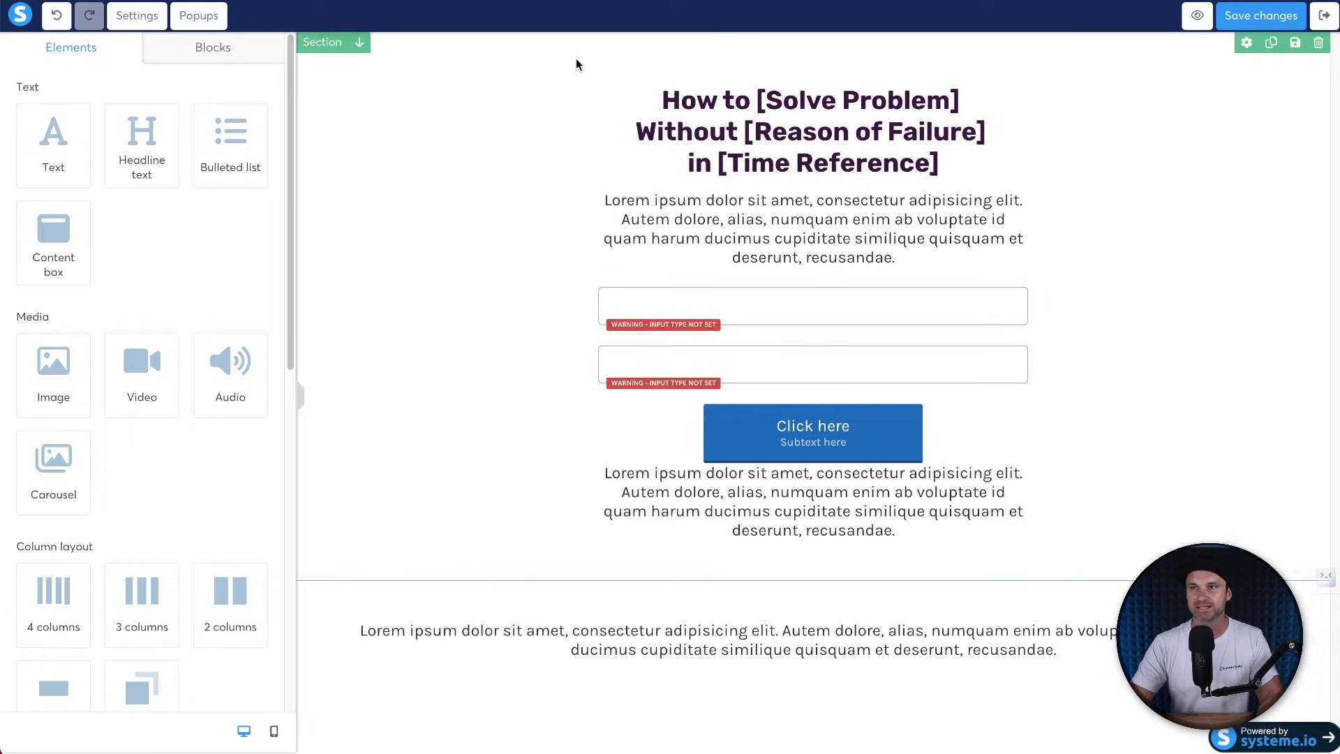
left_click(718, 165)
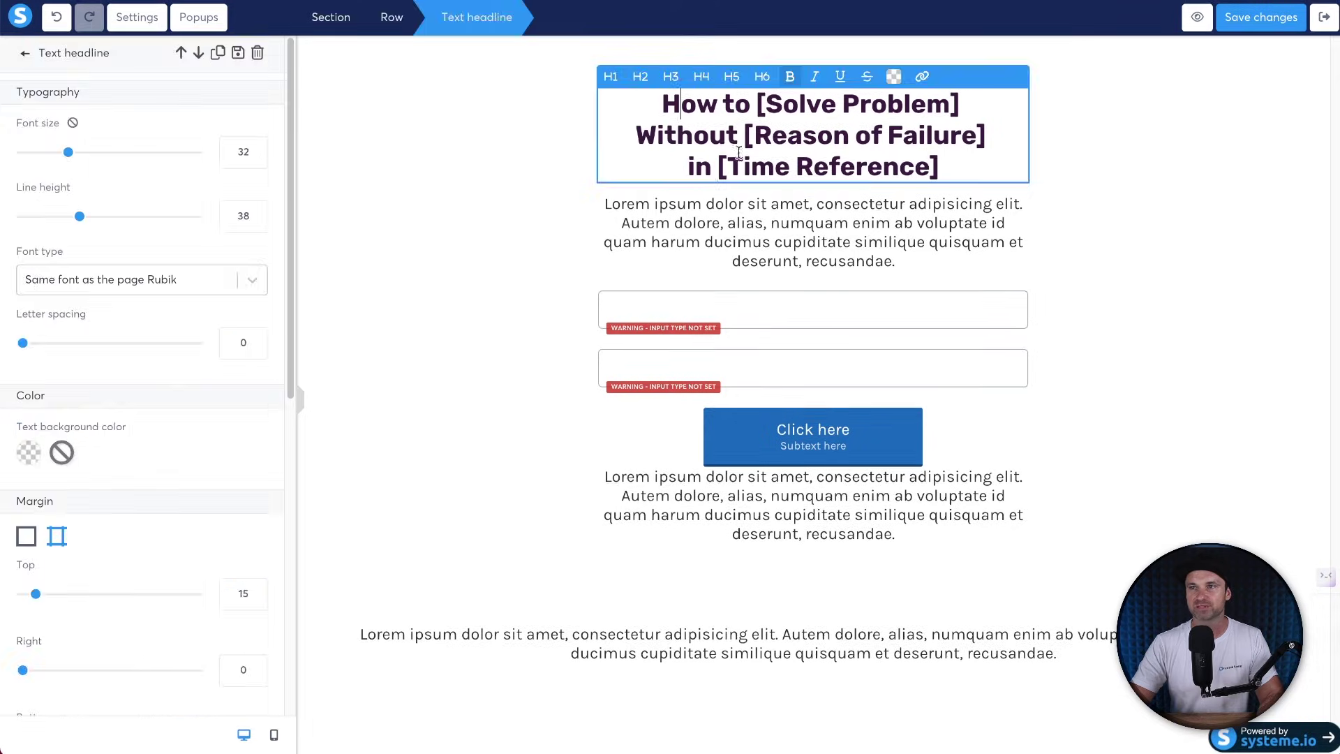
left_click_drag(718, 165, 872, 157)
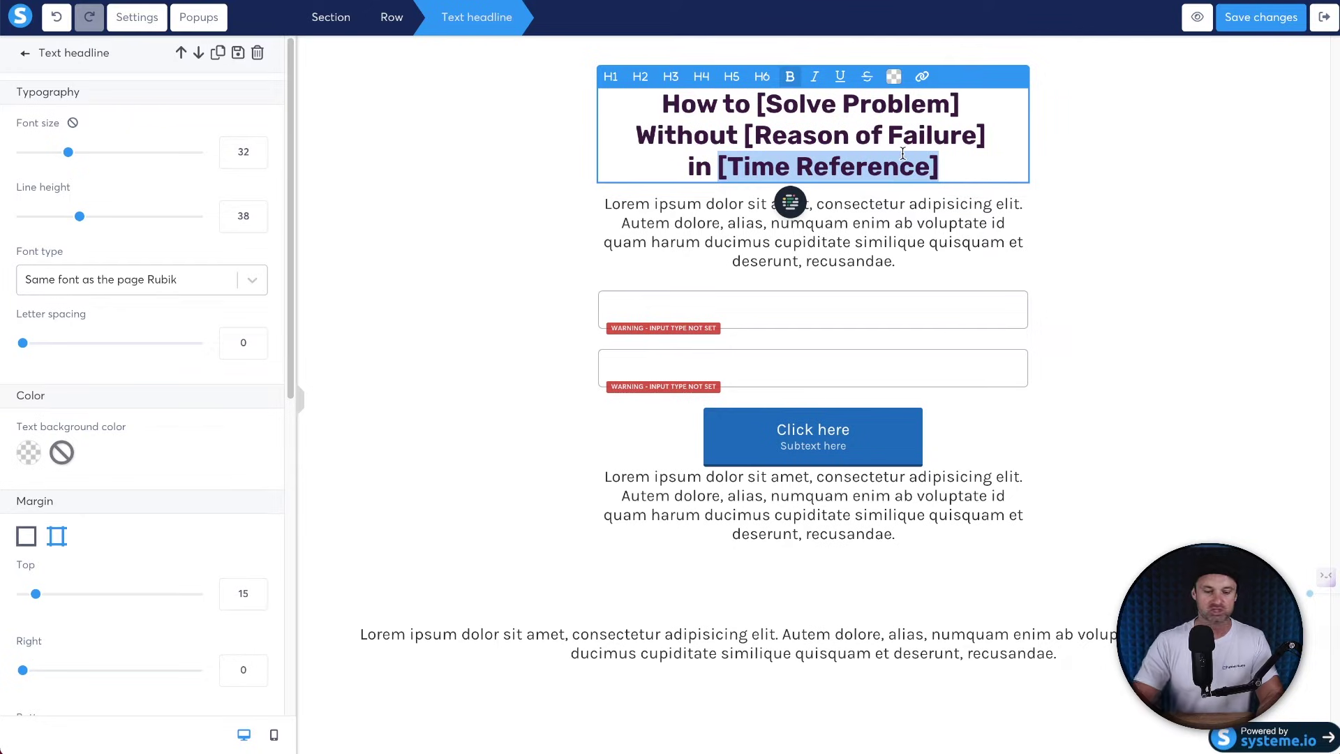
type("Just 4")
key("BackSpace")
type("6")
key("BackSpace")
type("5-Days")
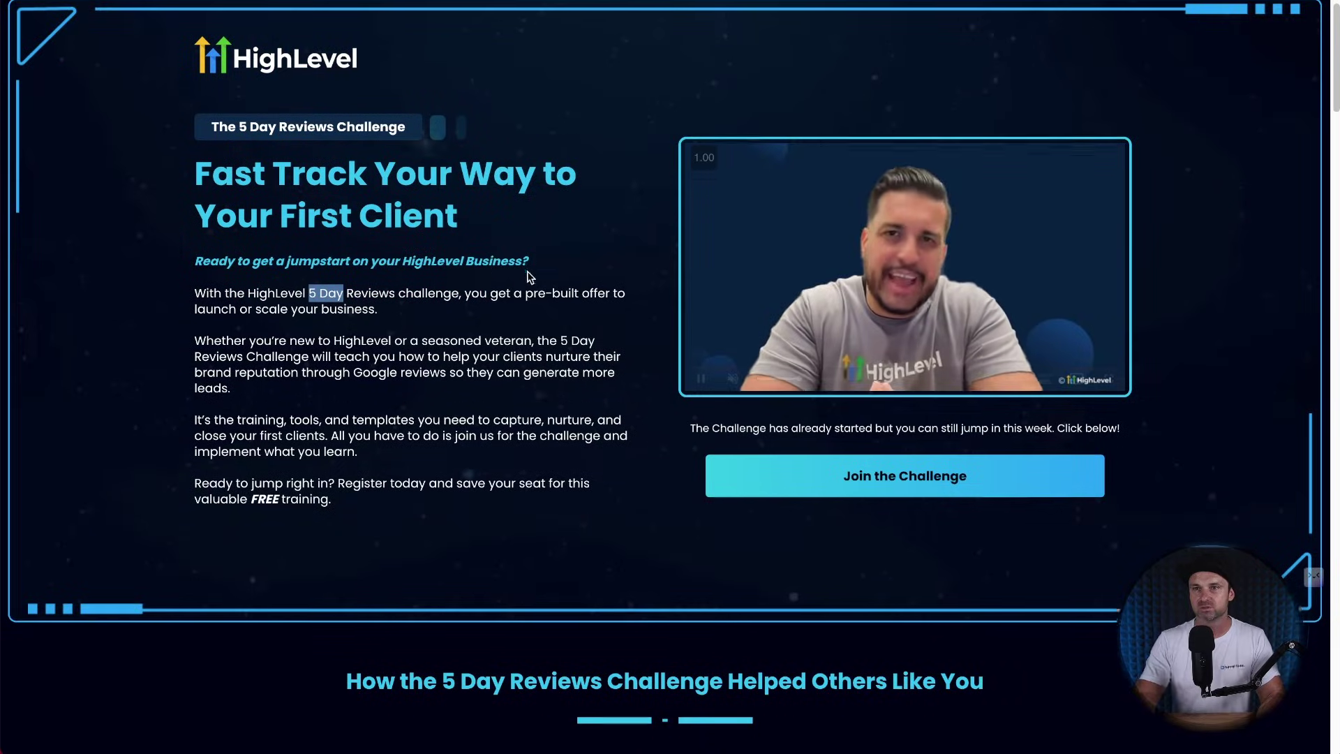
Read through the HighLevel challenge intro, then switch to the ChatGPT tab.
scroll(386, 263, "down", 1)
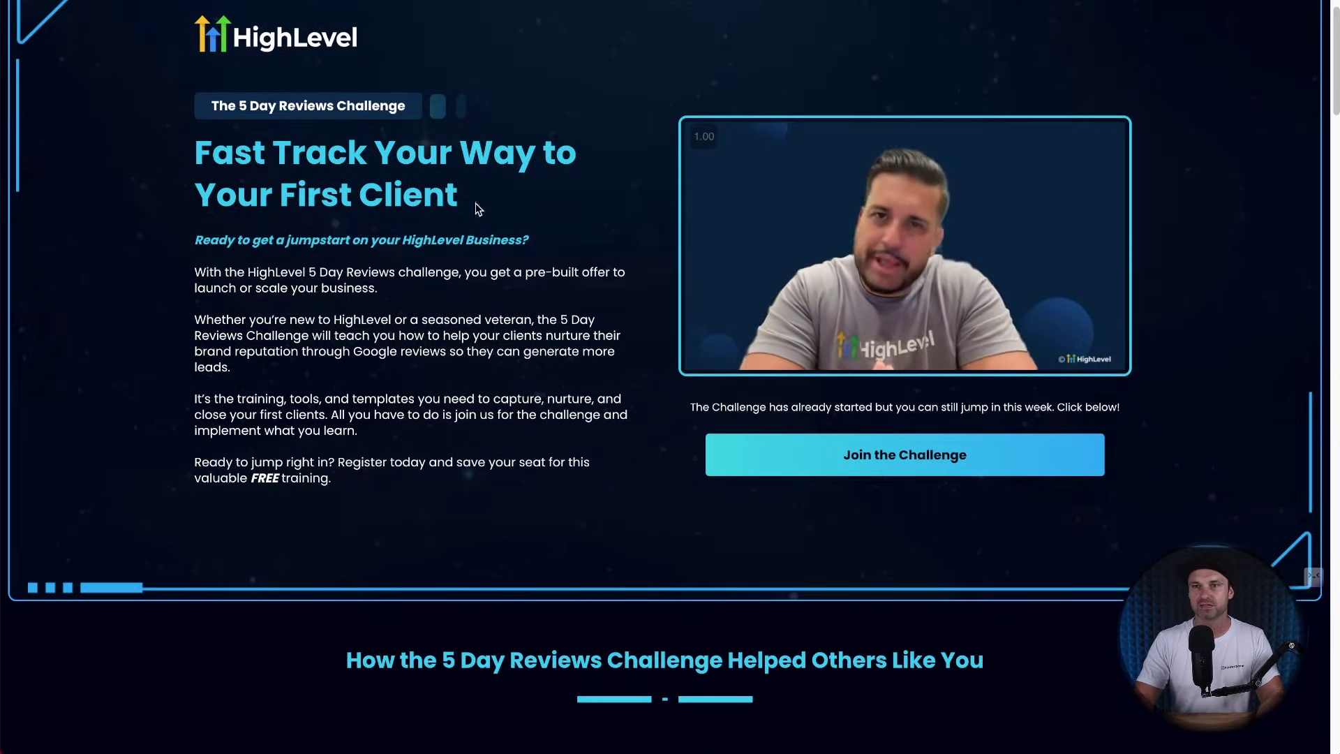
left_click_drag(167, 232, 311, 274)
scroll(311, 274, "down", 2)
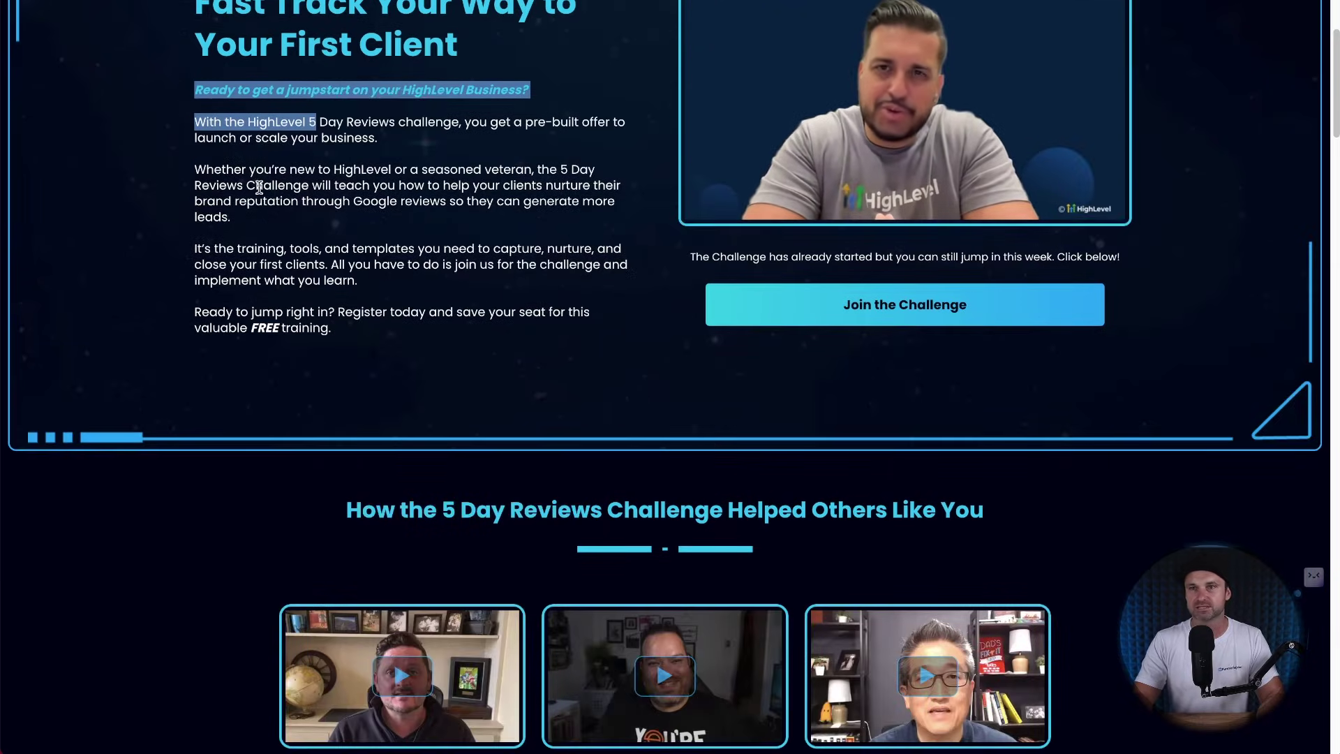
left_click(156, 162)
scroll(454, 287, "down", 2)
scroll(454, 286, "up", 5)
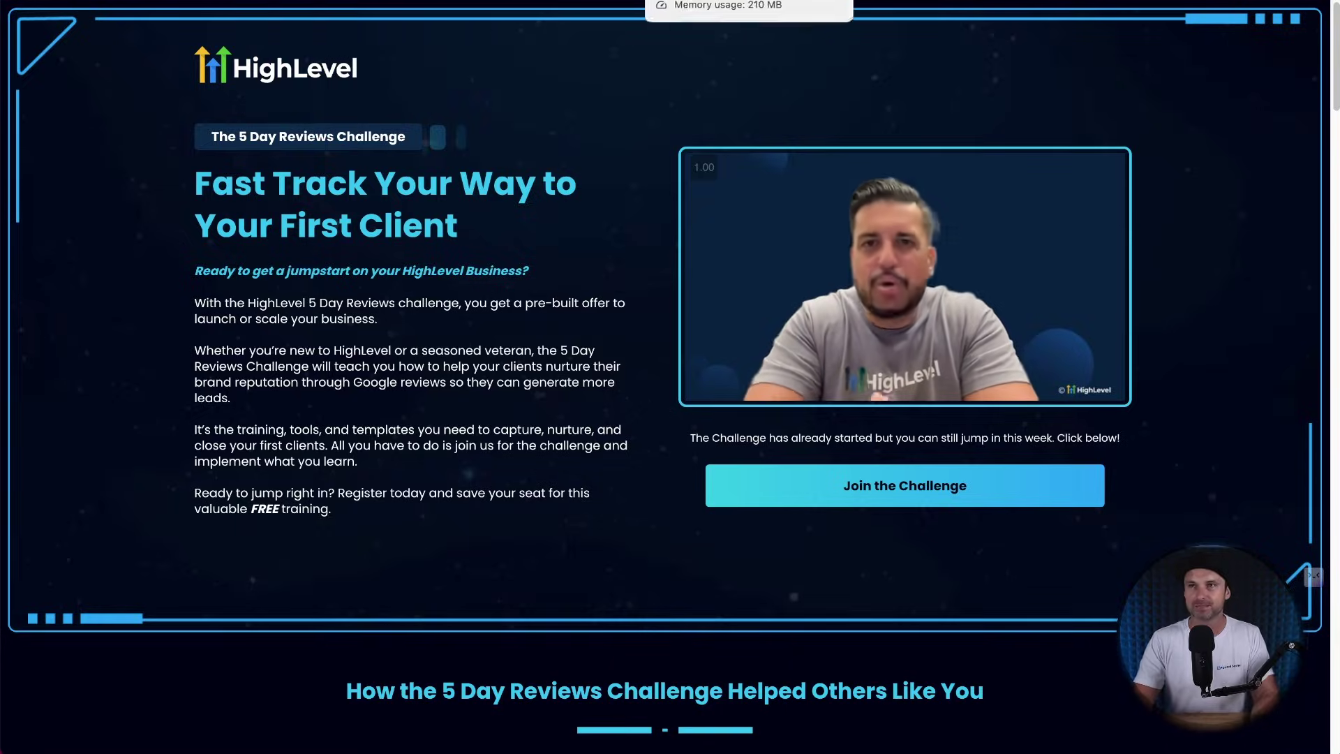
left_click(712, 0)
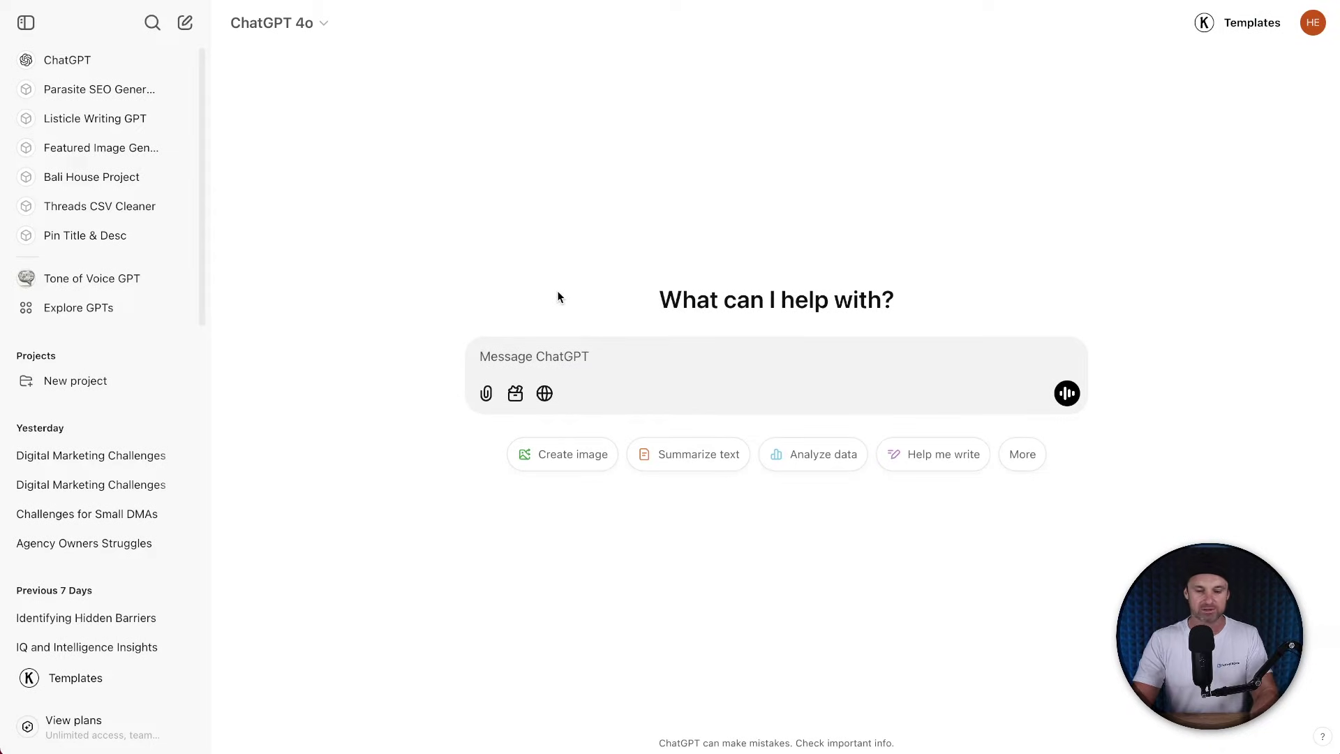
Ask ChatGPT for a 5-day review management challenge headline using the pasted headline framework.
type("I'm crea")
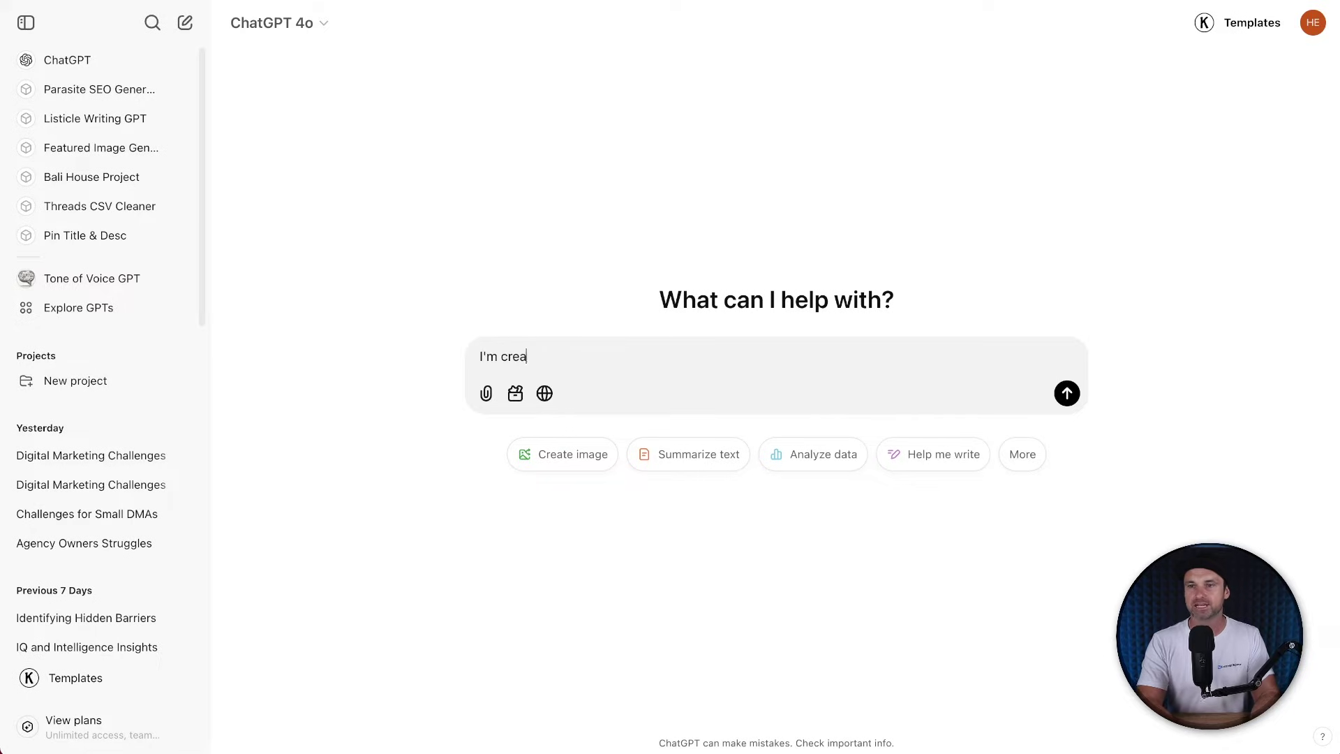
type("ting a an")
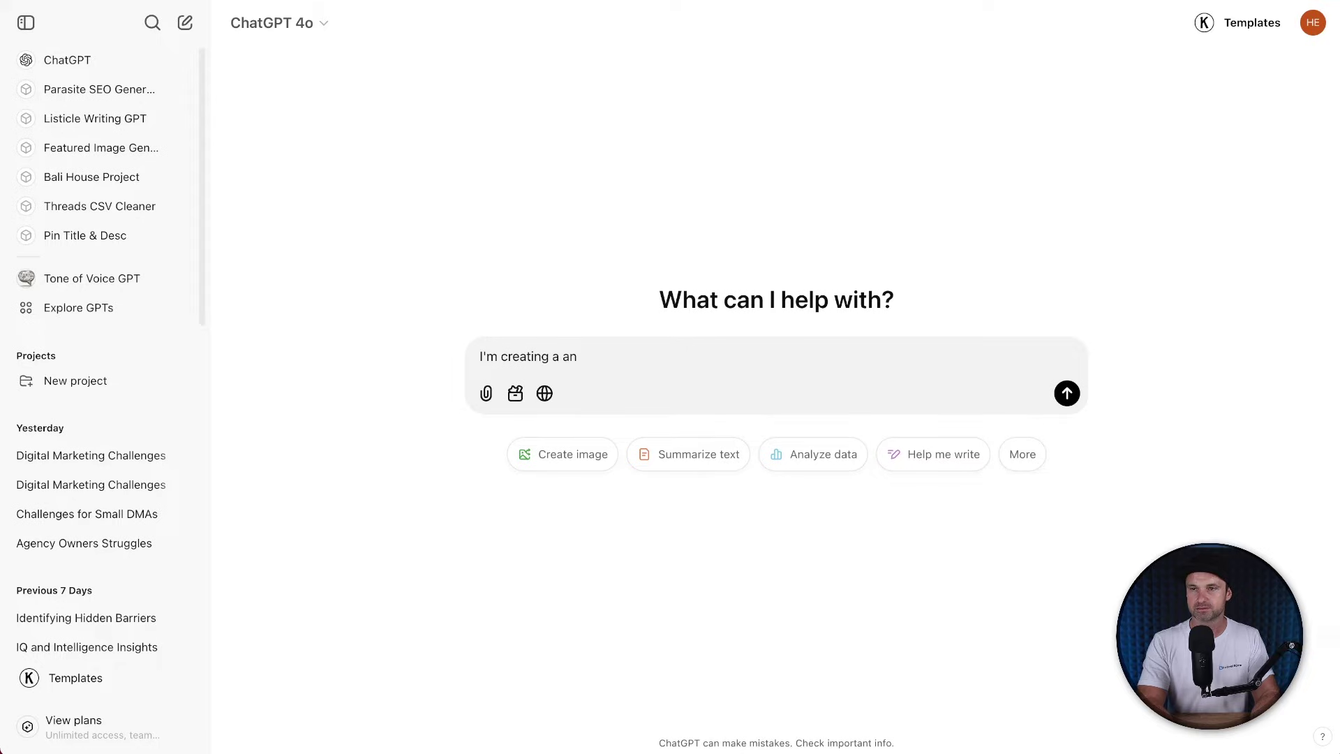
type("n affiliate funnel f")
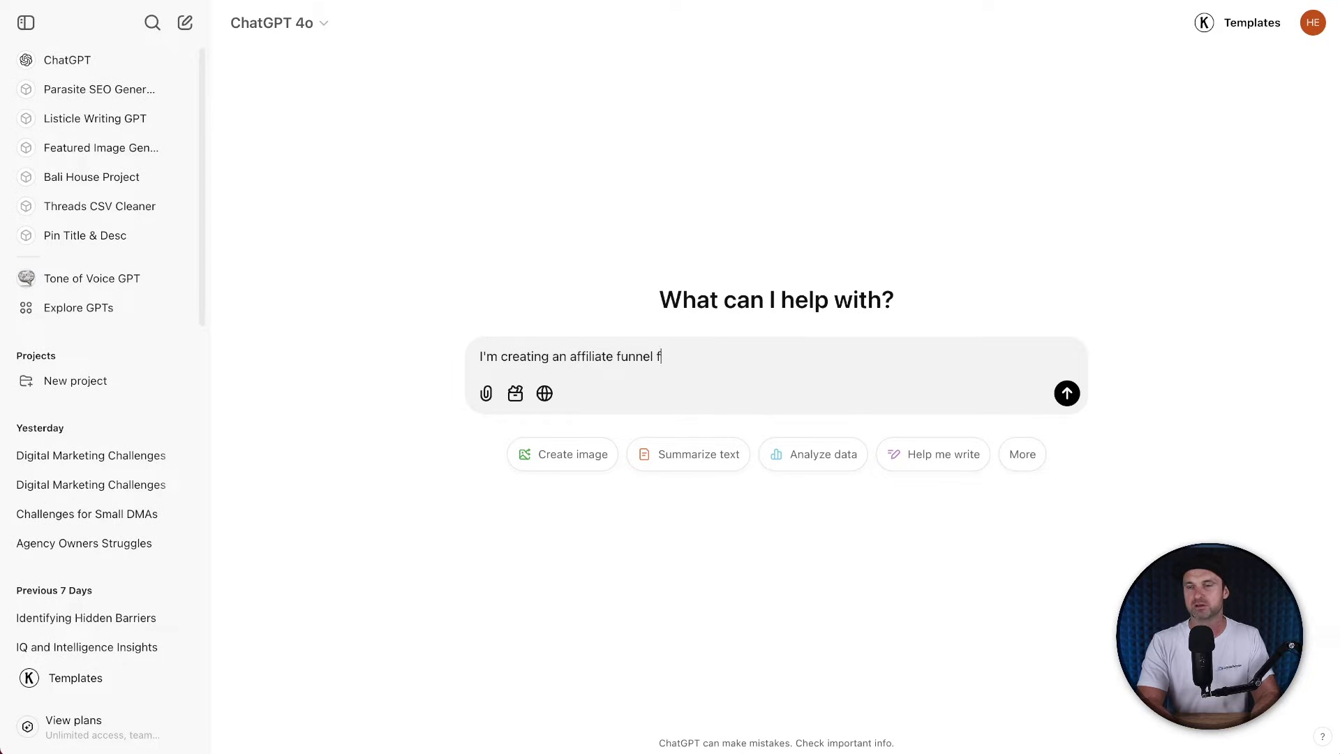
type("or a 5-day review ch")
type("anageme")
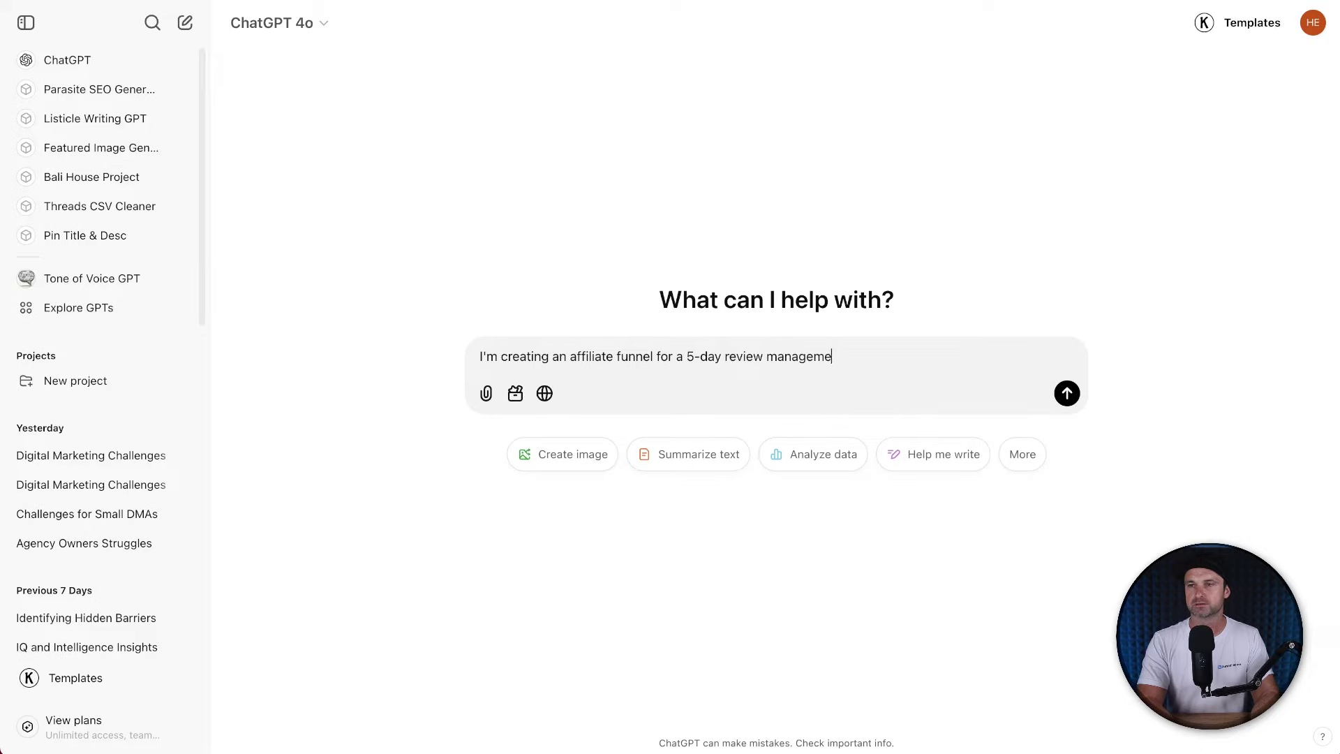
type("nt challenge I am an affiliate for, could you help me format")
key("BackSpace")
key("BackSpace")
key("BackSpace")
type("mulate a")
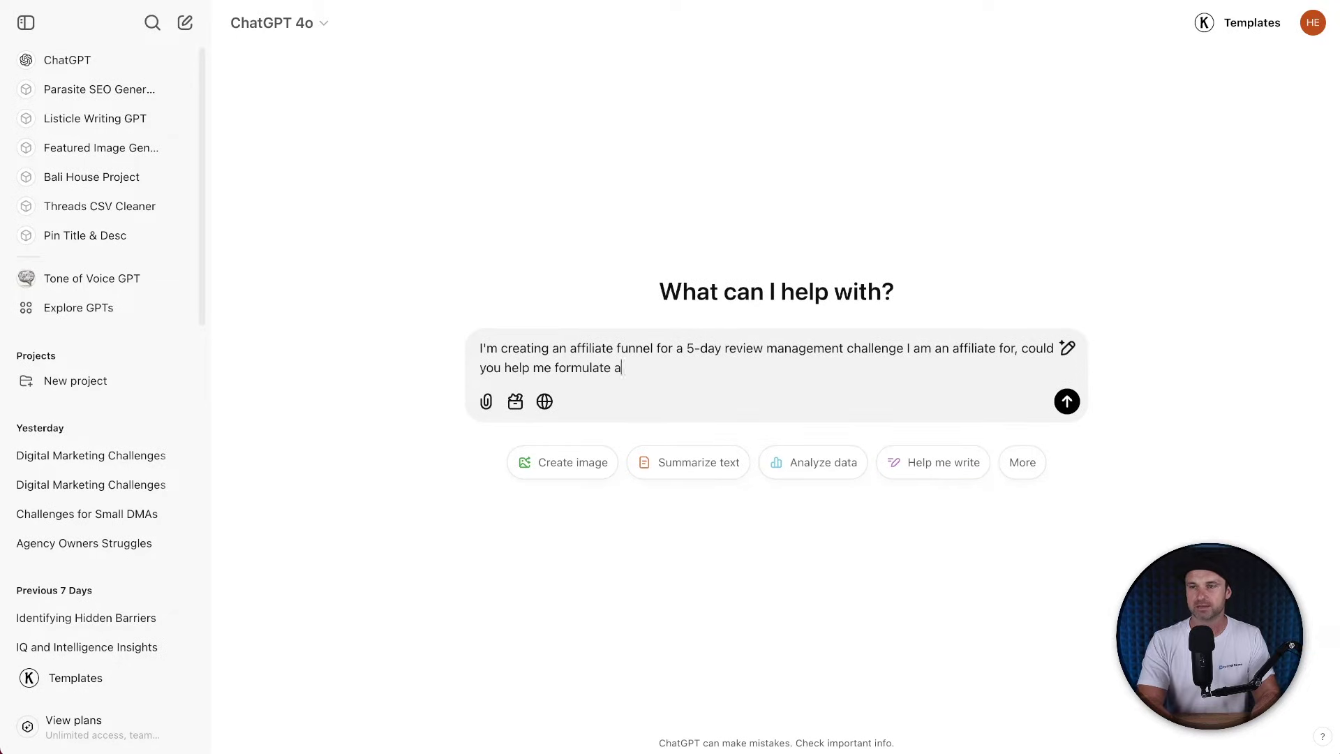
type(" headline for it")
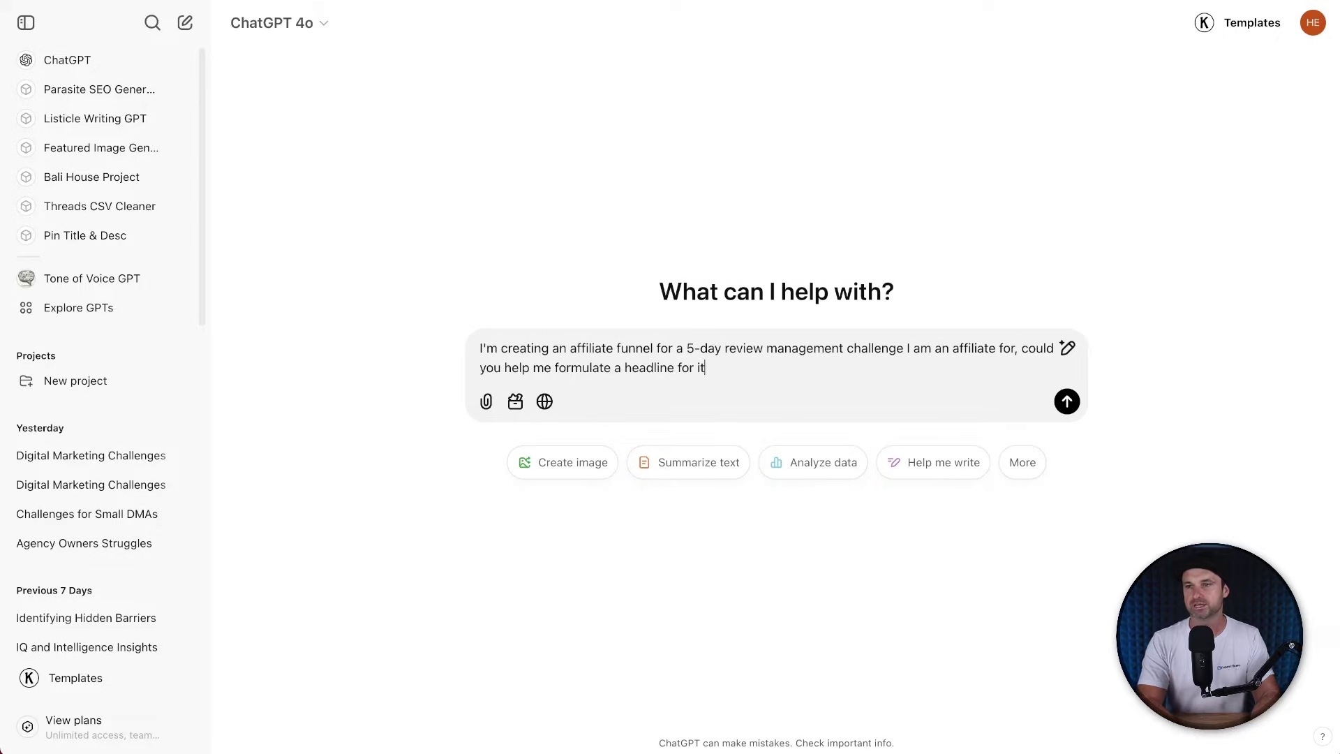
type(" using this frameworok")
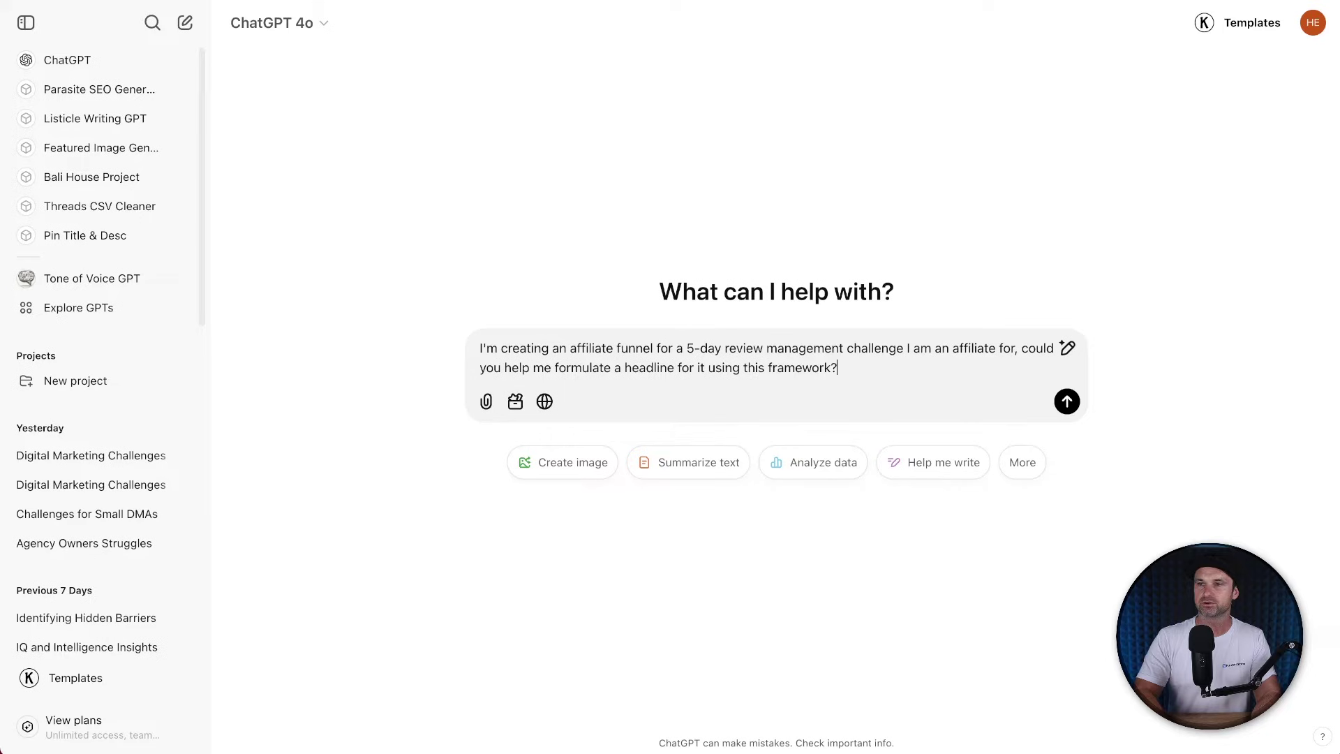
key("shift+Return")
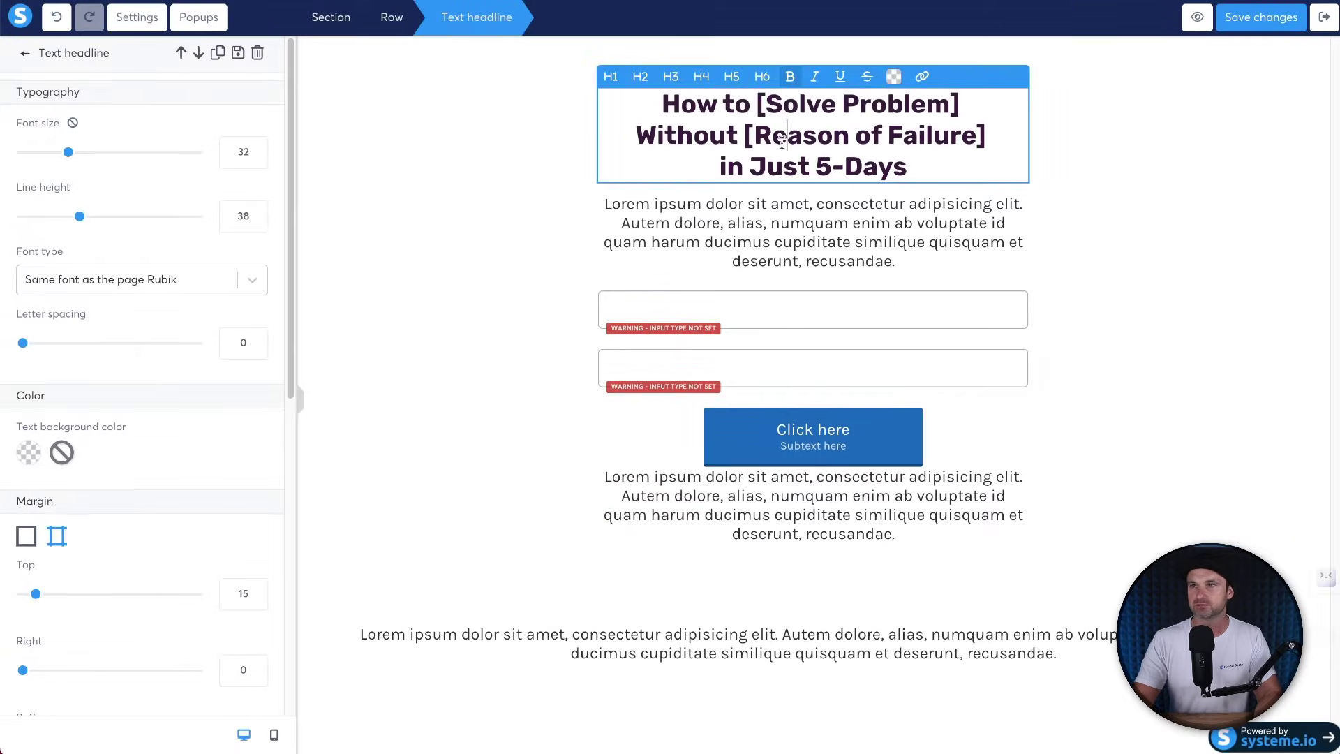
triple_click(748, 108)
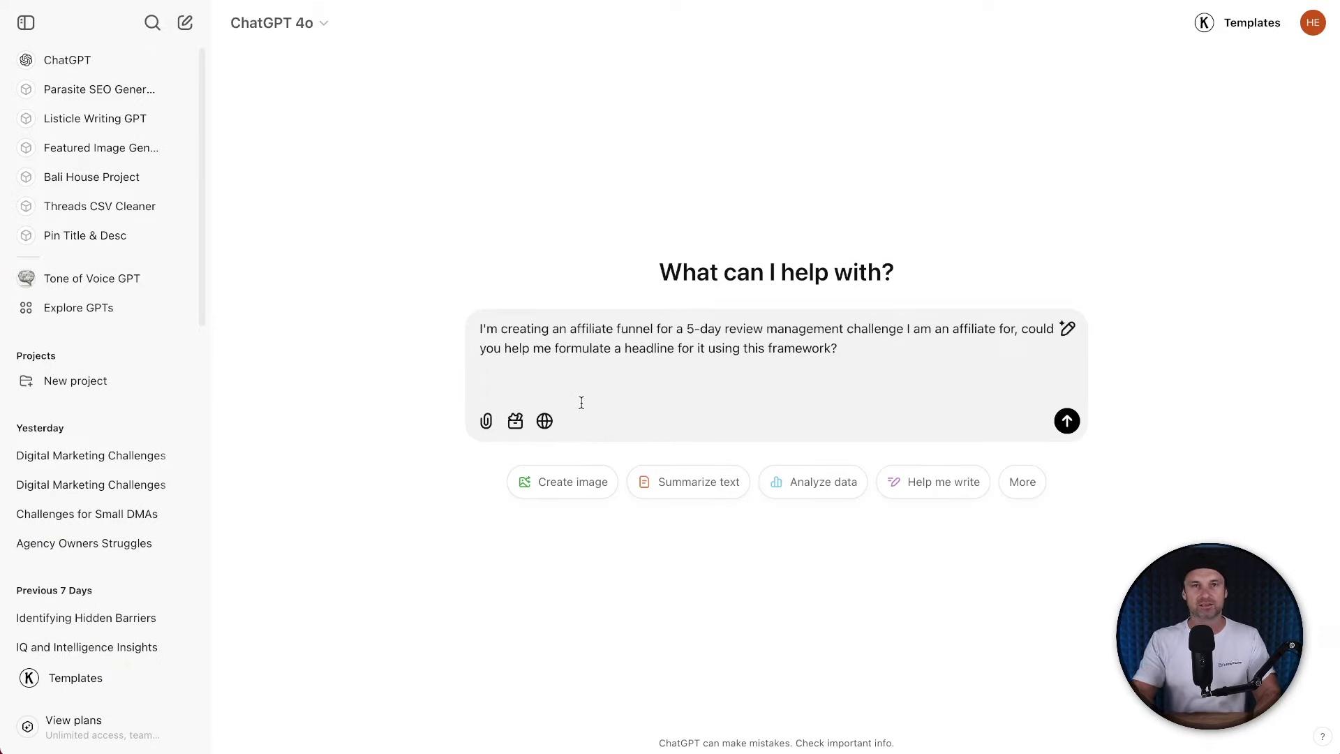
type("How to [Solve Problem] Without [Reason of Failure] in Just 5-Days")
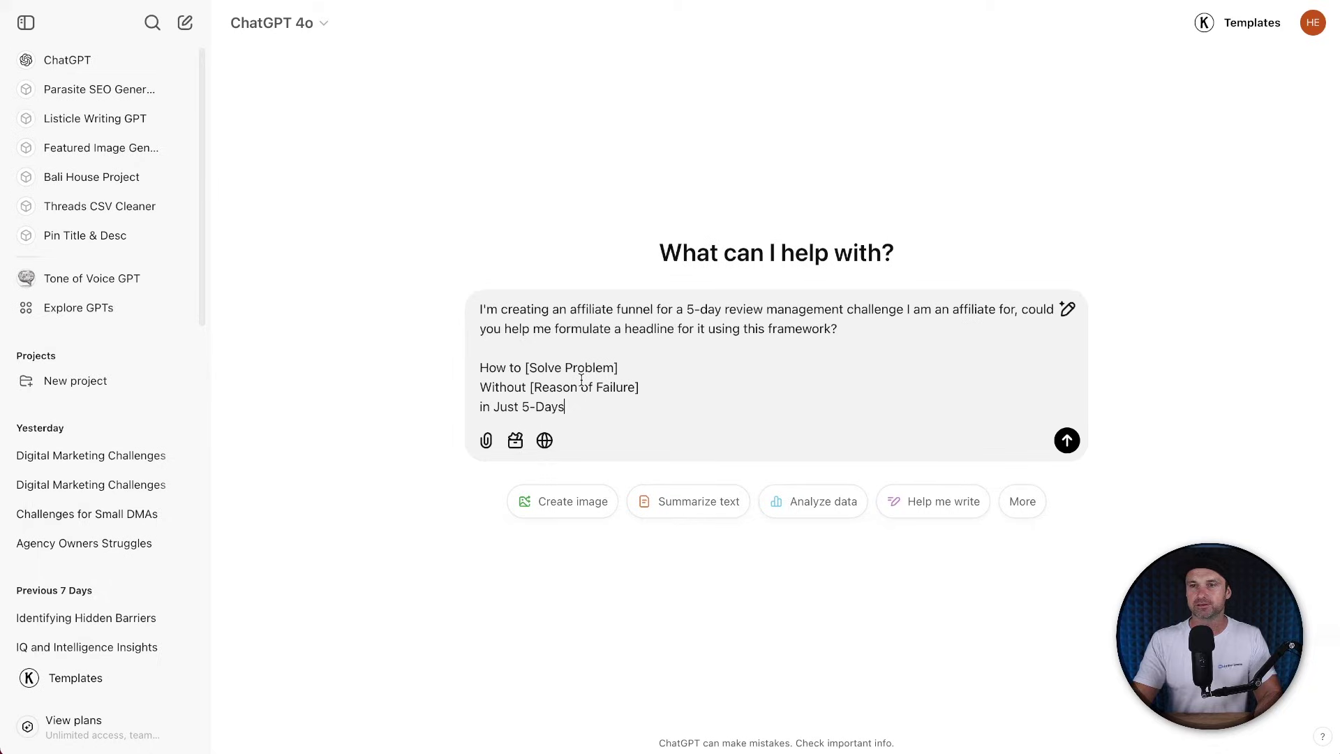
key("Return")
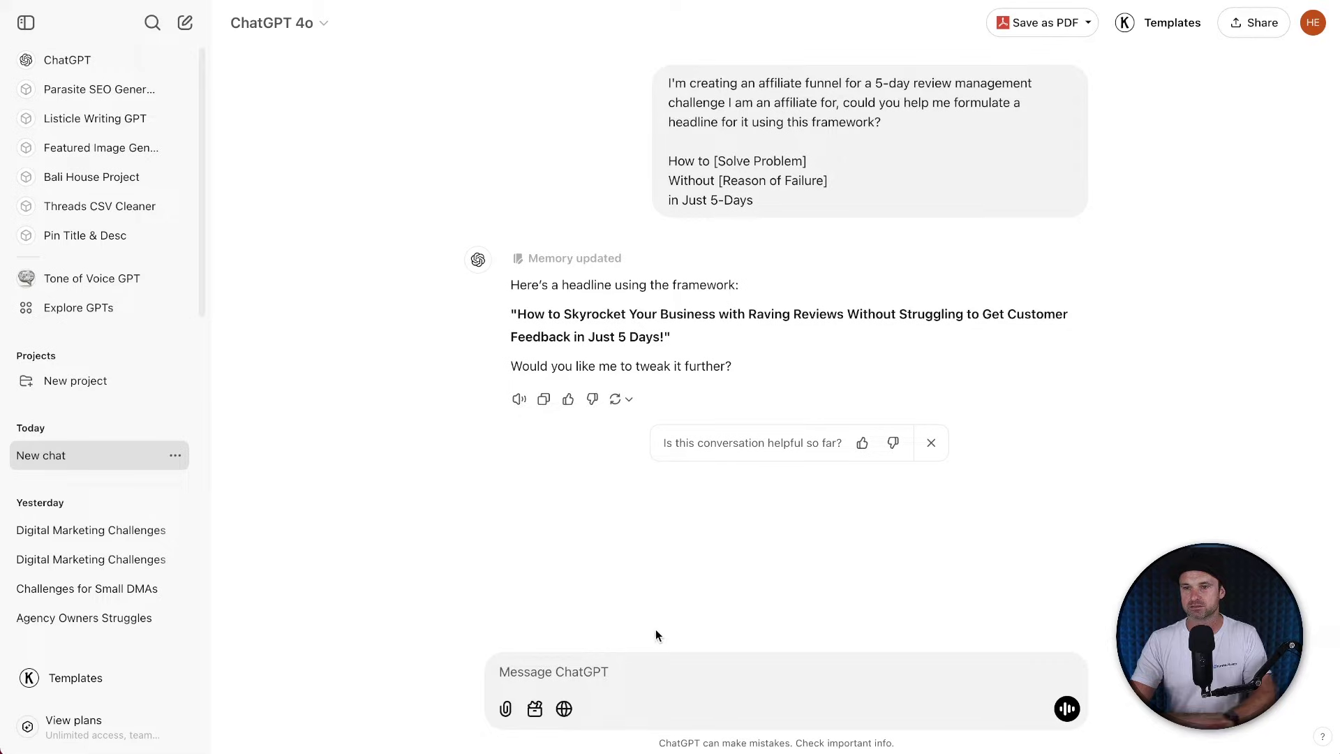
Request five shorter headline variations and select the first one.
left_click(626, 659)
type("Could you make it shorter and give me varations")
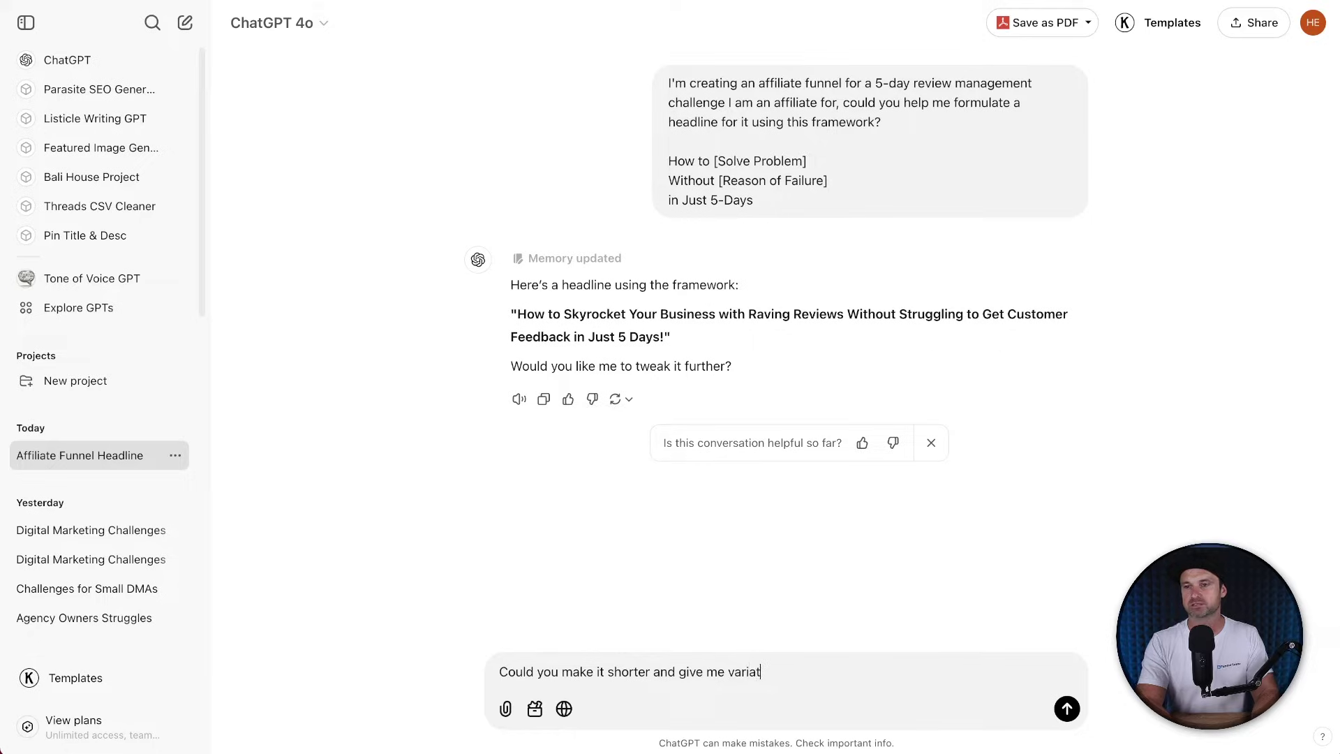
key("Return")
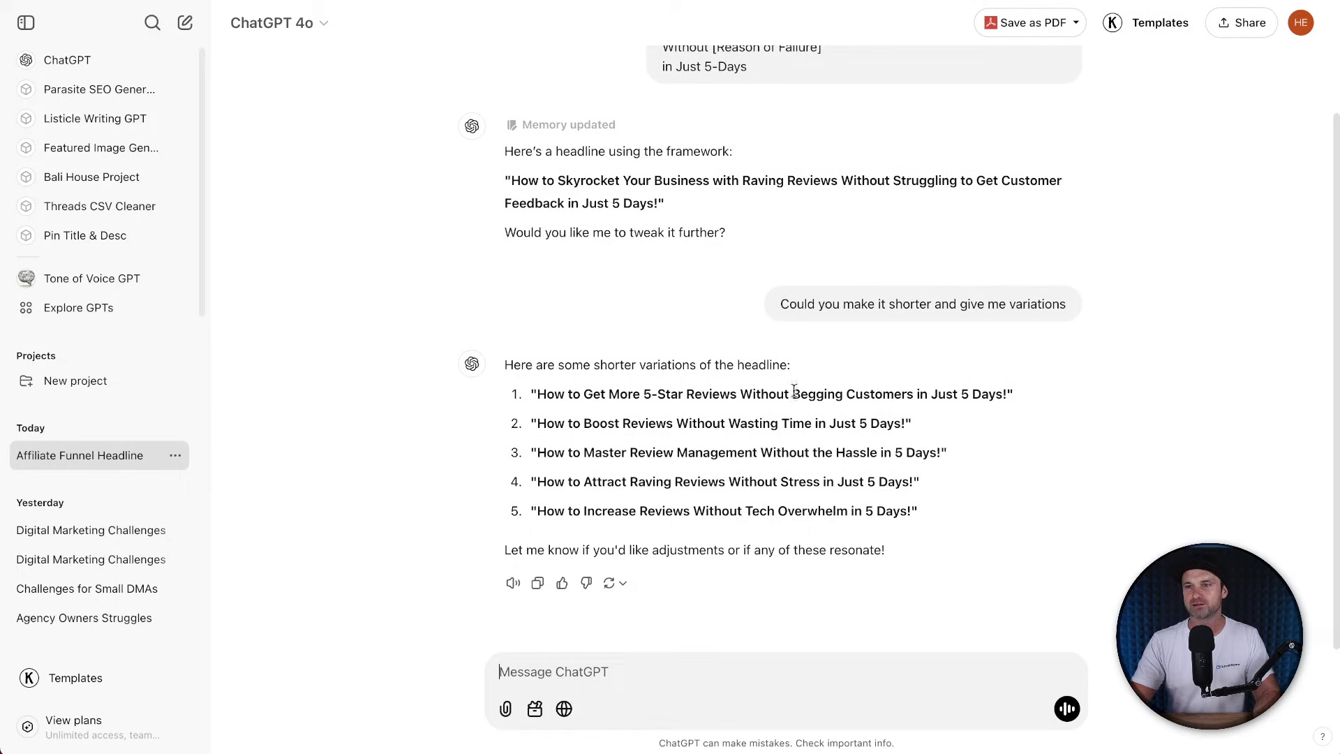
triple_click(845, 395)
key("ctrl+c")
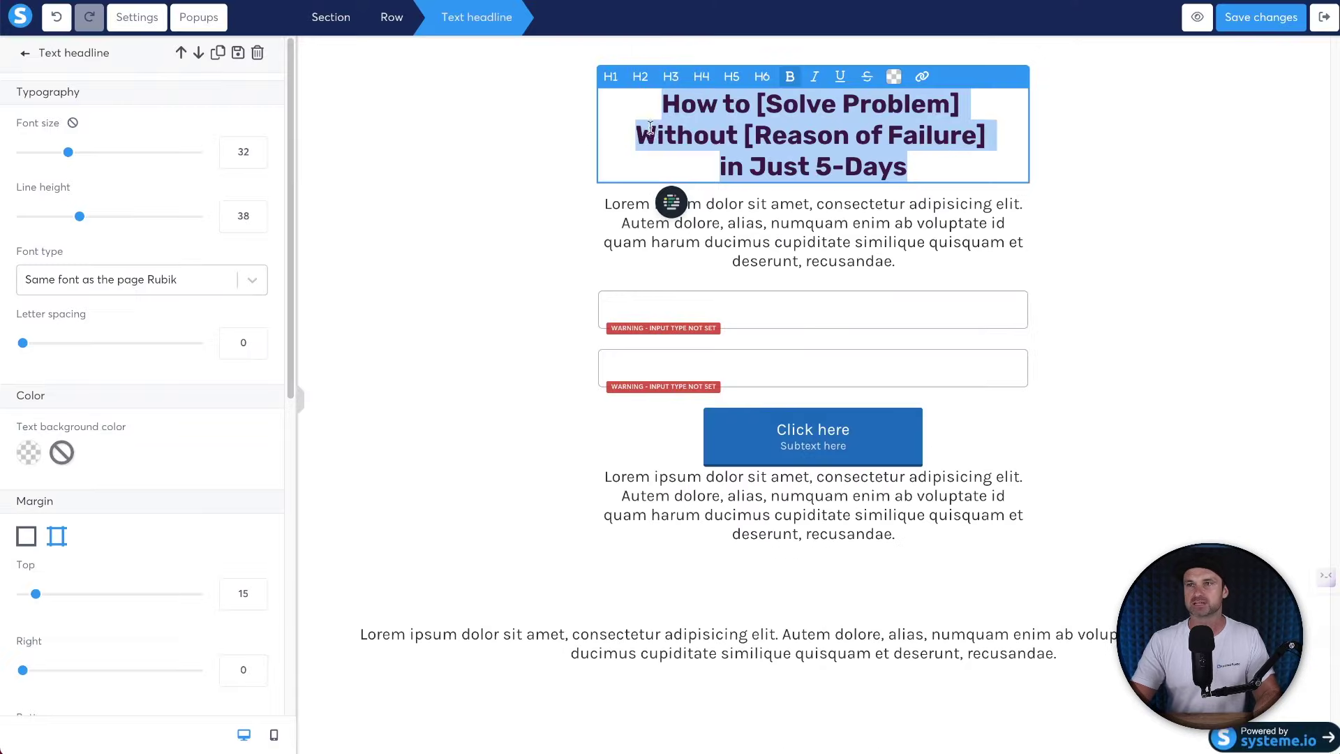
Paste the copied variation over the opt-in headline and end it with '!'.
triple_click(652, 129)
key("ctrl+v")
key("BackSpace")
key("BackSpace")
key("BackSpace")
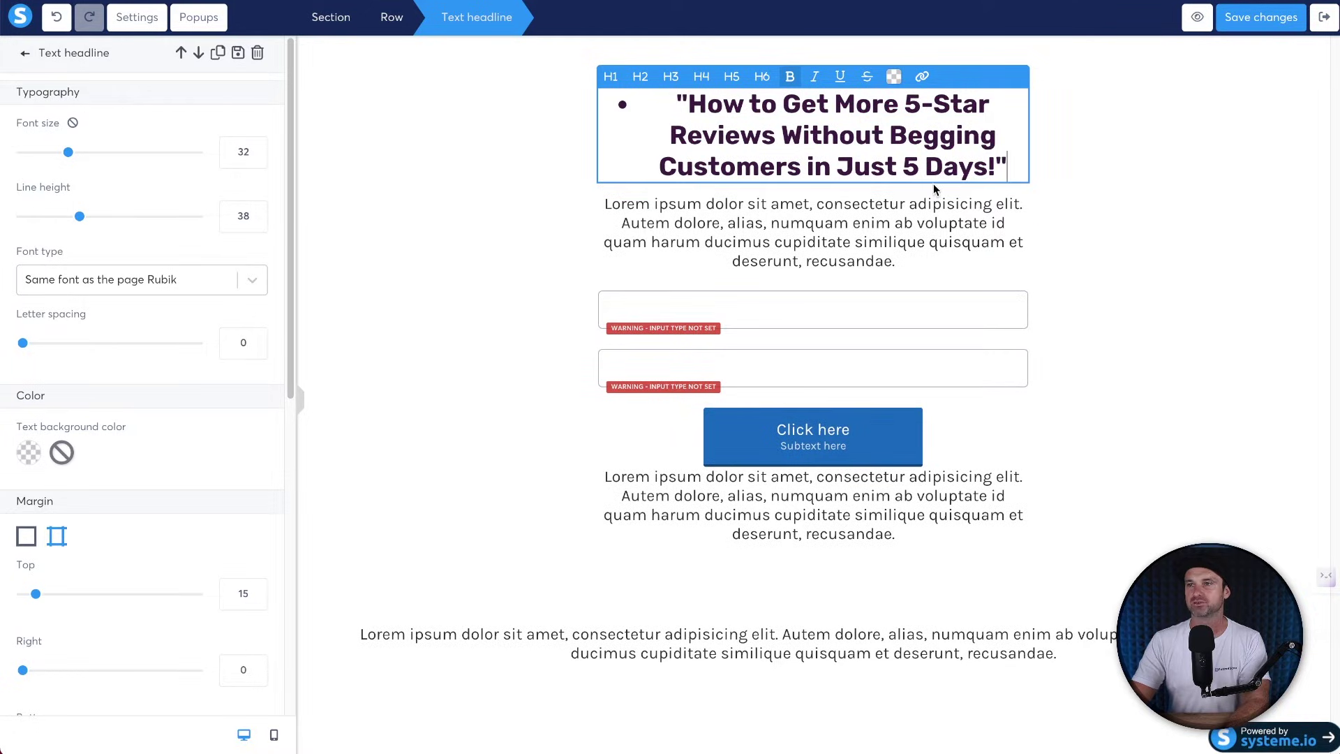
type("!")
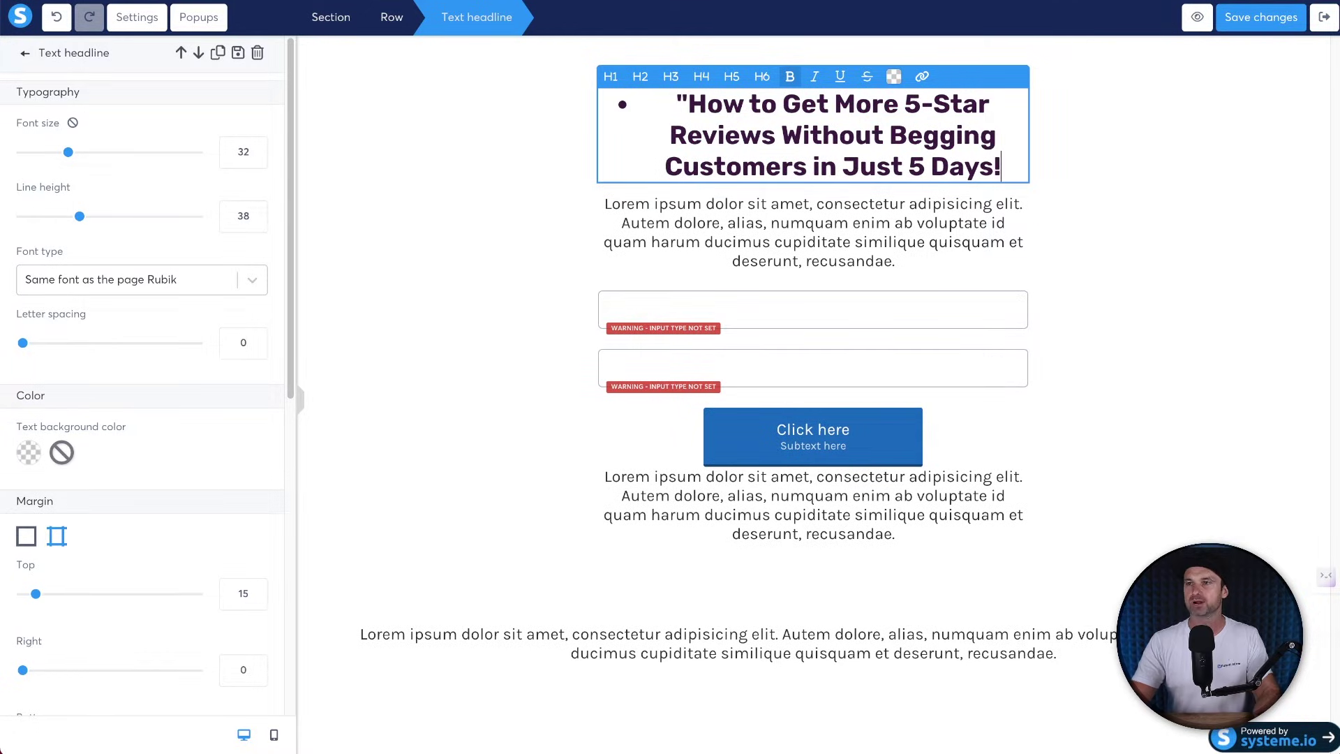
Delete the headline's opening quote and bullet, then bring up the page's default font list.
left_click(682, 105)
key("BackSpace")
key("BackSpace")
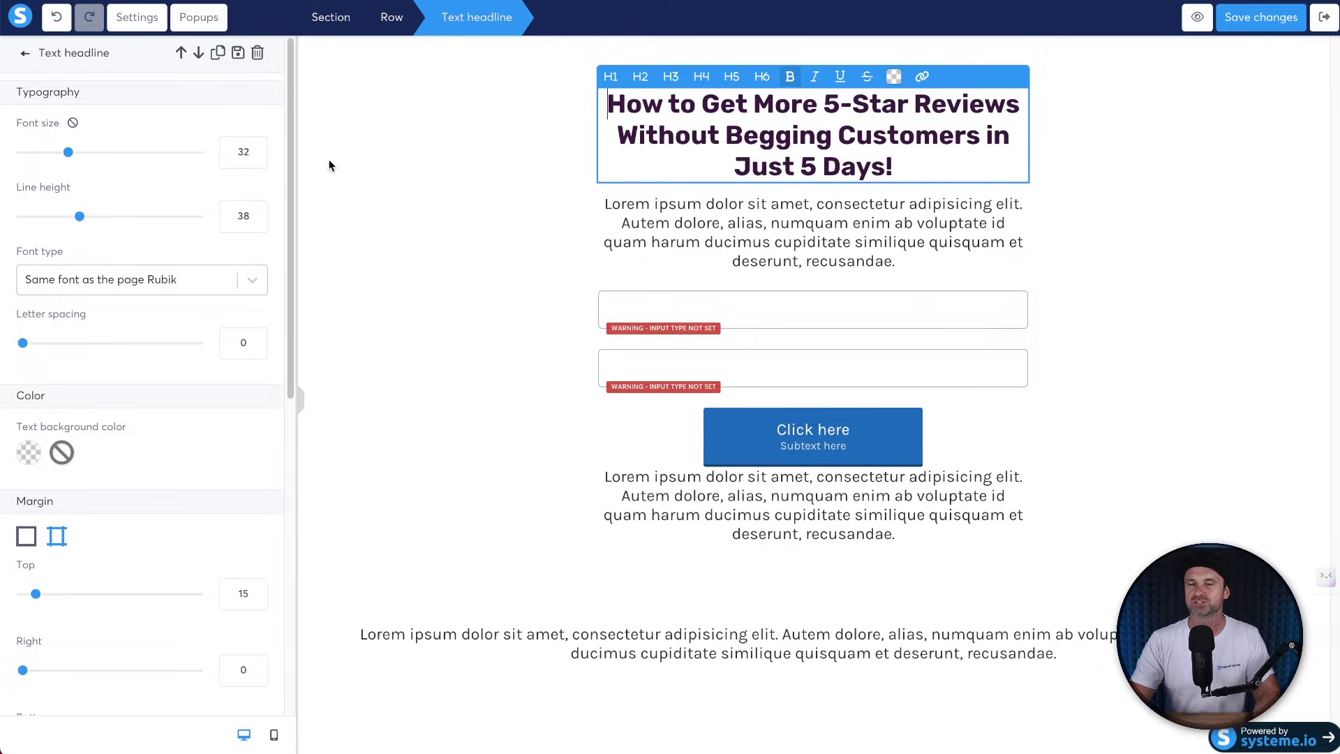
left_click(138, 20)
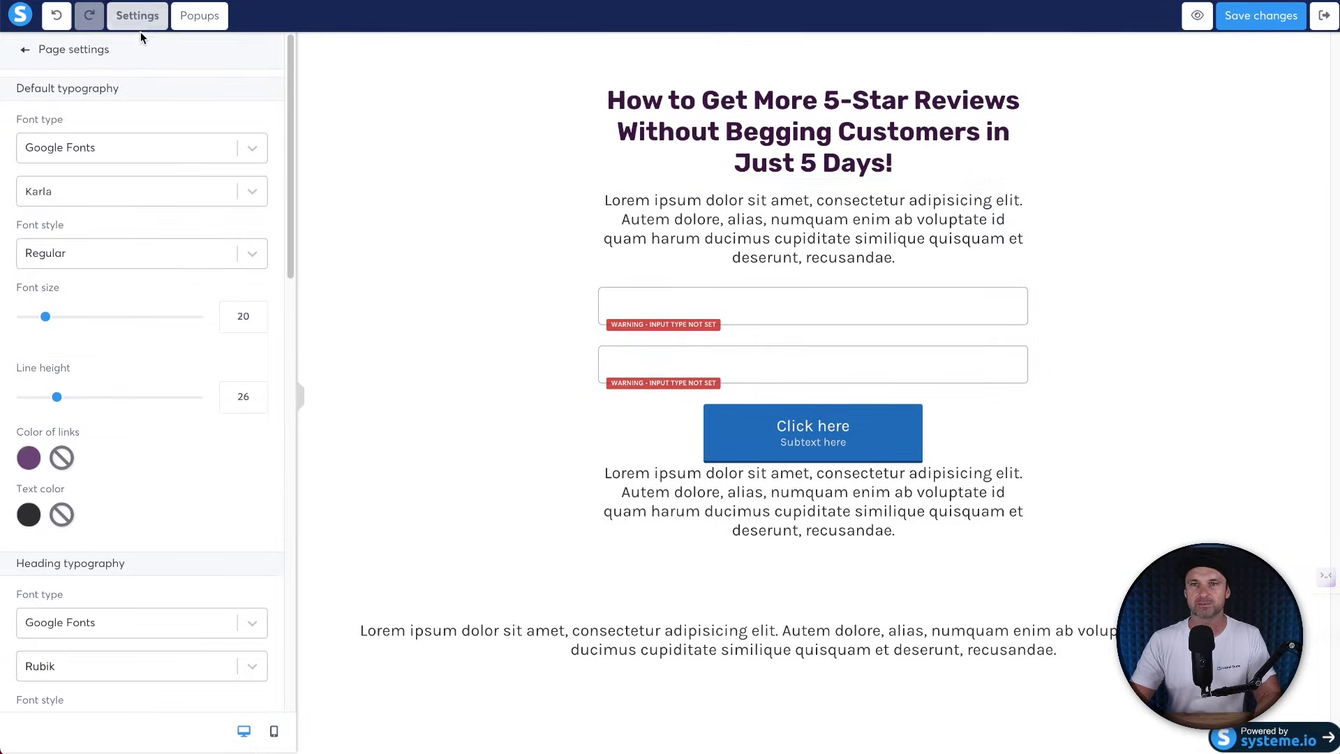
left_click(120, 190)
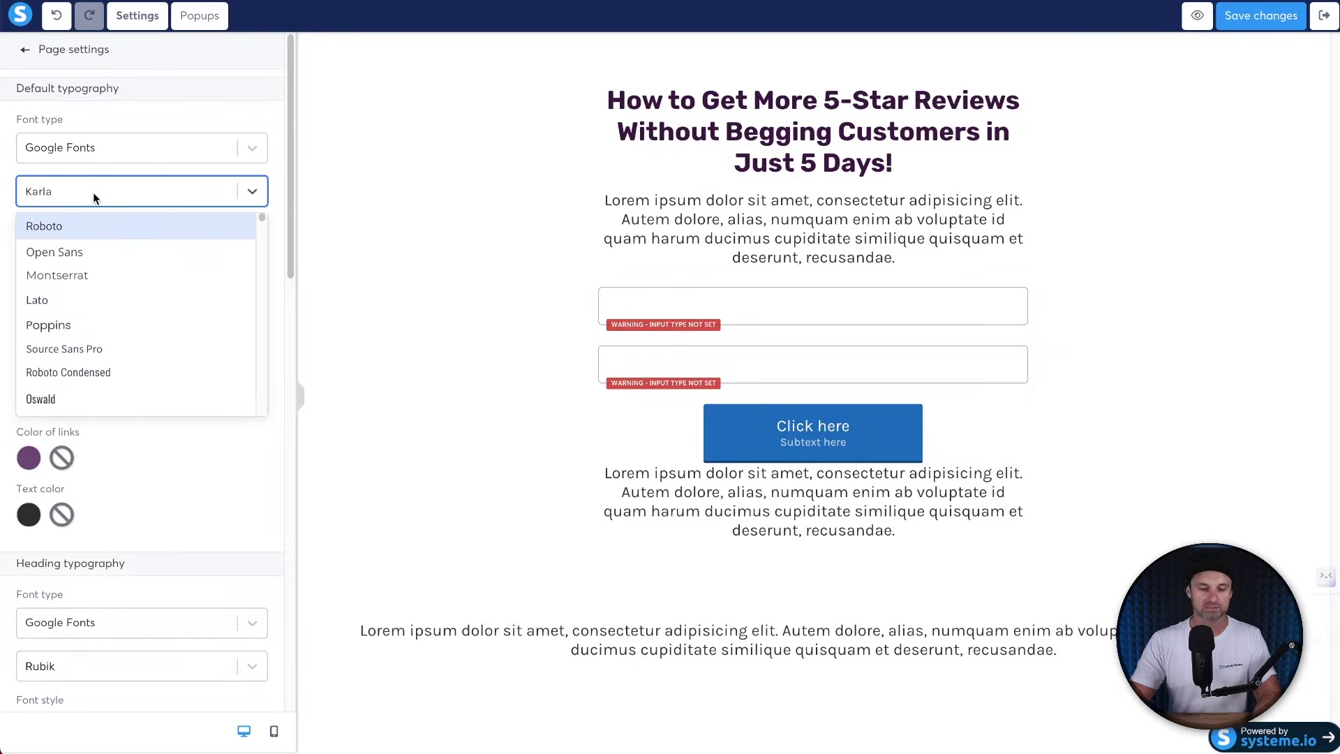
Change the page's default typography font from Karla to Raleway.
type("rale")
left_click(82, 225)
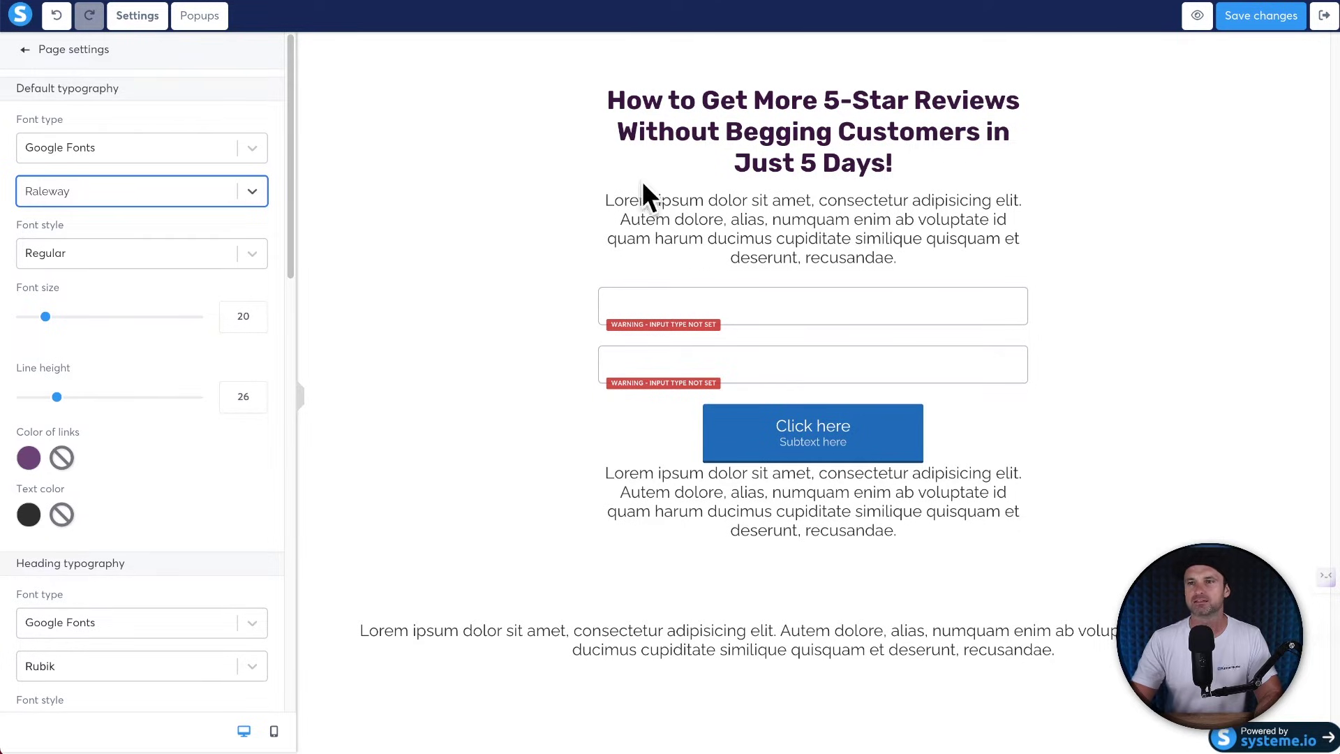
left_click(545, 207)
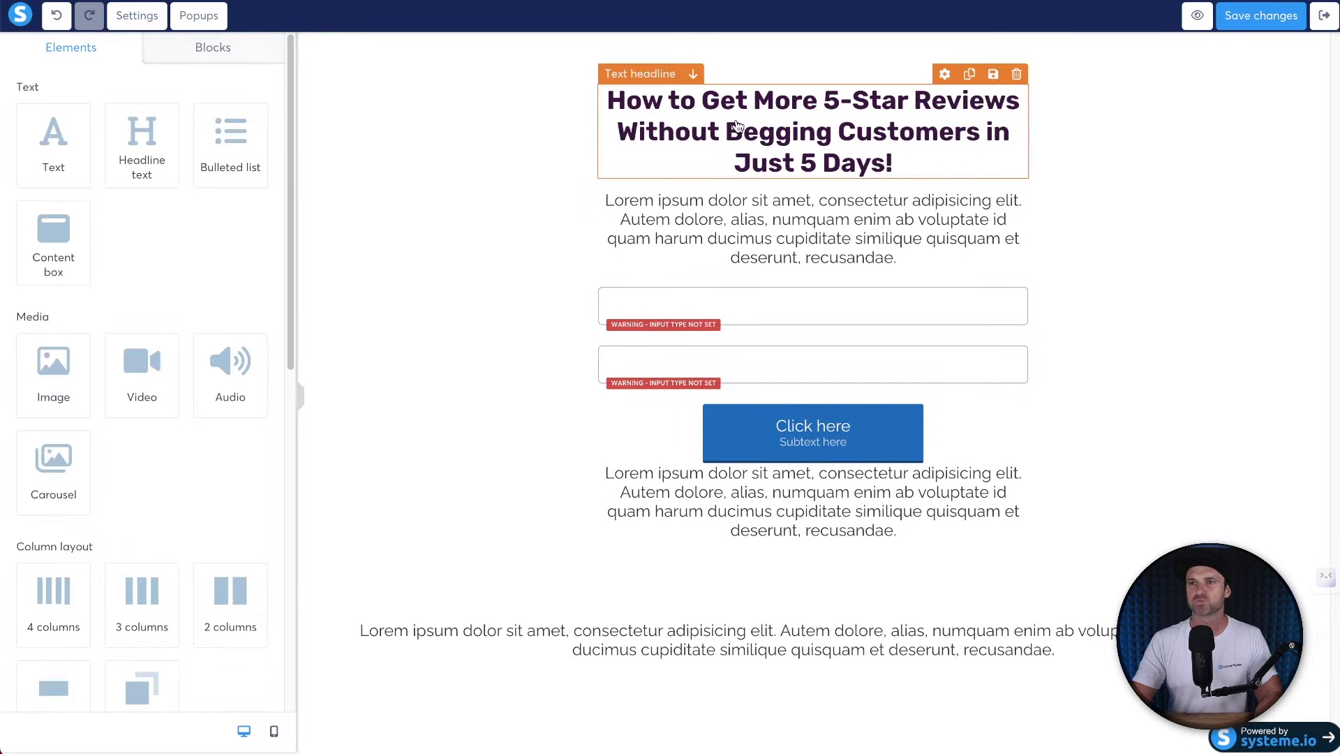
left_click(735, 129)
Make the whole headline text black.
key("super+a")
scroll(225, 431, "down", 7)
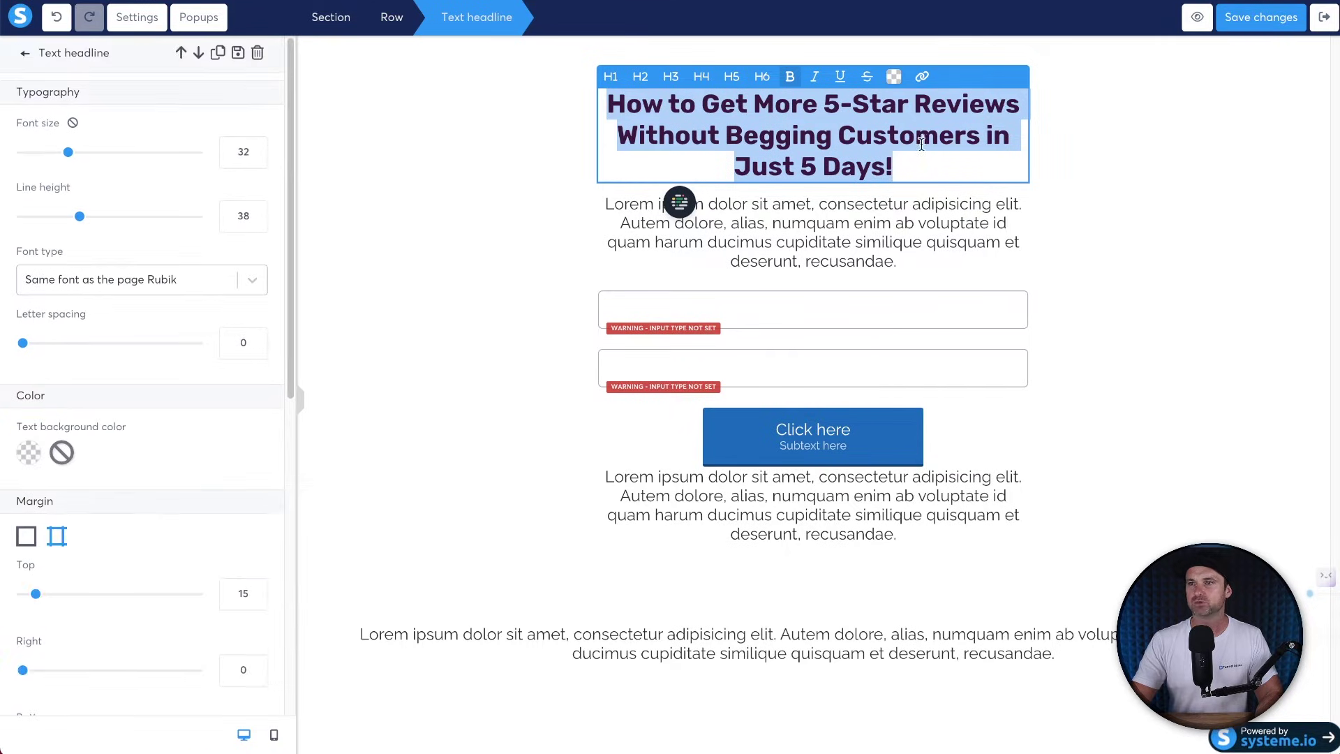
left_click(892, 77)
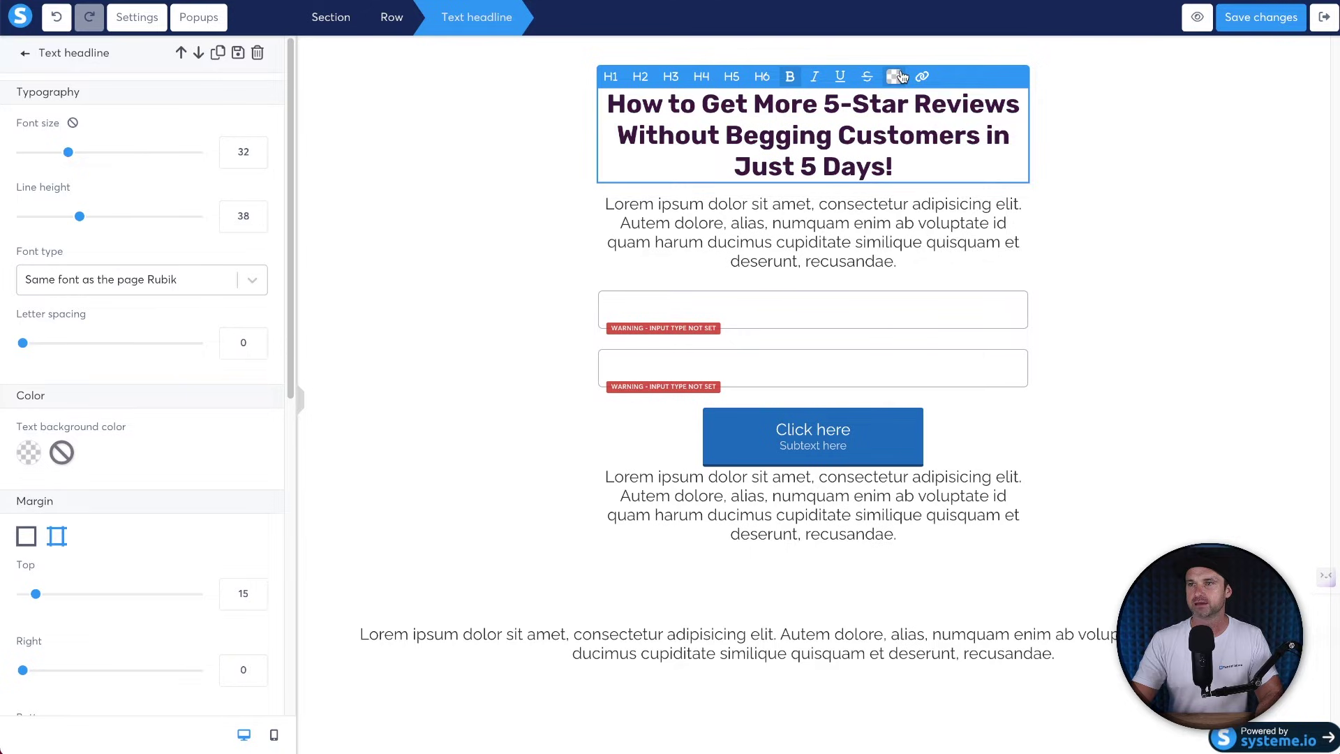
left_click(893, 77)
left_click(964, 335)
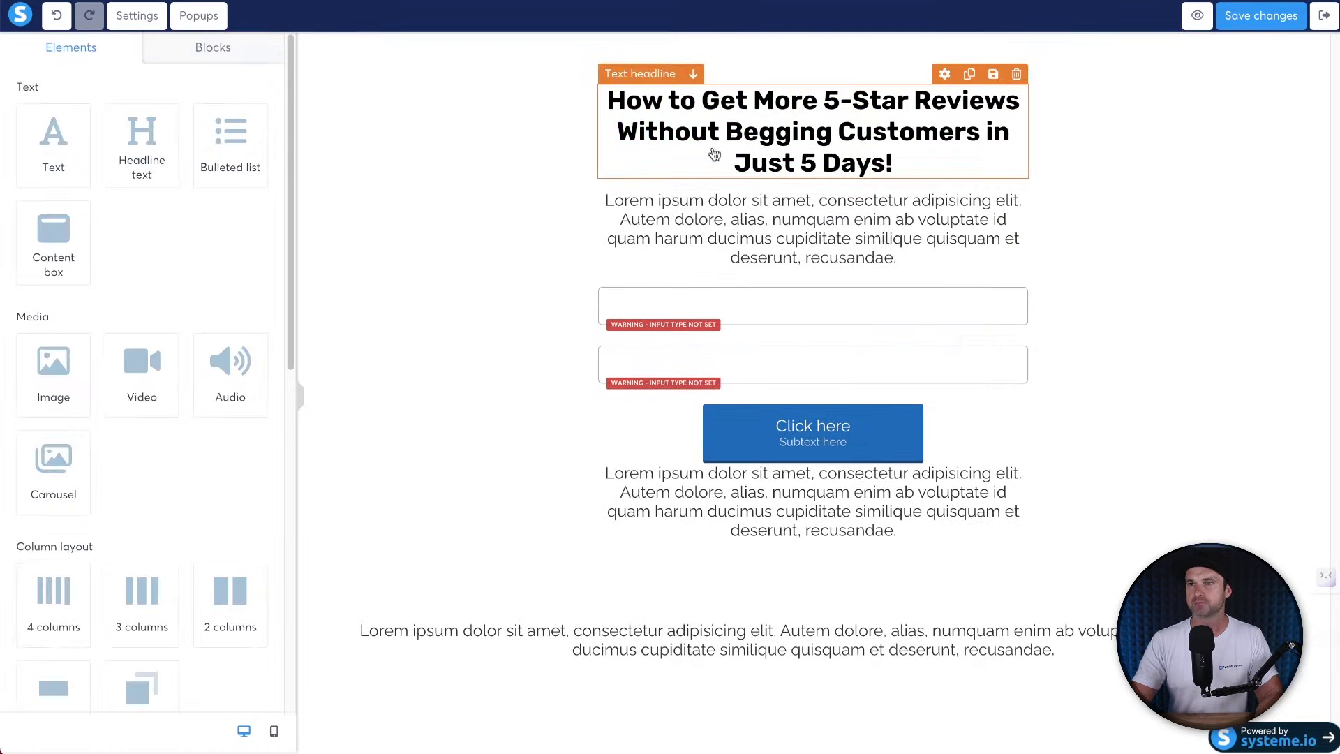
Colour the words 'Get More 5-Star Reviews' blue.
left_click(830, 126)
left_click(756, 104)
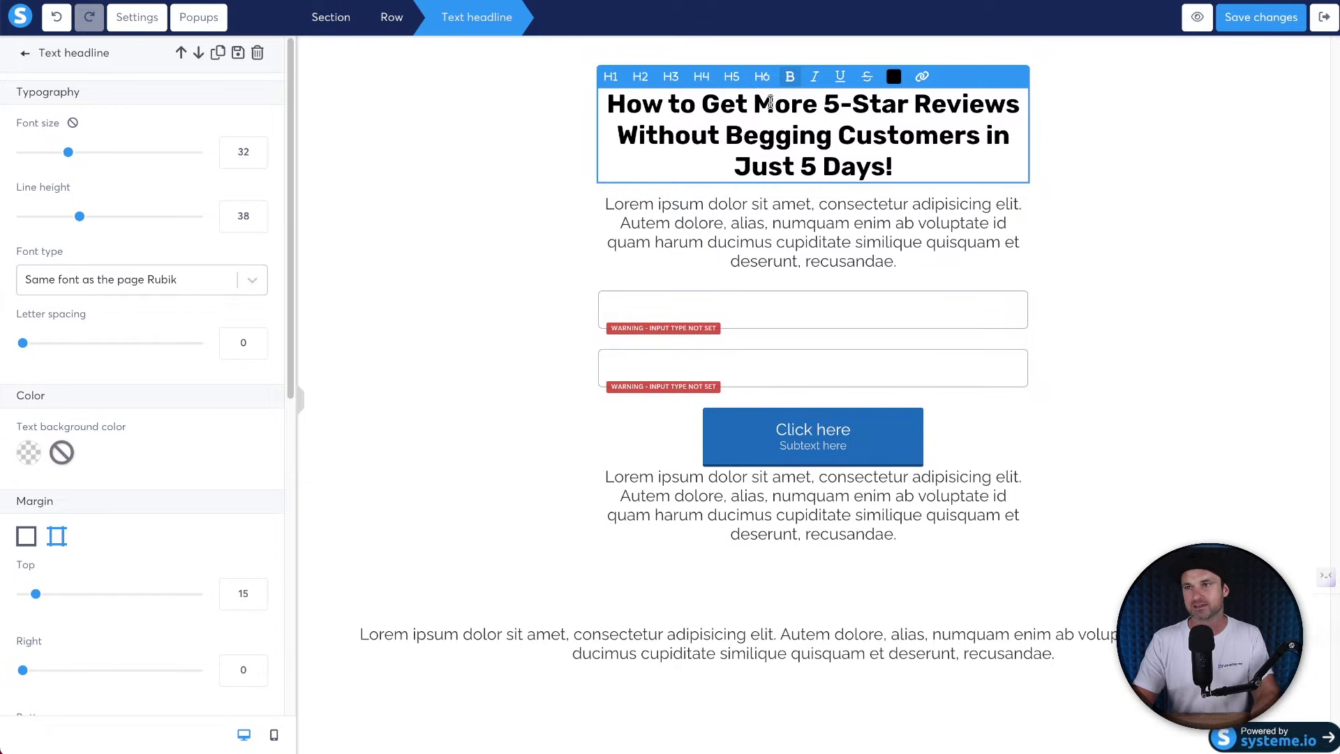
left_click_drag(701, 105, 1015, 94)
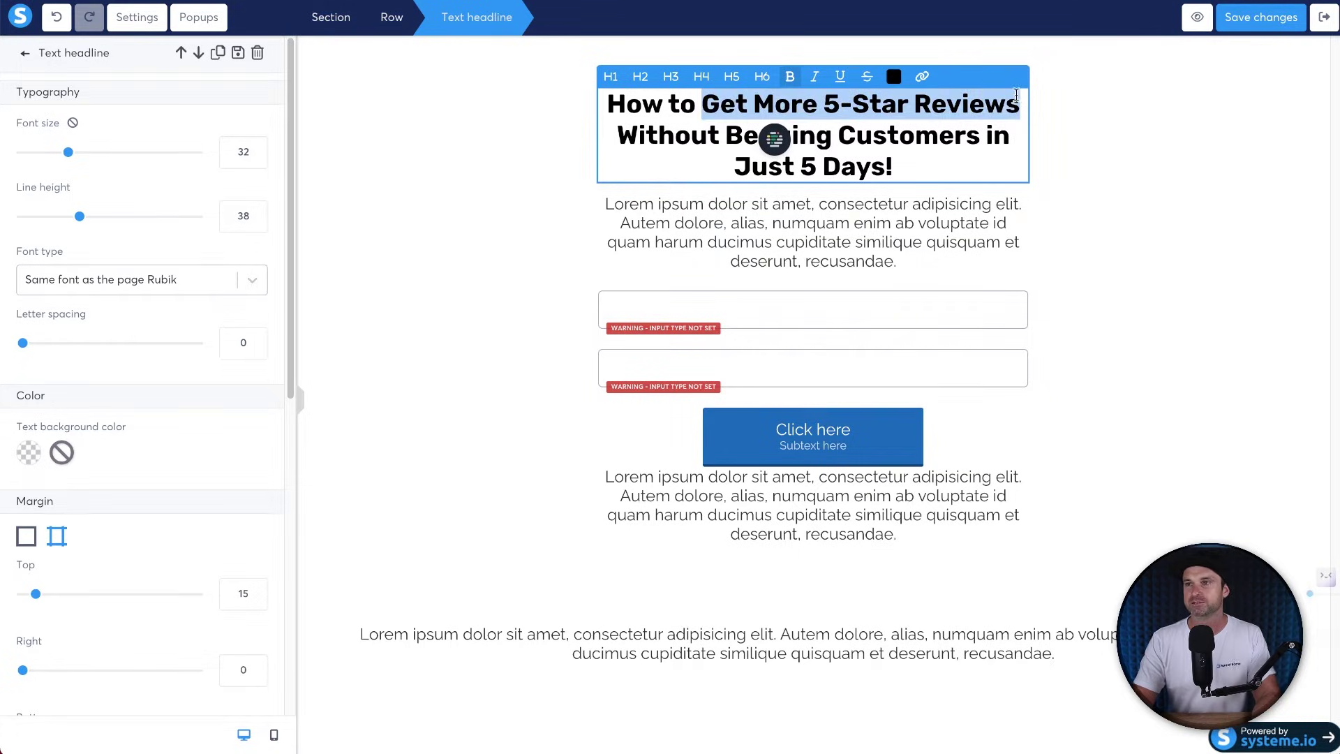
left_click(893, 76)
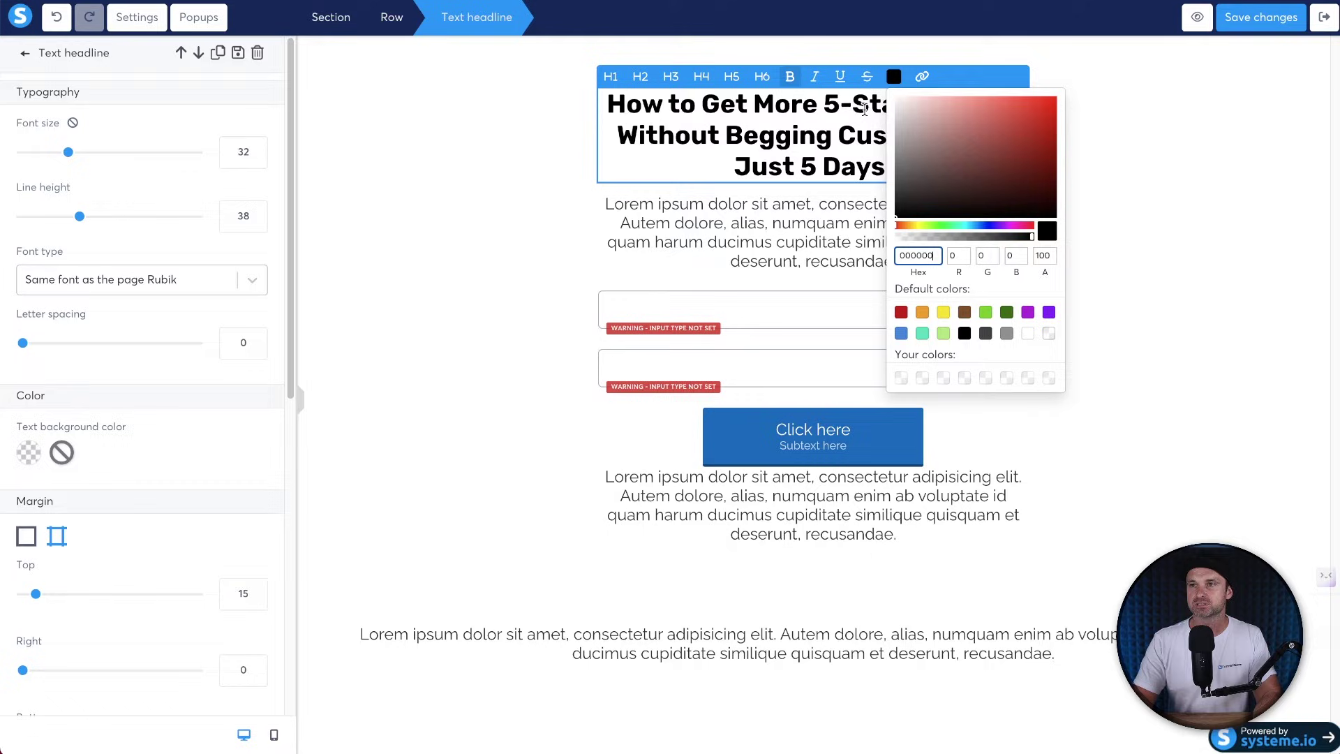
left_click(943, 332)
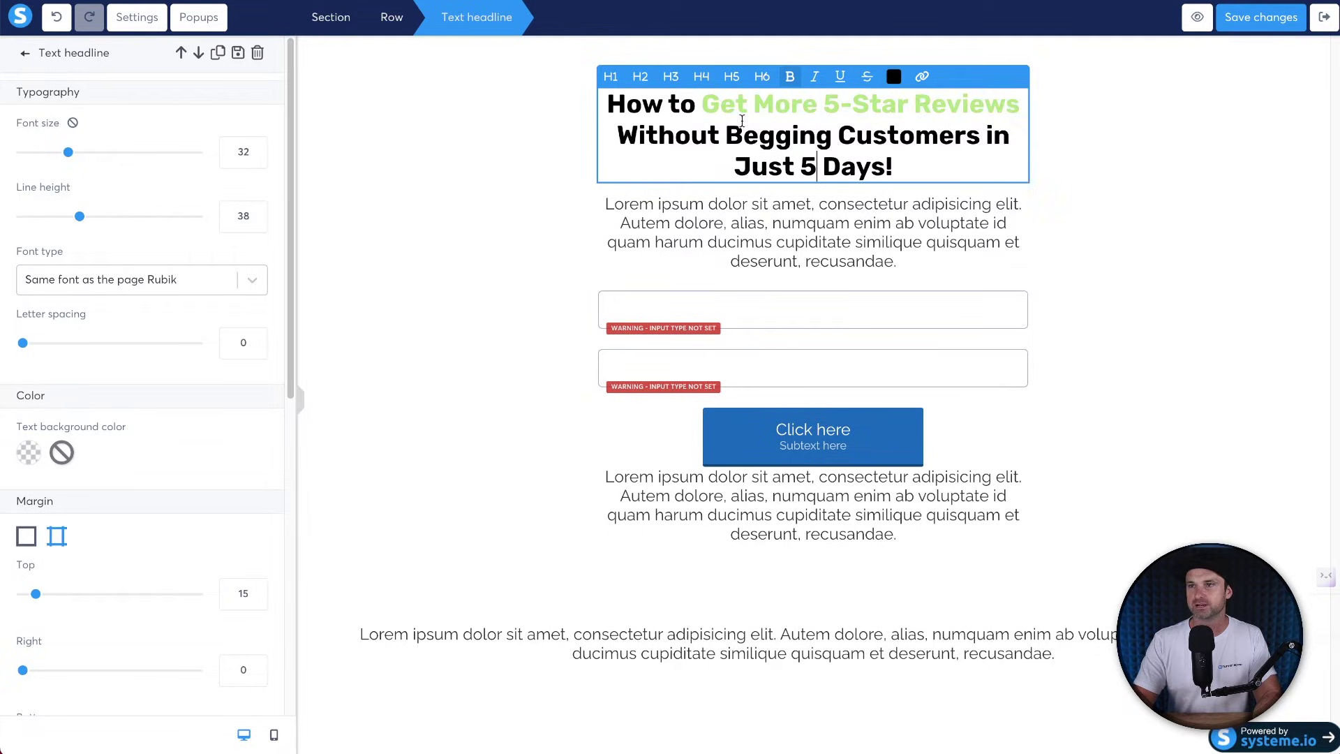
left_click_drag(700, 101, 1018, 101)
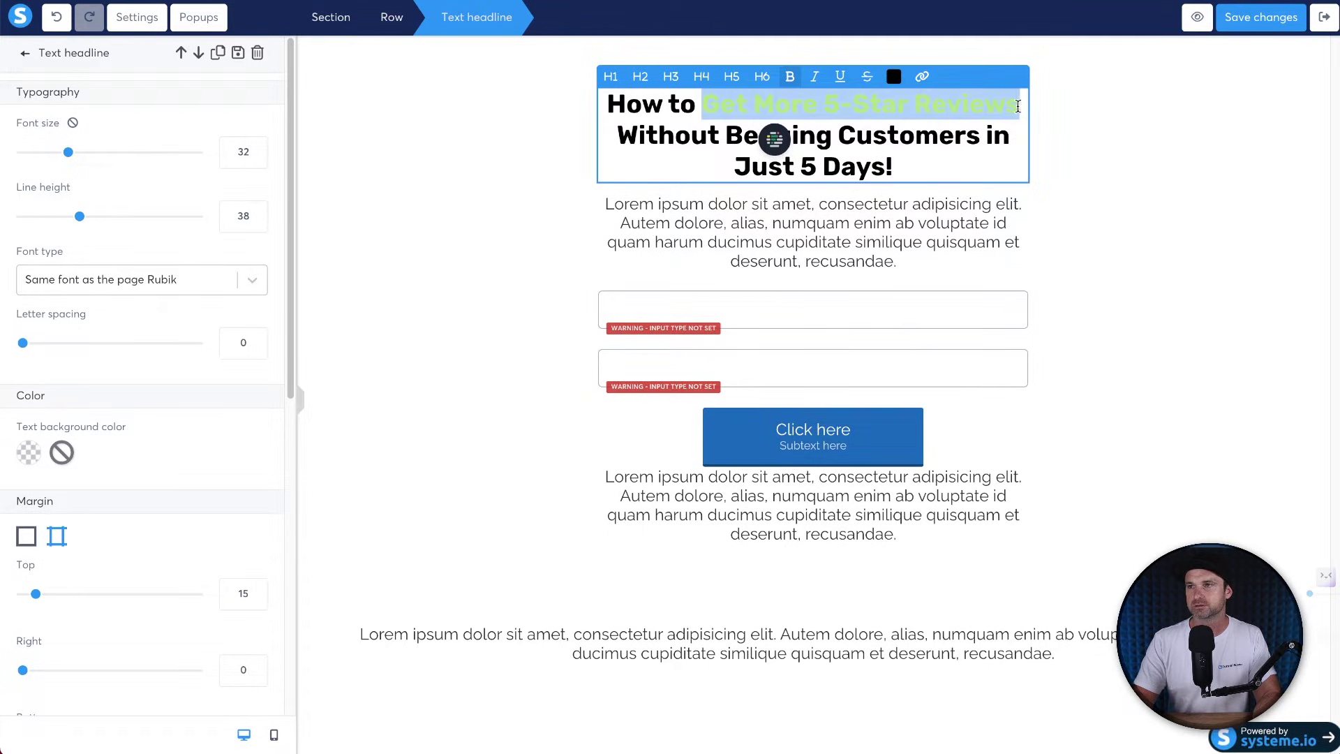
left_click(894, 76)
left_click(900, 333)
left_click(742, 136)
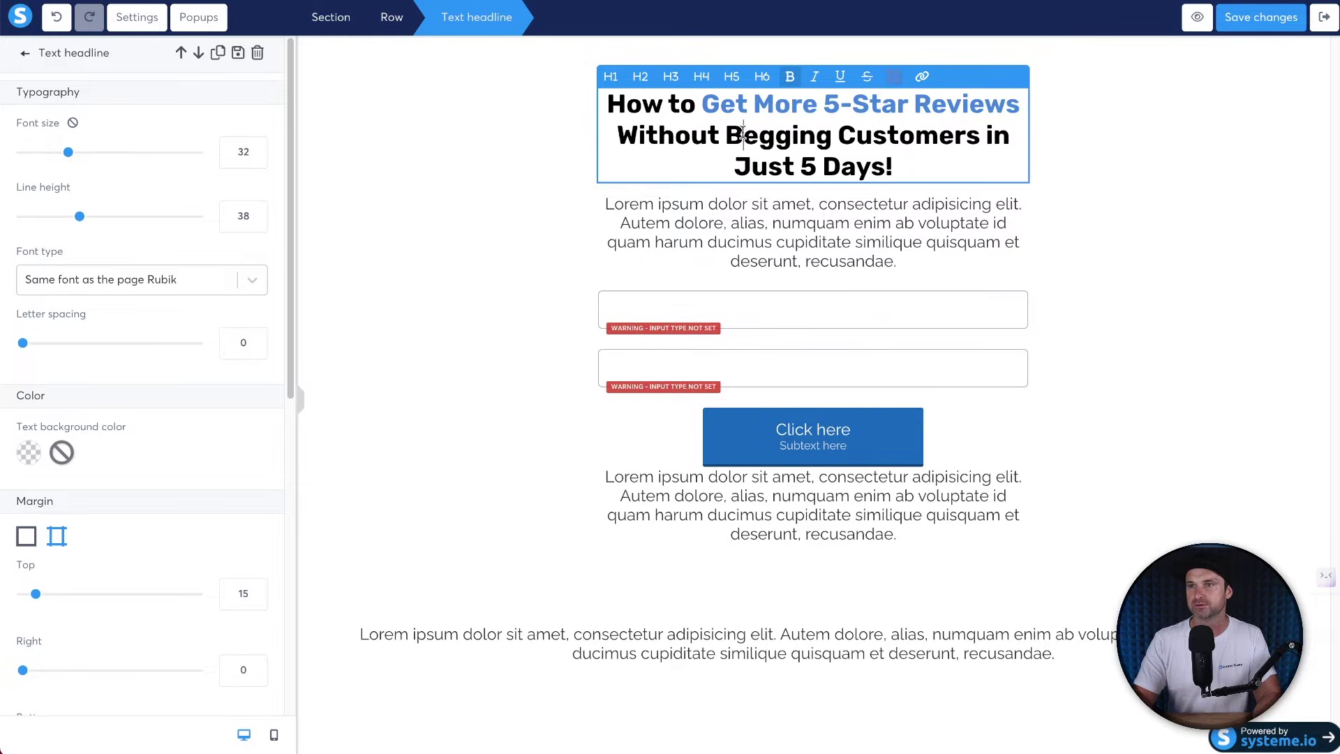
Colour the words 'in Just 5 Days' red.
left_click_drag(728, 166, 888, 167)
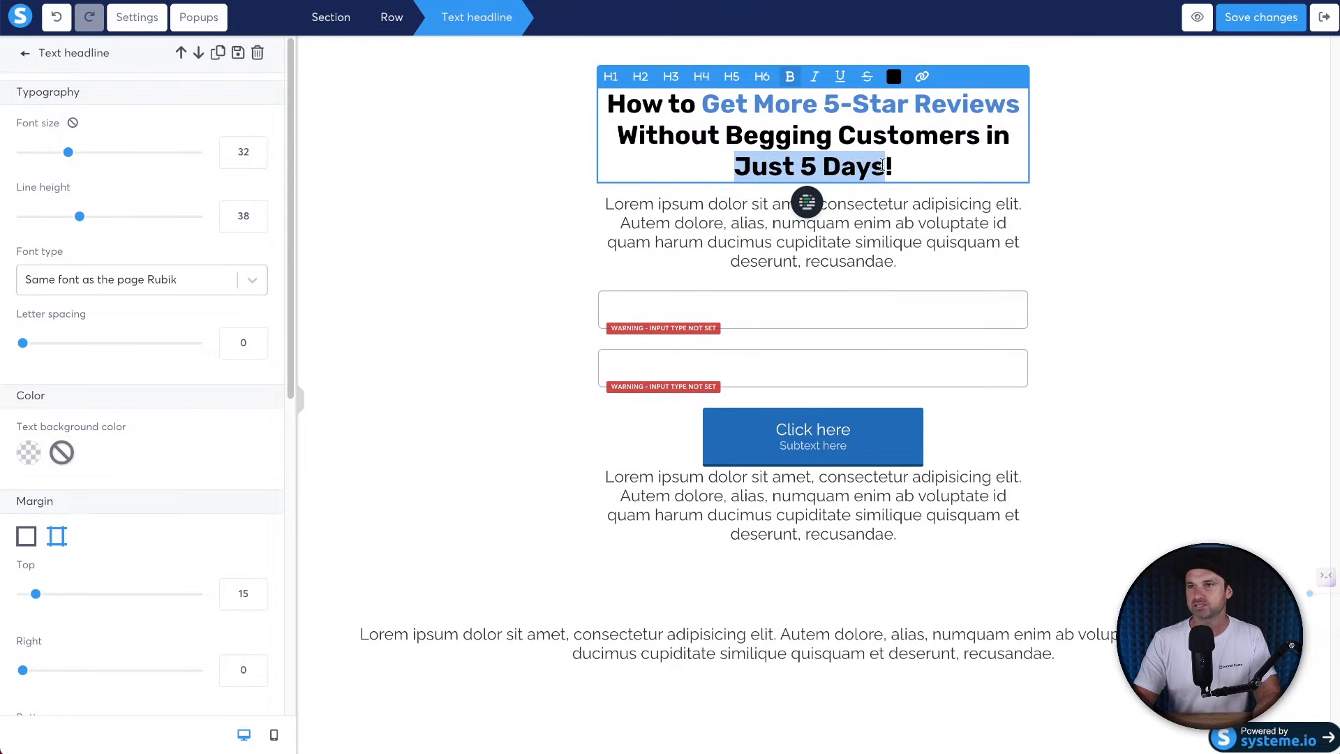
left_click(893, 76)
left_click(901, 312)
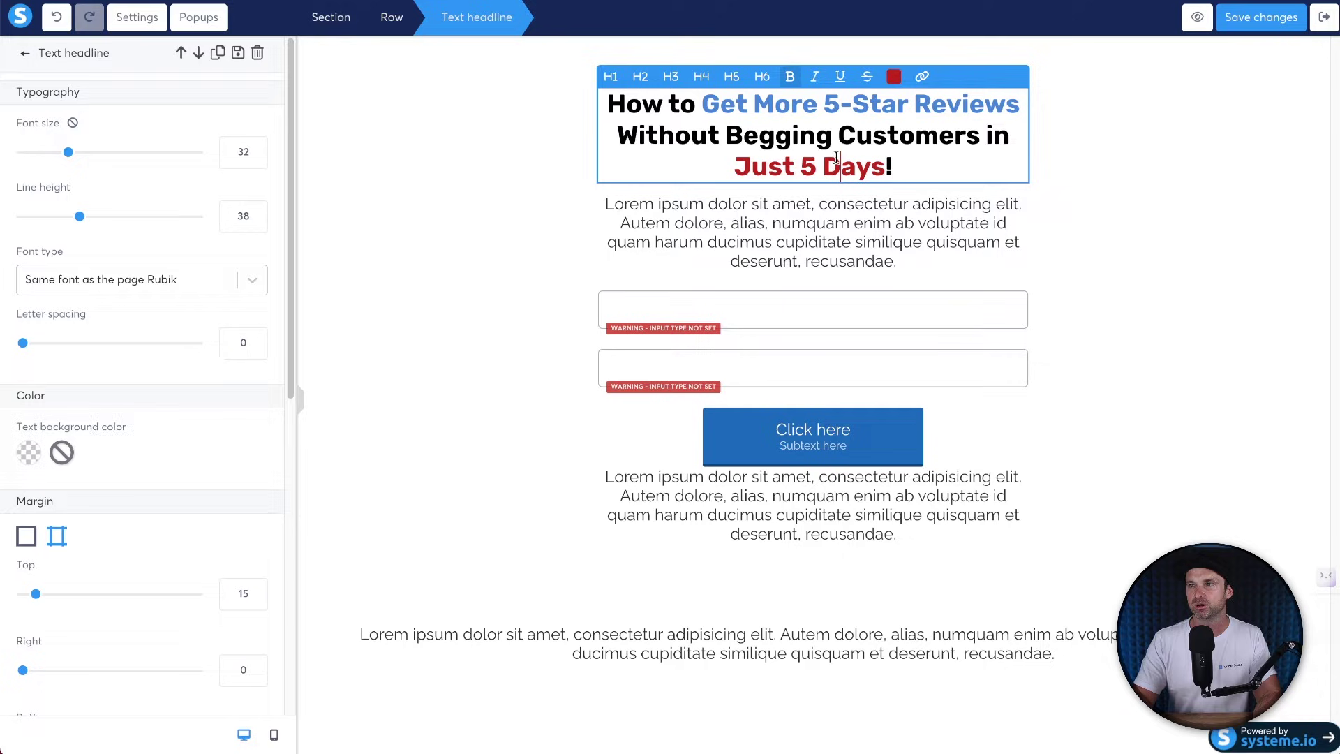
left_click(1130, 171)
left_click(983, 143)
left_click_drag(984, 136, 1005, 133)
left_click(894, 76)
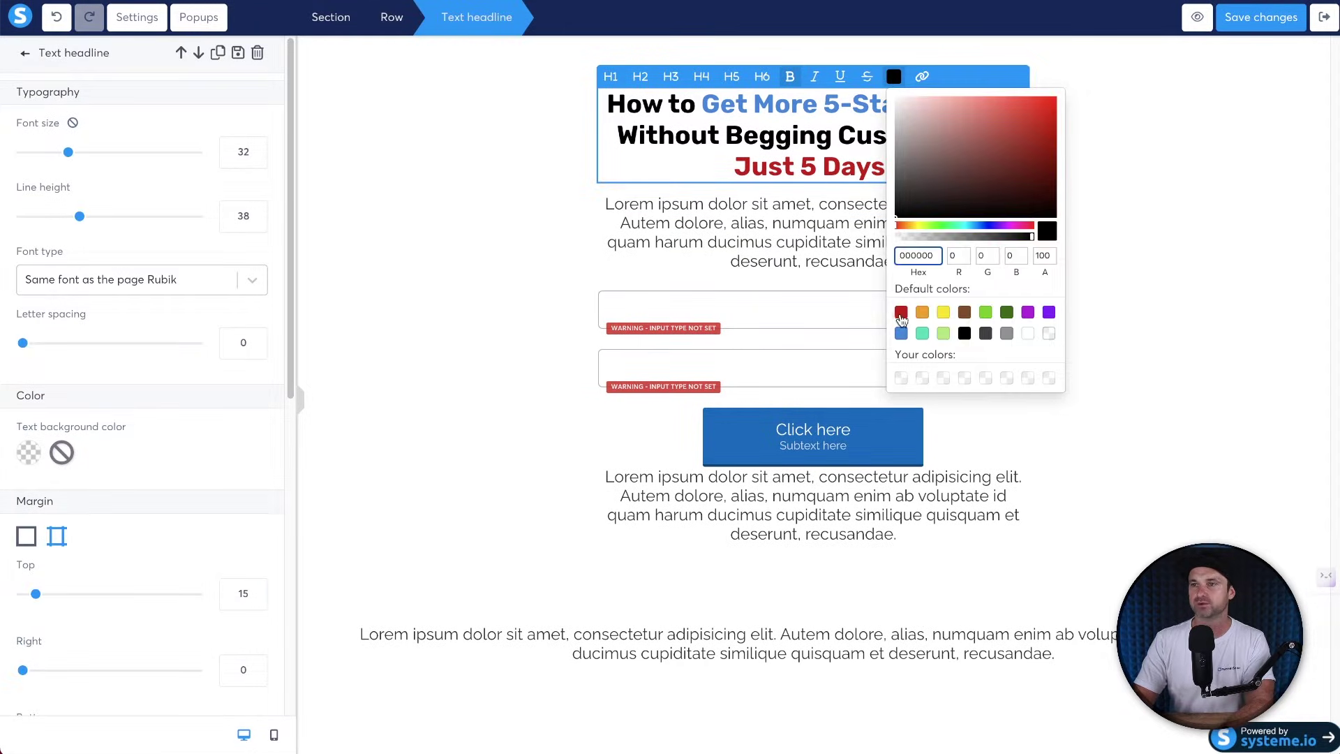
left_click(531, 205)
triple_click(821, 199)
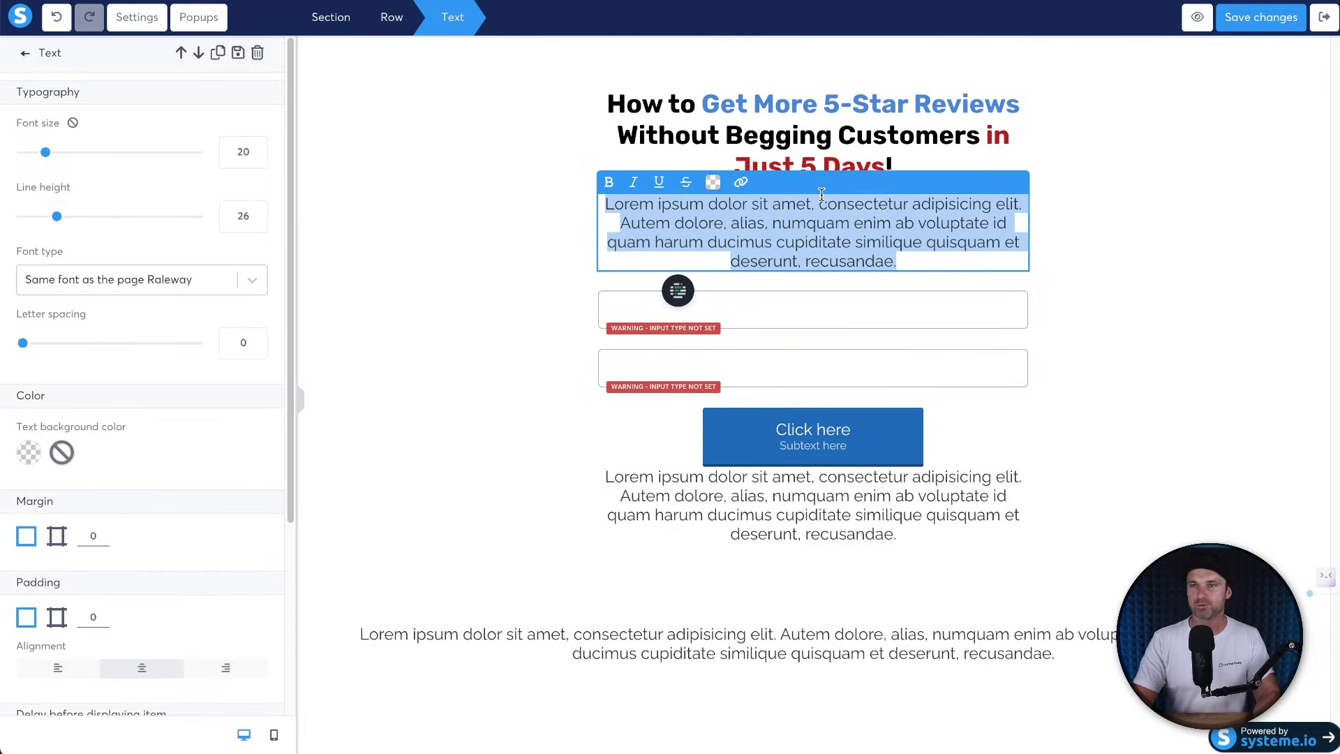
Replace the lorem ipsum paragraph with 'Enter your name and email below to get sent the free training'.
key("BackSpace")
type("Ente")
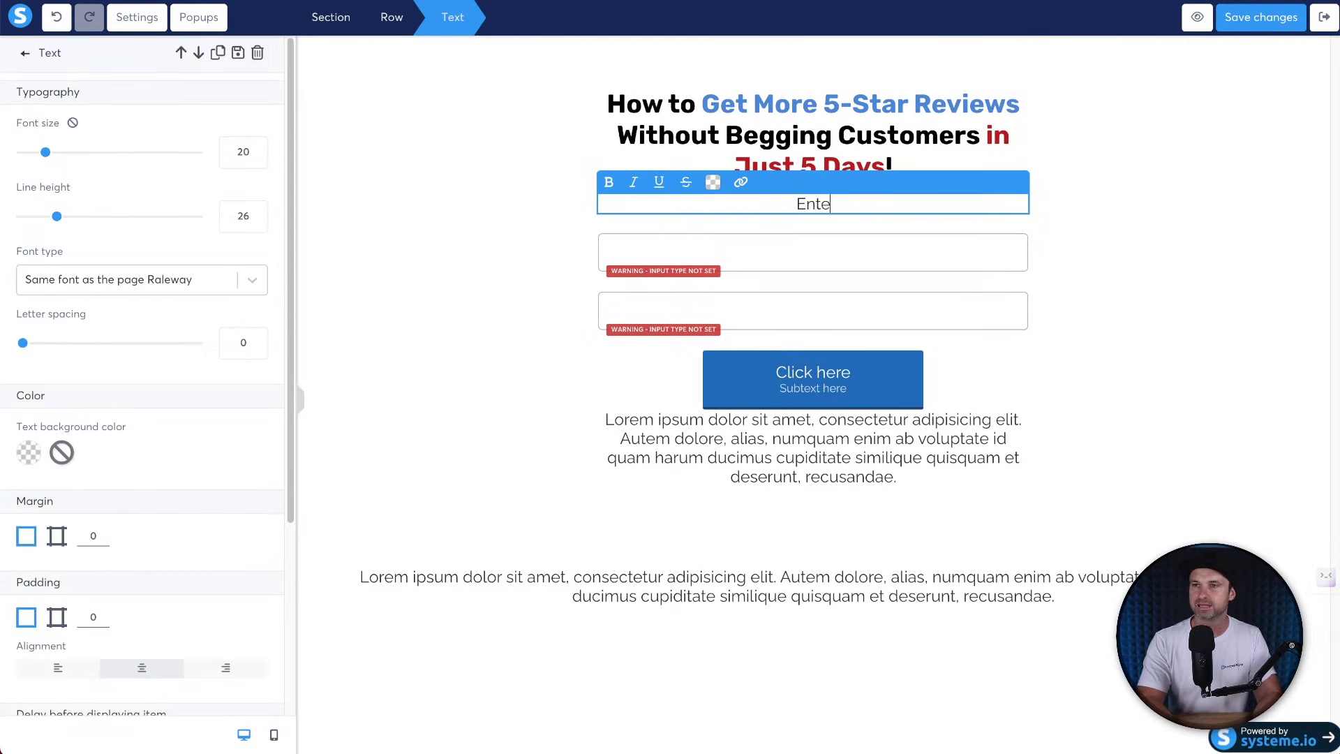
type("r your name and e")
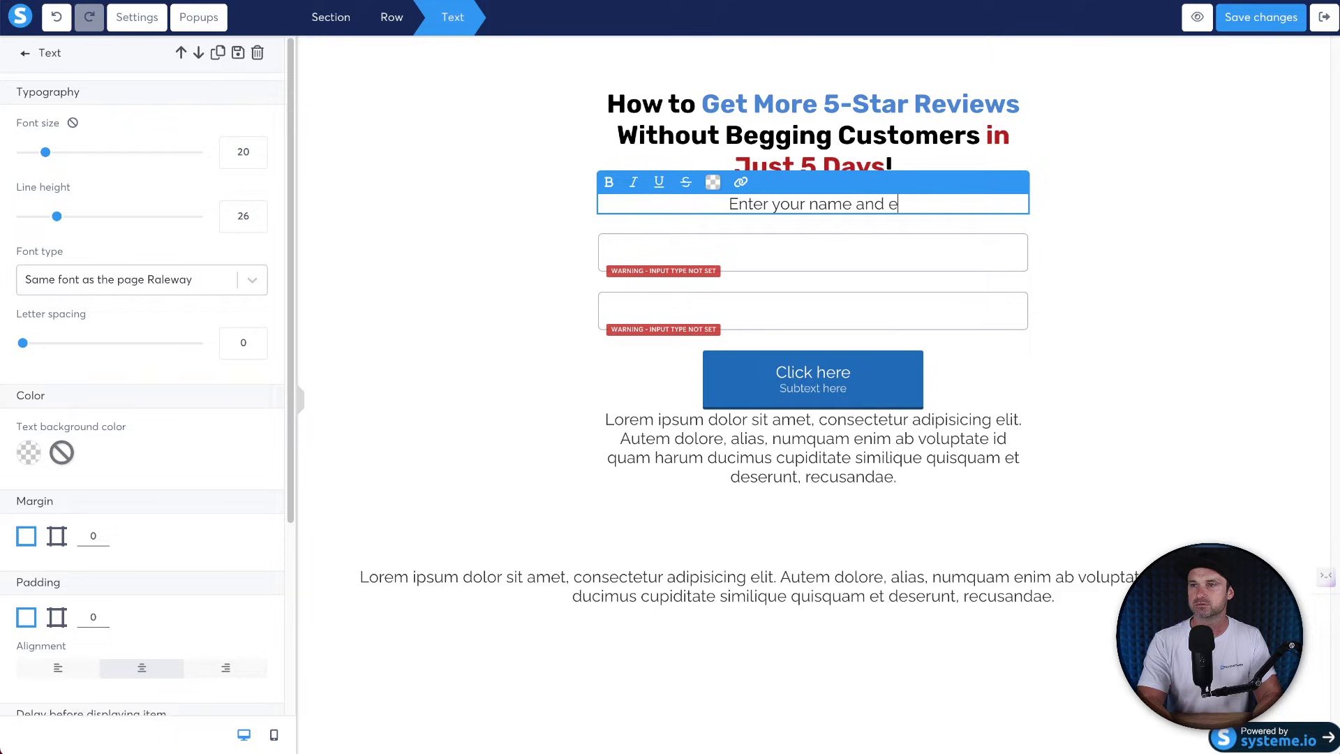
type("mail below to get sent th")
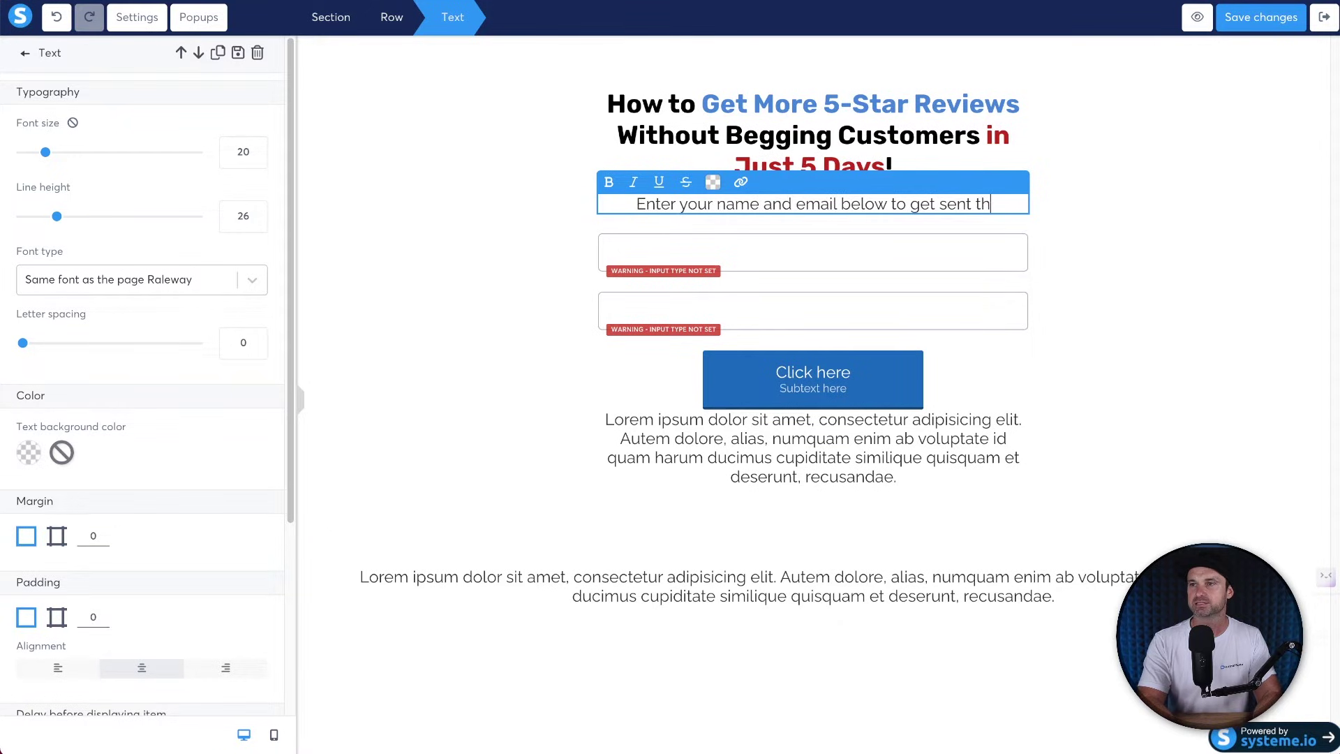
type("e free training!")
key("BackSpace")
left_click(1103, 295)
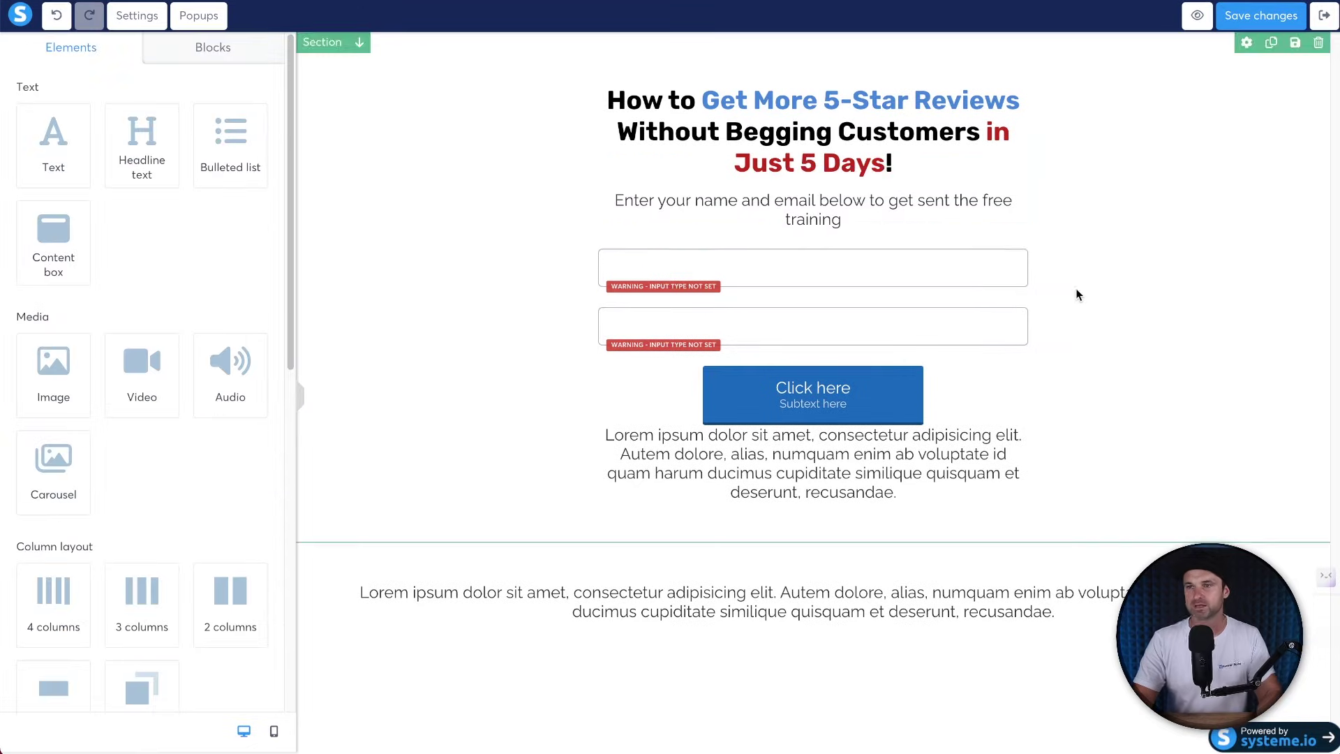
Set the first form field's input type to First name.
left_click(958, 273)
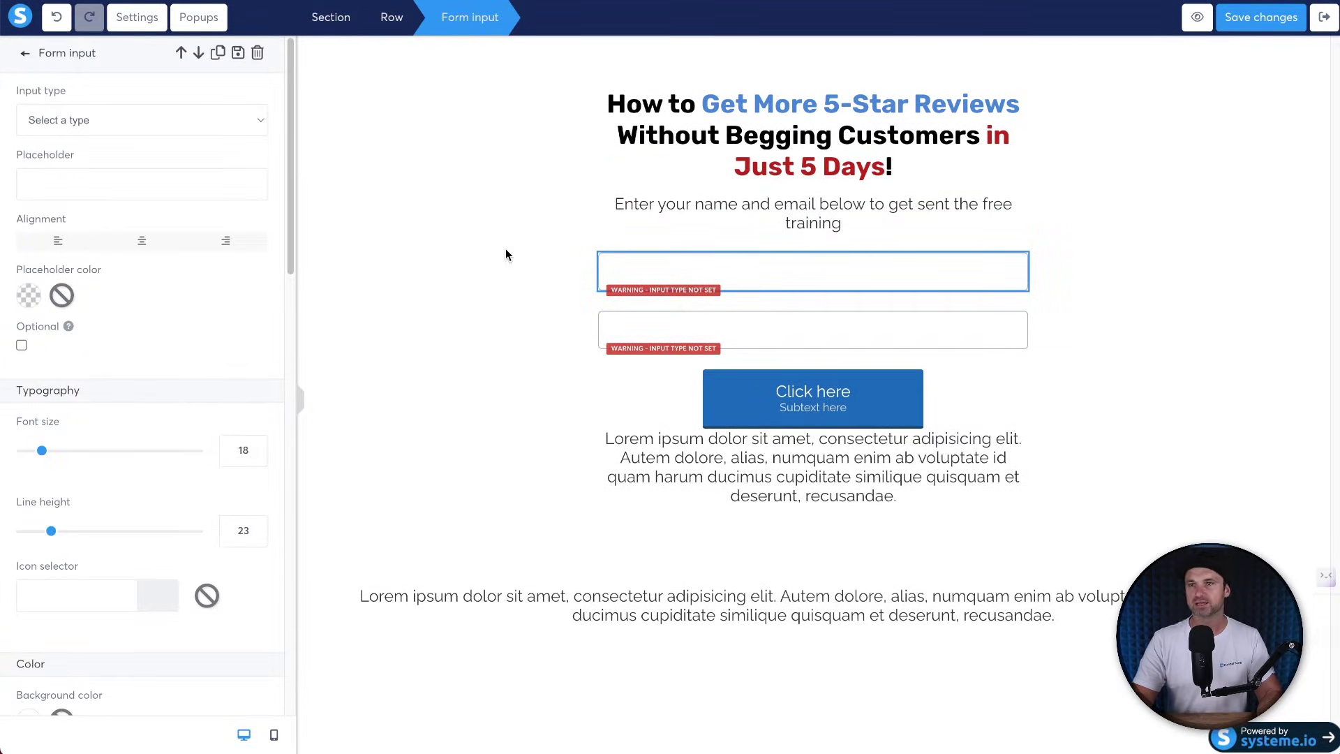
left_click(98, 120)
left_click(97, 120)
left_click(99, 119)
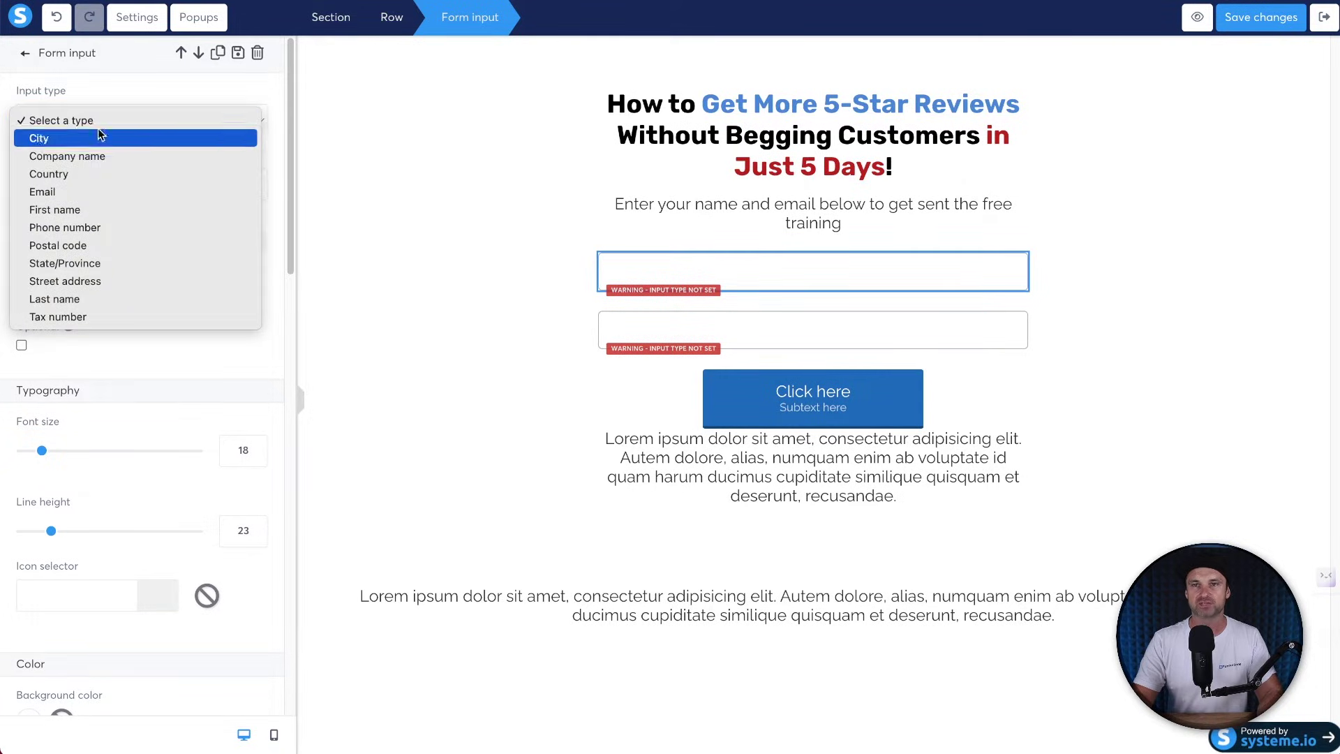
left_click(97, 211)
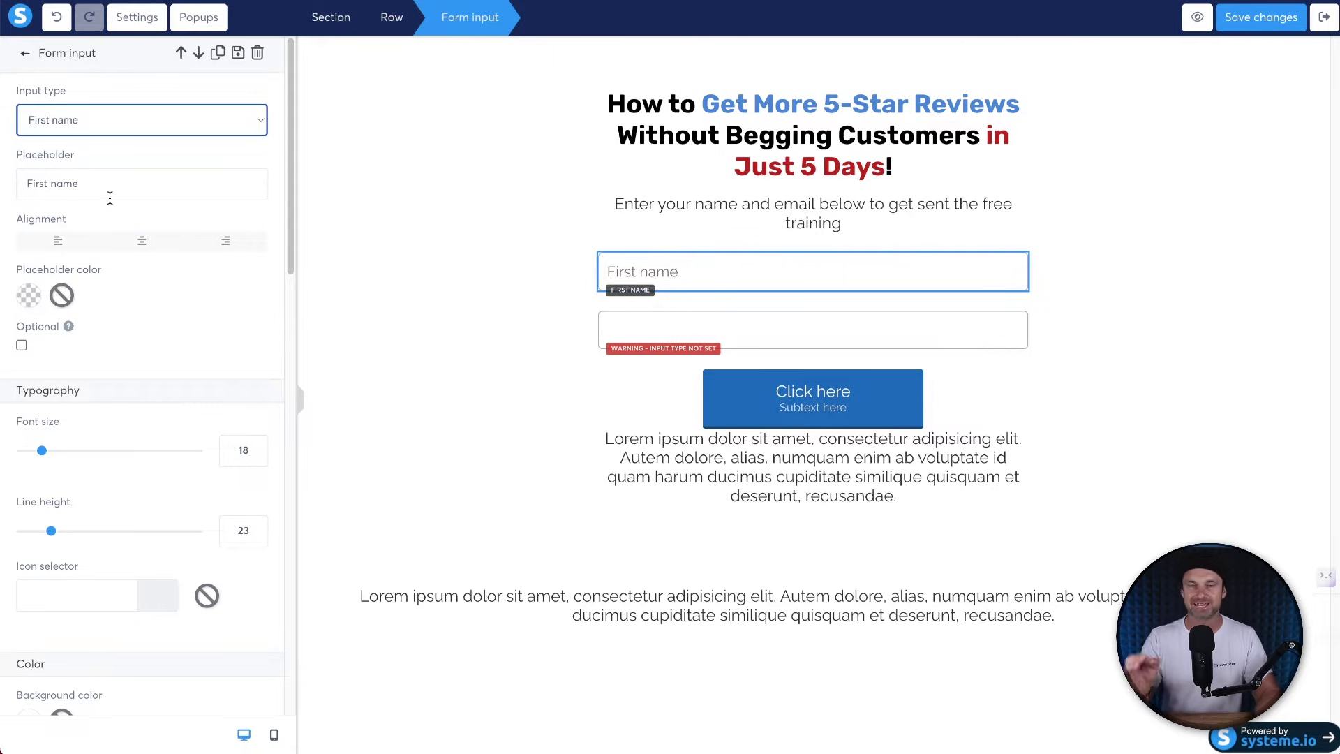
Set the second form field's input type to Email.
left_click(800, 336)
left_click(752, 332)
left_click(231, 123)
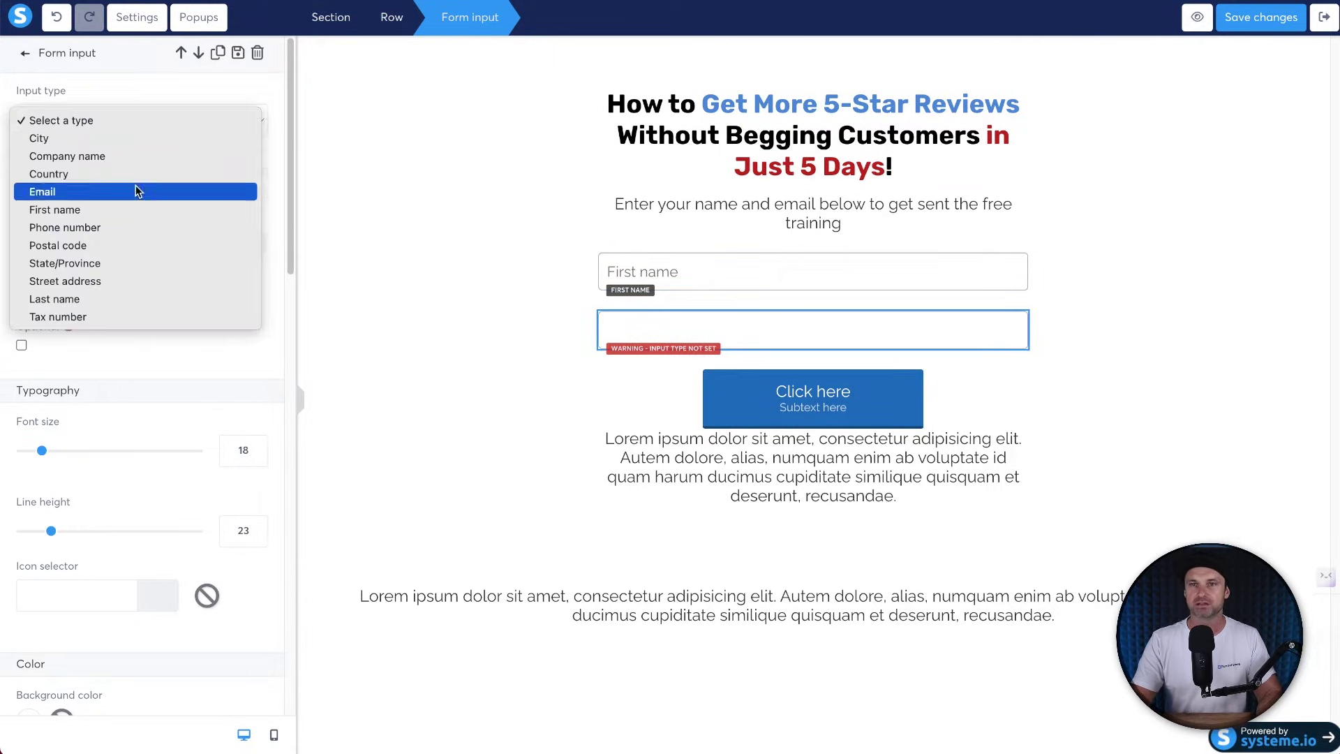
left_click(115, 99)
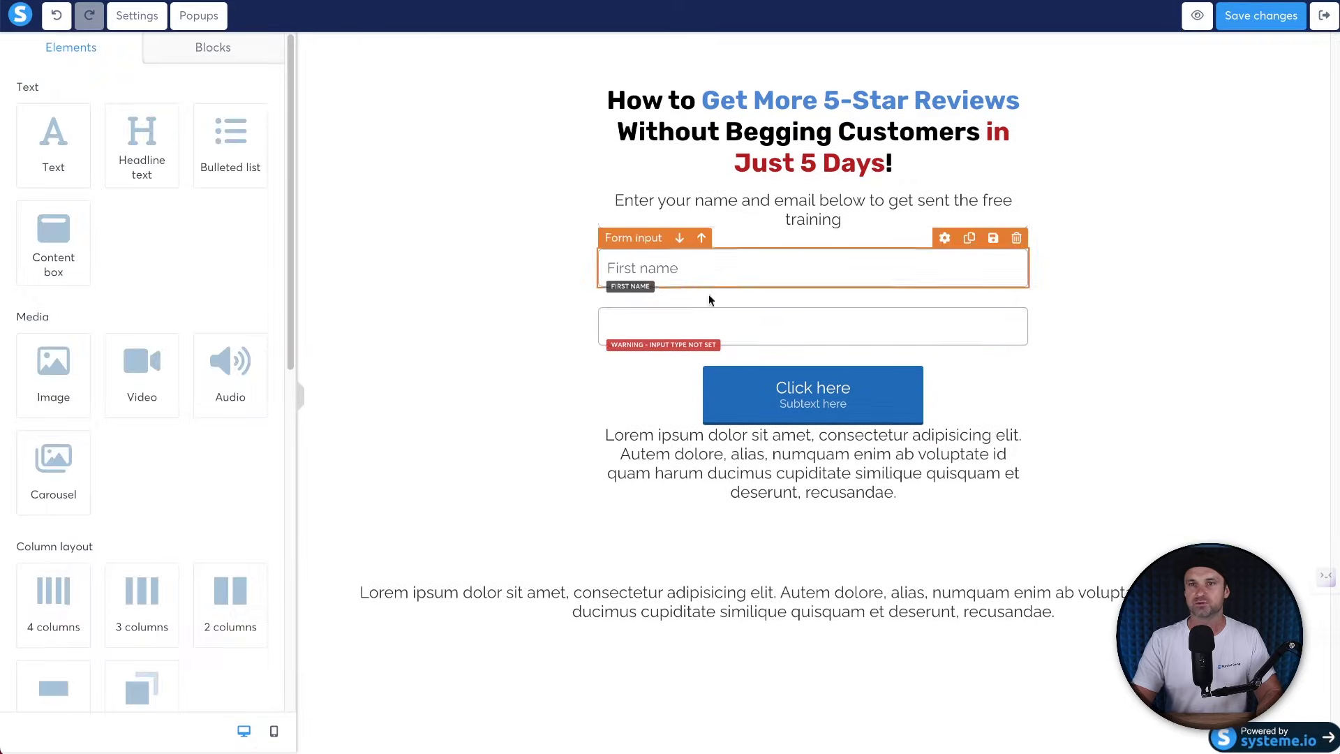
left_click(76, 129)
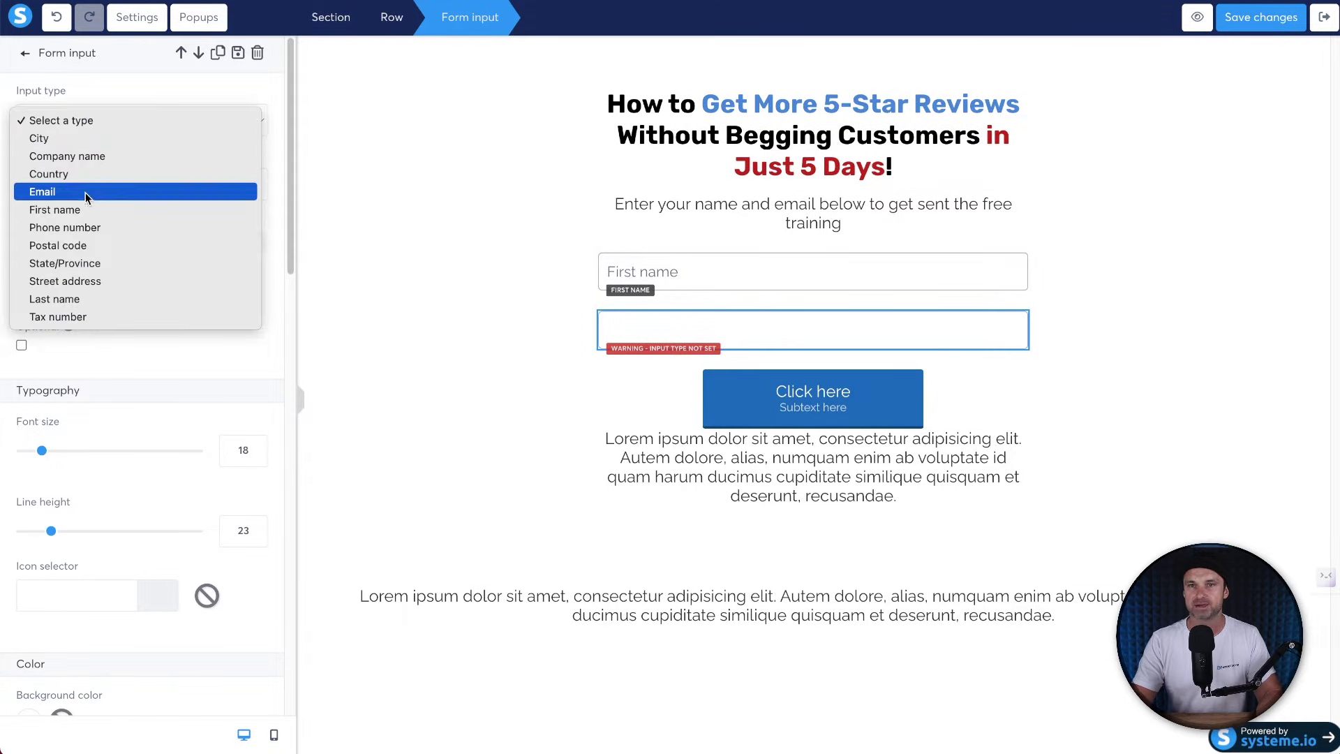
left_click(94, 187)
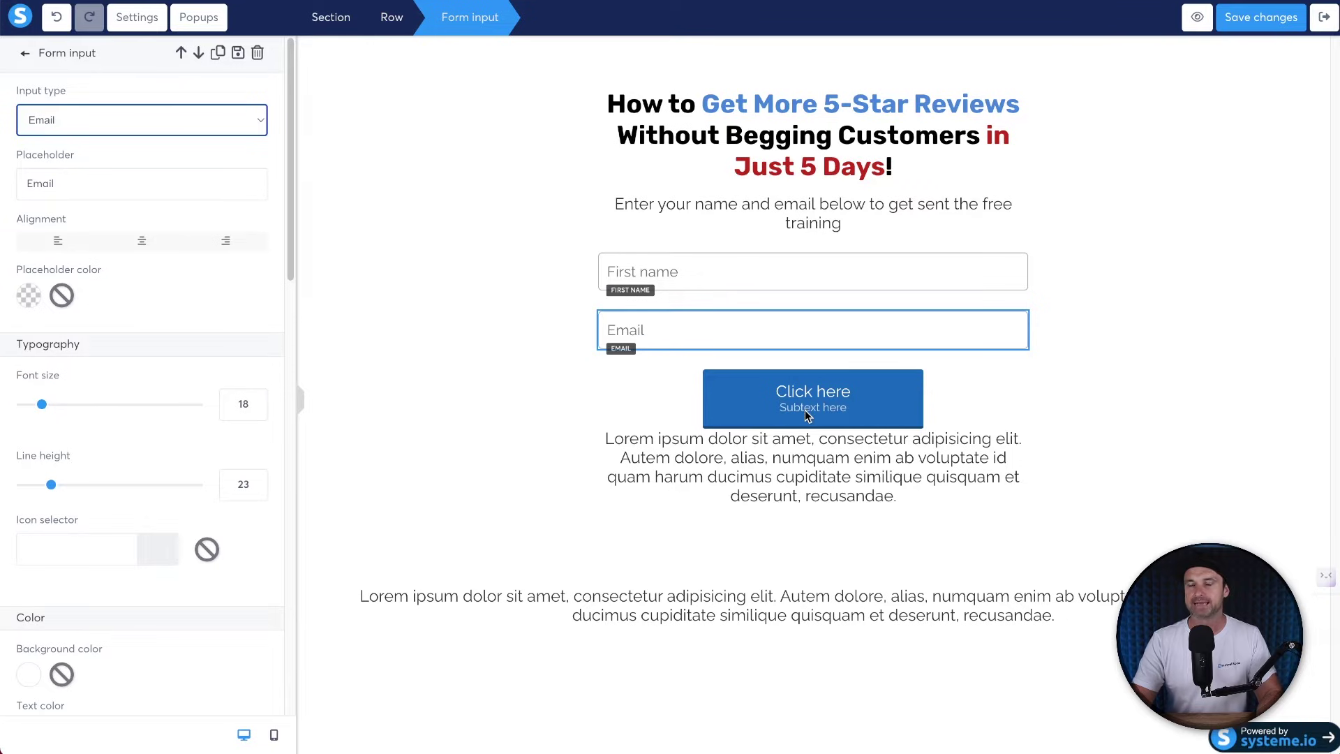
left_click(775, 393)
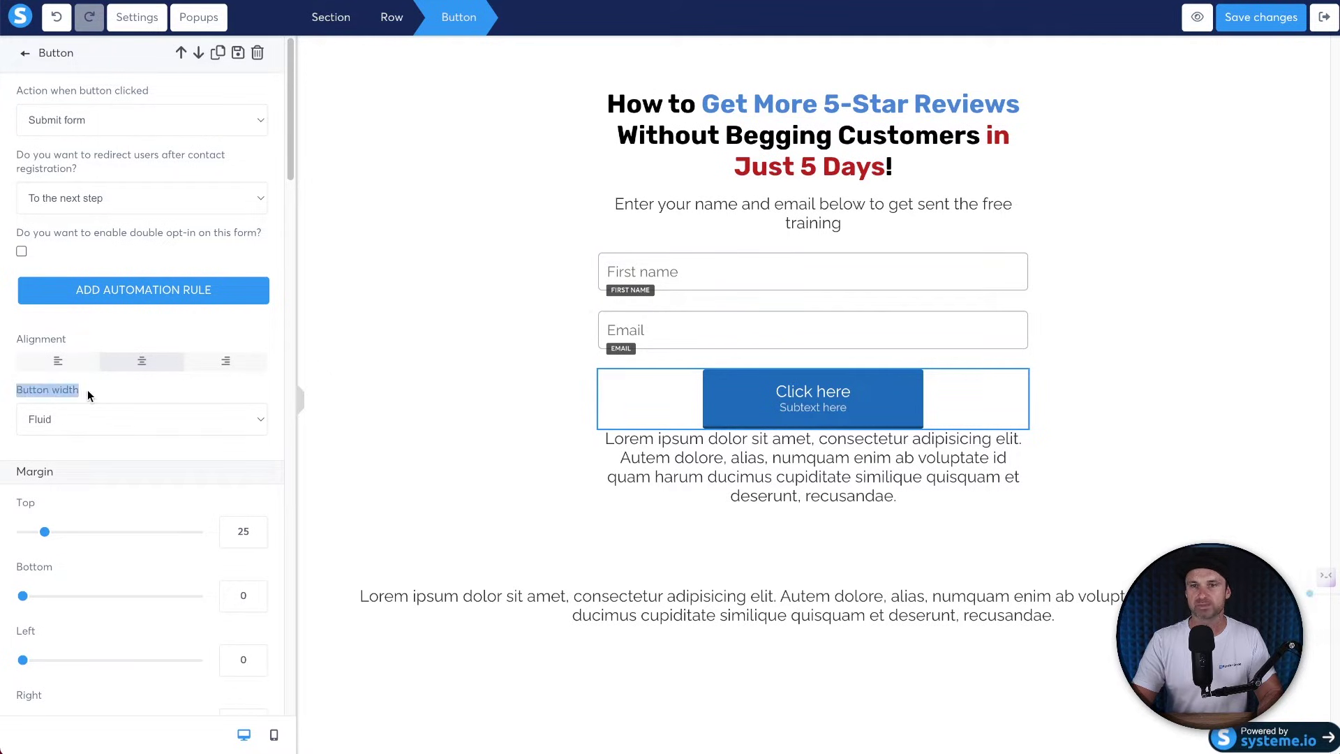
Set the button width to Fill width.
left_click(97, 412)
left_click(286, 449)
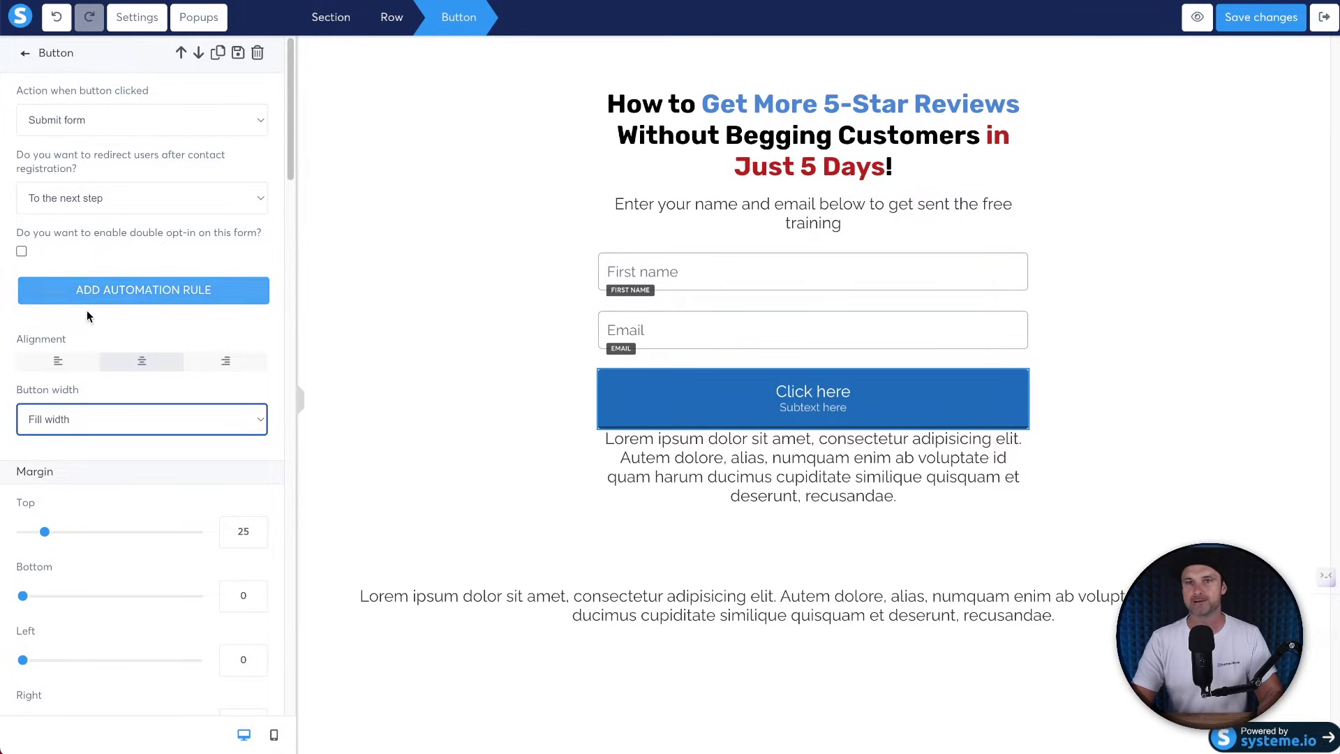
scroll(229, 502, "down", 2)
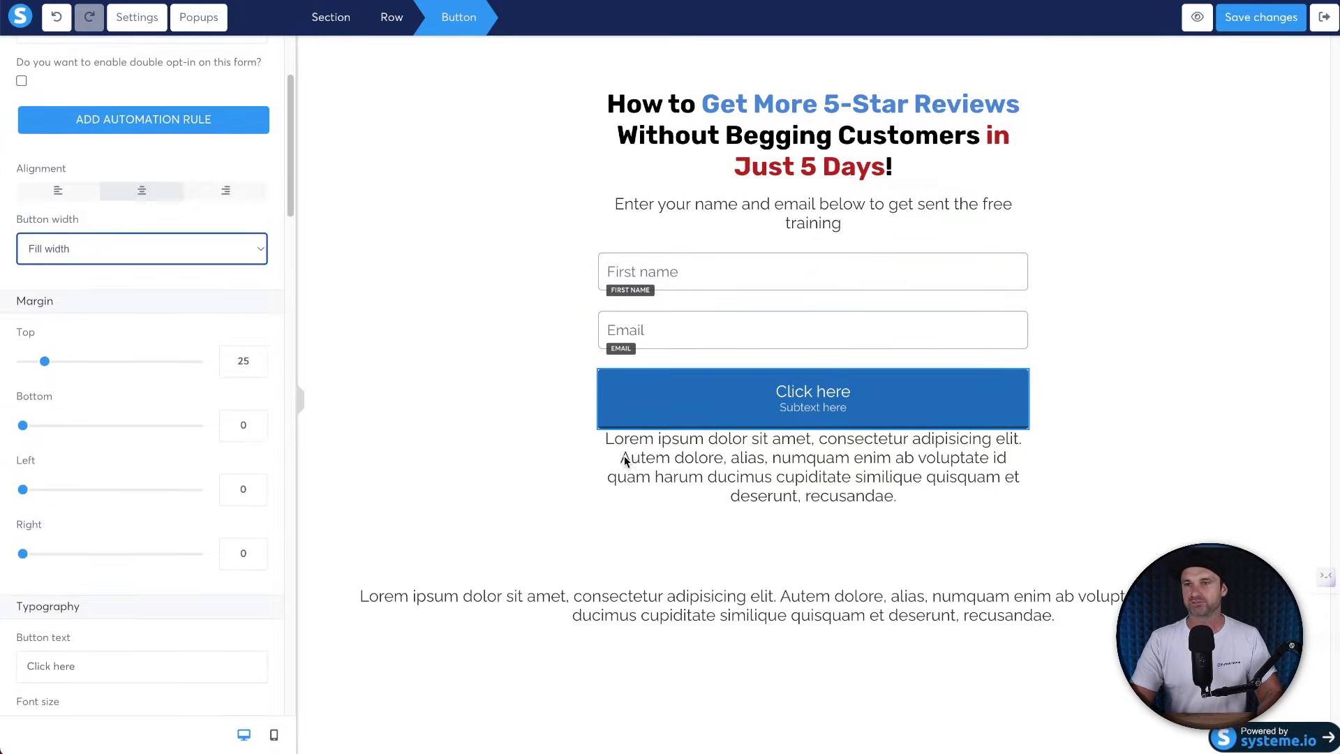
scroll(102, 558, "down", 6)
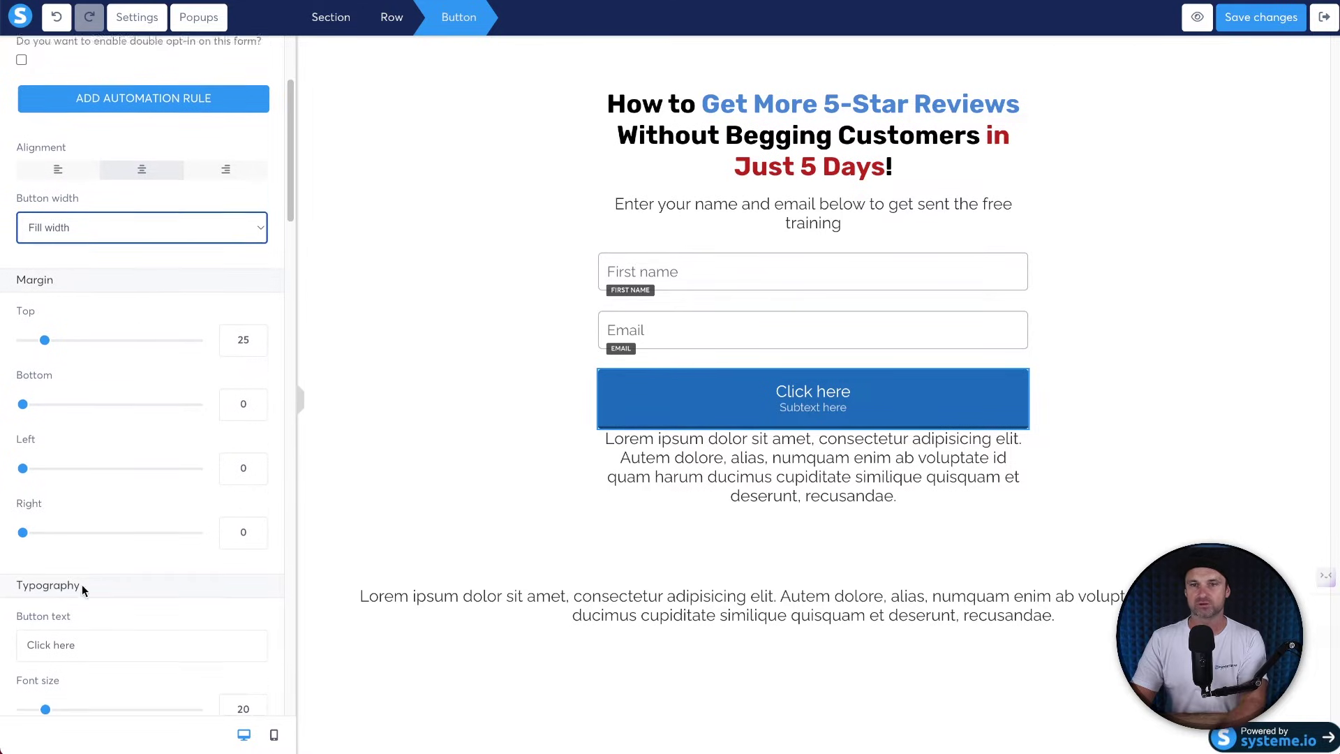
Clear the button subtext and change its label to 'Get Instant Access'.
left_click_drag(92, 488, 25, 488)
key("BackSpace")
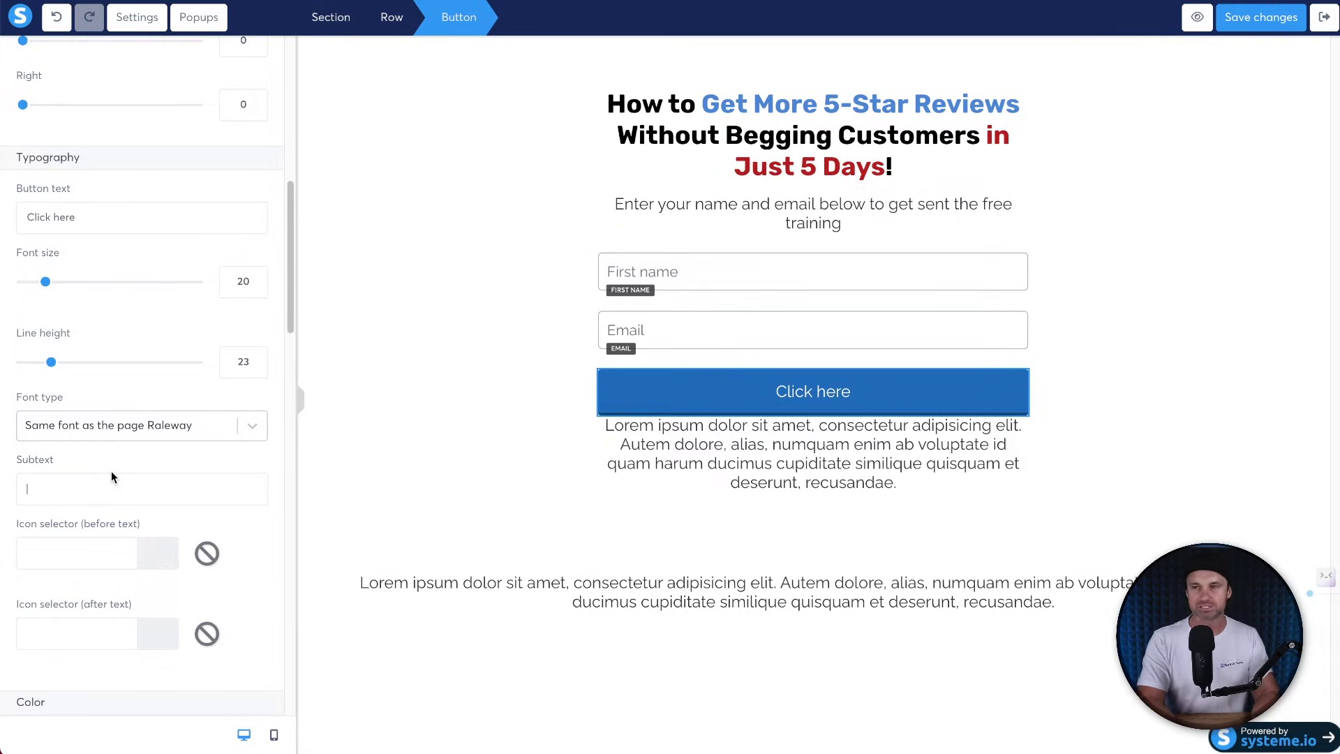
type("Get the ahc")
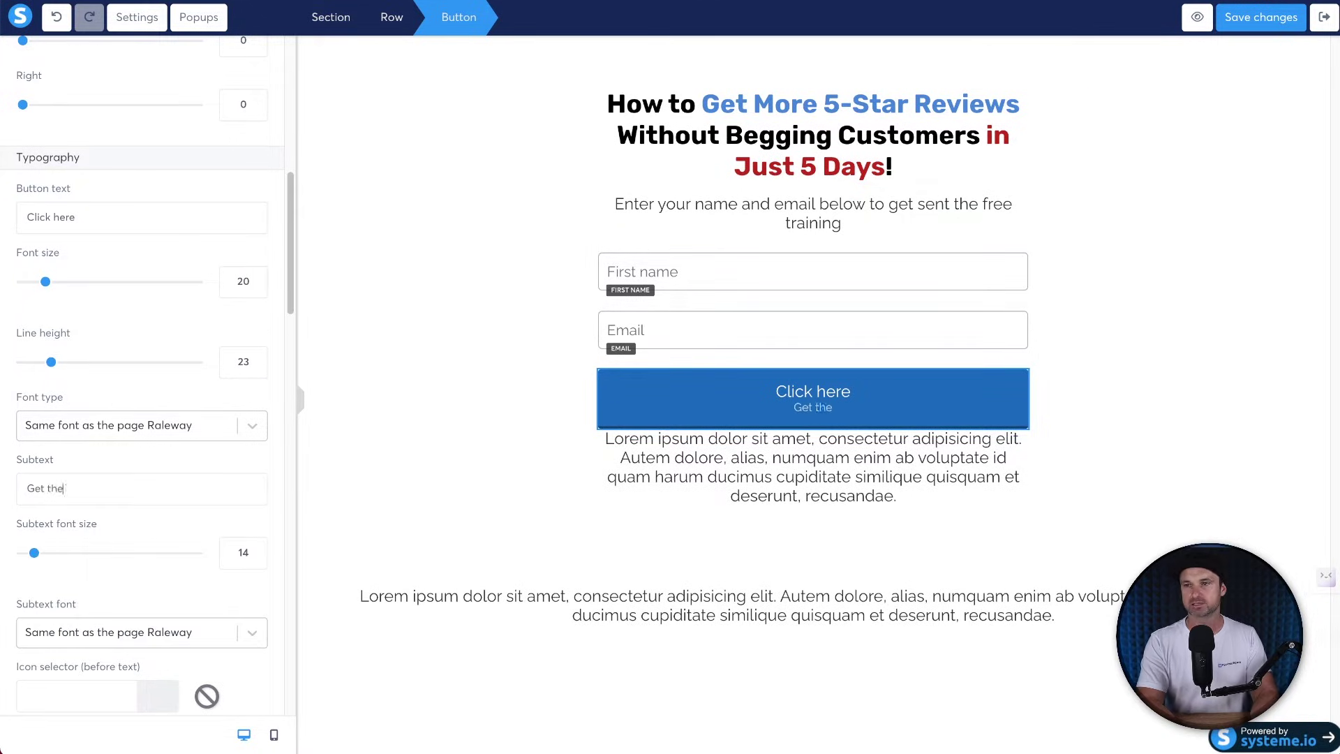
key("ctrl+a")
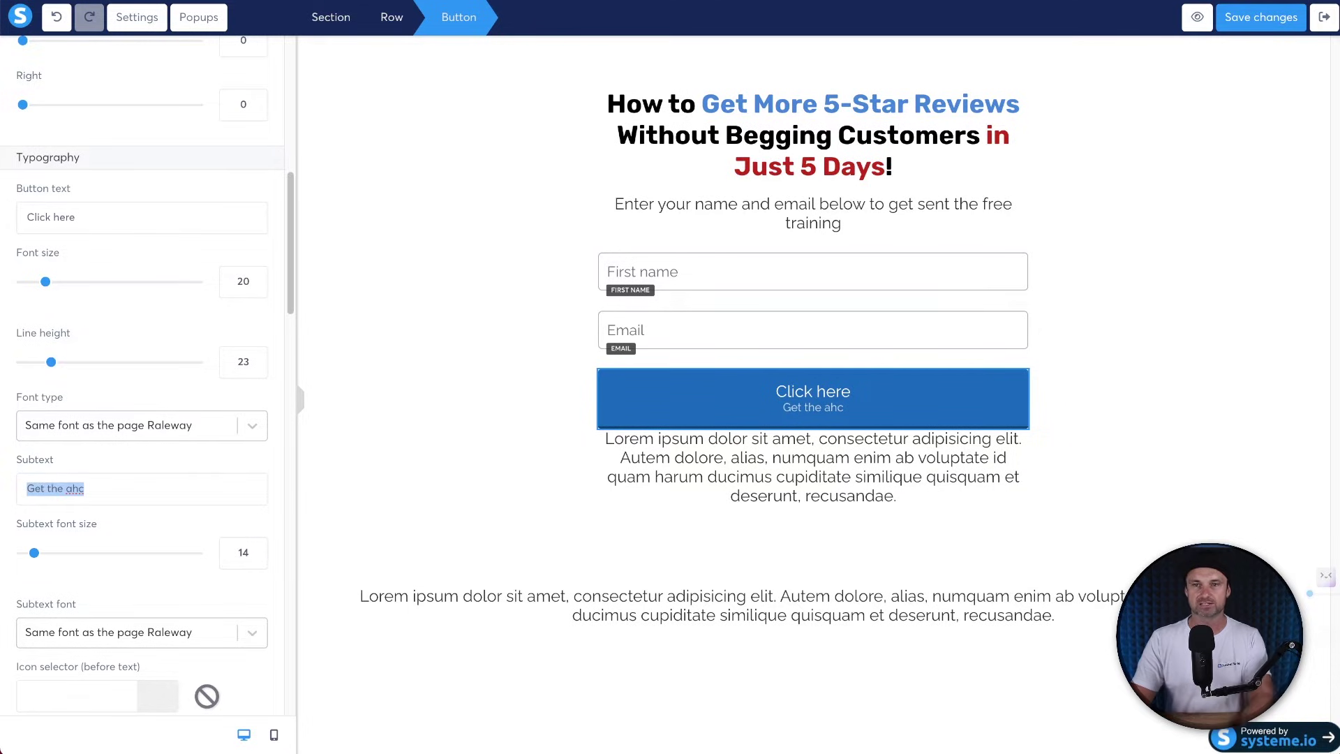
key("BackSpace")
key("ctrl+a")
type("Ge")
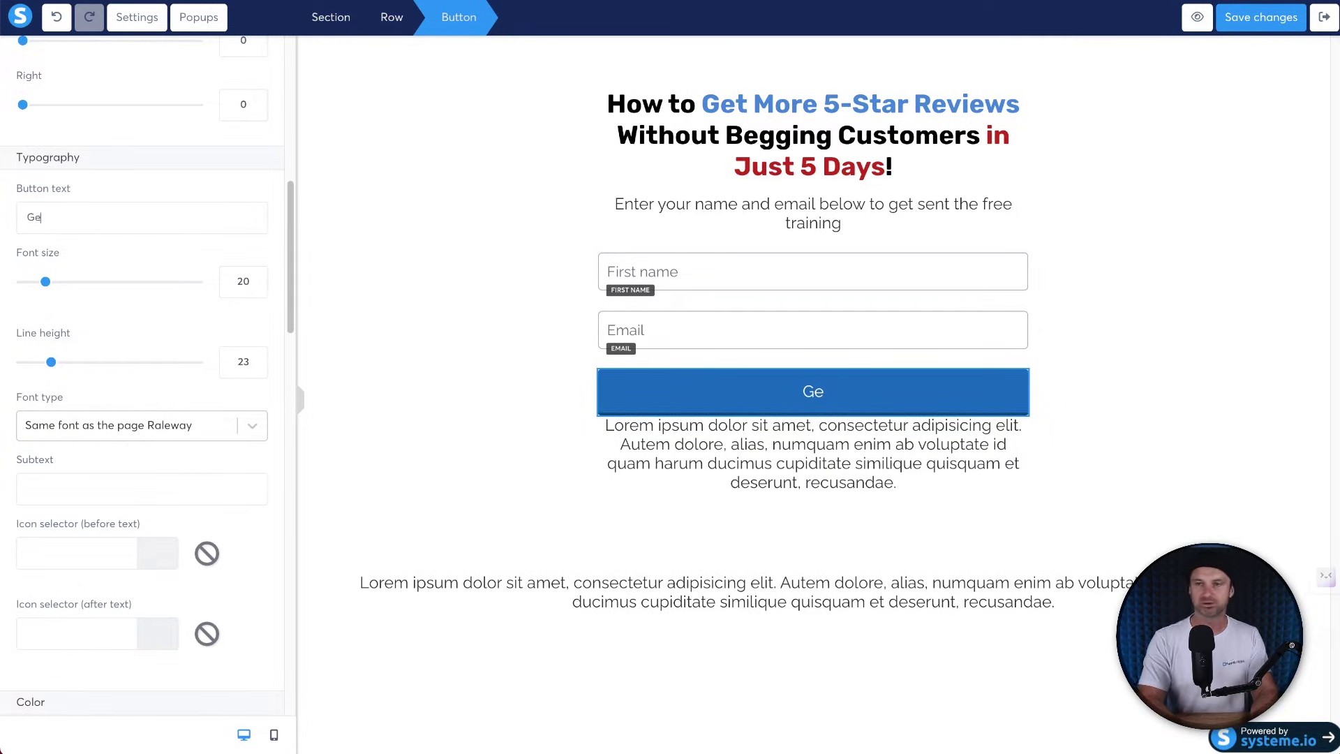
type("t Instant Access")
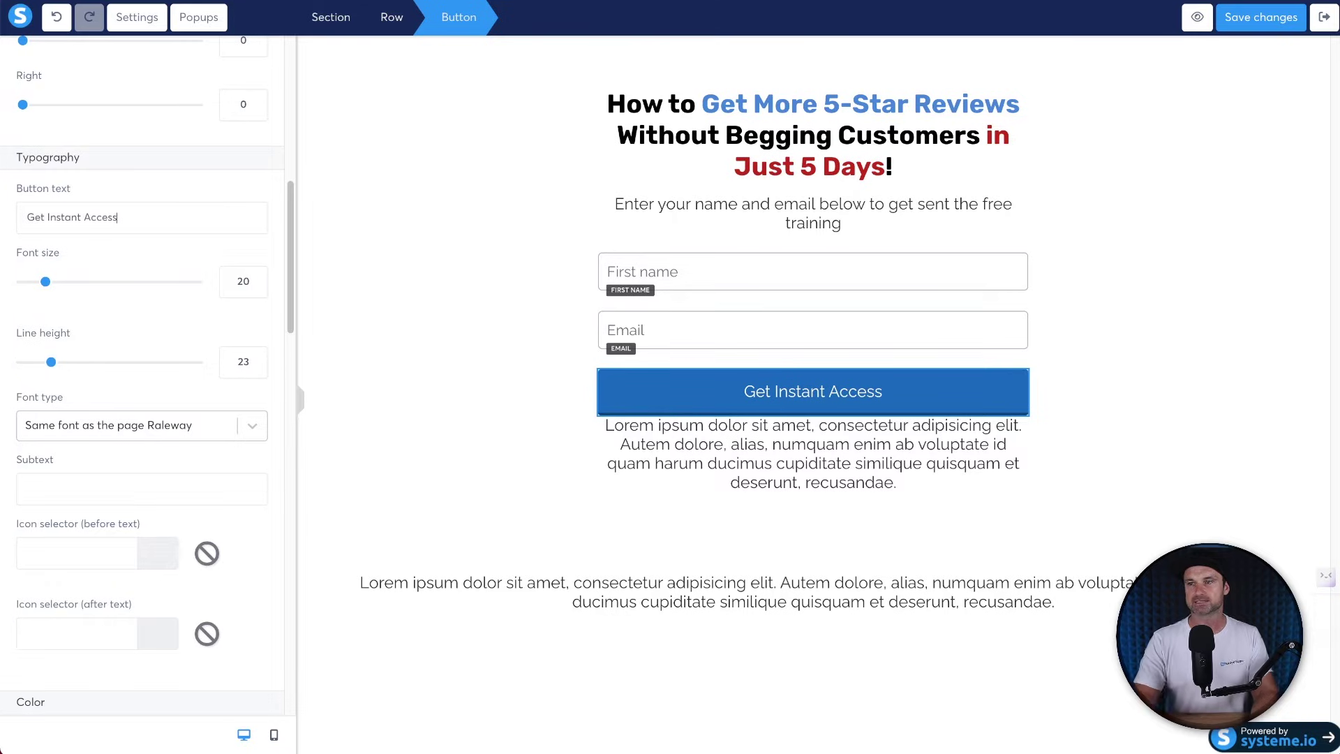
left_click(384, 372)
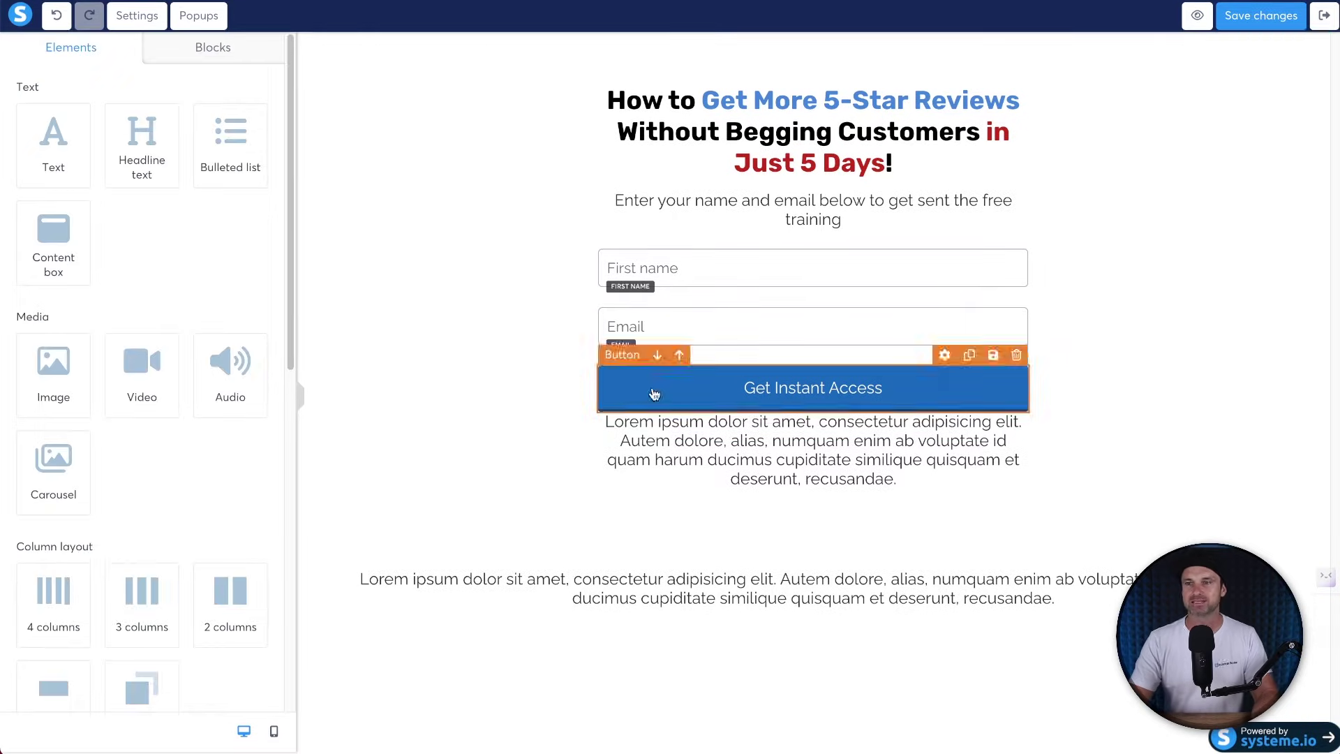
Set the button font to Google Fonts Raleway, Bold 700.
left_click(654, 391)
scroll(98, 374, "down", 2)
scroll(3, 658, "down", 5)
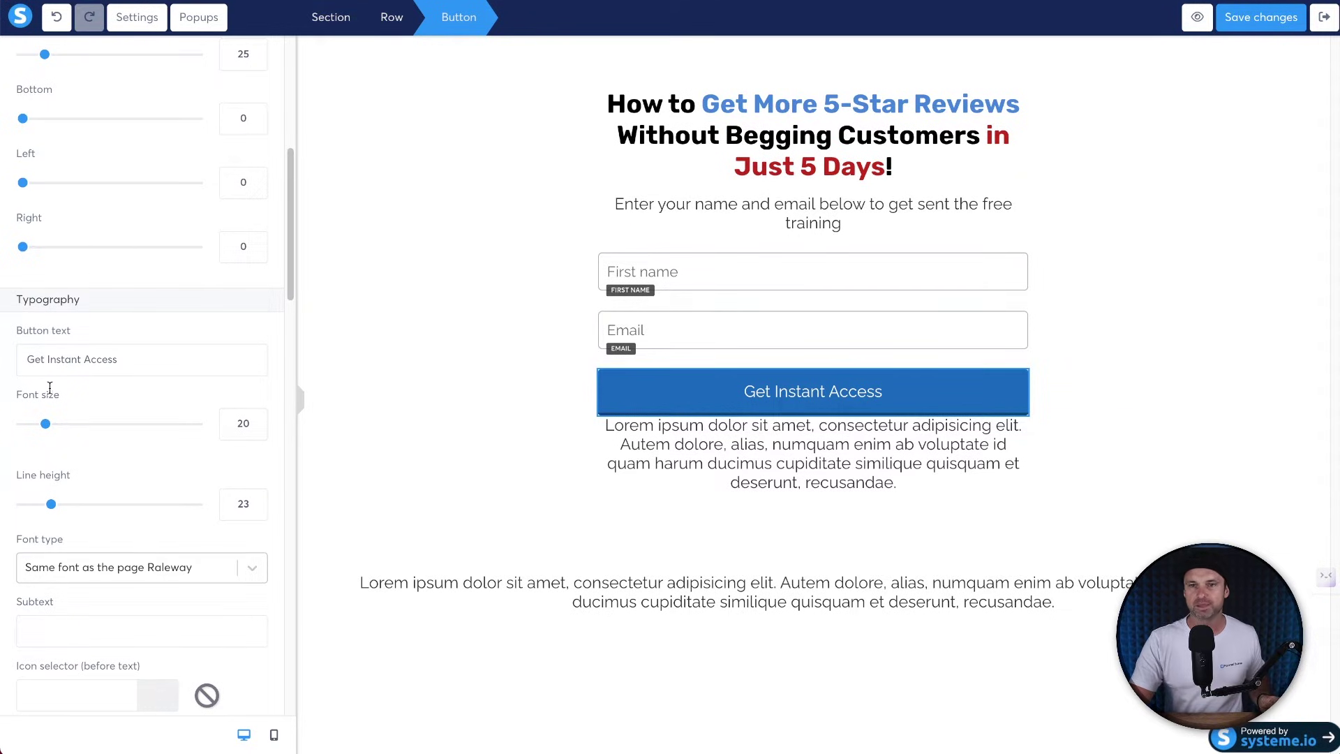
scroll(107, 408, "down", 3)
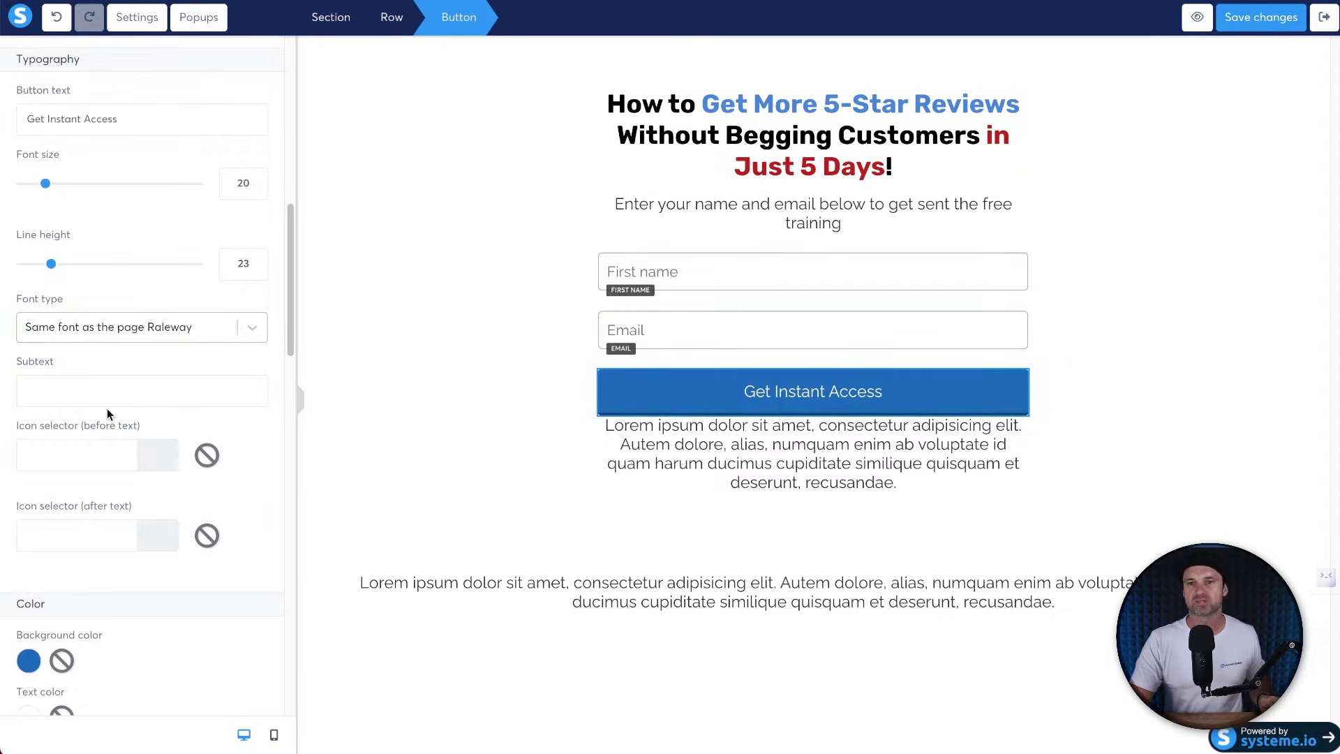
left_click(107, 326)
left_click(98, 368)
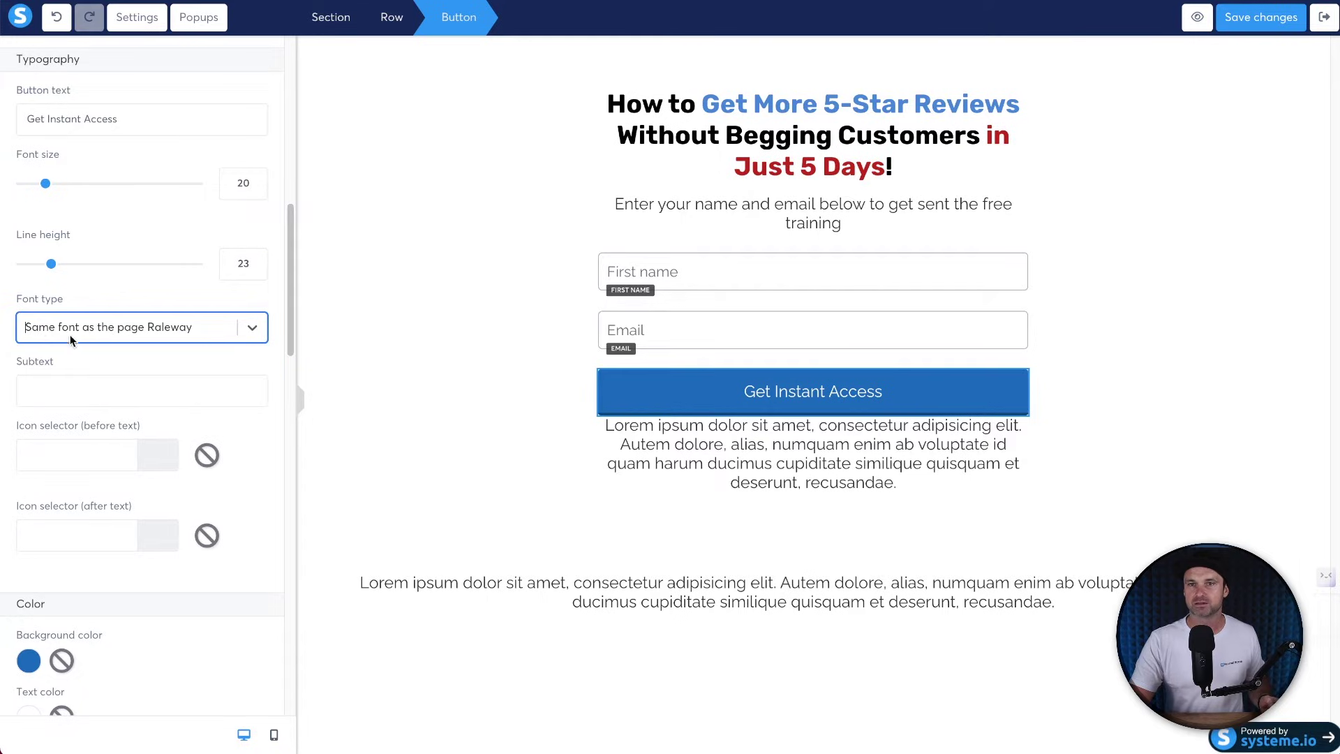
left_click(81, 324)
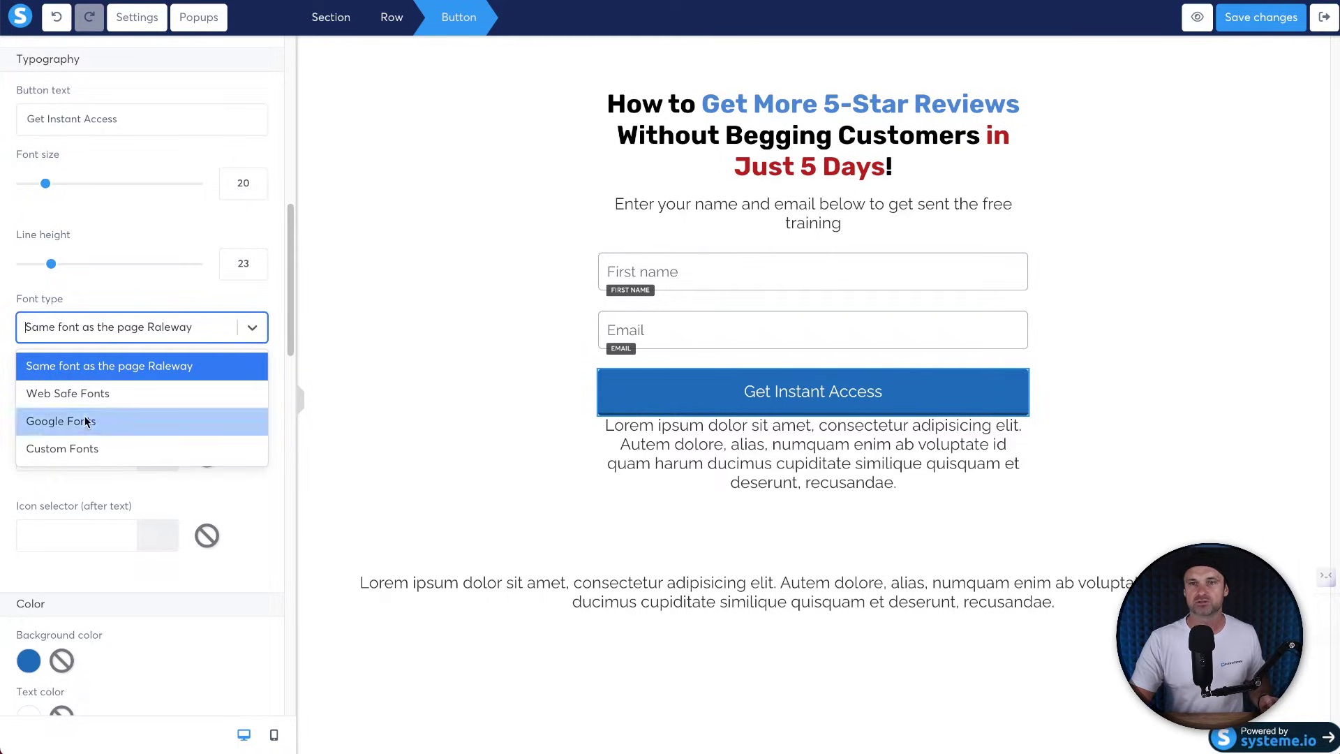
left_click(85, 421)
left_click(85, 378)
type("rale")
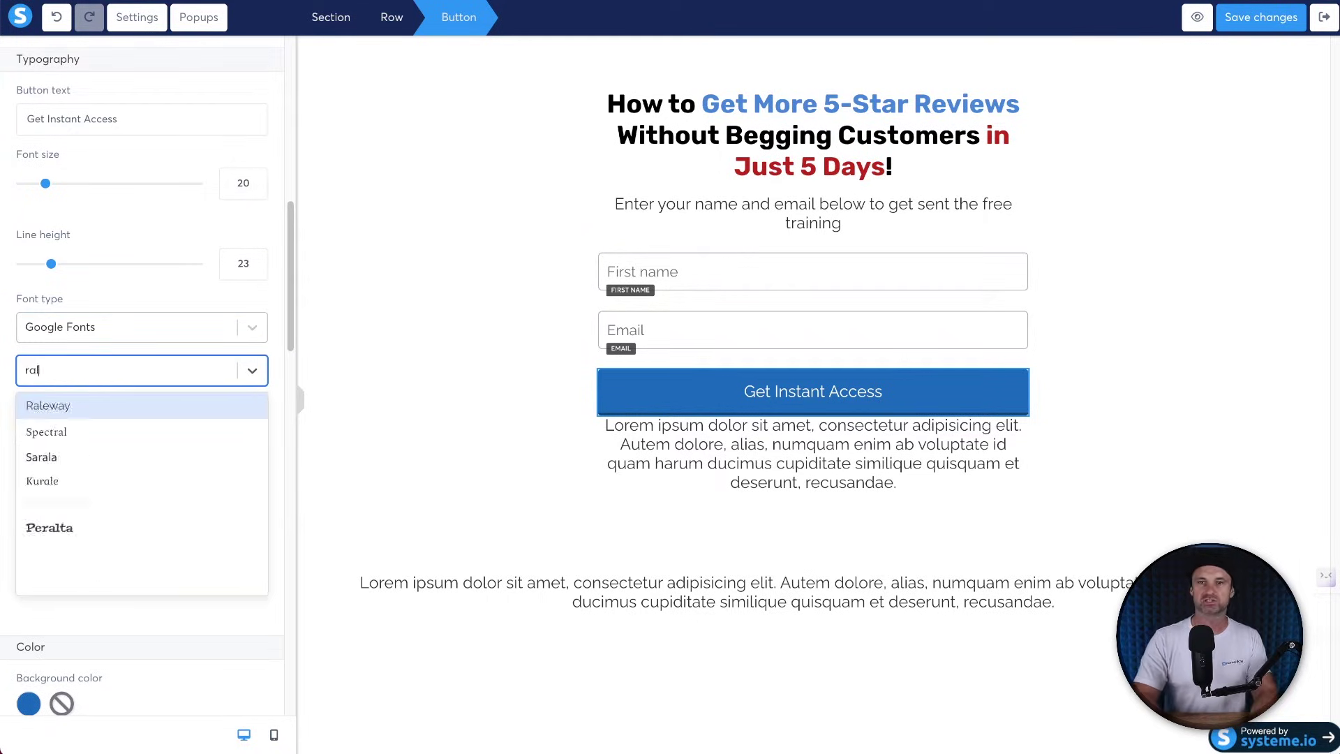
left_click(86, 407)
left_click(81, 436)
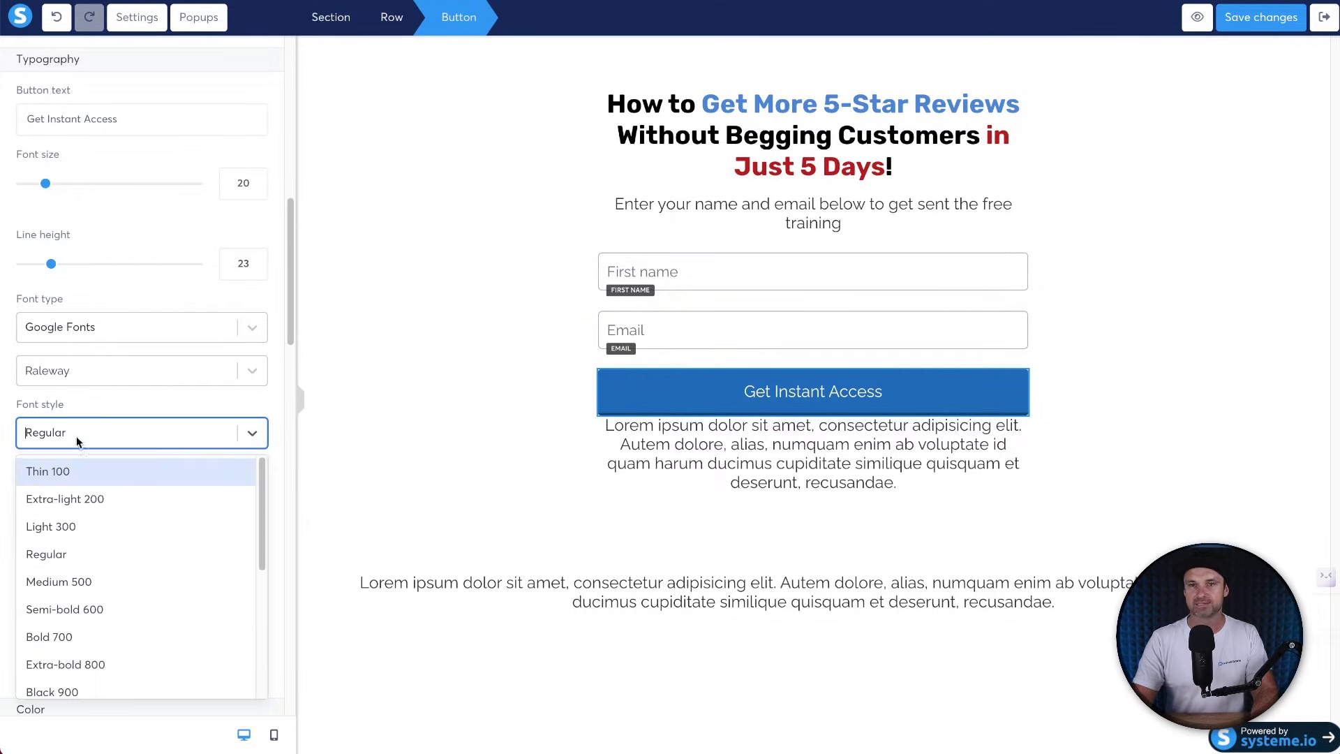
left_click(90, 644)
Clear the button's bottom border colour.
scroll(148, 446, "down", 7)
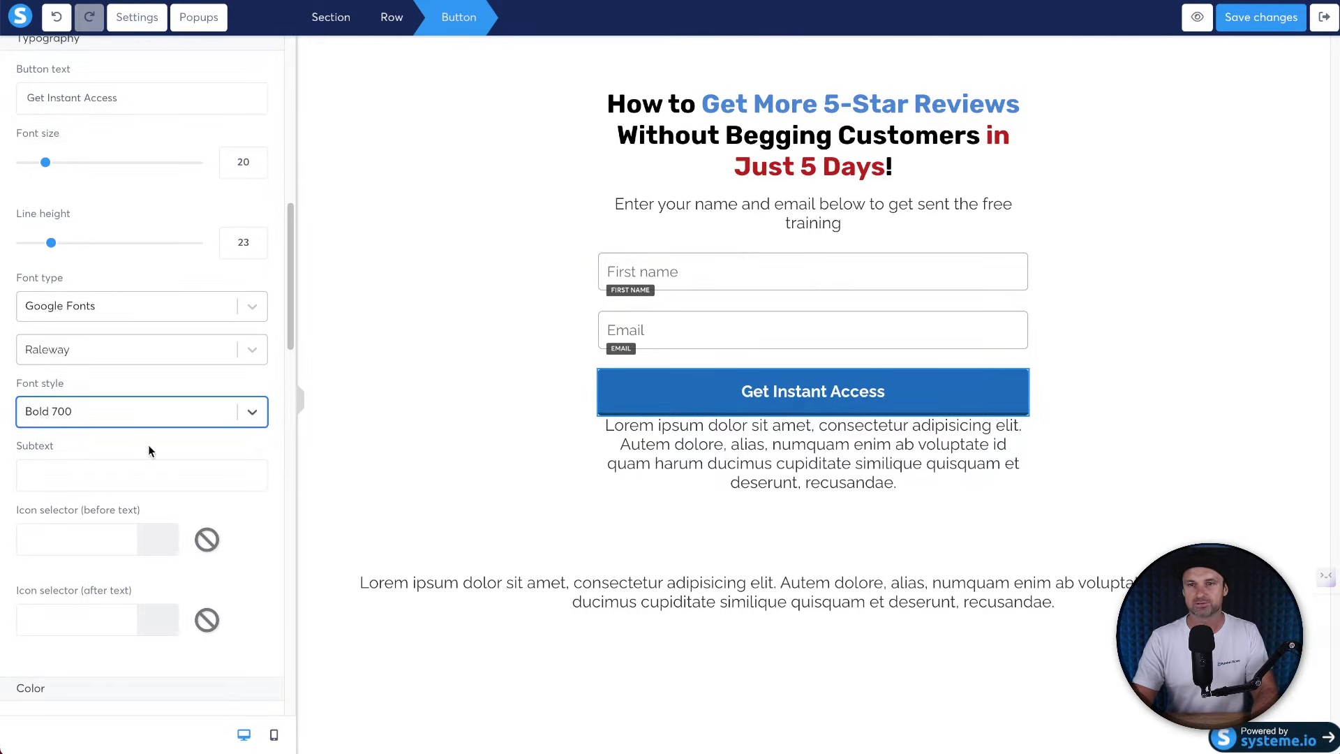
scroll(111, 463, "down", 5)
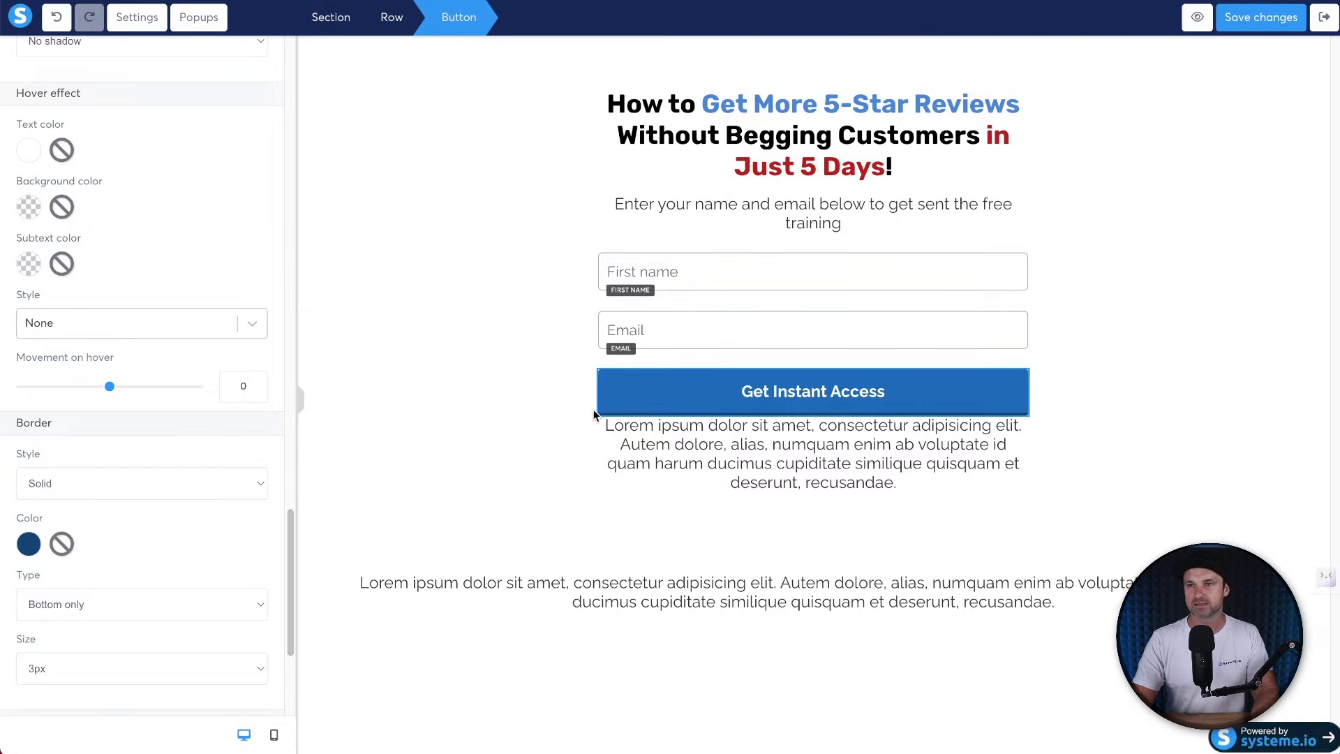
left_click(64, 543)
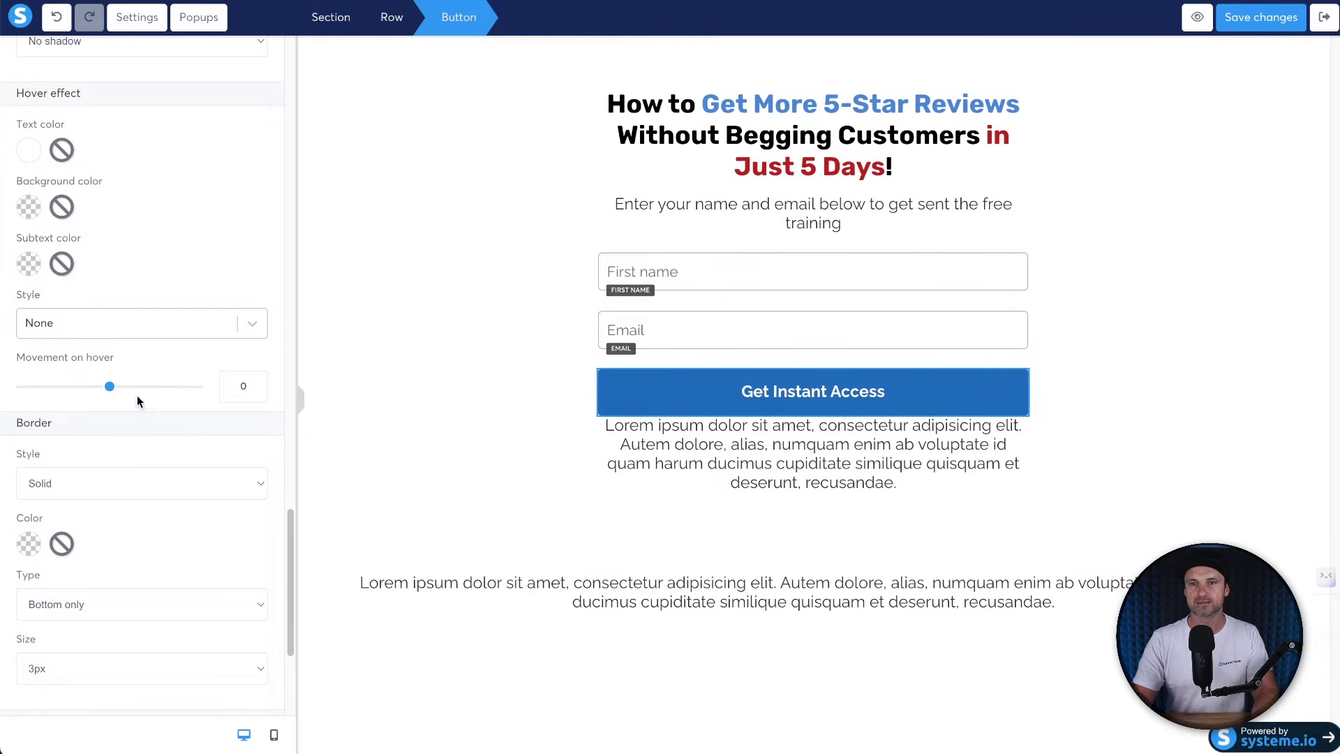
scroll(154, 475, "down", 4)
scroll(155, 474, "up", 7)
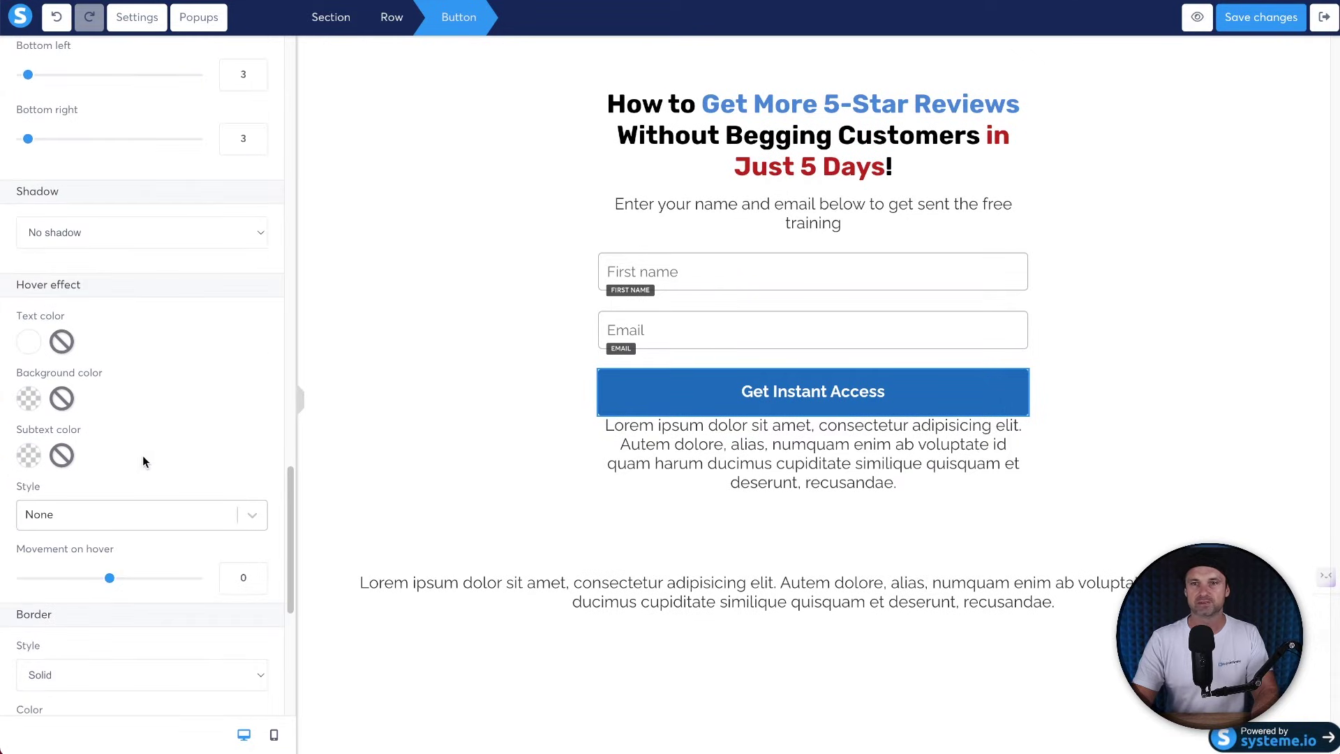
Give the button a Mid shadow.
left_click(125, 241)
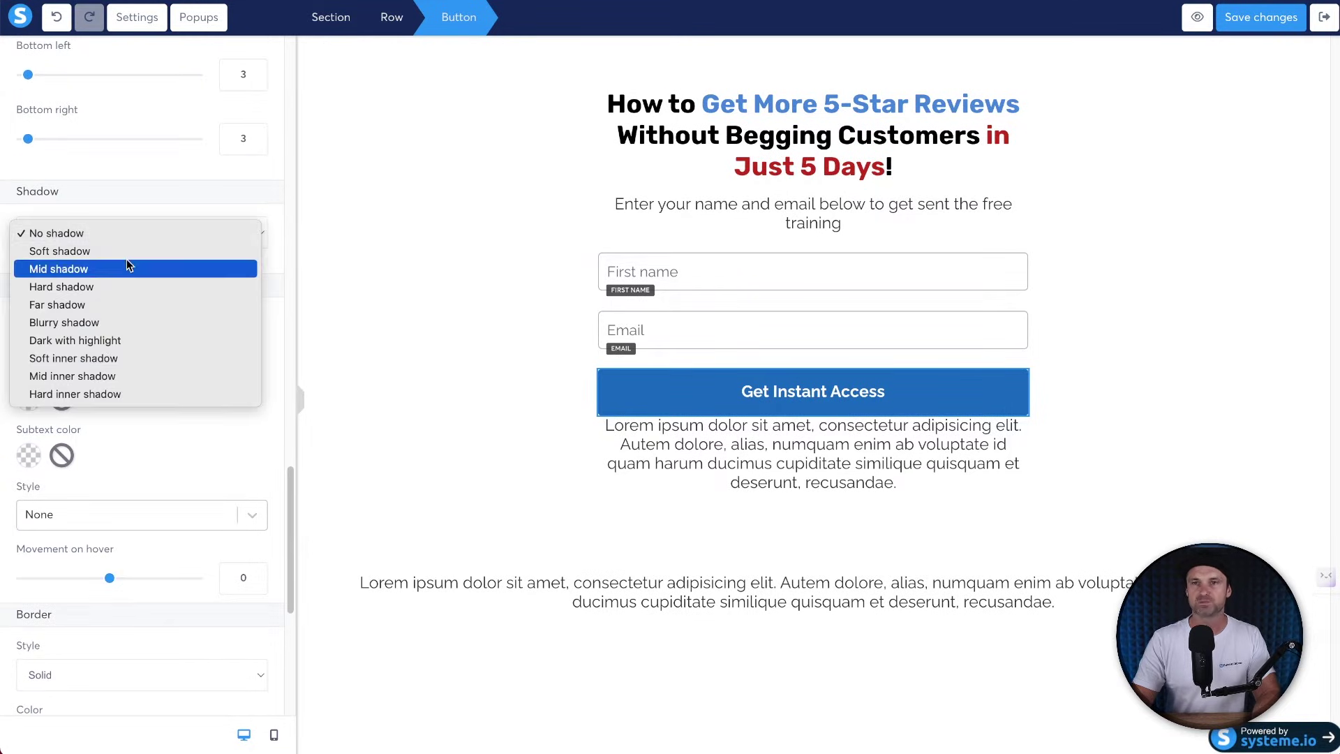
left_click(47, 192)
left_click(57, 233)
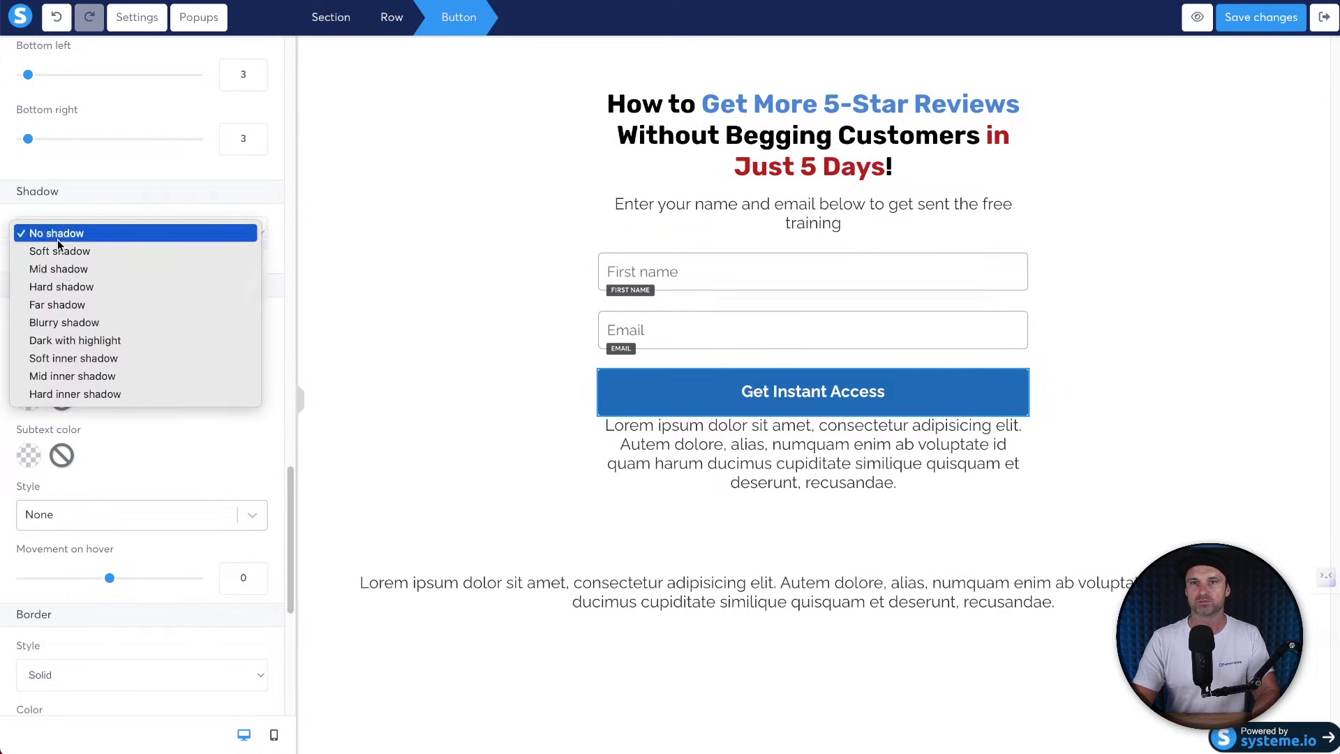
left_click(83, 266)
left_click(1057, 477)
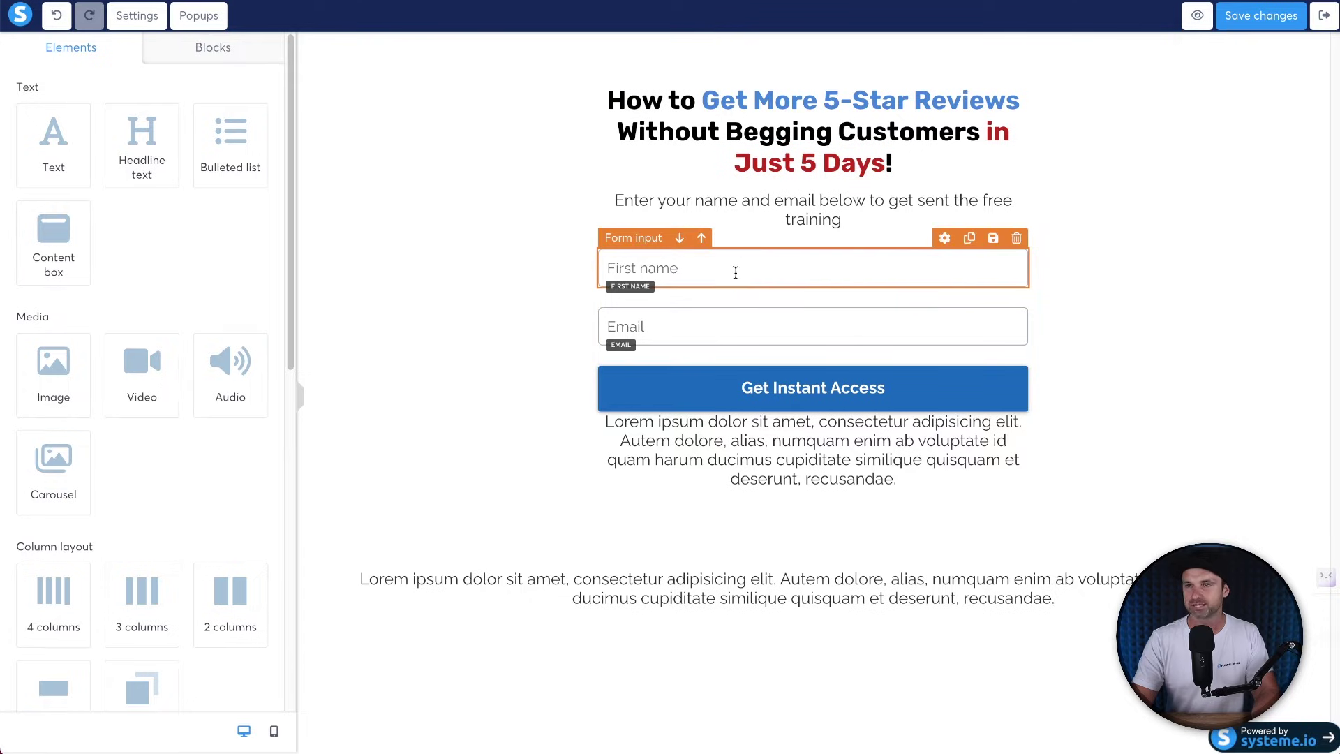
Set the top margin of the First name and Email fields to 15.
left_click(839, 240)
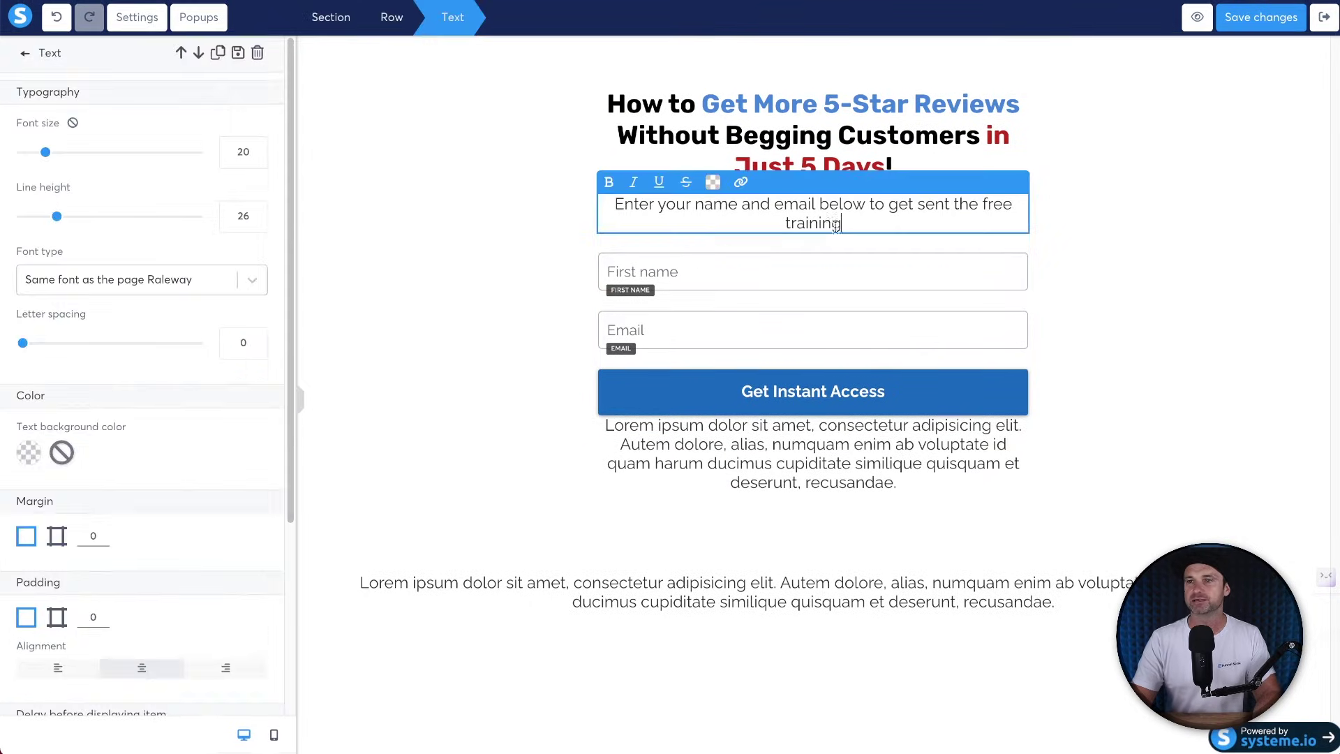
scroll(269, 401, "down", 6)
left_click(701, 268)
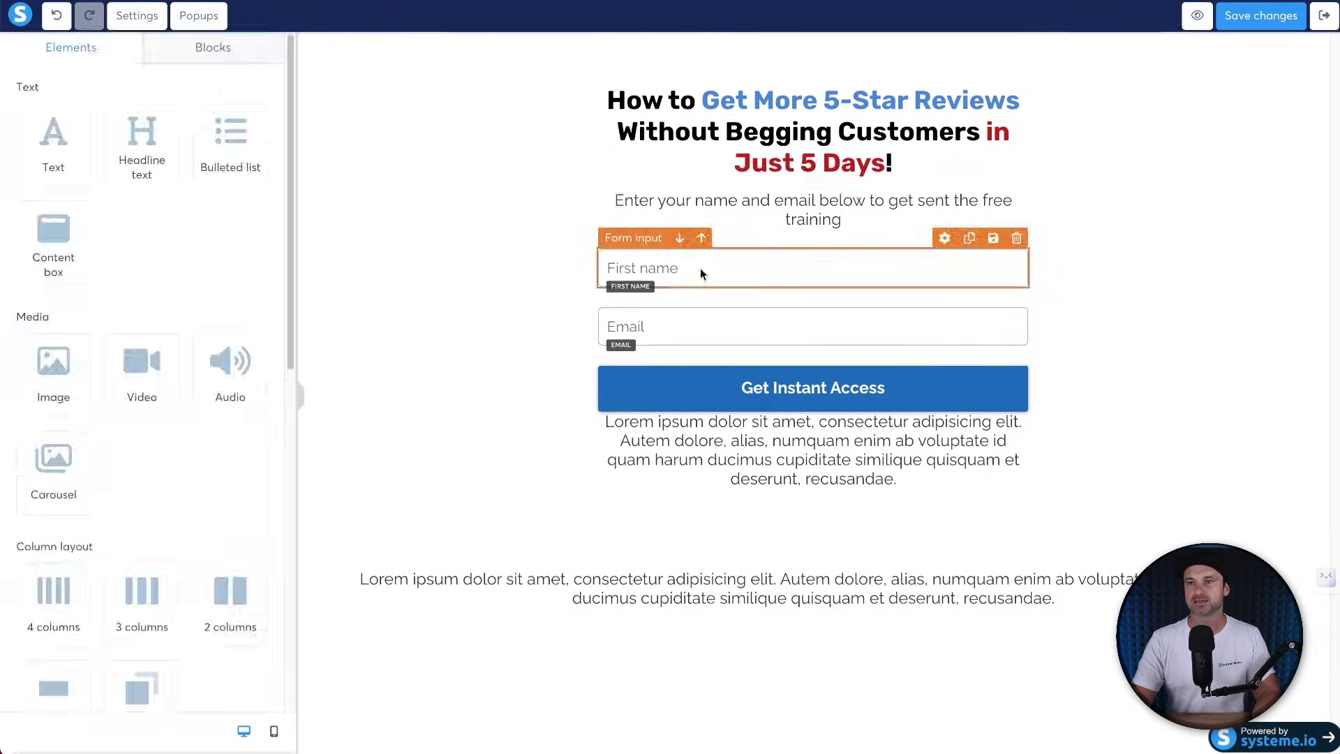
scroll(245, 506, "down", 5)
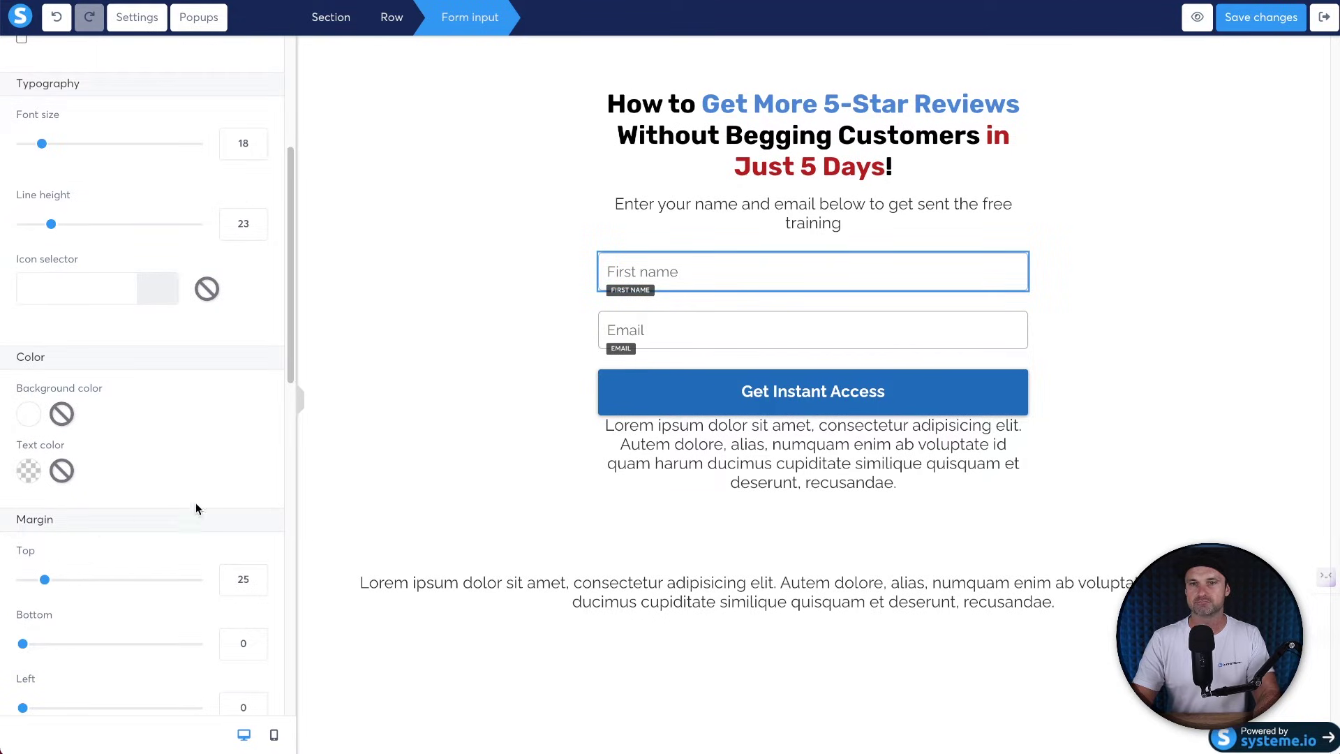
scroll(143, 523, "down", 3)
scroll(142, 523, "down", 1)
double_click(240, 305)
type("15")
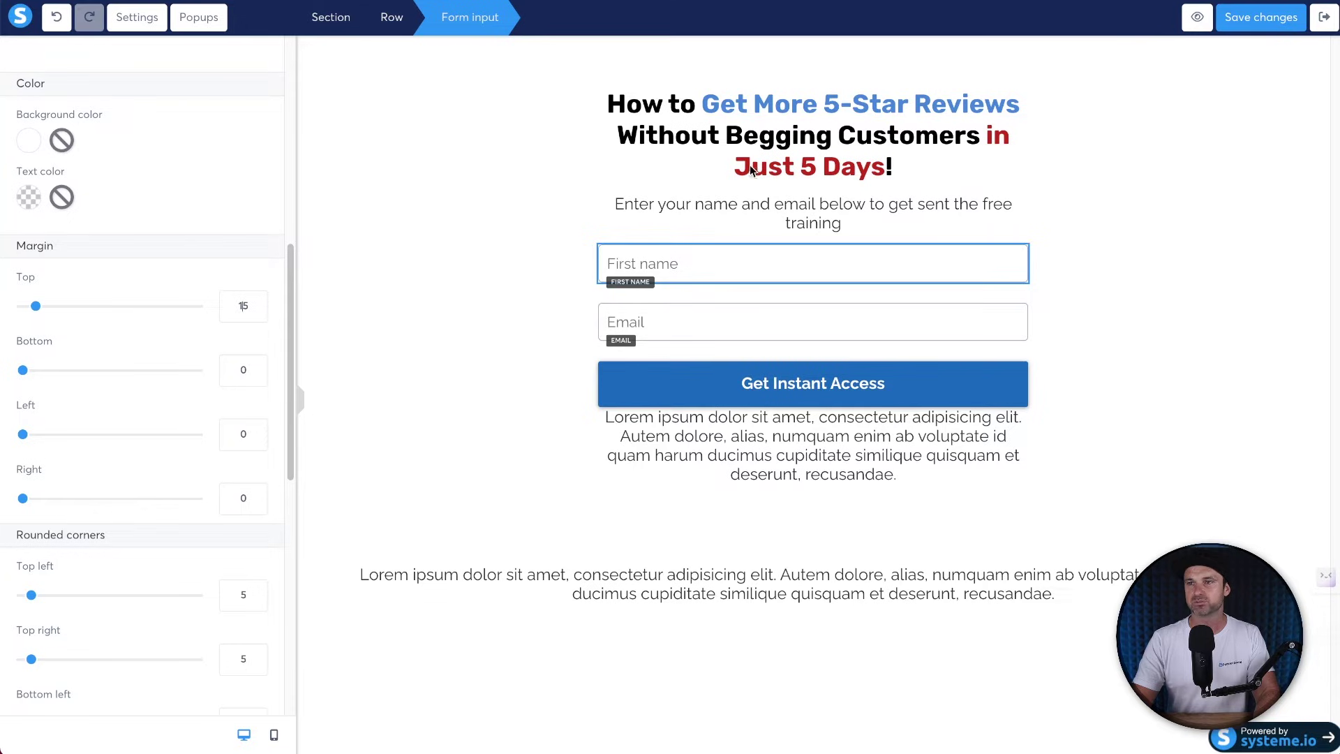
left_click(698, 320)
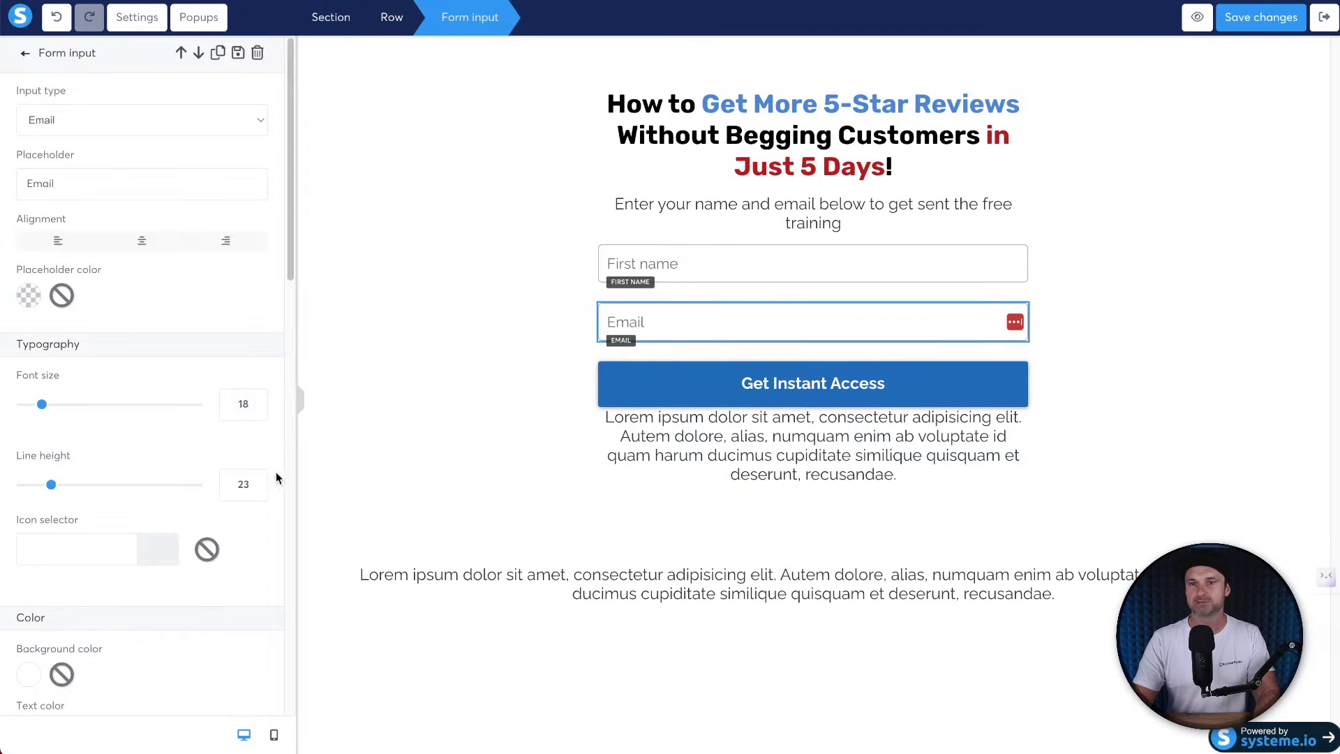
scroll(241, 500, "down", 4)
double_click(237, 555)
type("15")
Set the button's top margin to 10.
left_click(726, 375)
left_click(726, 374)
scroll(218, 475, "down", 1)
double_click(241, 500)
type("10")
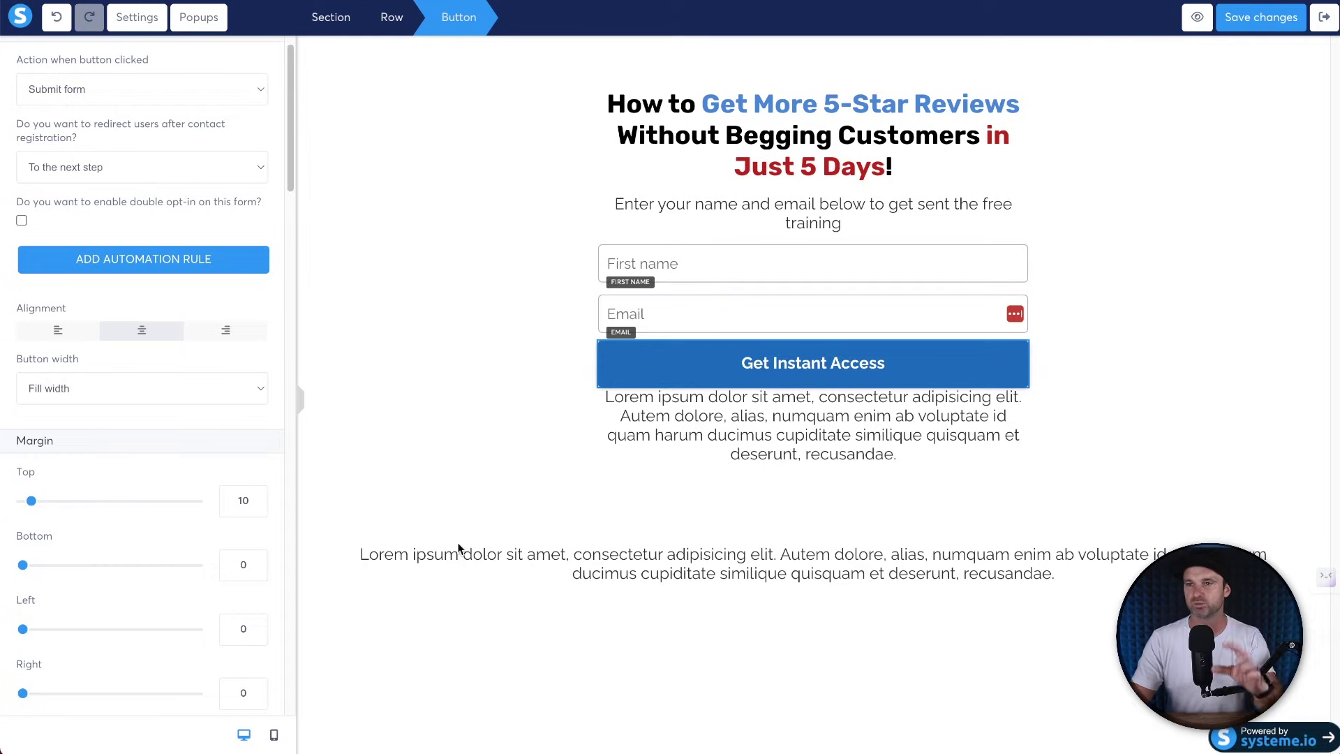
Select and clear the lorem ipsum paragraph under the button.
left_click(829, 418)
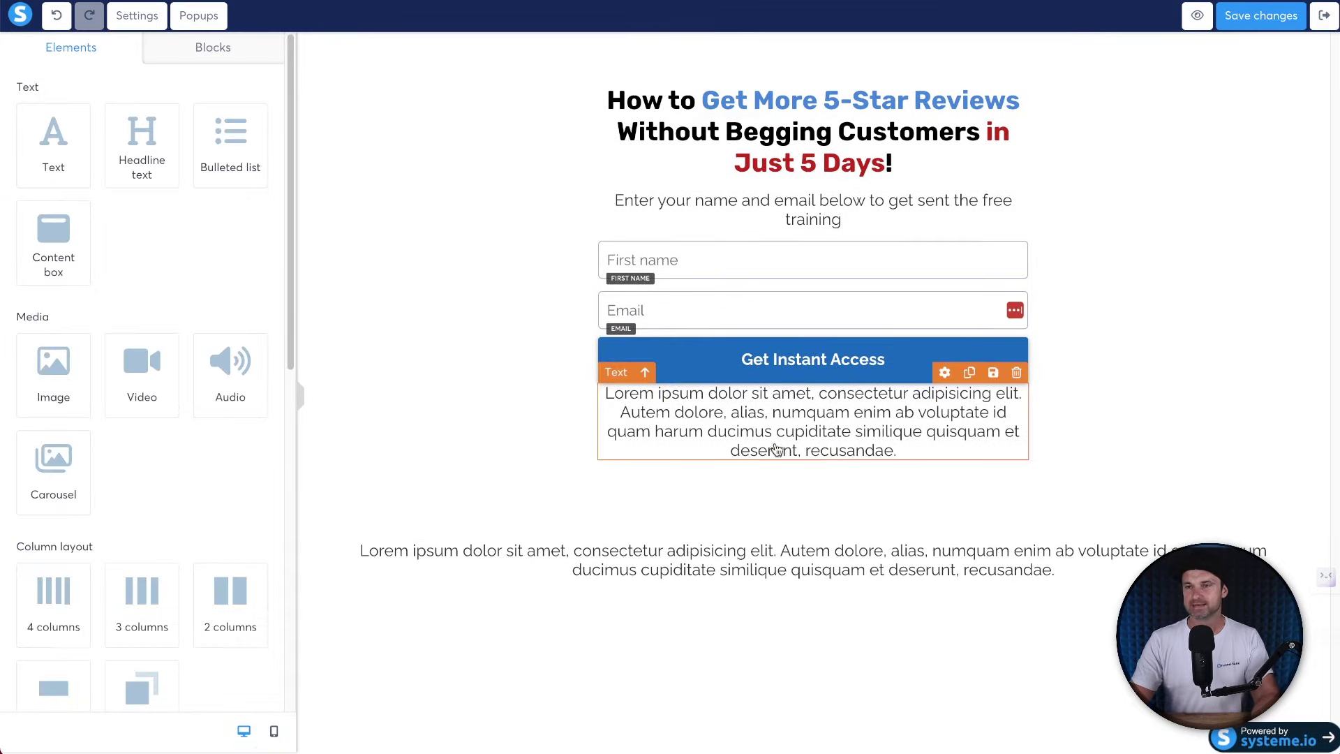
left_click(941, 448)
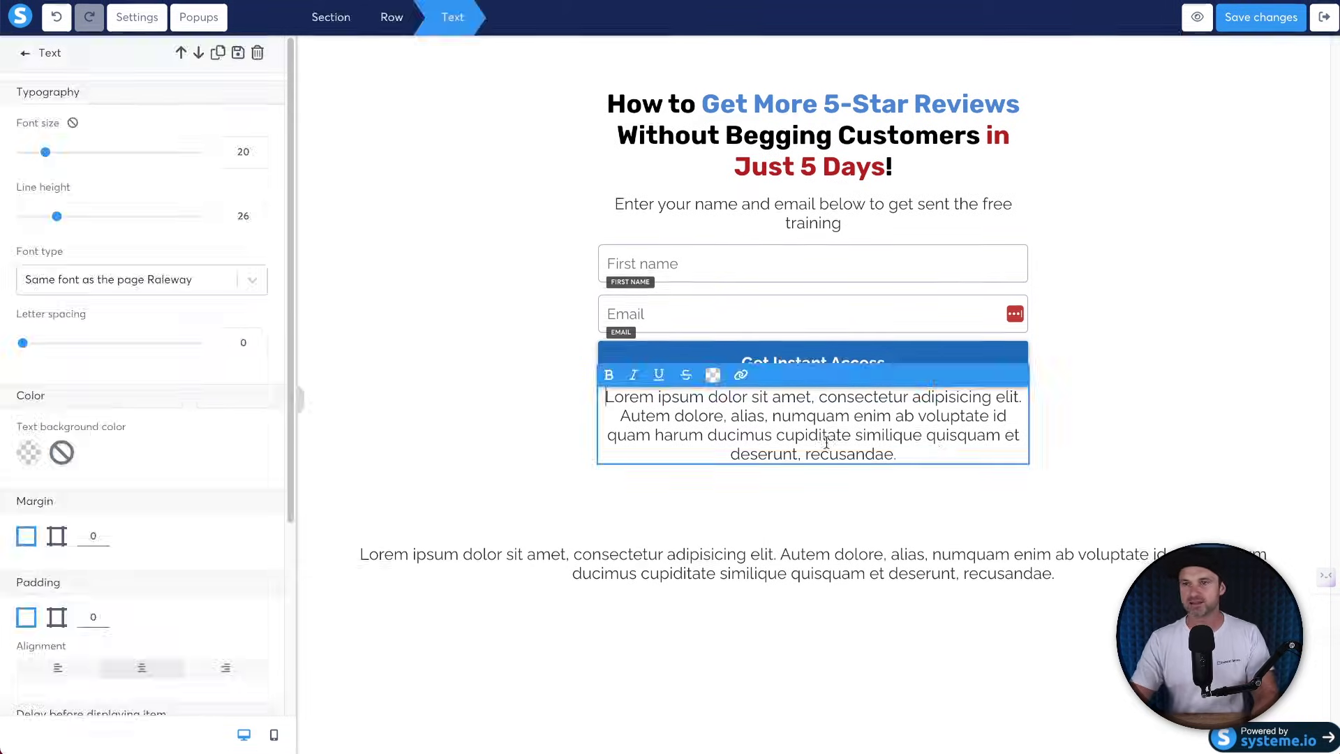
double_click(864, 452)
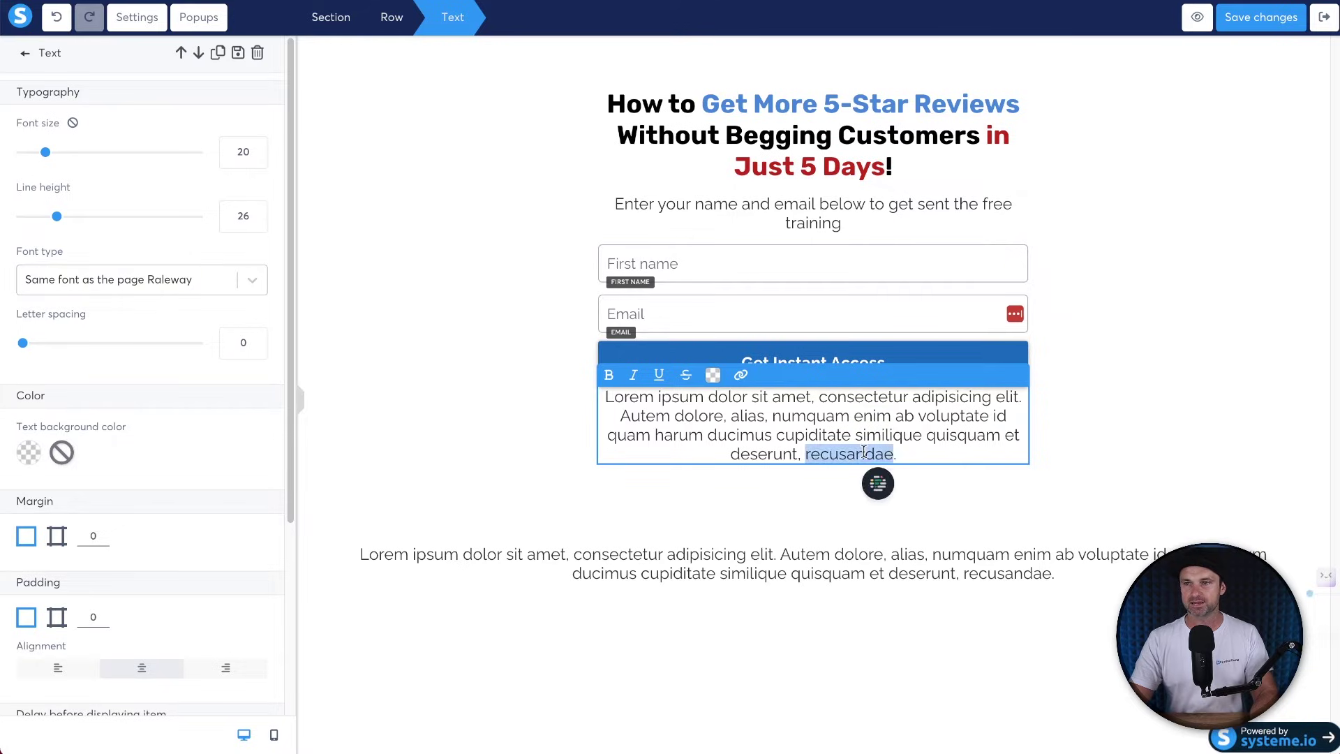
triple_click(859, 413)
key("BackSpace")
Write 'Your information is safe, you can unsubscribe at anytime.' as the line under the button.
type("You can subs")
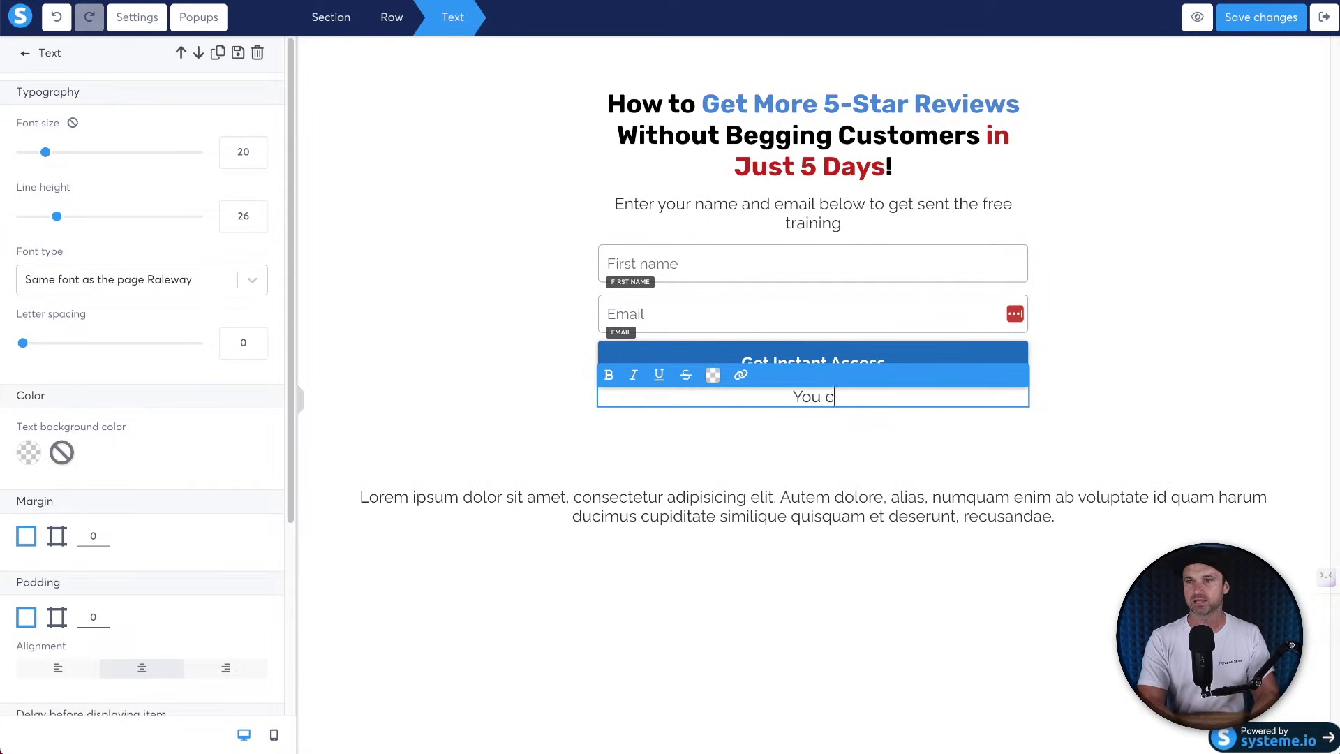
key("BackSpace")
key("BackSpace")
key("BackSpace")
key("BackSpace")
type("unsub")
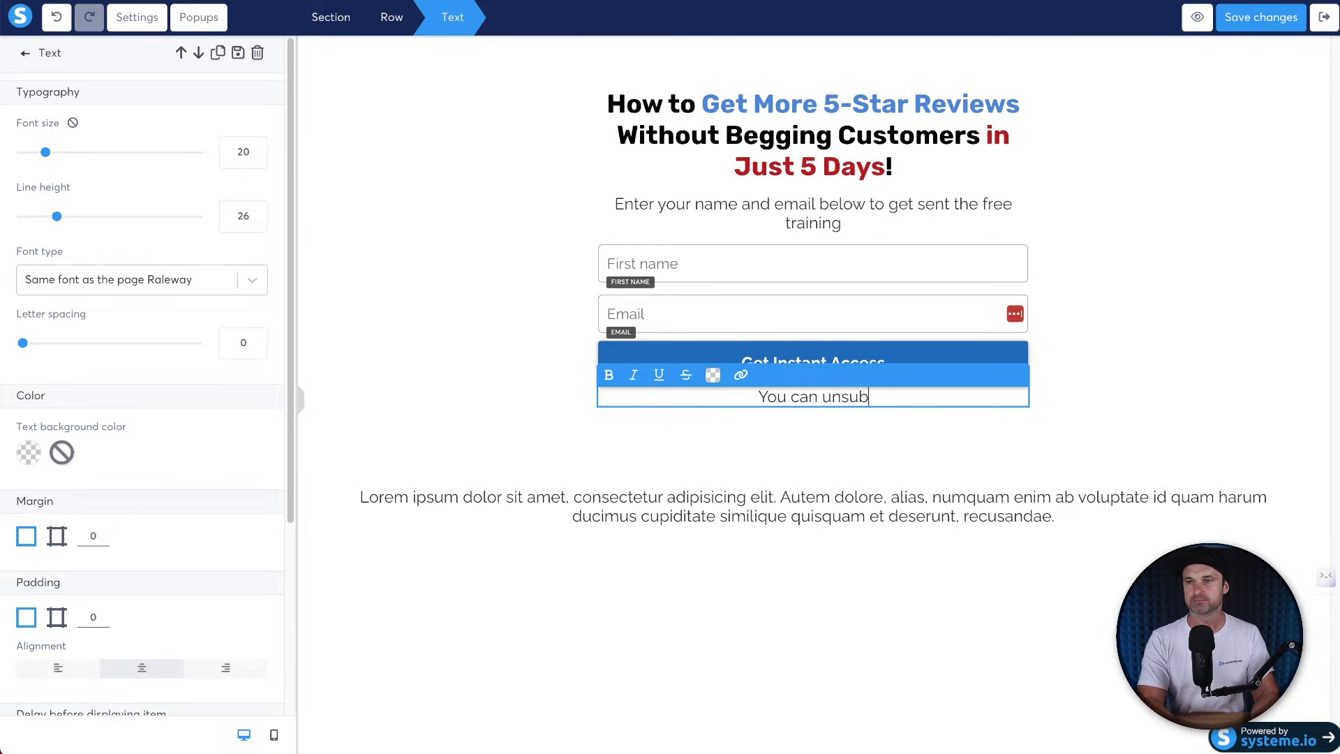
type("scribe at anytime.")
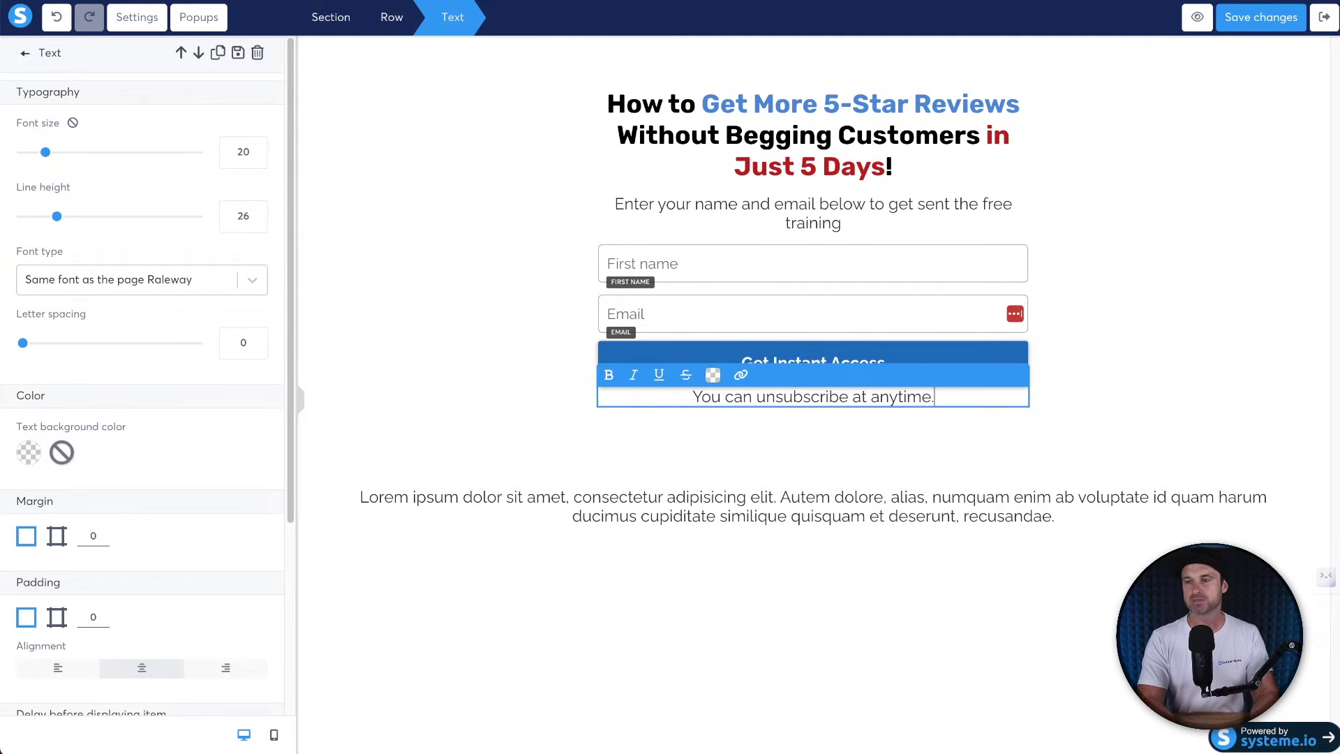
type("Your information is safe")
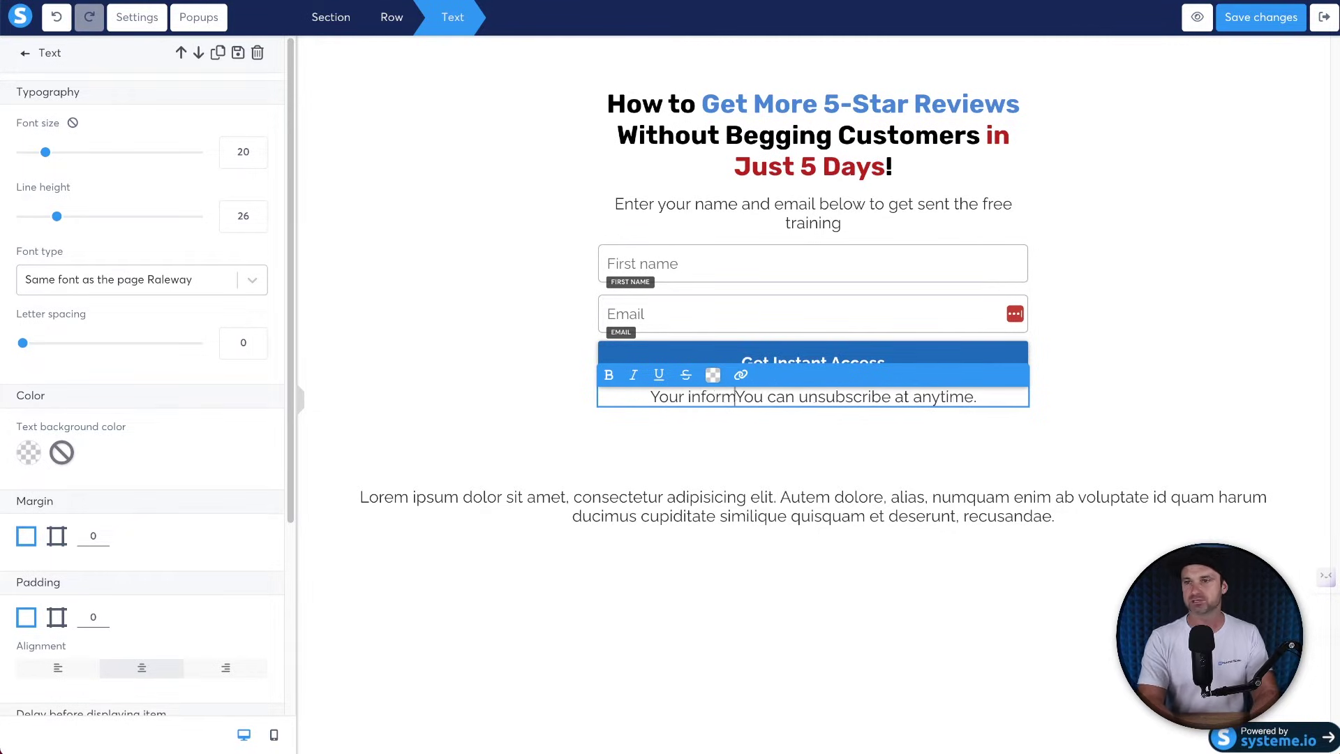
type(".")
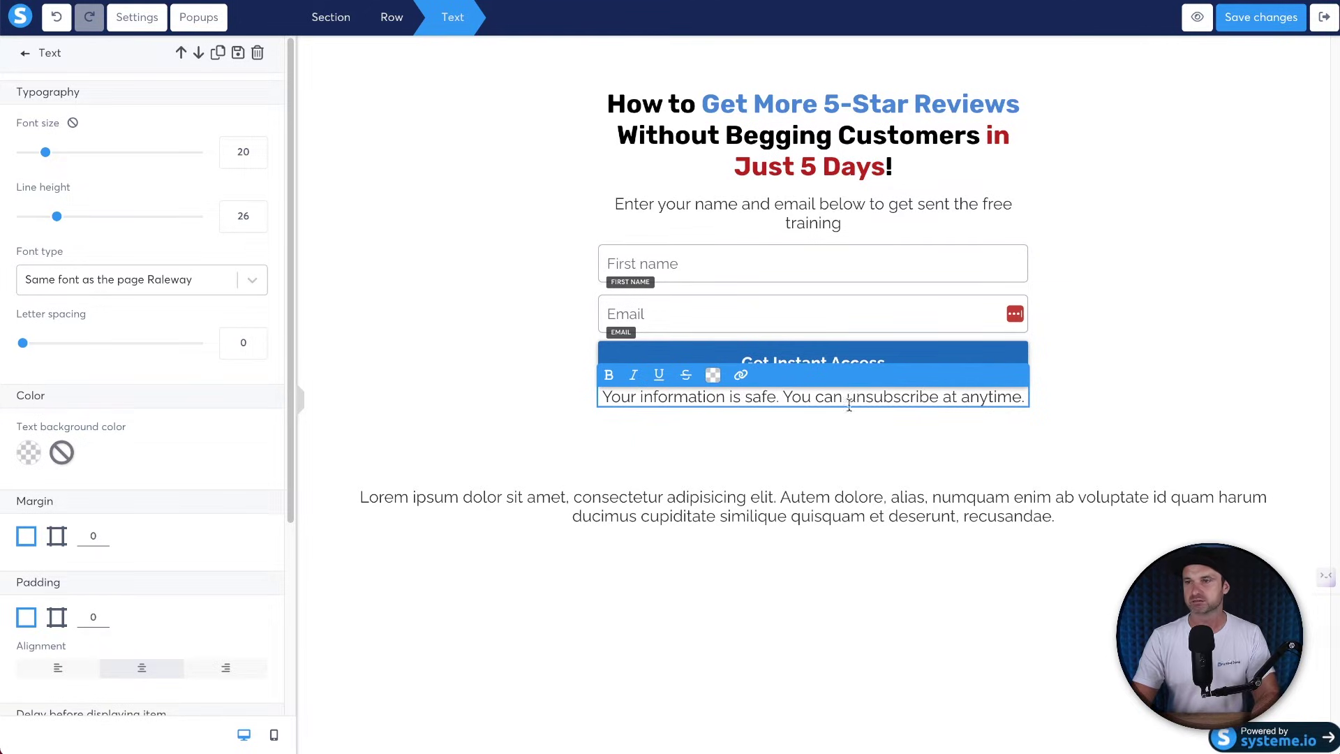
key("BackSpace")
key("BackSpace")
type(",")
key("Delete")
type("y")
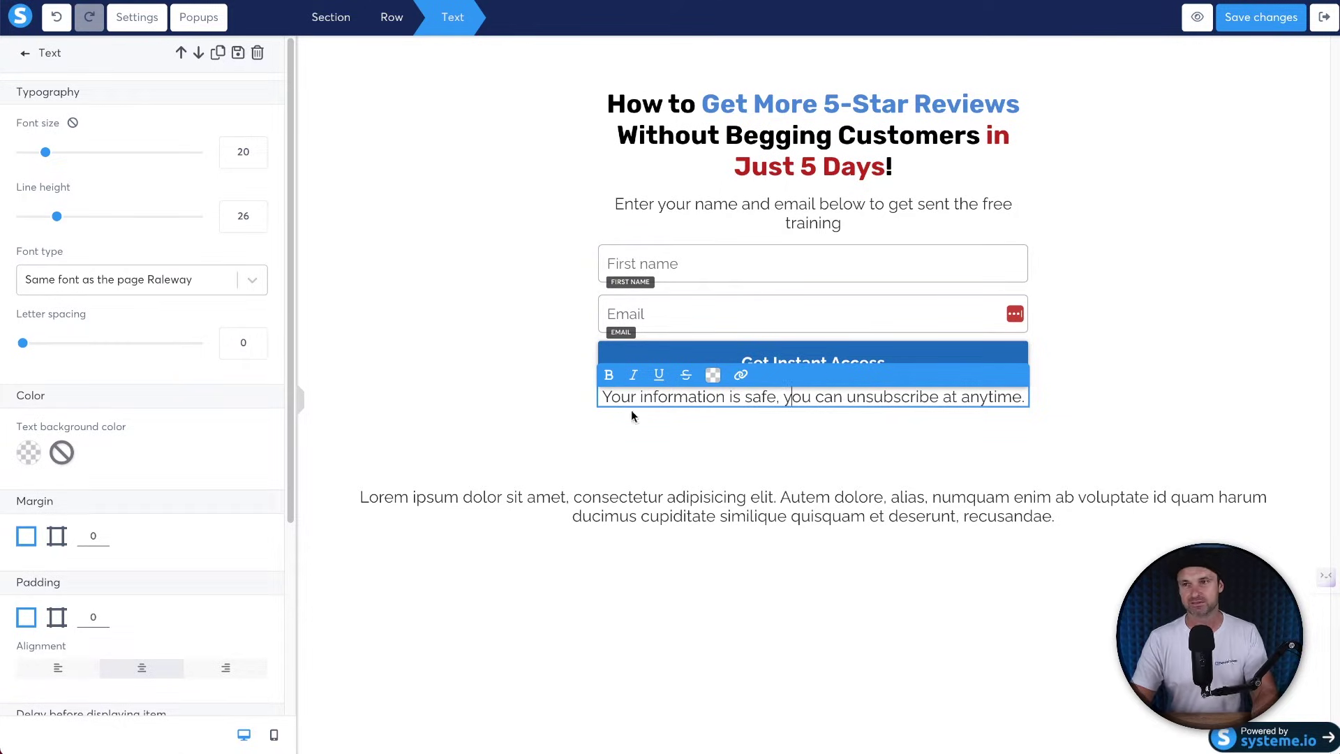
triple_click(649, 393)
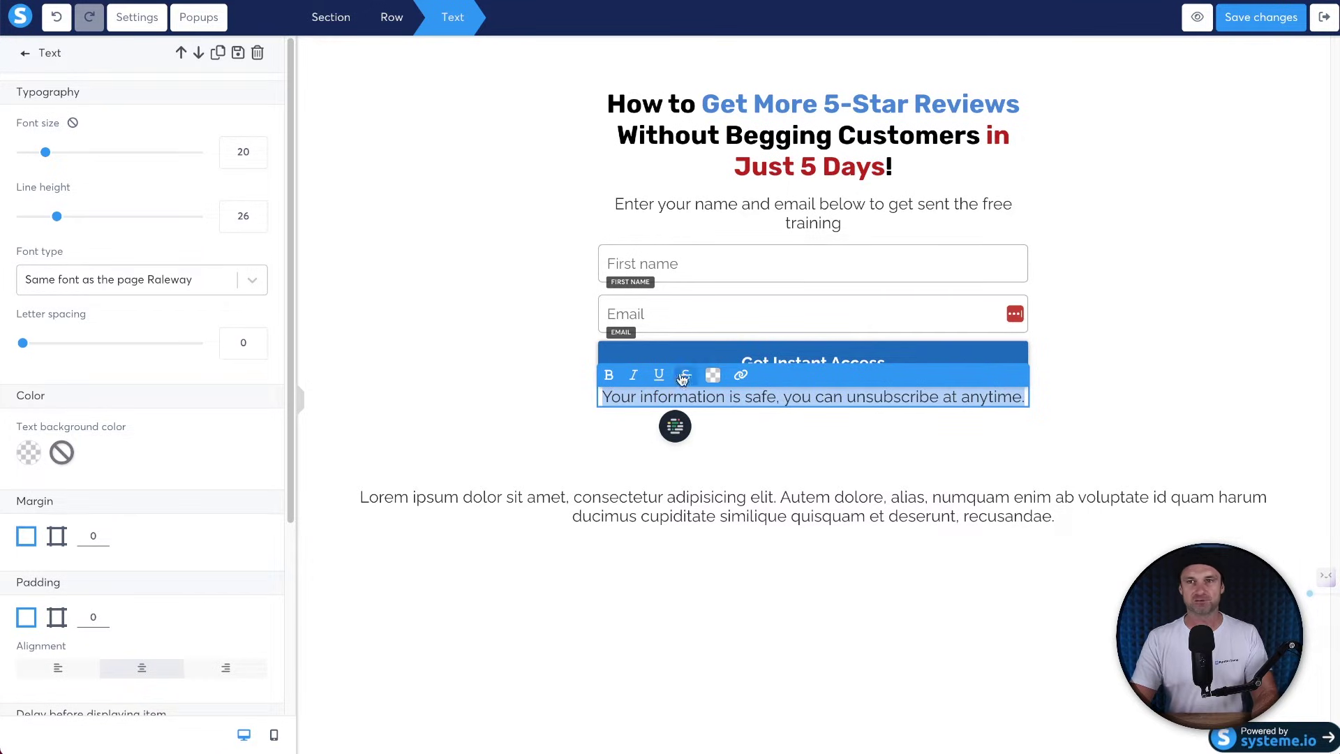
Select the reassurance line under the button and reduce its font size to 15.
left_click(622, 416)
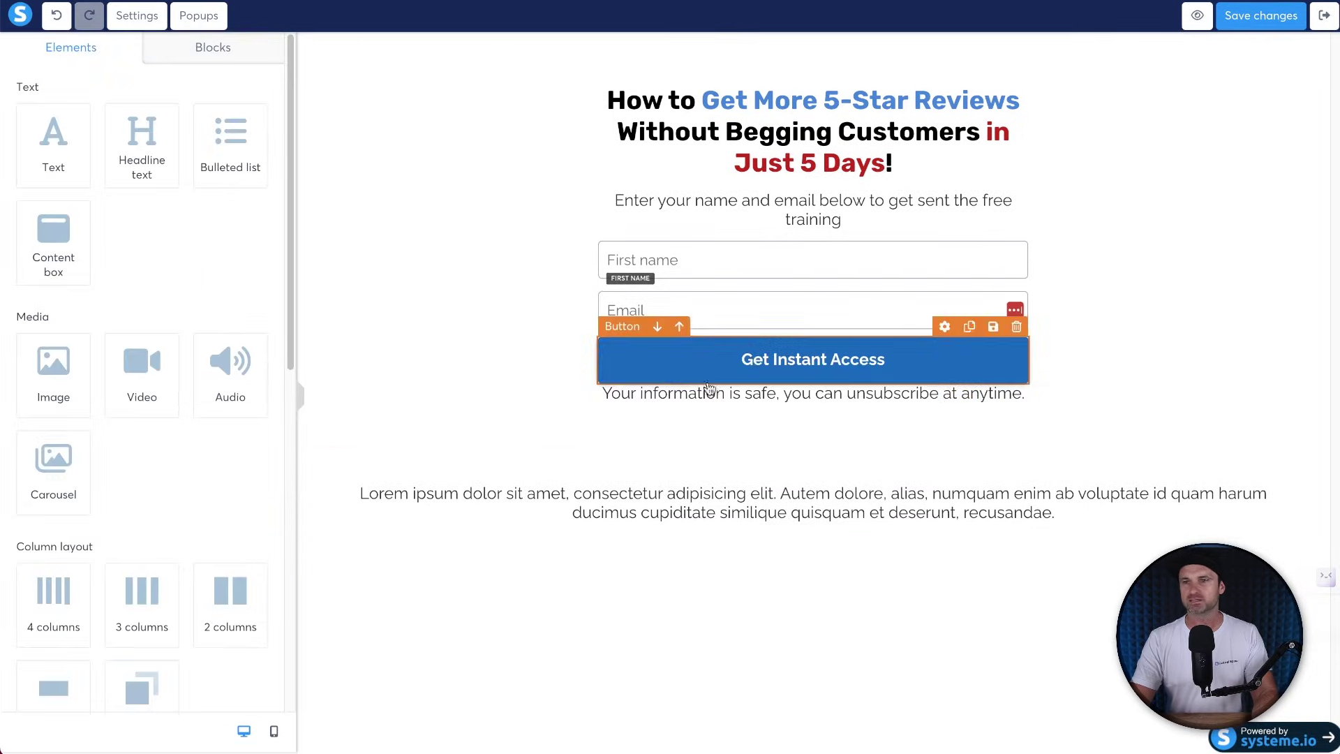
left_click(758, 394)
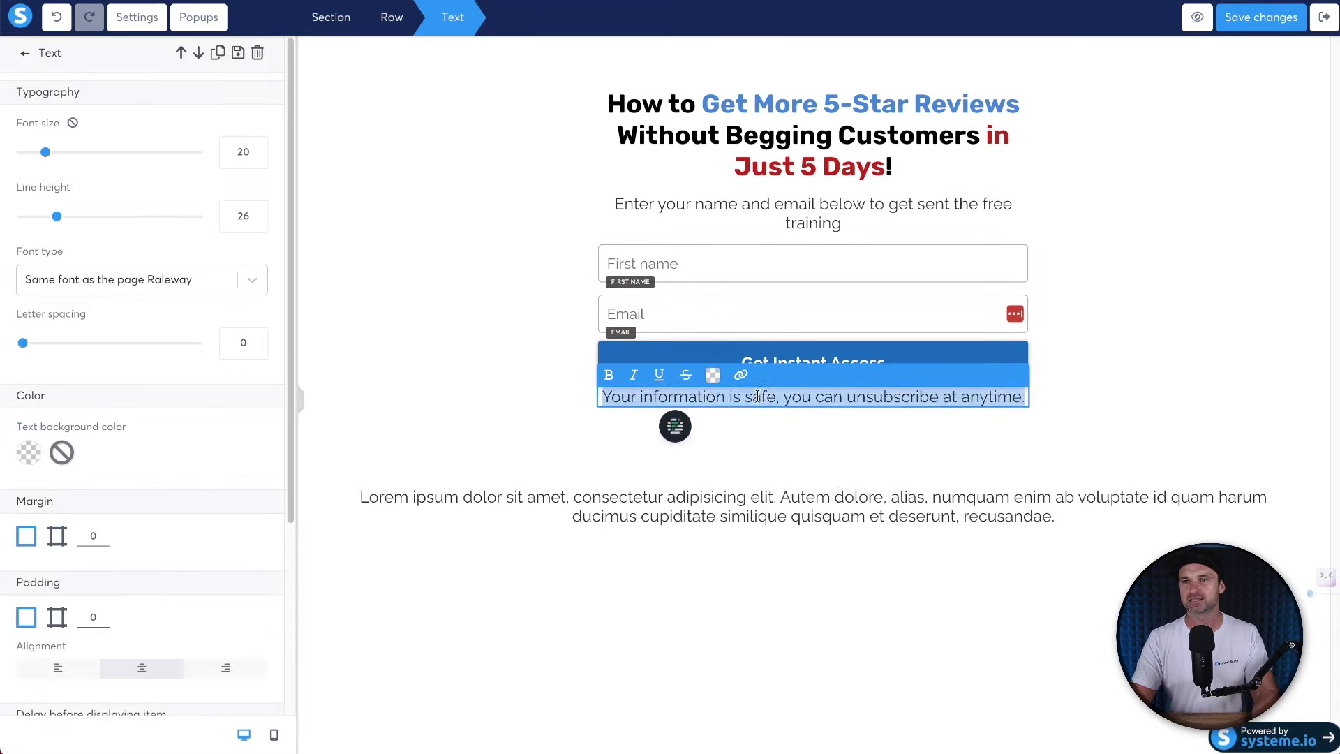
left_click(758, 394)
double_click(669, 394)
left_click(668, 394)
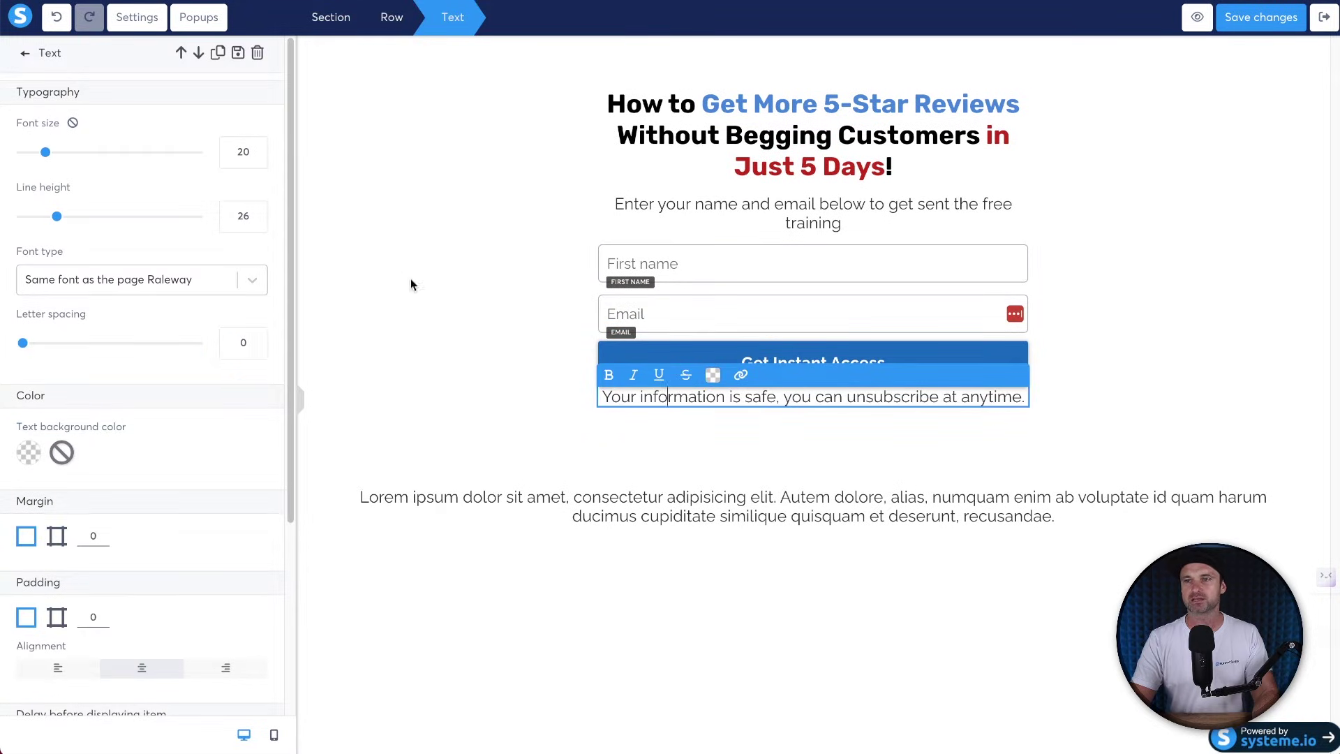
triple_click(682, 389)
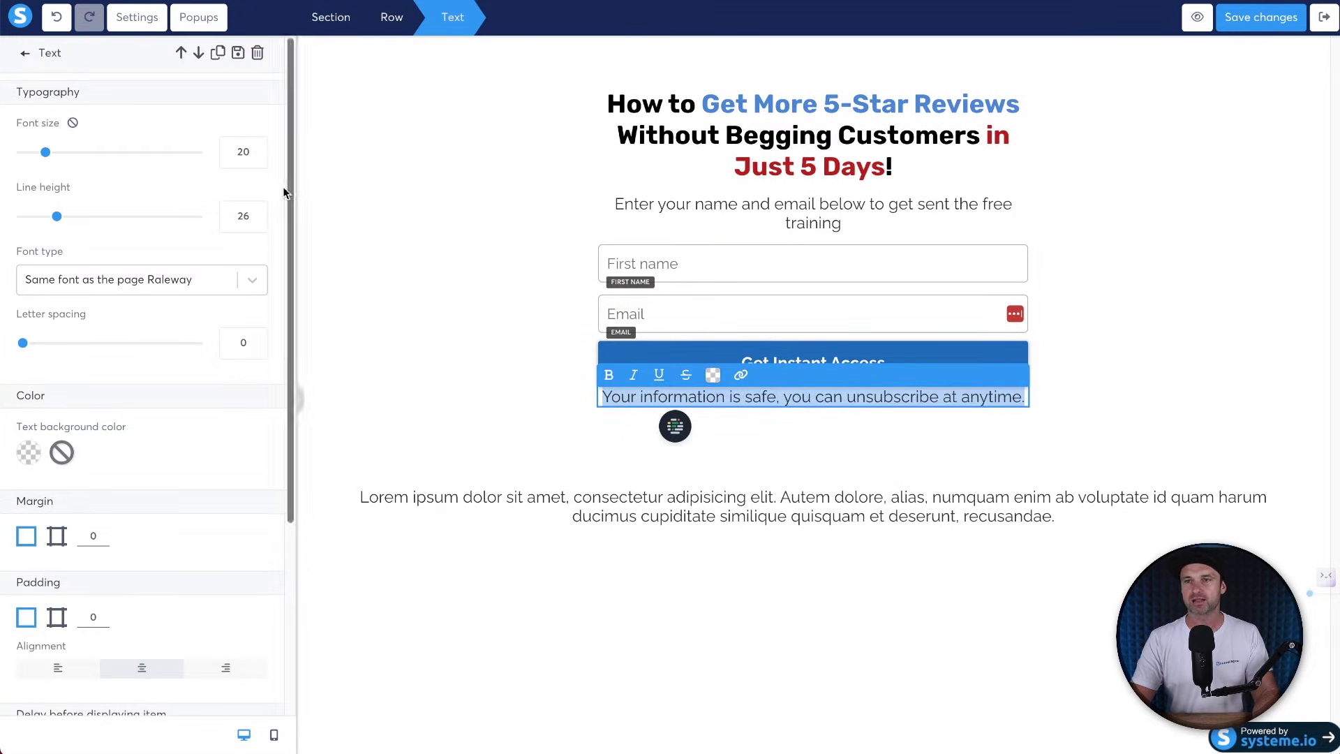
left_click(256, 161)
left_click(257, 161)
left_click(257, 162)
left_click(257, 161)
left_click(256, 161)
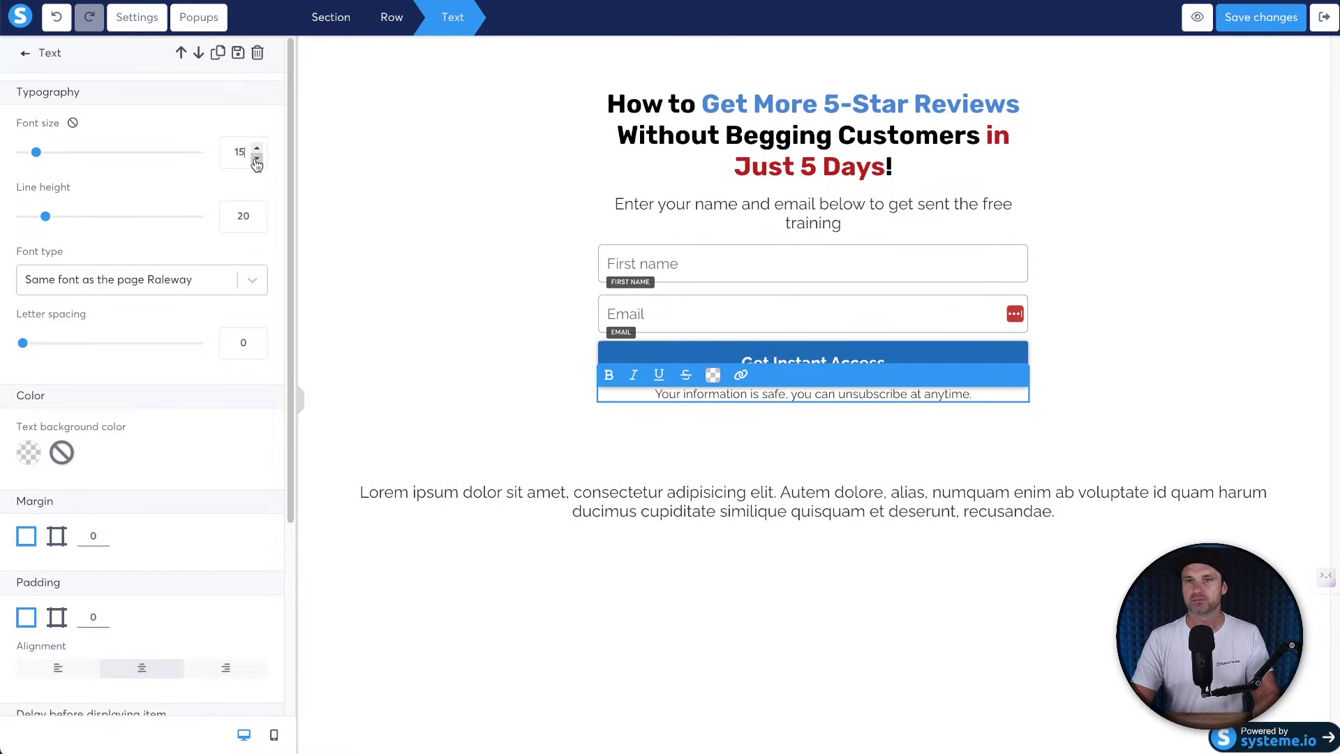
left_click(445, 392)
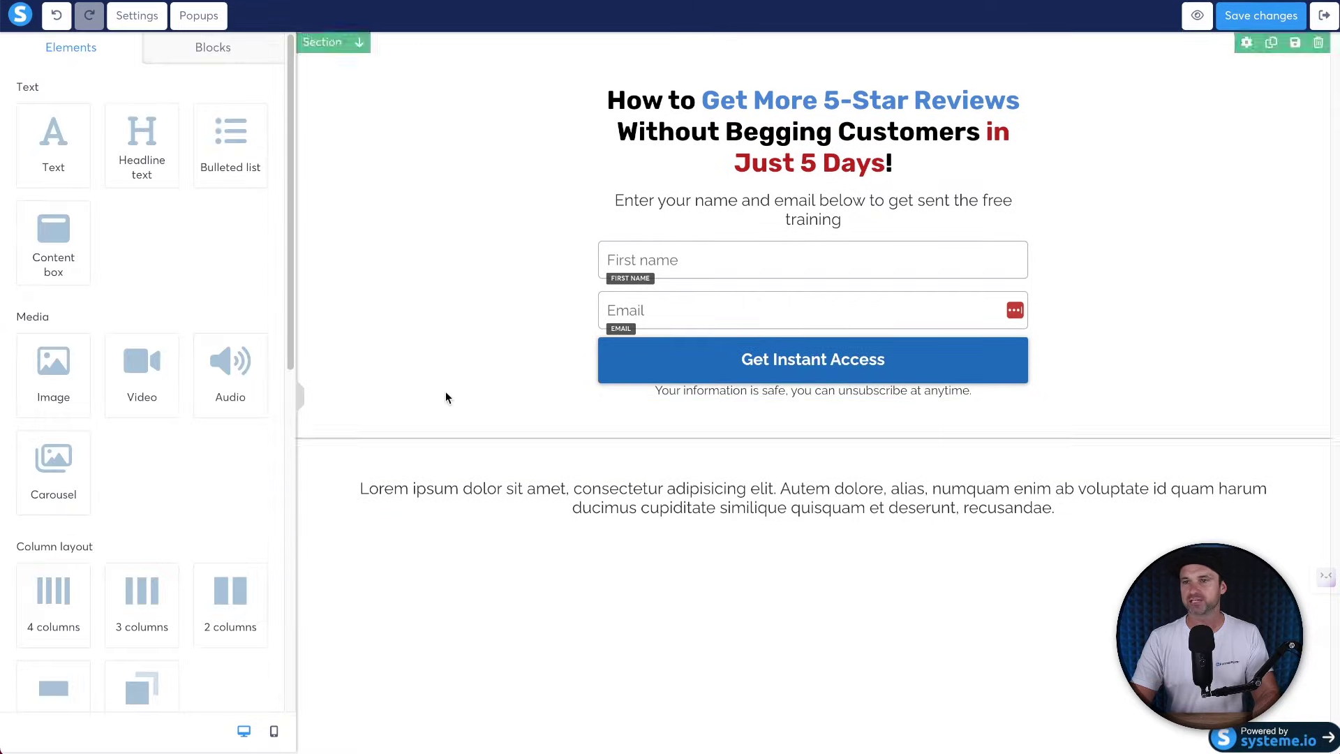
Give the reassurance line a top margin of 10.
triple_click(784, 395)
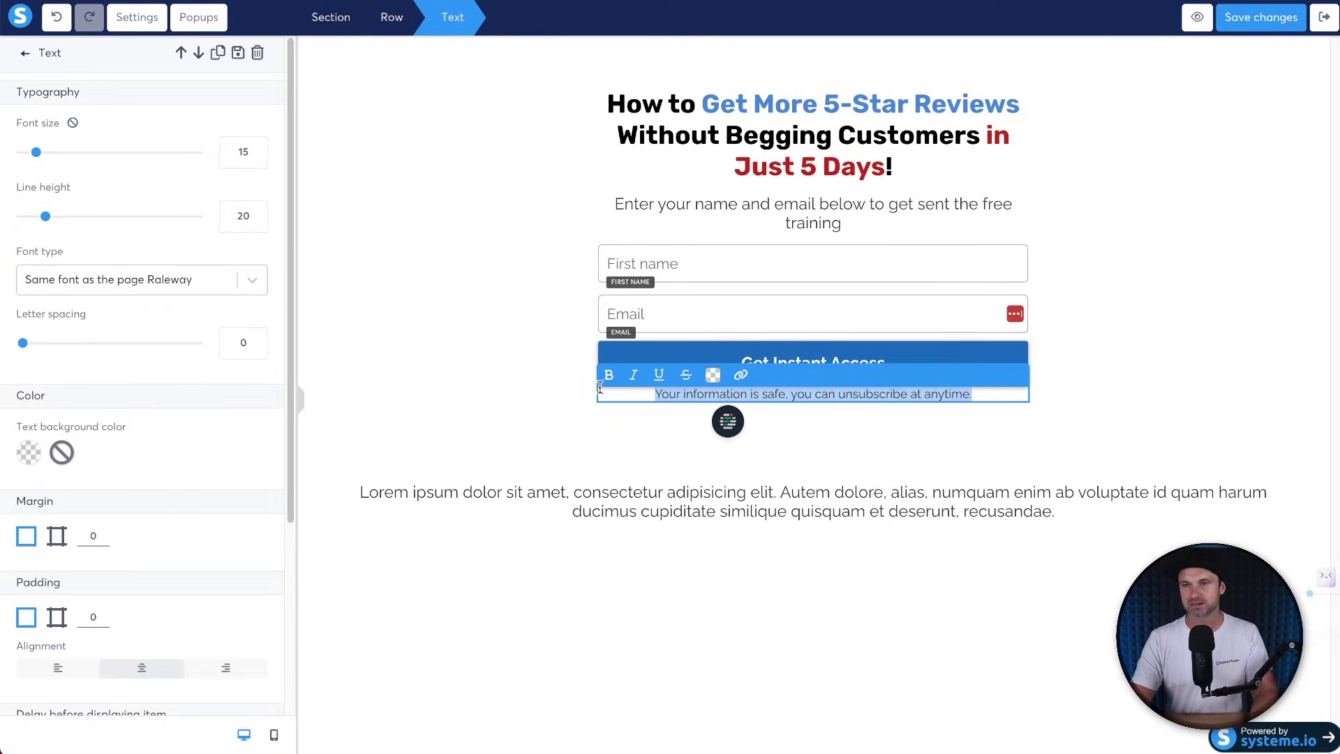
left_click(56, 536)
scroll(145, 553, "down", 3)
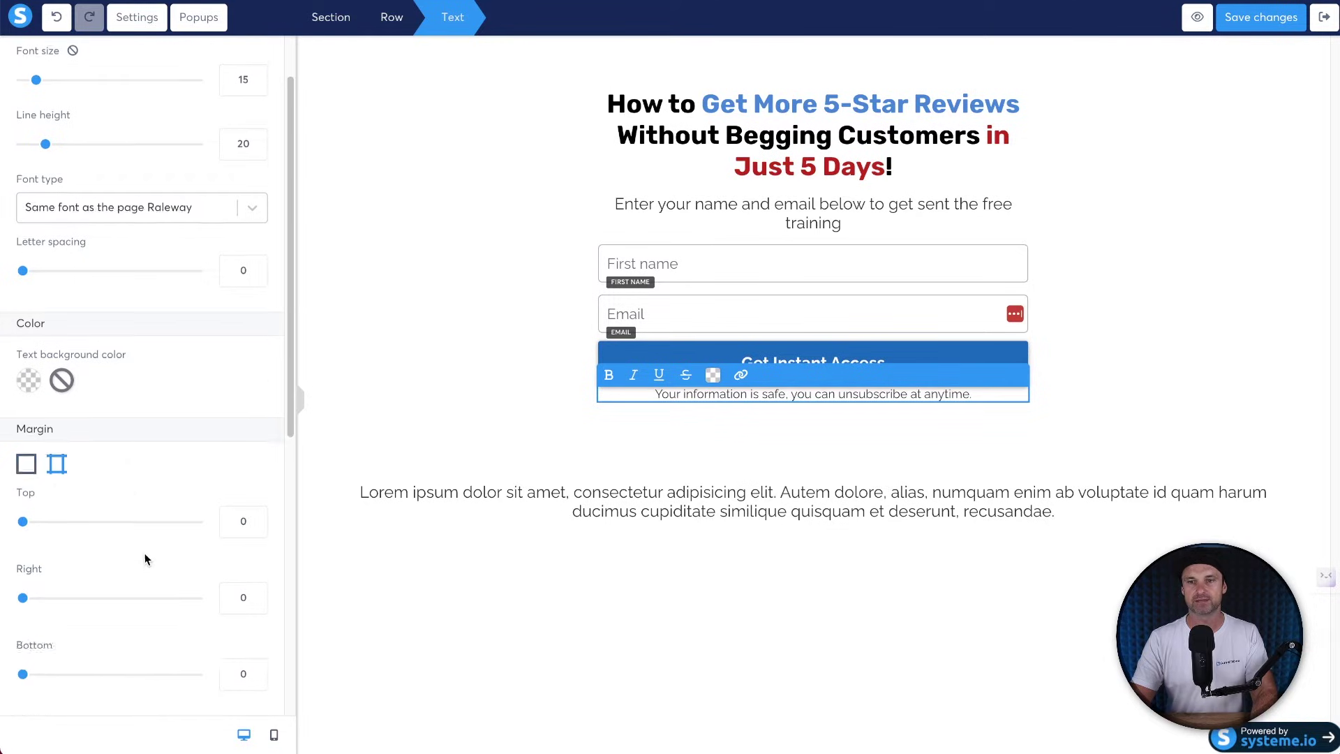
double_click(231, 398)
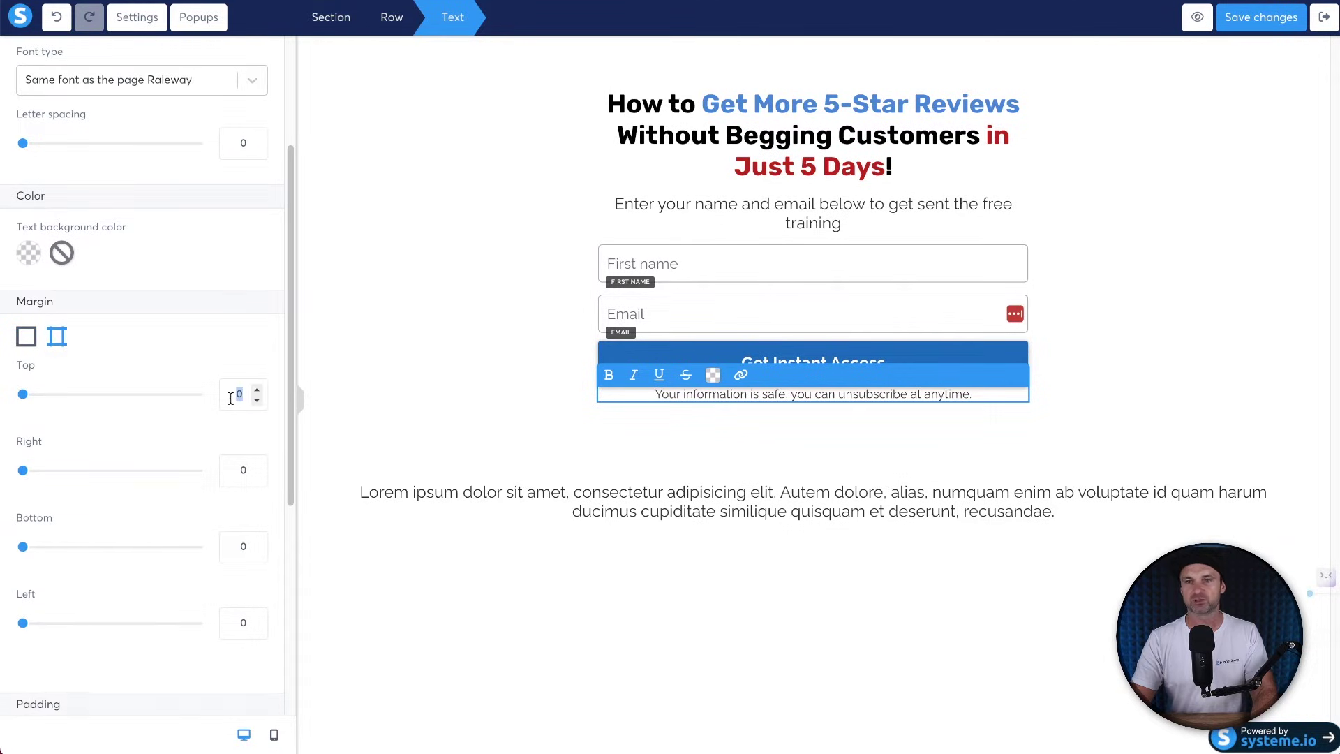
type("10")
left_click(483, 414)
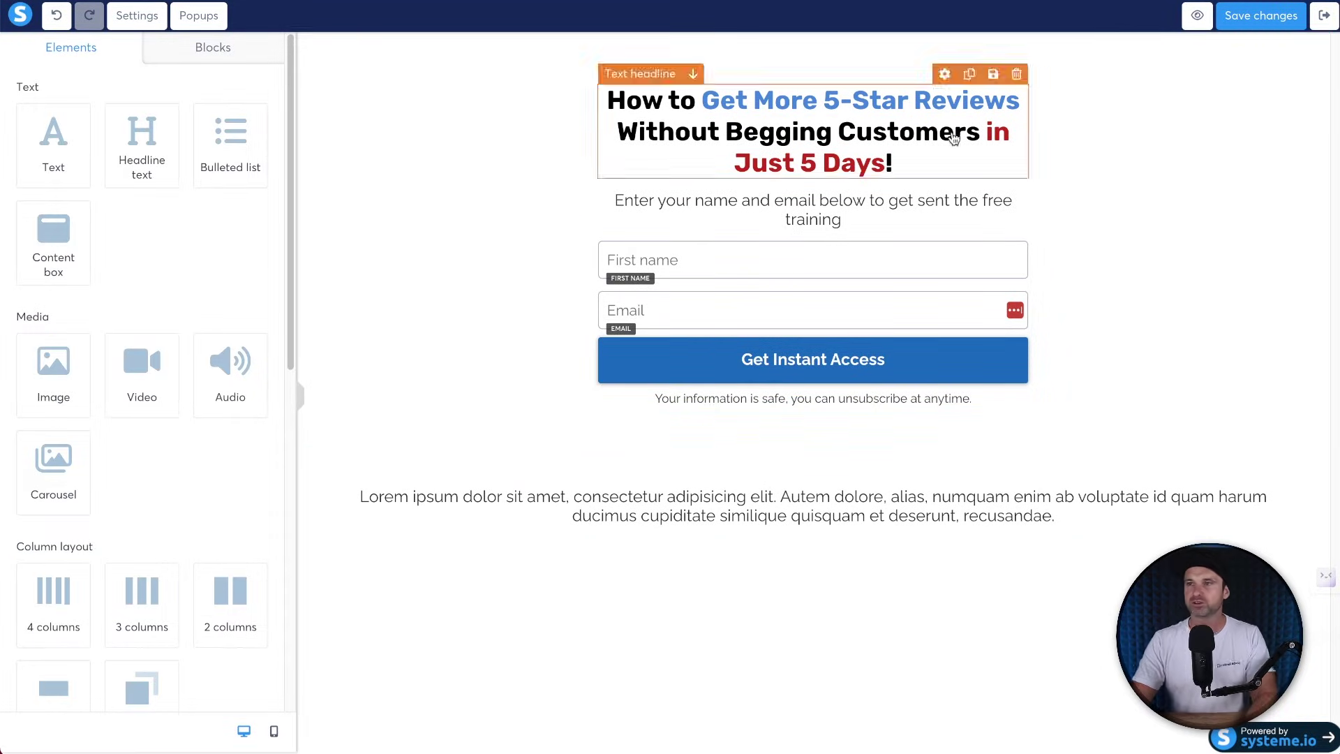
Raise the headline to font size 36 with line height 41.
double_click(998, 136)
left_click(675, 106)
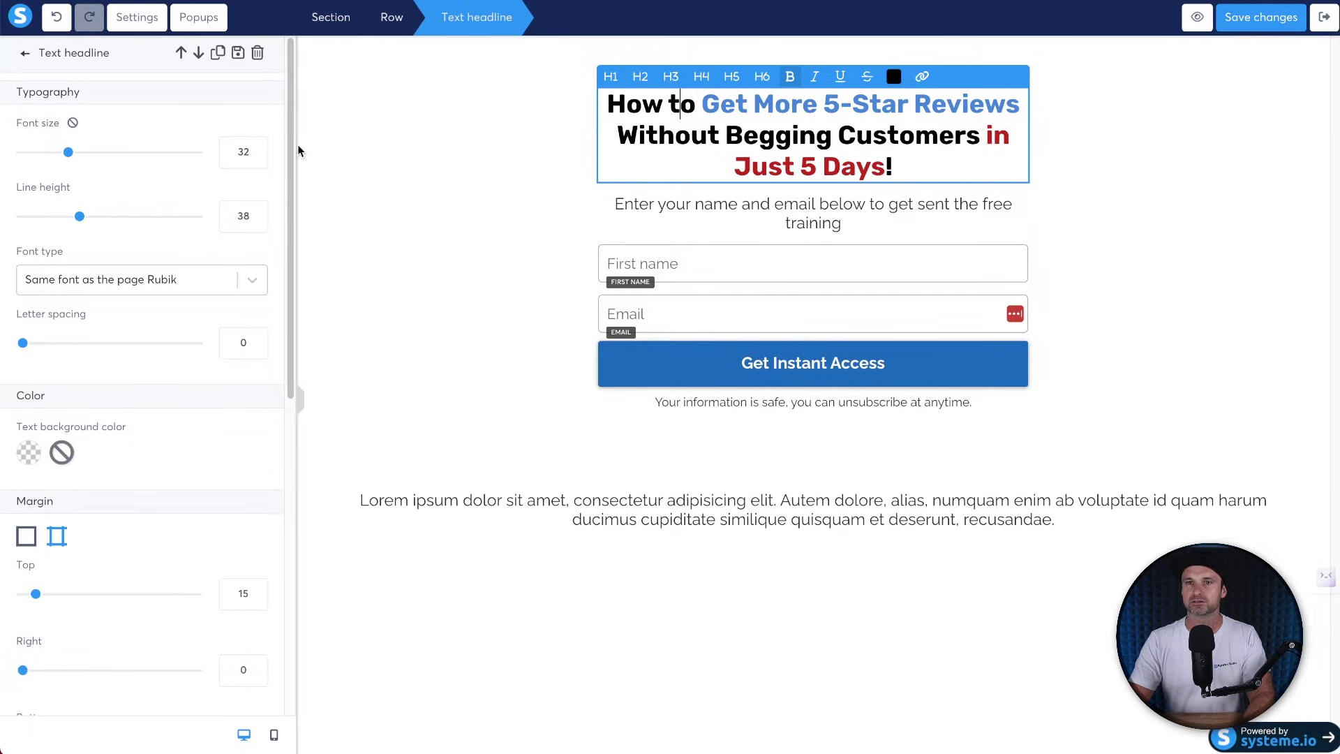
left_click(257, 149)
left_click(258, 149)
left_click(257, 149)
left_click(258, 150)
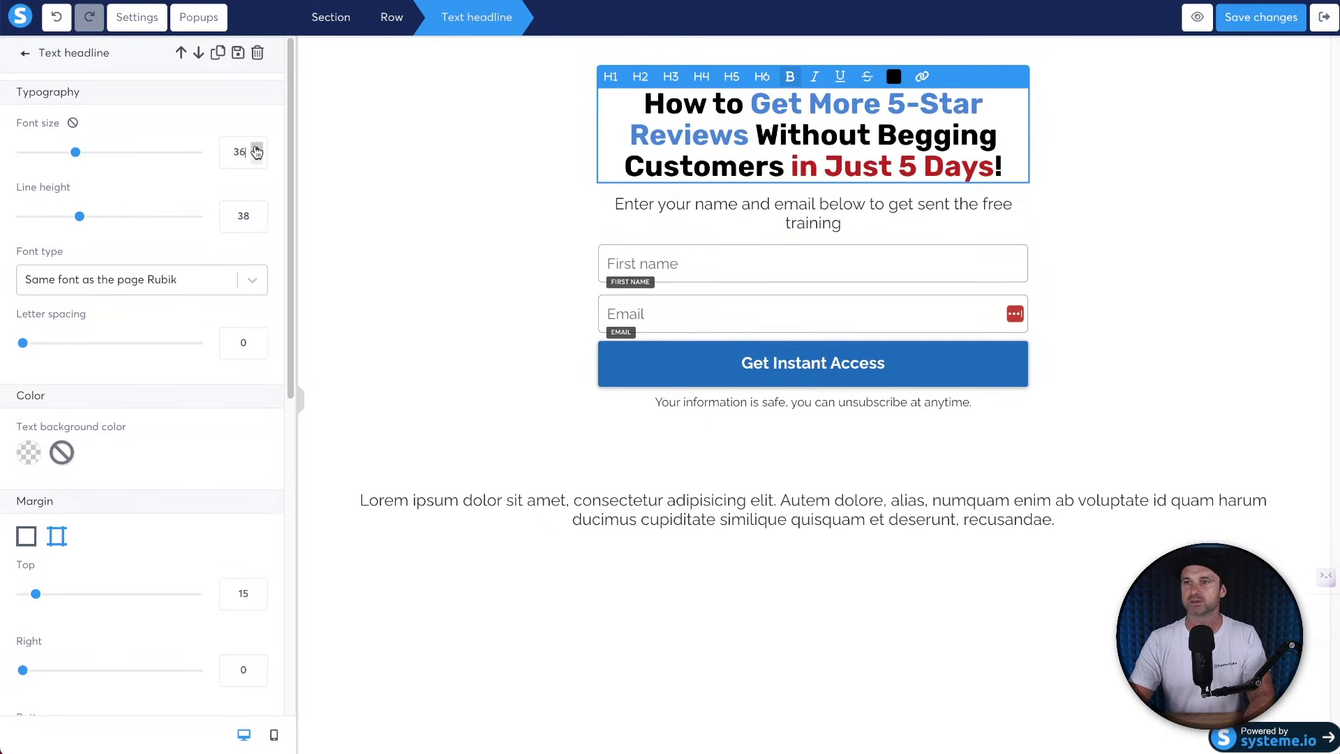
left_click(258, 210)
left_click(257, 210)
left_click(257, 211)
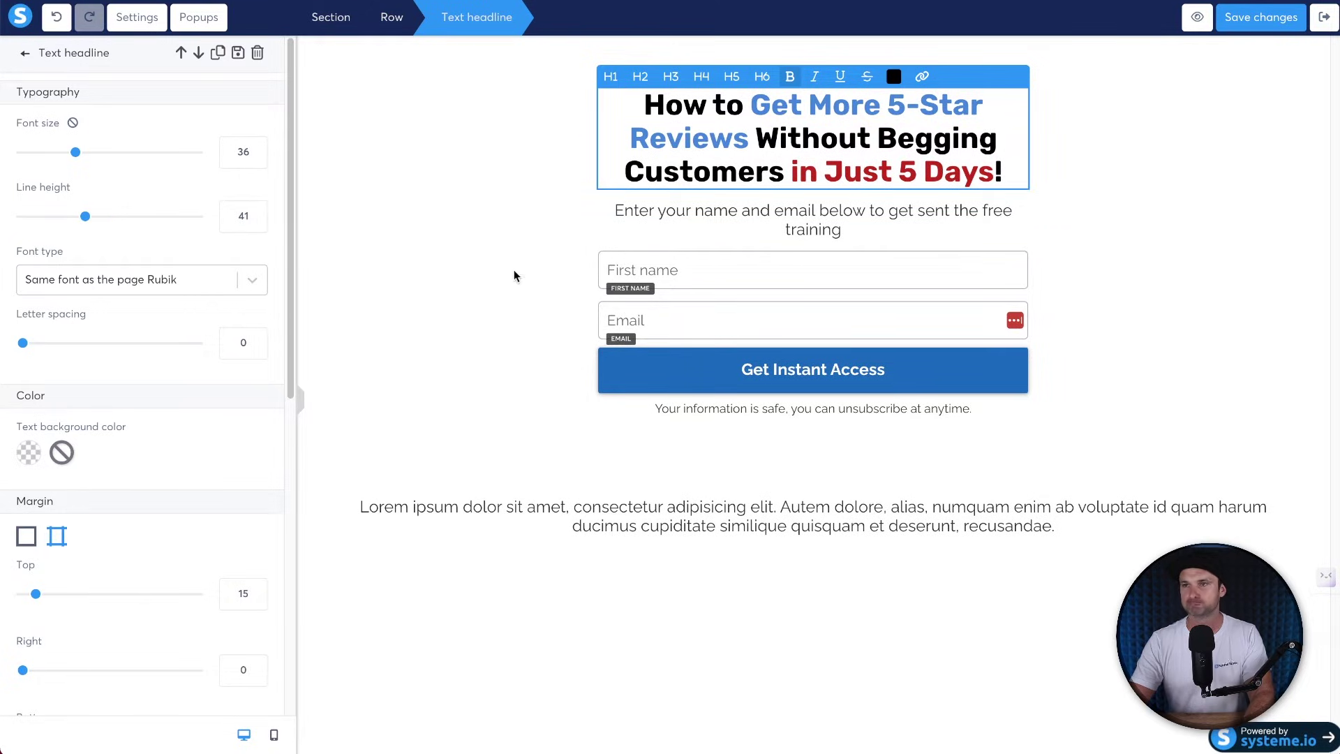
left_click(514, 275)
Colour the headline words 'Get More 5-Star Reviews' light green (7ED321).
left_click(731, 147)
left_click_drag(748, 143, 755, 109)
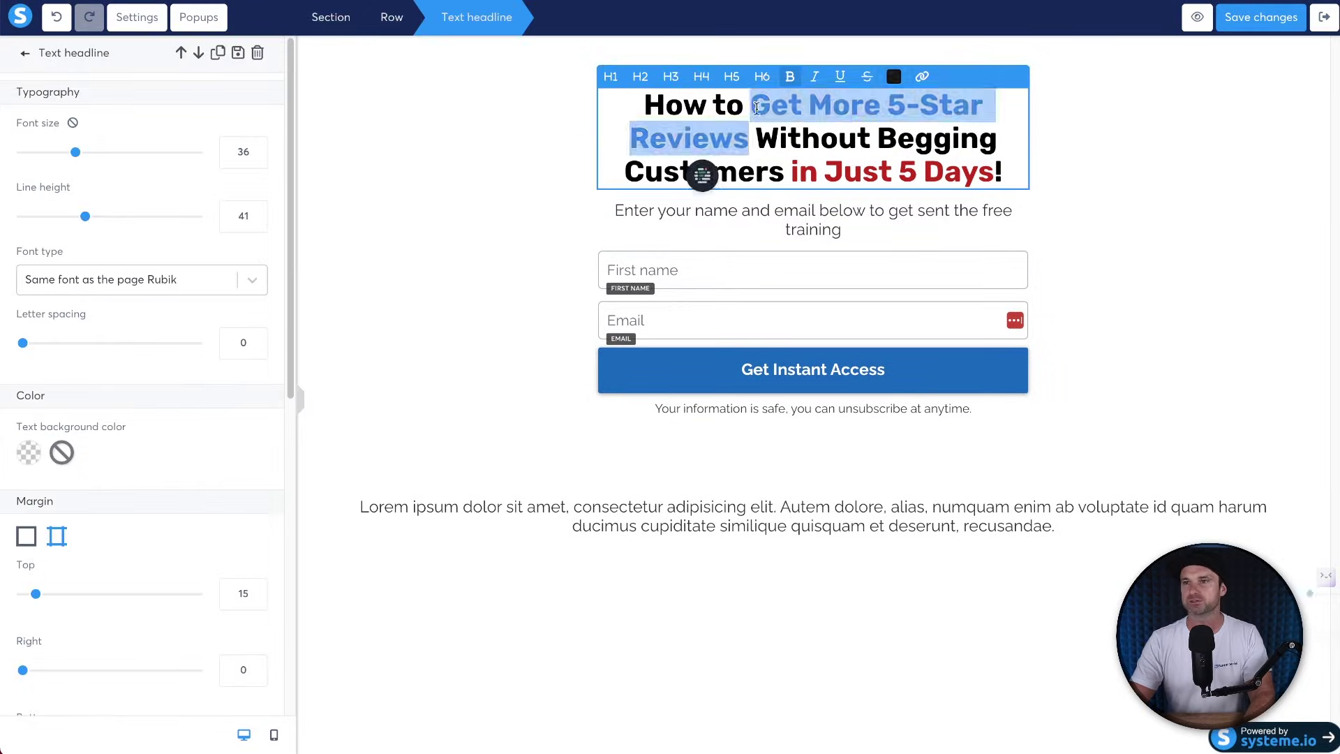
left_click(893, 76)
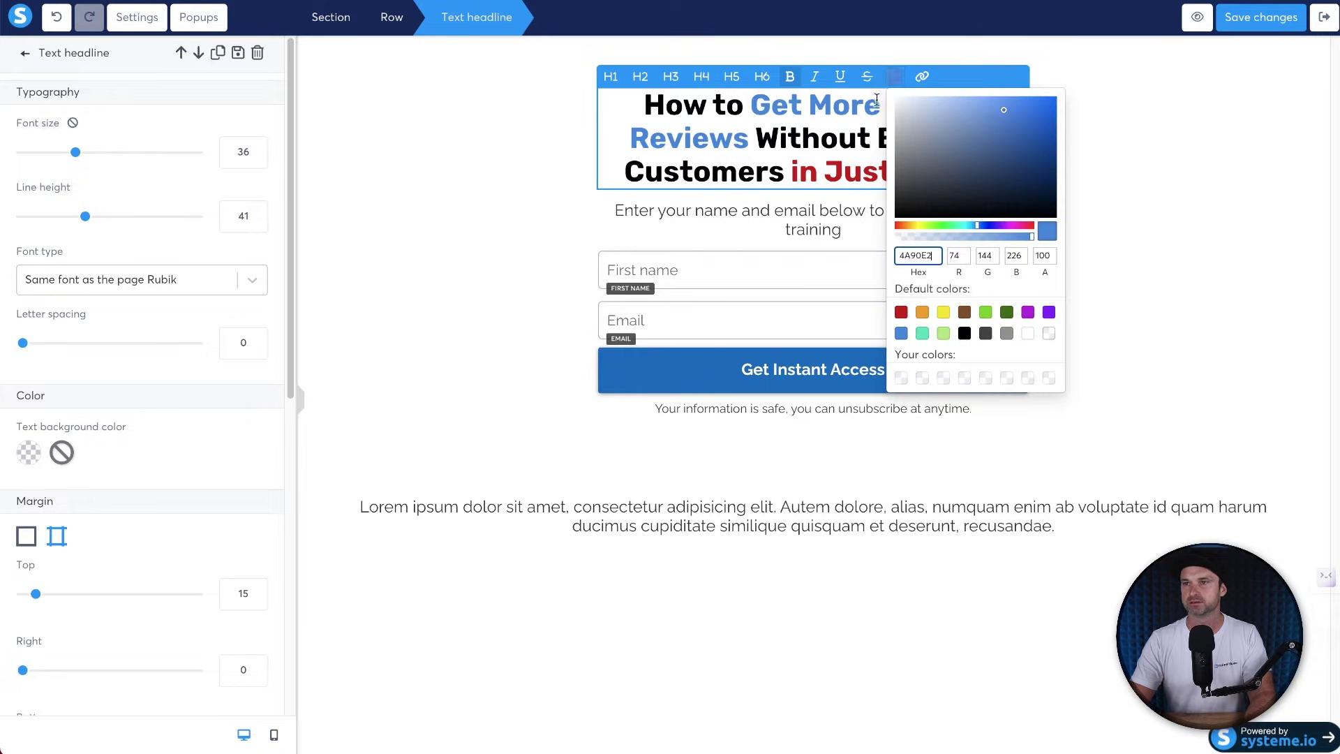
left_click(1000, 313)
left_click(985, 312)
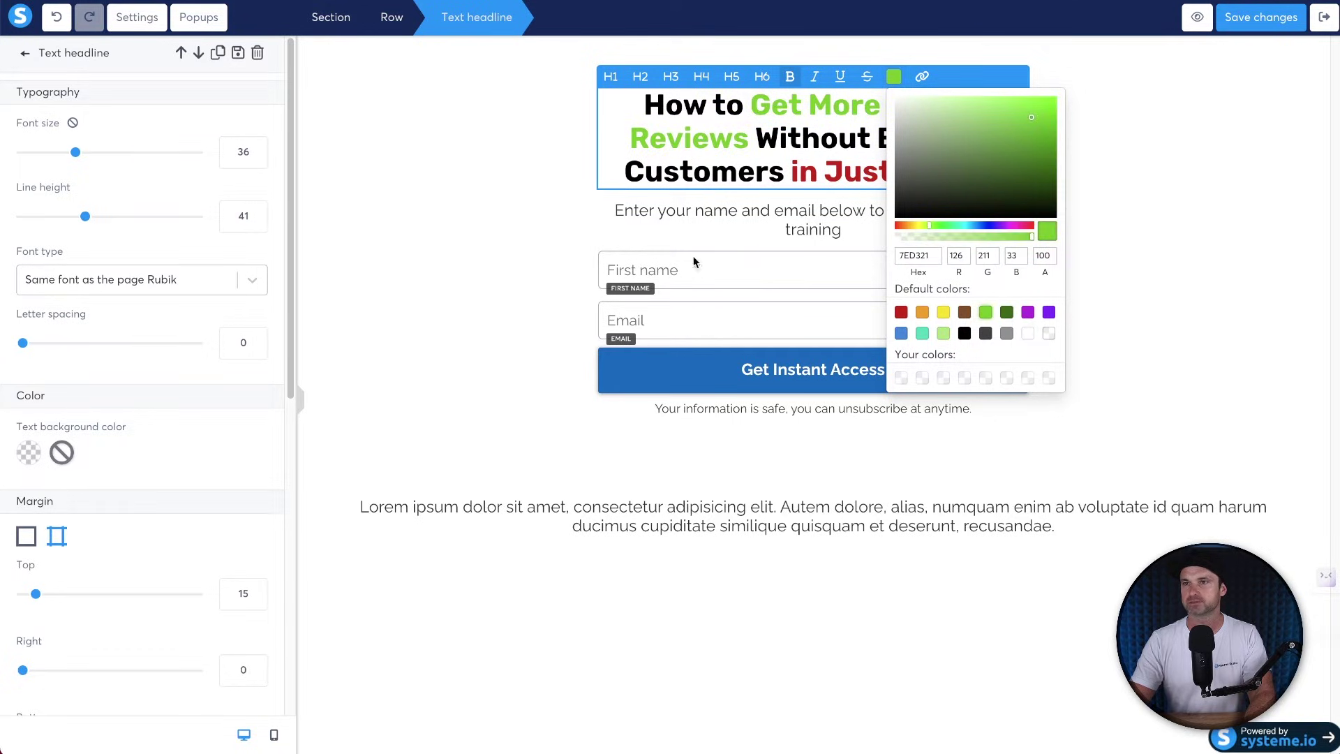
left_click(502, 218)
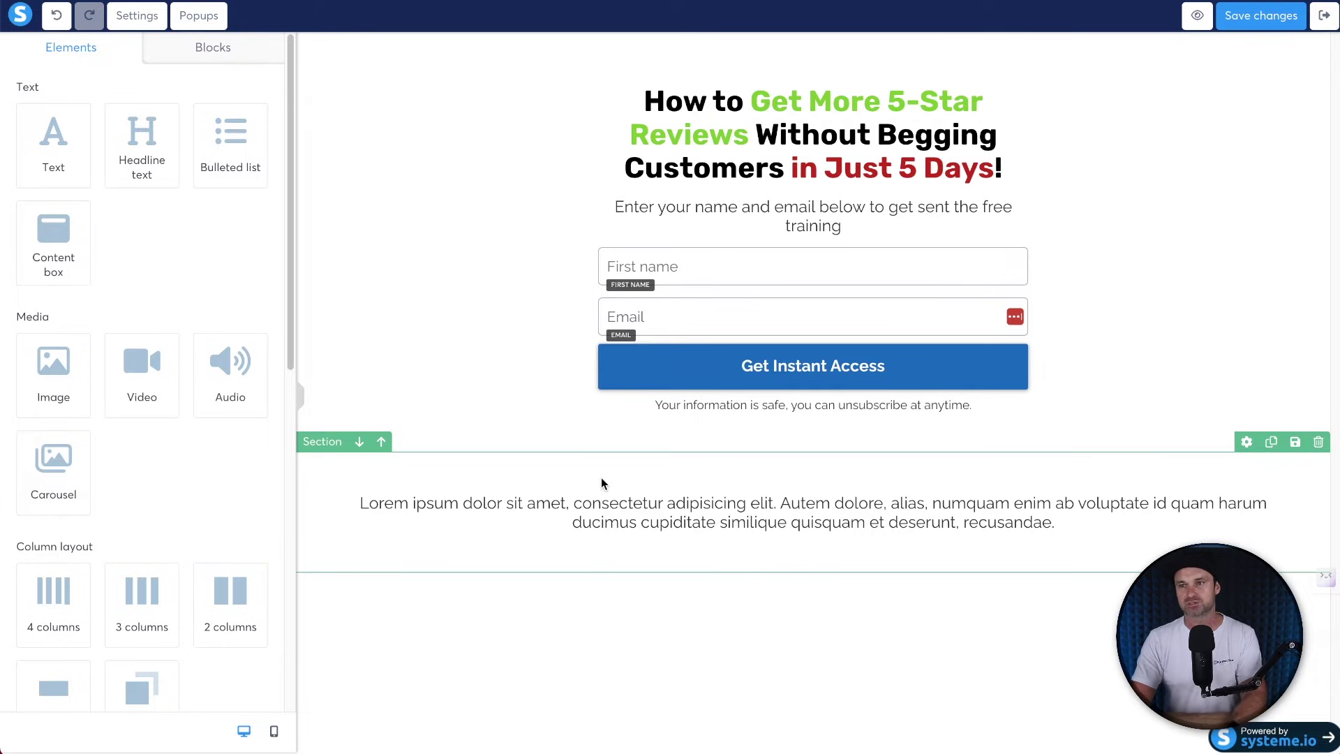
Make the lorem ipsum paragraph below the opt-in form white.
left_click(462, 469)
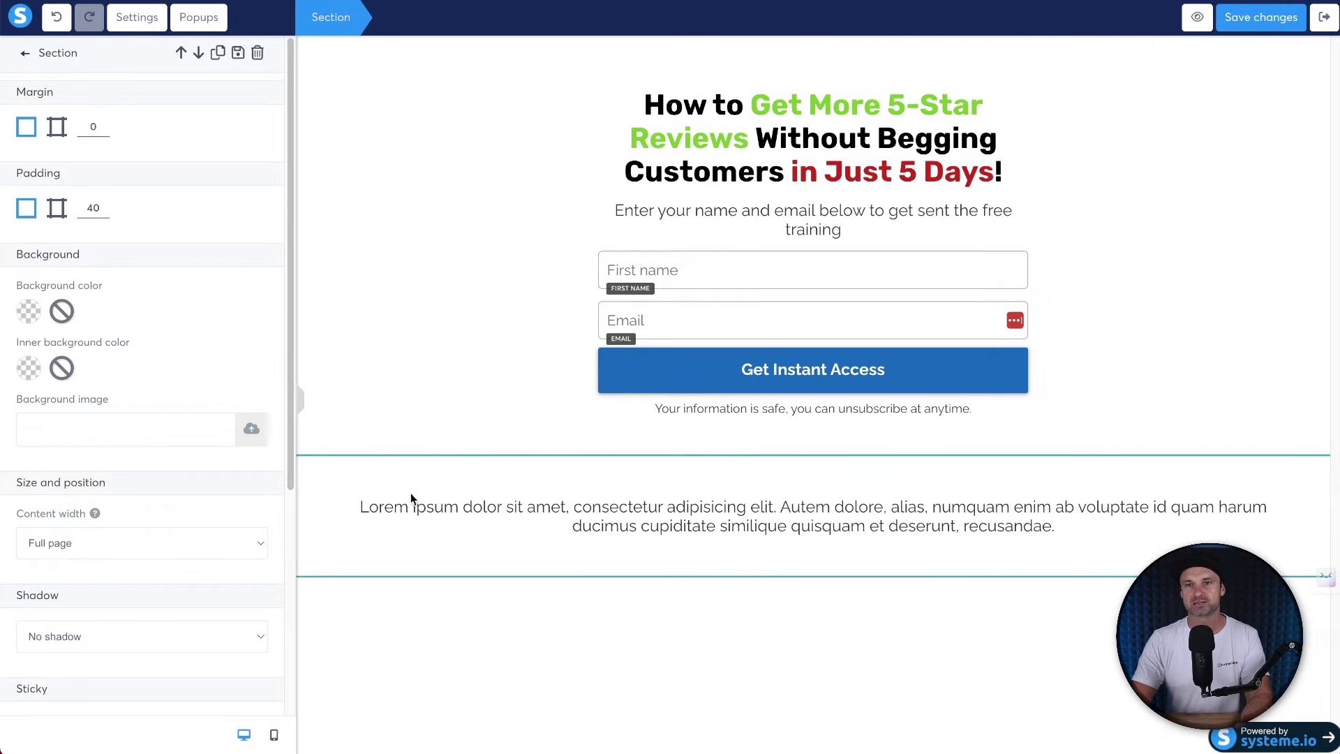
triple_click(525, 511)
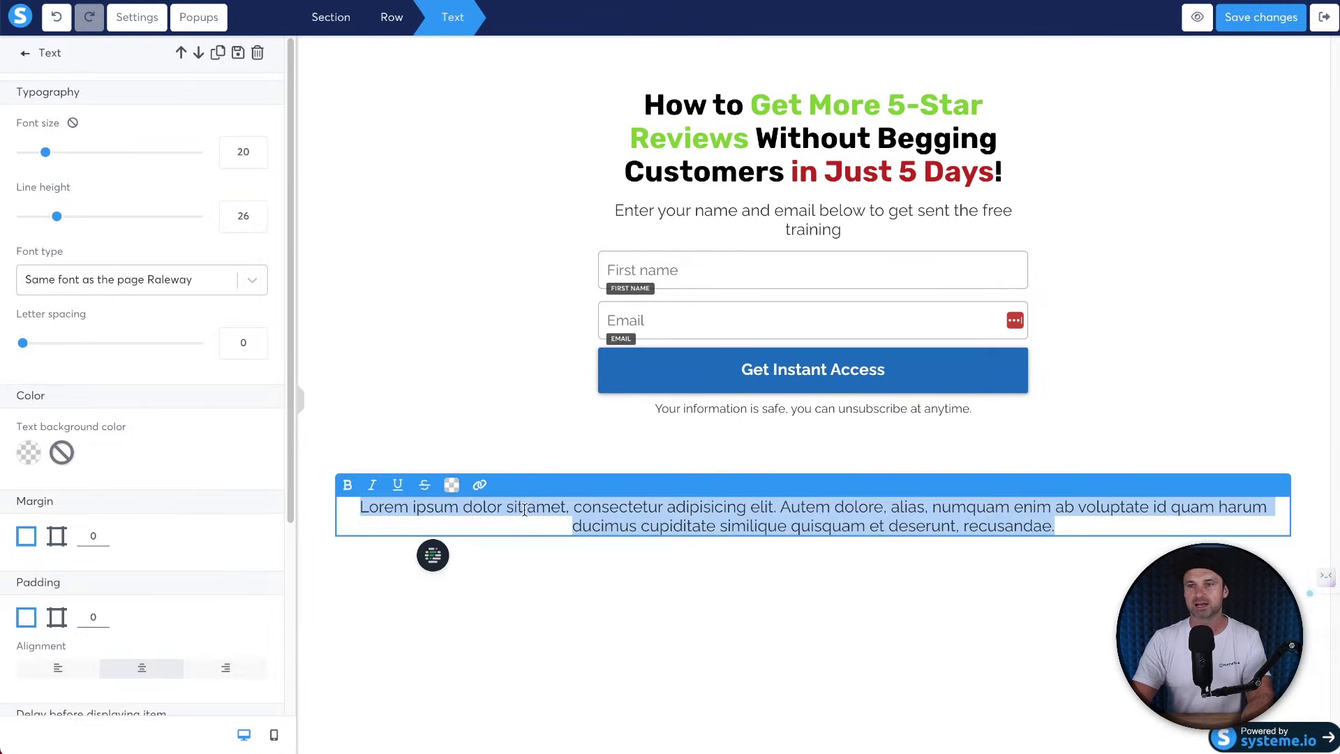
left_click(452, 488)
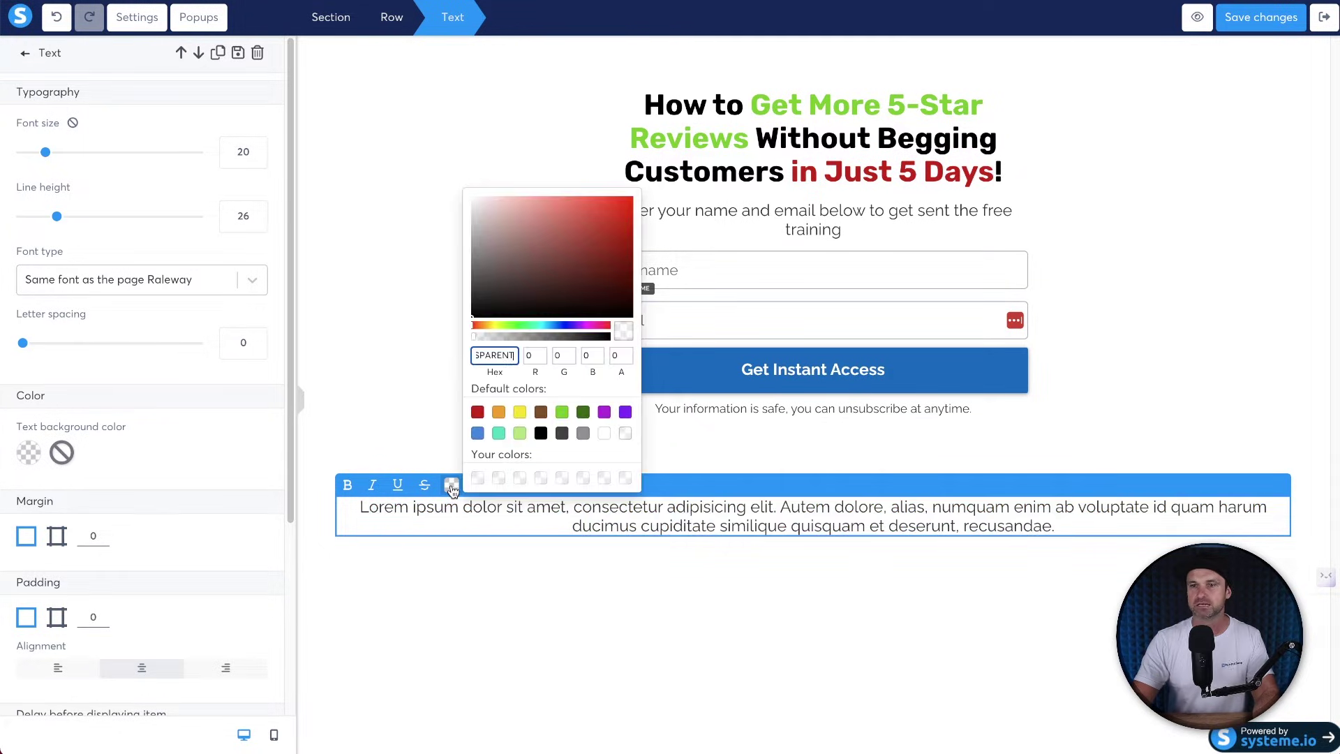
left_click(603, 435)
left_click(721, 459)
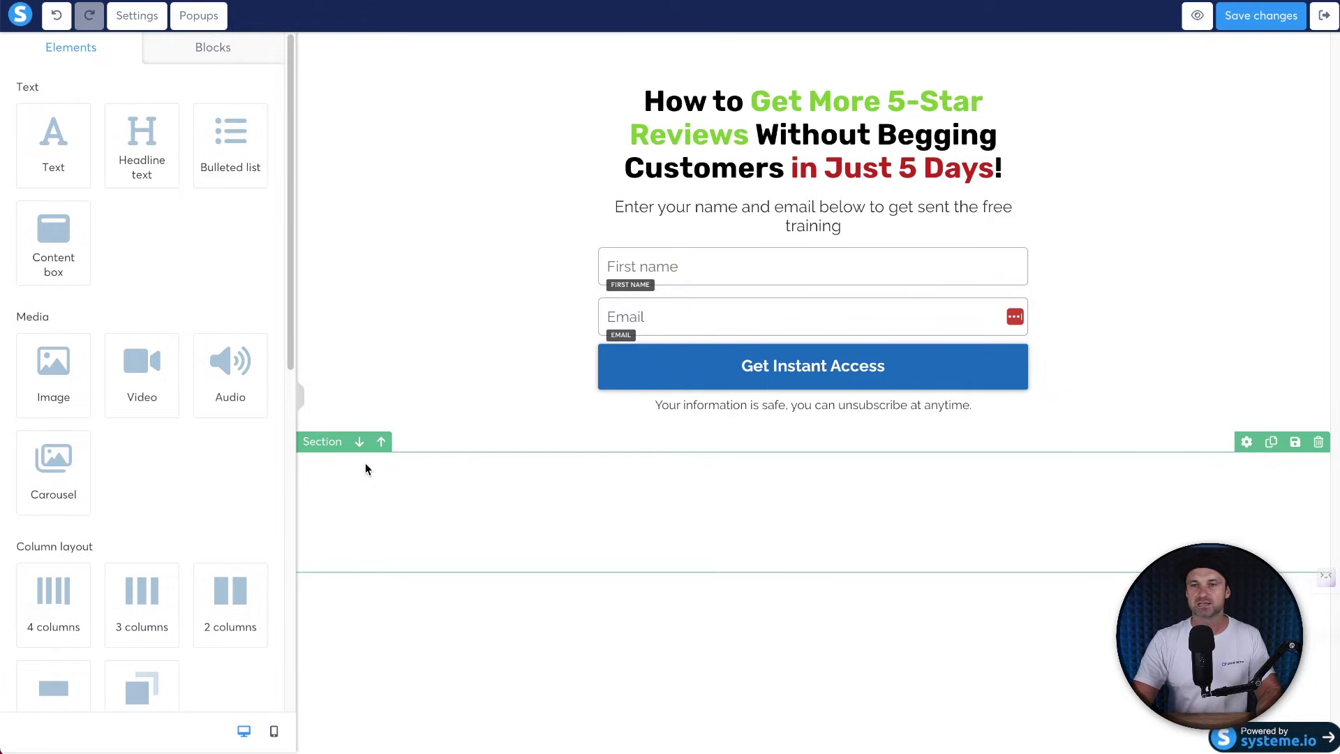
Give the section below the form a black background and padding of 20.
left_click(321, 459)
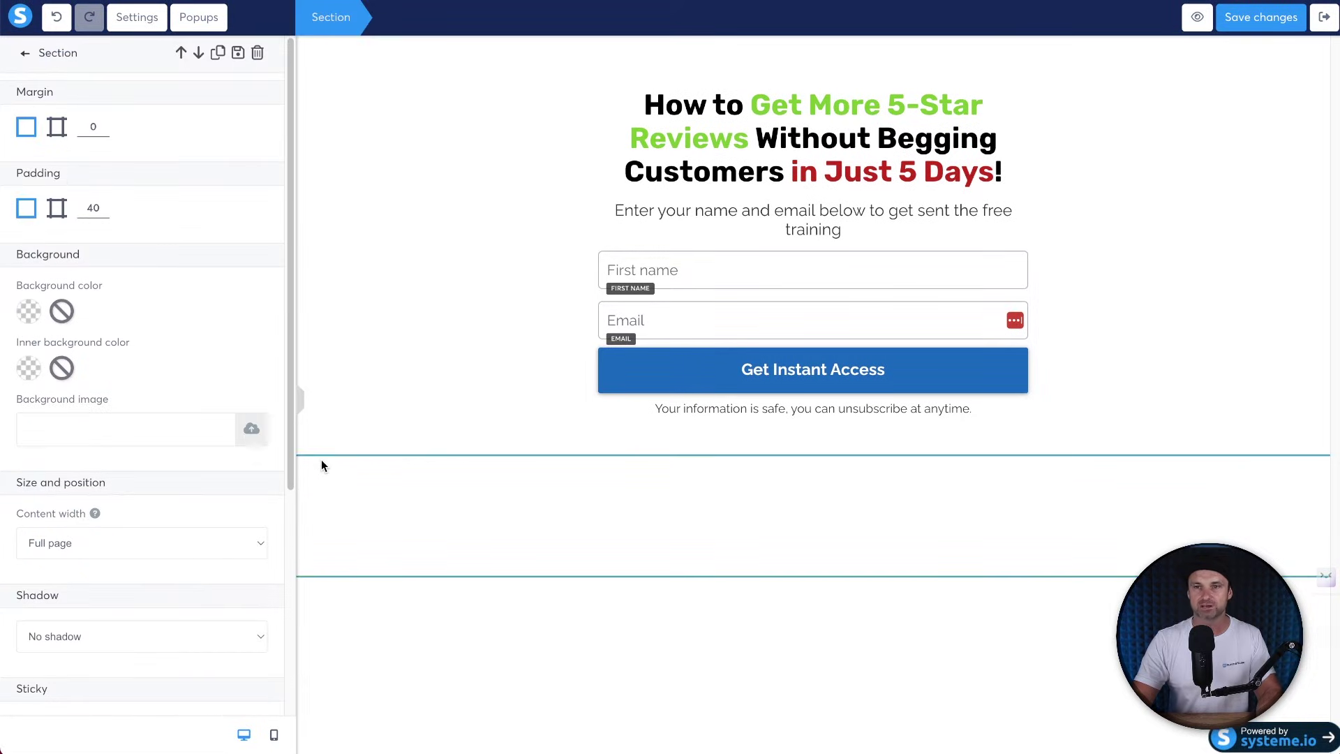
left_click(26, 312)
left_click(156, 404)
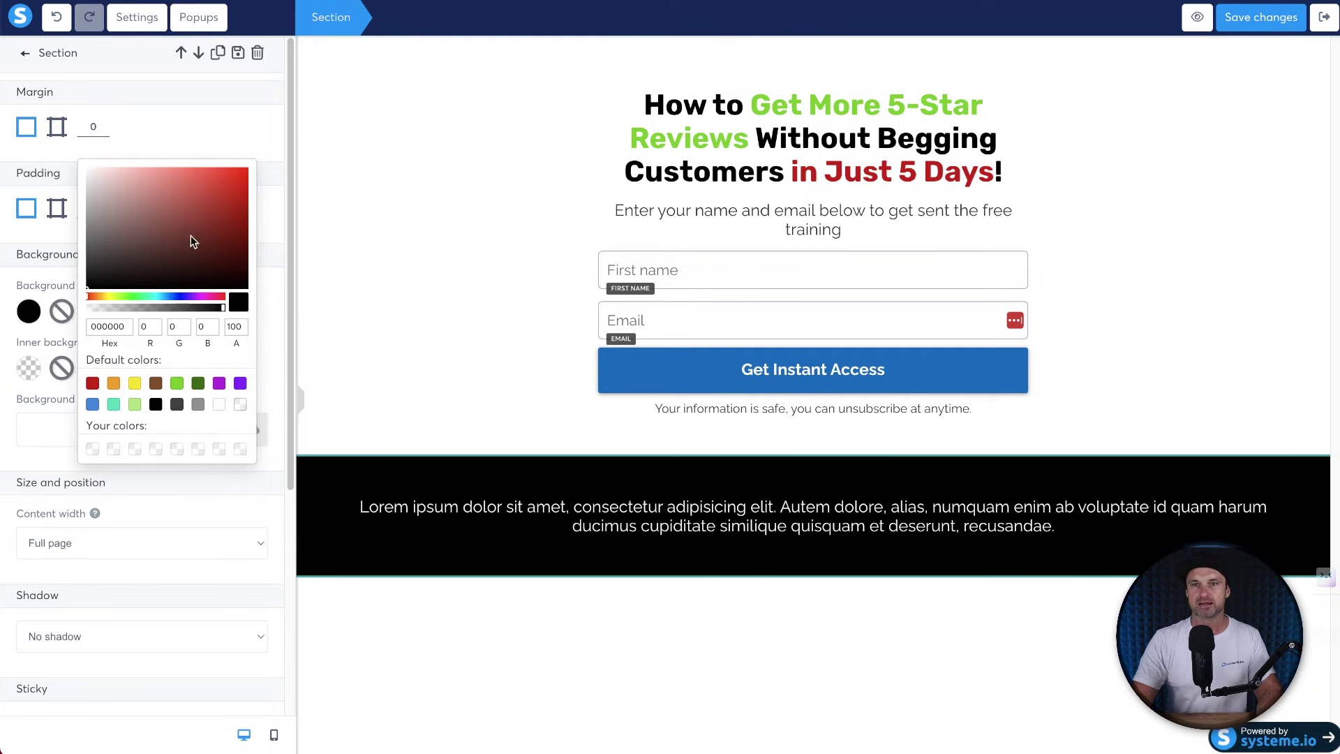
left_click(252, 148)
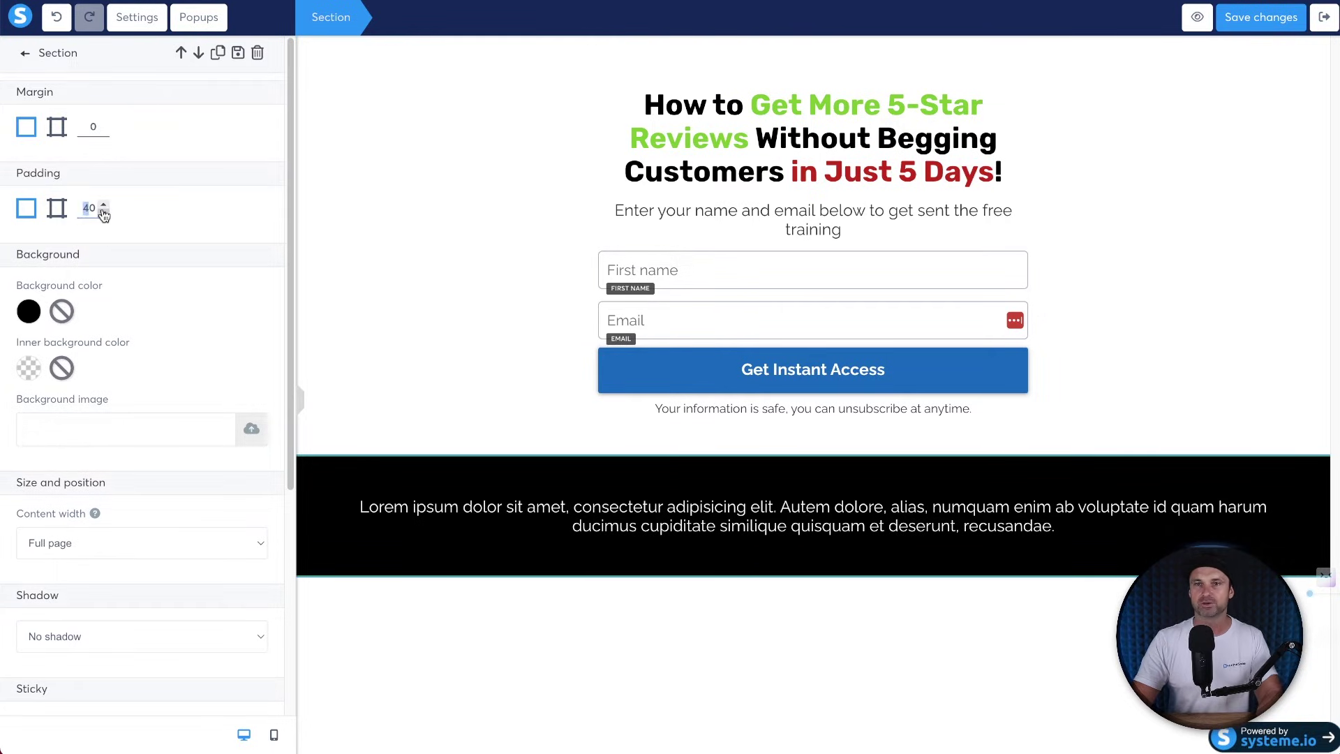
type("2")
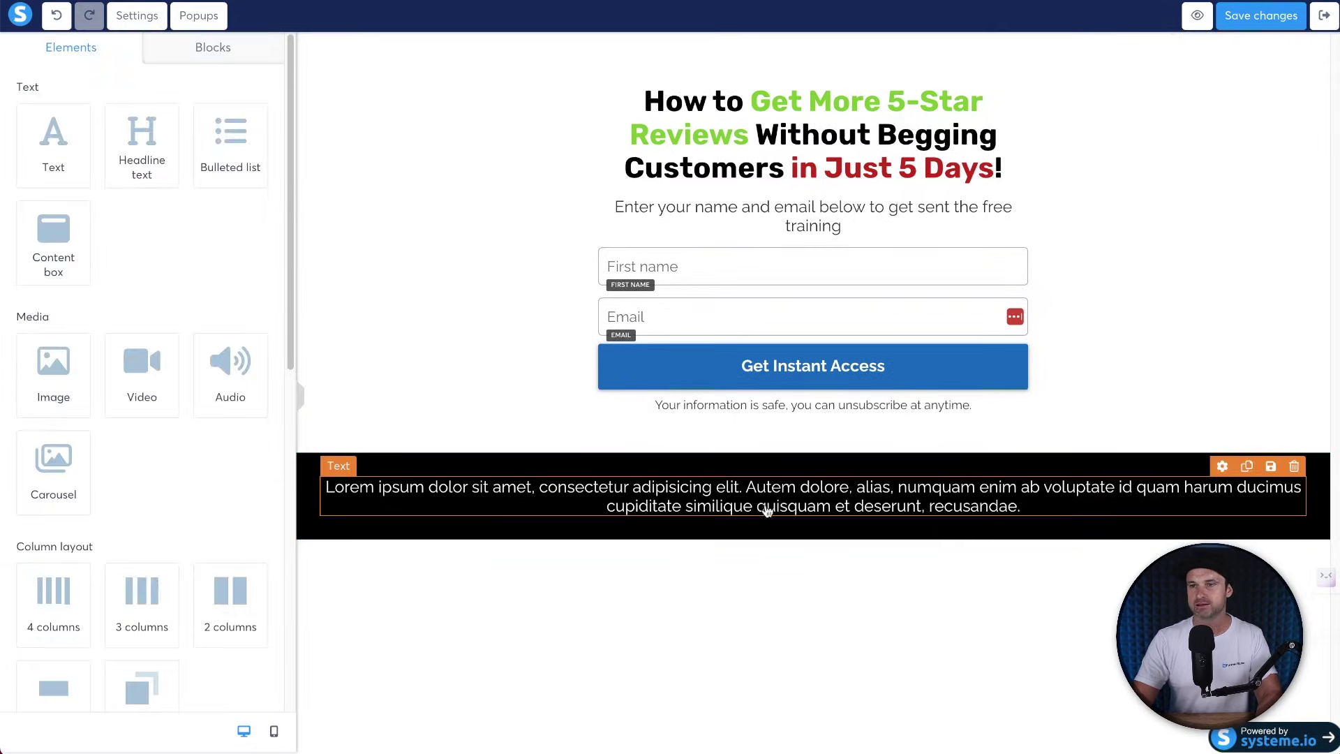
Replace the footer placeholder paragraph with 'FunnelScene.com' and open a new browser tab.
triple_click(762, 497)
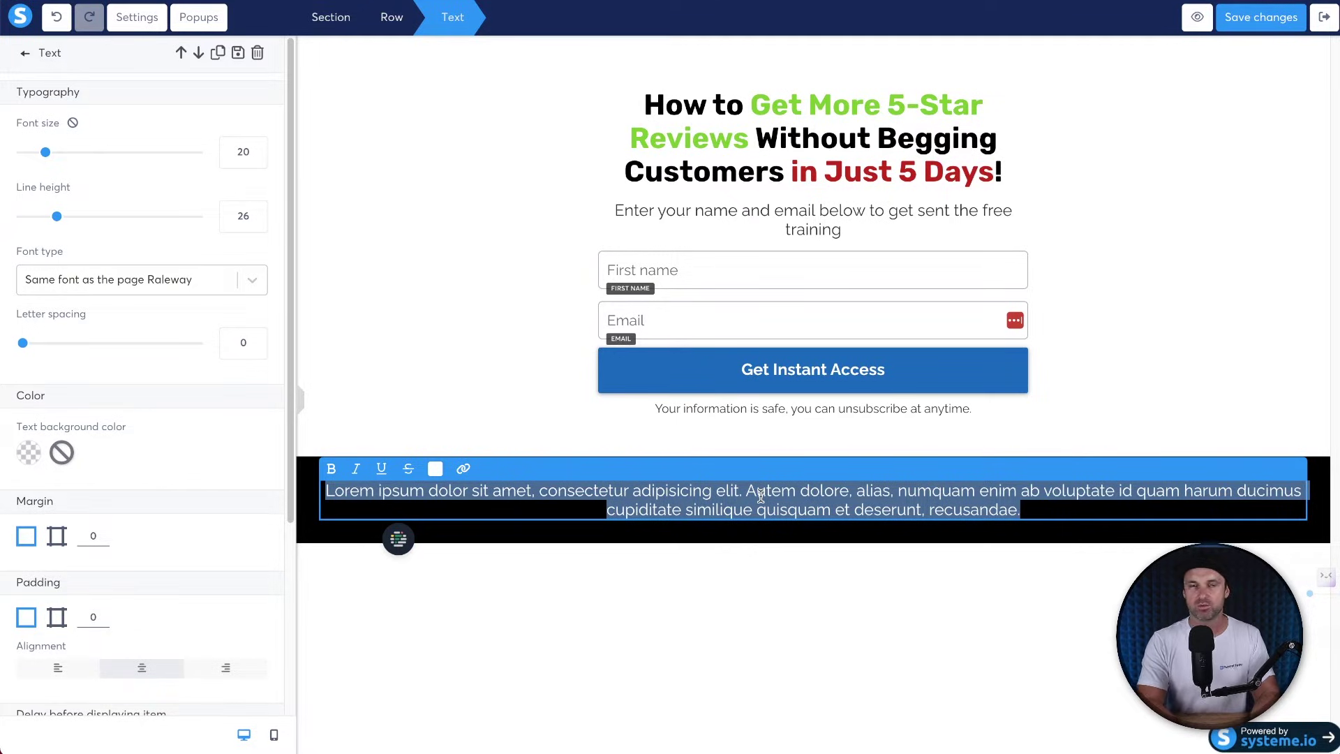
type("Funn")
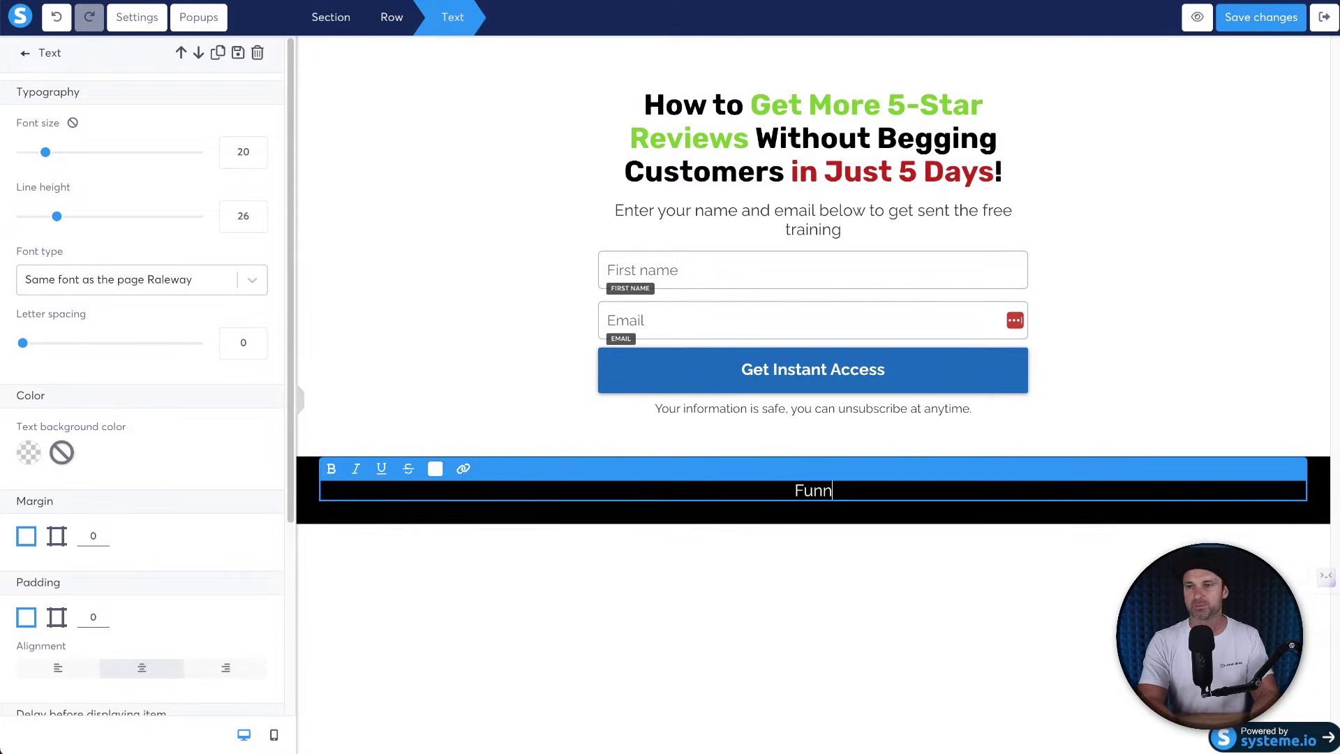
type("elScene.com")
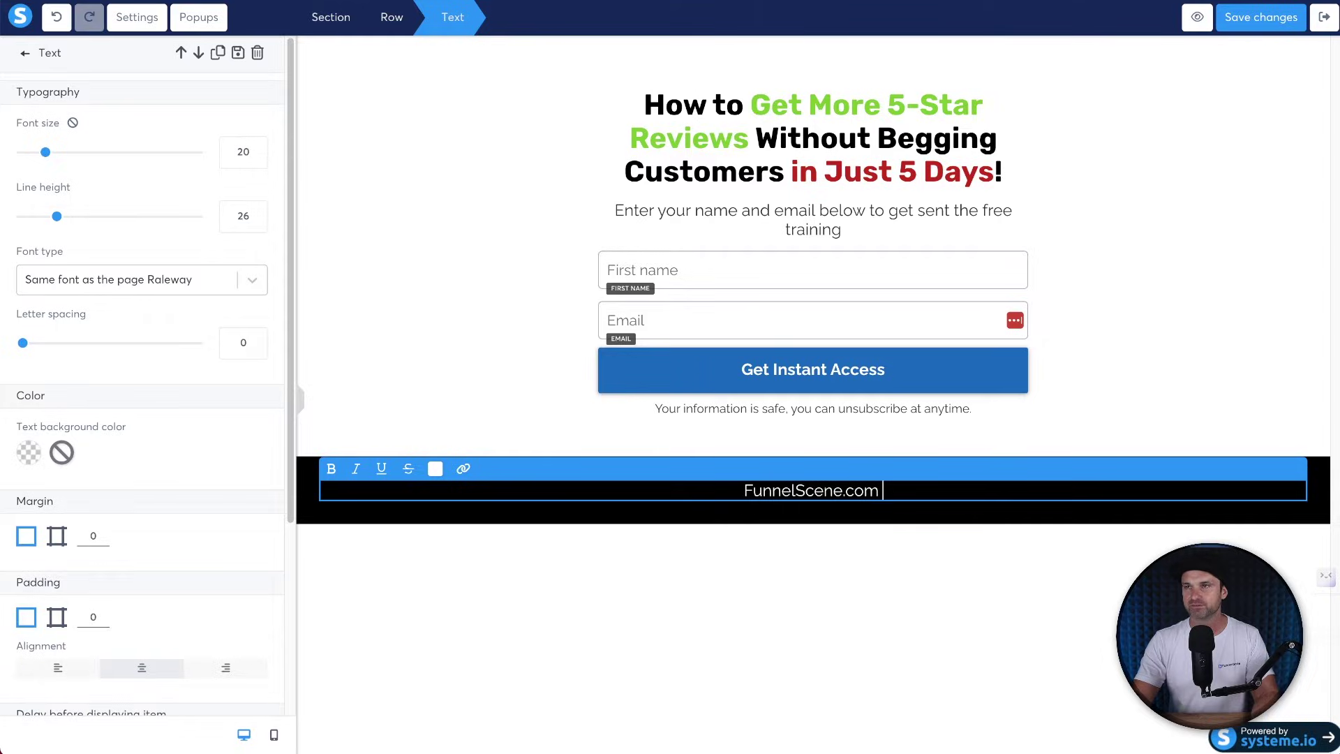
key("ctrl+t")
Search Google for 'copyright' and copy the © symbol from the results.
type("copyright")
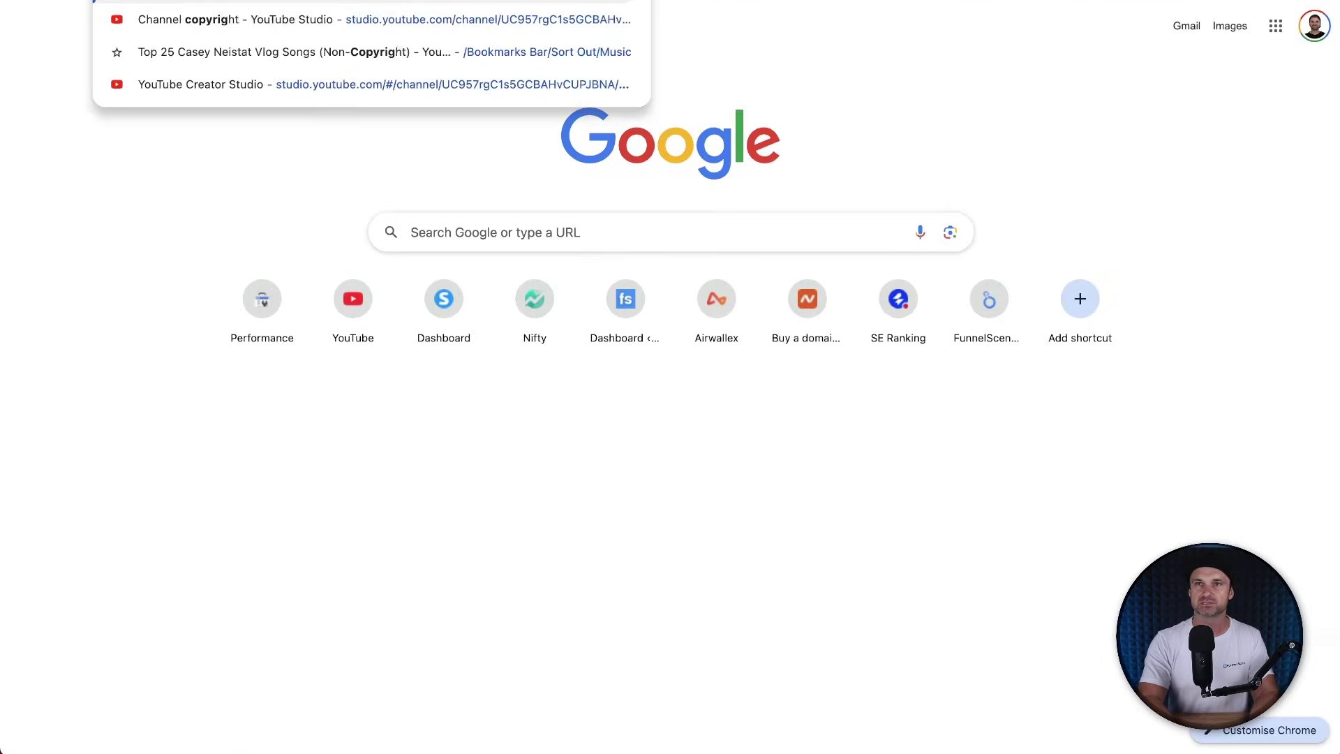
key("Return")
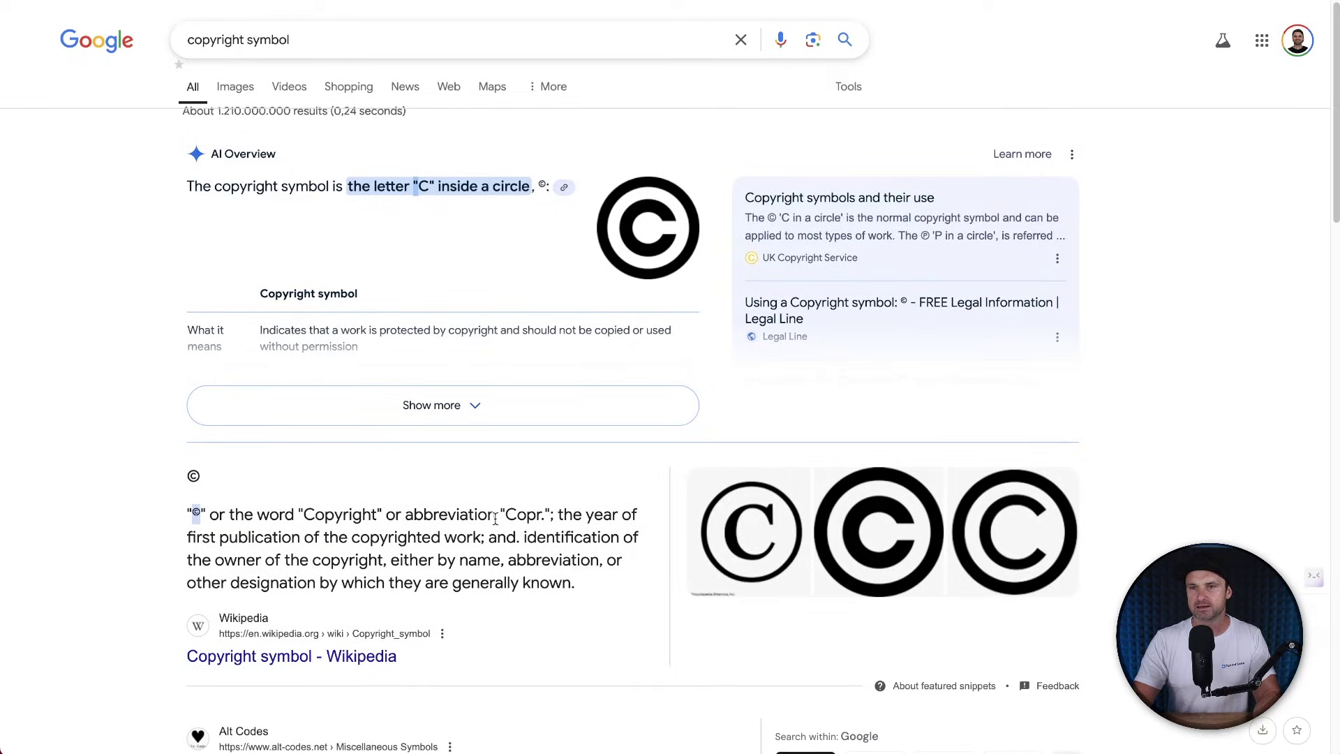
right_click(198, 512)
left_click(250, 550)
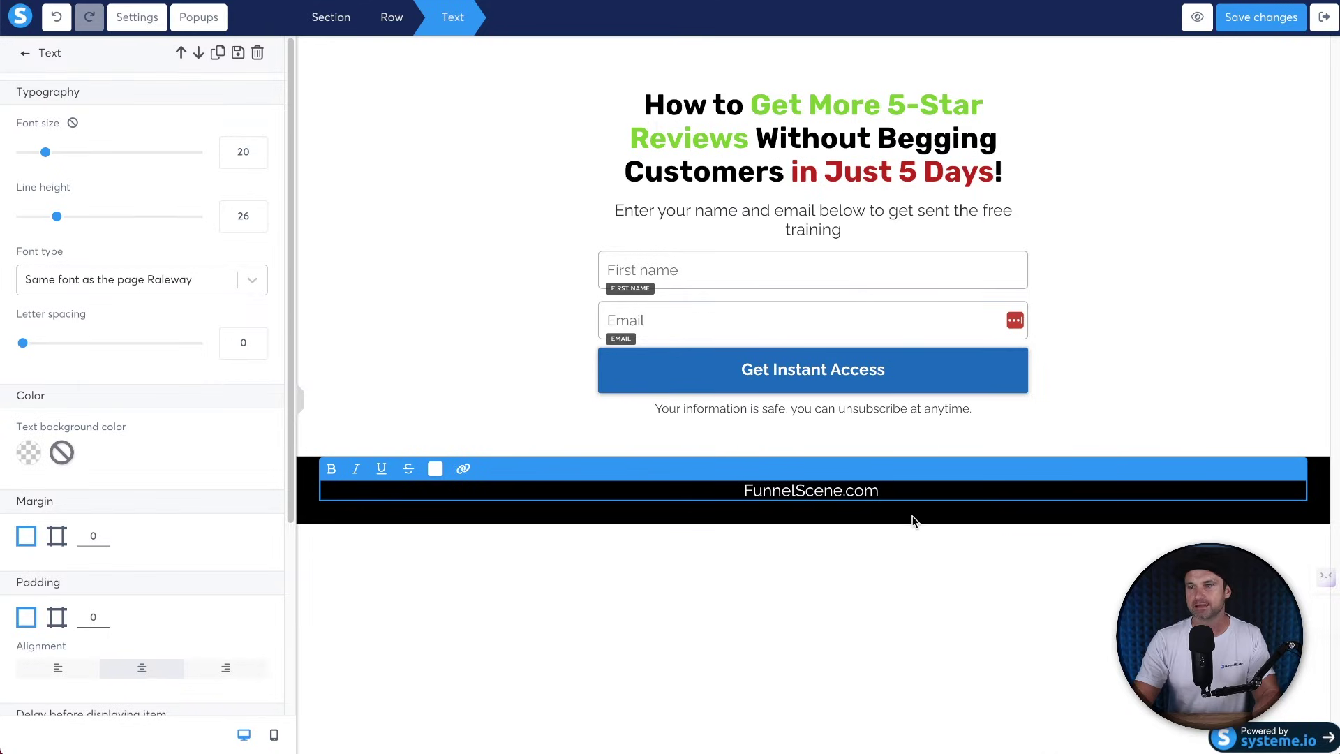
Paste the © after FunnelScene.com in the footer and make it white.
key("ctrl+v")
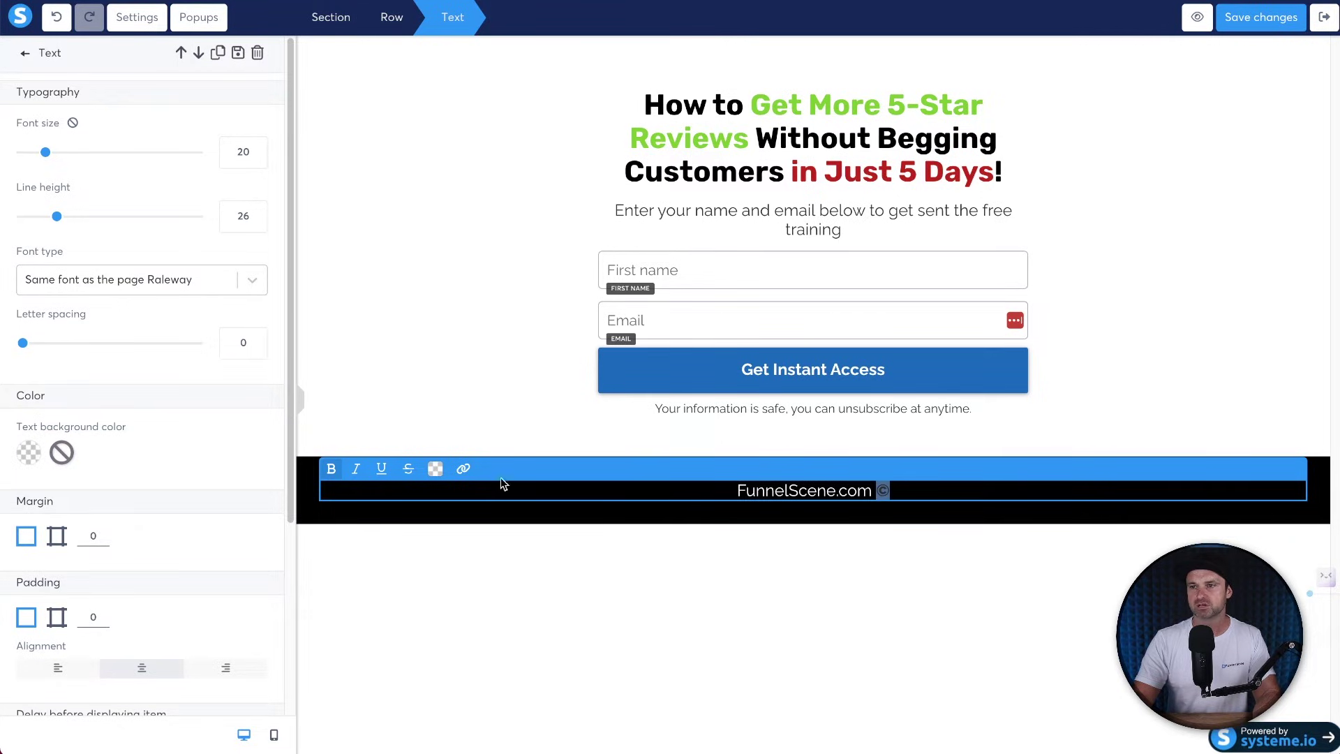
left_click(435, 468)
left_click(587, 416)
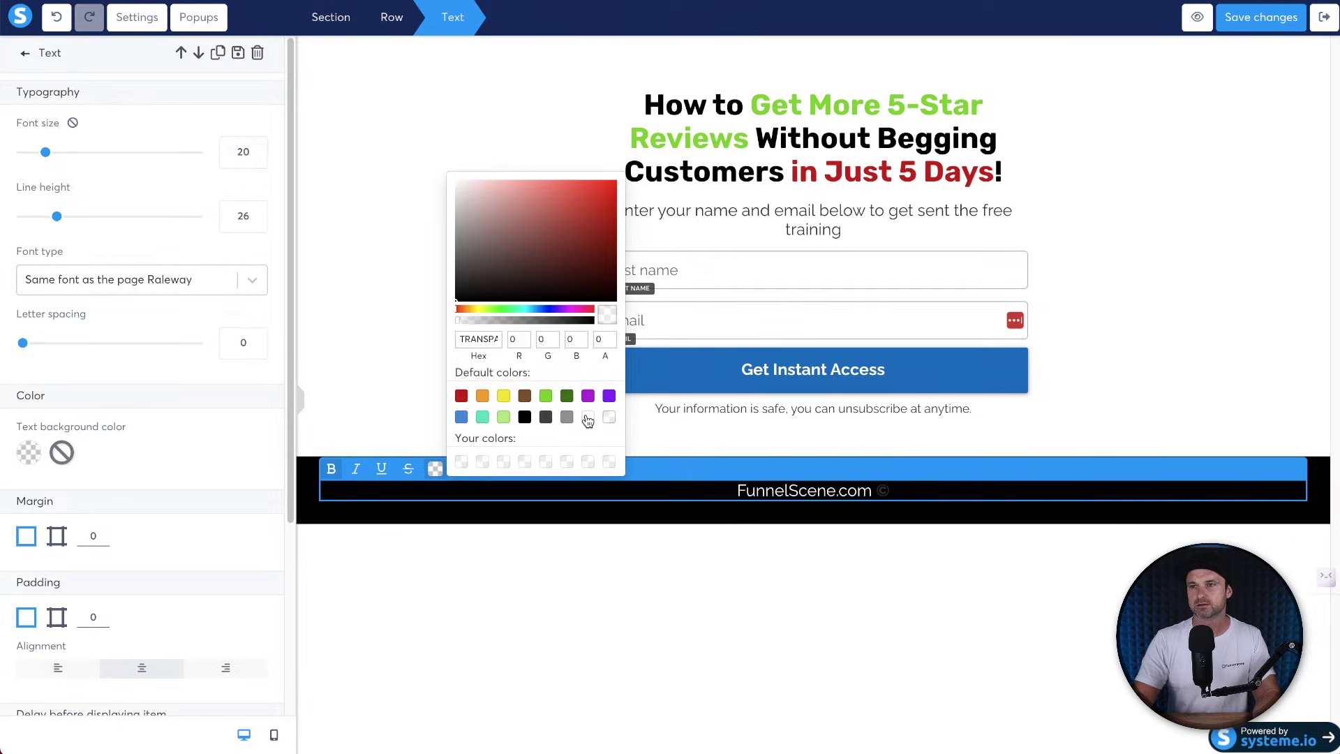
left_click(892, 486)
Add 'All Rights Reserved | Privacy Policy | Terms and Conditions', keeping the footer in regular weight.
type("Al")
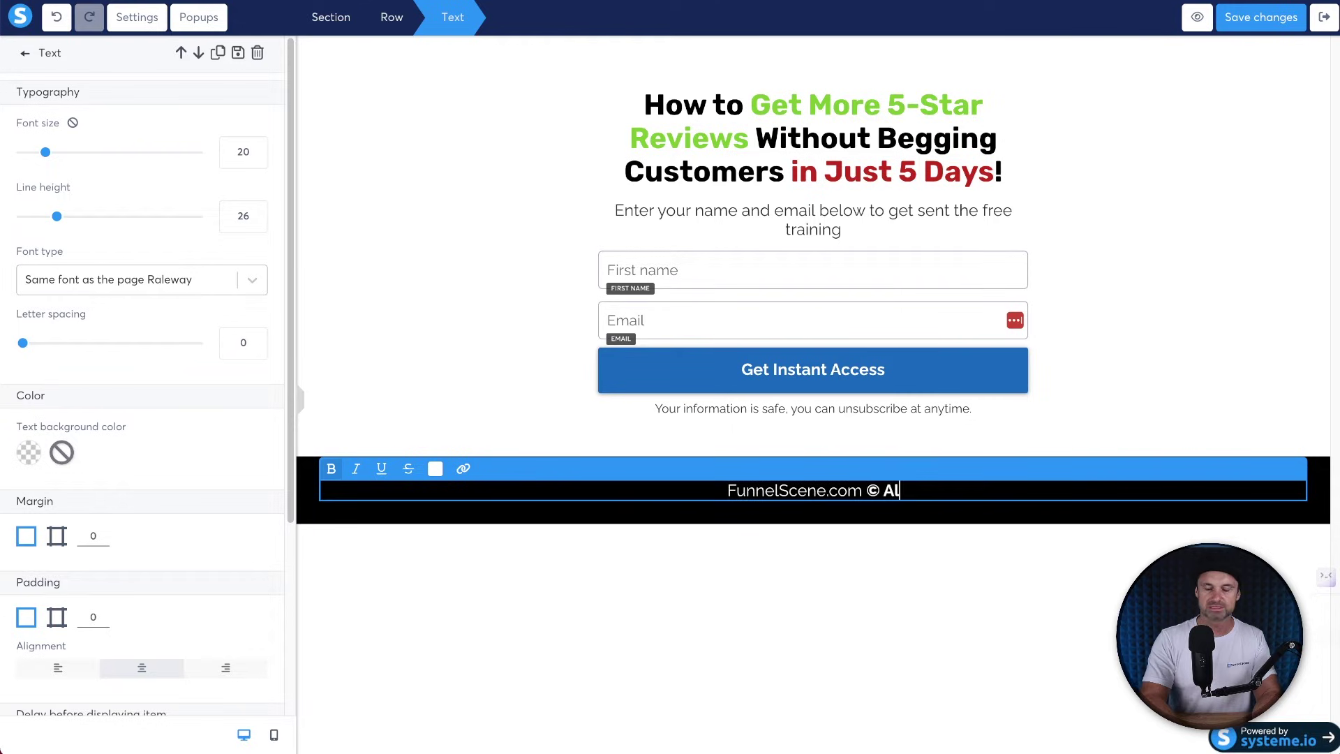
type("l Rights Reserved")
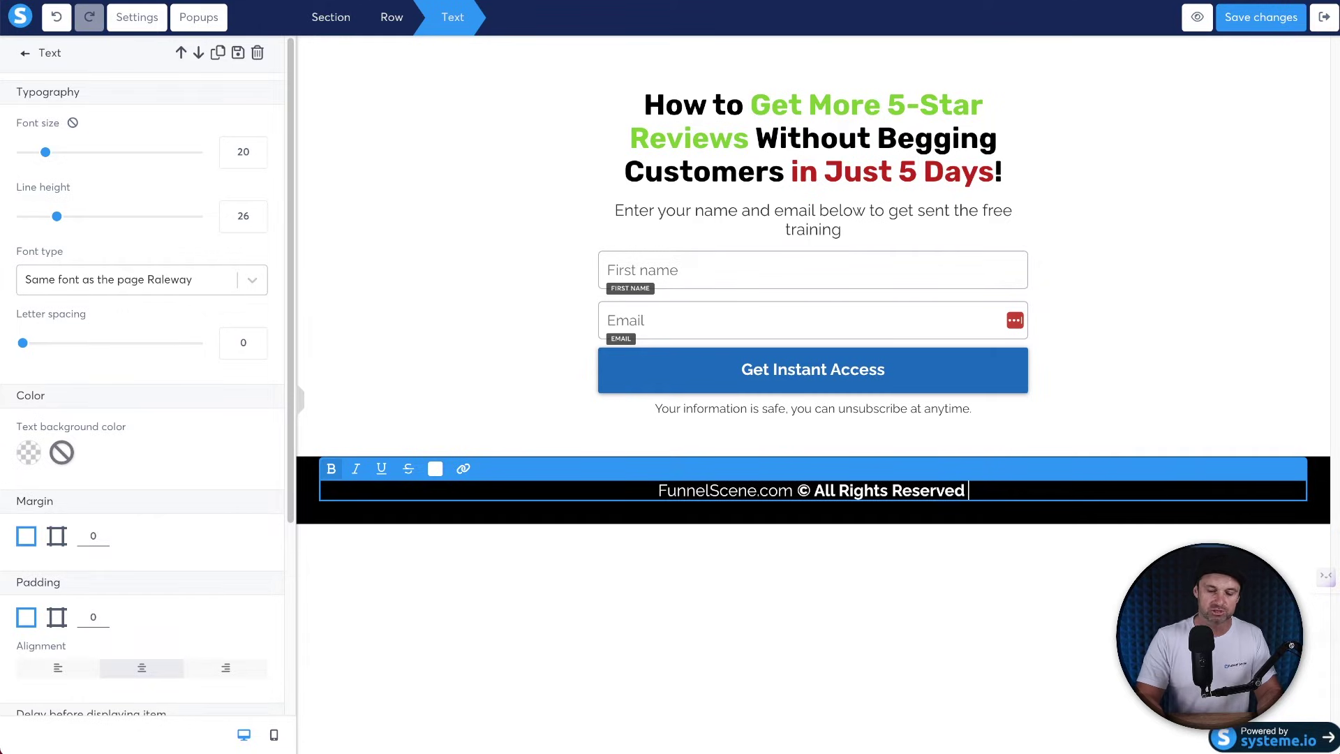
type("|")
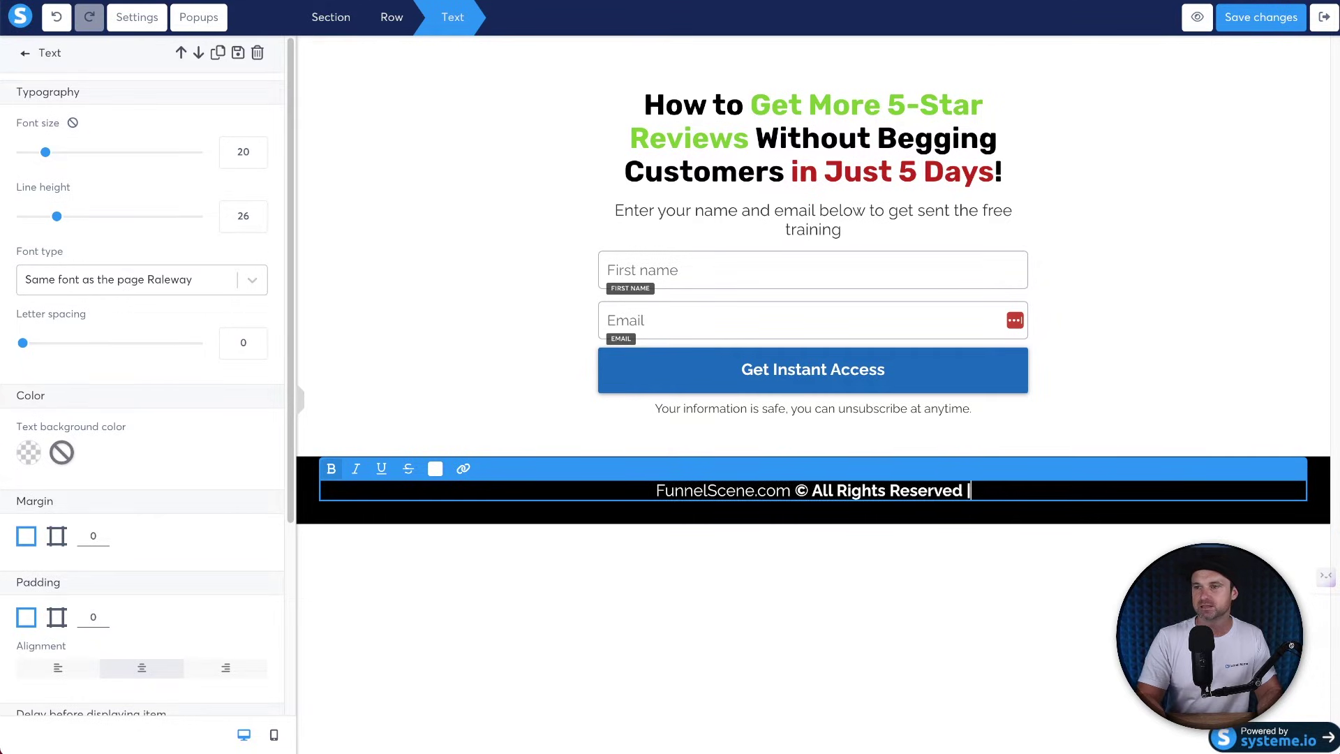
type(" Priva")
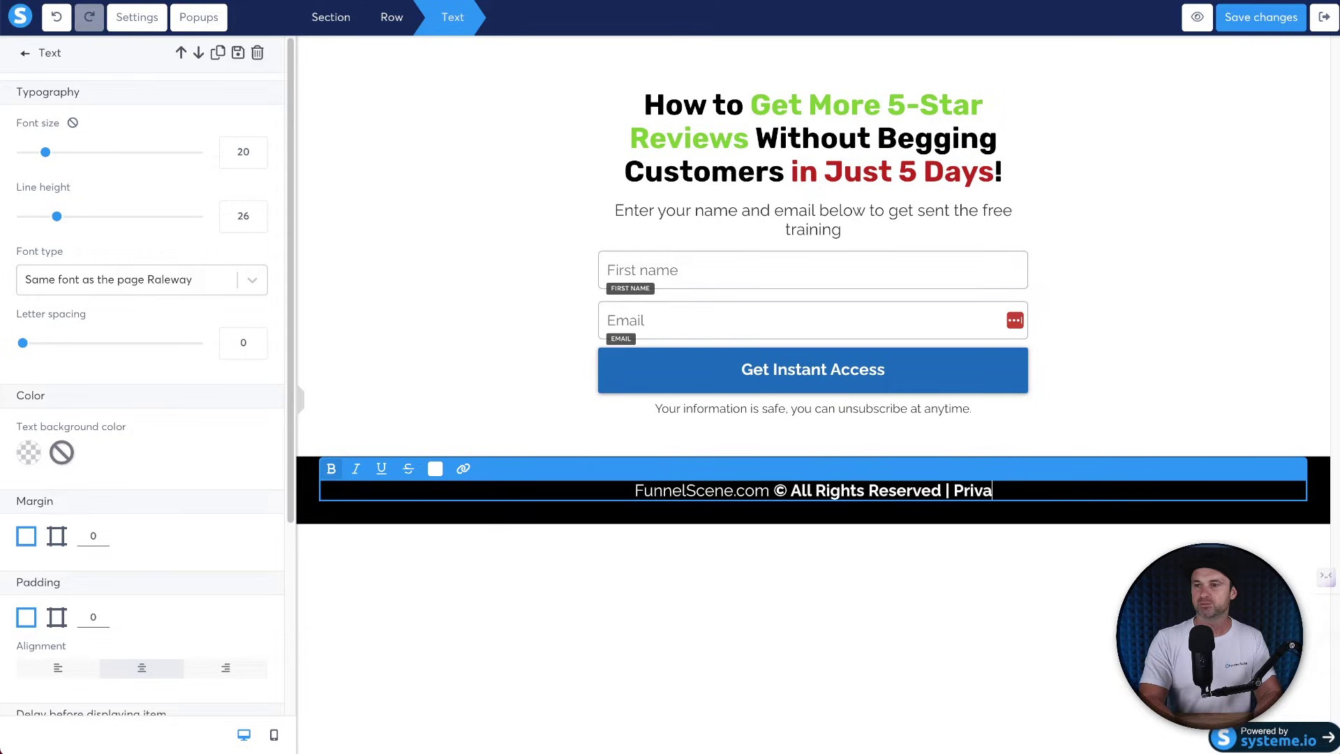
type("cy Polic")
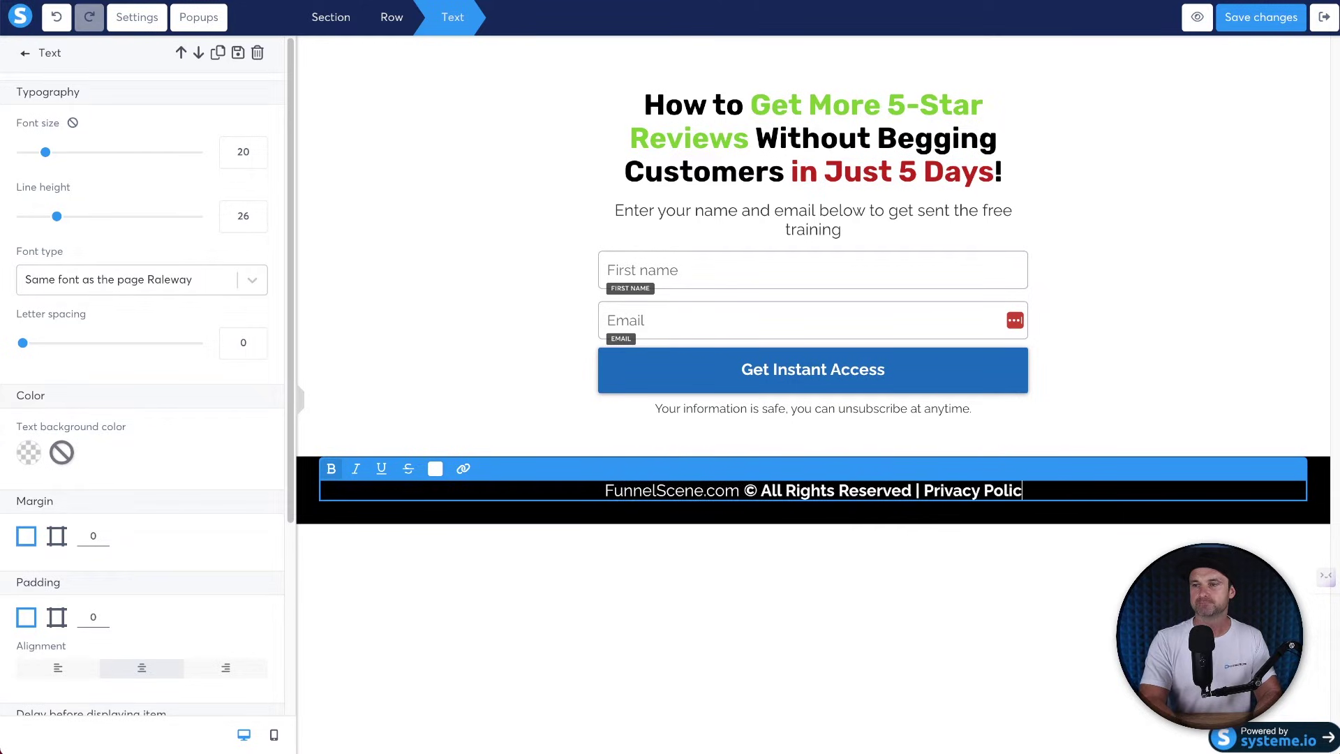
type("y | Terms and Conditions")
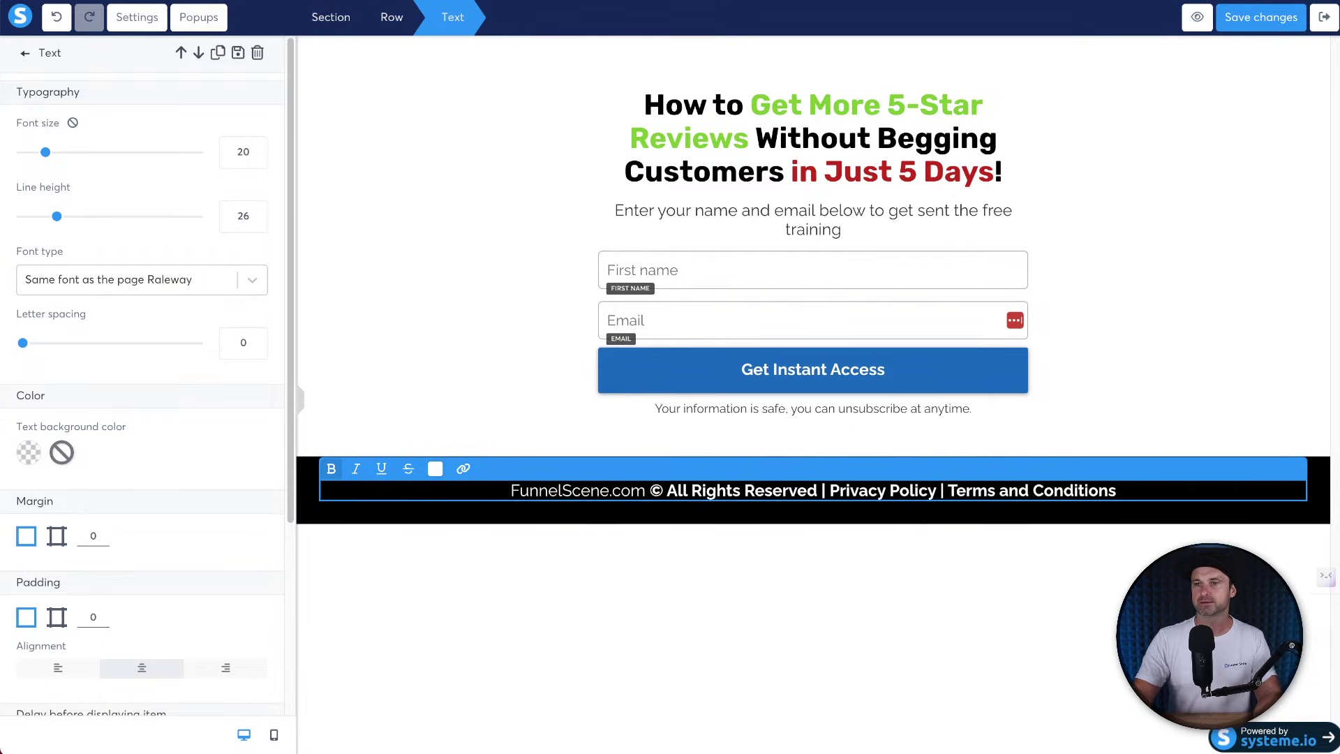
key("ctrl+a")
left_click(332, 469)
left_click(332, 469)
left_click(640, 601)
Shrink the footer copyright line to font size 15.
triple_click(740, 491)
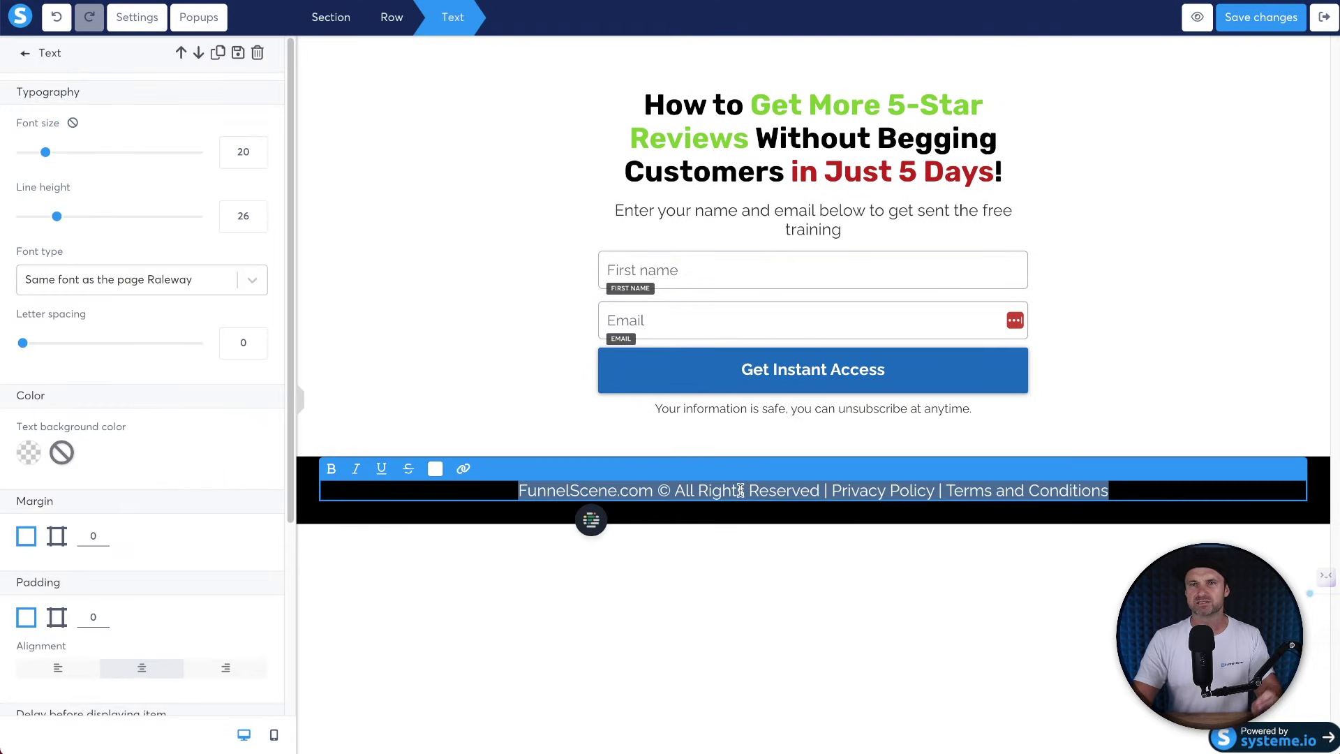
left_click(257, 159)
left_click(256, 160)
left_click(257, 159)
left_click(257, 159)
left_click(257, 160)
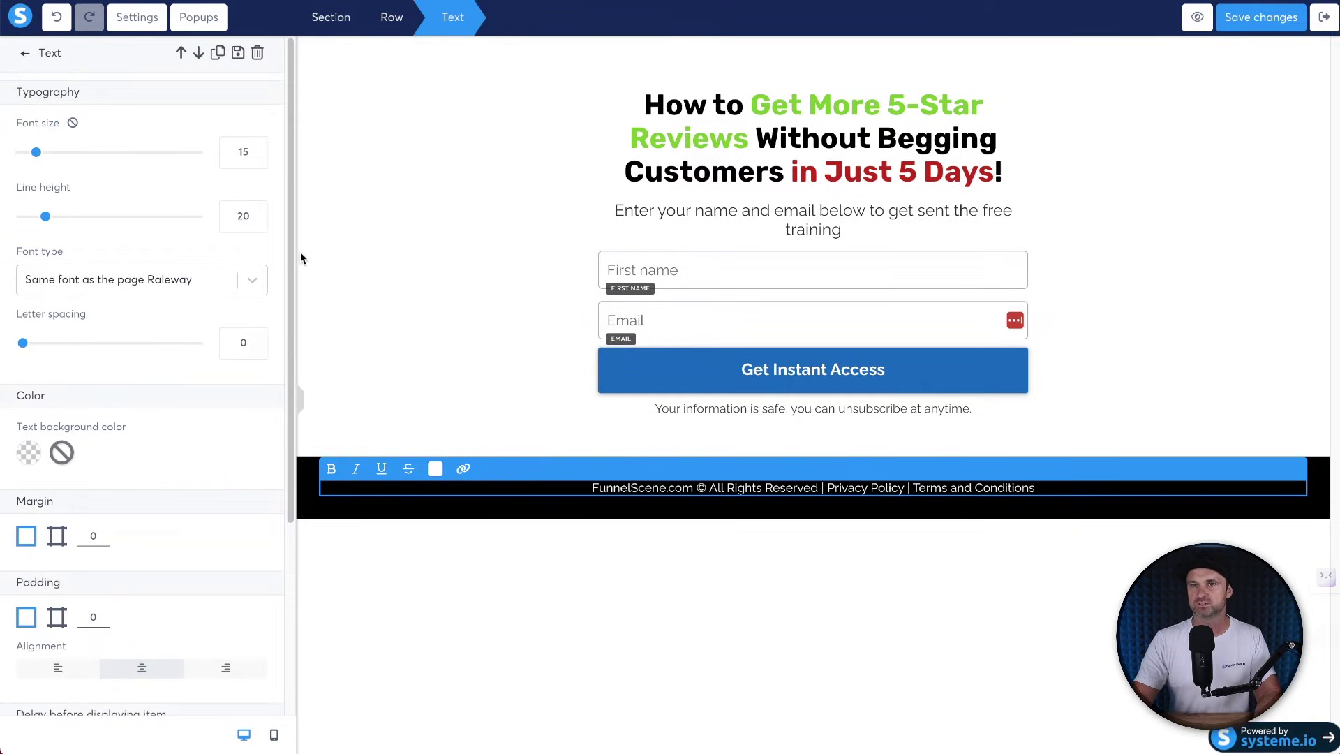
left_click(256, 159)
left_click(709, 700)
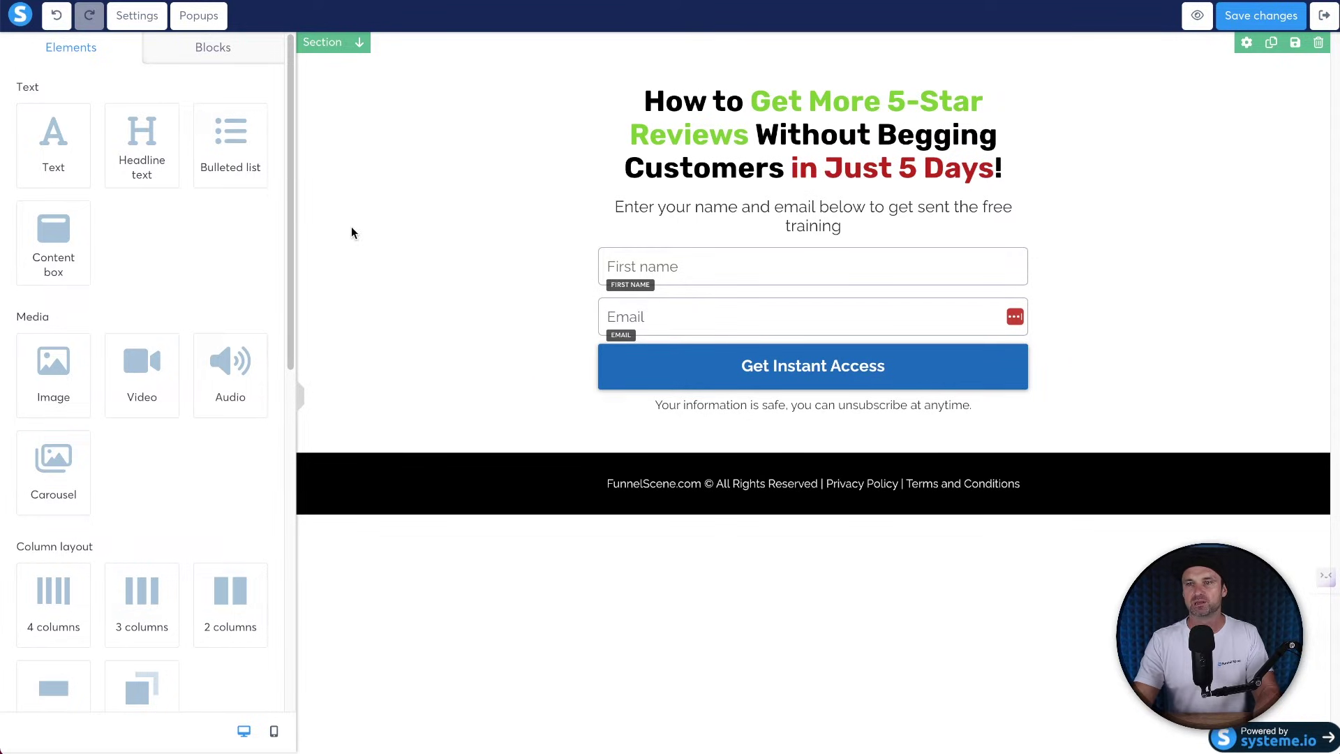
Select the opt-in form section and switch its padding to per-side values.
left_click(431, 318)
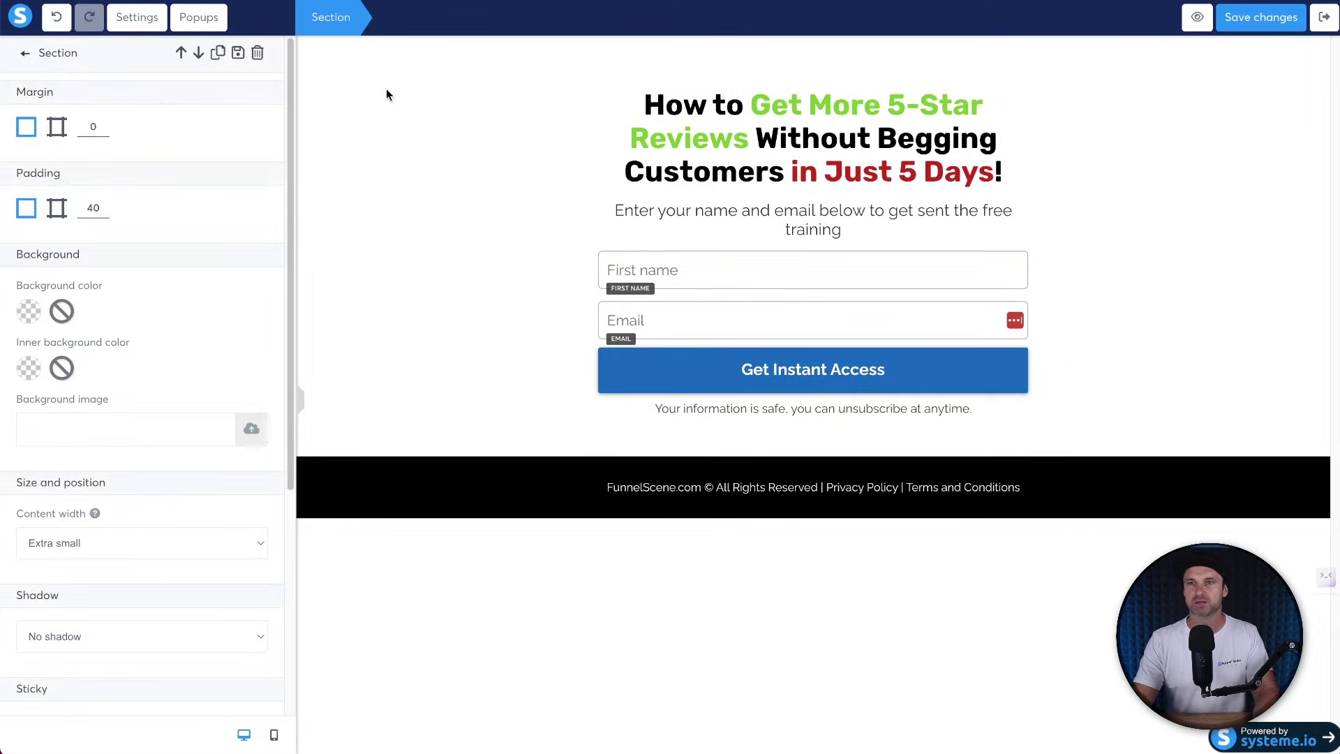
left_click(347, 102)
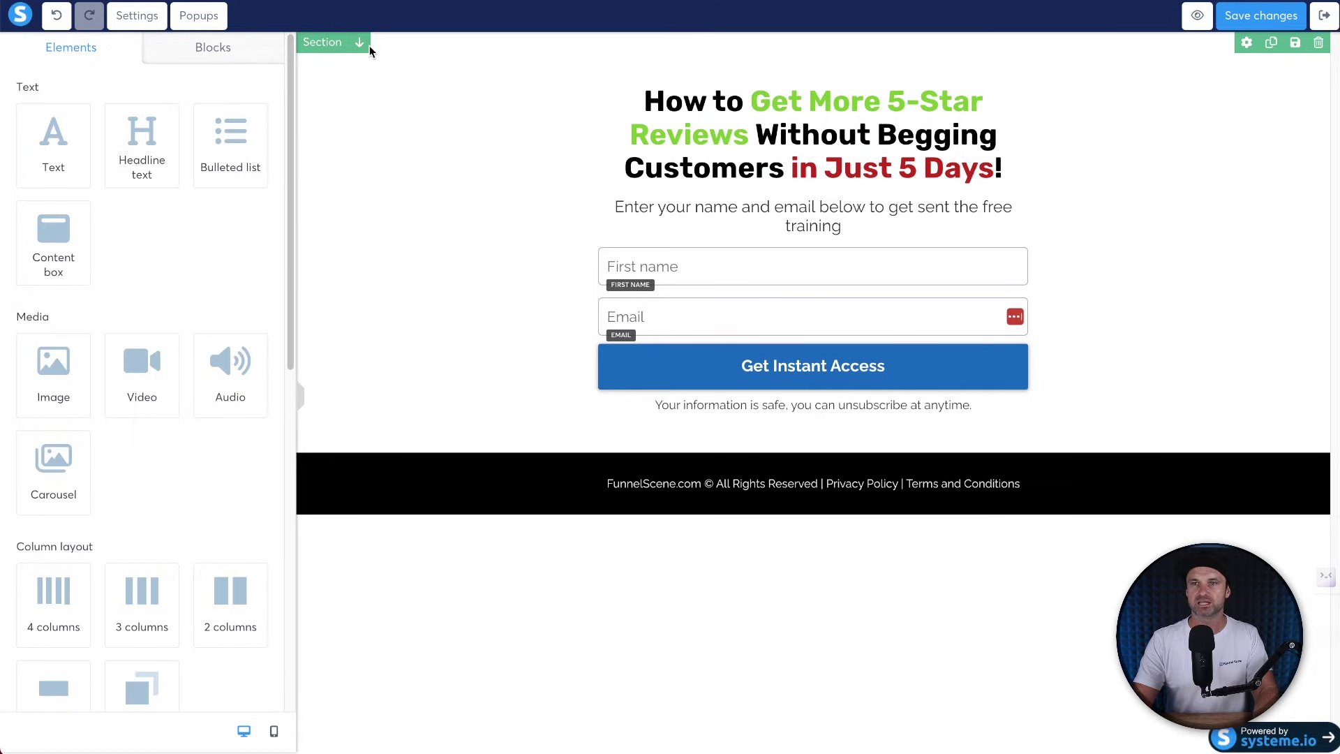
left_click(388, 217)
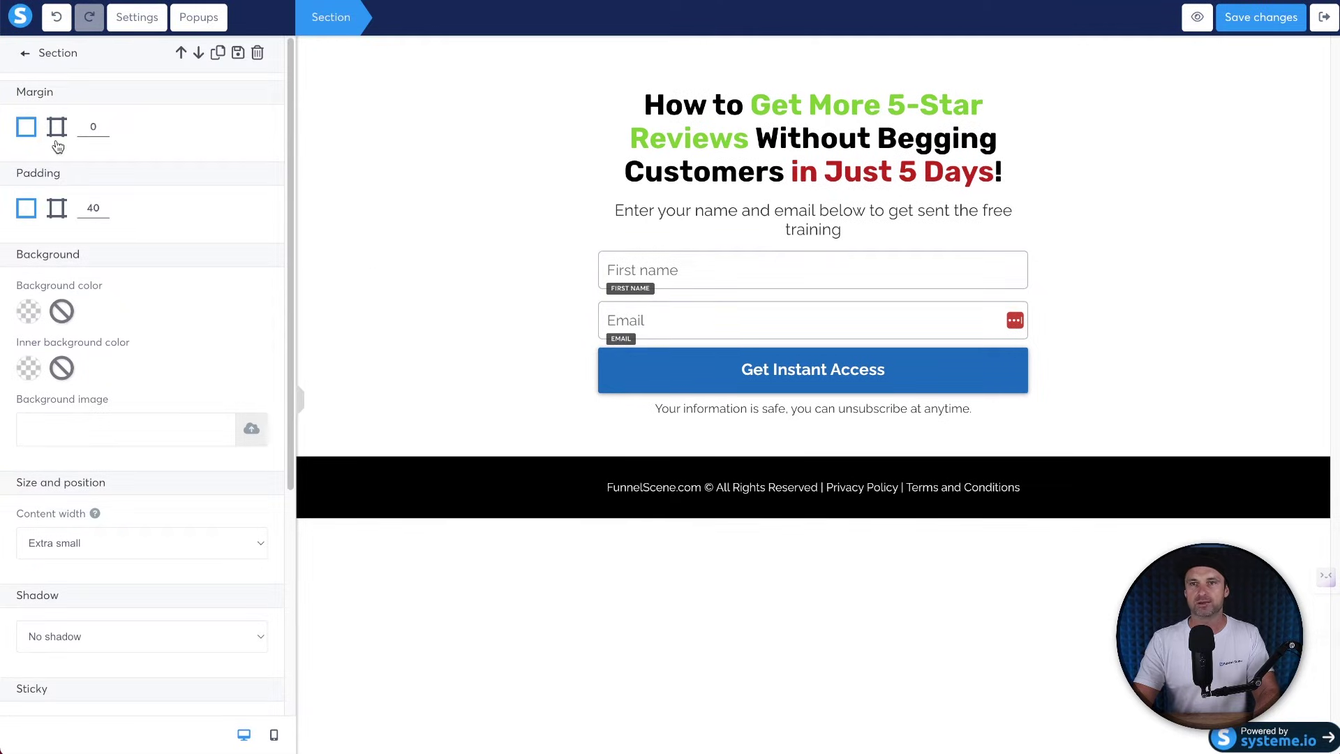
left_click(57, 209)
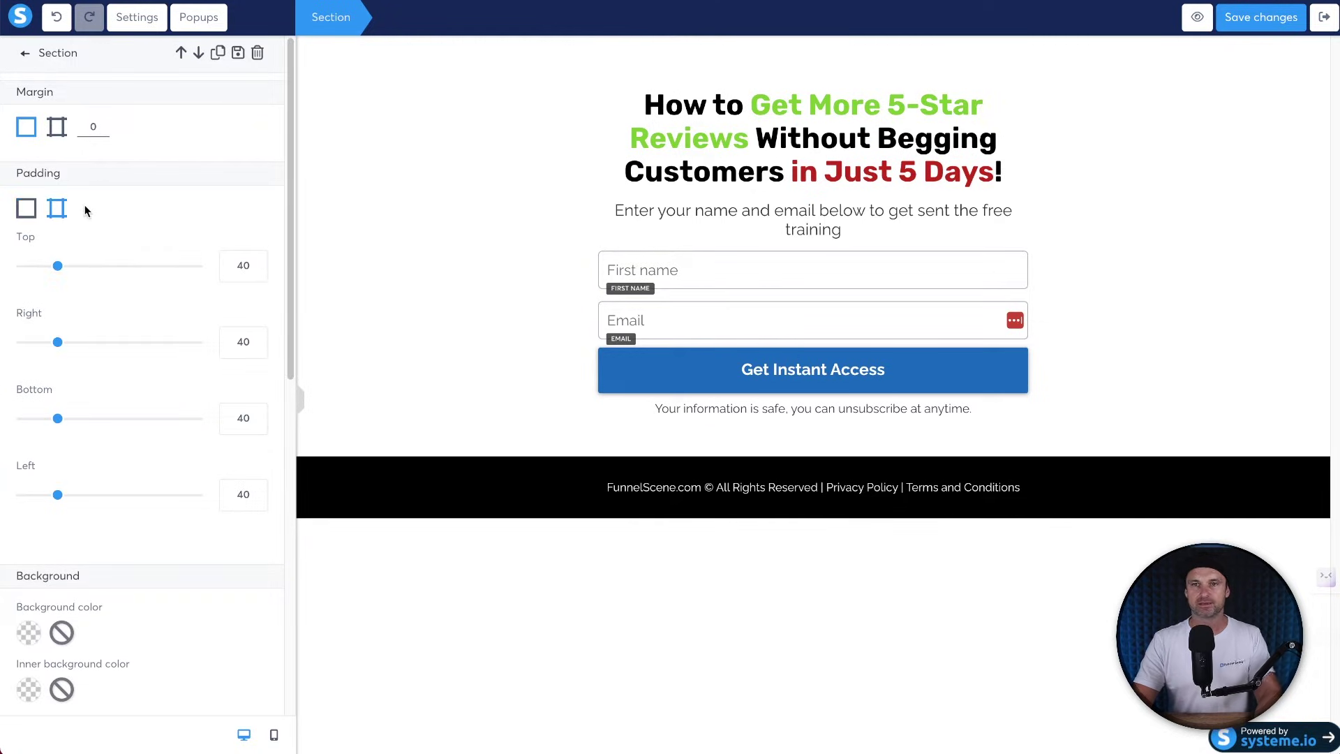
Set the opt-in section's bottom padding to 335.
left_click(235, 417)
type("1")
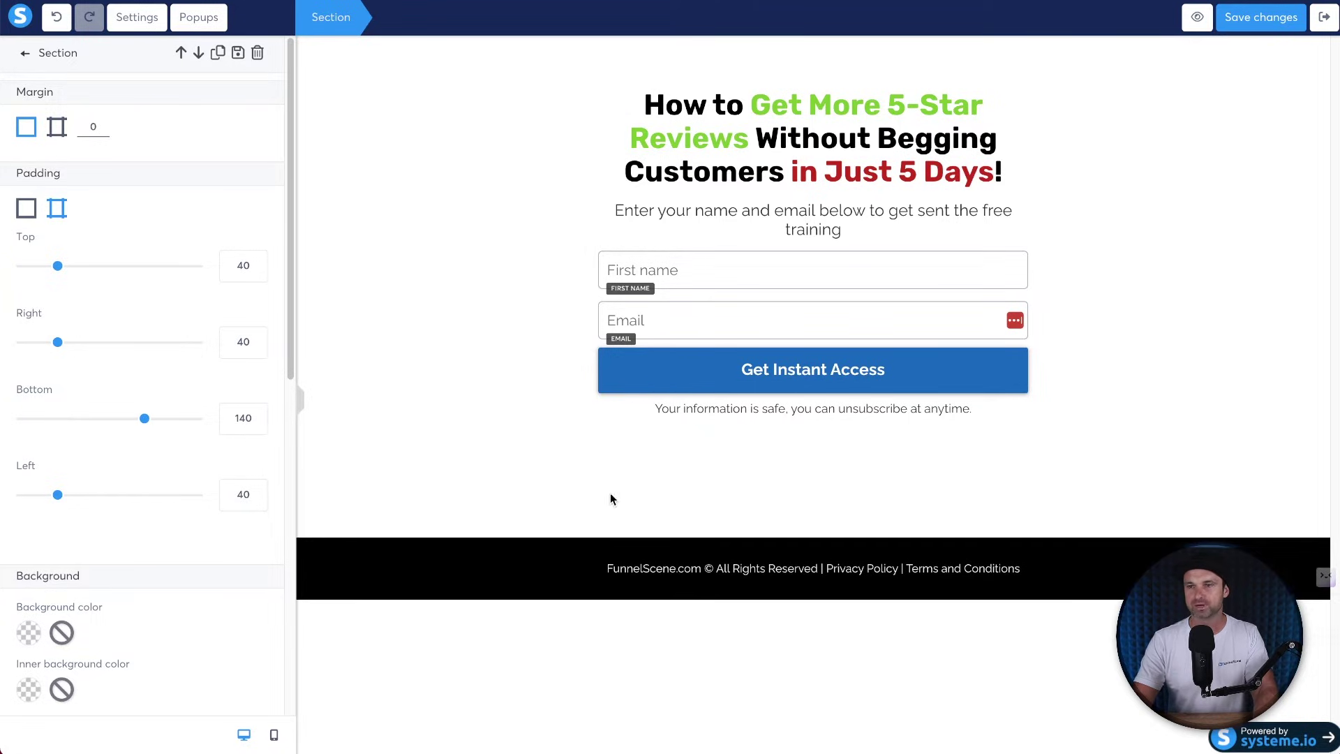
key("BackSpace")
type("2")
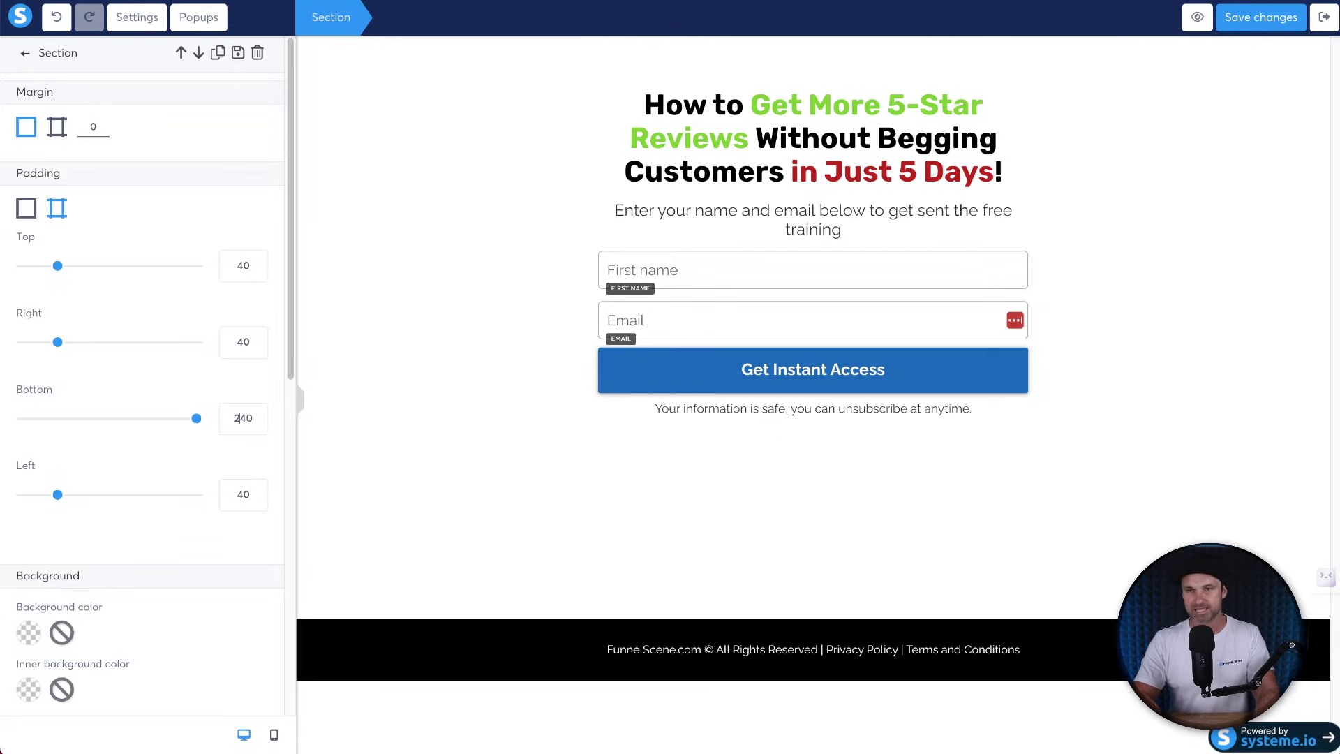
key("BackSpace")
type("3")
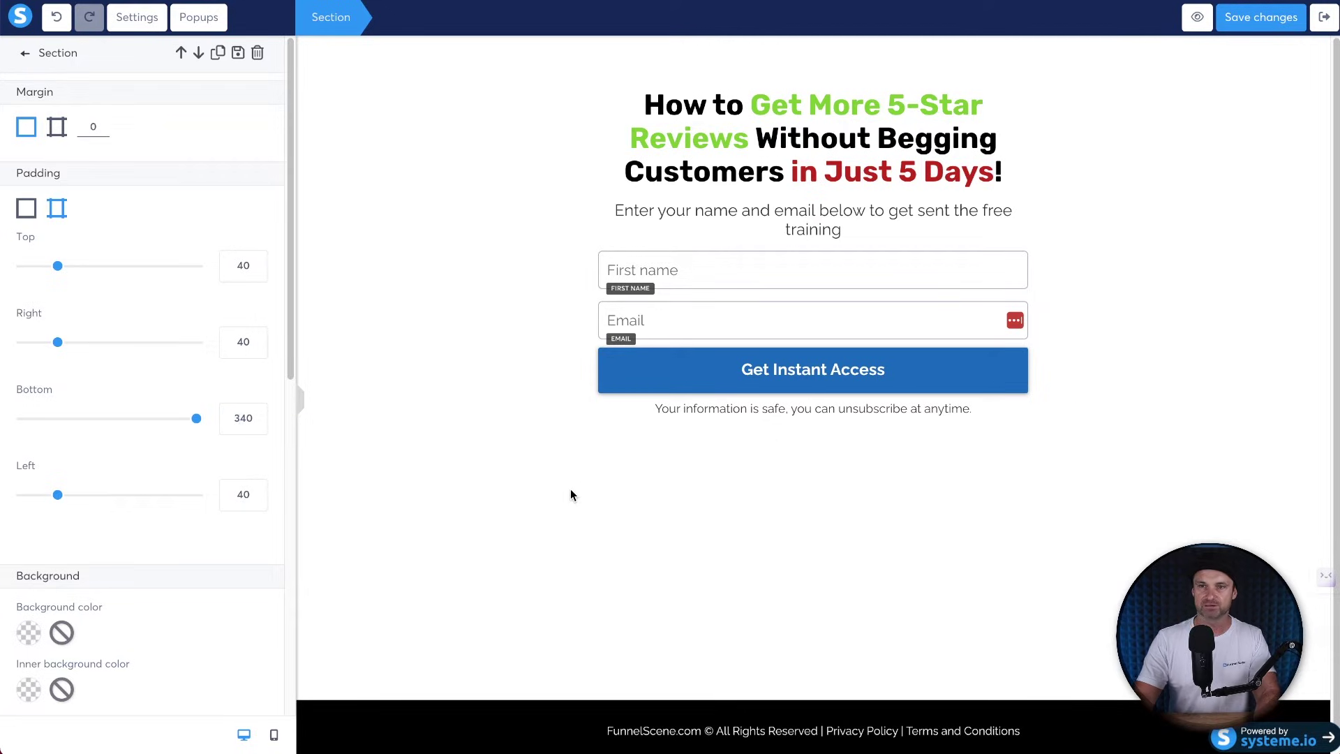
key("Delete")
type("1")
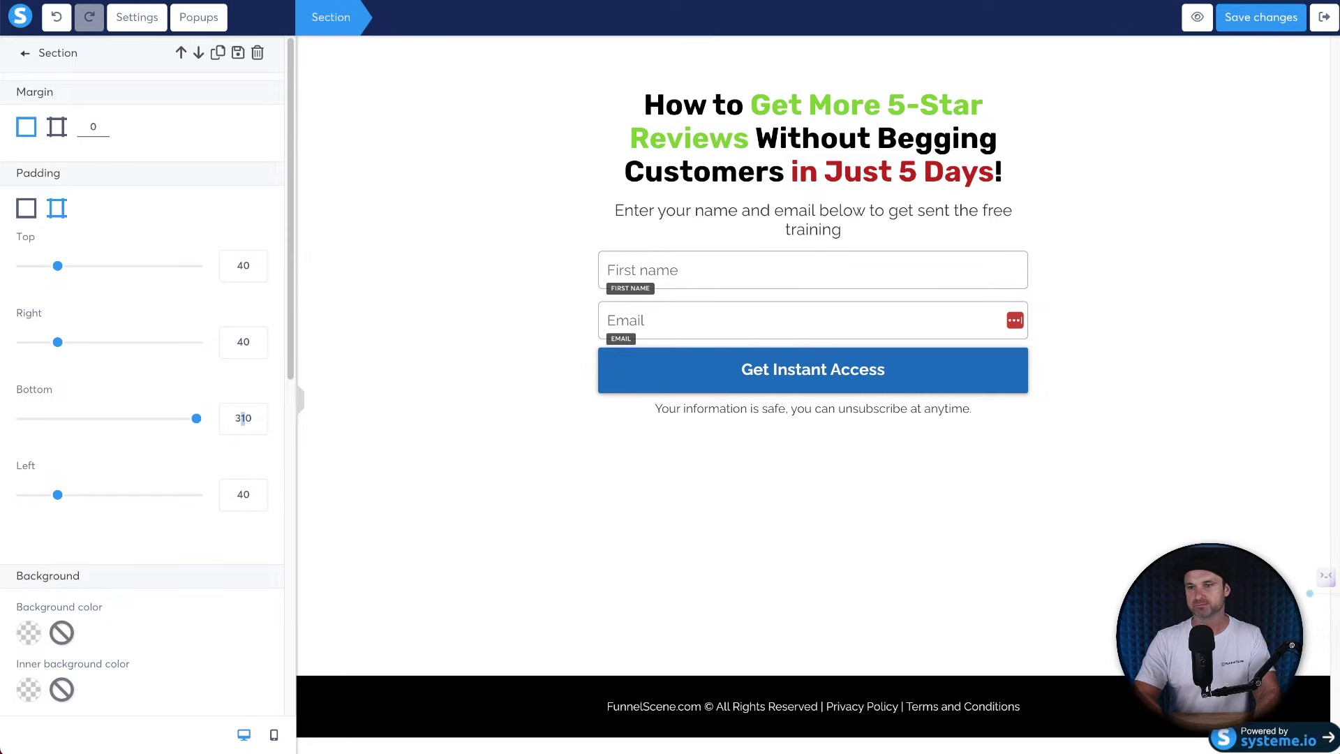
key("Delete")
type("2")
key("BackSpace")
type("3")
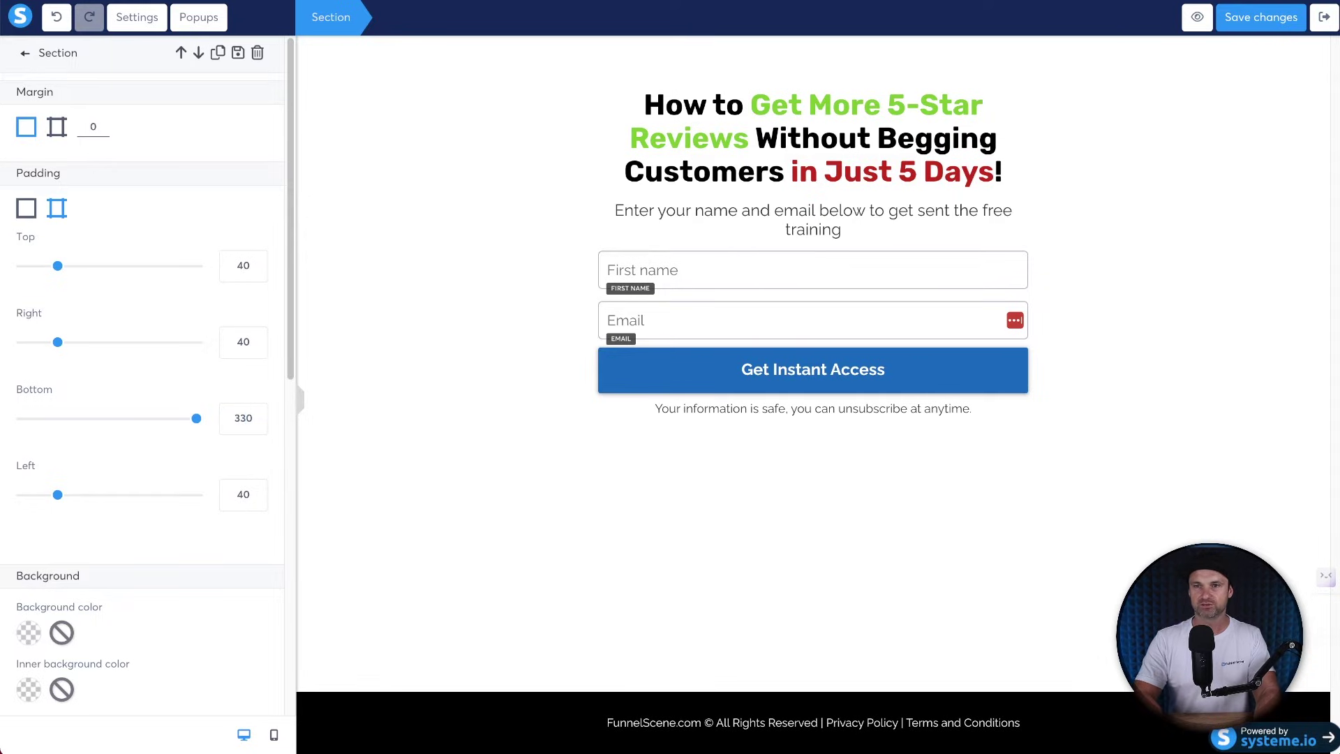
key("Delete")
type("5")
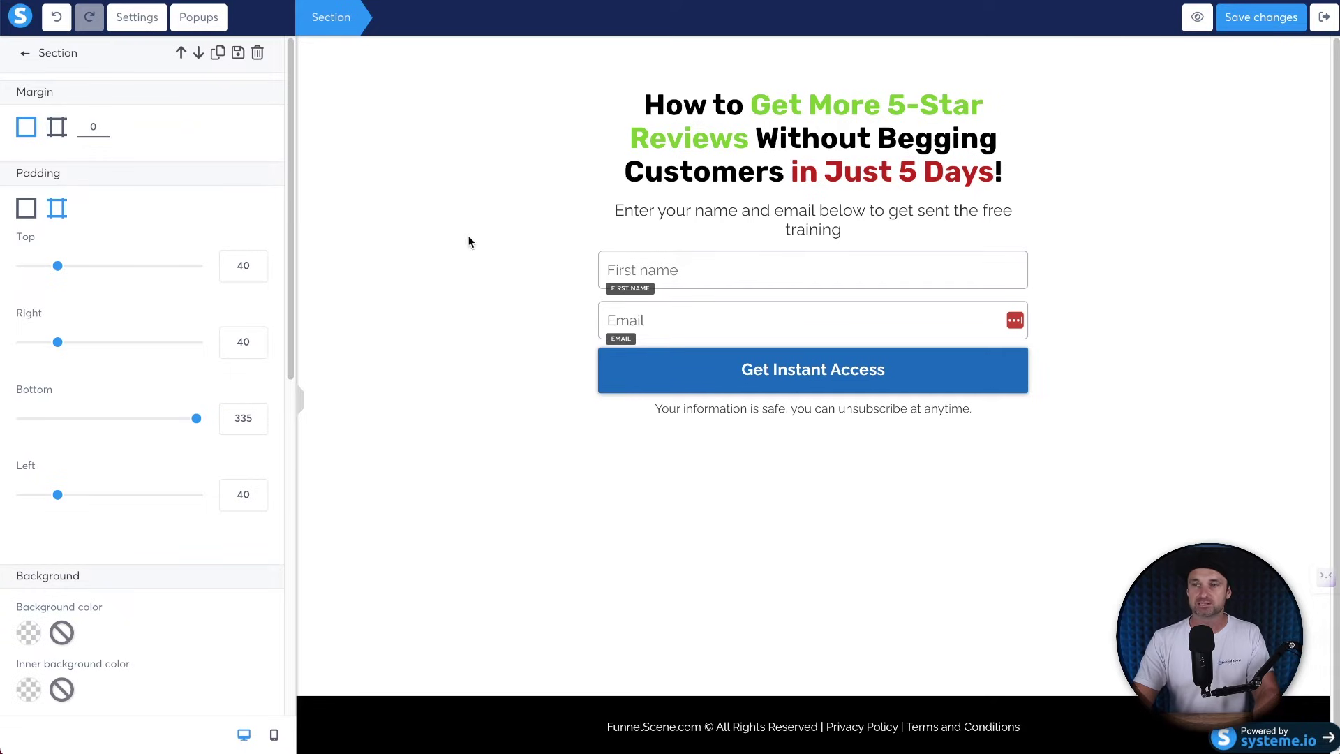
left_click(463, 373)
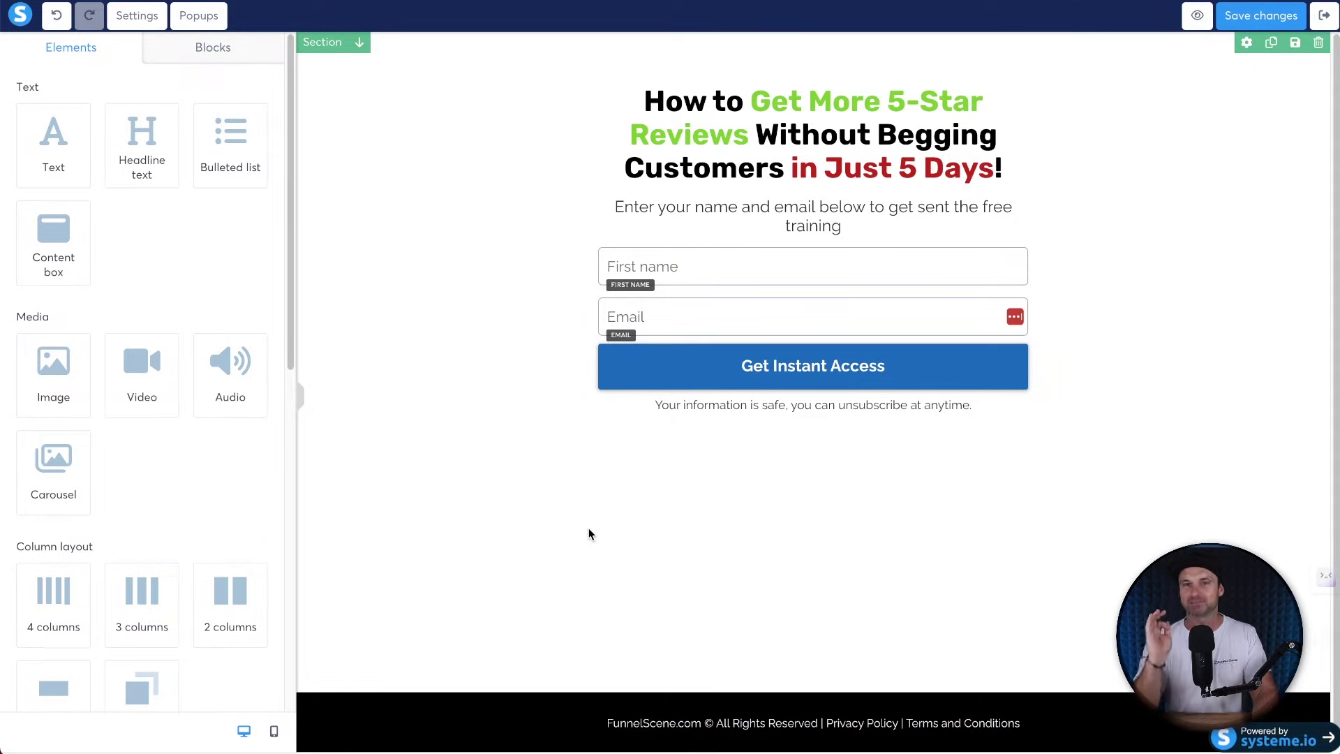
Link the footer words 'Privacy Policy' to /privacy-policy/.
left_click(838, 726)
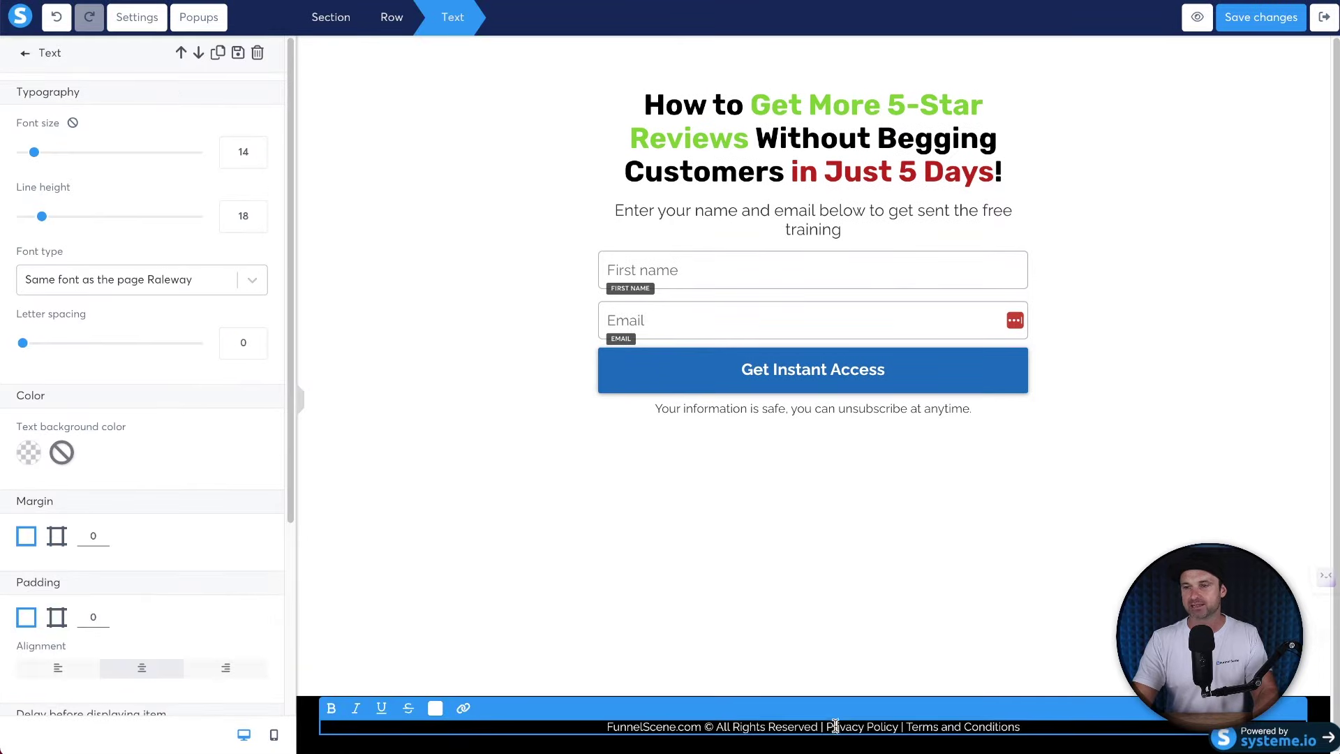
left_click_drag(828, 726, 898, 727)
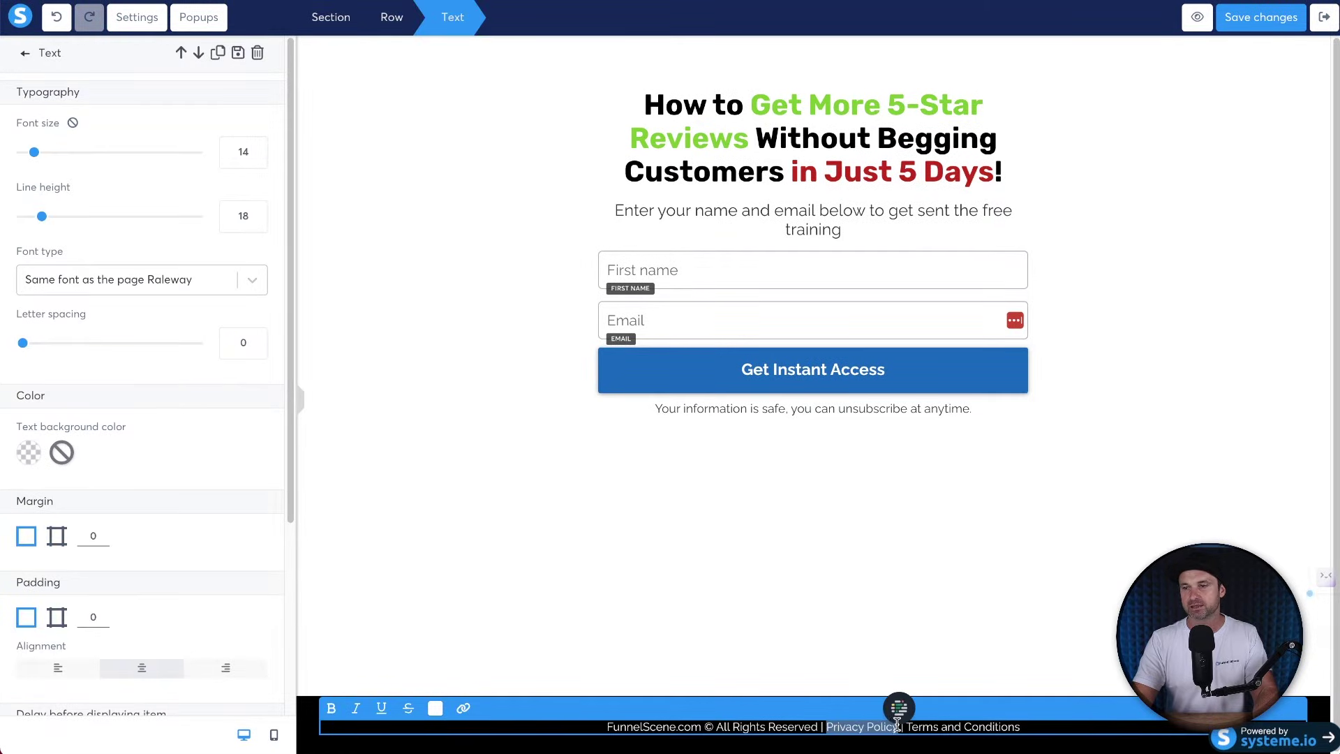
left_click(463, 707)
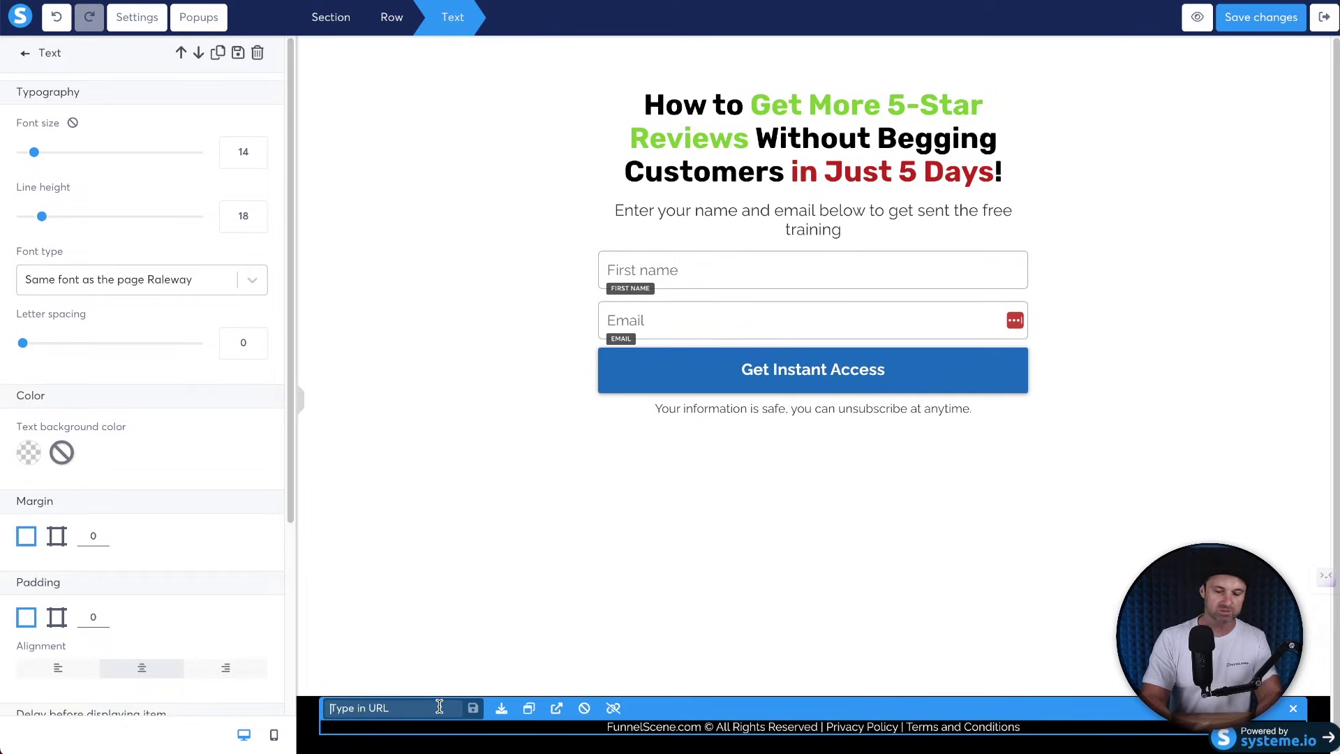
type("/")
type("privacy")
type("-o")
type("policy/")
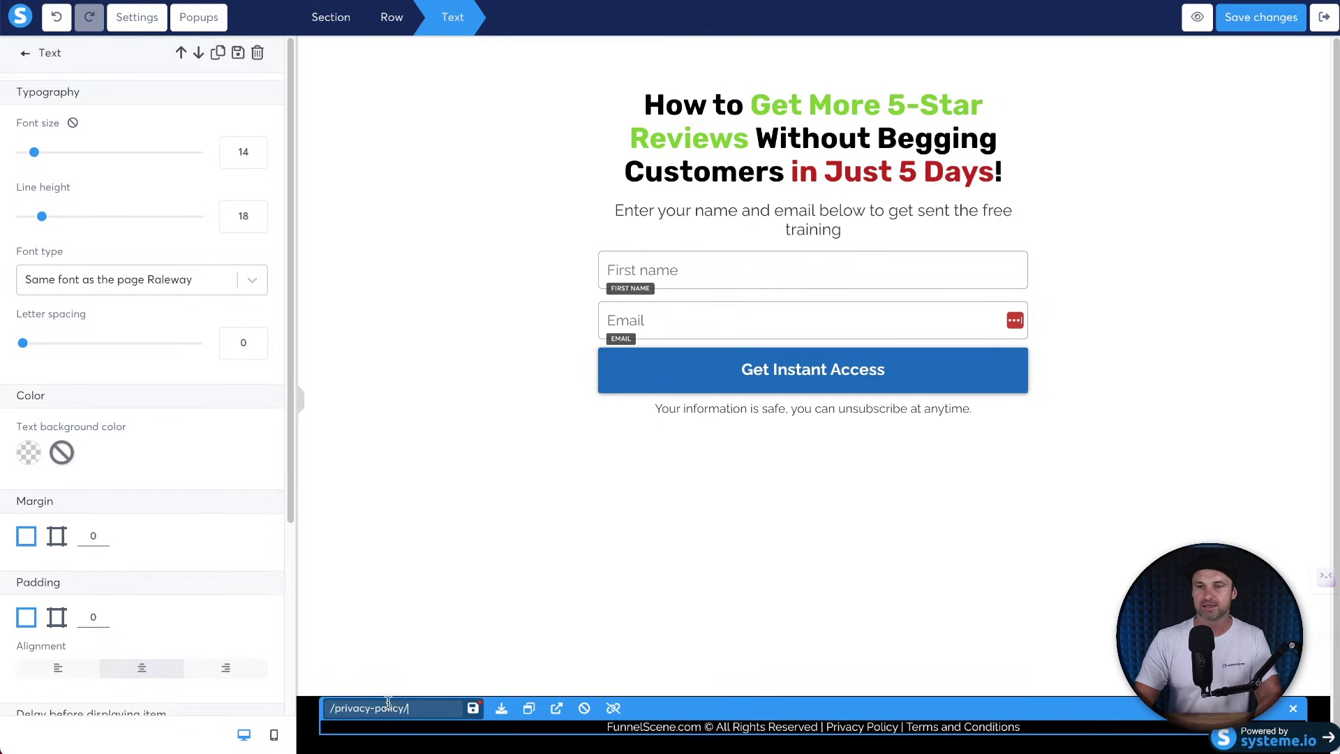
left_click(473, 708)
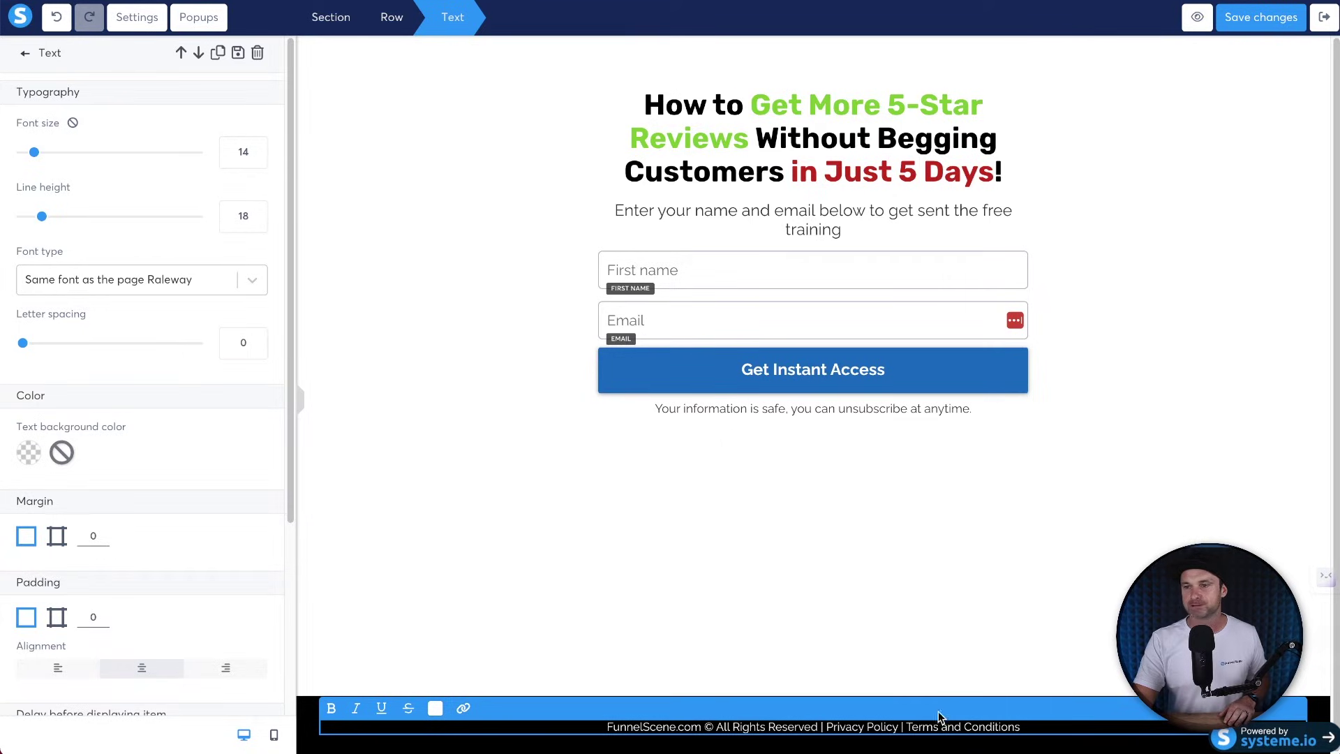
Link the footer words 'Terms and Conditions' to /terms-and-conditions/ and finish editing the footer text.
left_click(901, 727)
type("|")
left_click_drag(1021, 726, 905, 727)
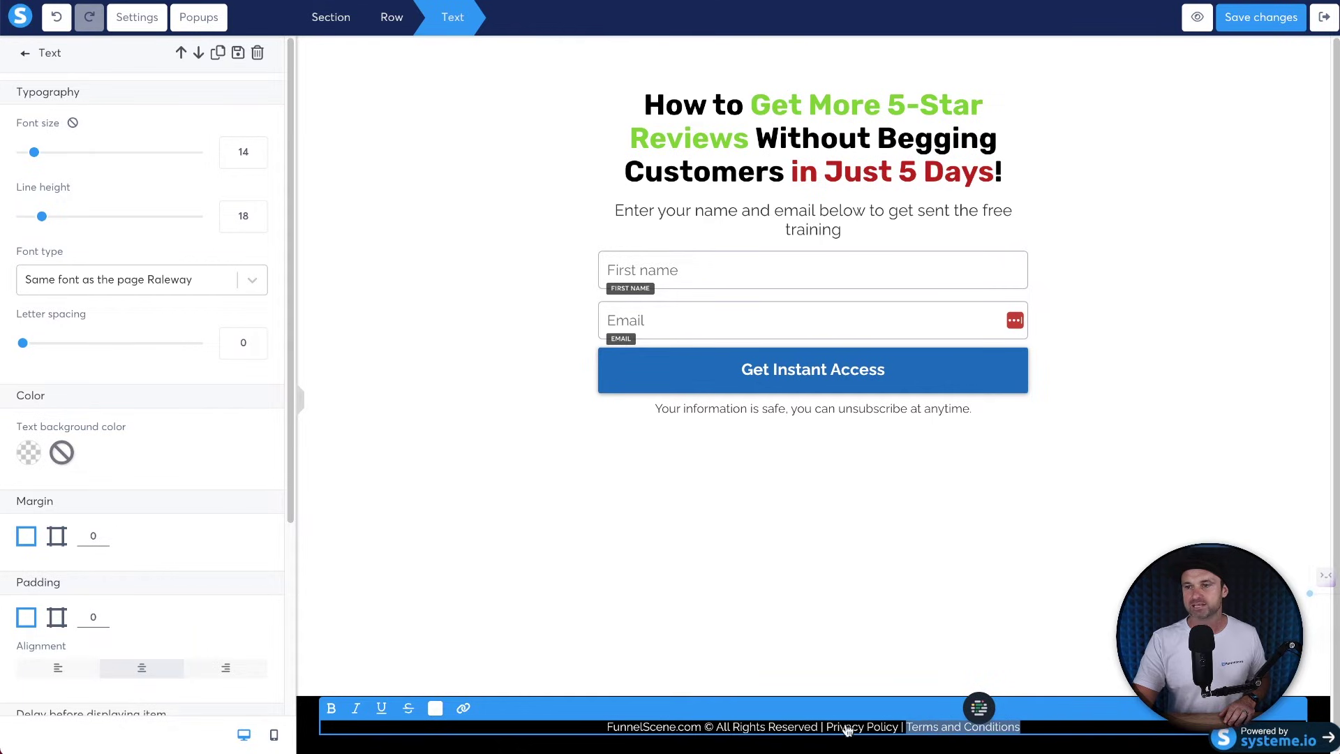
left_click(464, 707)
type("/terms-and-c")
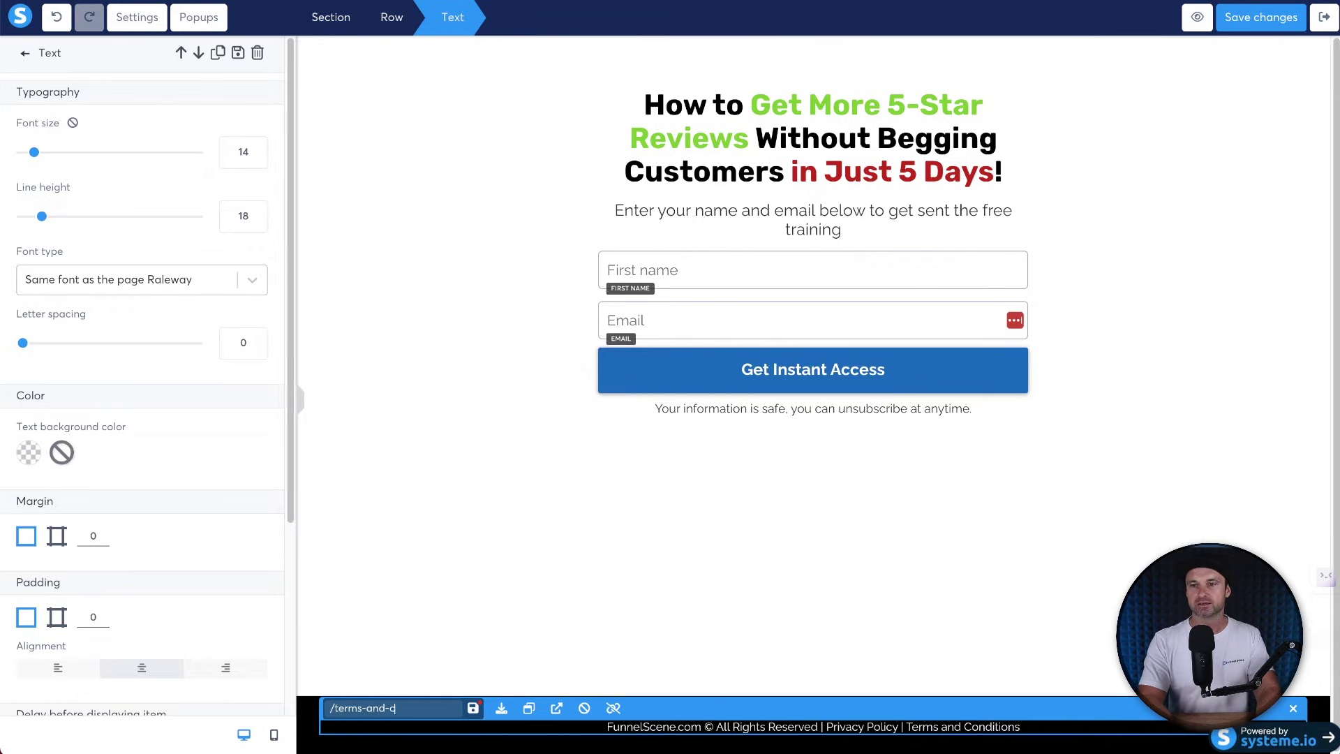
type("onditions/")
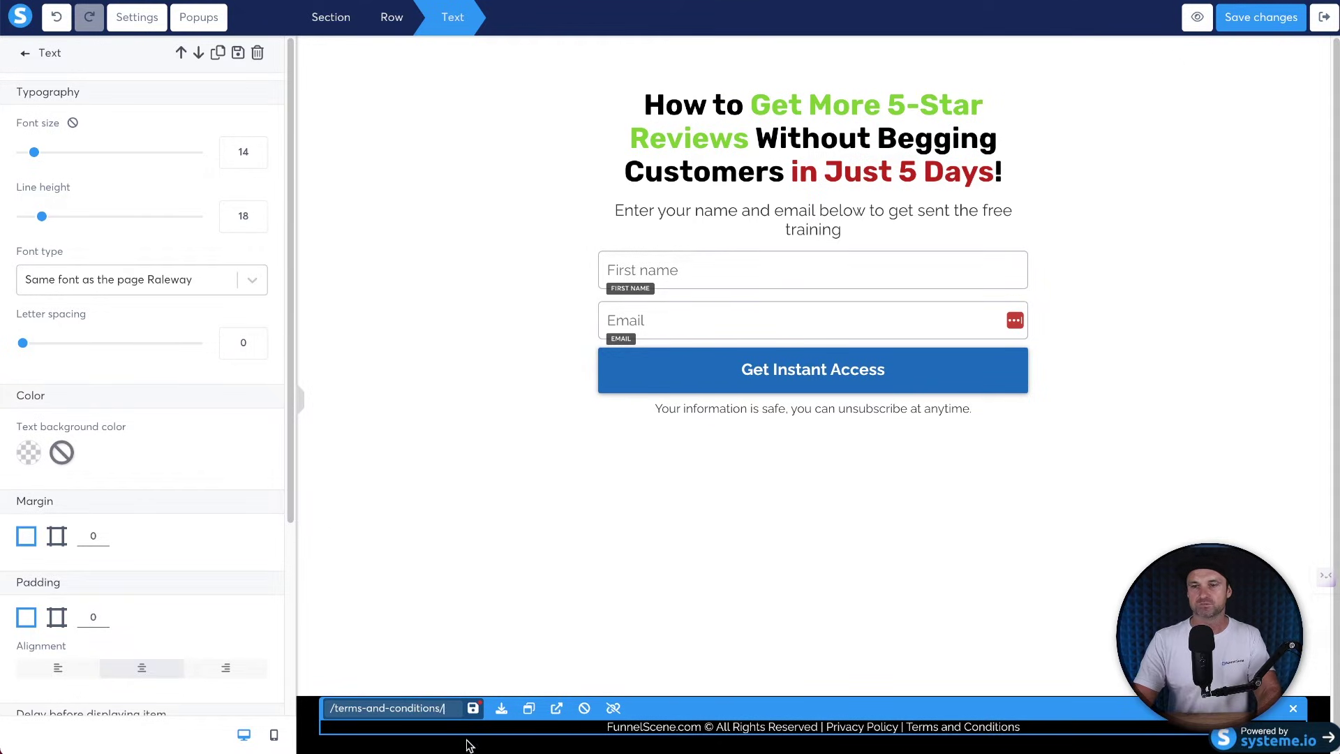
left_click(472, 707)
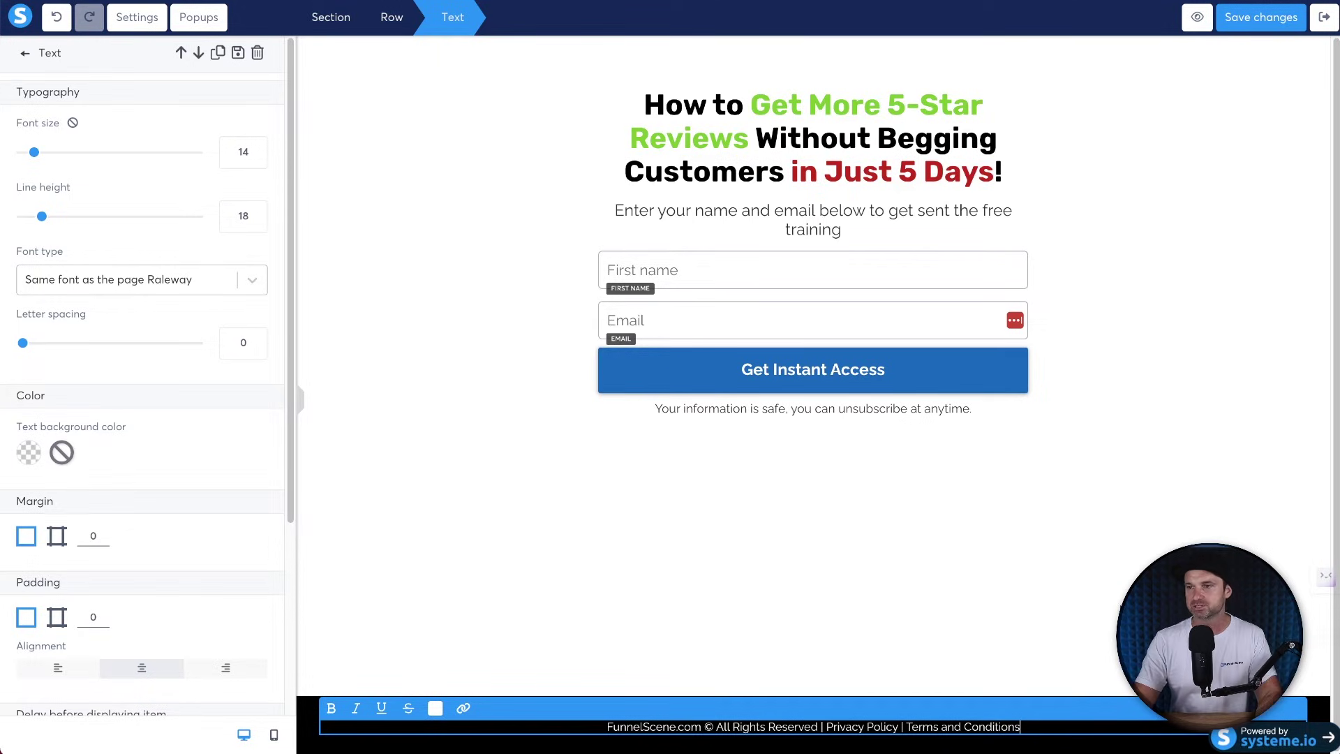
left_click(1099, 601)
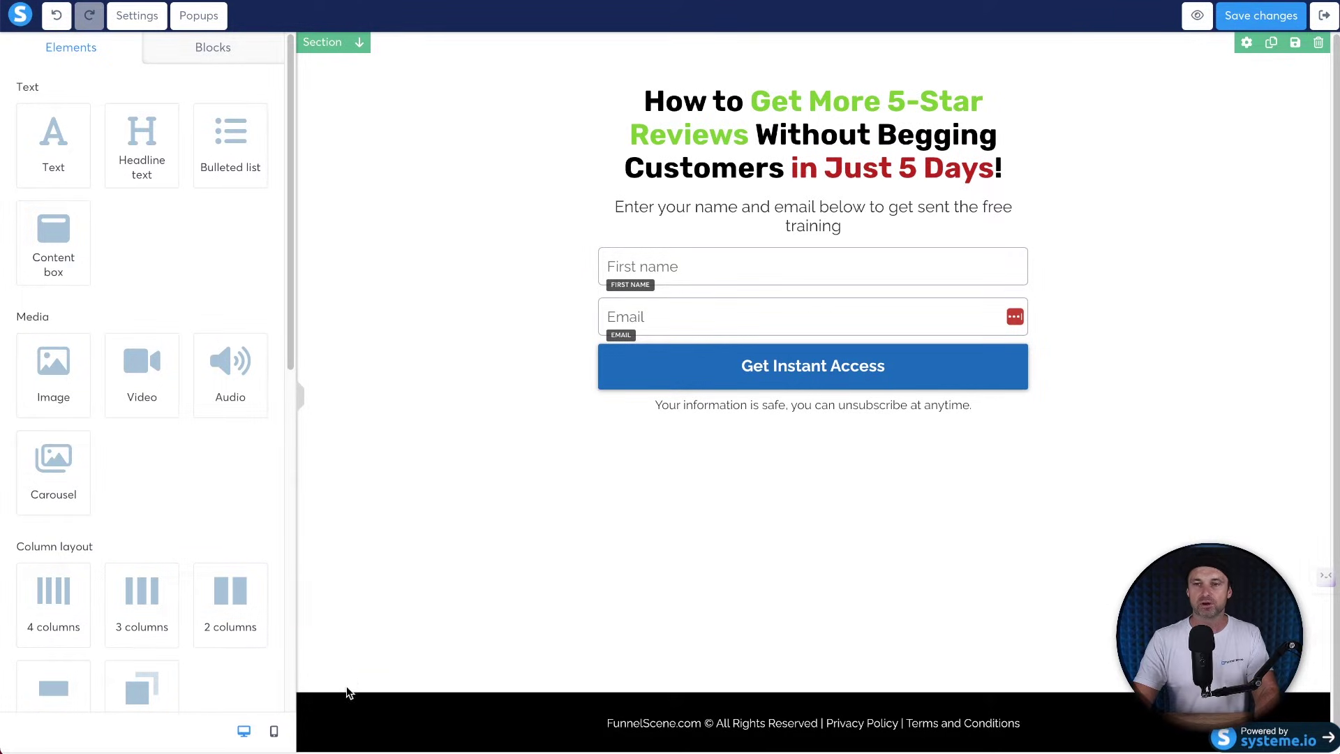
Save the black footer section as a block titled '5-Day Footer' with the master block option ticked.
left_click(320, 703)
left_click(915, 637)
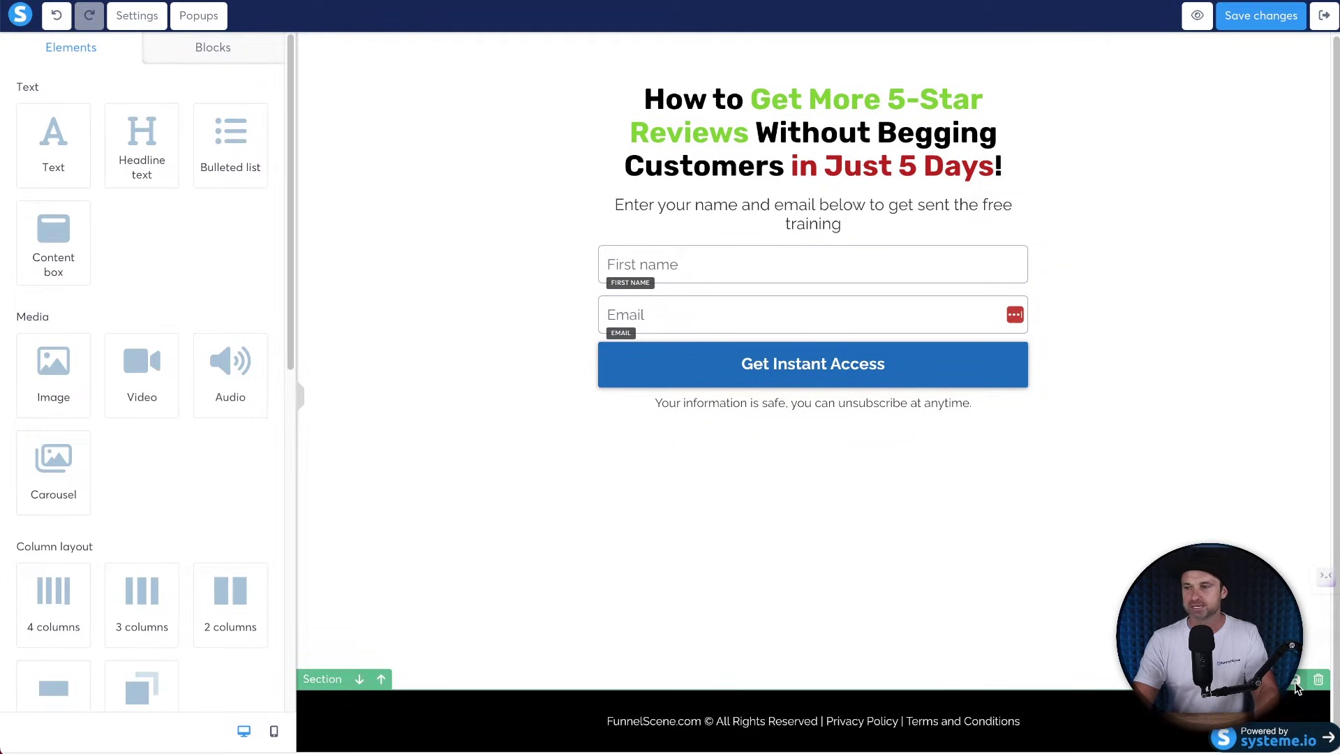
left_click(1294, 682)
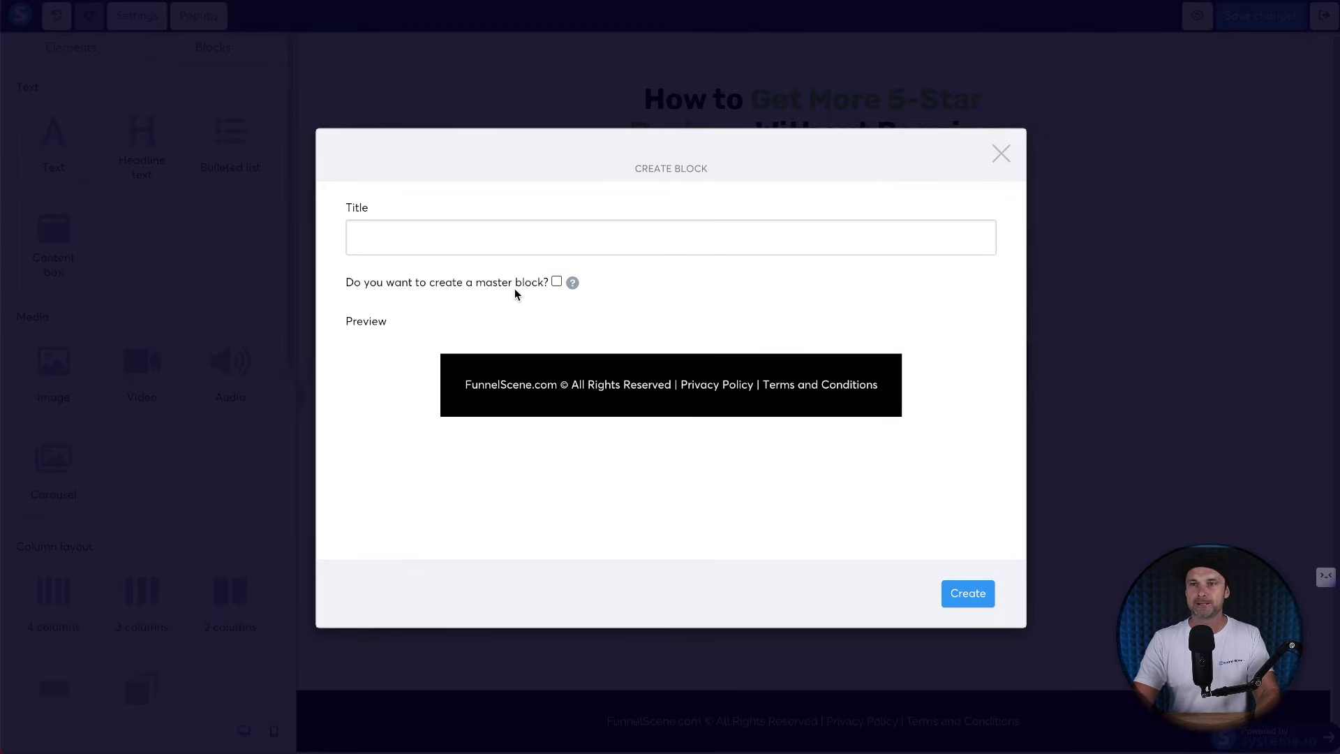
left_click(420, 227)
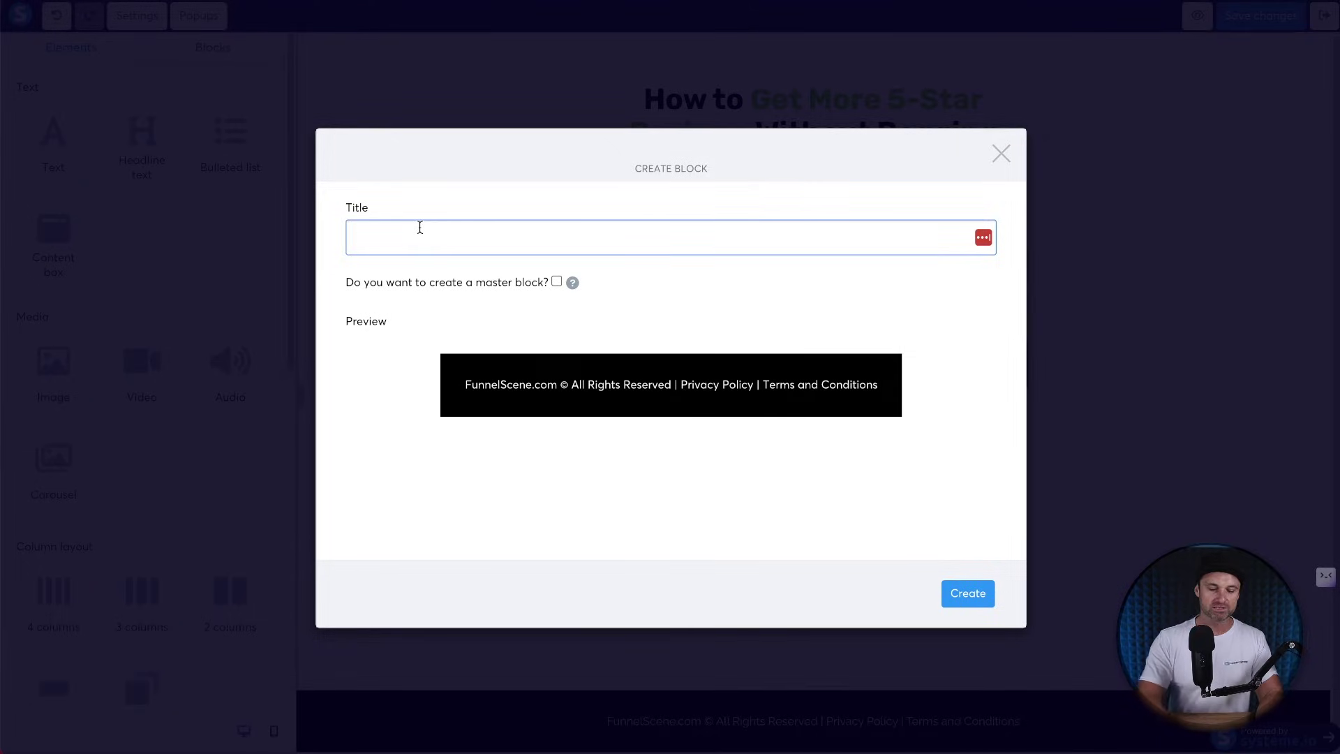
type("5-Day Footer")
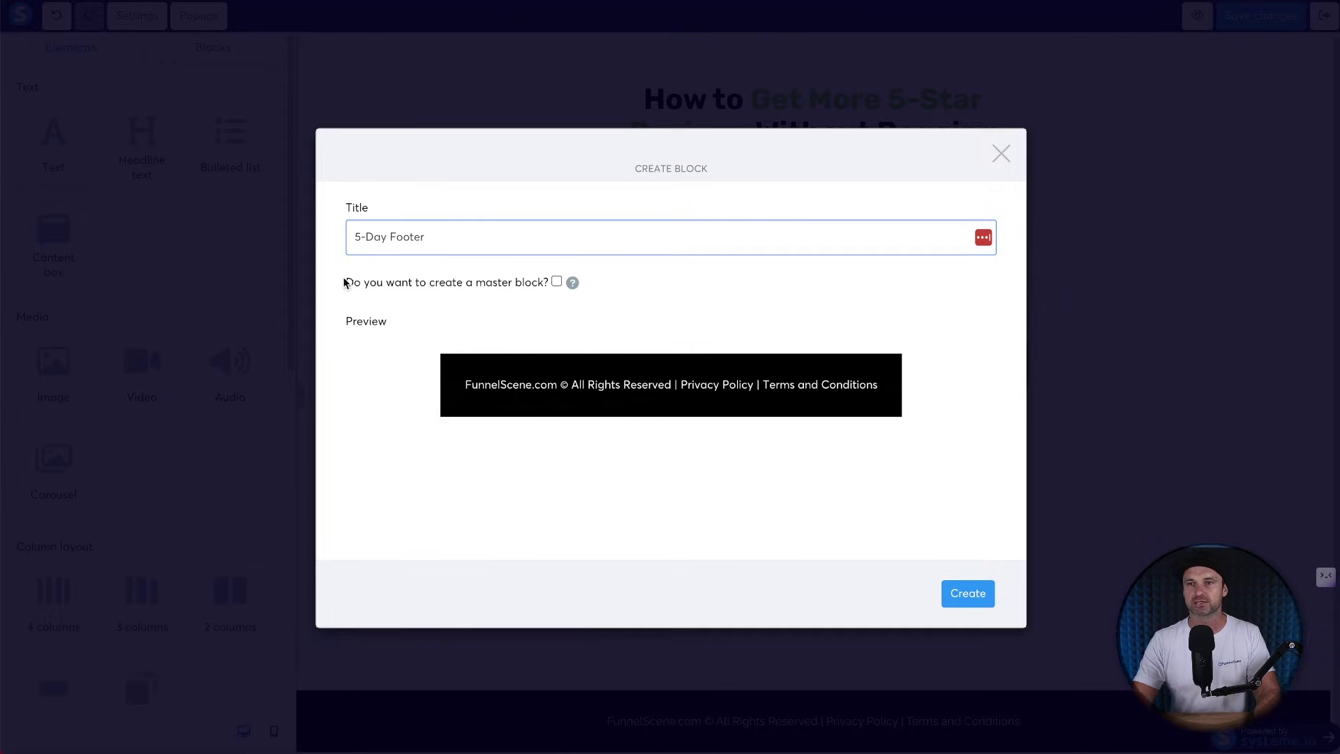
left_click_drag(344, 282, 521, 296)
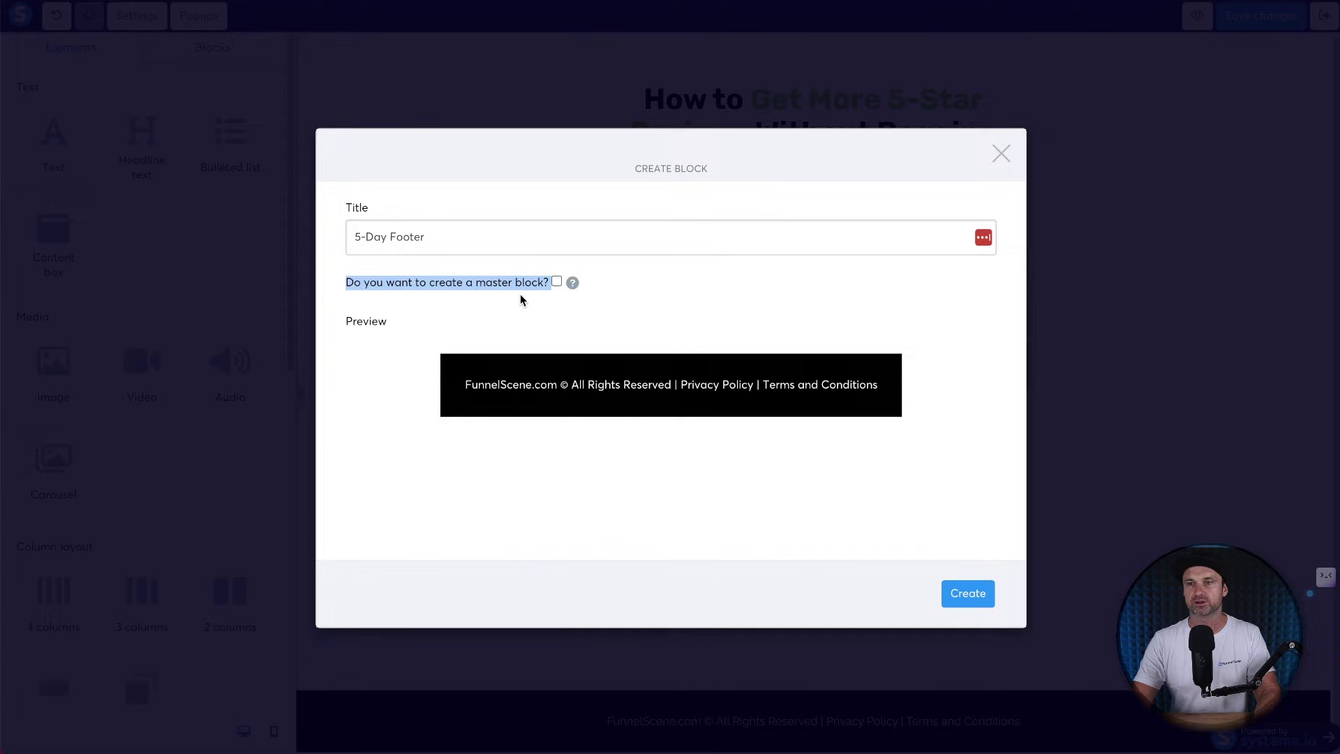
left_click(654, 291)
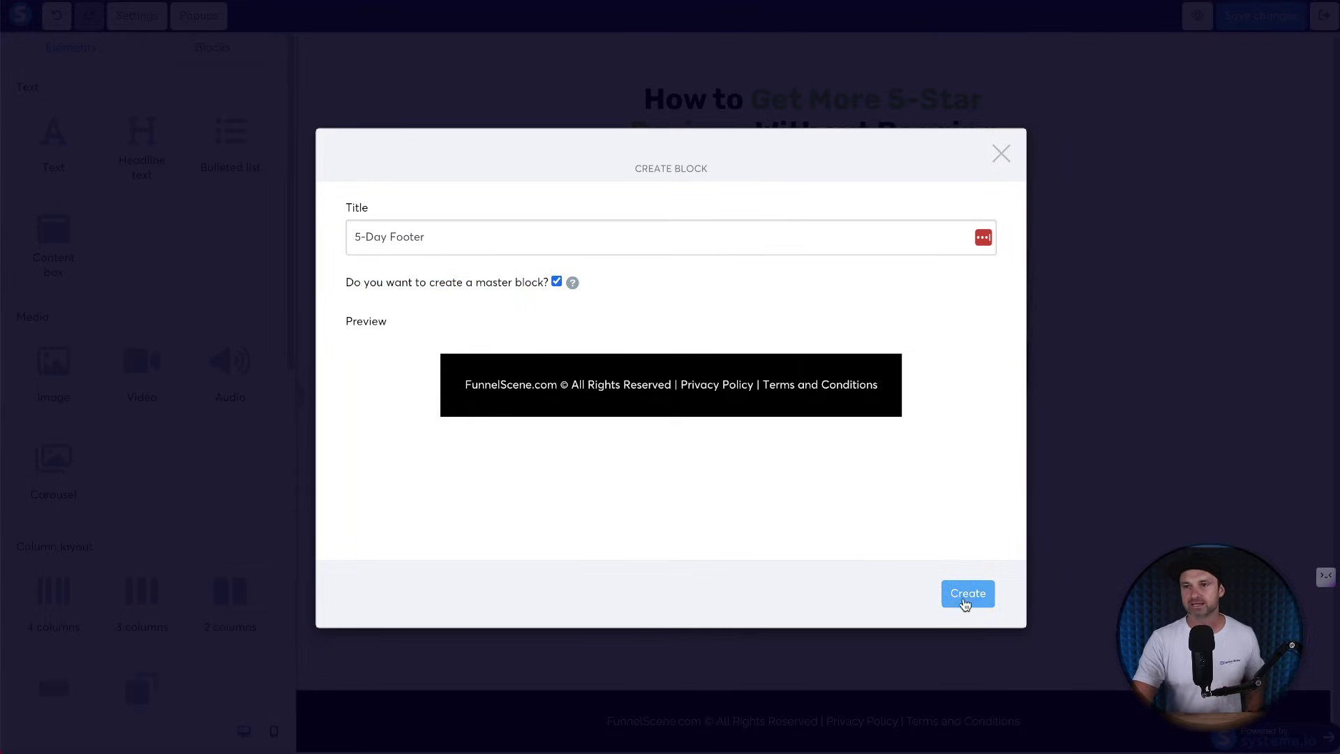
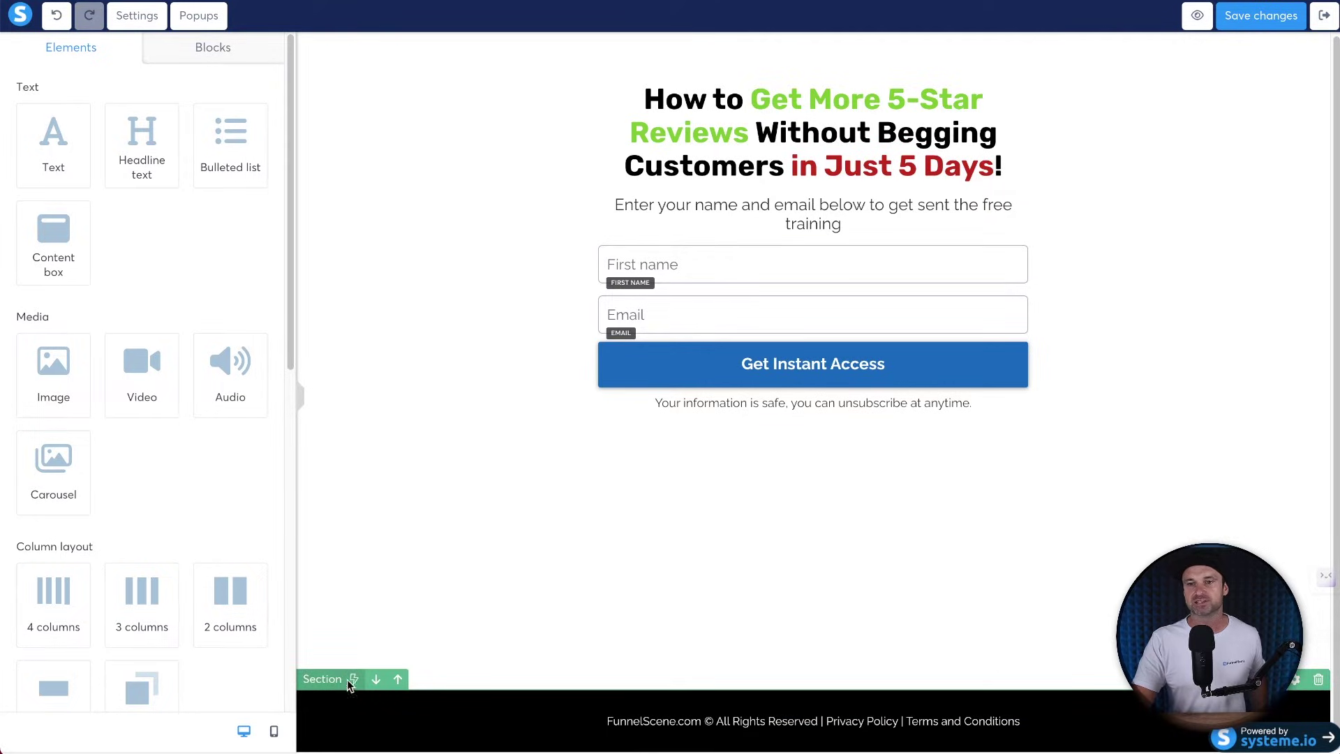
Switch to the mobile layout and delete the mobile-only Volunteer section.
mouse_move(354, 680)
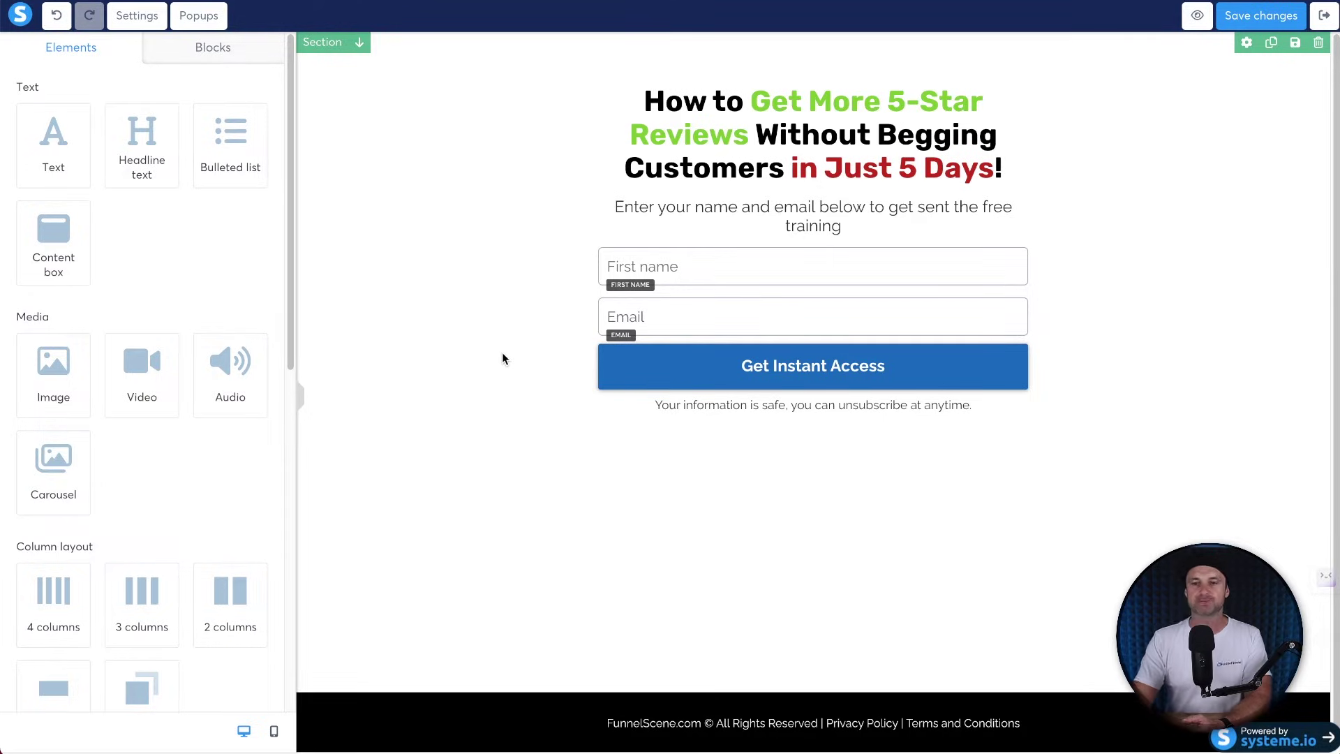
left_click(275, 733)
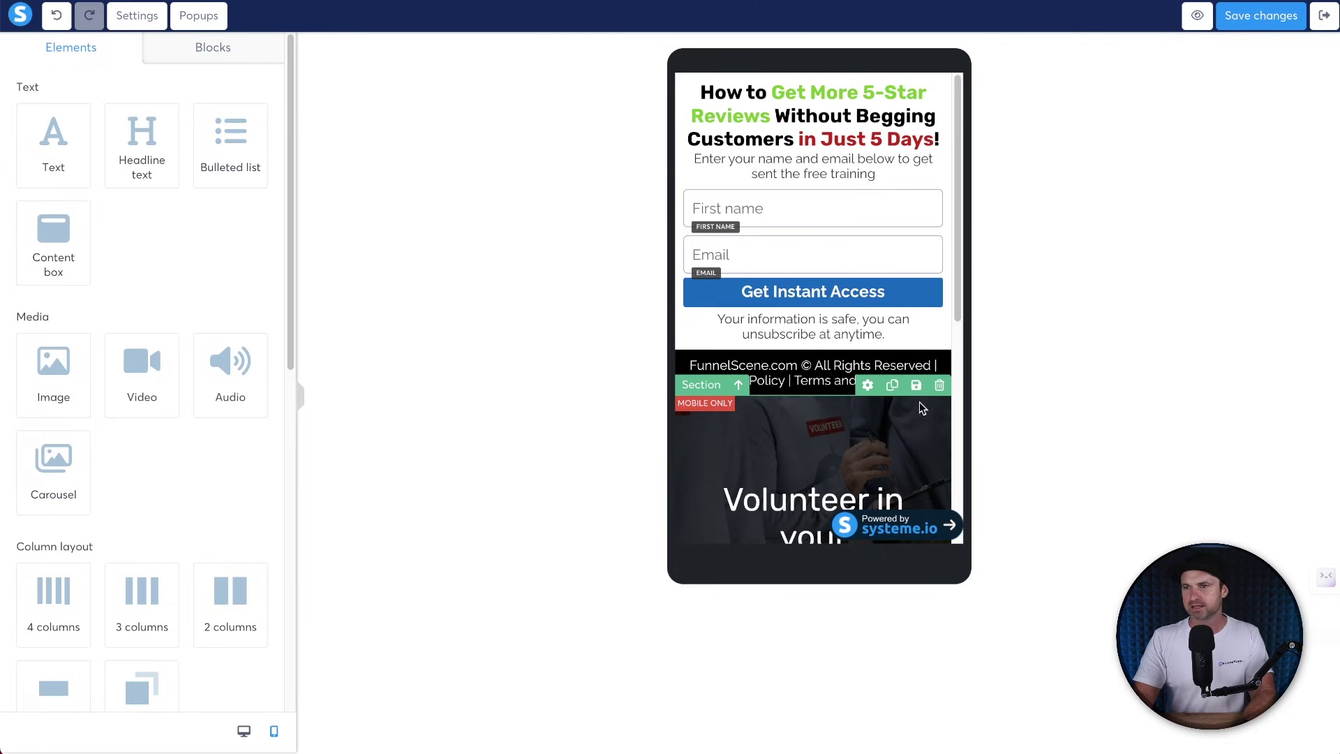
left_click(939, 386)
left_click(804, 55)
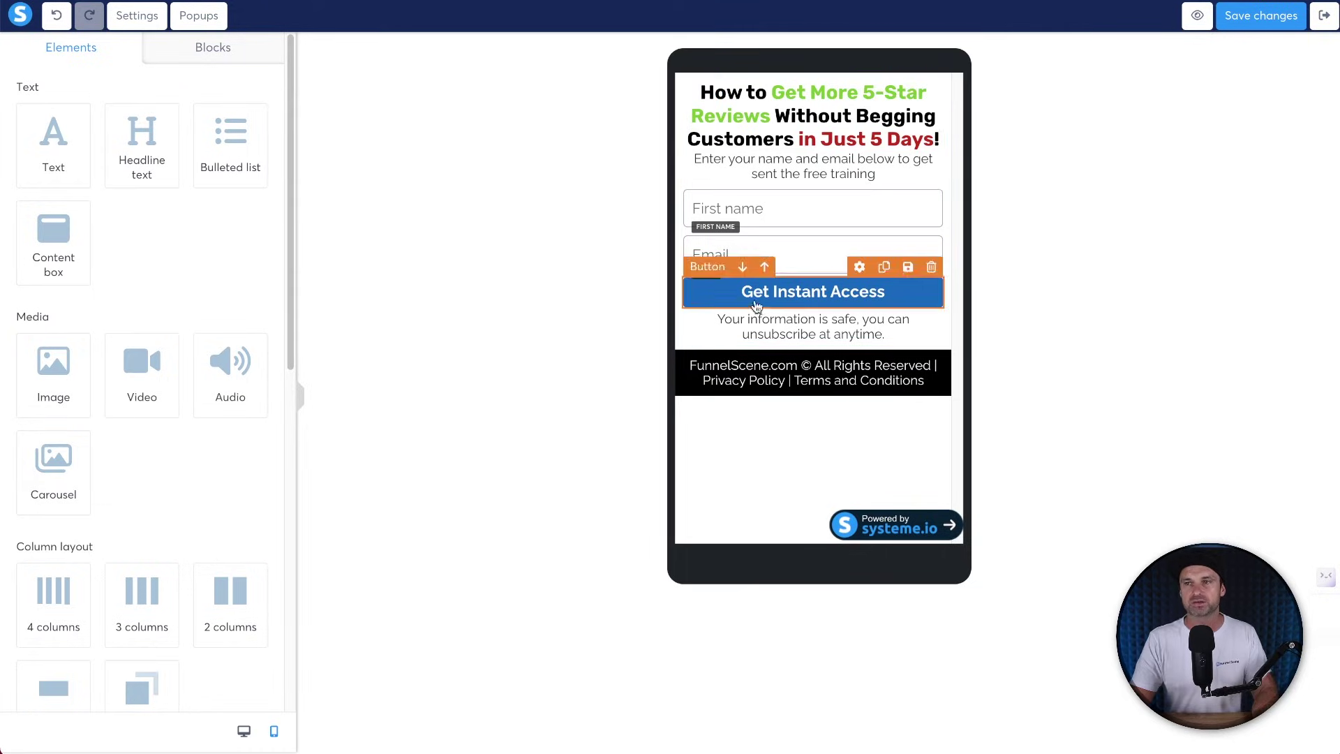
Reduce the mobile footer copyright text to font size 11.
left_click(783, 383)
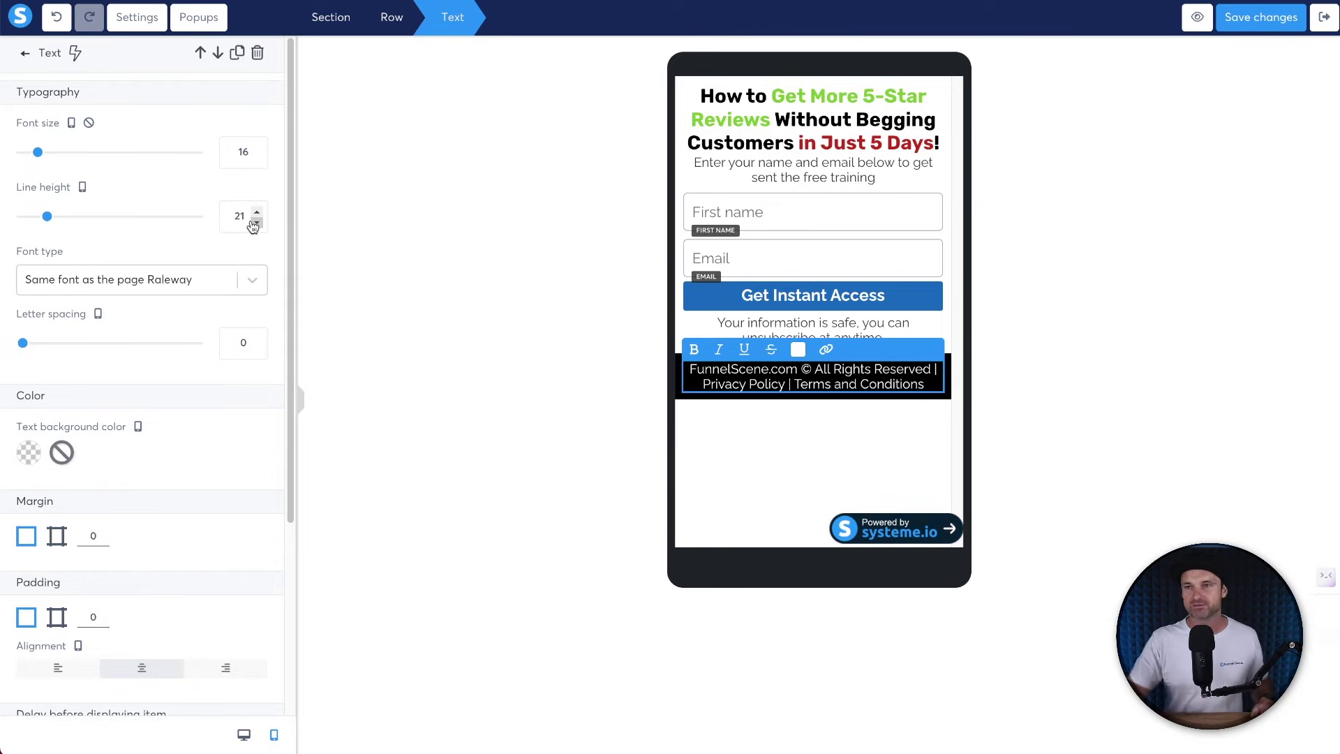
left_click(256, 159)
left_click(256, 159)
left_click(256, 159)
left_click(256, 159)
left_click(256, 159)
left_click(259, 148)
left_click(854, 448)
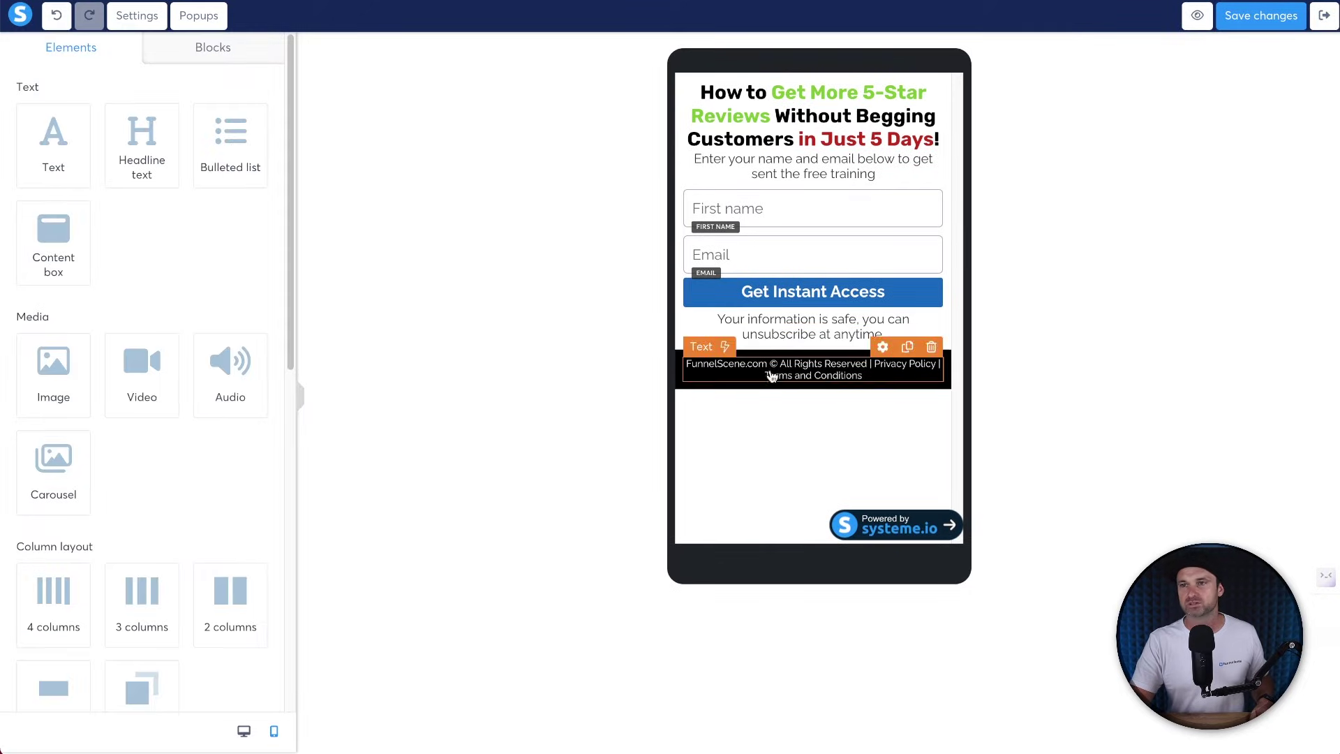
Set the footer section padding to 10.
left_click(681, 382)
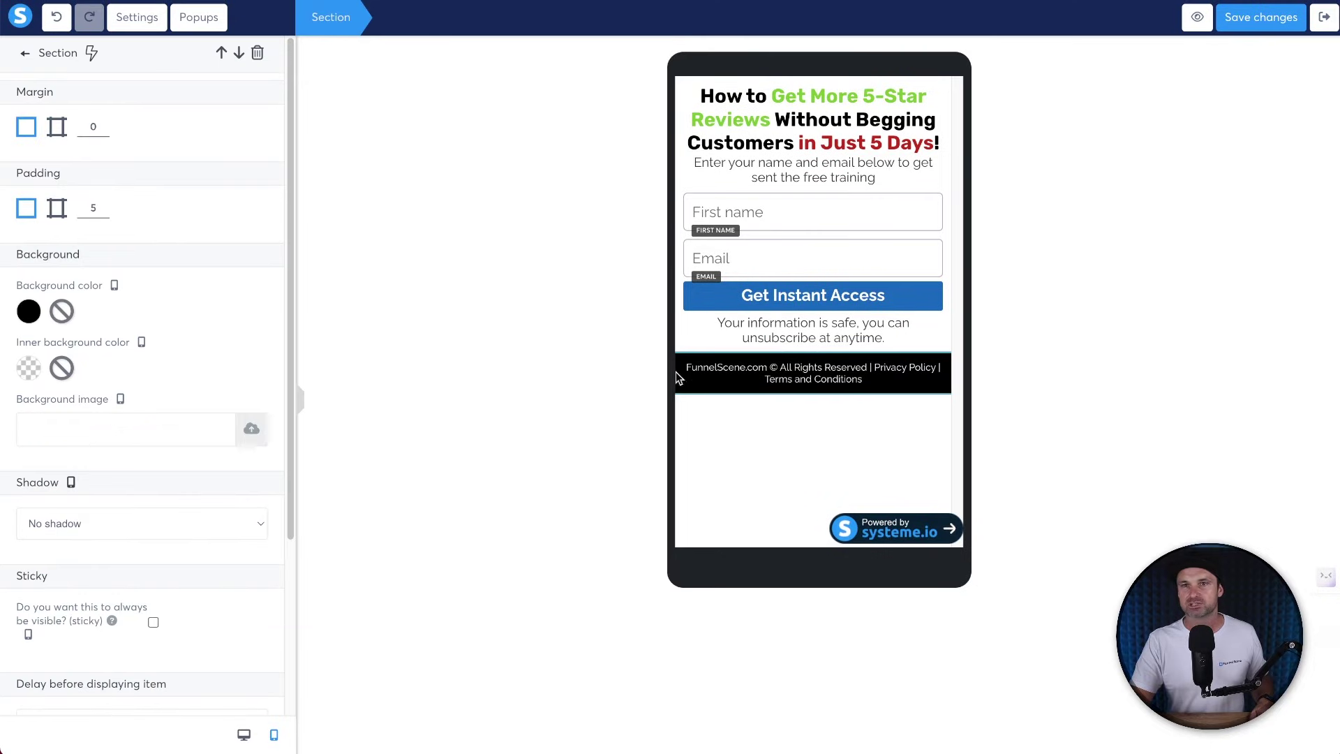
left_click(103, 205)
left_click(103, 205)
left_click(103, 206)
left_click(104, 205)
left_click(103, 205)
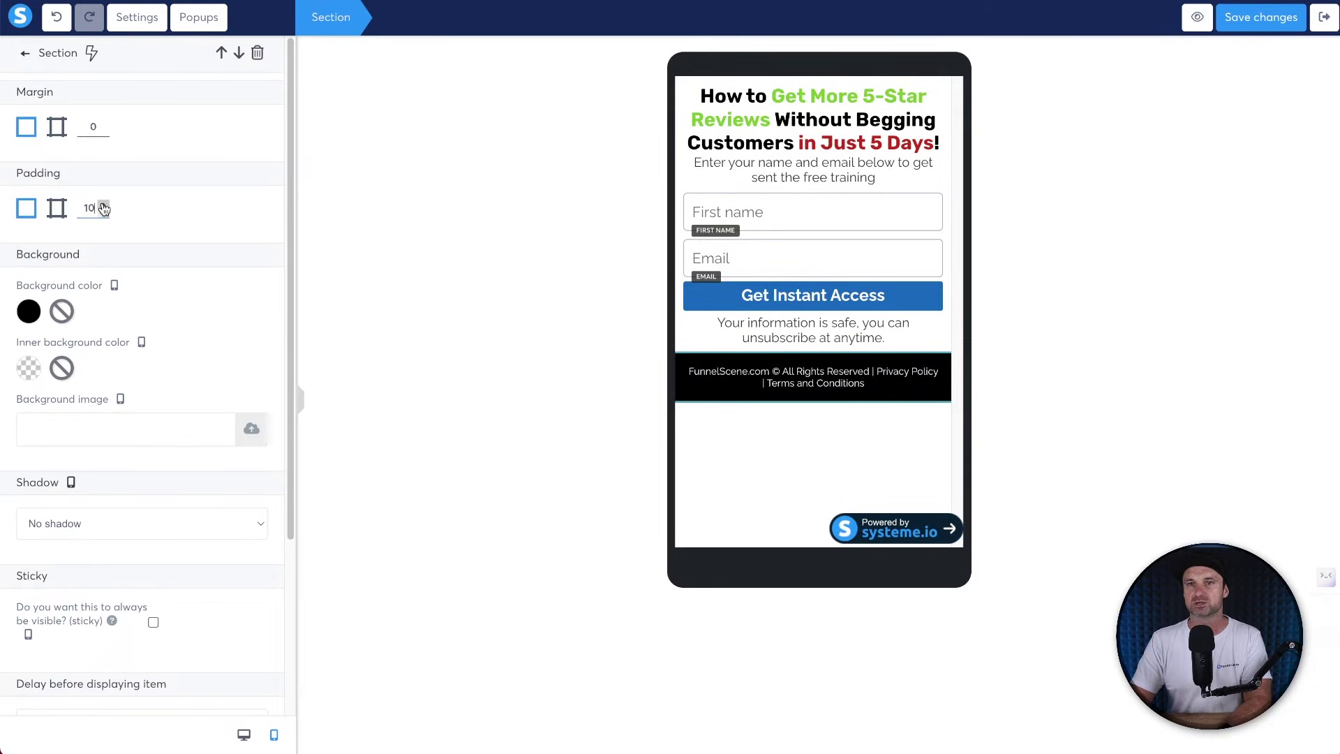
left_click(792, 462)
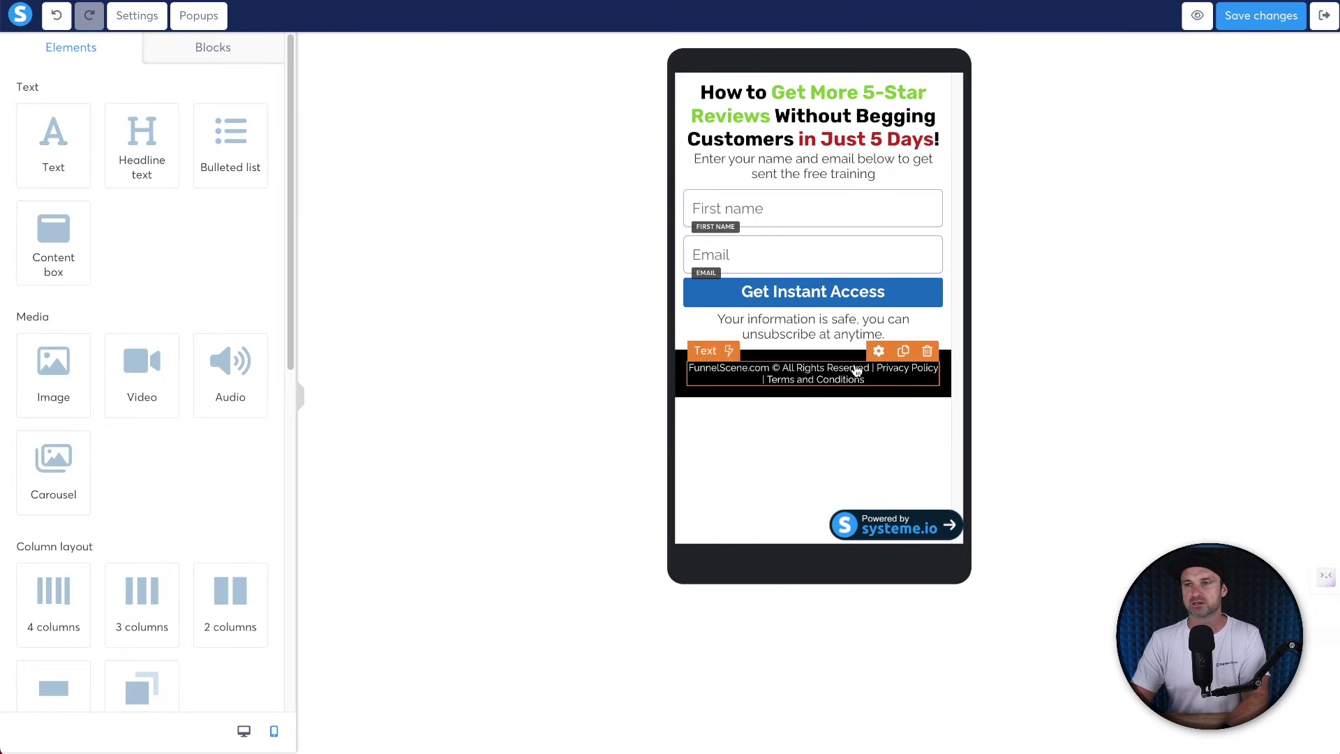
Set the mobile headline to font size 30 with line height 34.
left_click(804, 123)
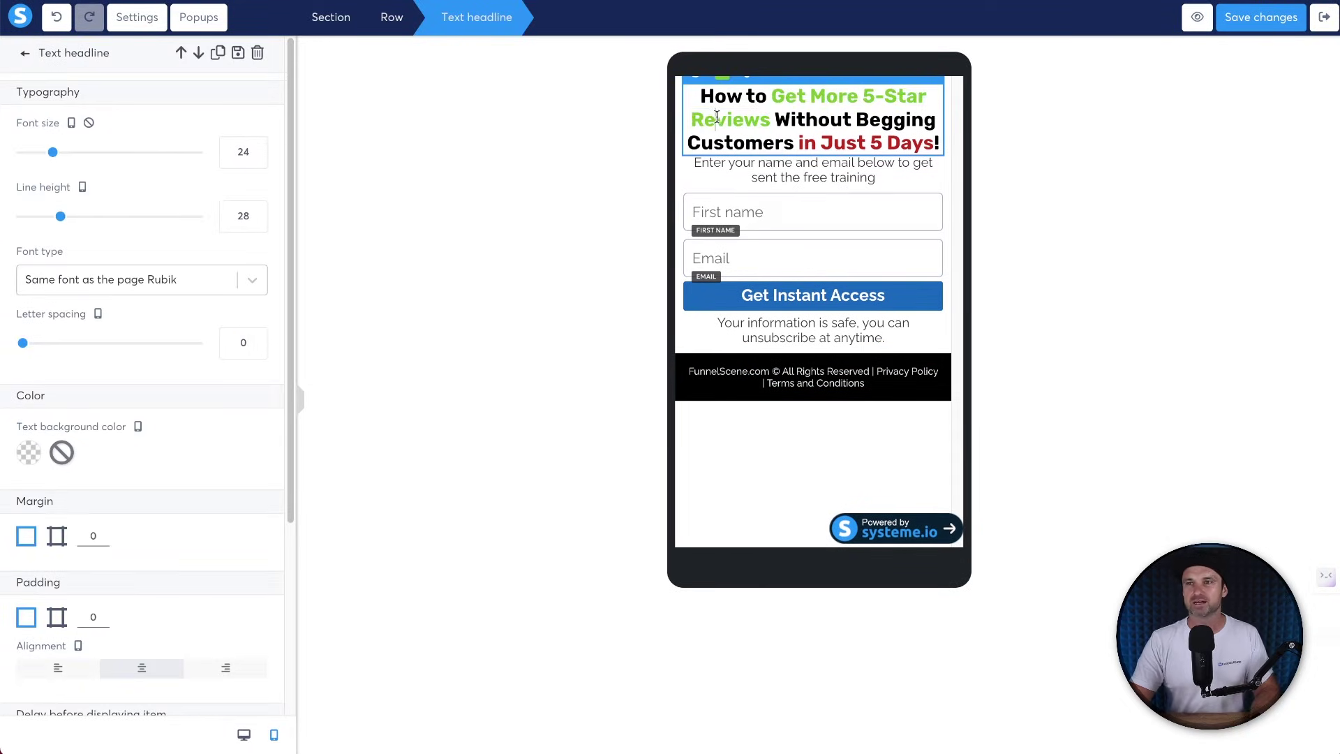
left_click(257, 149)
left_click(257, 149)
left_click(256, 149)
left_click(257, 149)
left_click(257, 148)
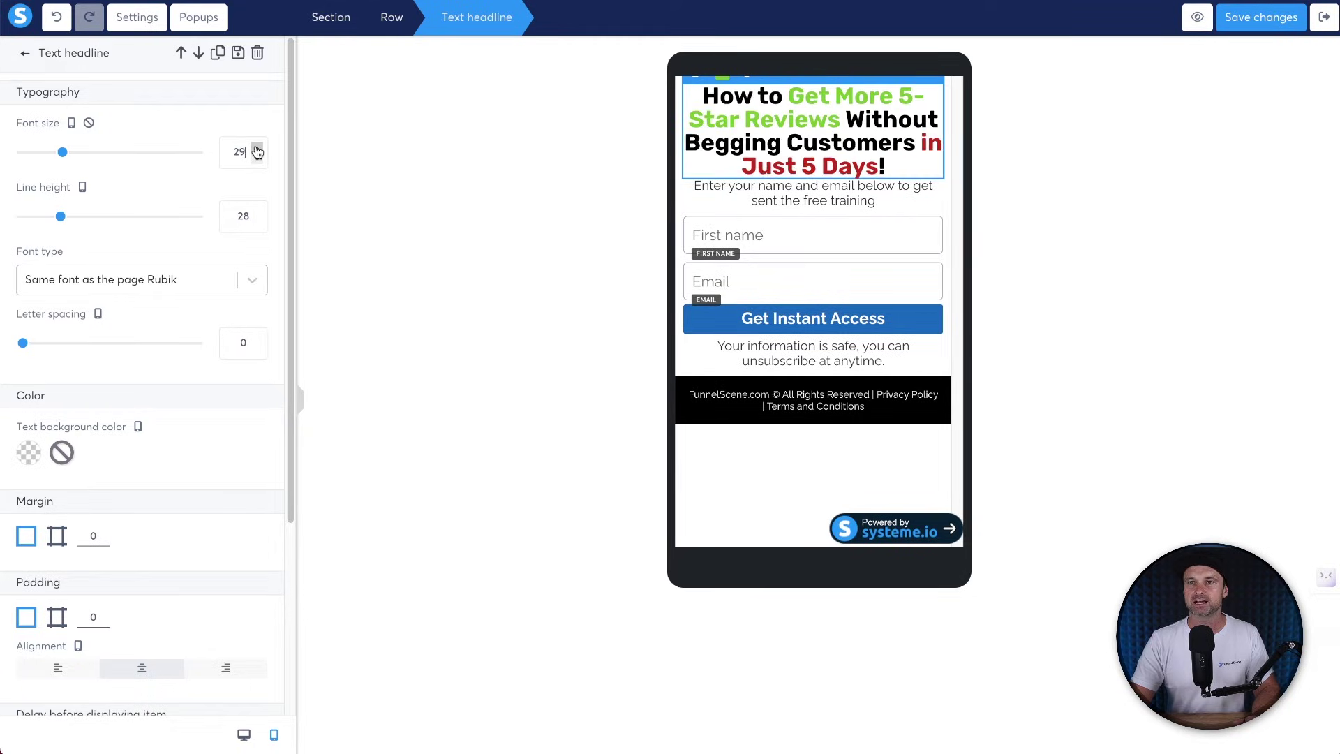
left_click(257, 148)
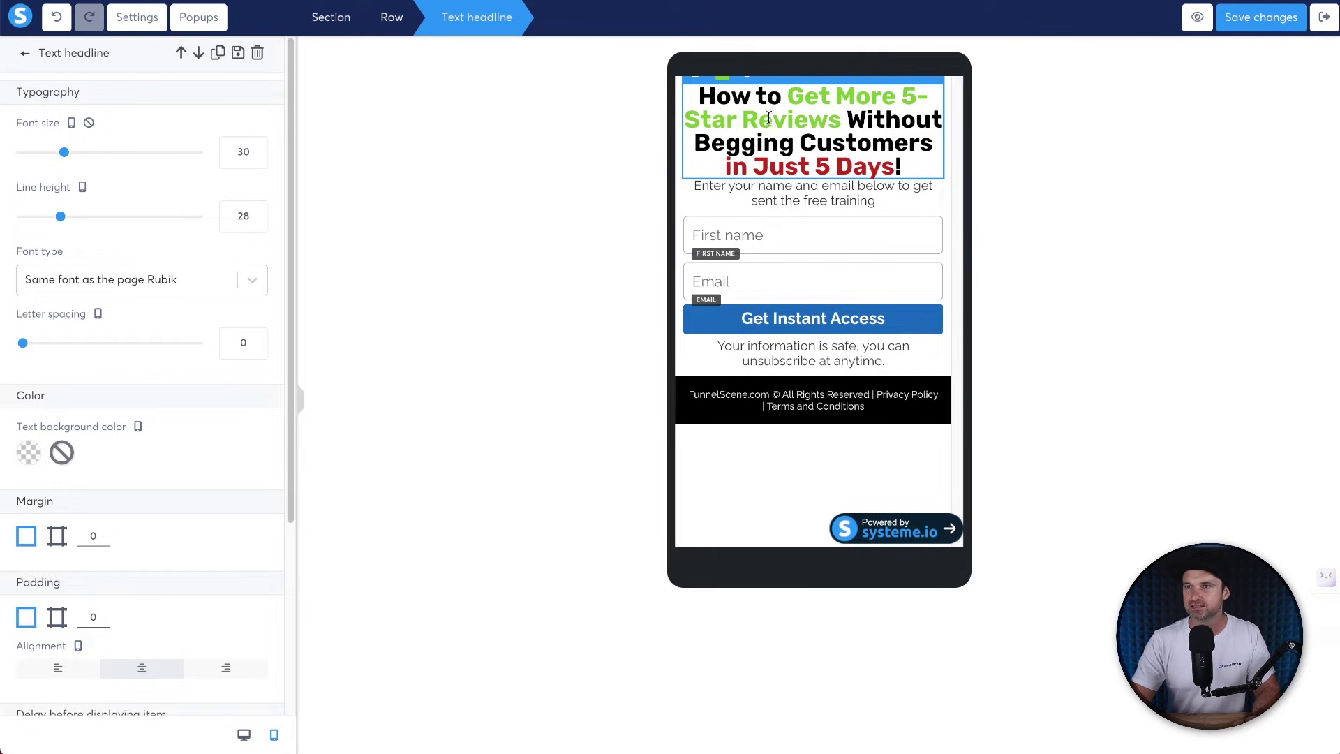
left_click(258, 212)
left_click(258, 213)
left_click(257, 212)
left_click(257, 212)
left_click(258, 213)
left_click(257, 212)
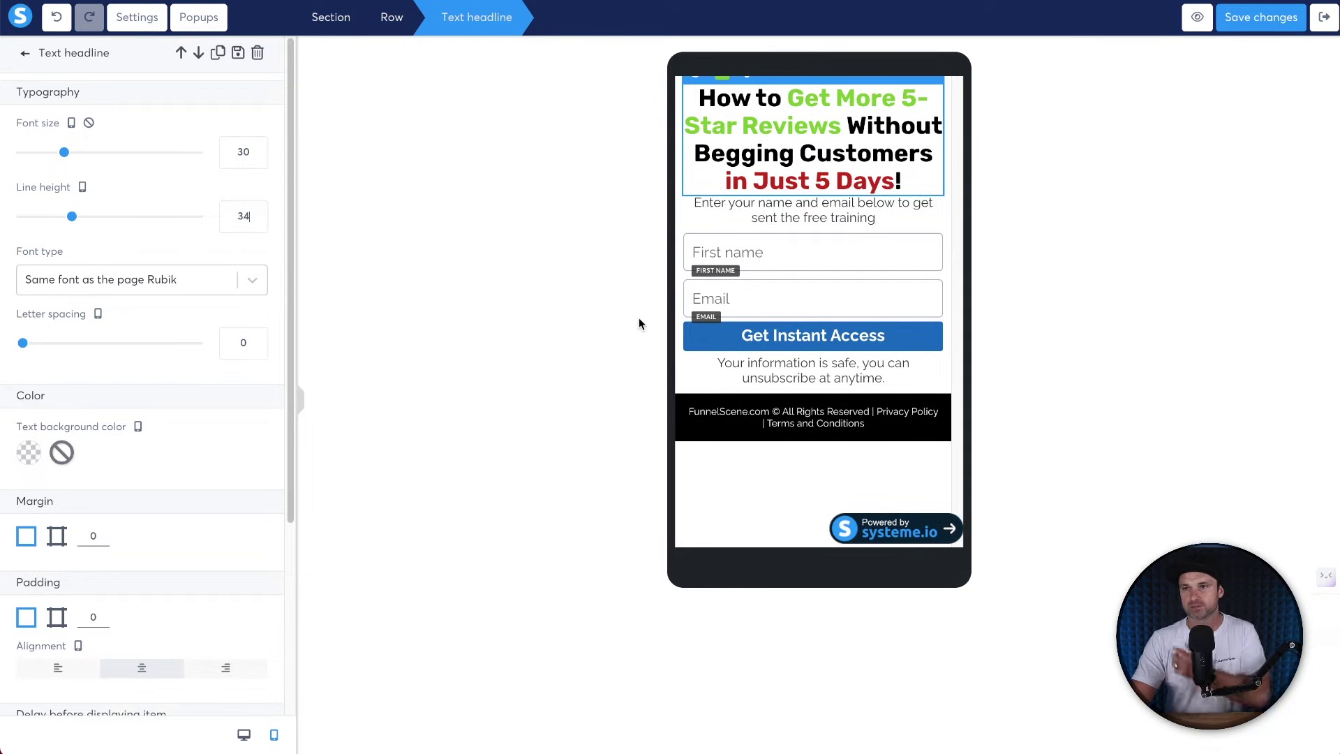
left_click(771, 215)
Set the subtitle to 15 px font with a separate 5 px top margin.
left_click(770, 213)
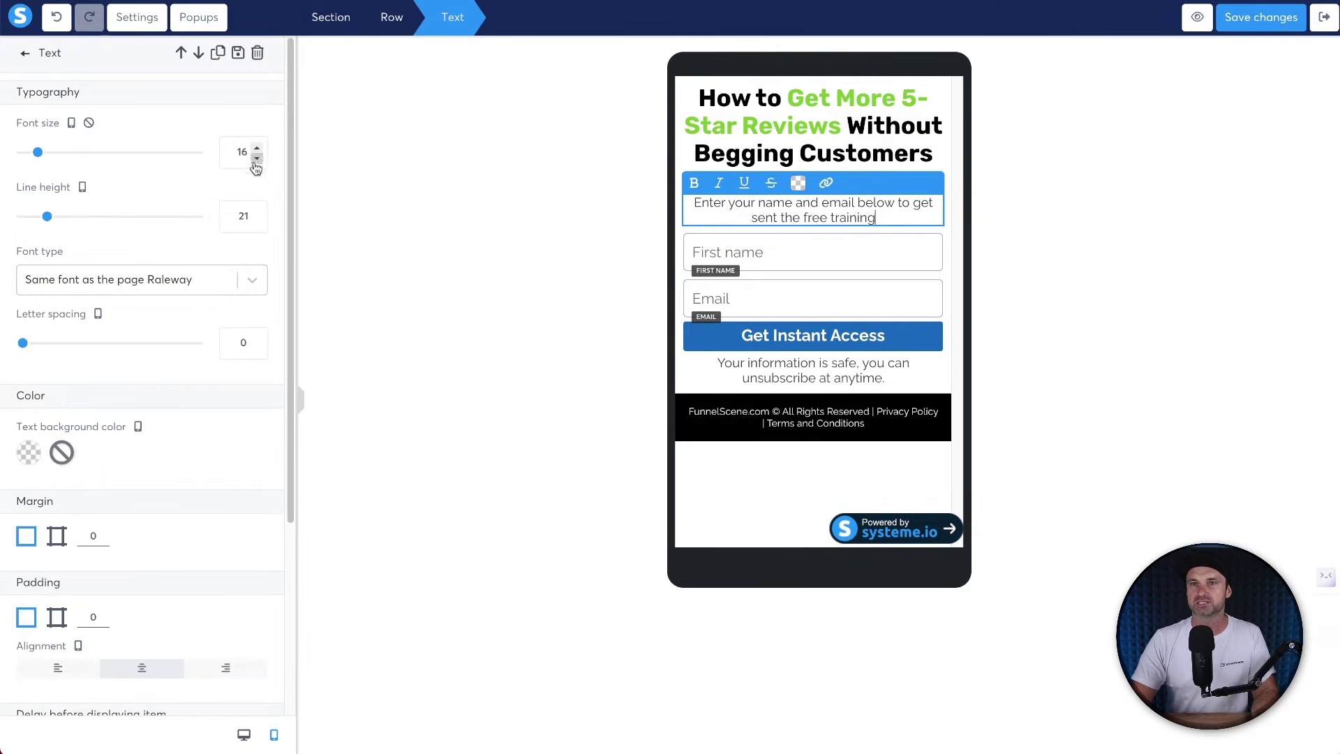
left_click(257, 160)
left_click(598, 254)
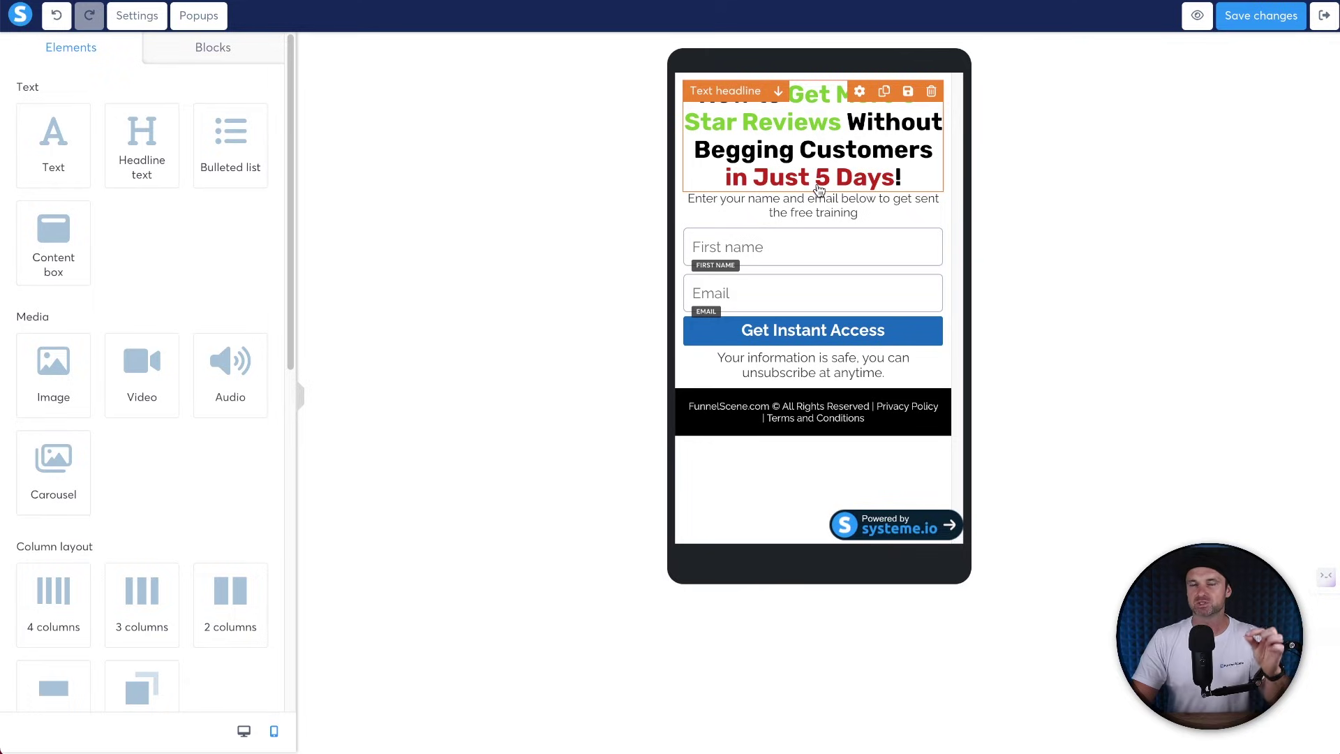
left_click(814, 205)
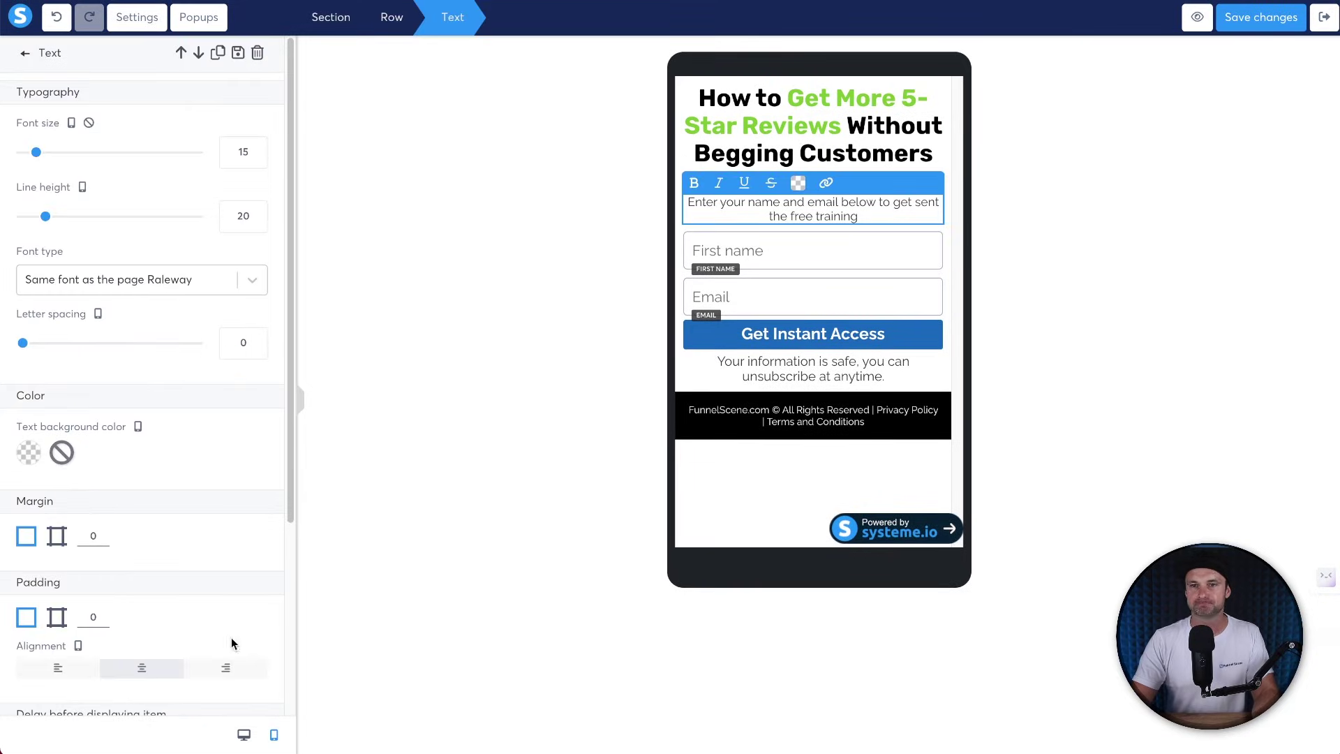
left_click(57, 621)
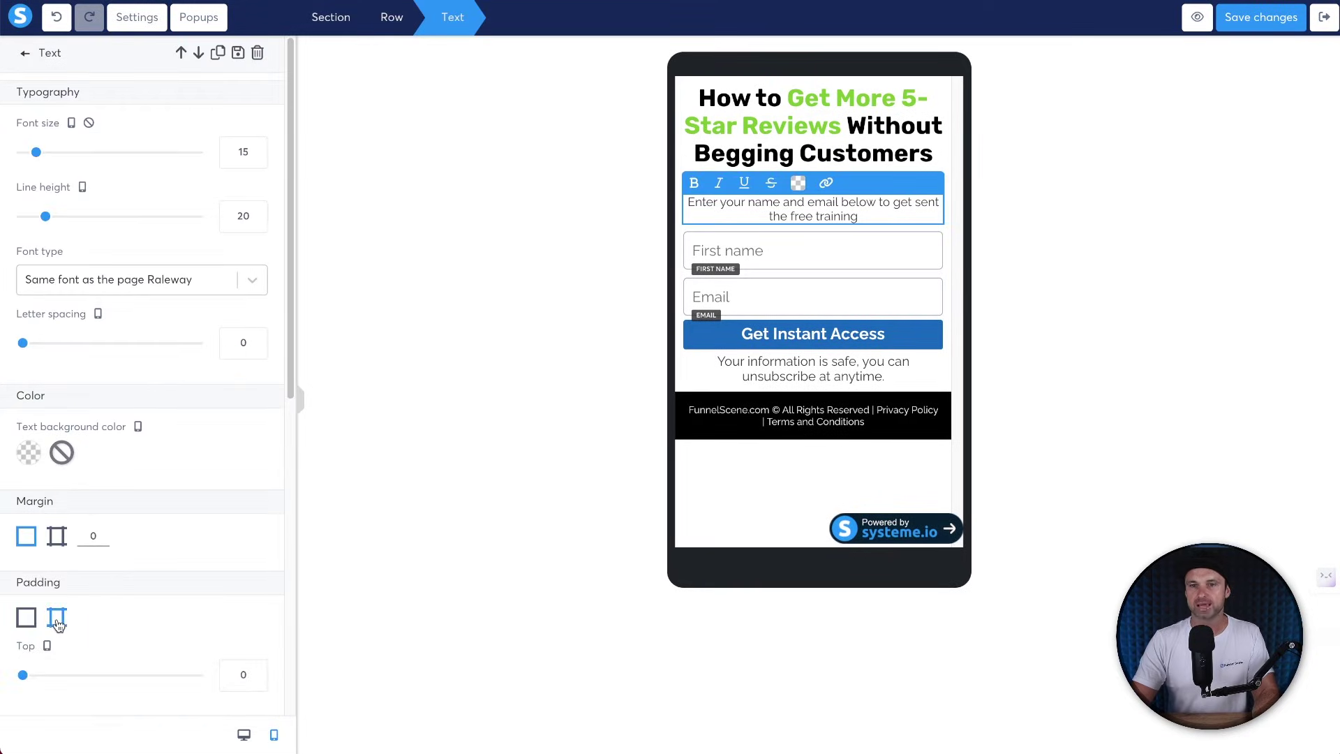
left_click(57, 539)
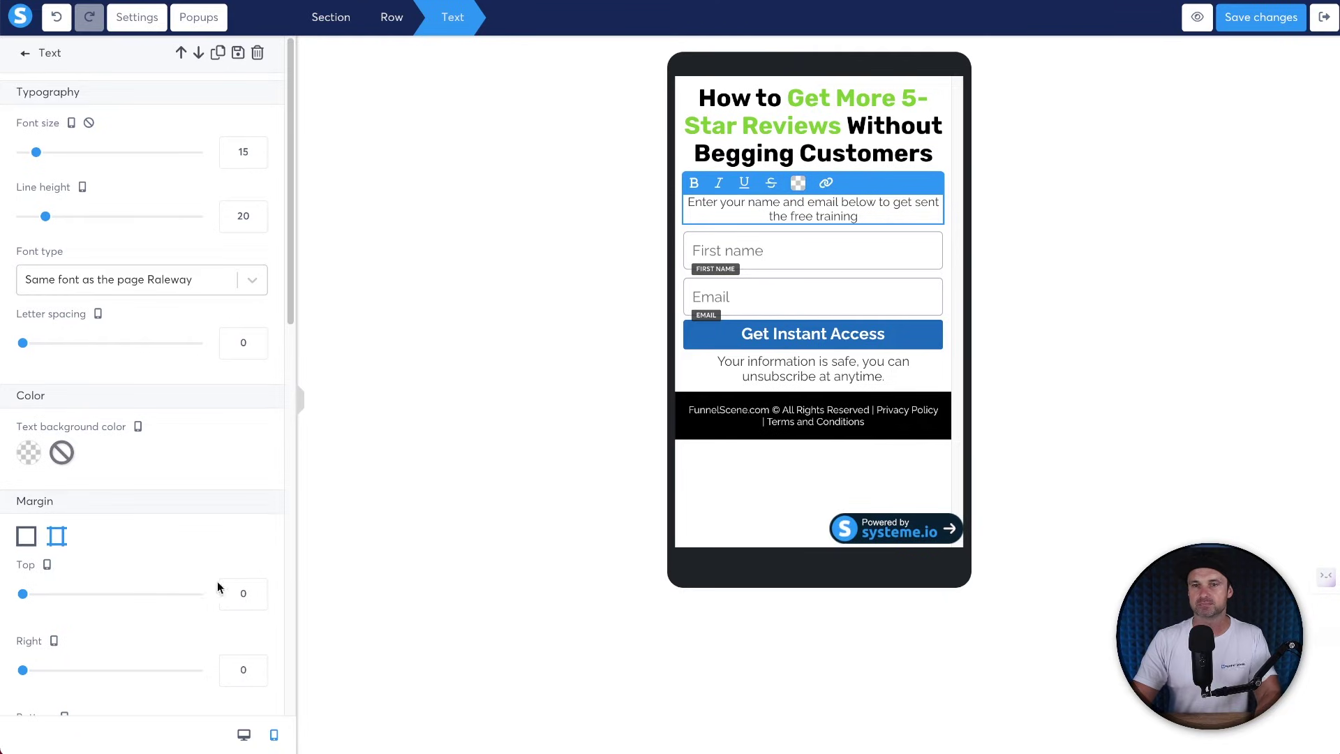
left_click(258, 590)
left_click(257, 591)
left_click(257, 591)
left_click(257, 590)
left_click(257, 591)
left_click(702, 271)
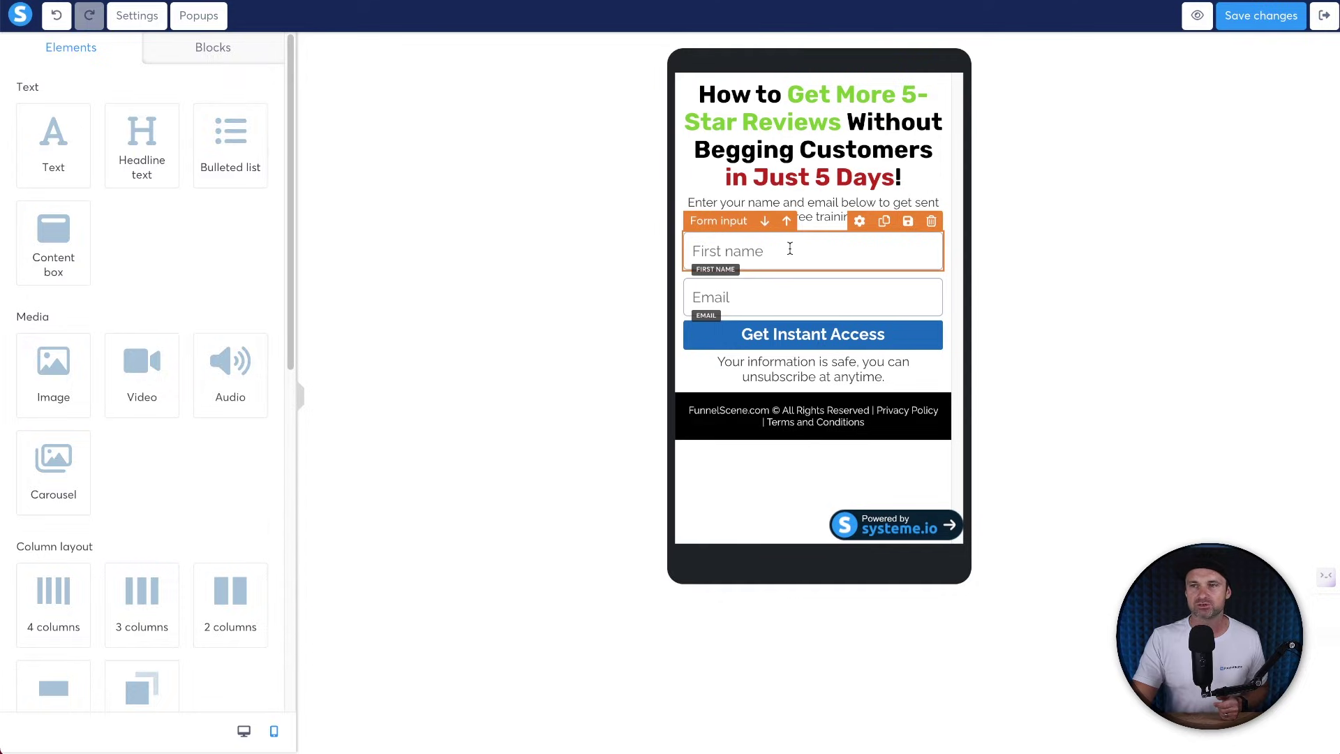
Set the First name and Email fields to 15 px on mobile, confirming desktop stays at 18.
left_click(790, 248)
scroll(217, 439, "down", 1)
left_click(227, 433)
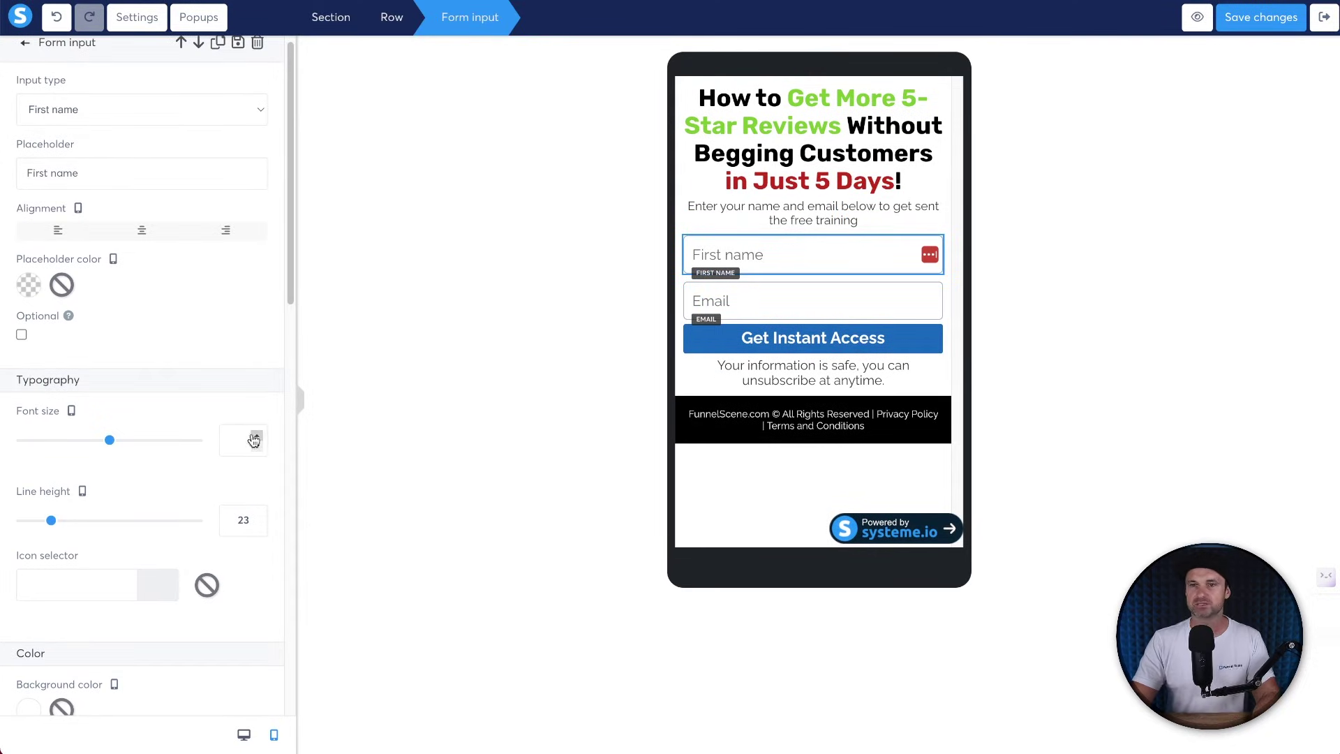
type("15")
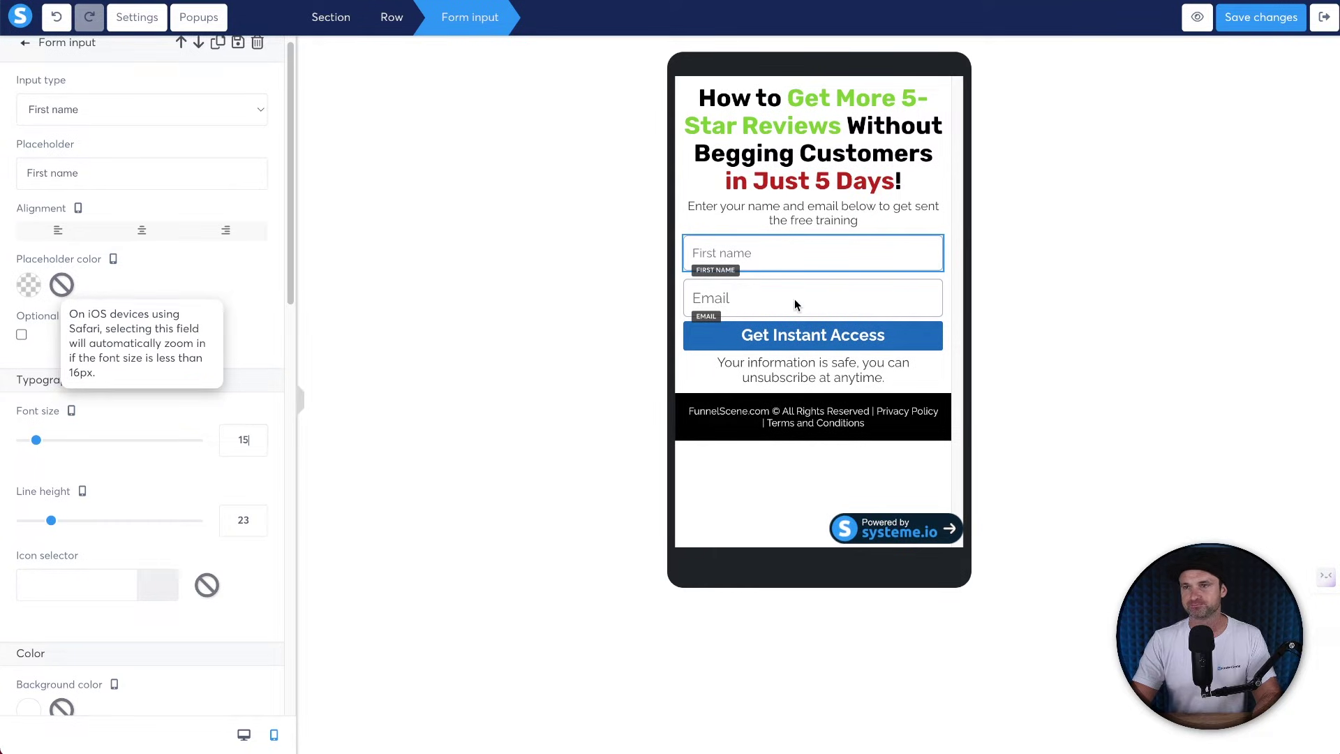
left_click(734, 307)
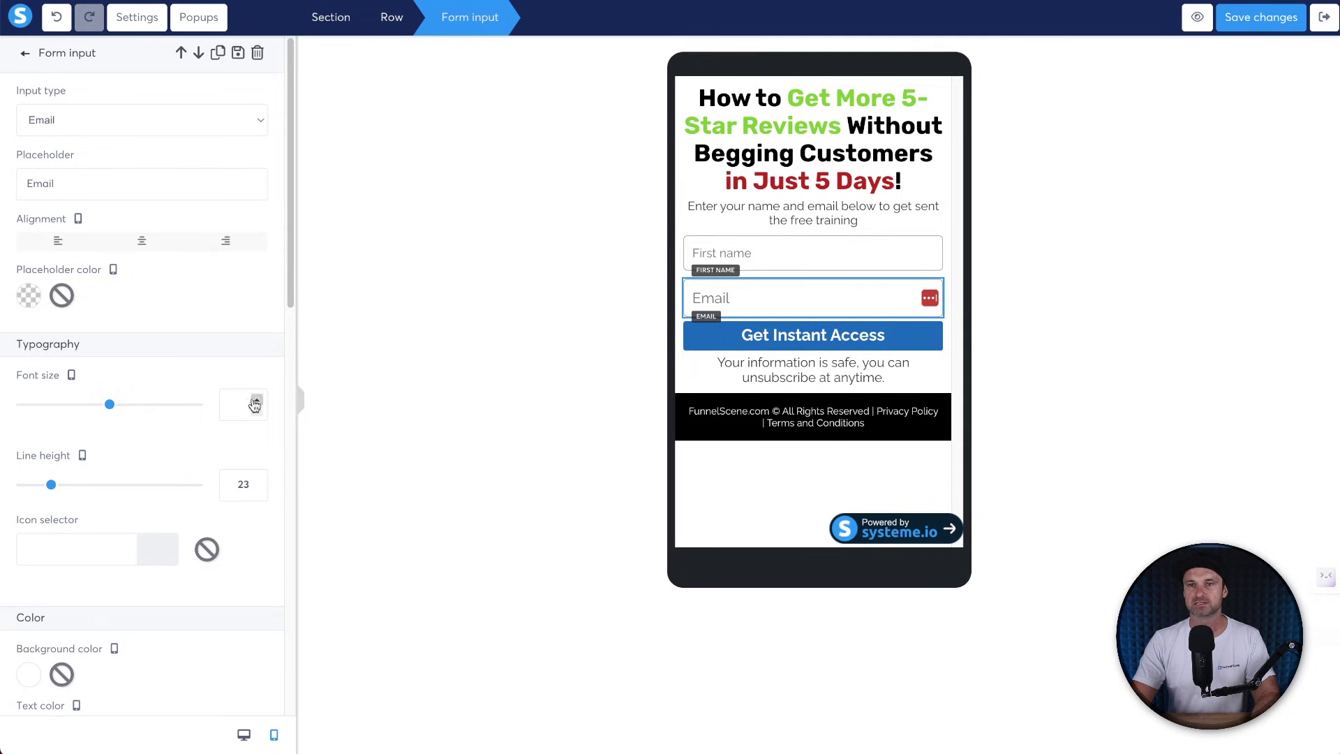
left_click(240, 404)
type("15")
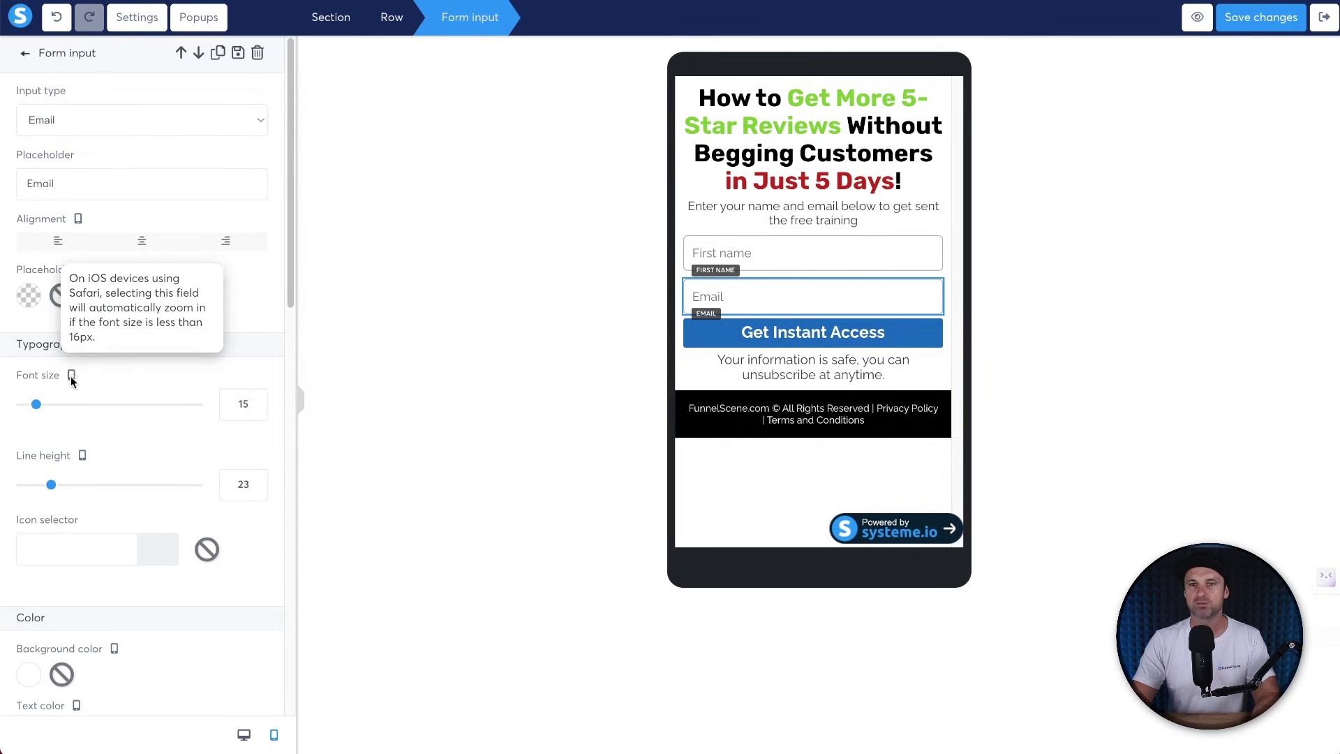
left_click(243, 734)
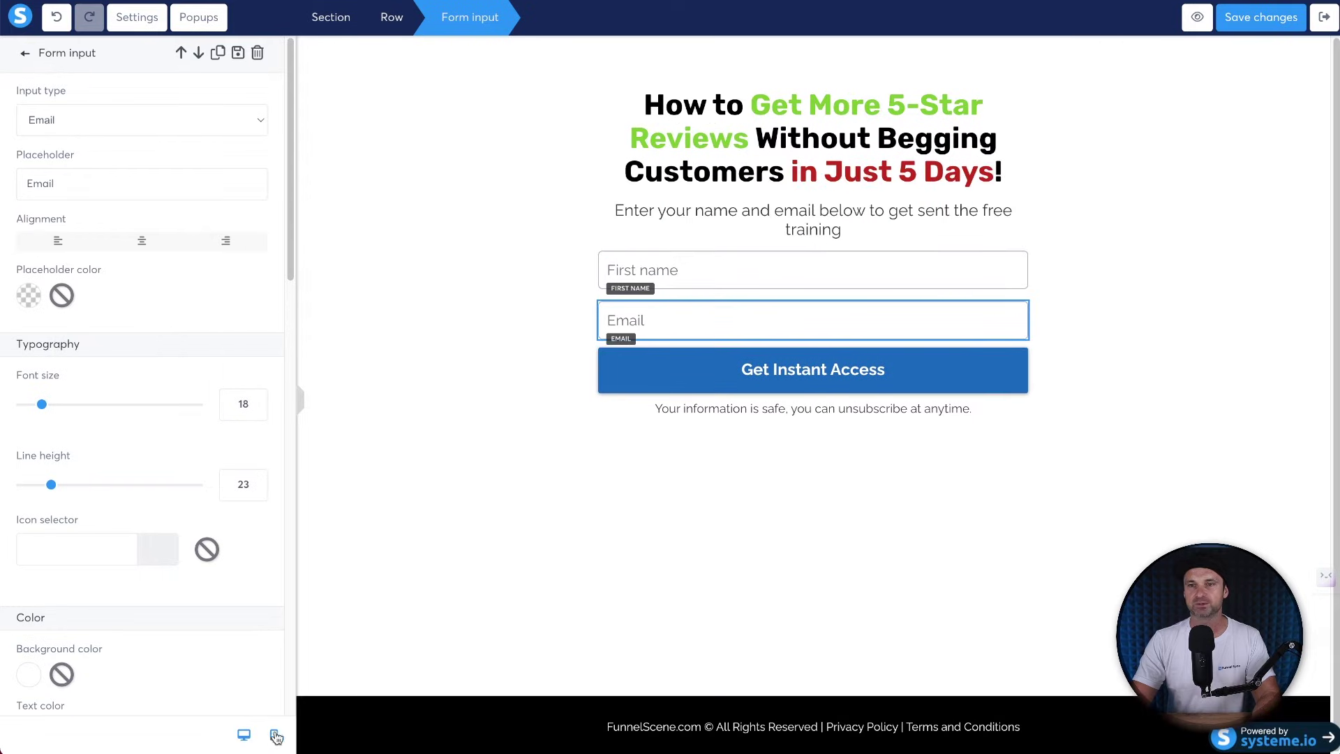
left_click(275, 734)
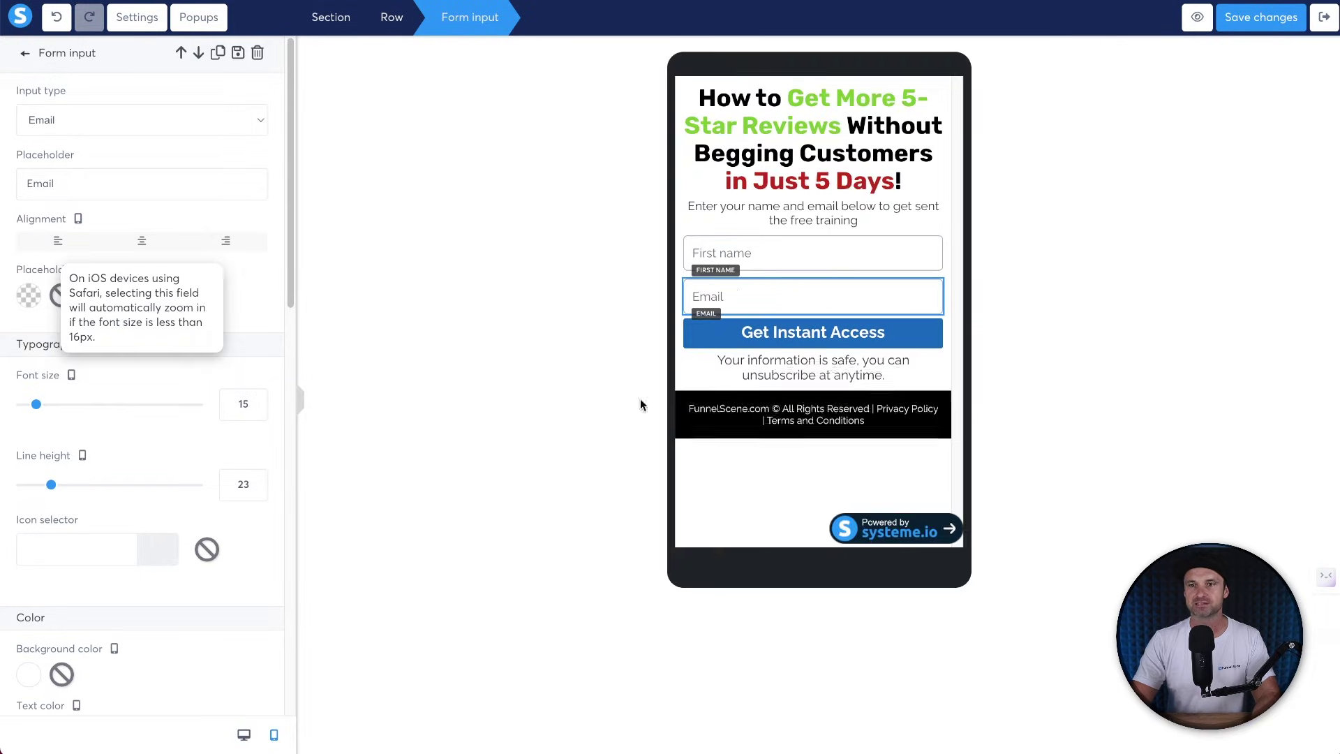
left_click(859, 337)
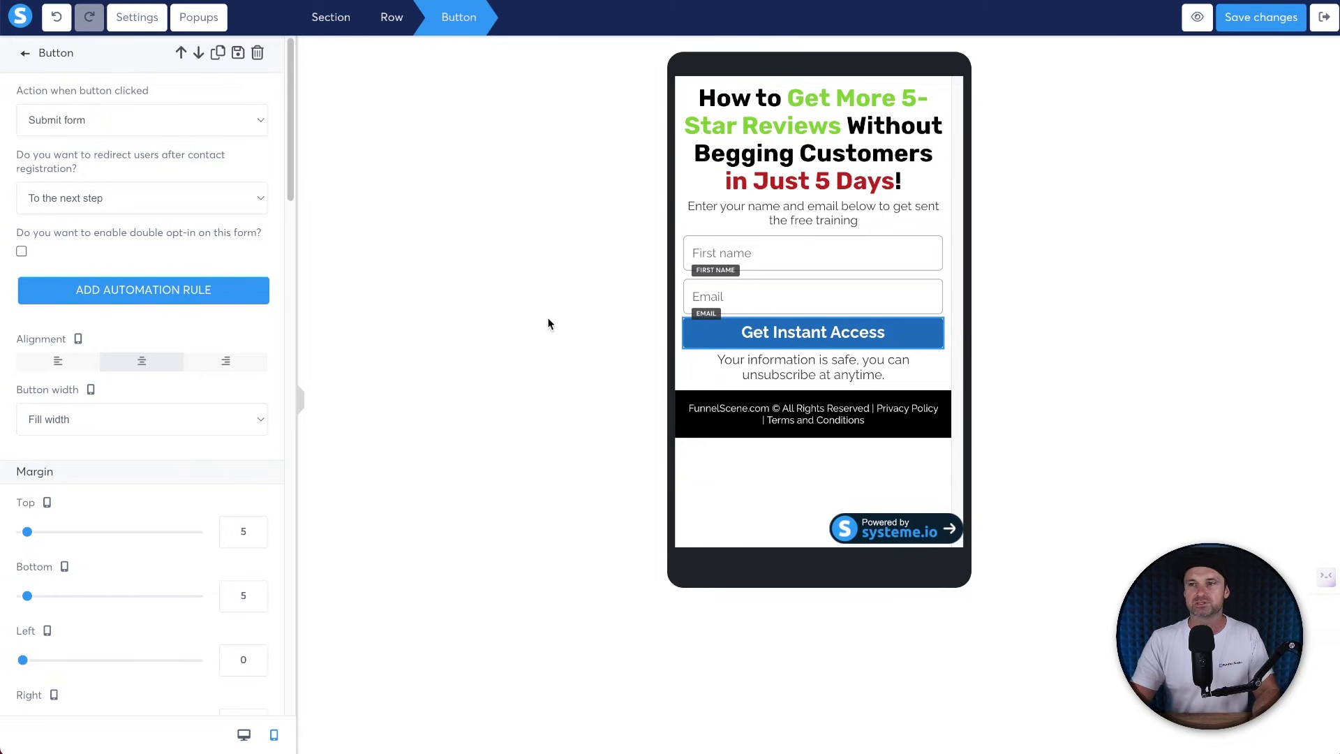
Give the Get Instant Access button a 10 px top margin and 10 px top and bottom padding.
scroll(138, 458, "down", 1)
left_click(257, 508)
left_click(257, 508)
left_click(257, 508)
left_click(256, 508)
left_click(257, 508)
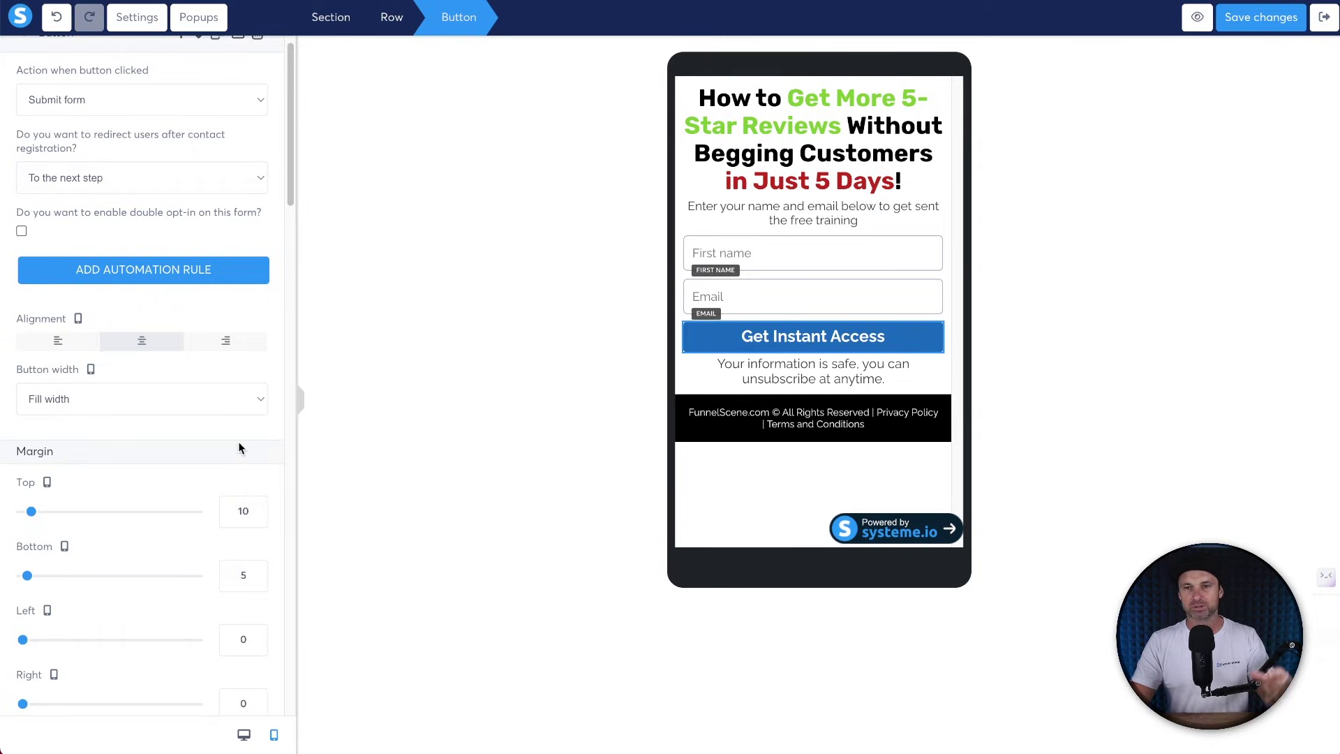
scroll(201, 458, "down", 4)
scroll(200, 458, "down", 10)
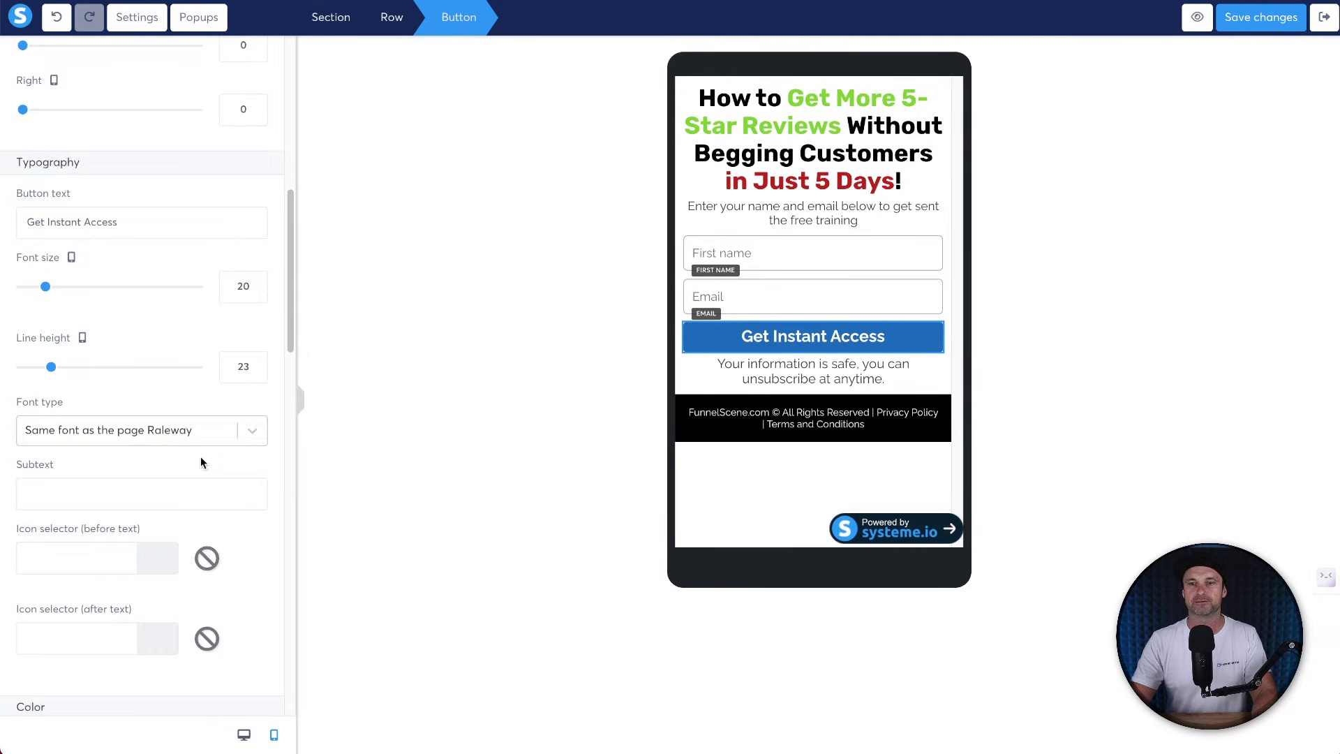
scroll(201, 459, "down", 3)
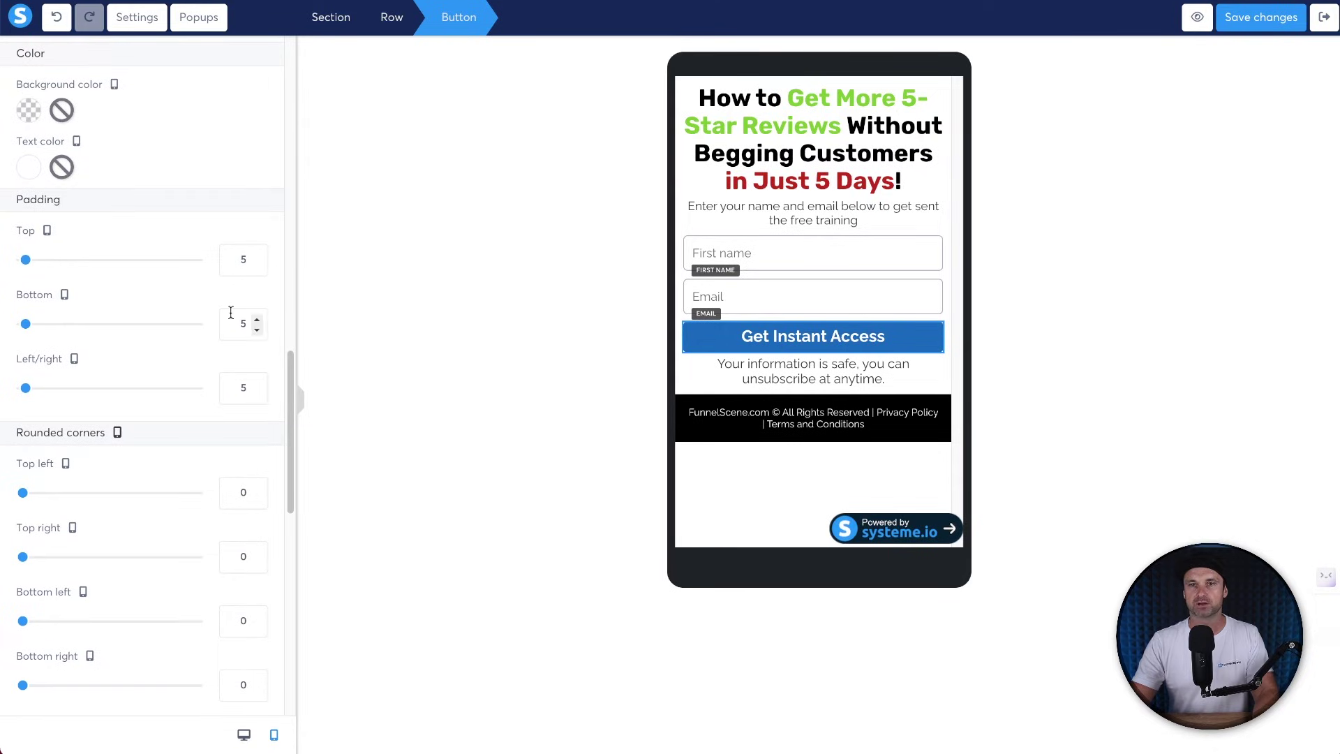
left_click(254, 256)
left_click(254, 256)
left_click(254, 256)
left_click(254, 256)
left_click(255, 256)
left_click(257, 321)
left_click(258, 321)
left_click(258, 321)
left_click(258, 321)
left_click(258, 321)
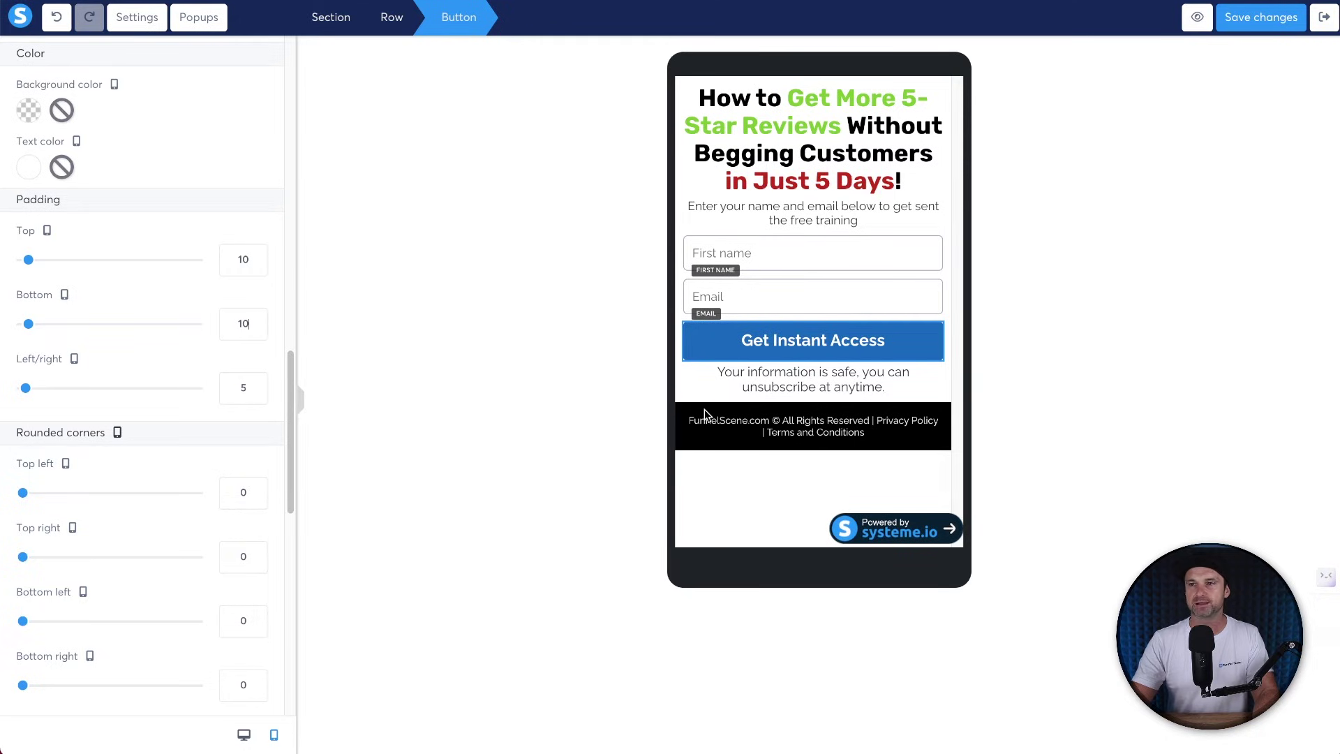
left_click(786, 385)
Set the disclaimer text under the button to 11 px.
left_click(790, 384)
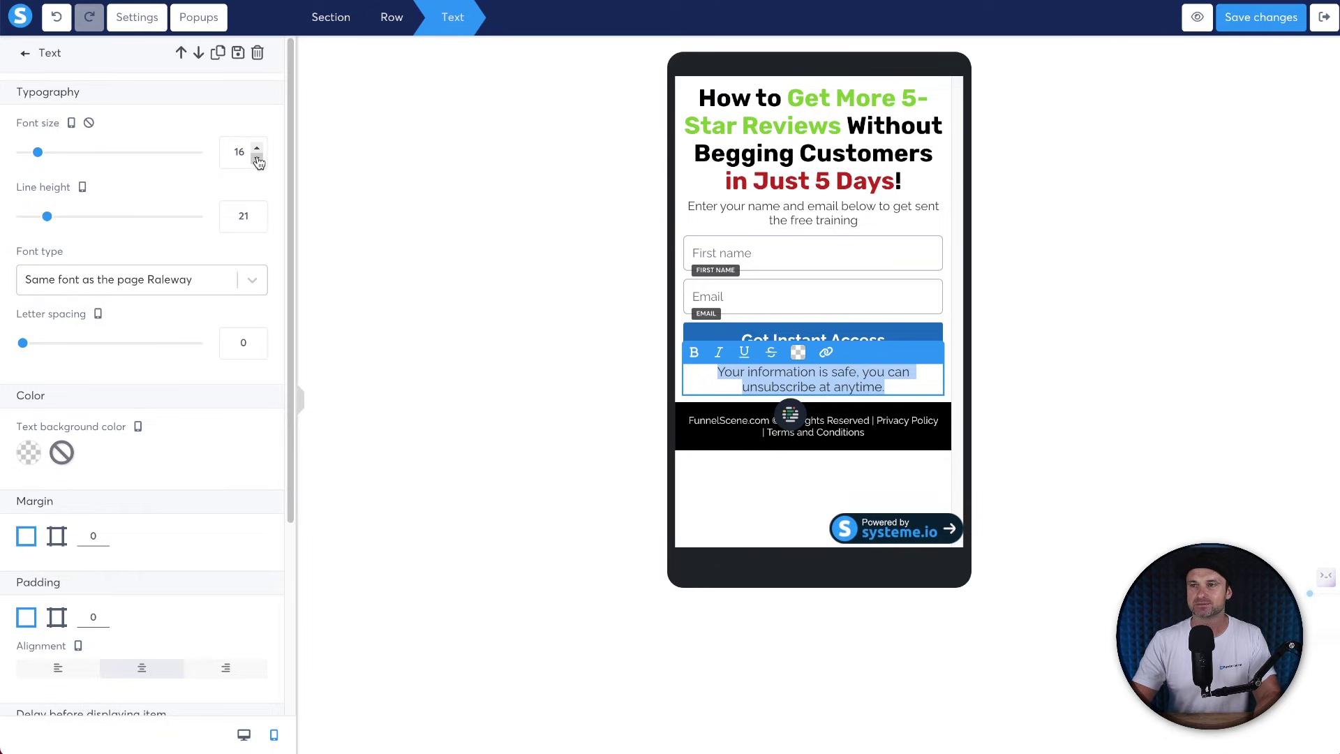
left_click(257, 160)
left_click(257, 160)
left_click(257, 160)
left_click(256, 160)
left_click(256, 160)
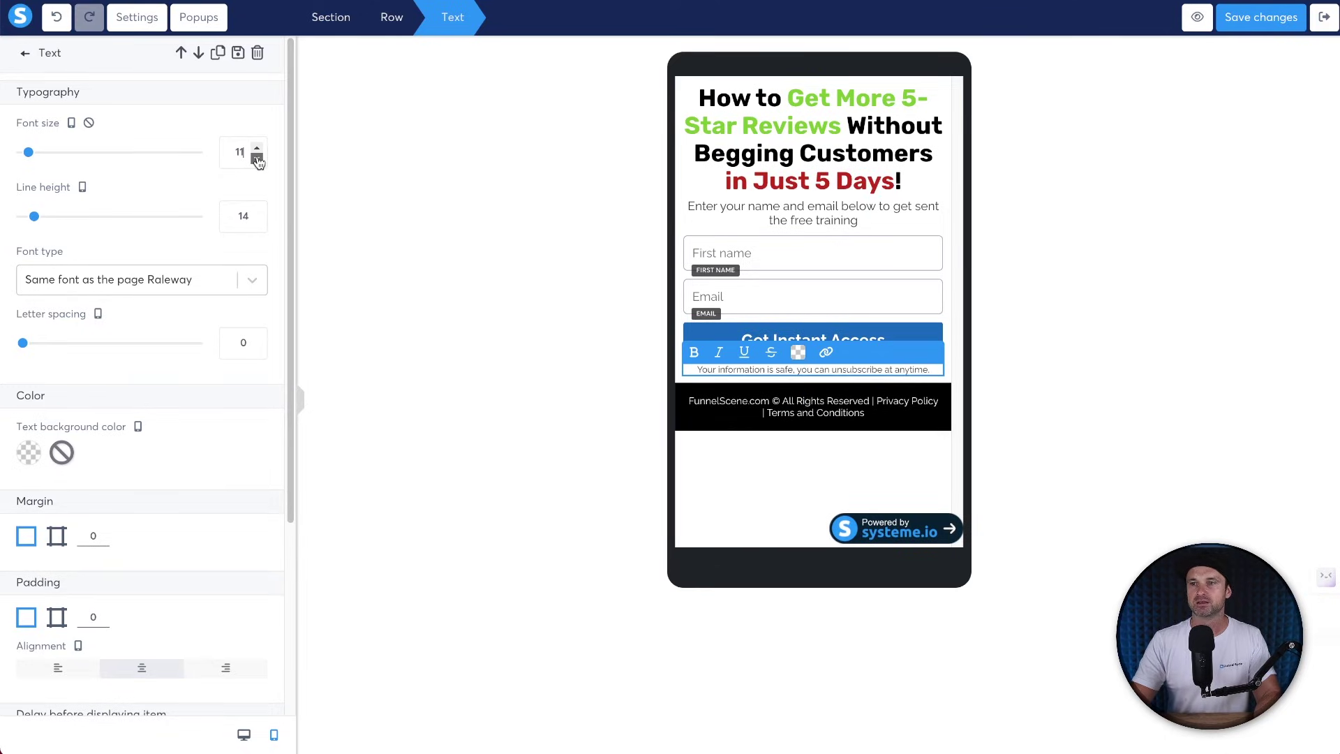
left_click(258, 160)
left_click(256, 149)
Switch the opt-in section to per-side padding and set its bottom padding to 450.
left_click(917, 227)
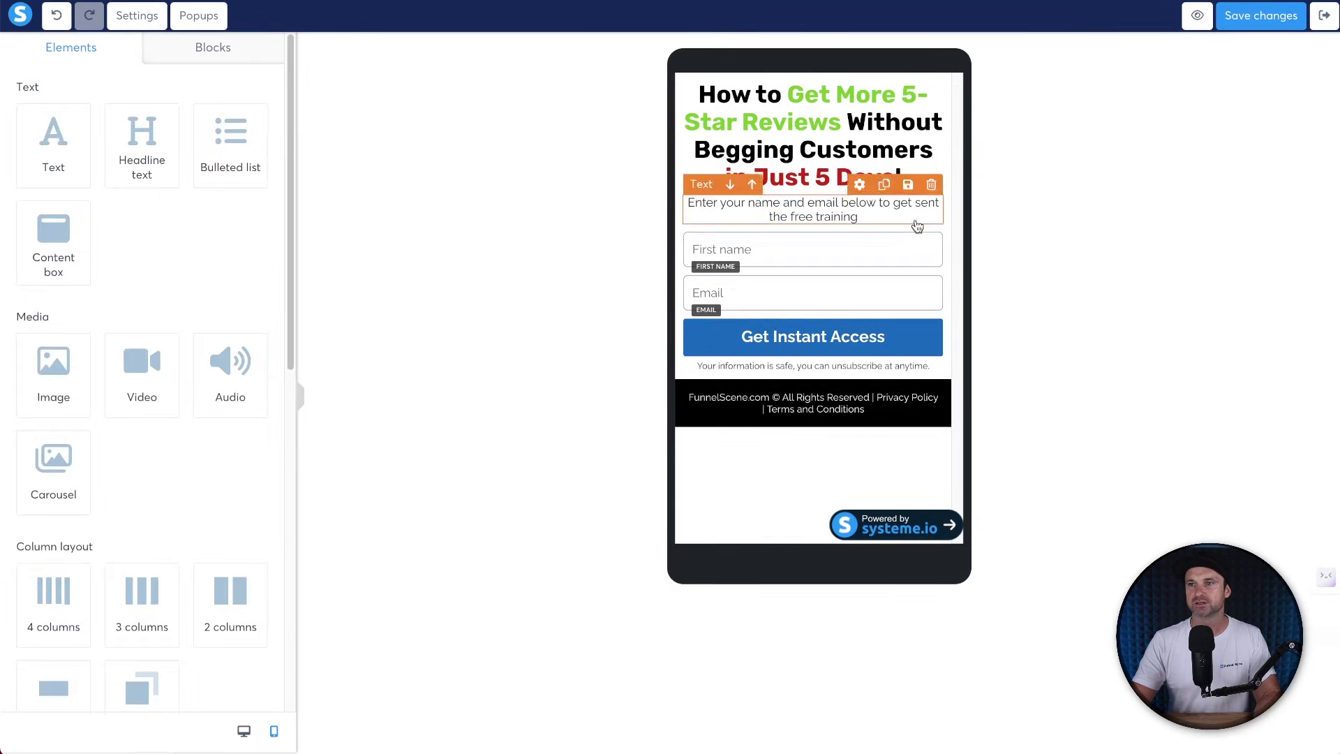
left_click(676, 364)
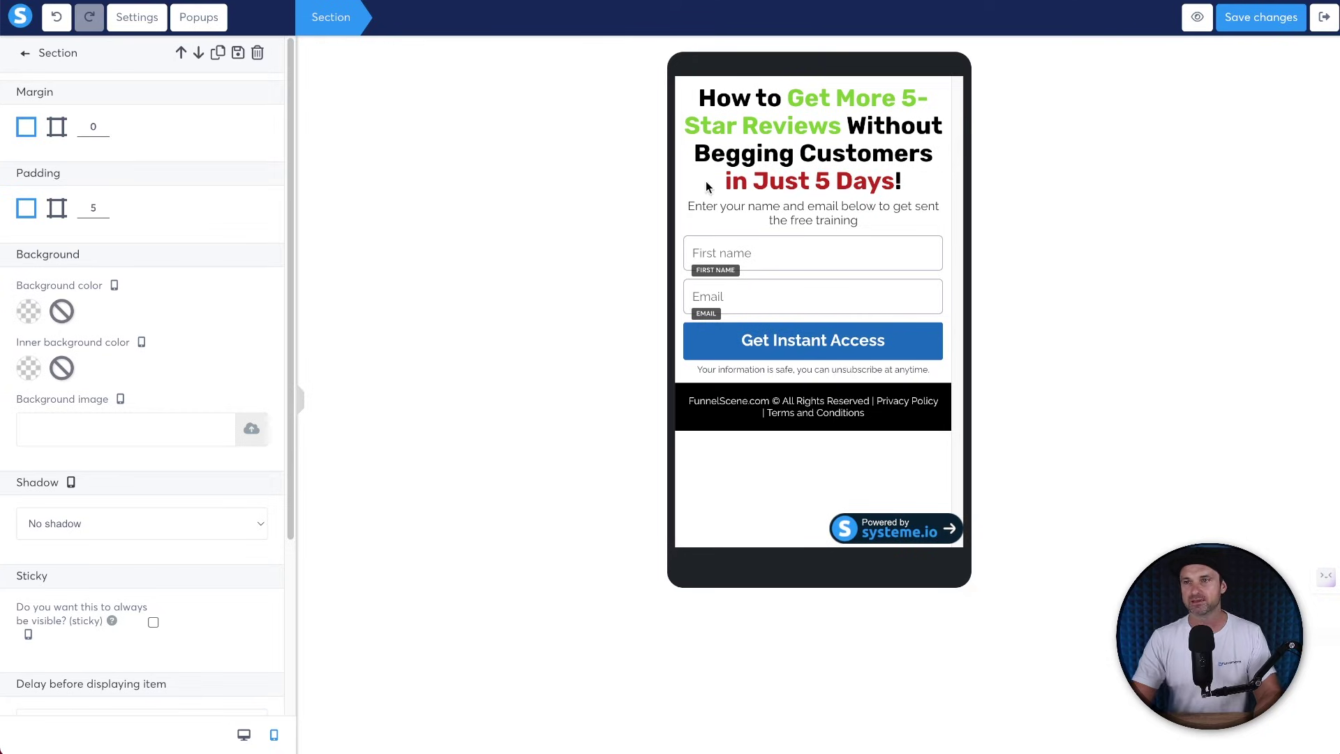
left_click(58, 205)
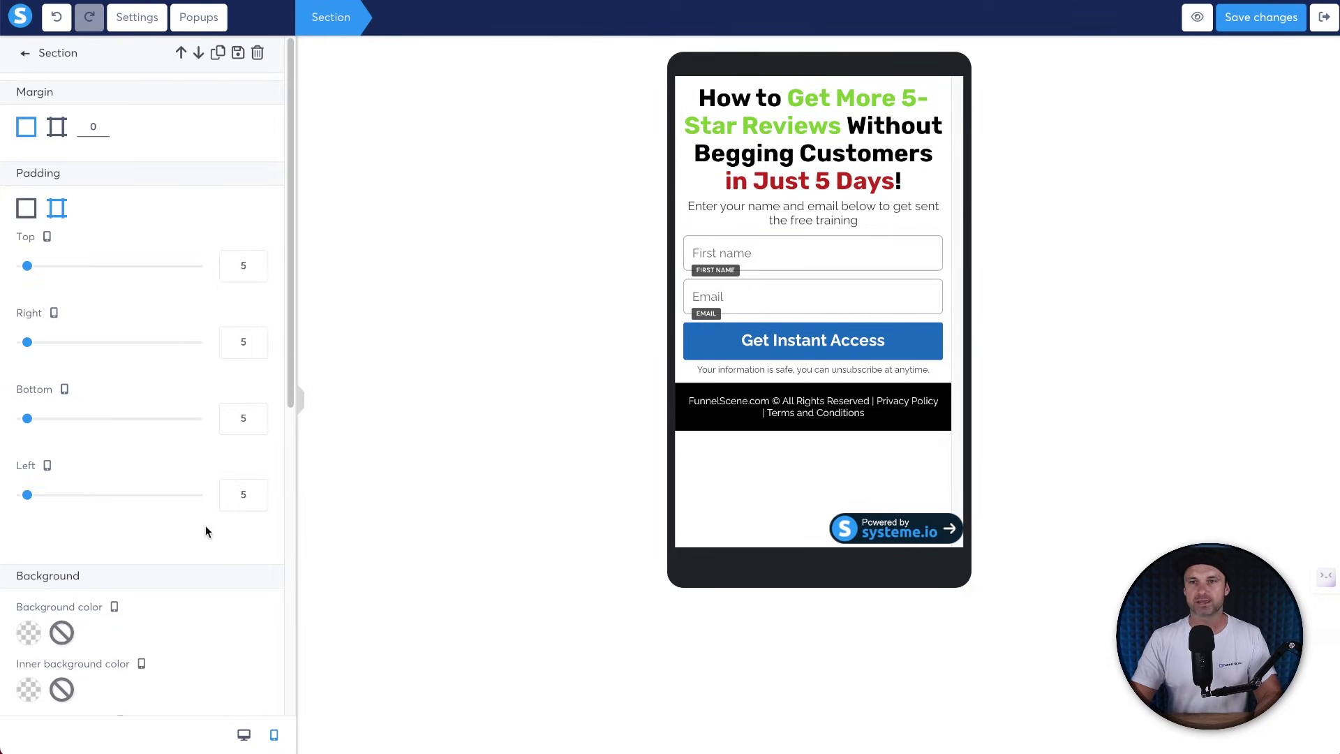
type("10")
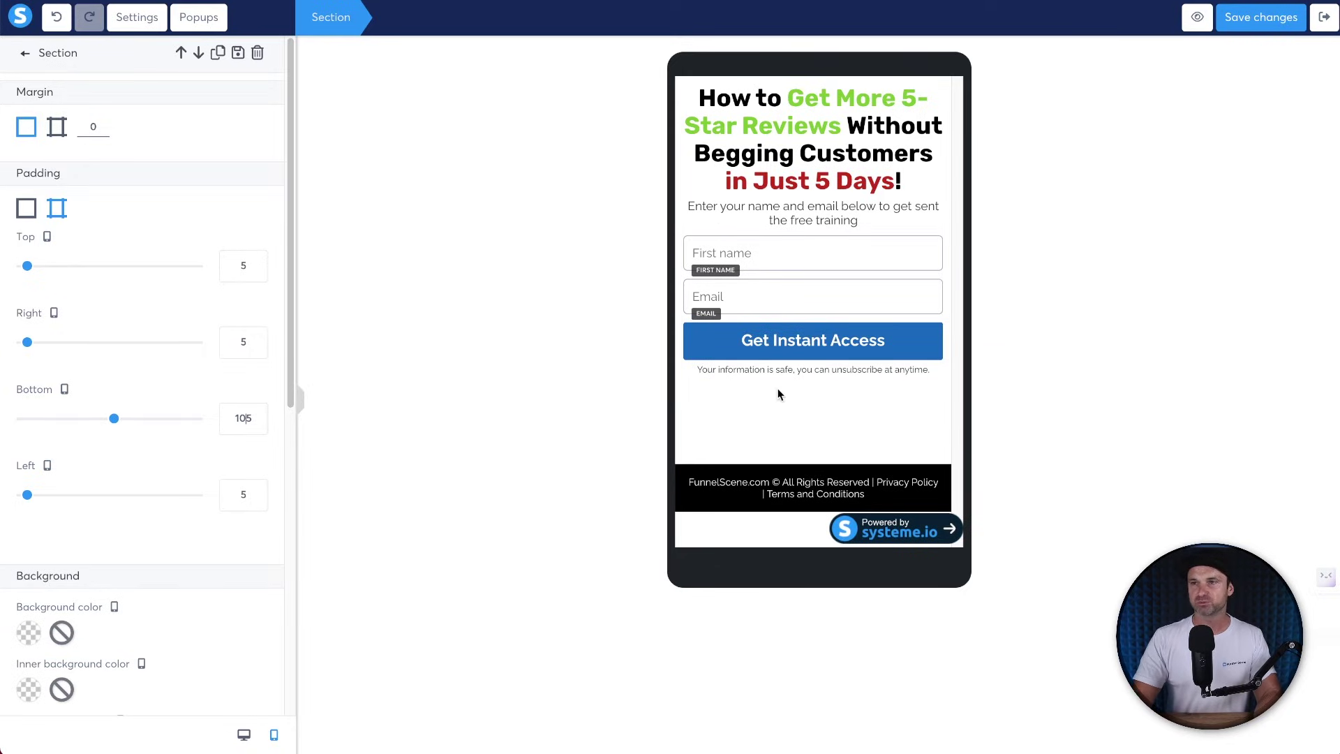
key("BackSpace")
type("2")
key("BackSpace")
type("3")
key("BackSpace")
type("4")
type("5")
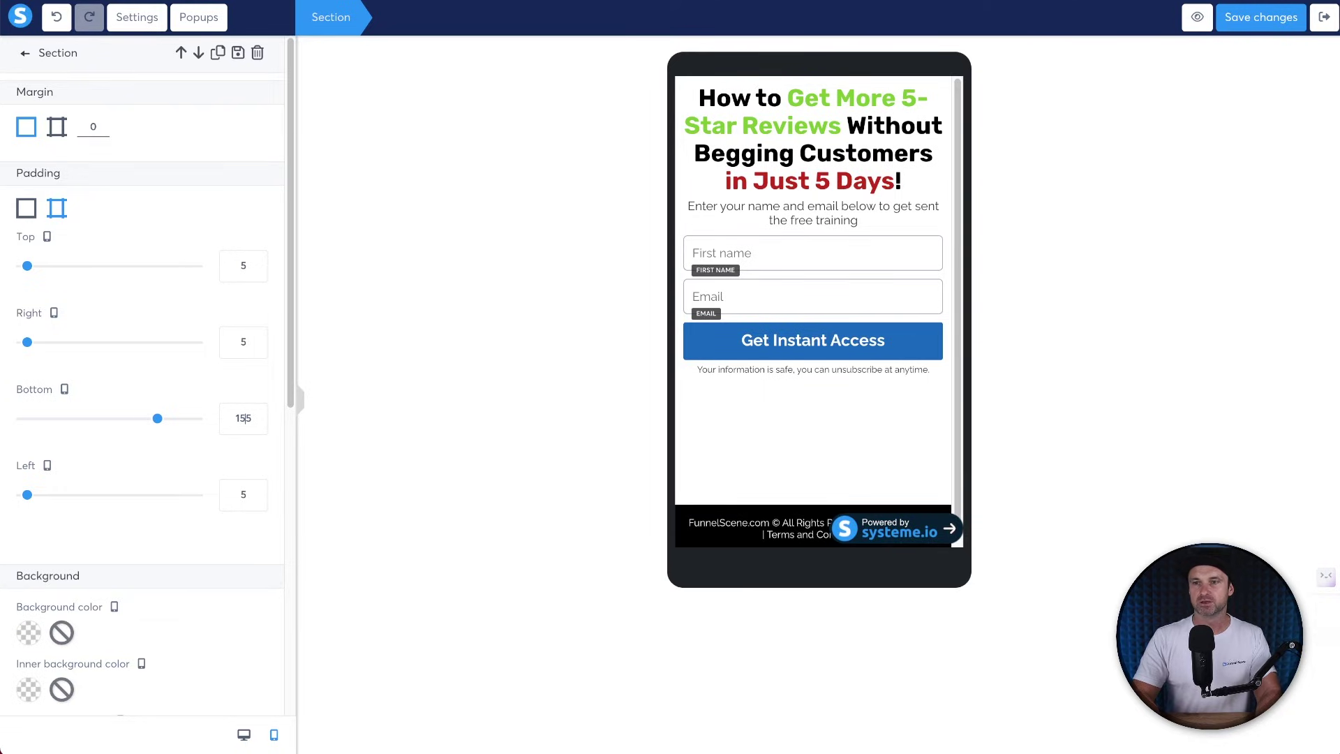
type("0")
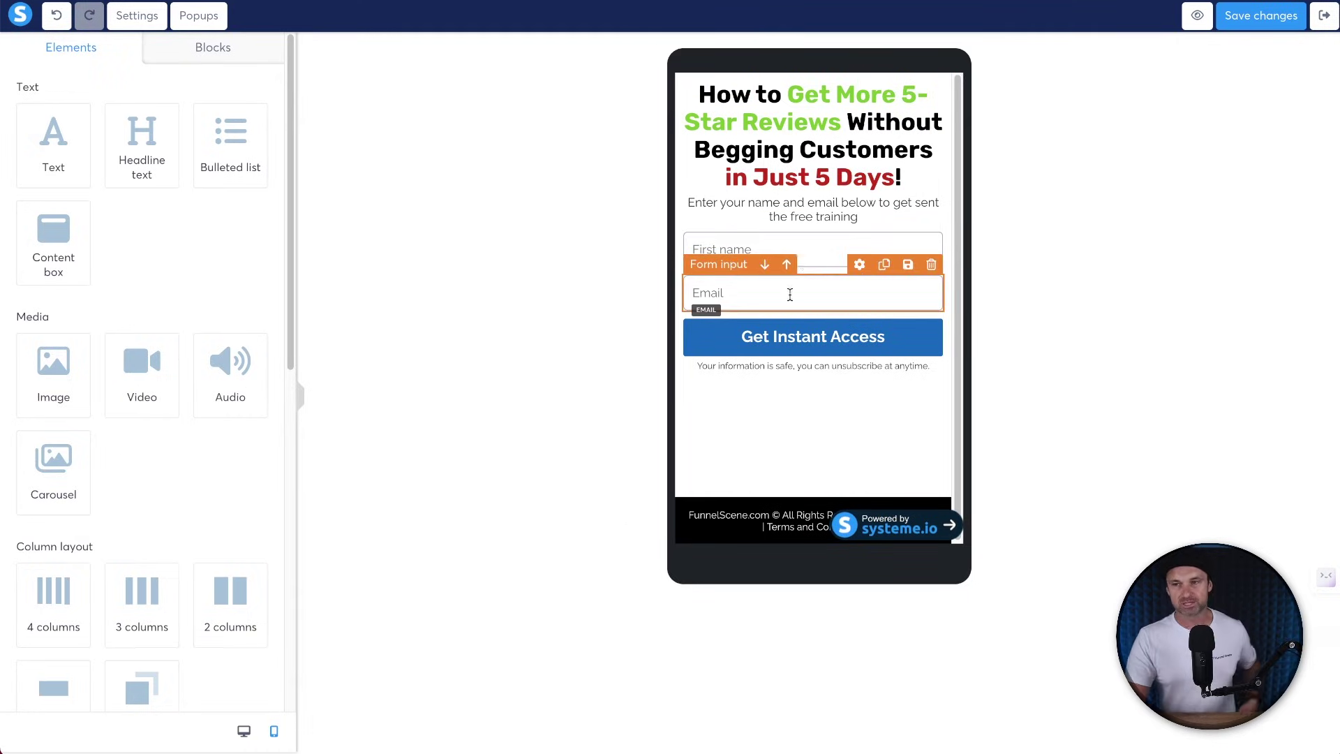
Switch to the desktop layout and check the opt-in section's padding.
left_click(241, 729)
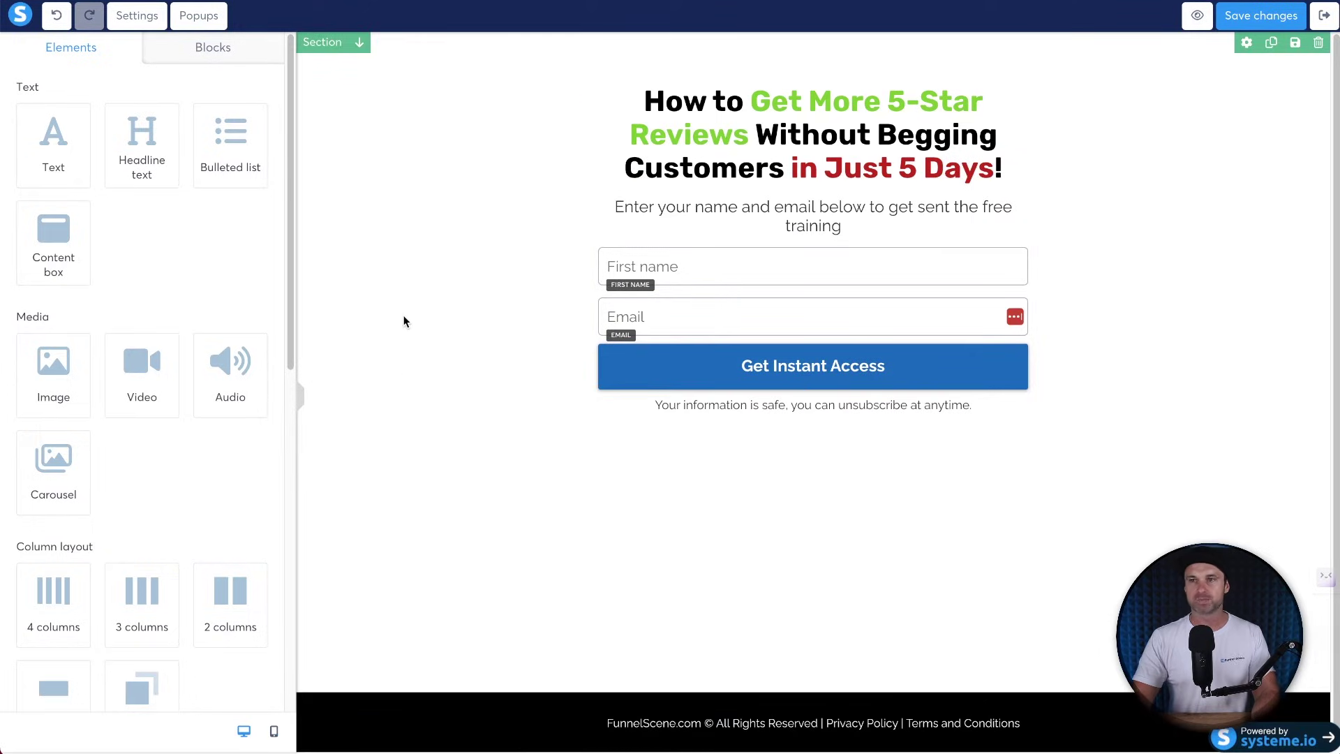
left_click(392, 296)
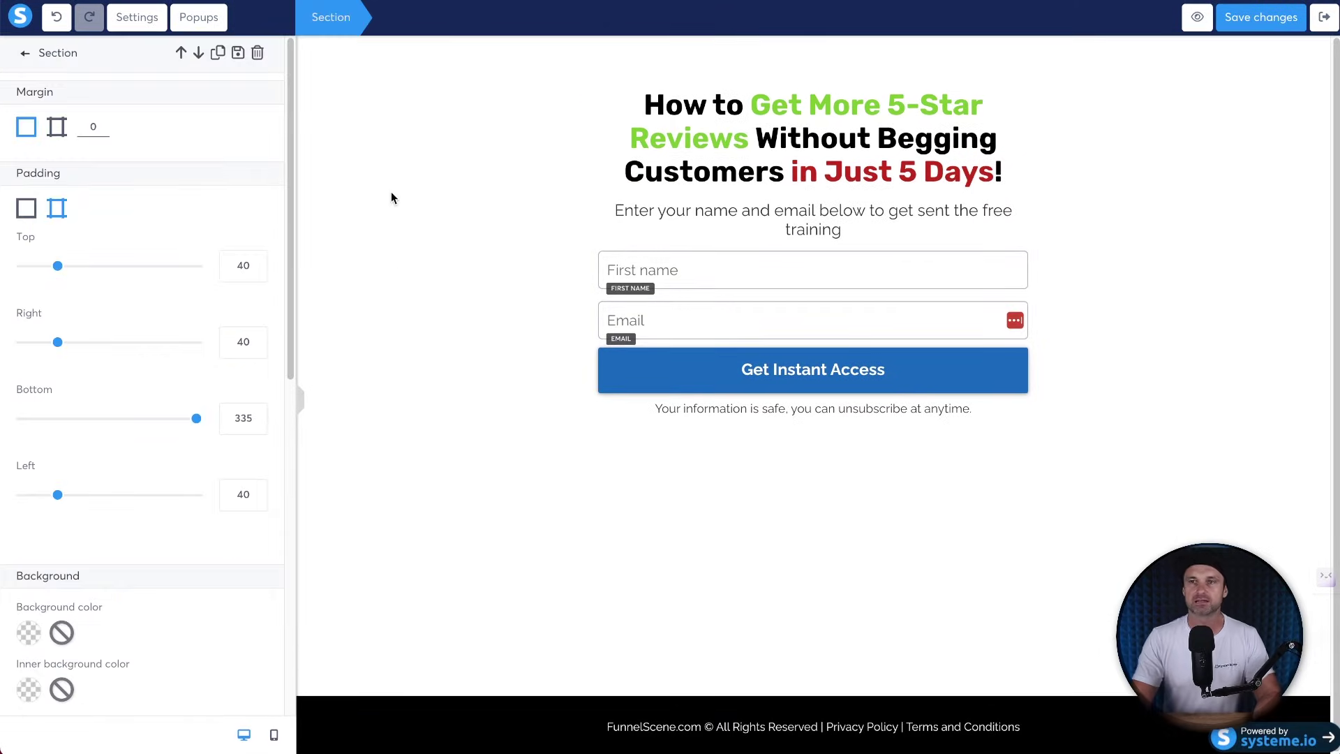
key("Escape")
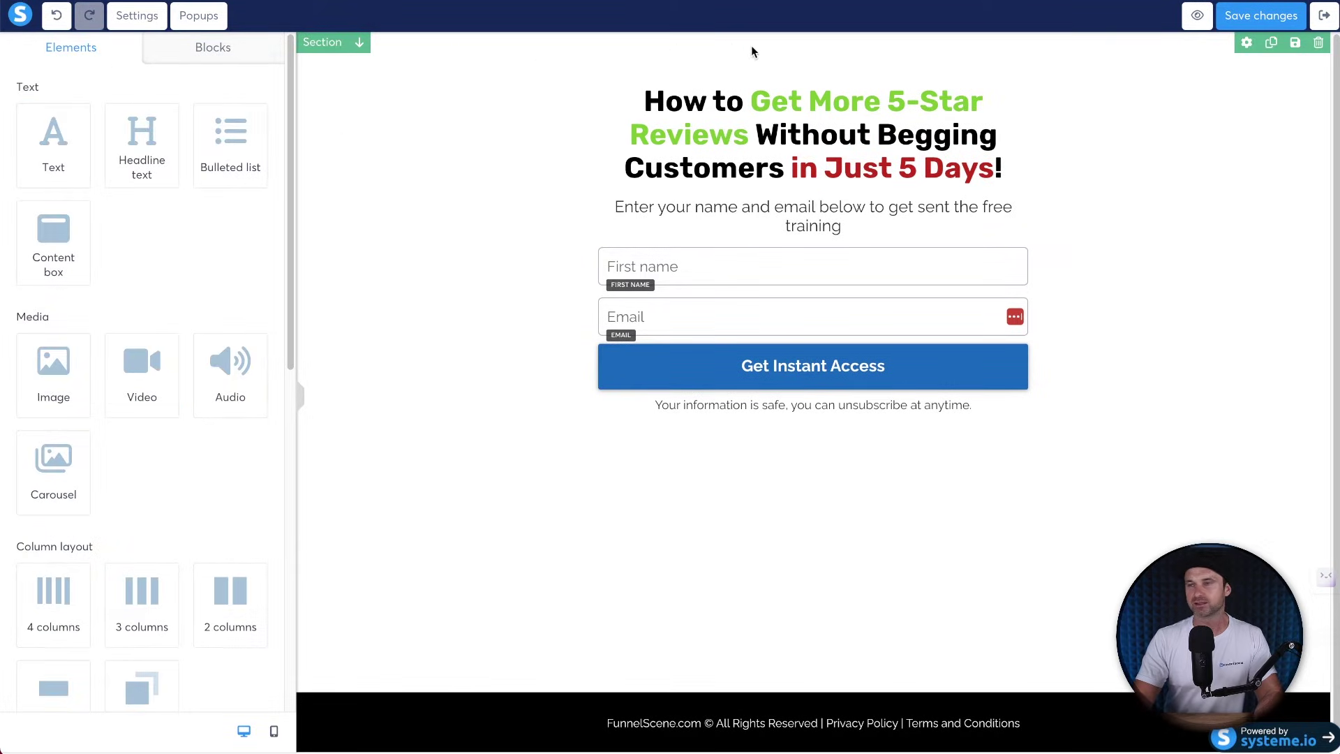
Save the opt-in section as a reusable block titled '5-Day Optin'.
left_click(1294, 43)
left_click(416, 142)
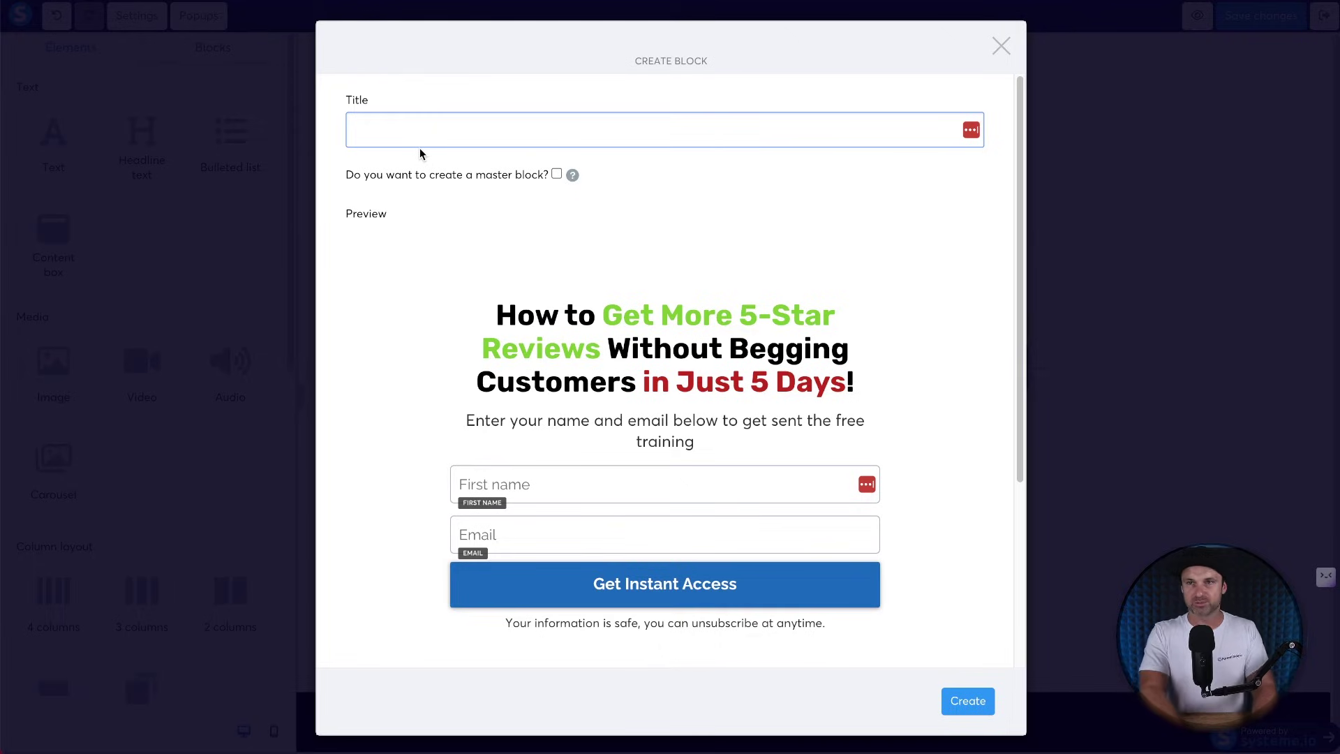
type("5-Day Optin")
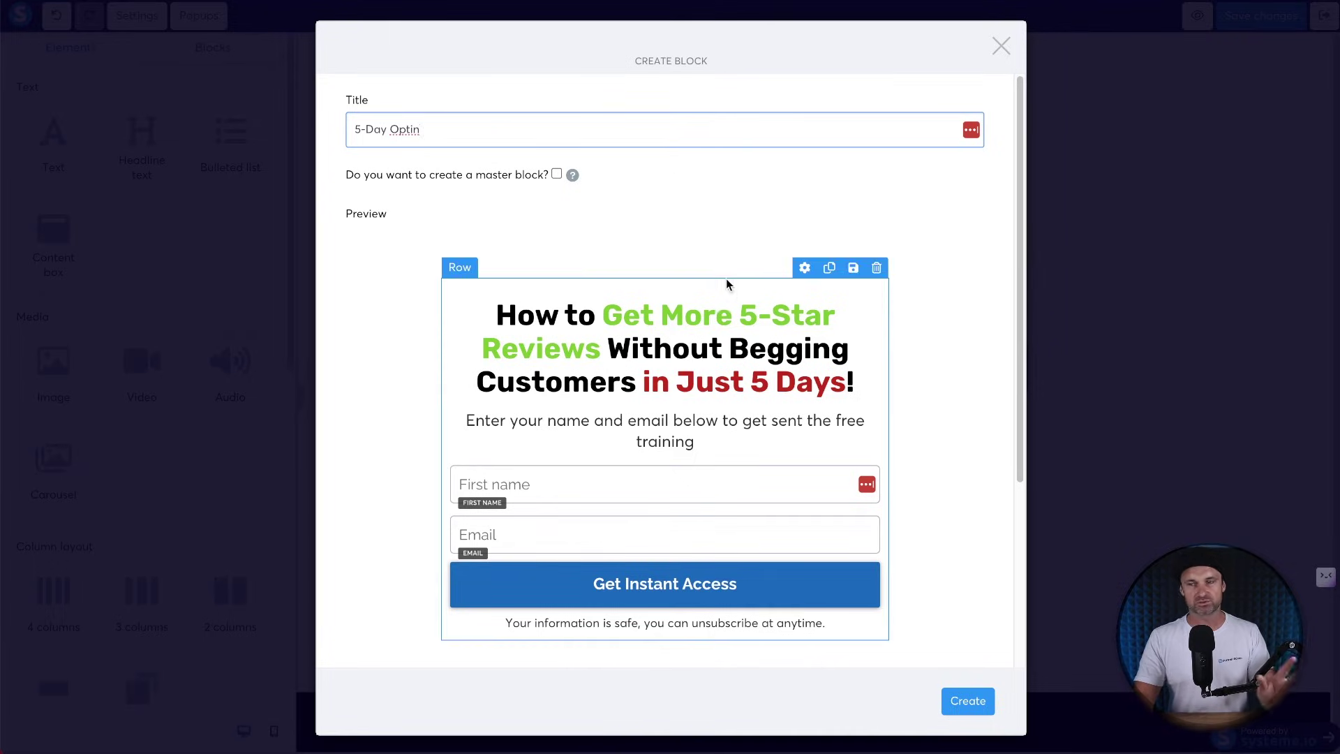
left_click(972, 701)
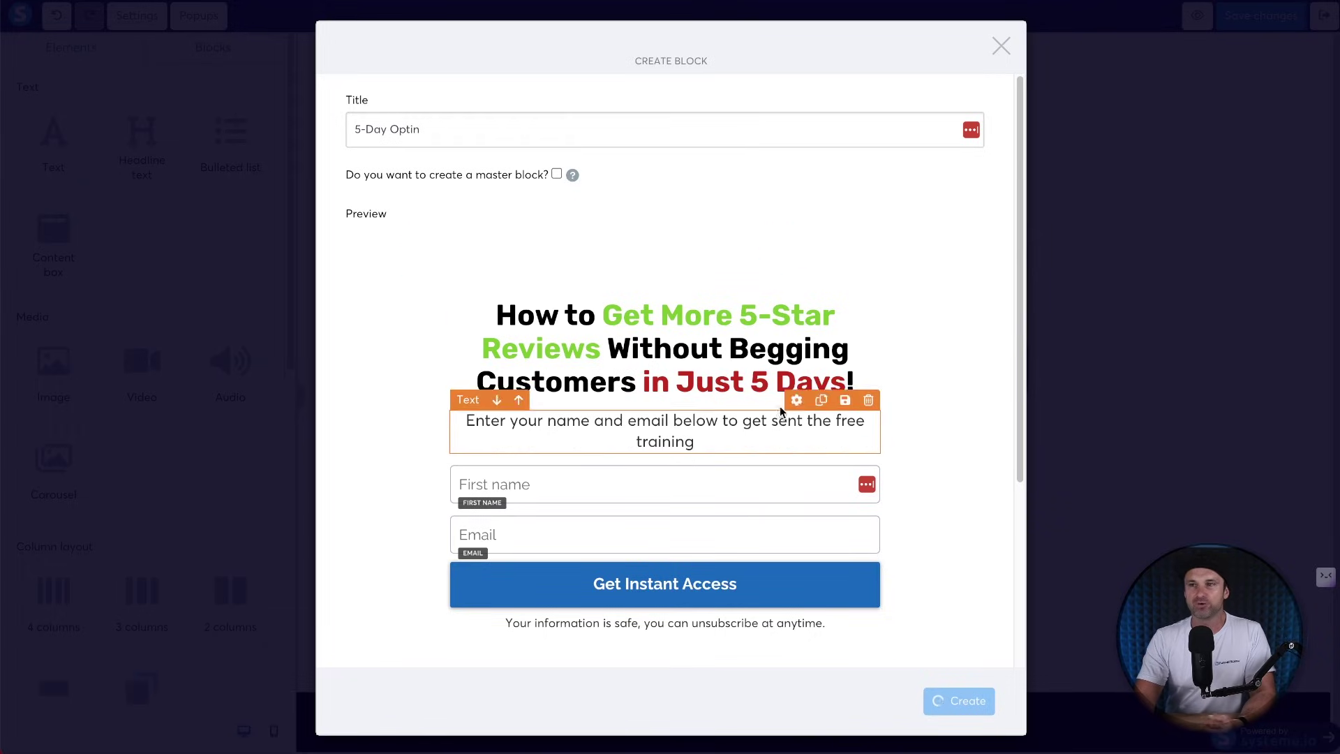
Close the block dialog, keep the Get Instant Access button on Submit form, and open page settings.
left_click(1001, 46)
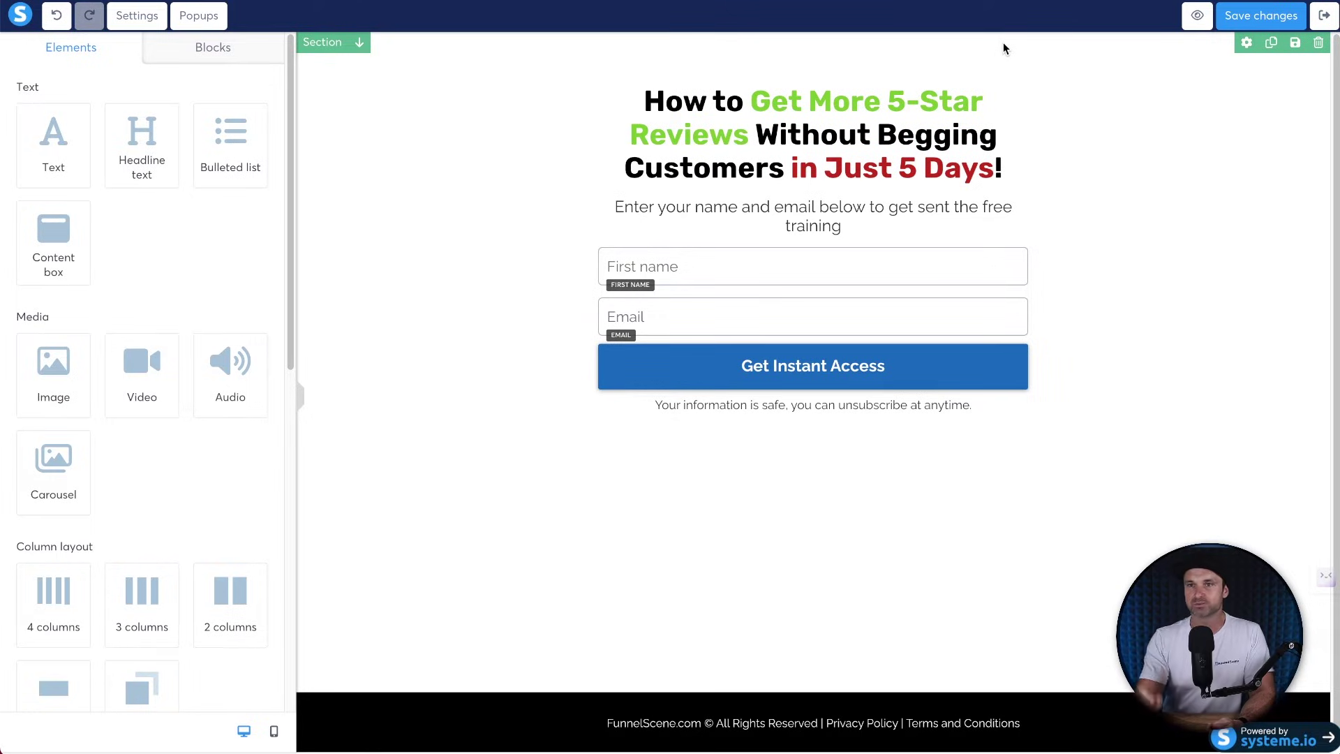
left_click(825, 379)
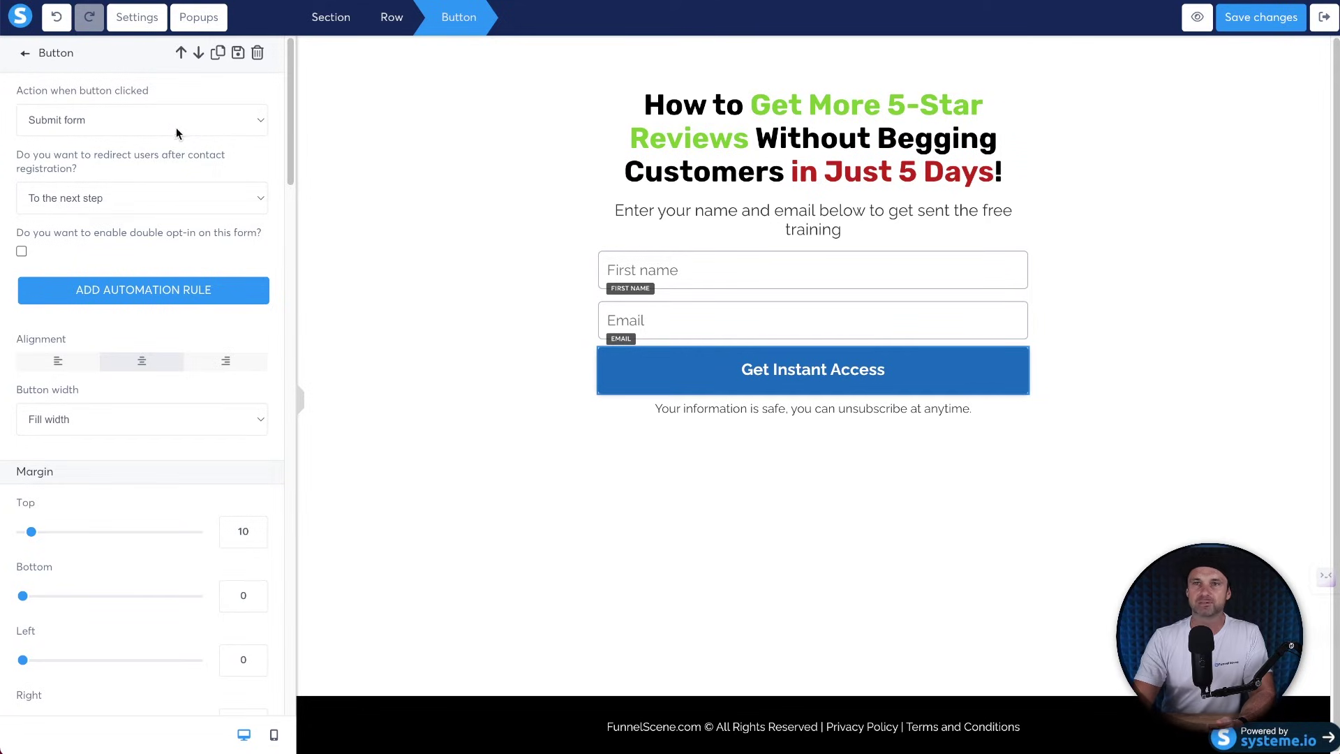
left_click(93, 122)
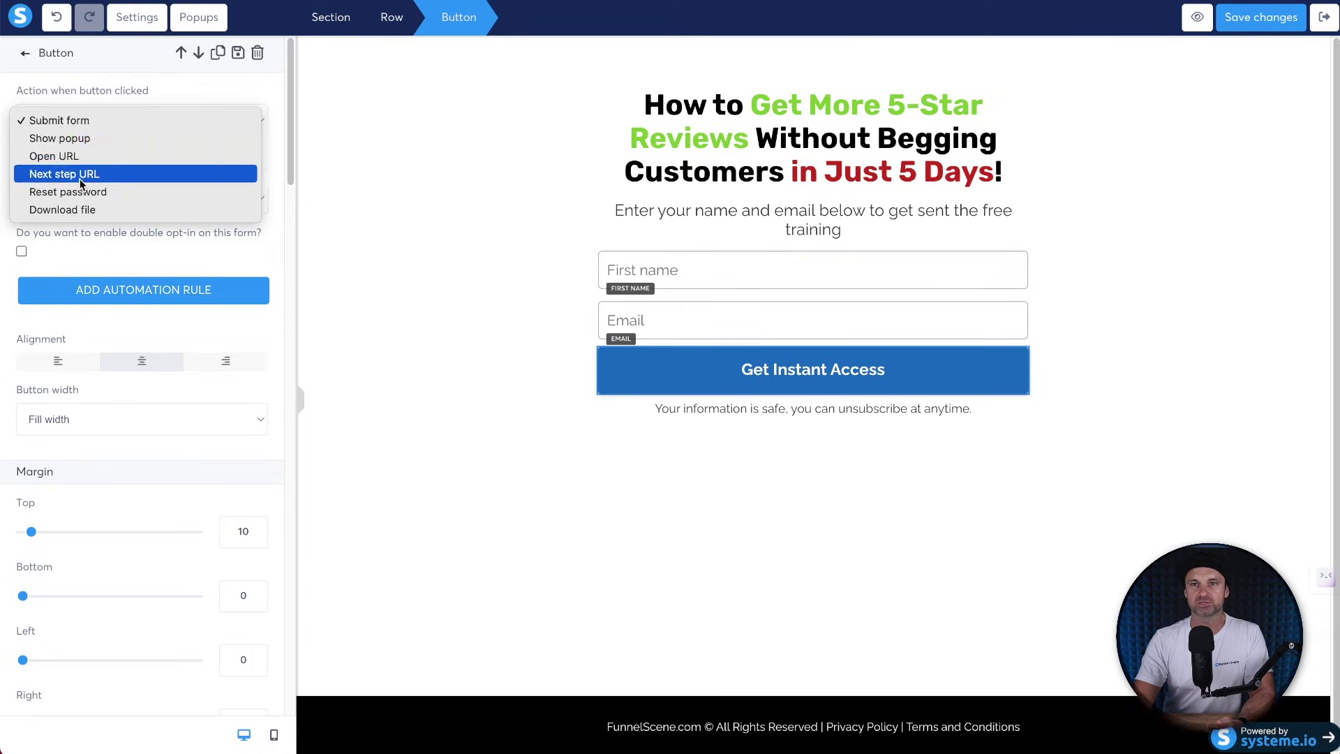
left_click(63, 120)
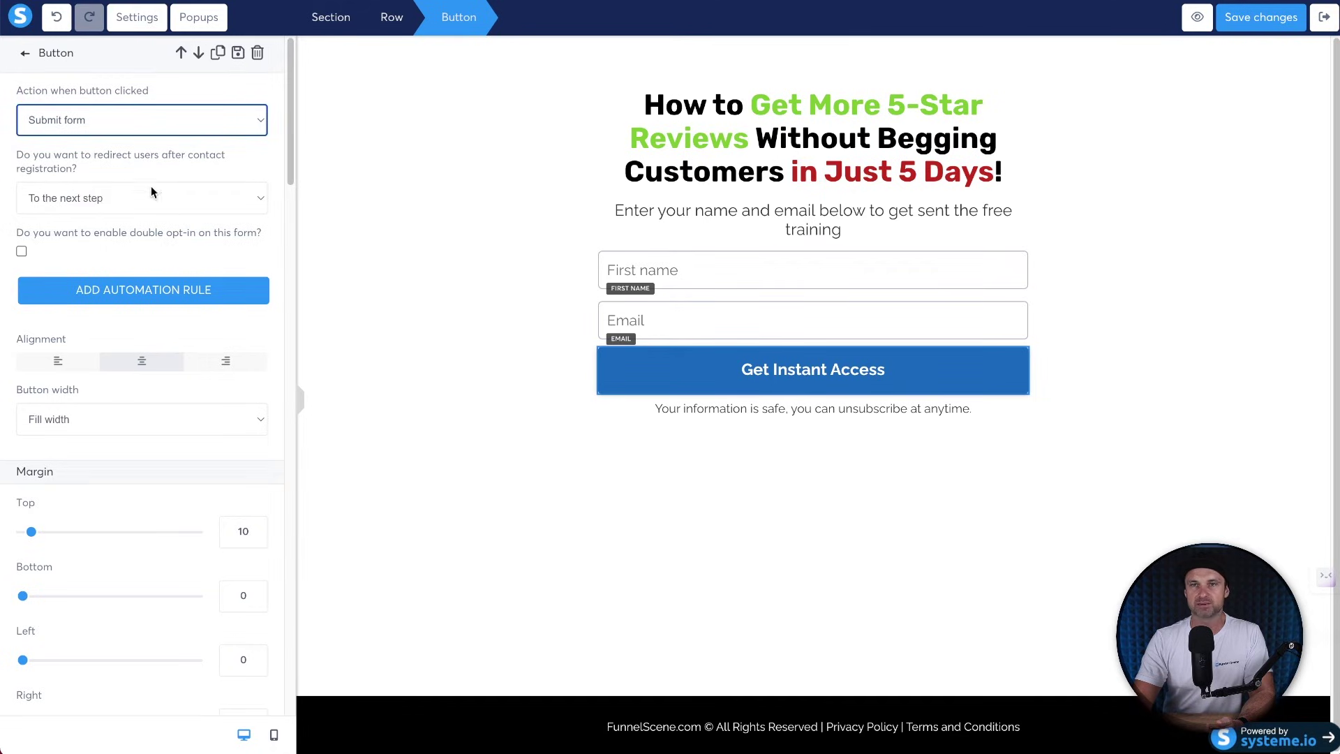
left_click(138, 113)
left_click(97, 115)
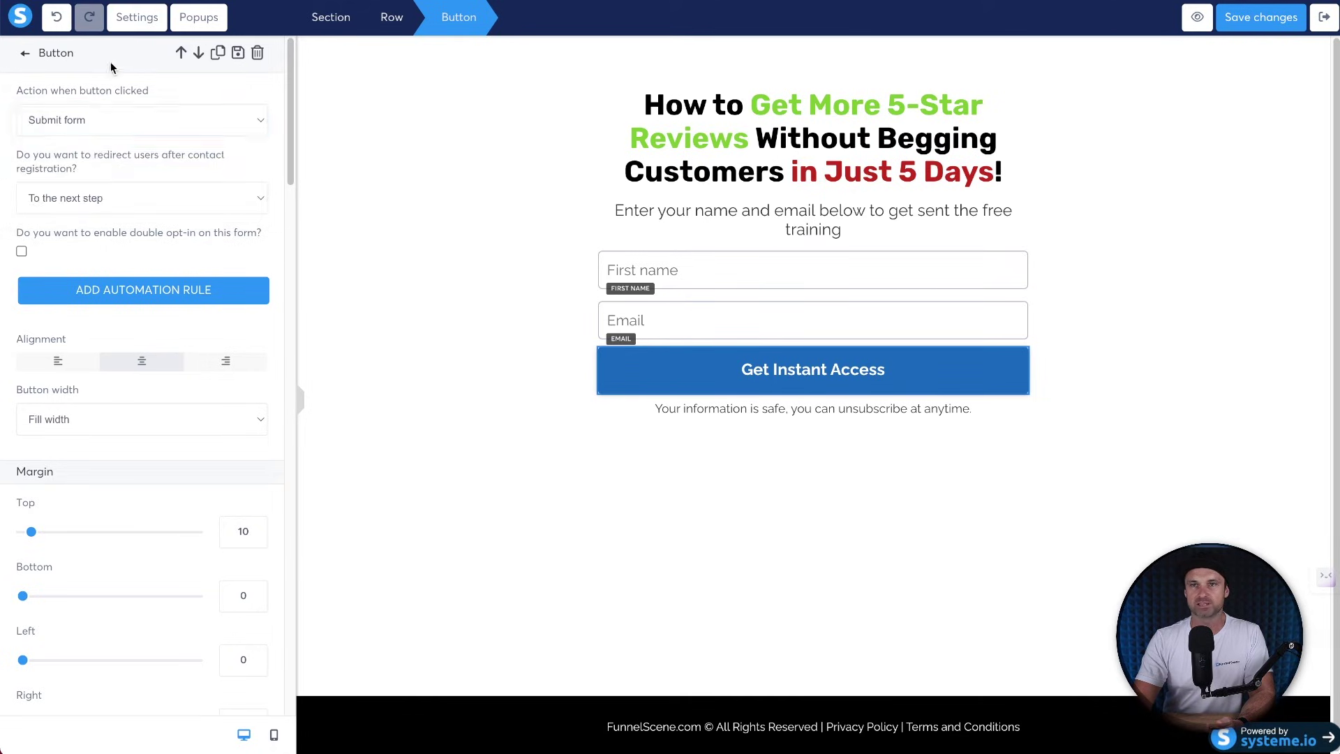
left_click(135, 25)
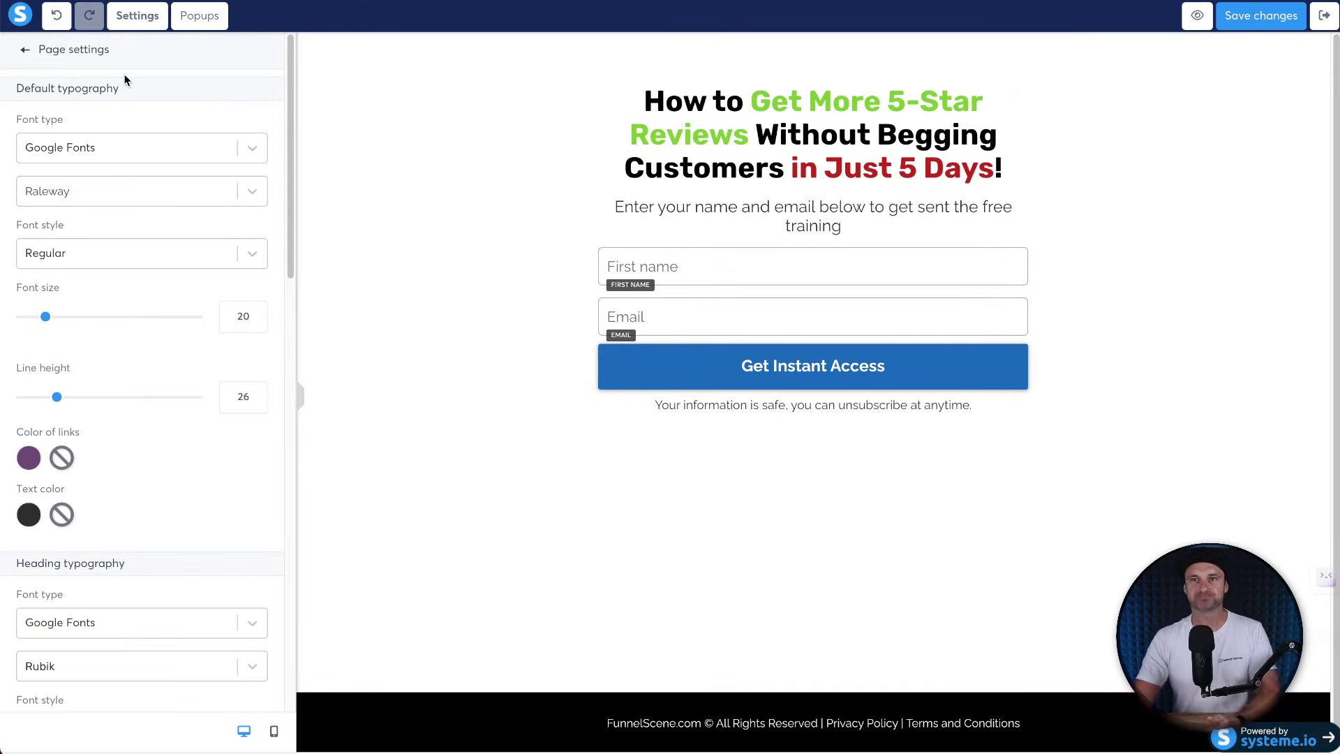
Replace the 'Squeeze page' SEO title with 'The 5-Day Review Challenge Is Waiting For…' and add a business-offerings description.
scroll(122, 332, "down", 10)
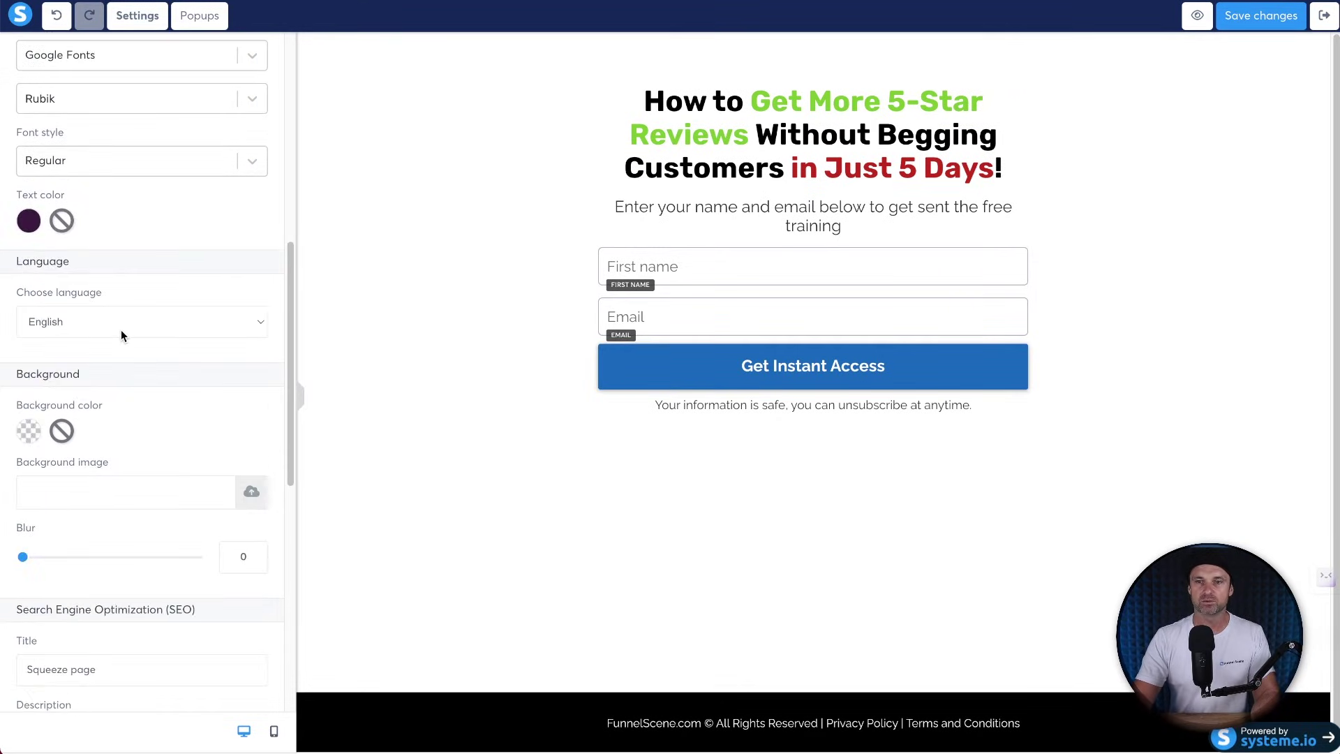
scroll(115, 336, "down", 1)
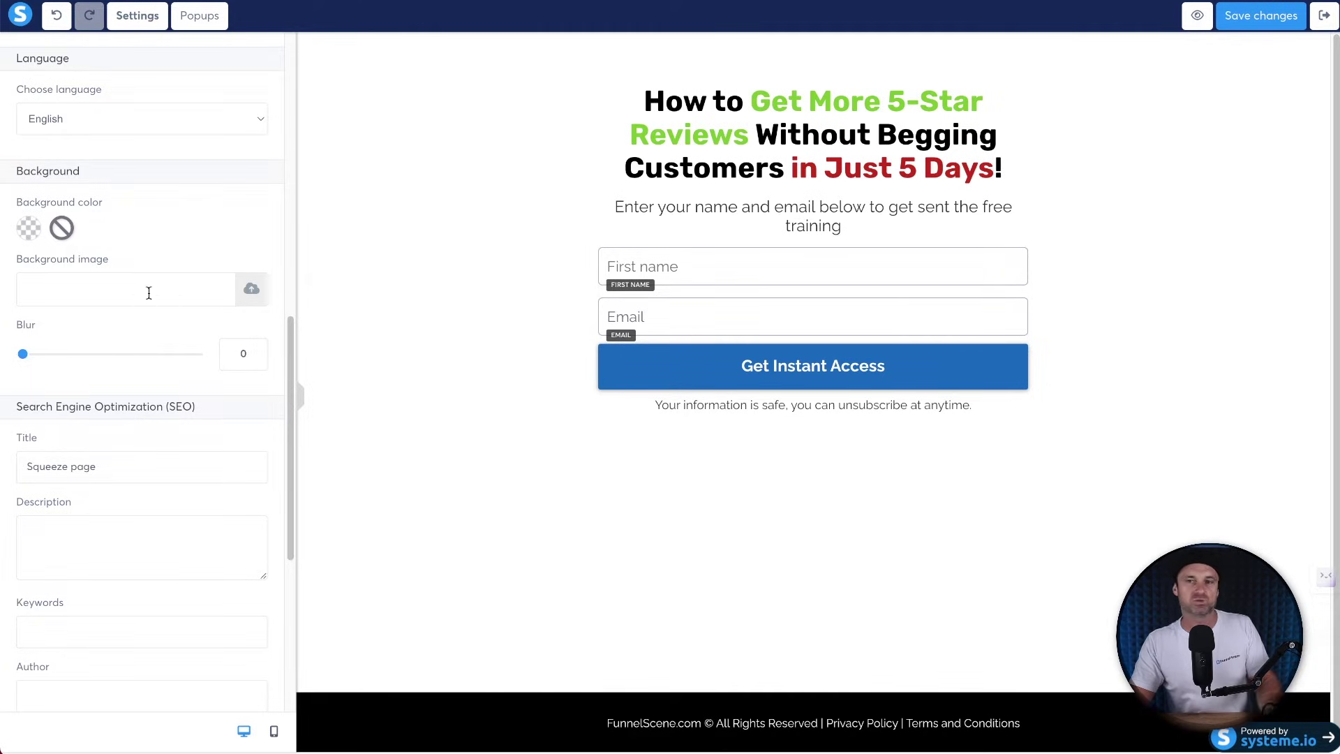
triple_click(120, 469)
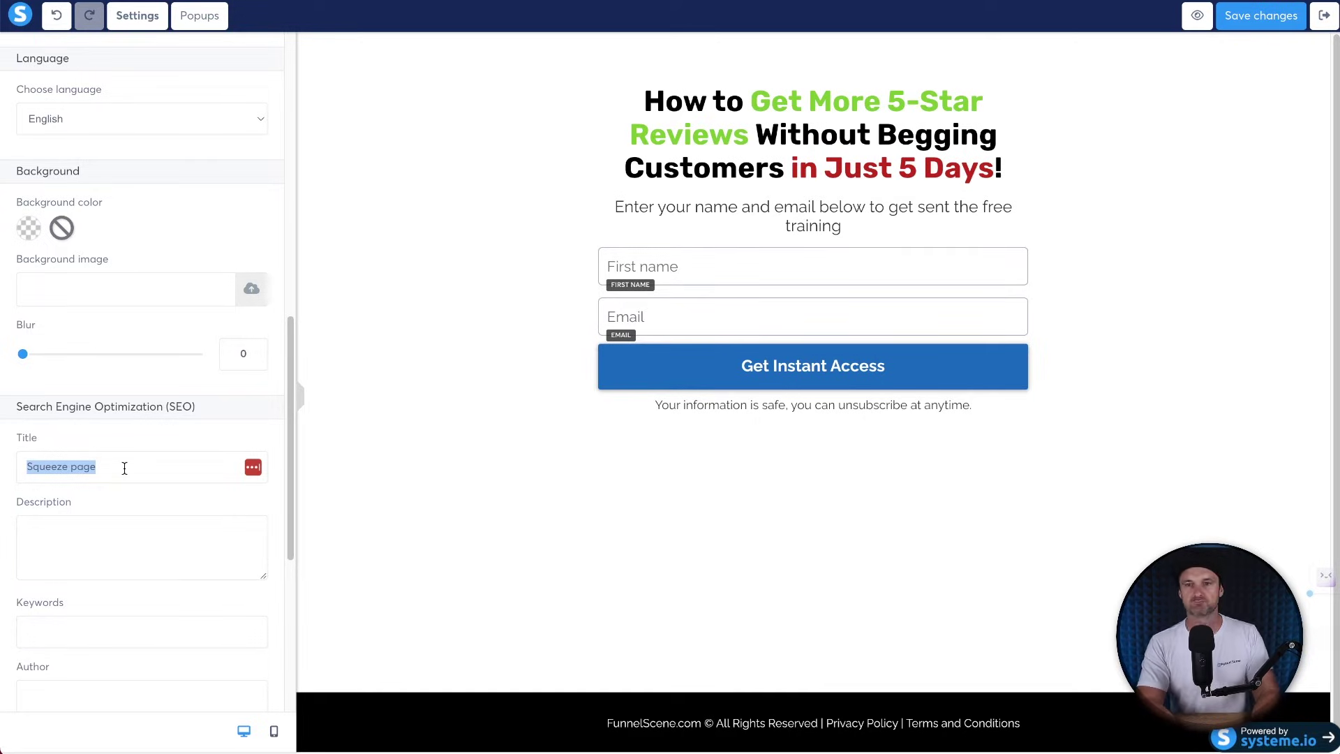
type("the 5-Day Review Challenge")
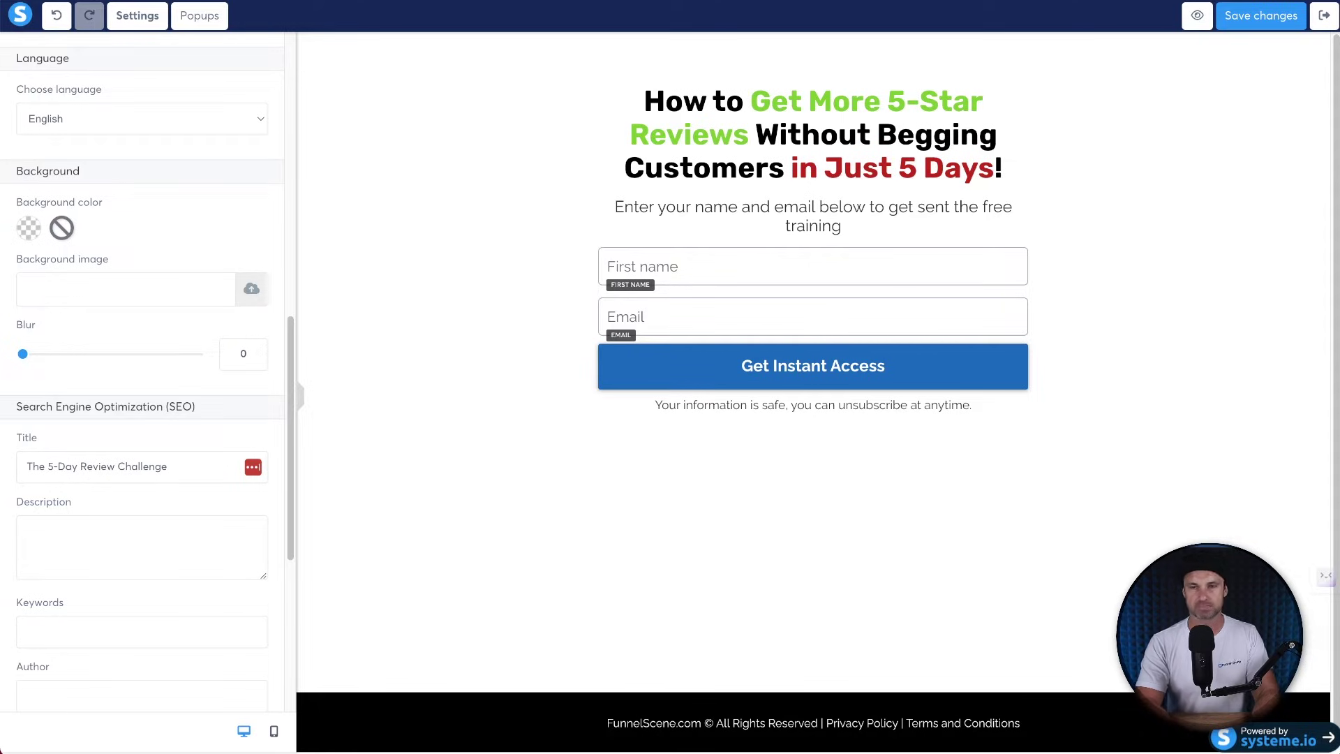
type(" Is Waiting For Y")
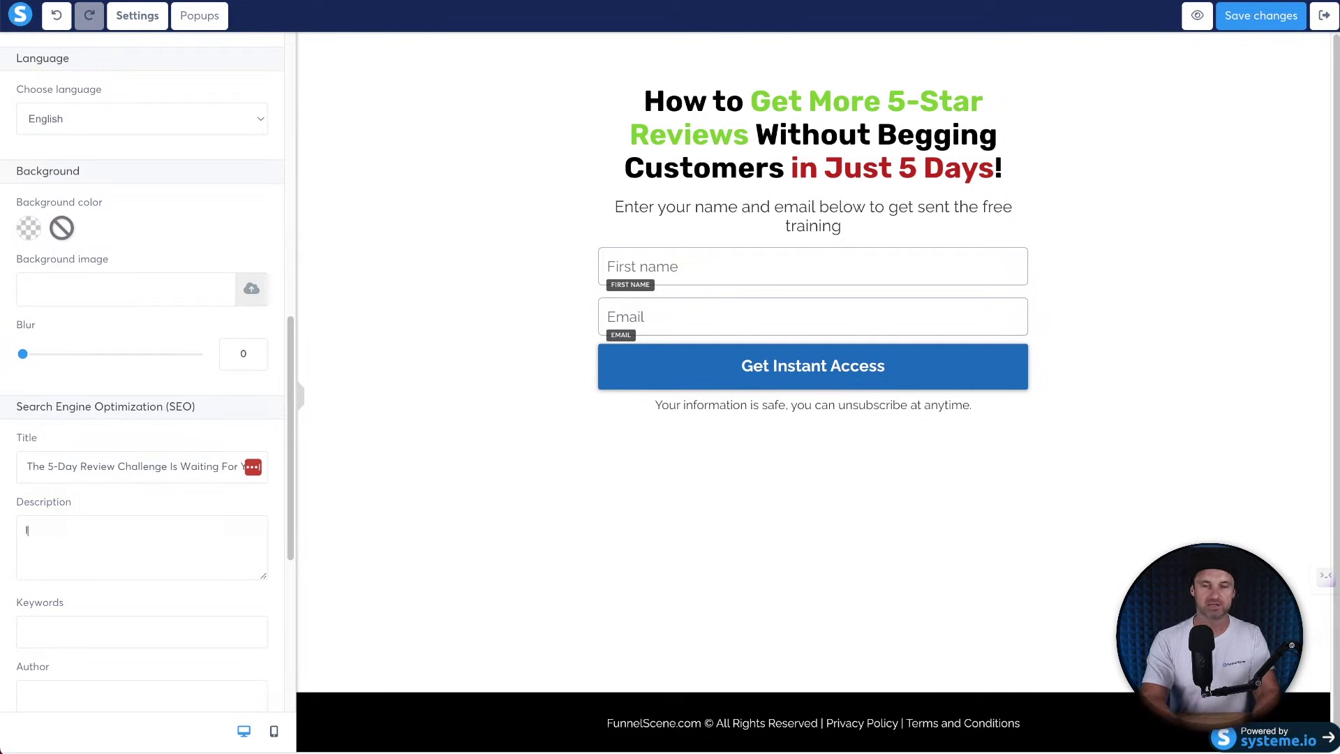
type("expand your businesses offerings and you want to stand out in the market, make su")
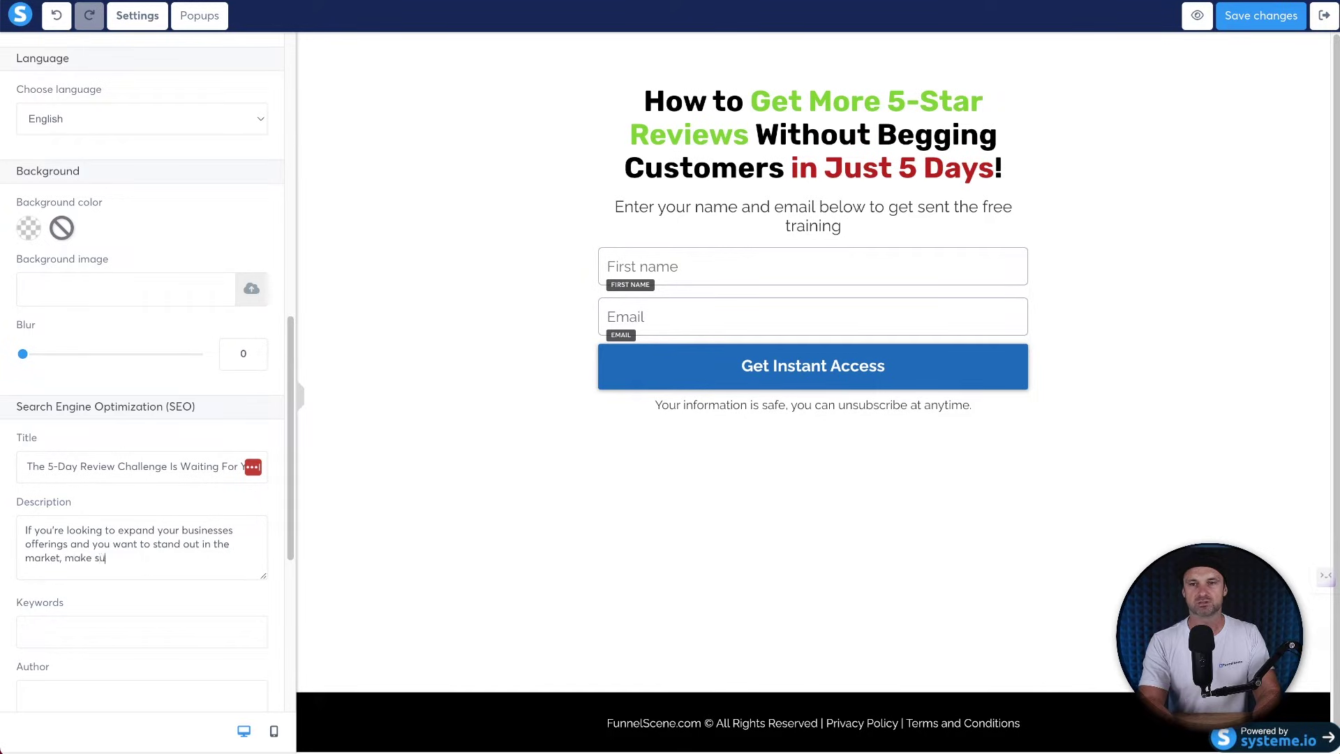
type(", join the challenge")
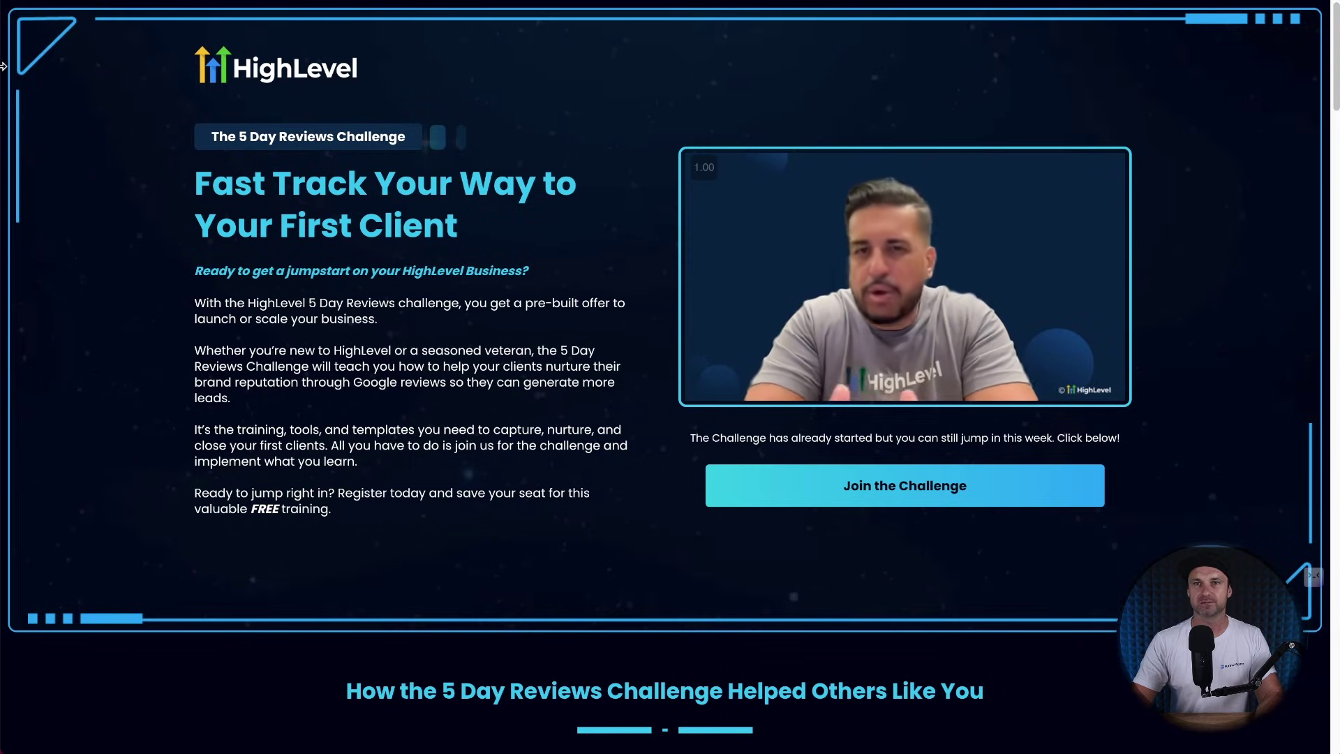
Take a screenshot of the HighLevel 5 Day Reviews Challenge landing page.
left_click_drag(7, 13, 1339, 753)
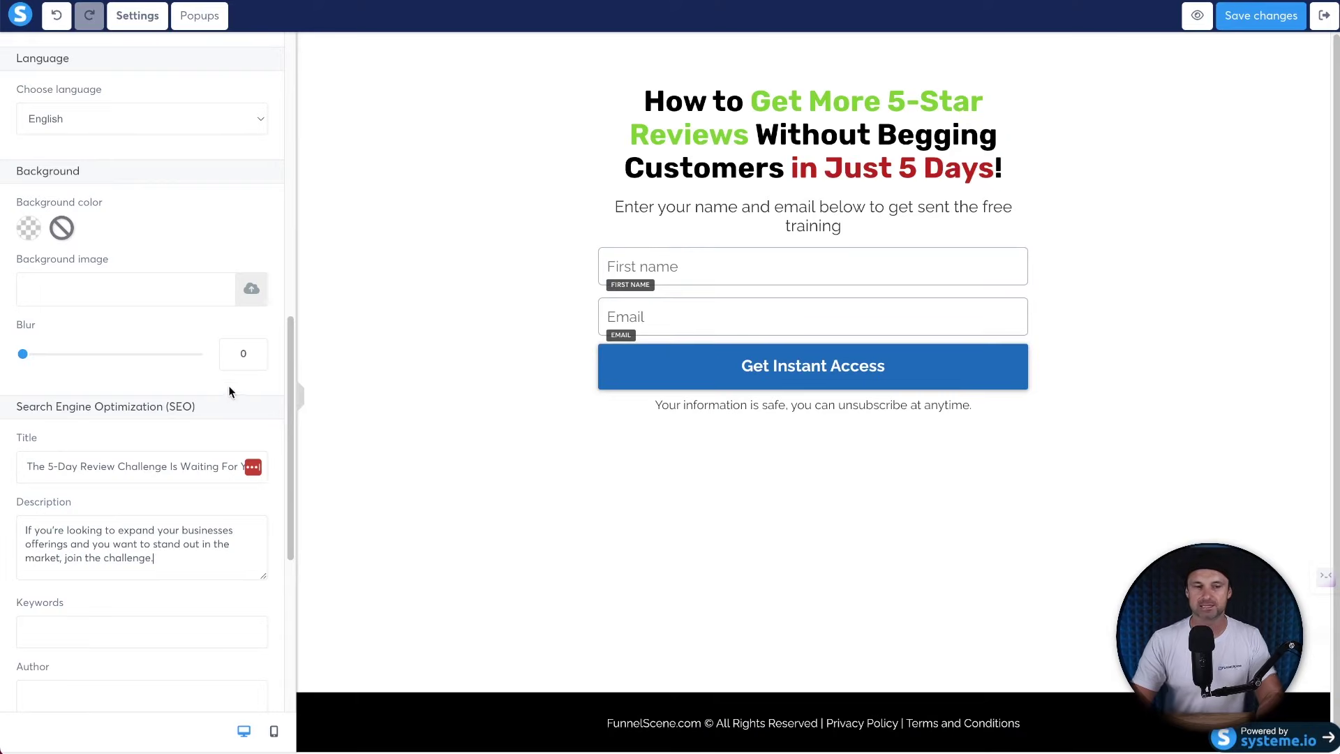
Upload the challenge screenshot as the page background, then remove it again.
left_click(253, 292)
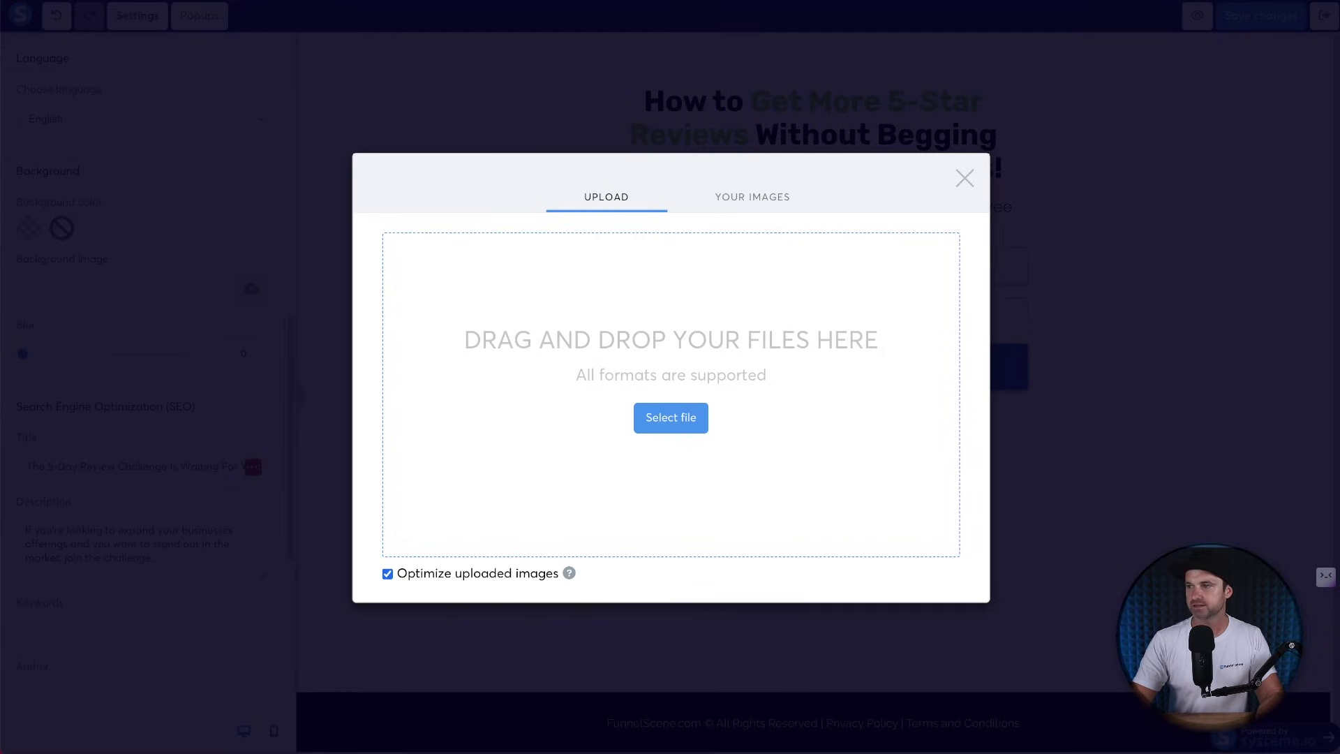
left_click_drag(1338, 418, 634, 386)
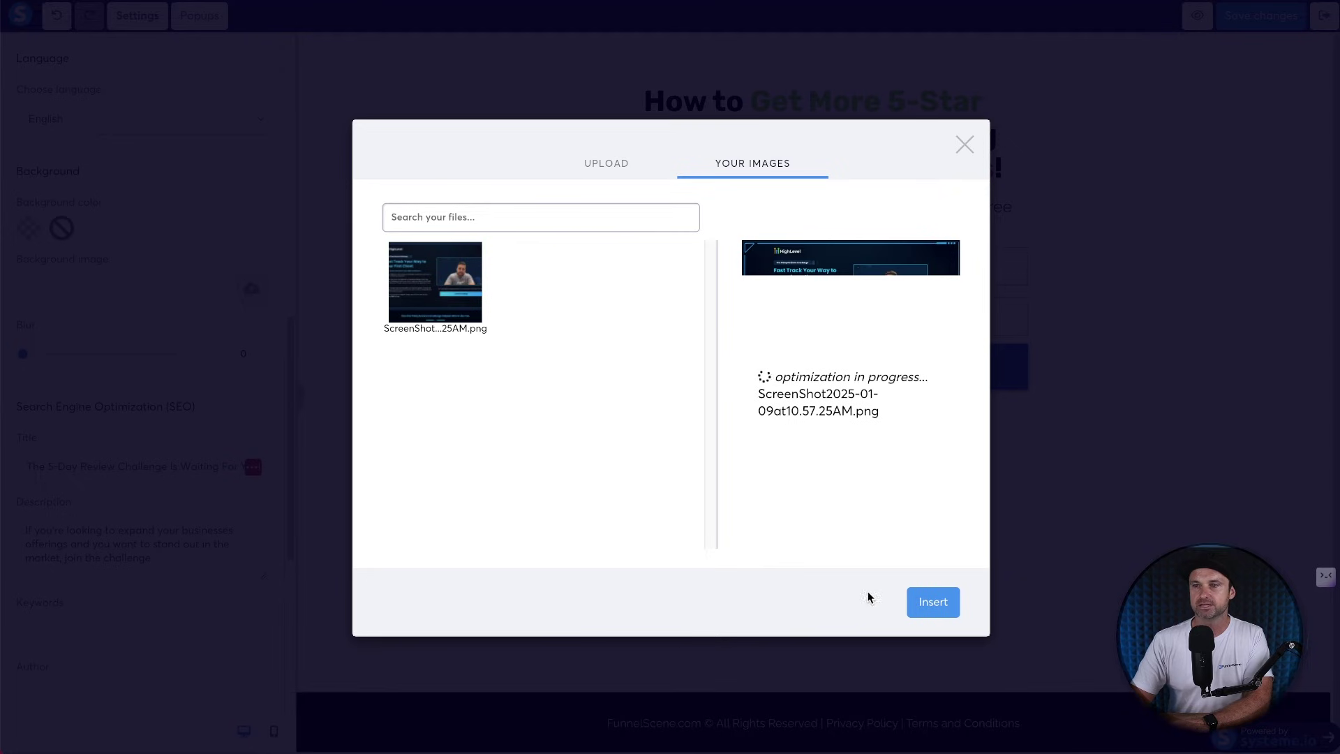
left_click(932, 601)
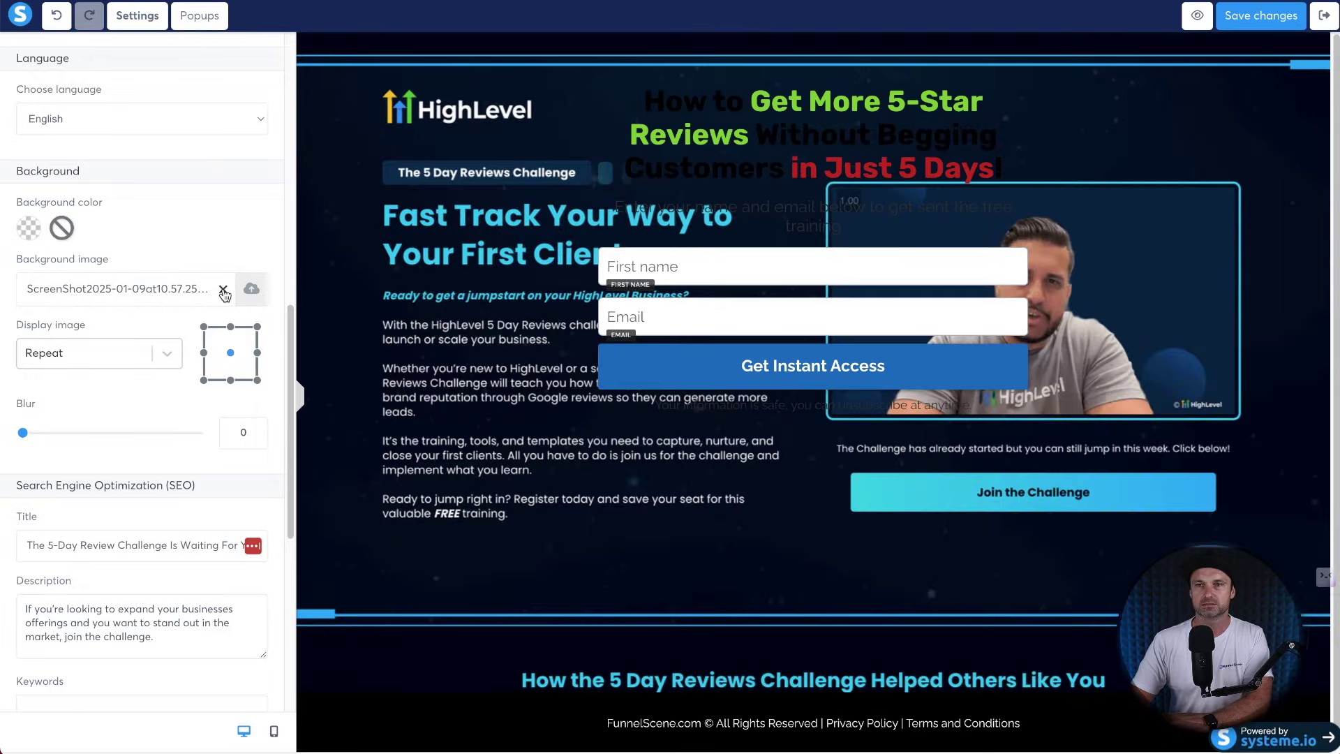
left_click(223, 291)
Set the uploaded challenge screenshot as the page's social image.
scroll(141, 400, "down", 5)
left_click_drag(36, 421, 90, 421)
left_click(250, 450)
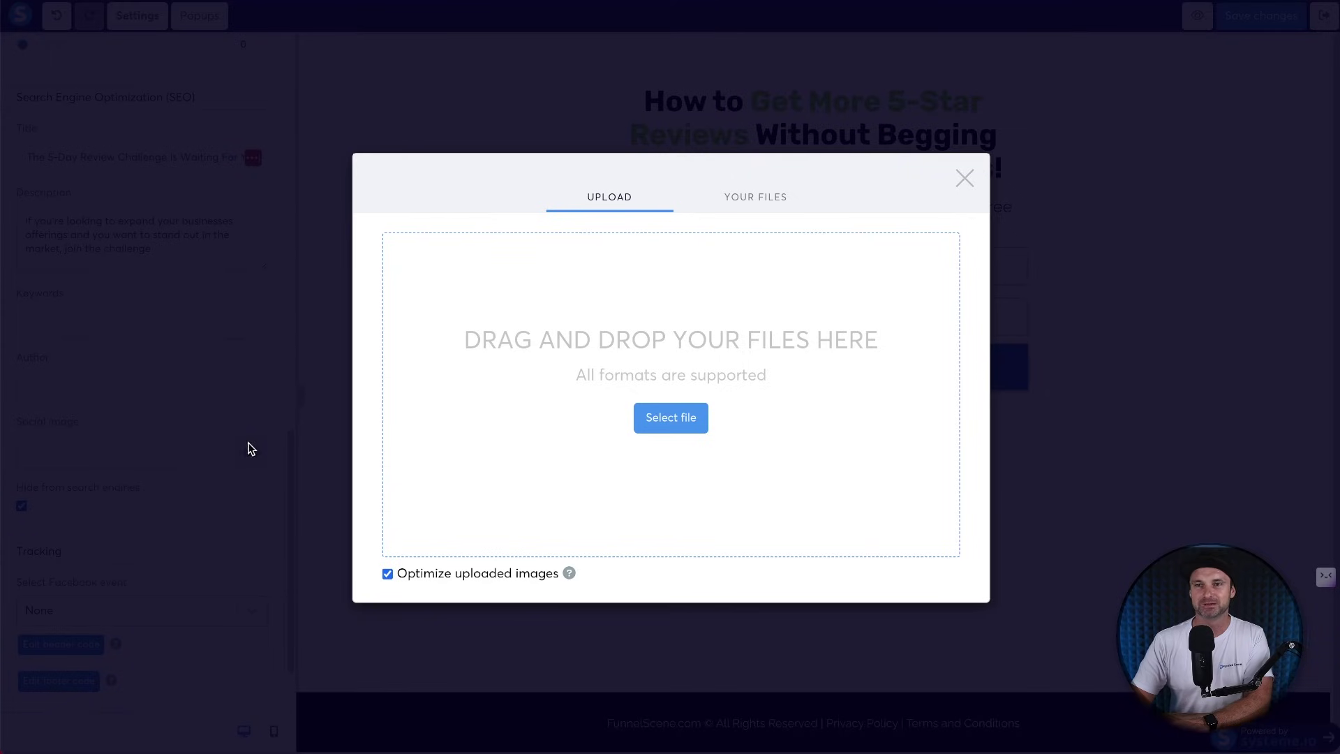
left_click(743, 175)
left_click(434, 282)
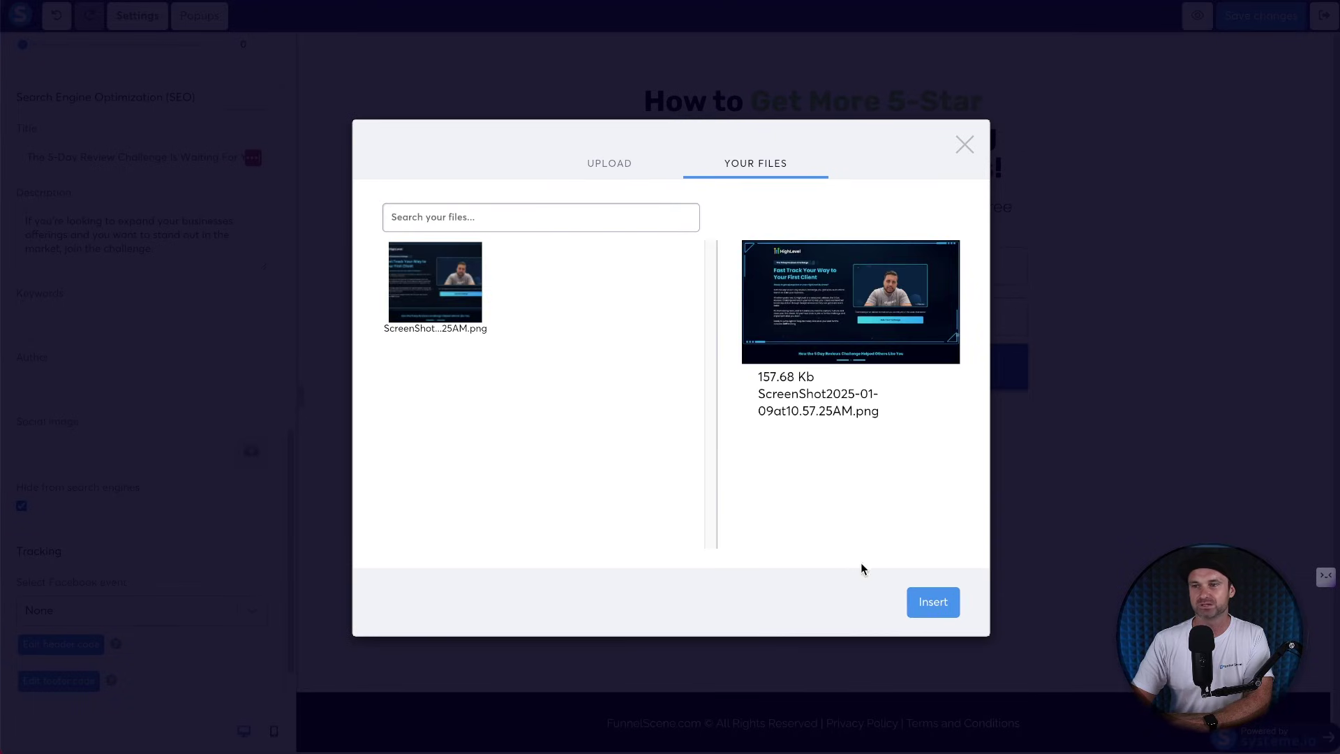
left_click(933, 602)
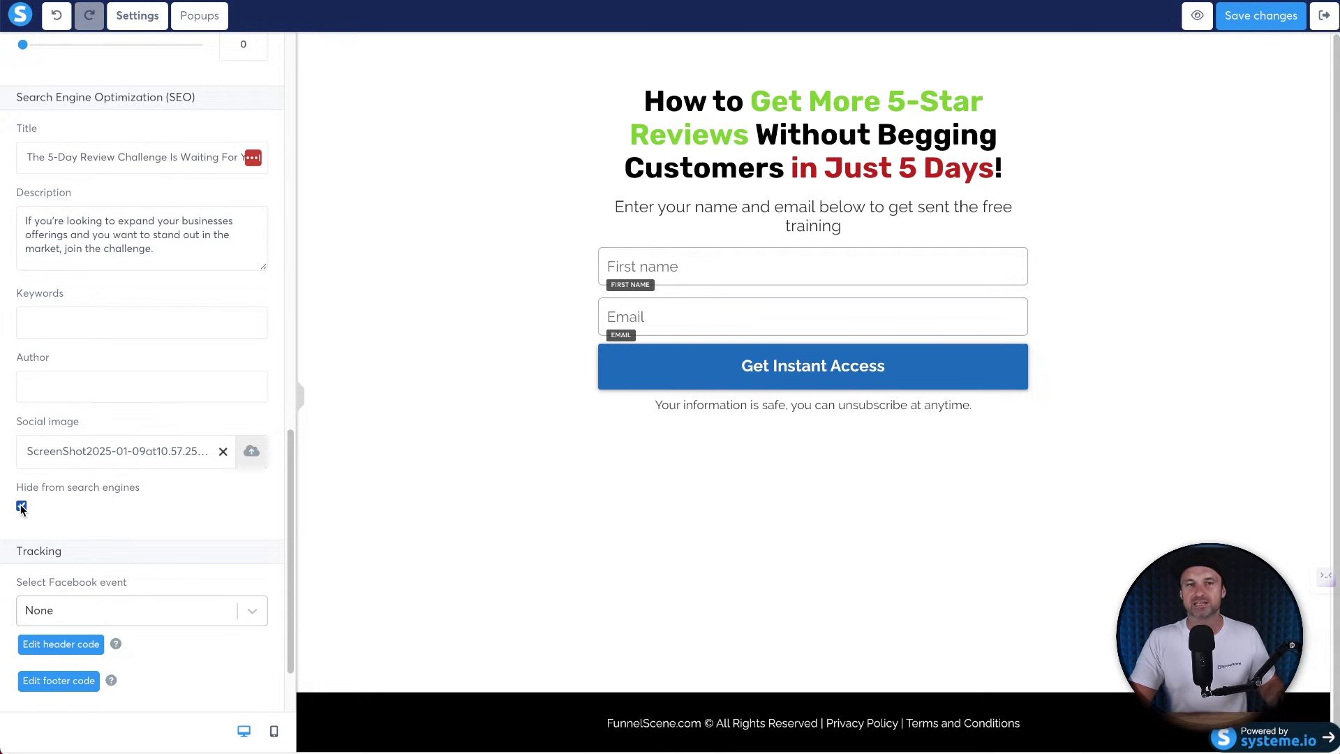
Let search engines index the opt-in page, save the changes and exit the editor.
left_click(21, 506)
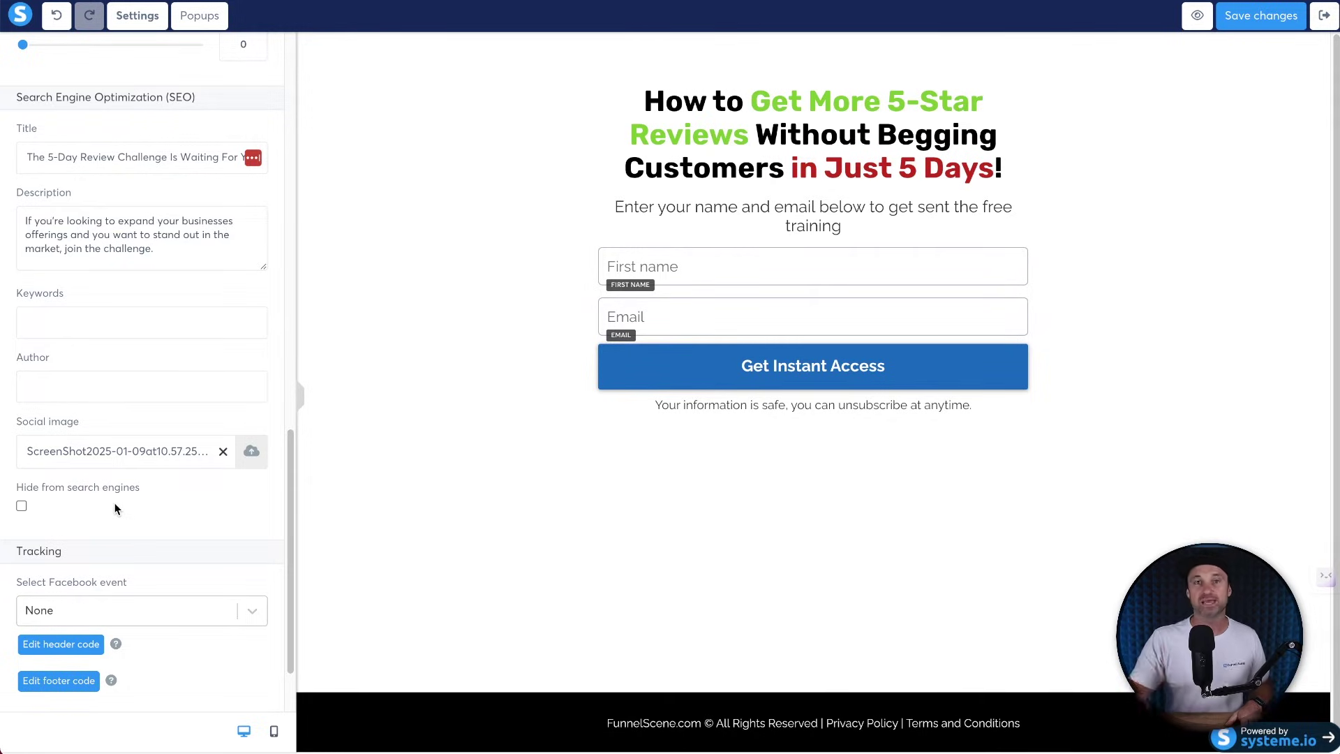
scroll(115, 509, "up", 15)
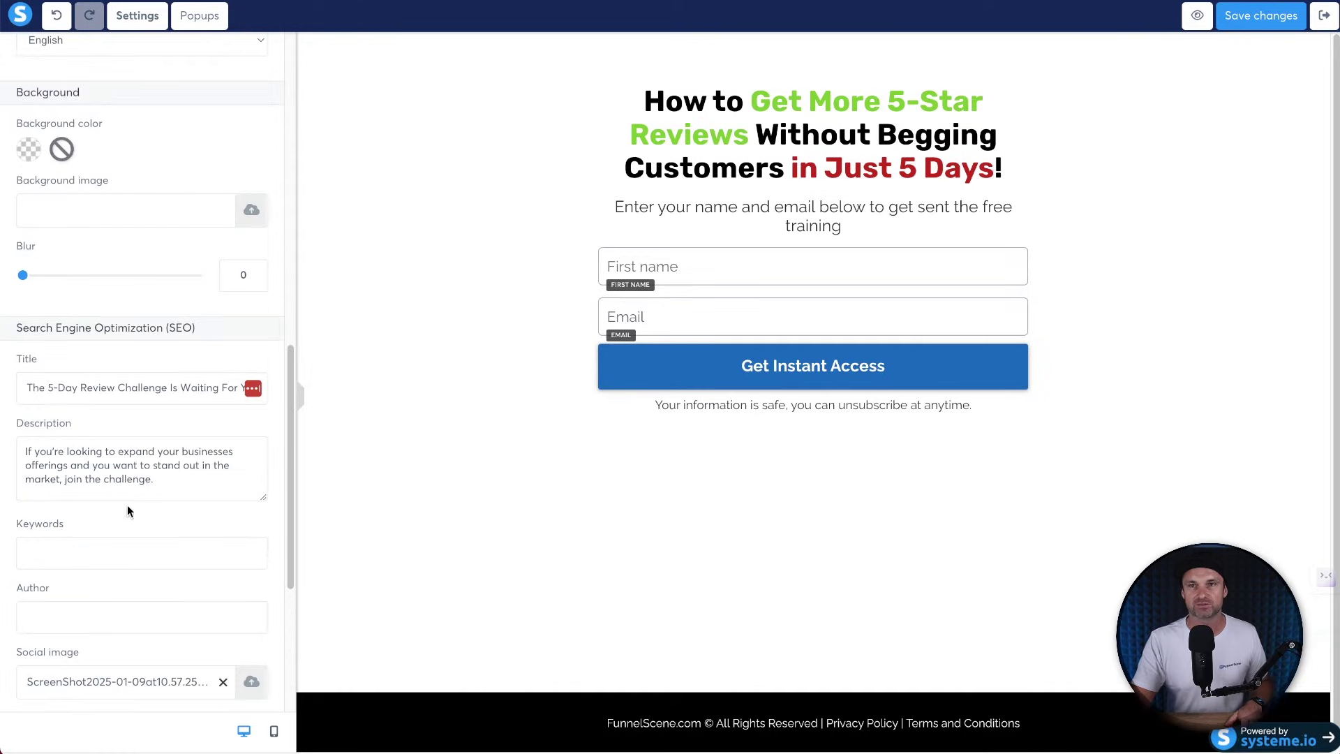
scroll(145, 446, "up", 1)
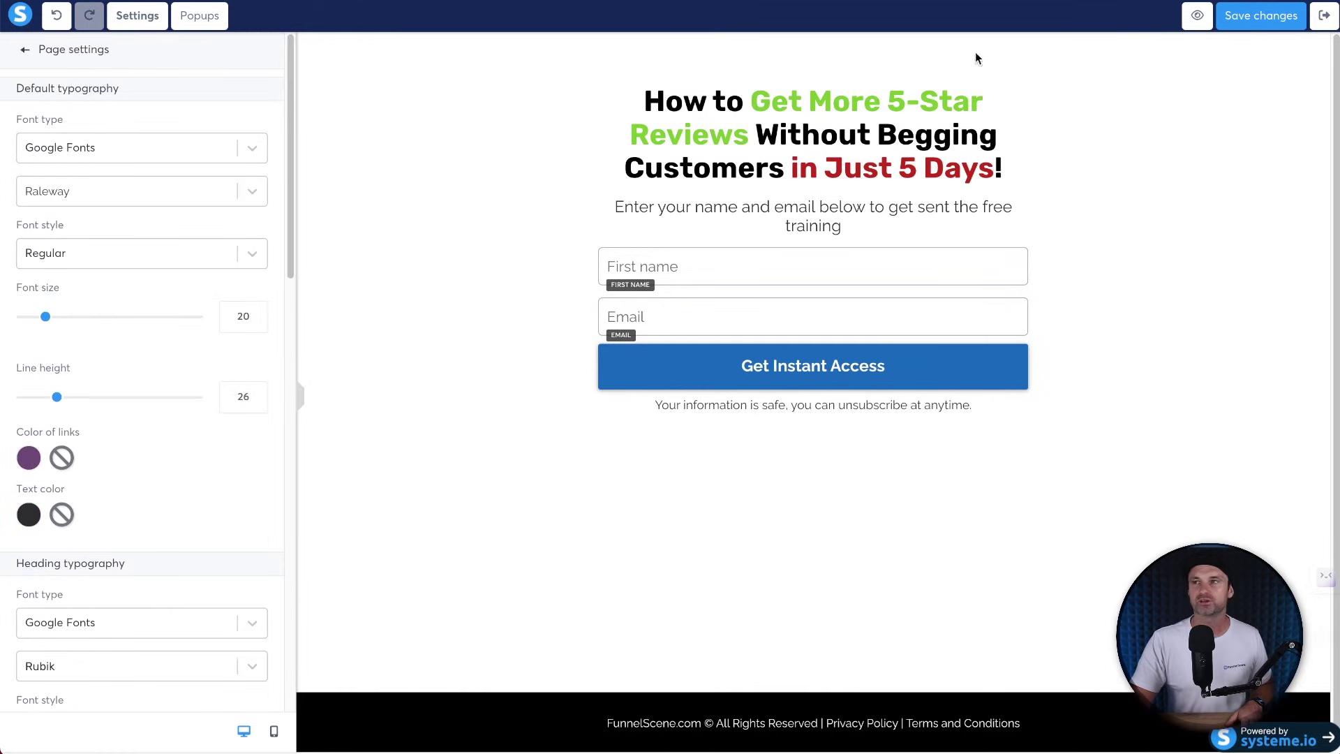
left_click(1257, 20)
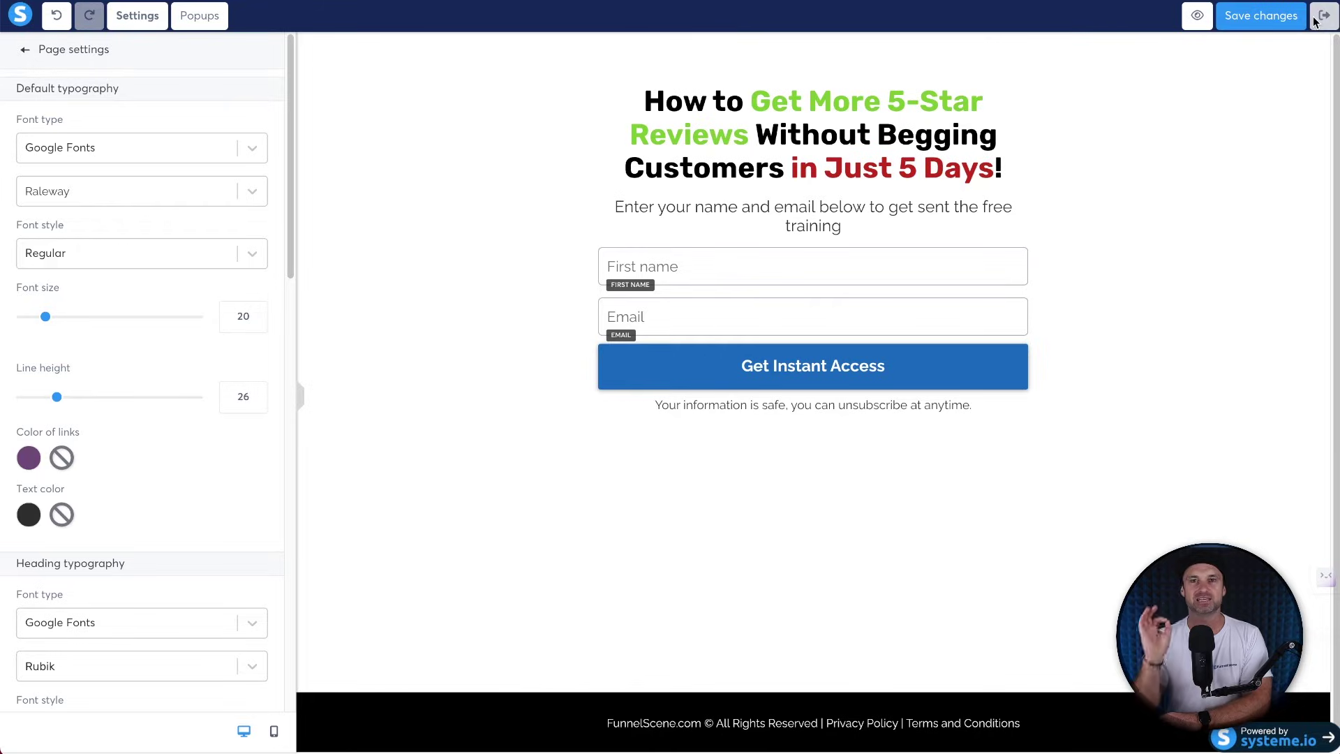
left_click(1323, 15)
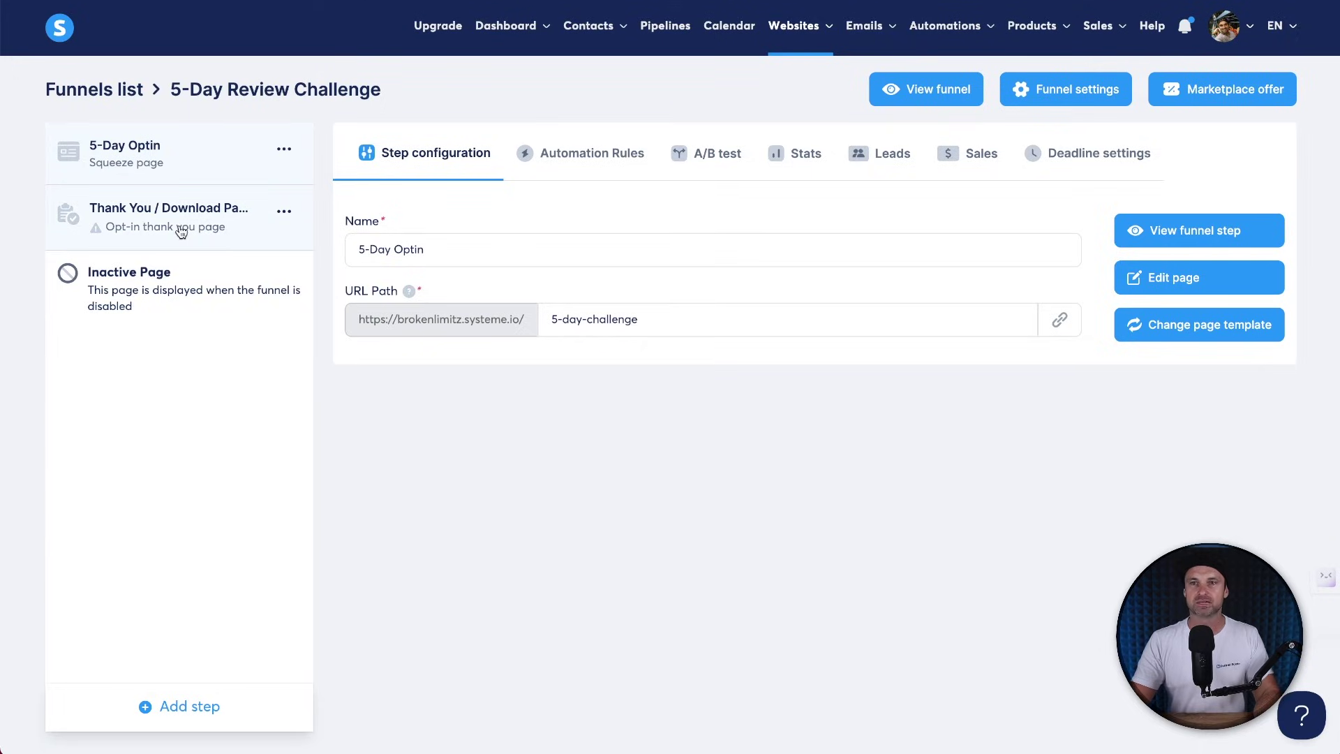
Apply the blank template to the Thank You step.
left_click(132, 225)
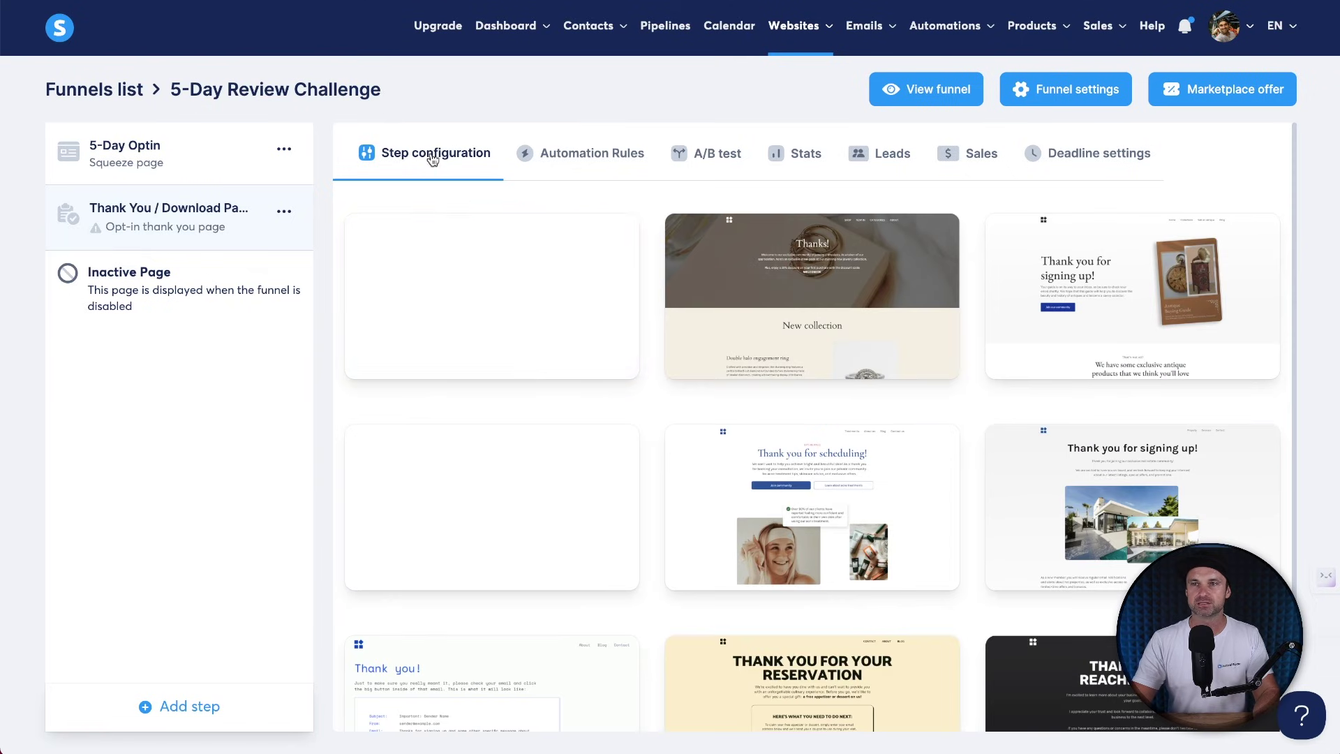
mouse_move(455, 238)
left_click(445, 297)
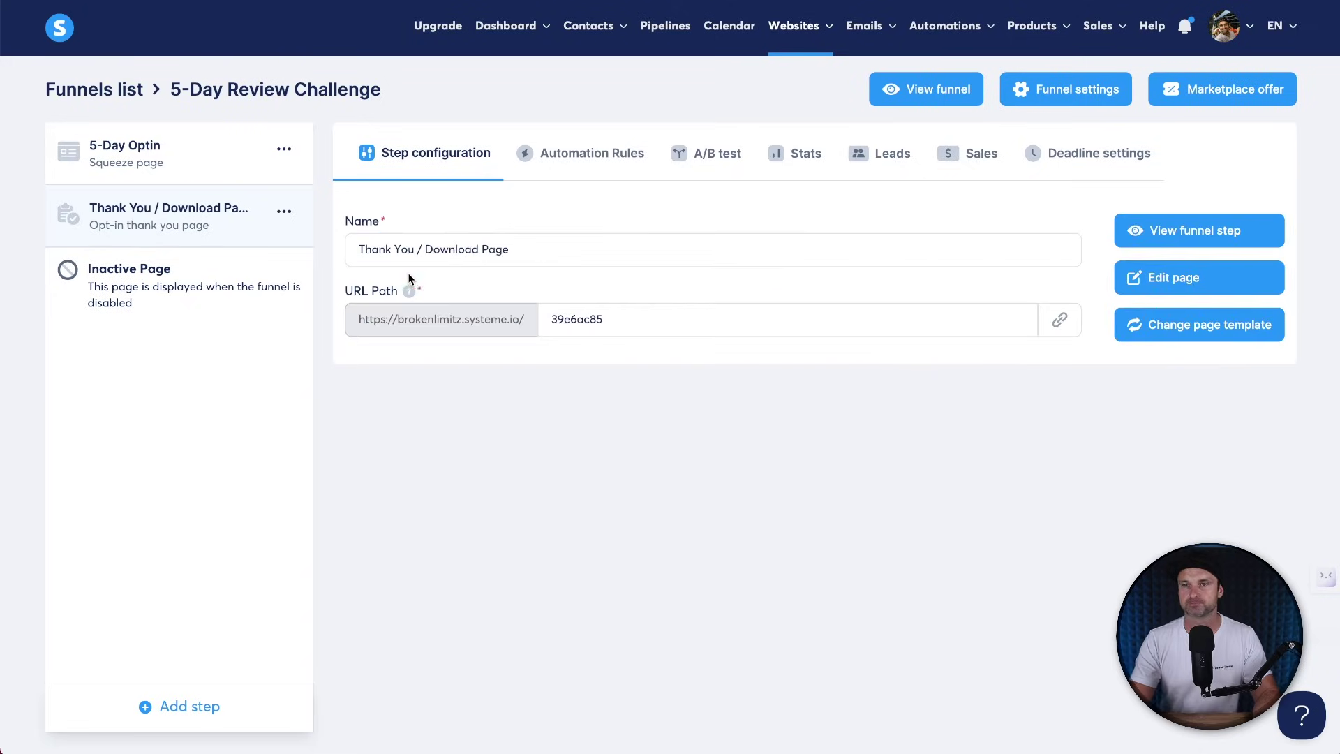
Rename the step to 5-Day Bridge and set its URL path to 5-day-bridge.
left_click(438, 257)
key("ctrl+a")
type("5-Day Brid")
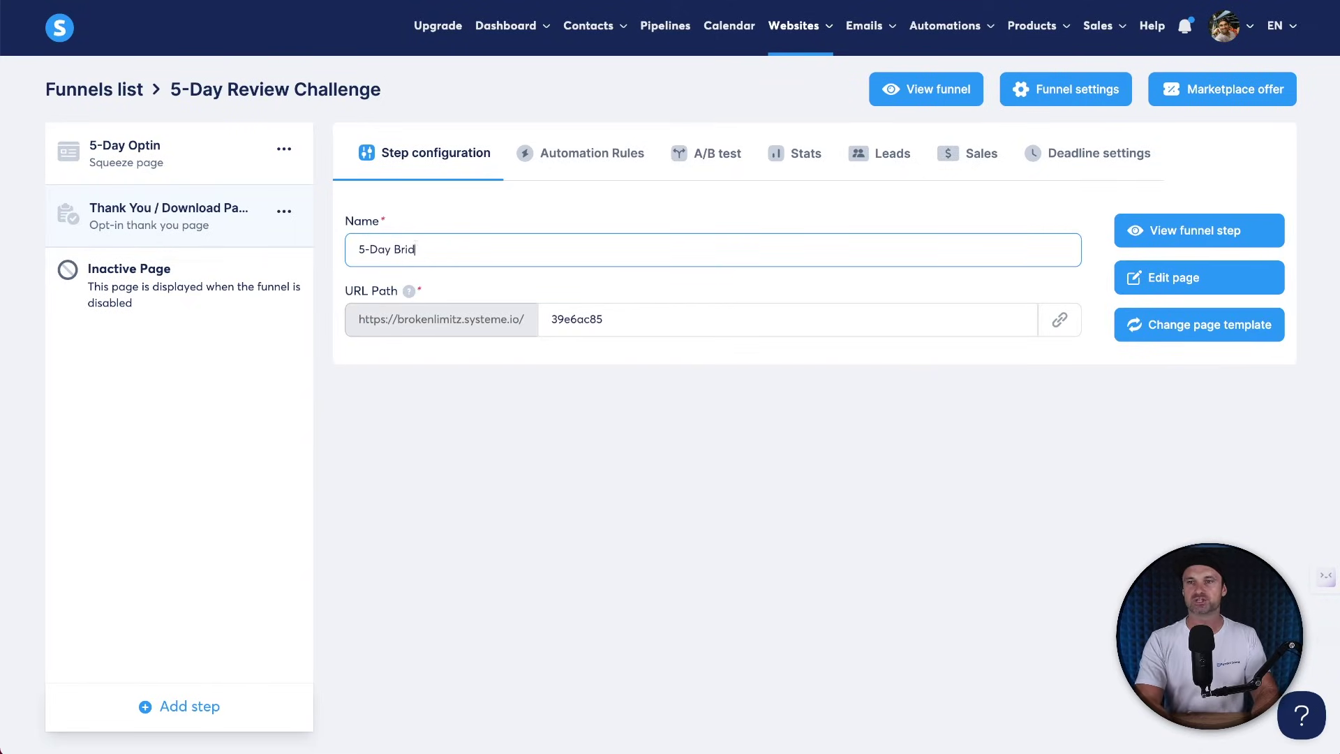
left_click(557, 303)
key("ctrl+a")
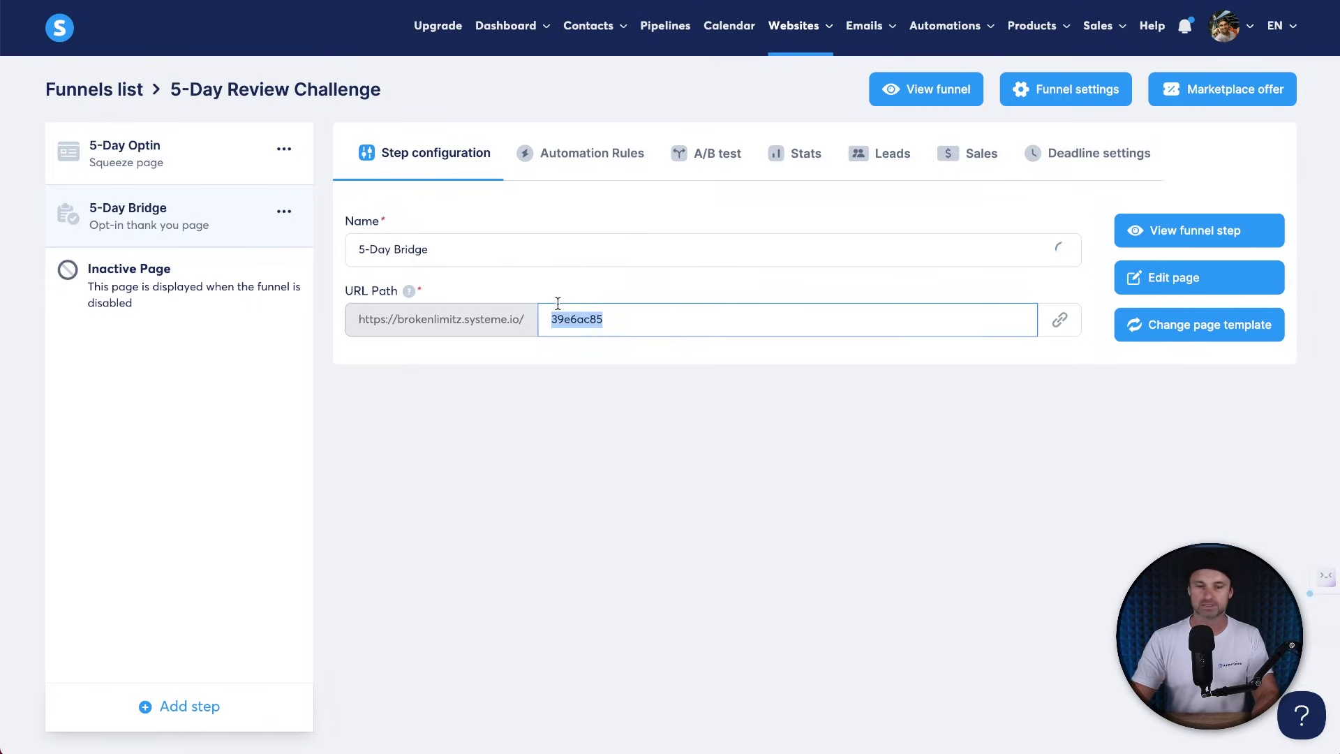
type("5-day")
key("ctrl+a")
type("5-day-bridge")
left_click(593, 473)
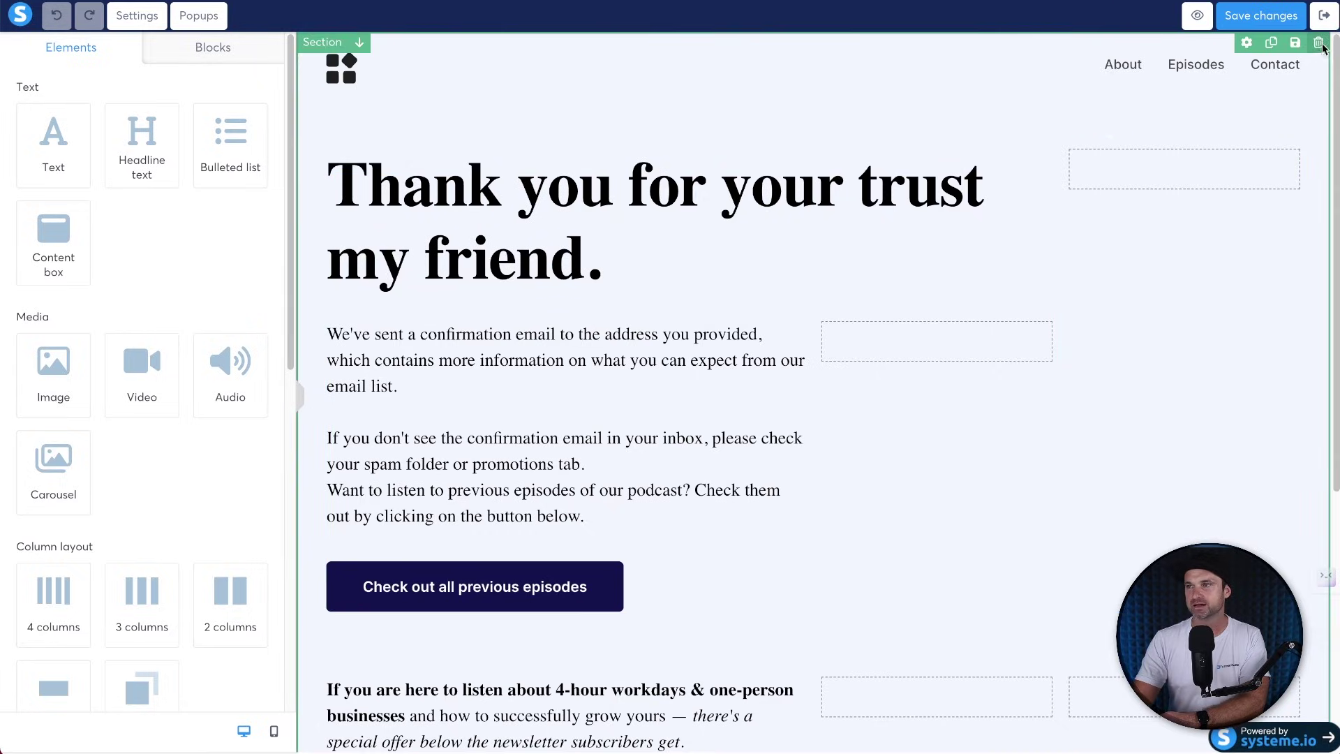
Delete the template's top section and footer section, leaving the page empty.
left_click(1318, 42)
left_click(802, 55)
left_click(1317, 44)
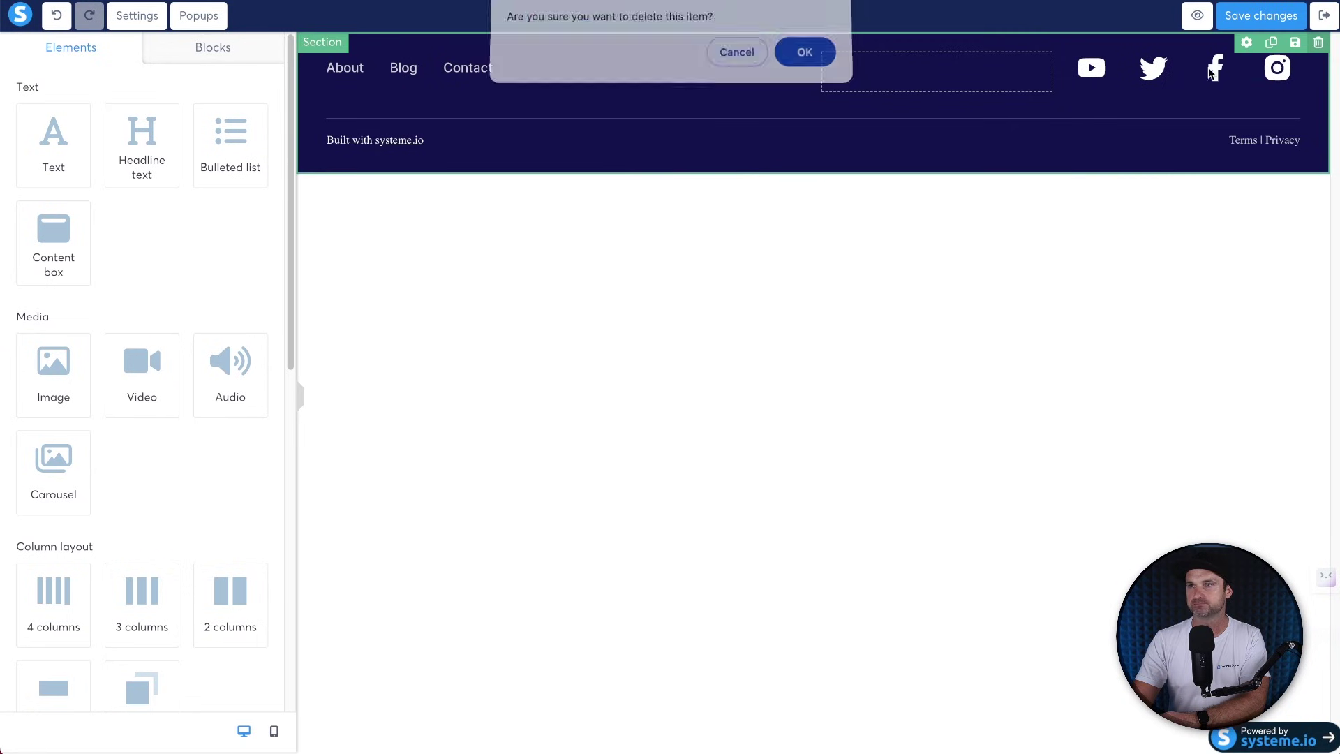
left_click(805, 57)
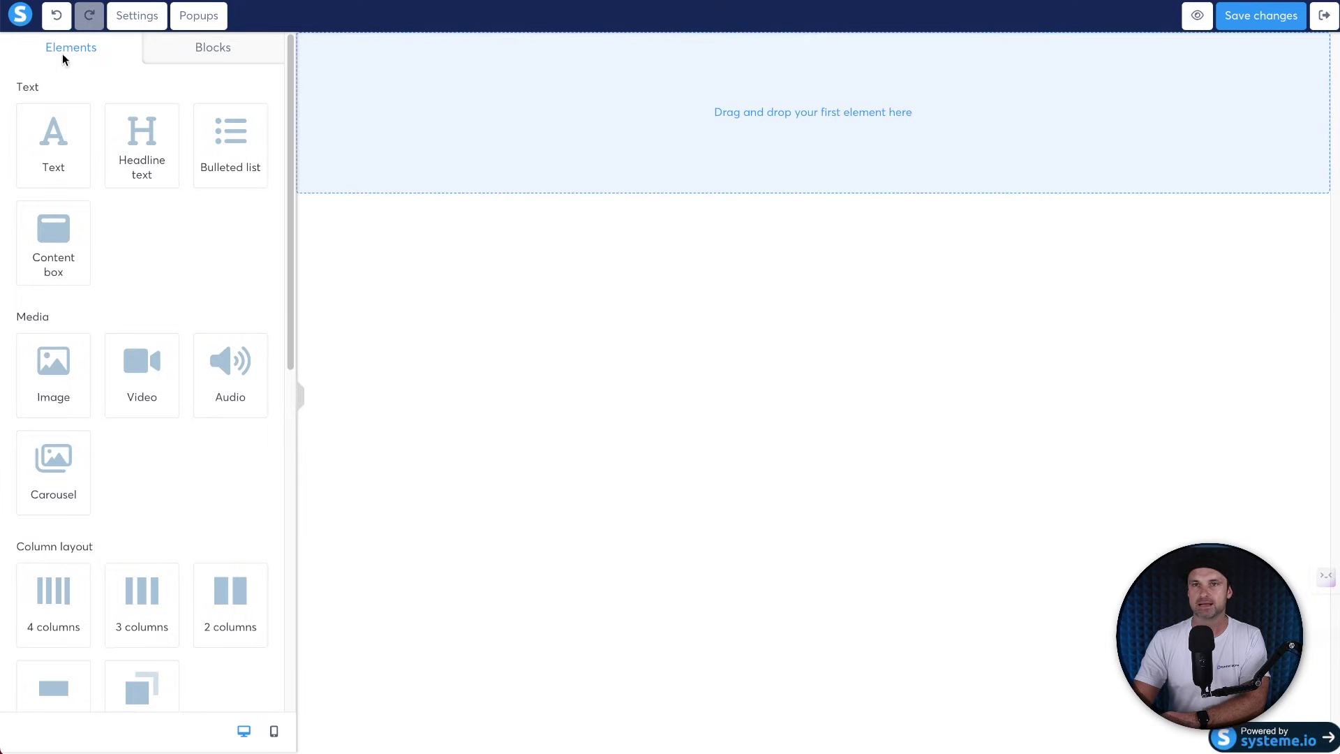
Set the page's default font to Raleway from Google Fonts.
left_click(137, 15)
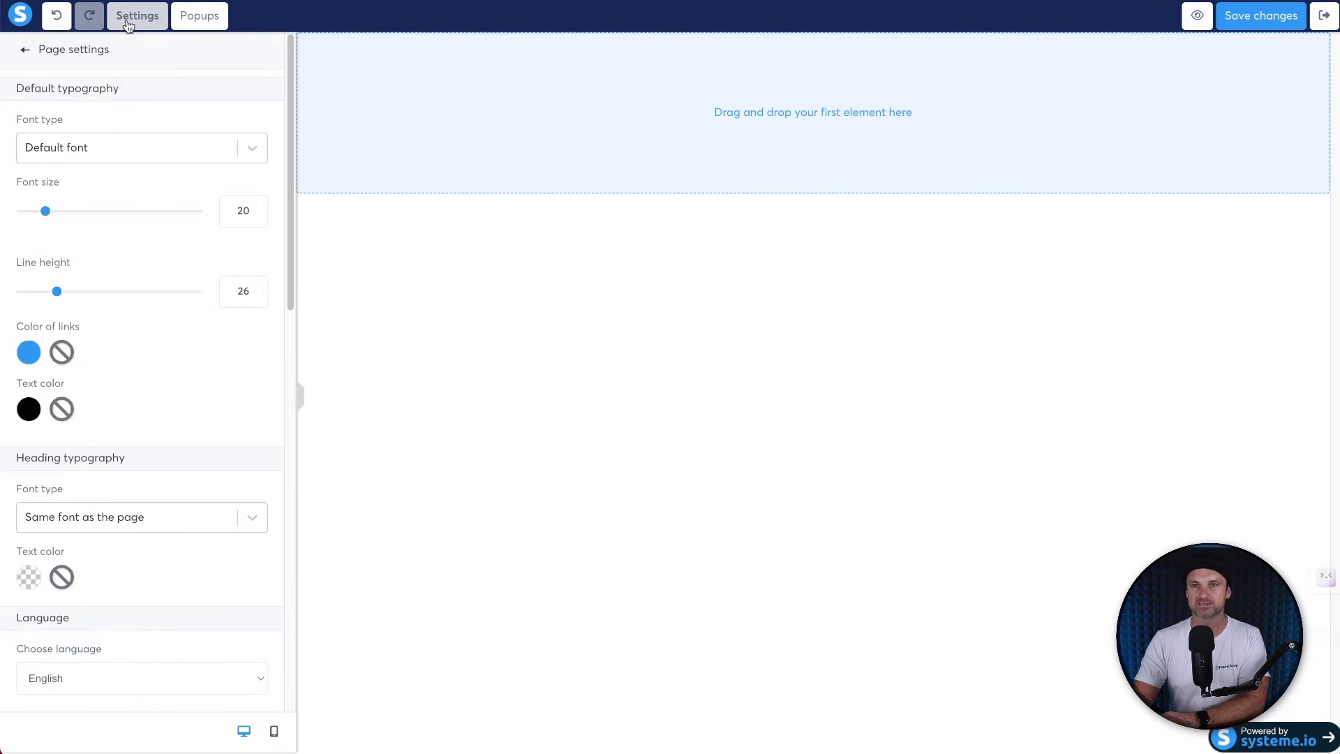
left_click(95, 147)
left_click(96, 153)
left_click(96, 152)
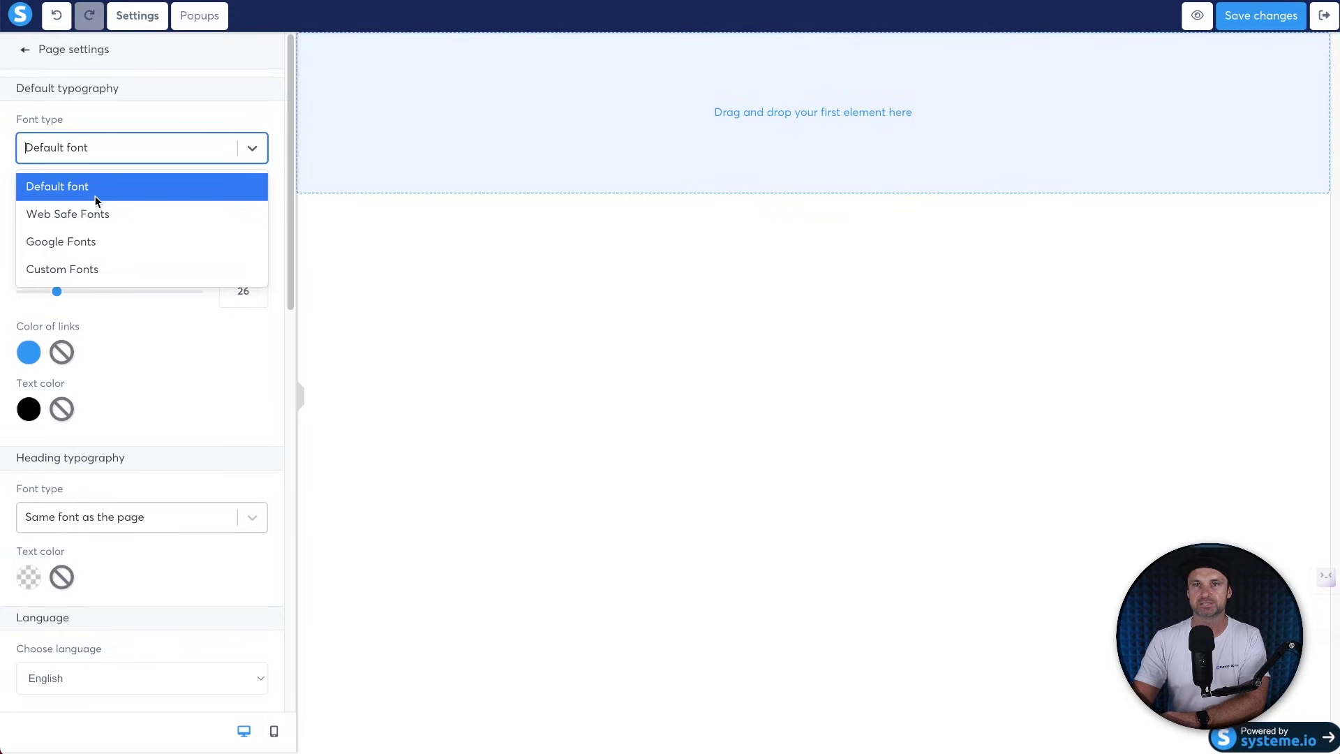
left_click(89, 241)
left_click(98, 191)
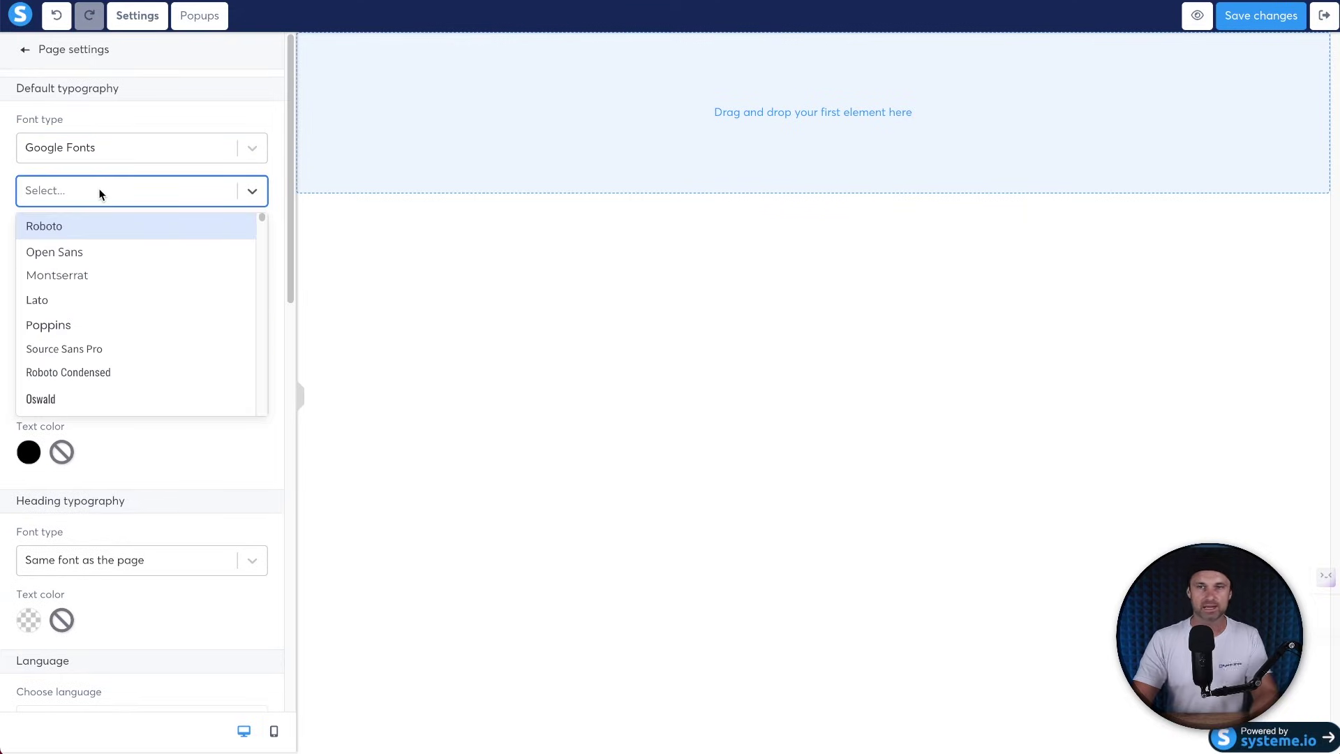
type("rale")
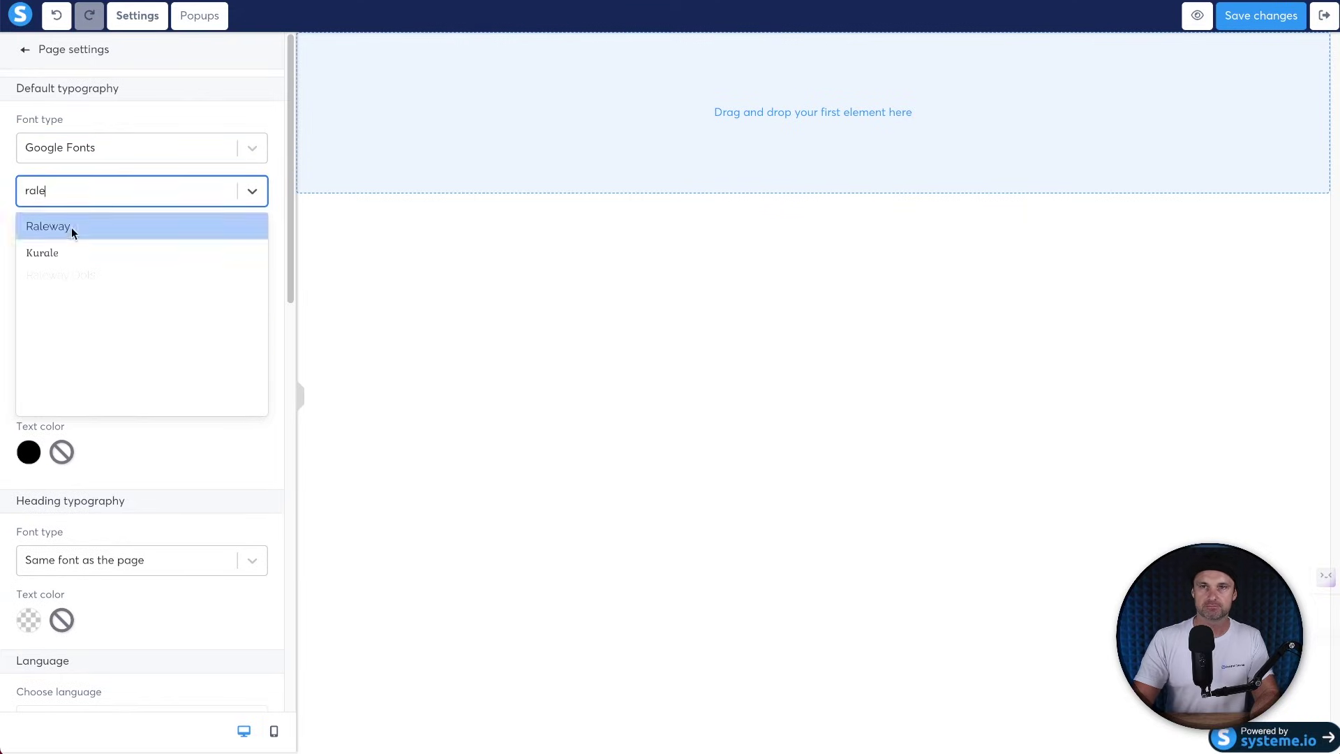
left_click(71, 227)
left_click(77, 245)
left_click(709, 347)
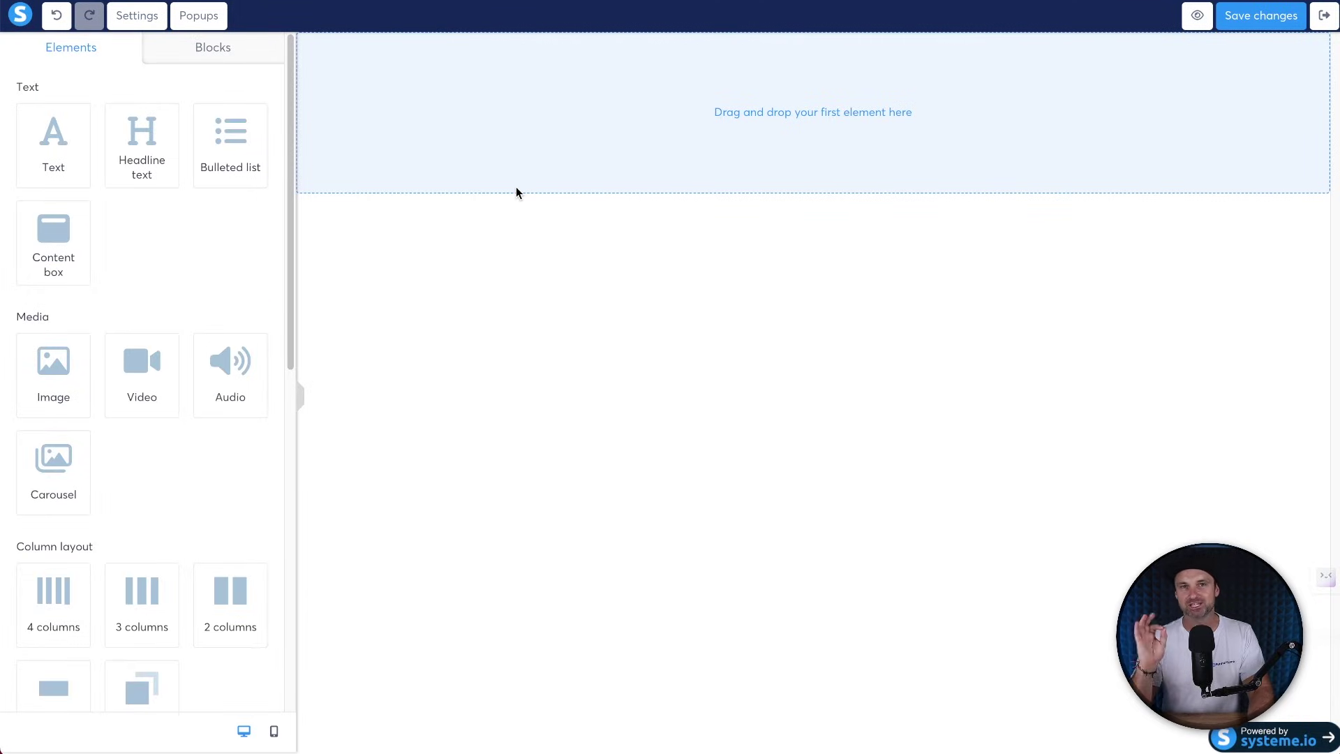
Insert the saved 5-Day Optin block from My blocks into the page.
left_click(231, 51)
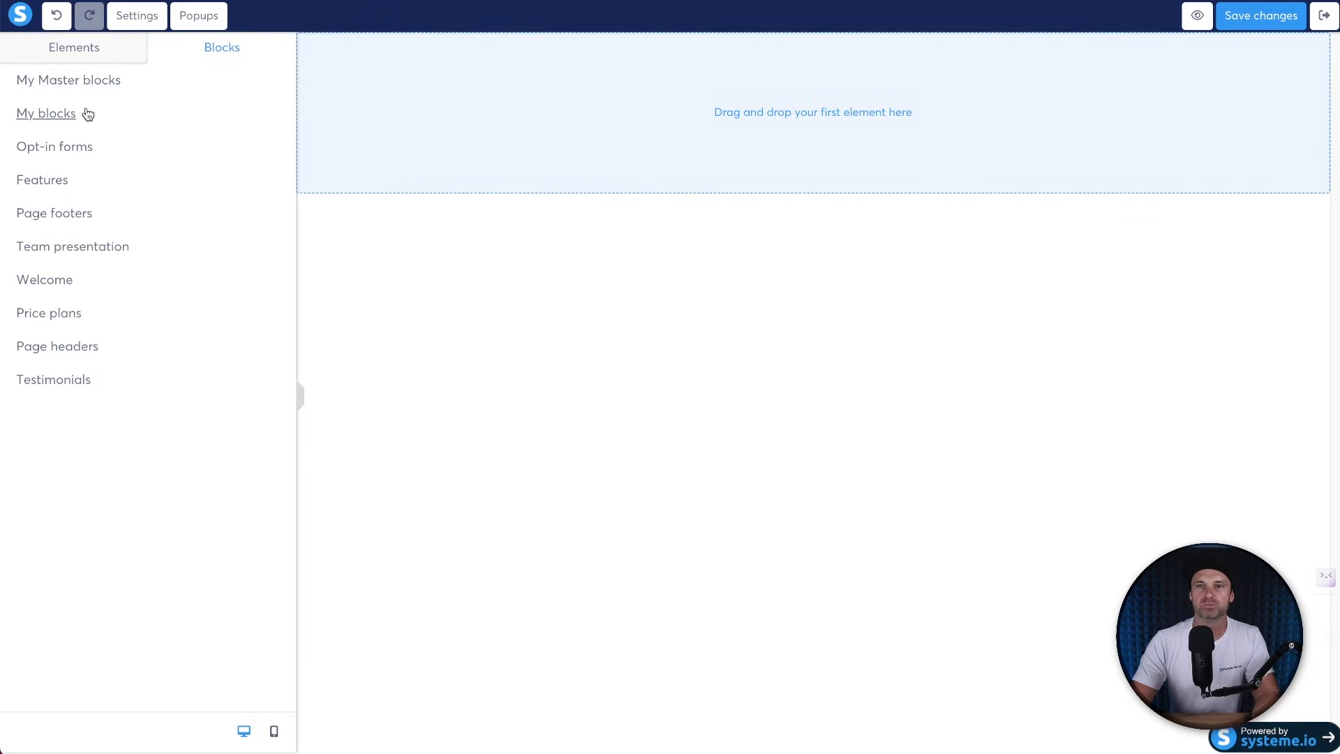
left_click(88, 115)
left_click(139, 158)
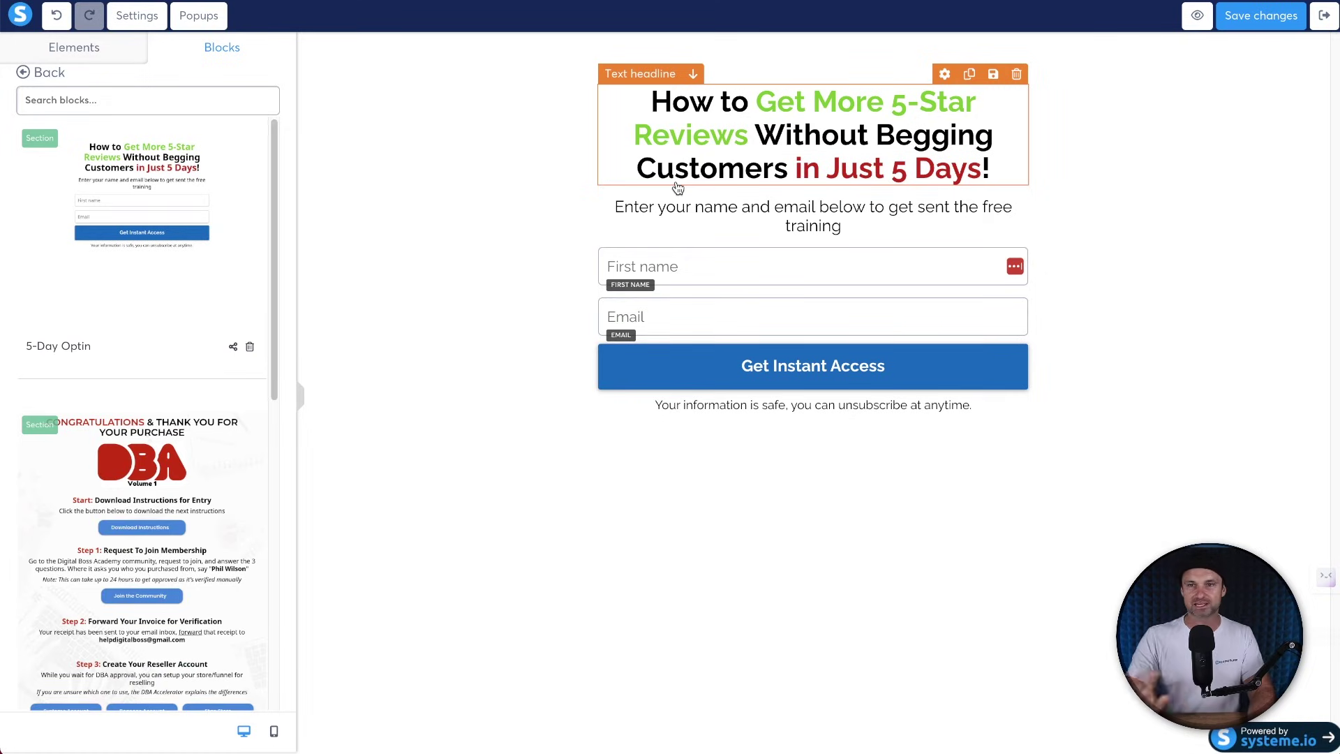
left_click(104, 47)
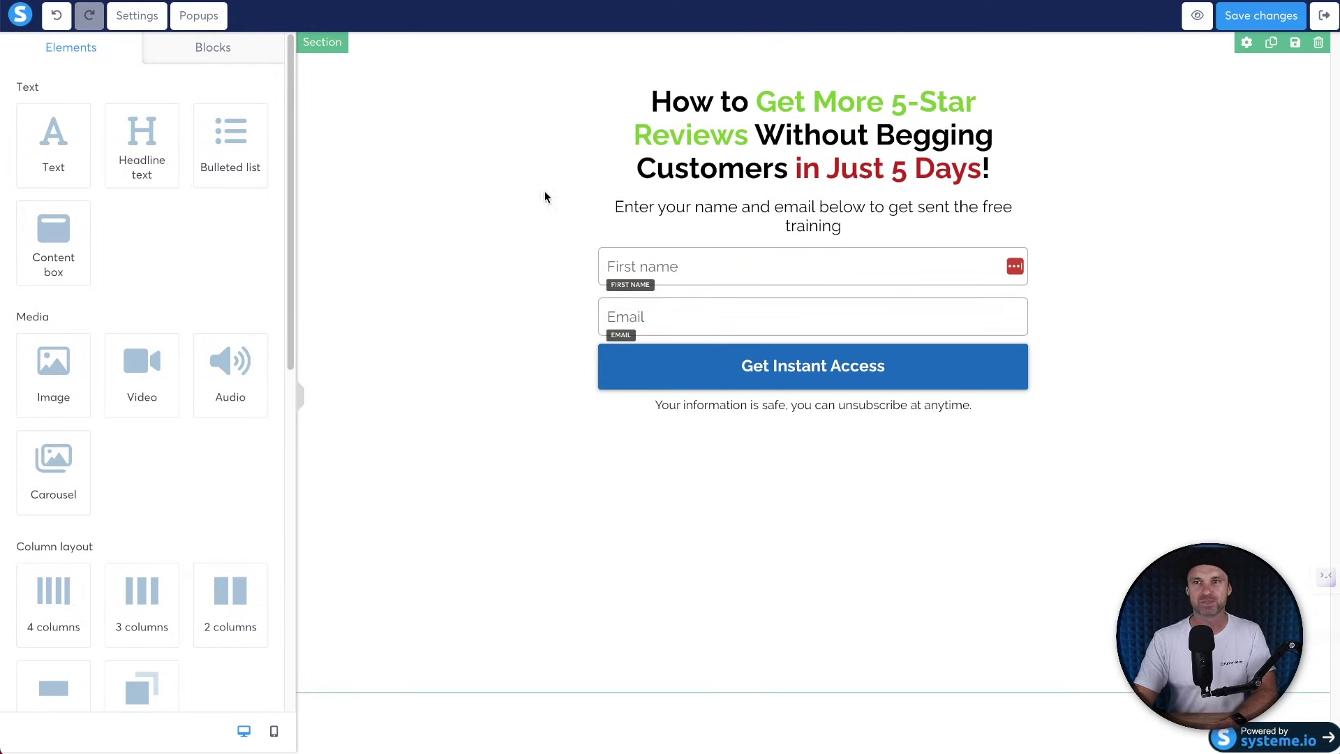
Add the first page footer block at the bottom of the page.
left_click(234, 46)
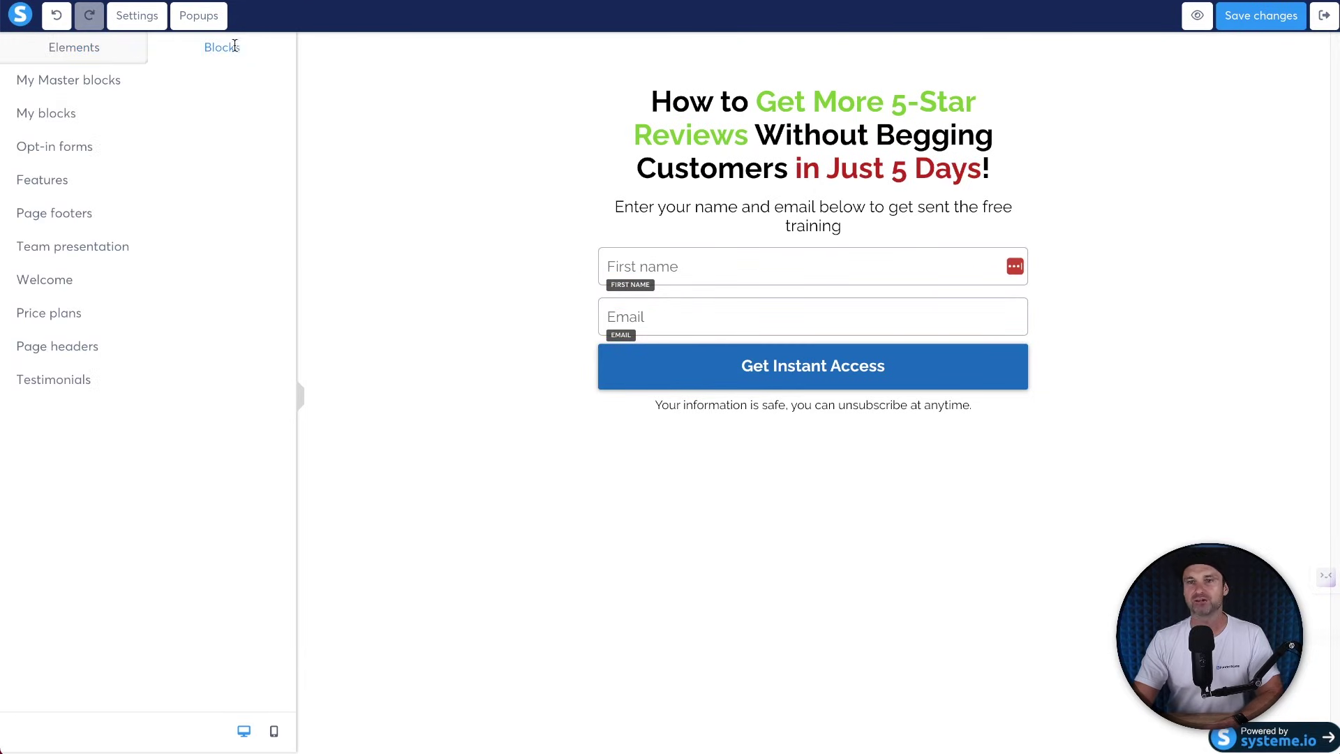
left_click(61, 80)
left_click_drag(109, 171, 80, 60)
left_click(78, 53)
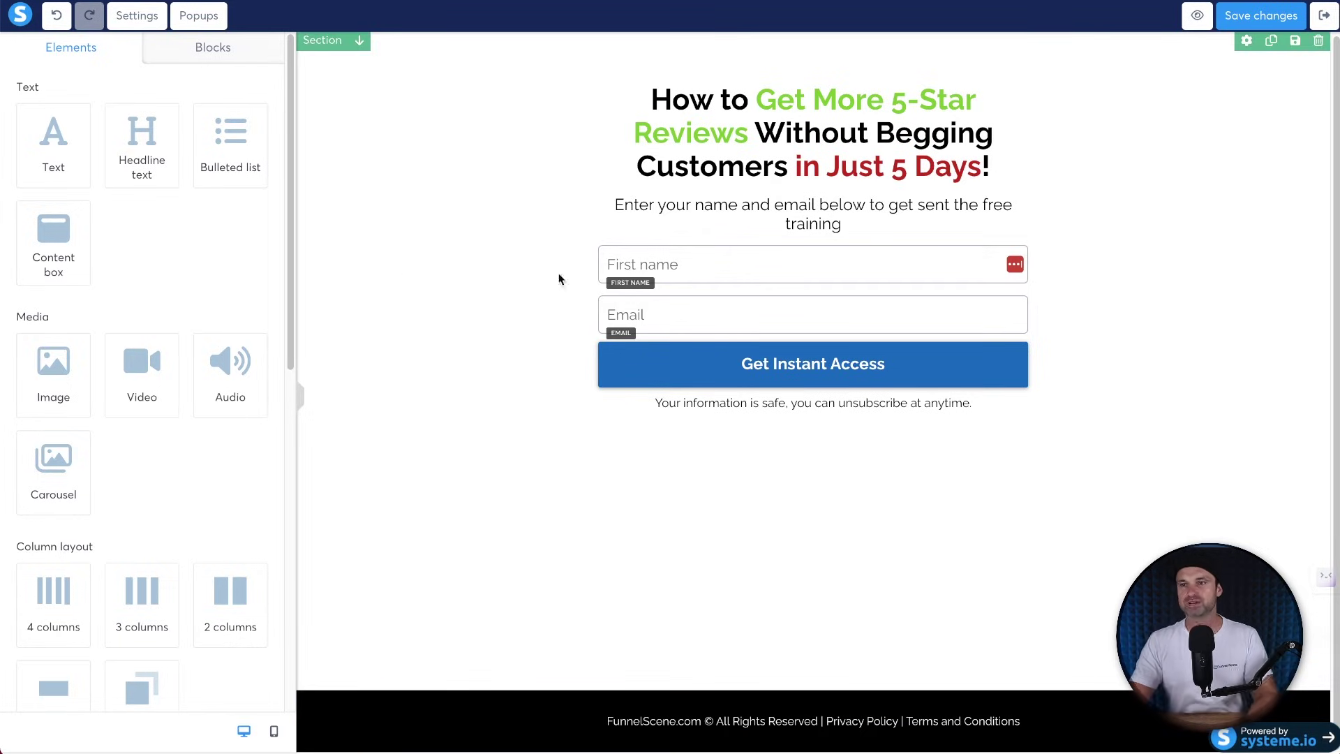
Delete the First name and Email form fields.
left_click(1016, 234)
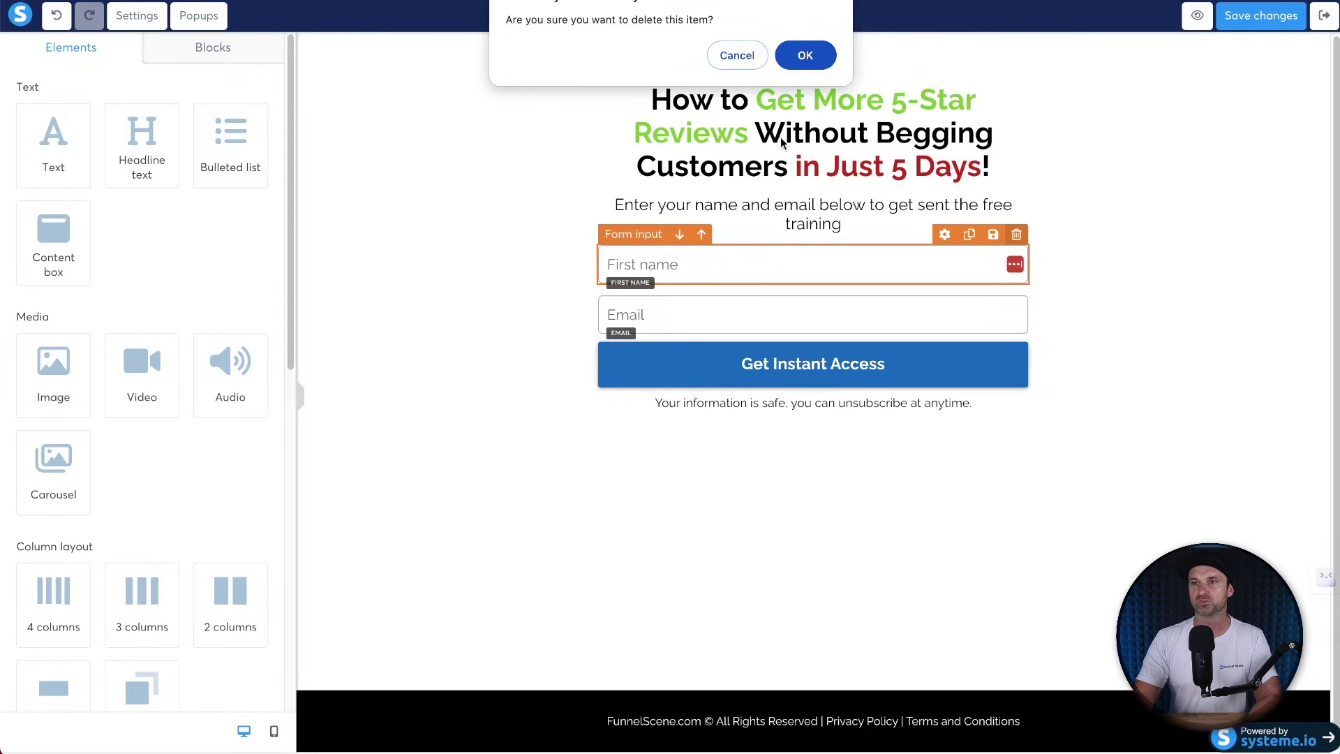
left_click(798, 56)
left_click(1016, 236)
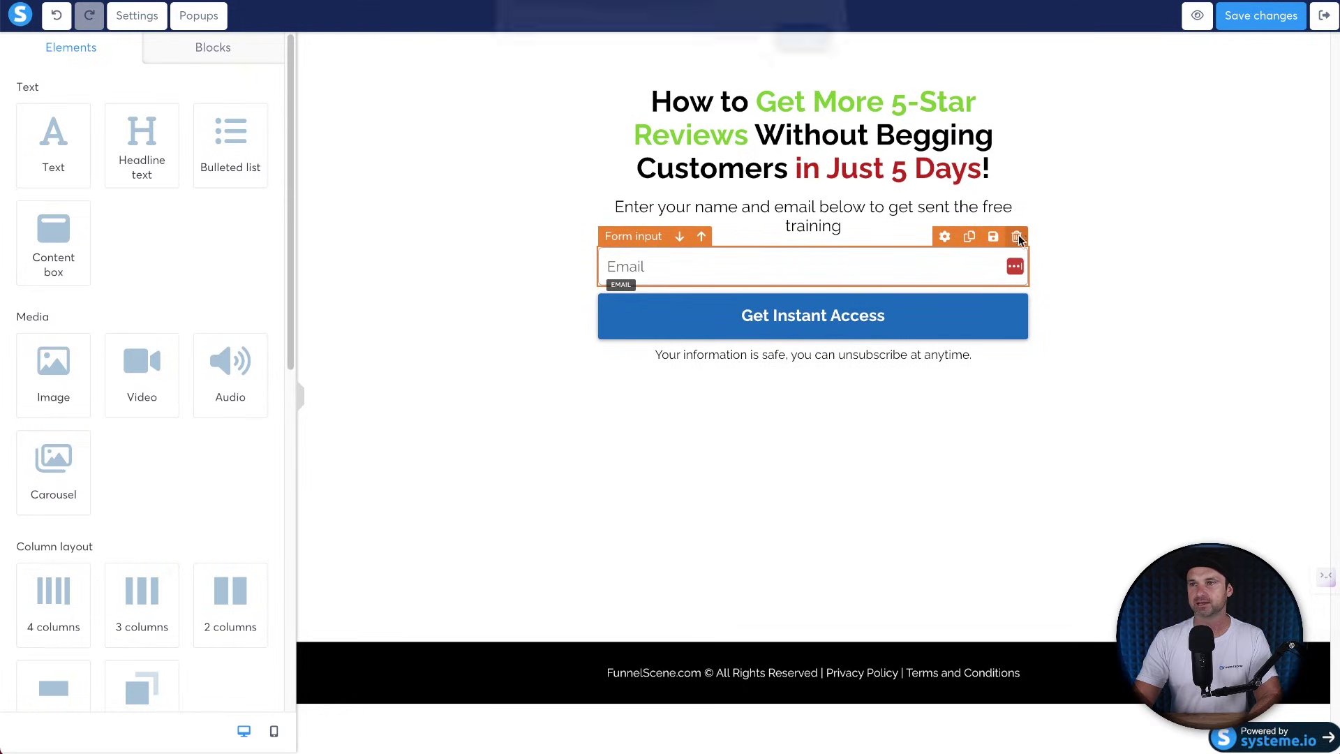
left_click(816, 58)
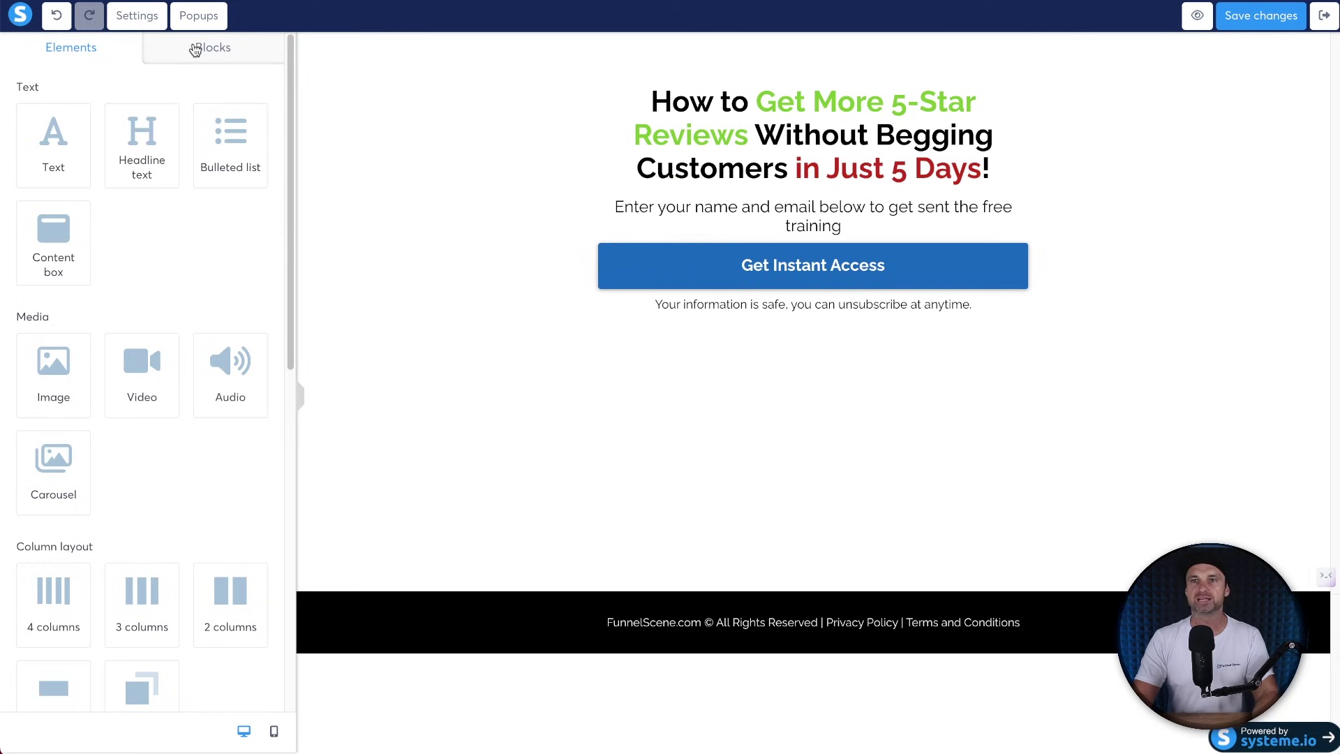
Place a video element above the Get Instant Access button and bring the bridge video script alongside.
left_click_drag(139, 388, 844, 254)
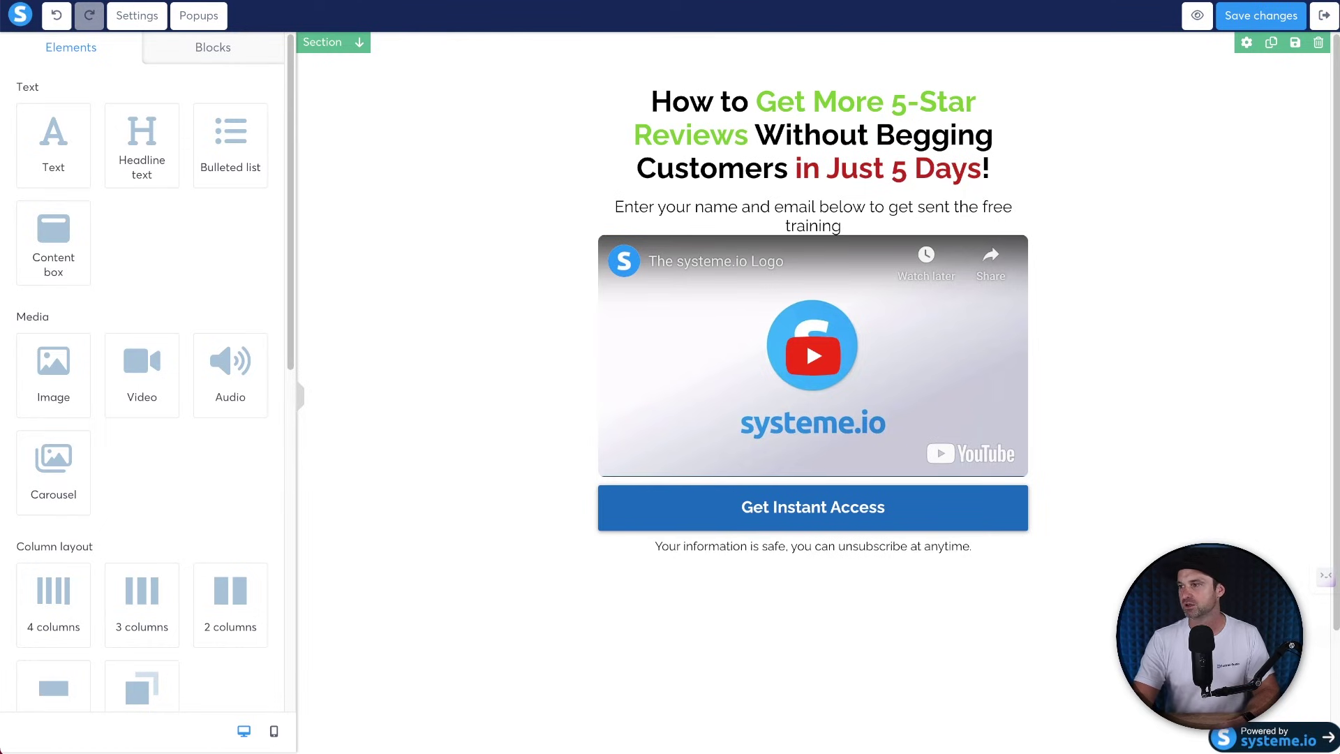
left_click_drag(1339, 382, 455, 55)
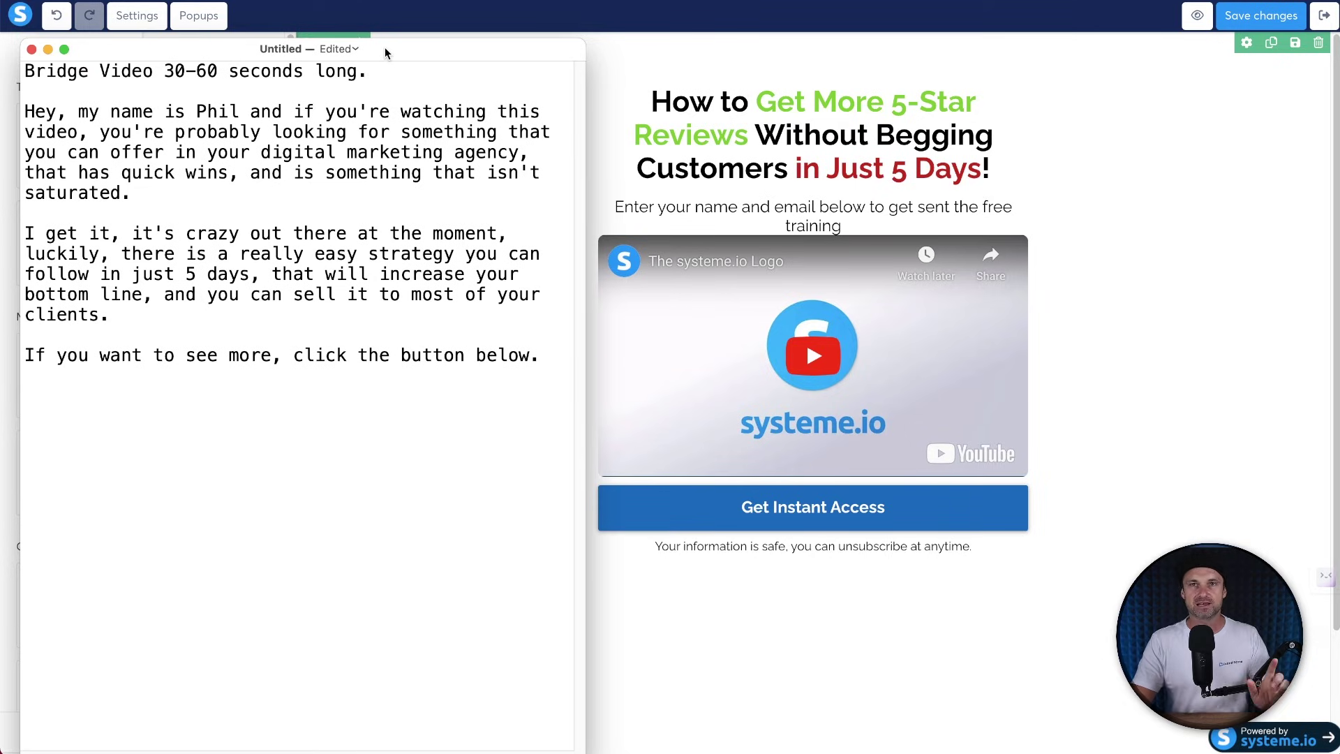
Move the TextEdit script window aside to reveal the page builder.
left_click_drag(386, 48, 554, 45)
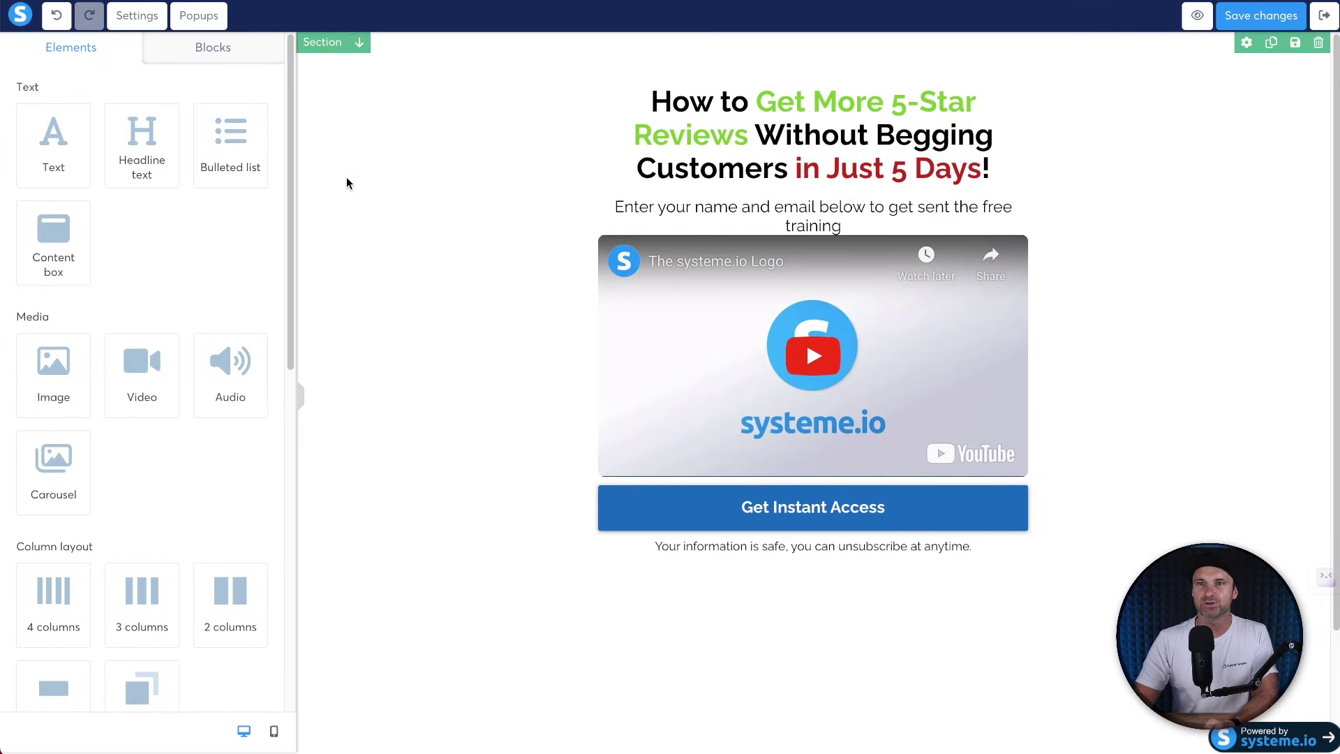
Switch the video to an uploaded file and insert Sequence02.mp4.
left_click(641, 309)
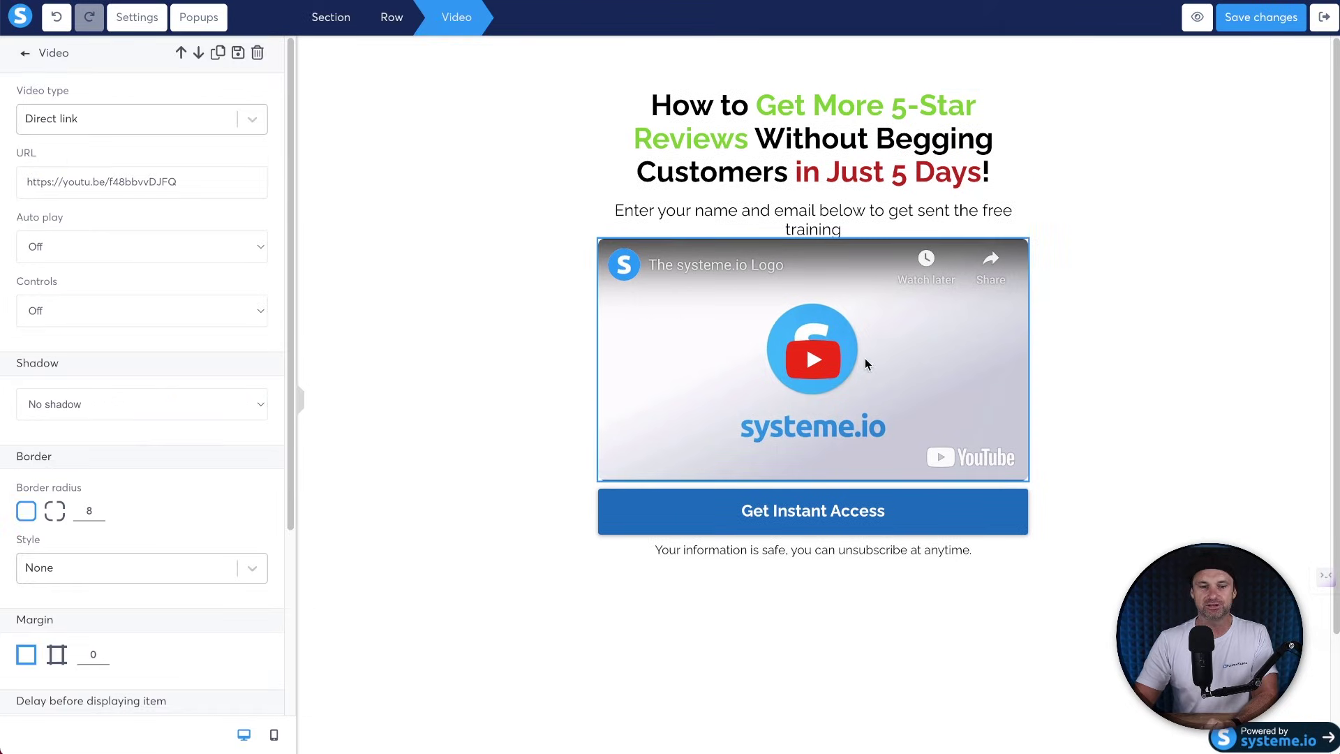
left_click(230, 119)
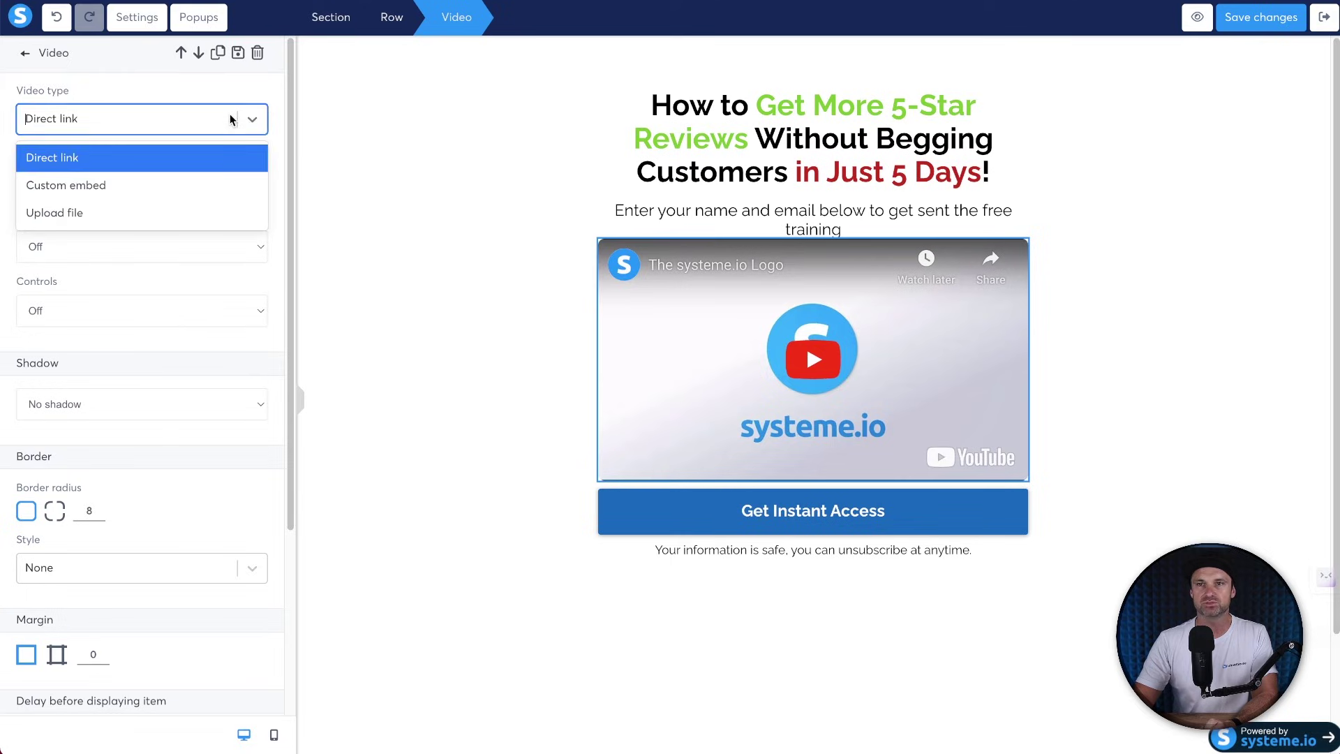
left_click(55, 213)
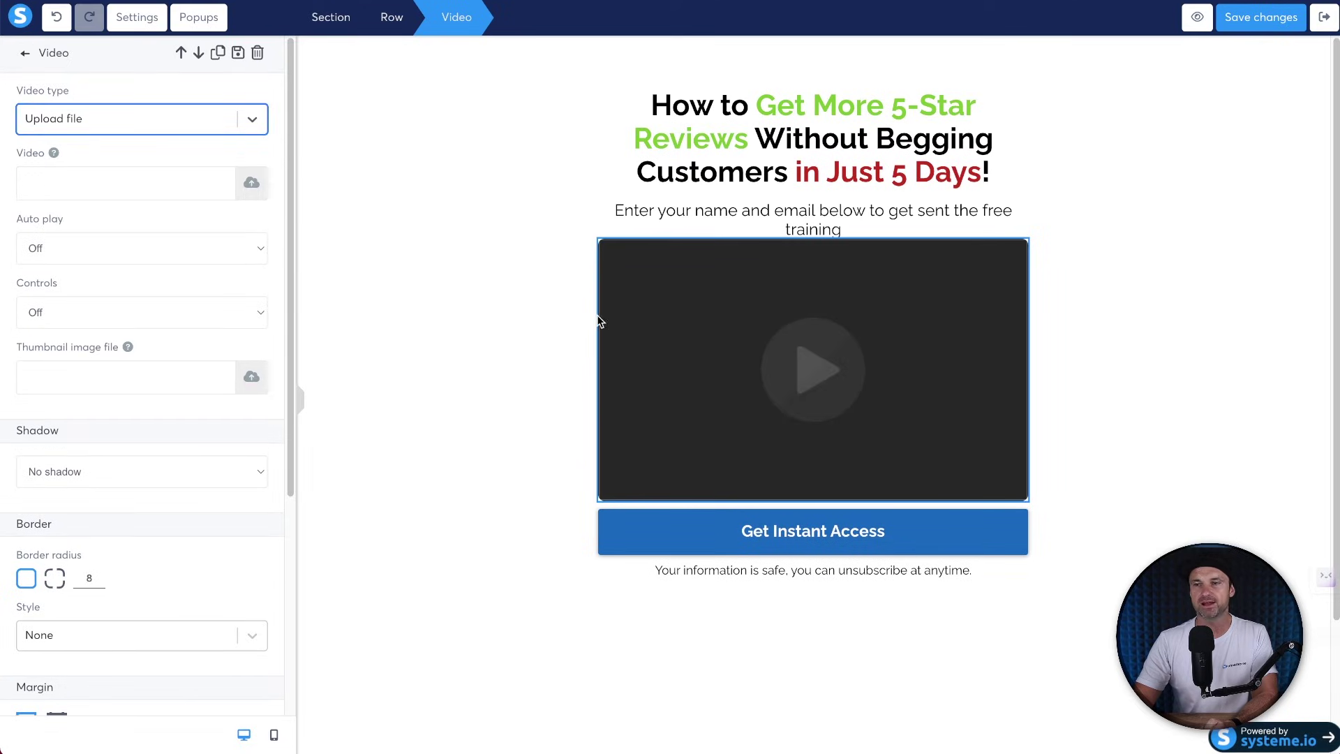
left_click(245, 187)
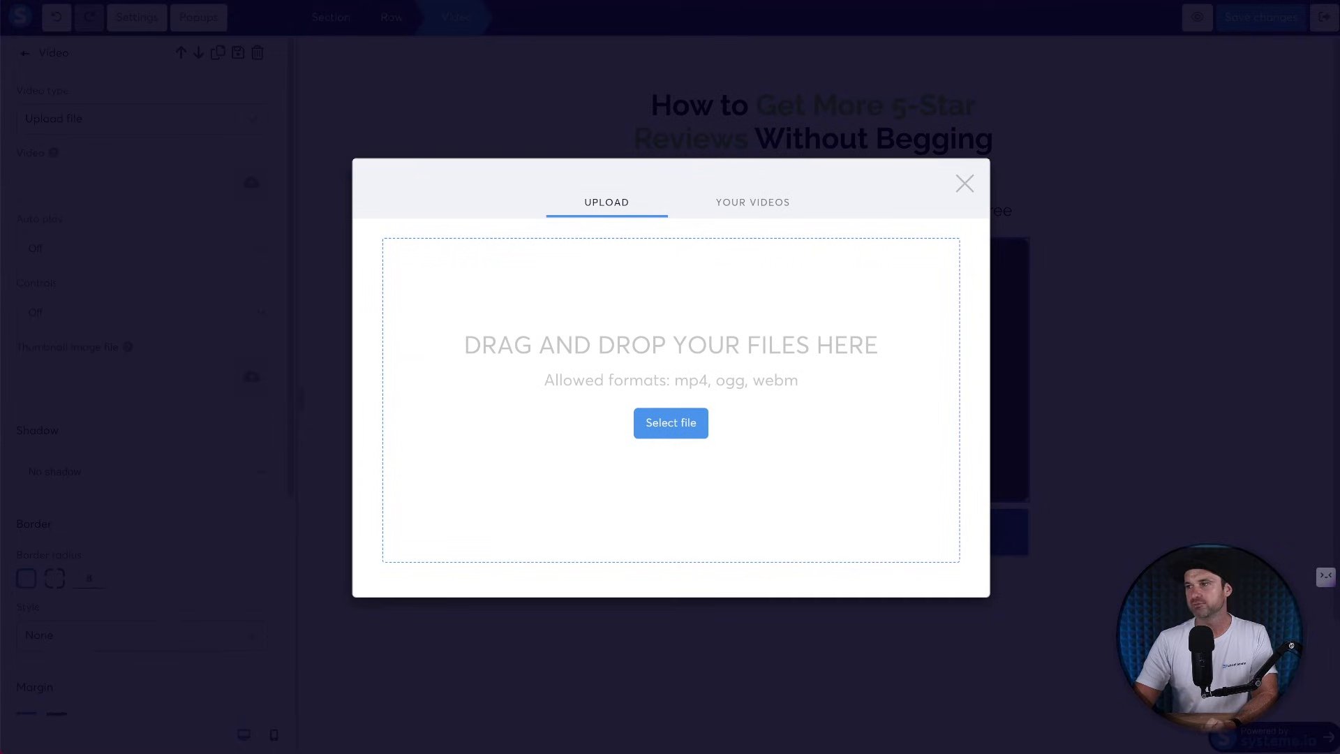
left_click_drag(662, 372, 617, 346)
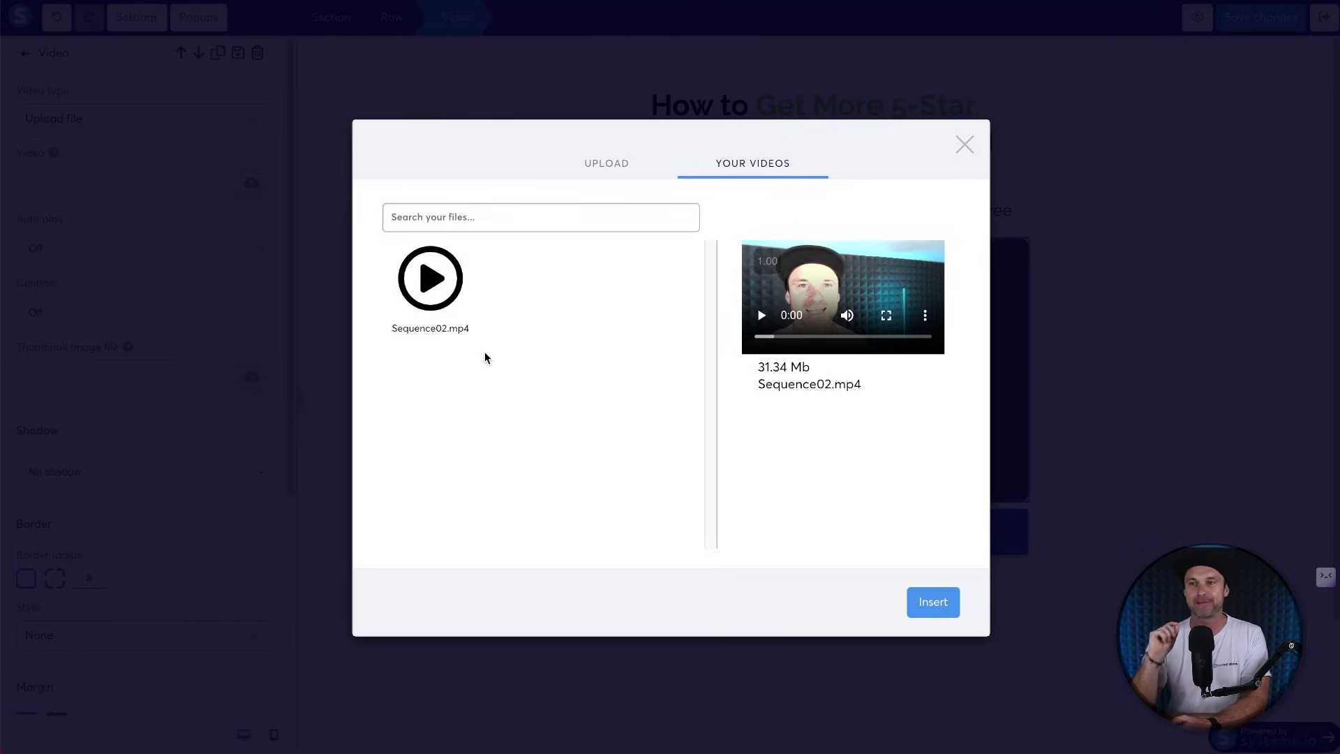
mouse_move(450, 274)
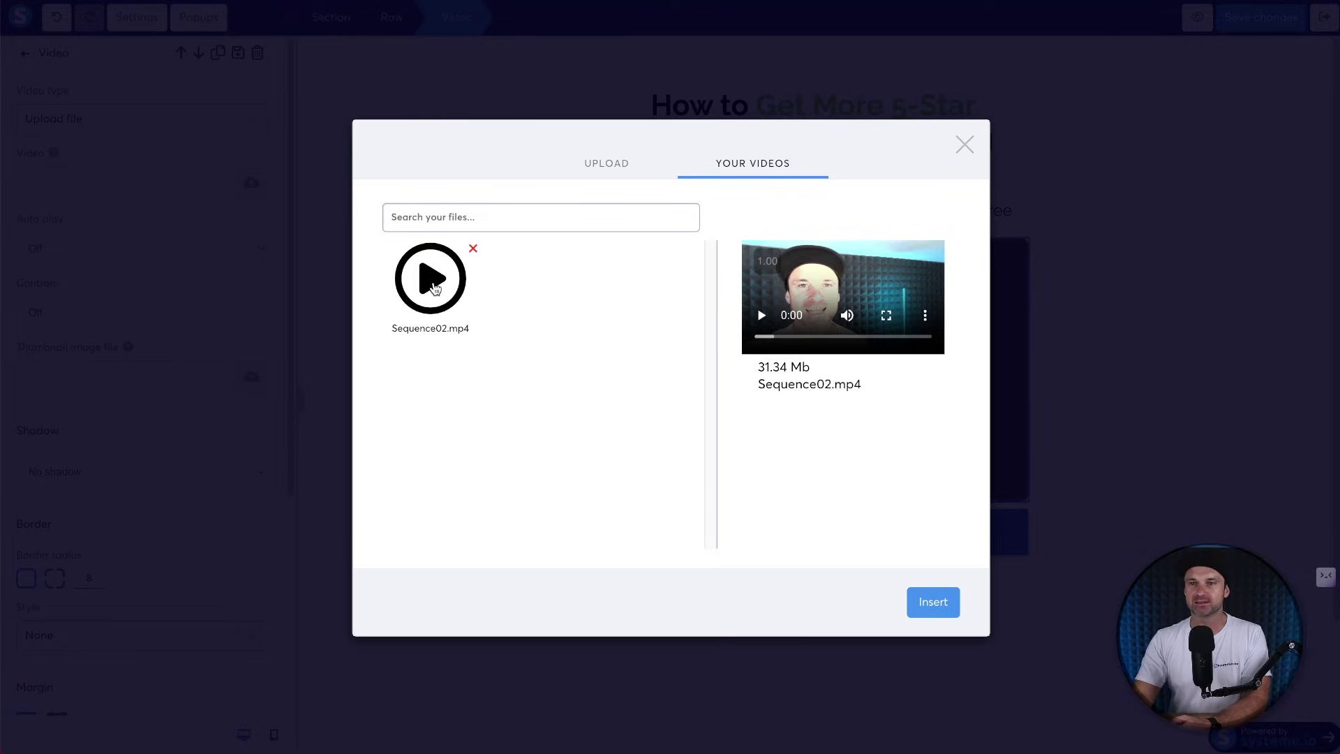
left_click(935, 603)
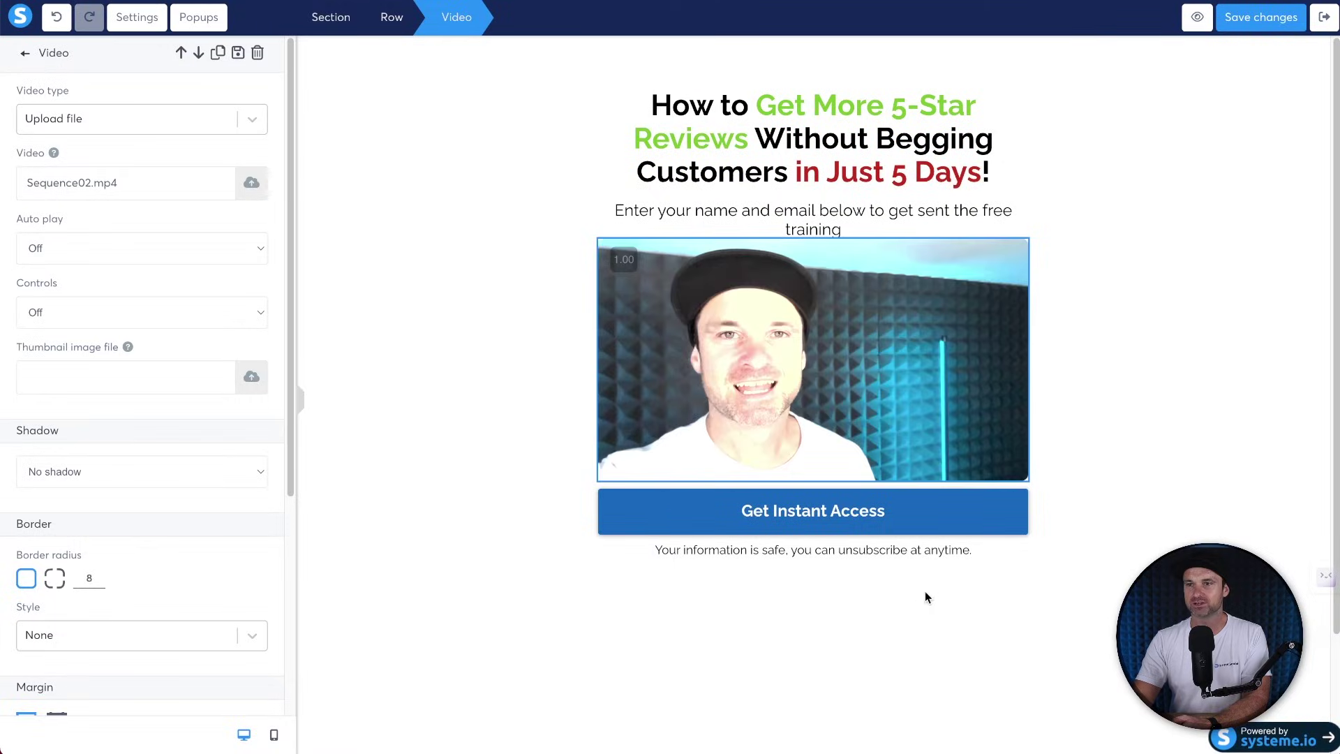
Turn the video's player controls On.
left_click(1094, 379)
left_click(846, 377)
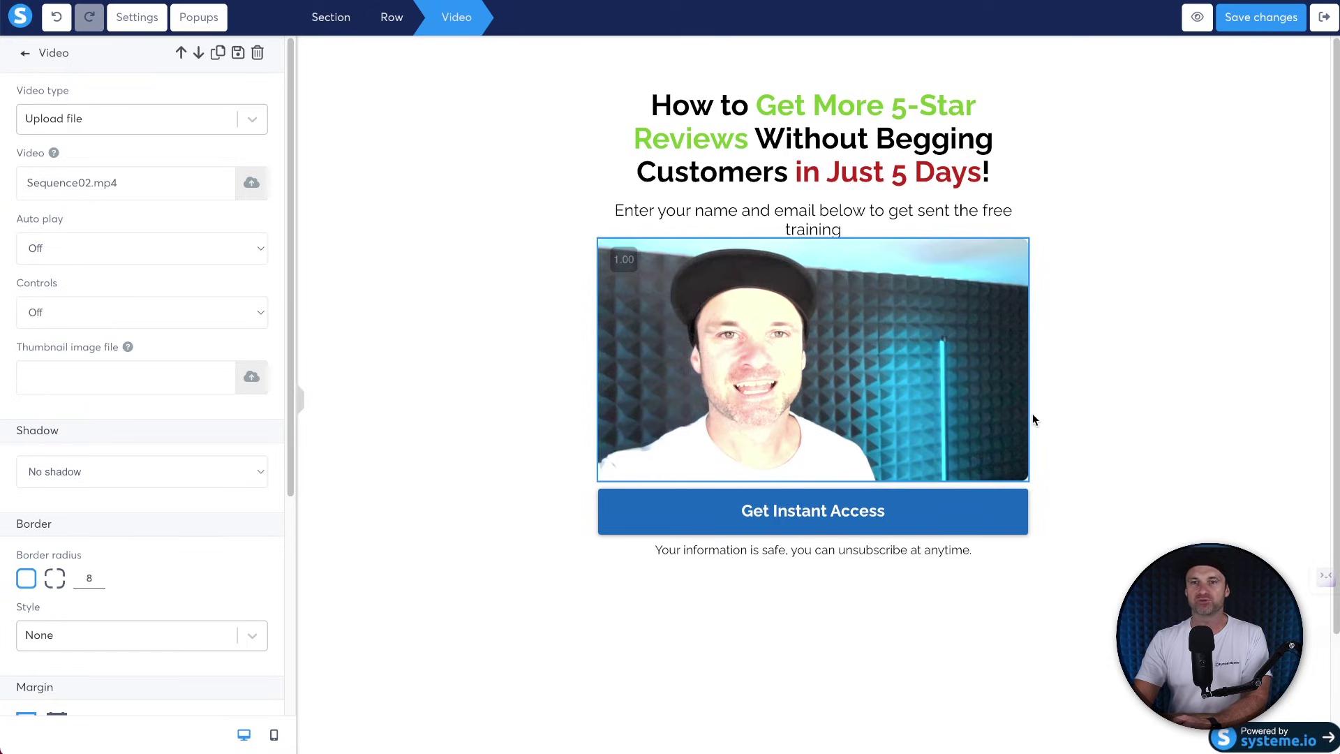
left_click(195, 320)
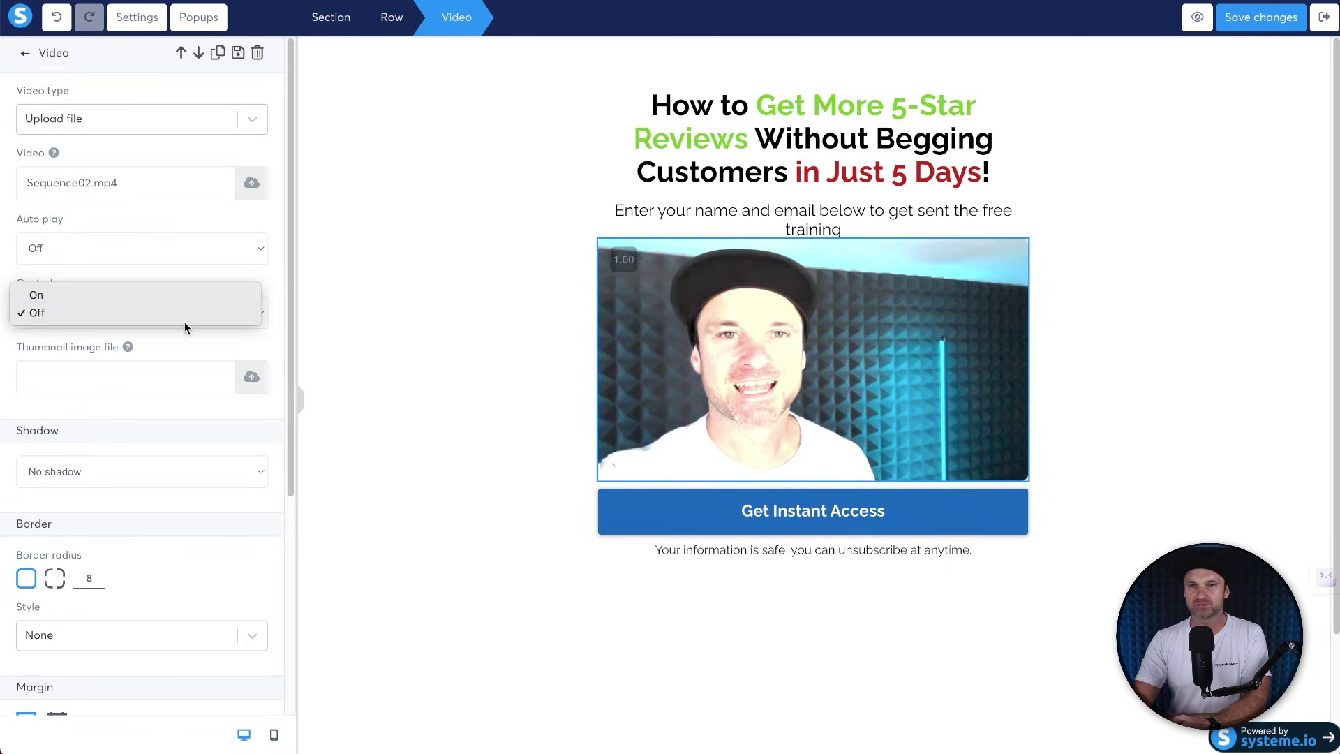
left_click(116, 295)
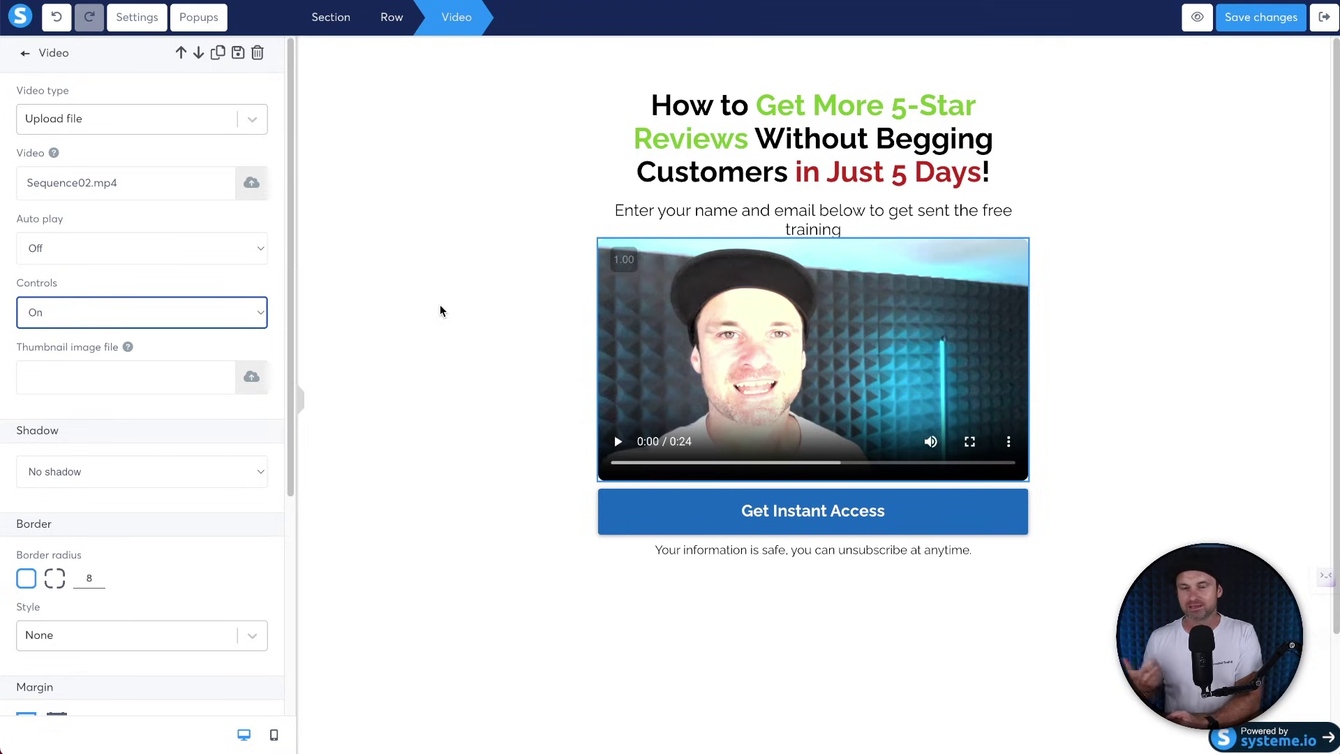
left_click(458, 309)
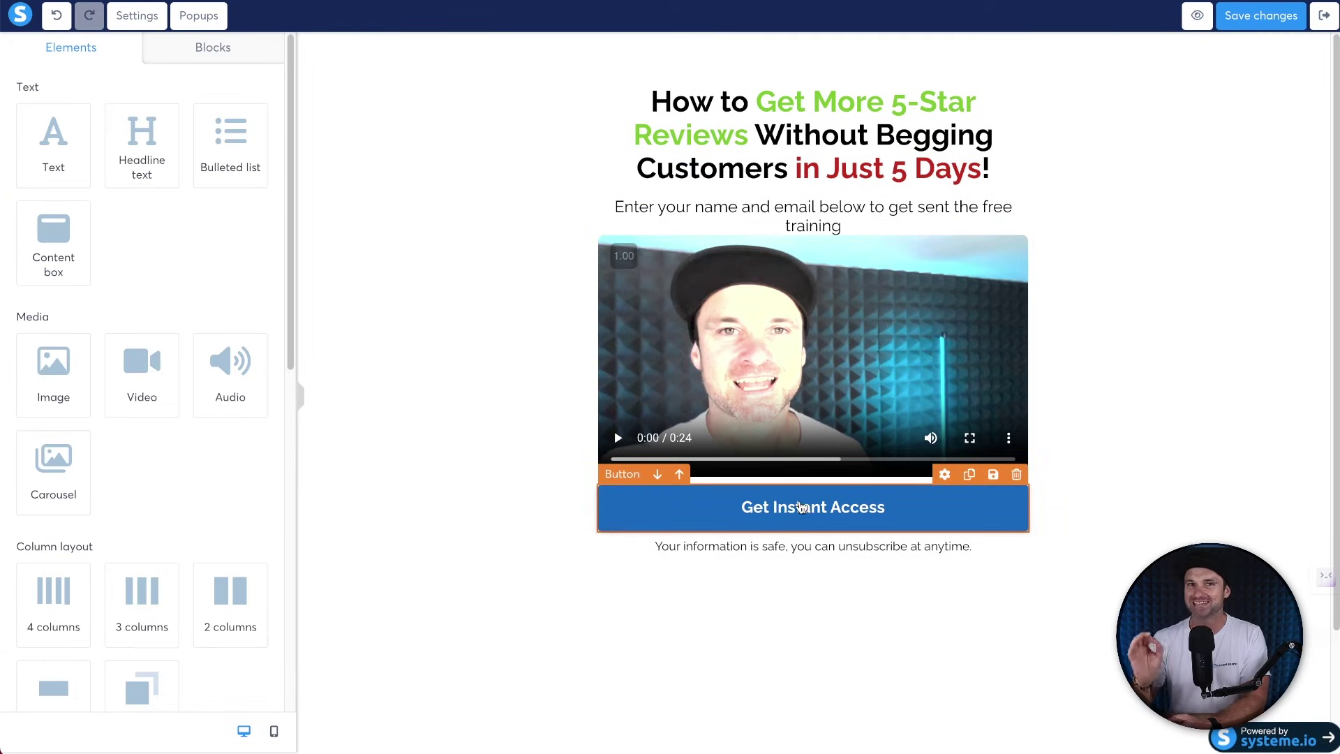
Make the Get Instant Access button open the copied HighLevel affiliate referral URL.
left_click(801, 506)
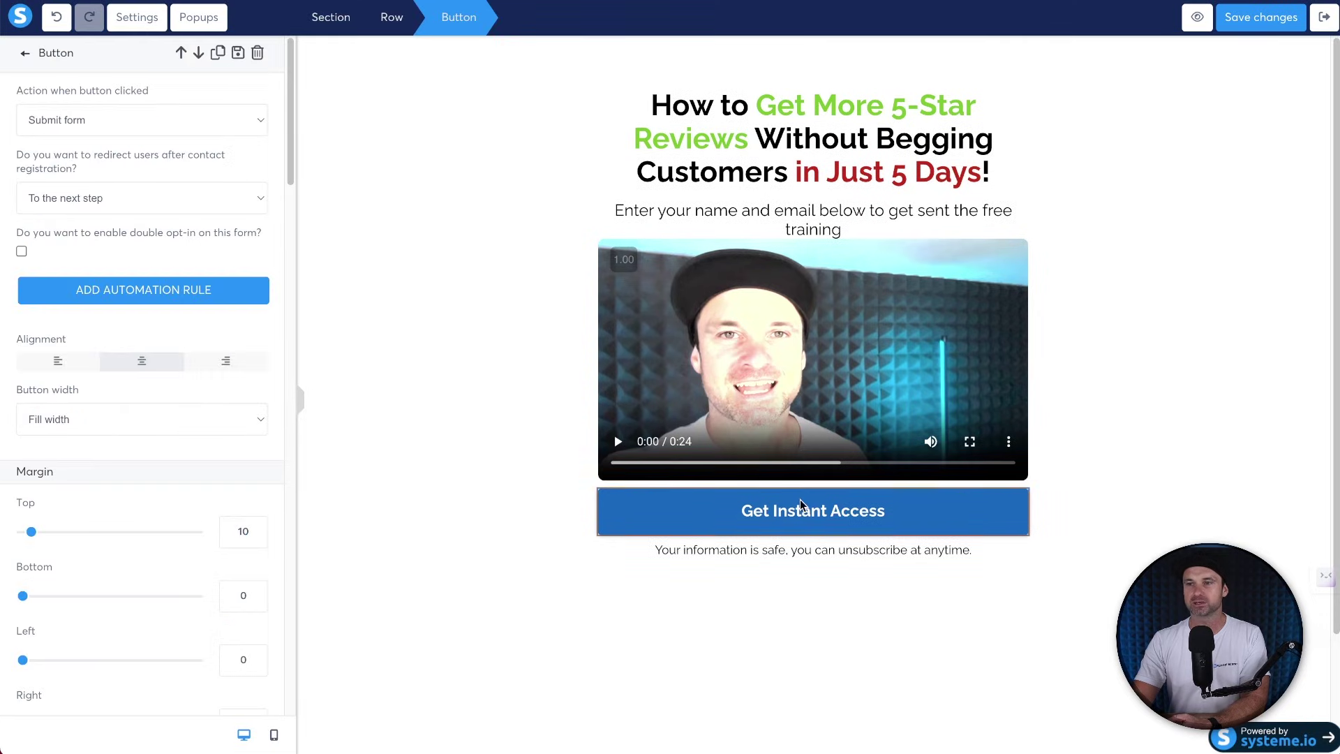
left_click(165, 121)
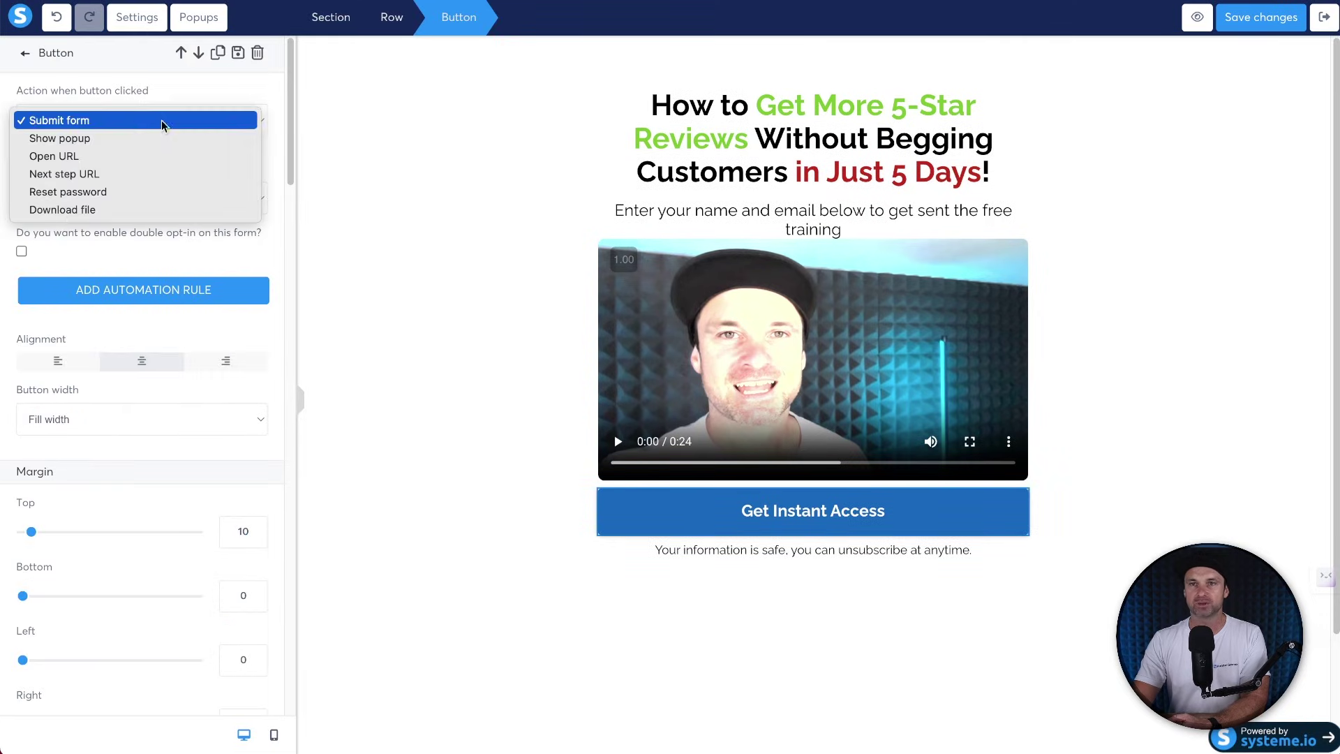
left_click(60, 156)
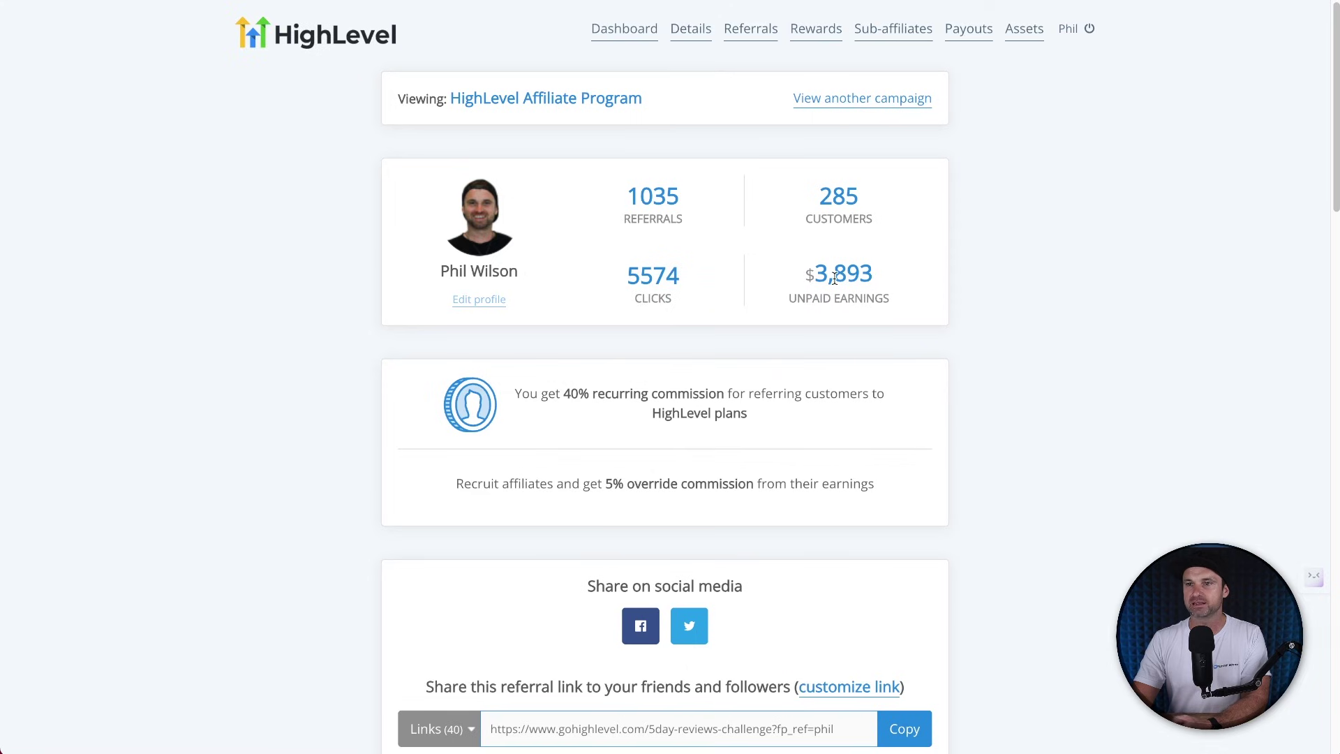
scroll(794, 383, "down", 1)
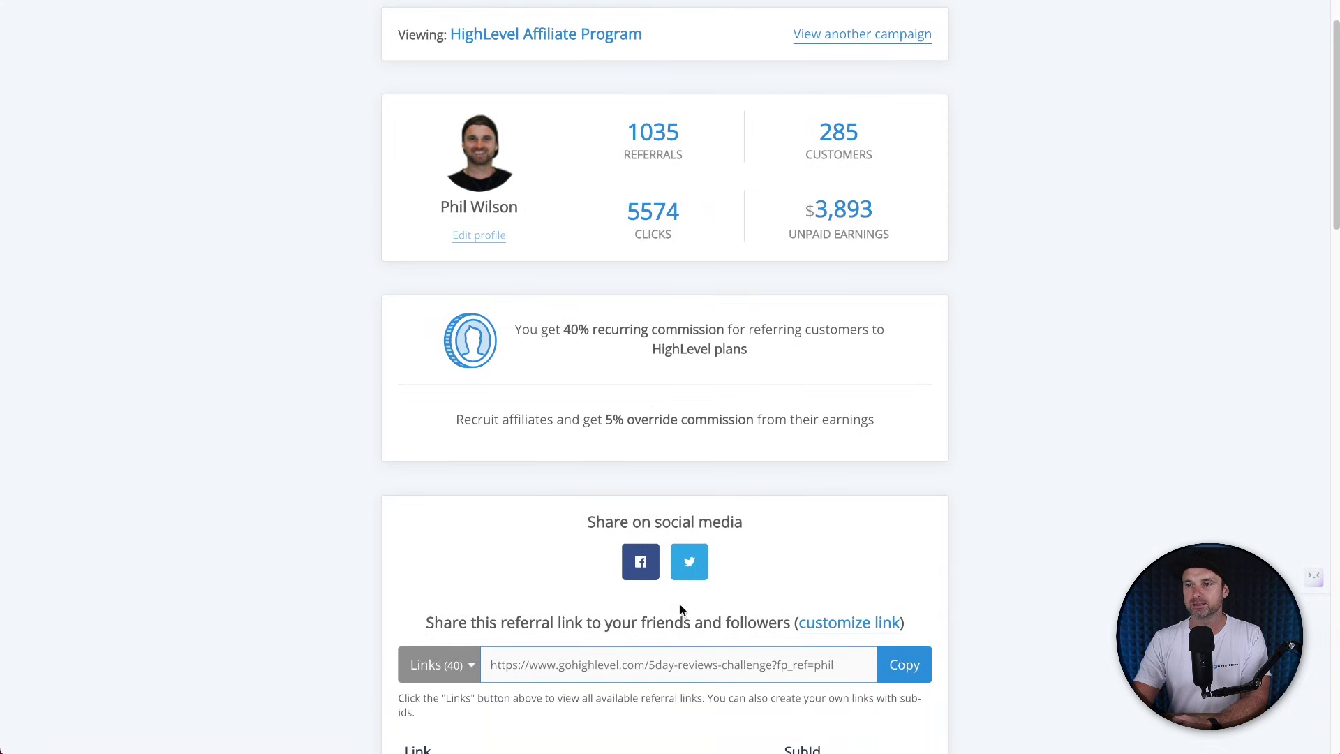
left_click(895, 670)
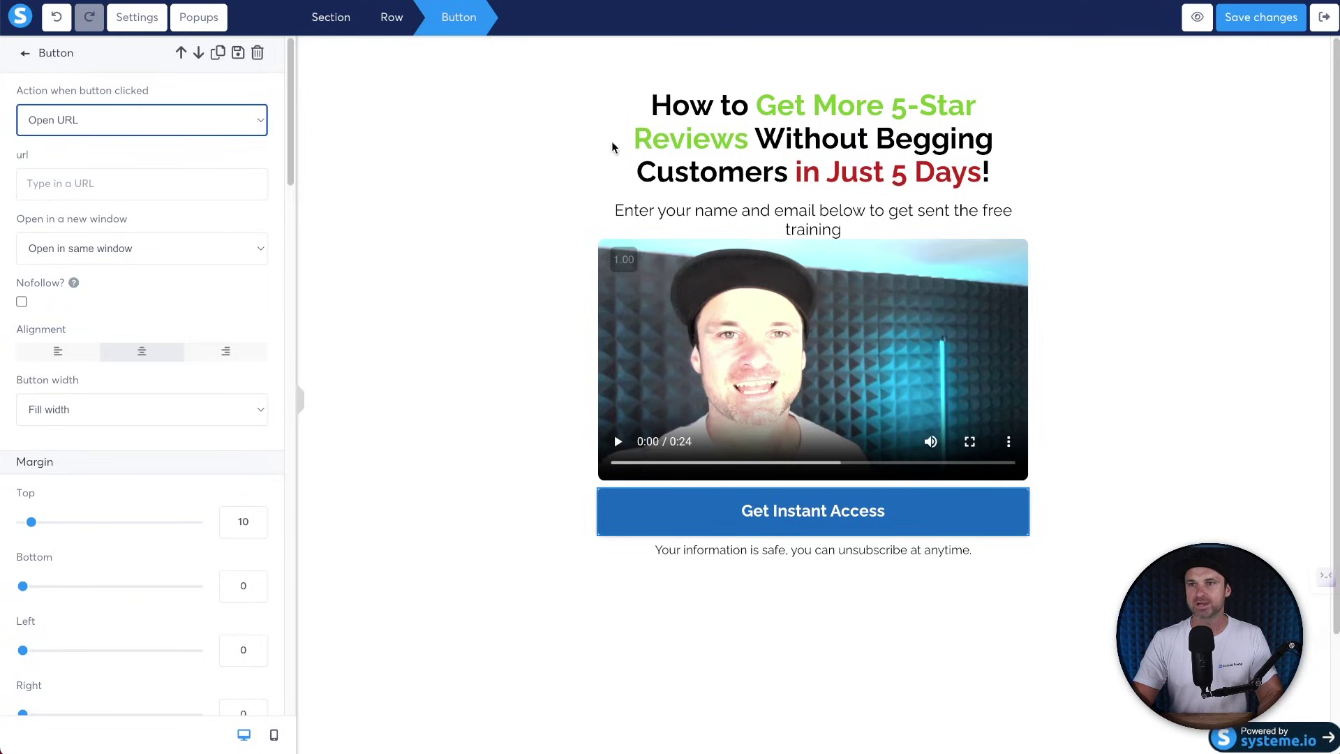
left_click(161, 185)
key("ctrl+v")
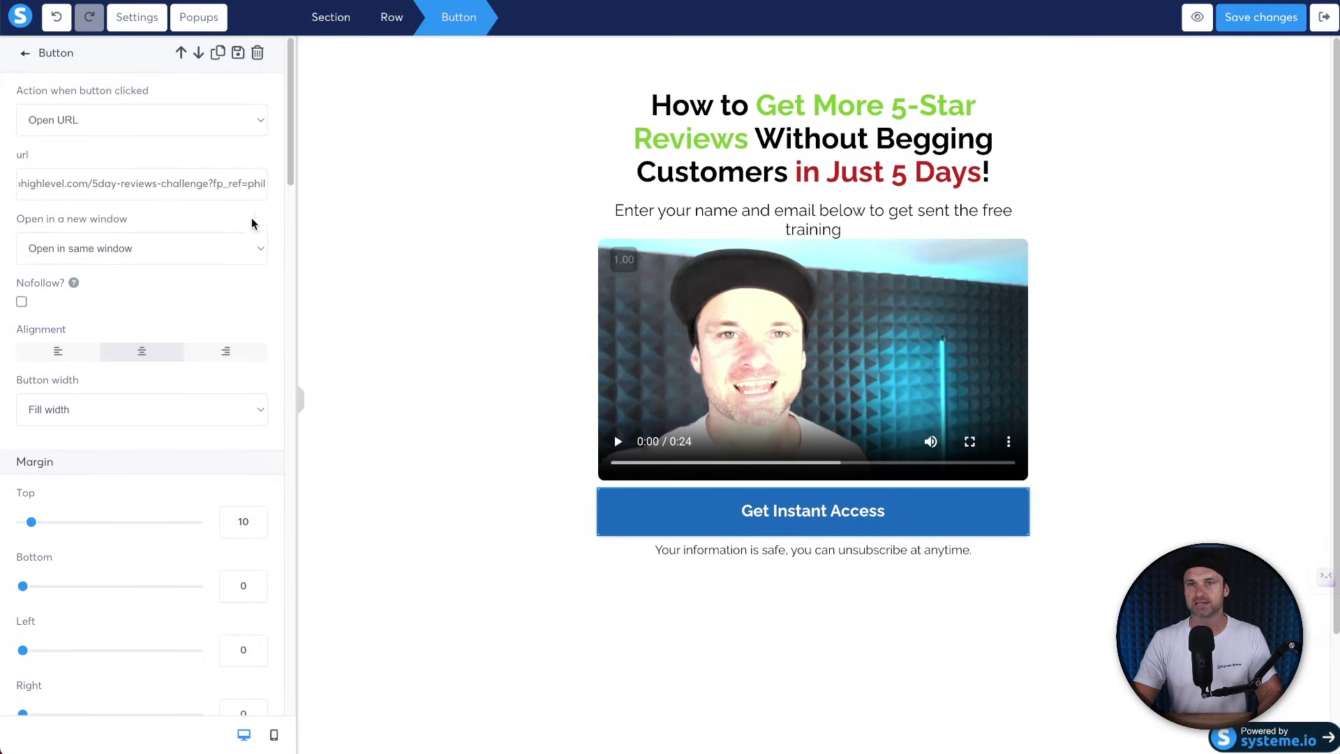
left_click(349, 231)
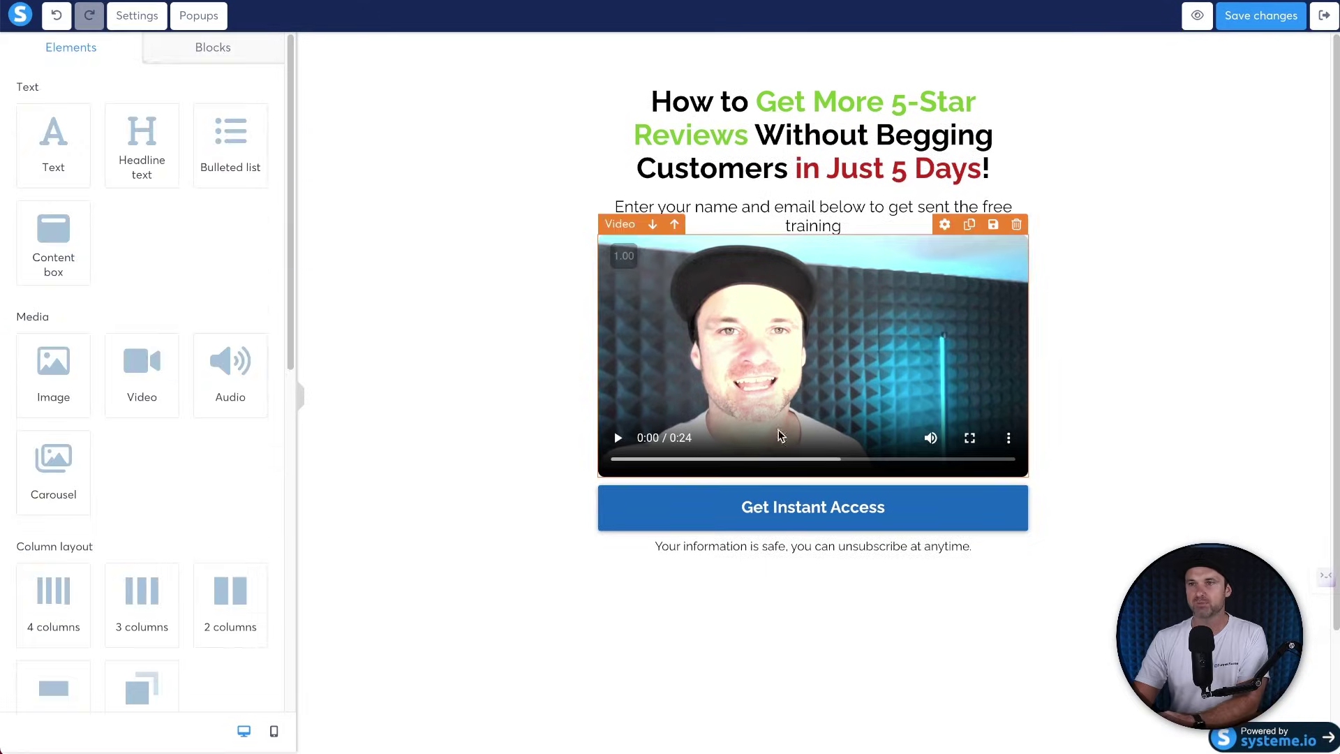
Set the line above the video to font size 18 reading 'Press Play To Start The Video'.
left_click(685, 208)
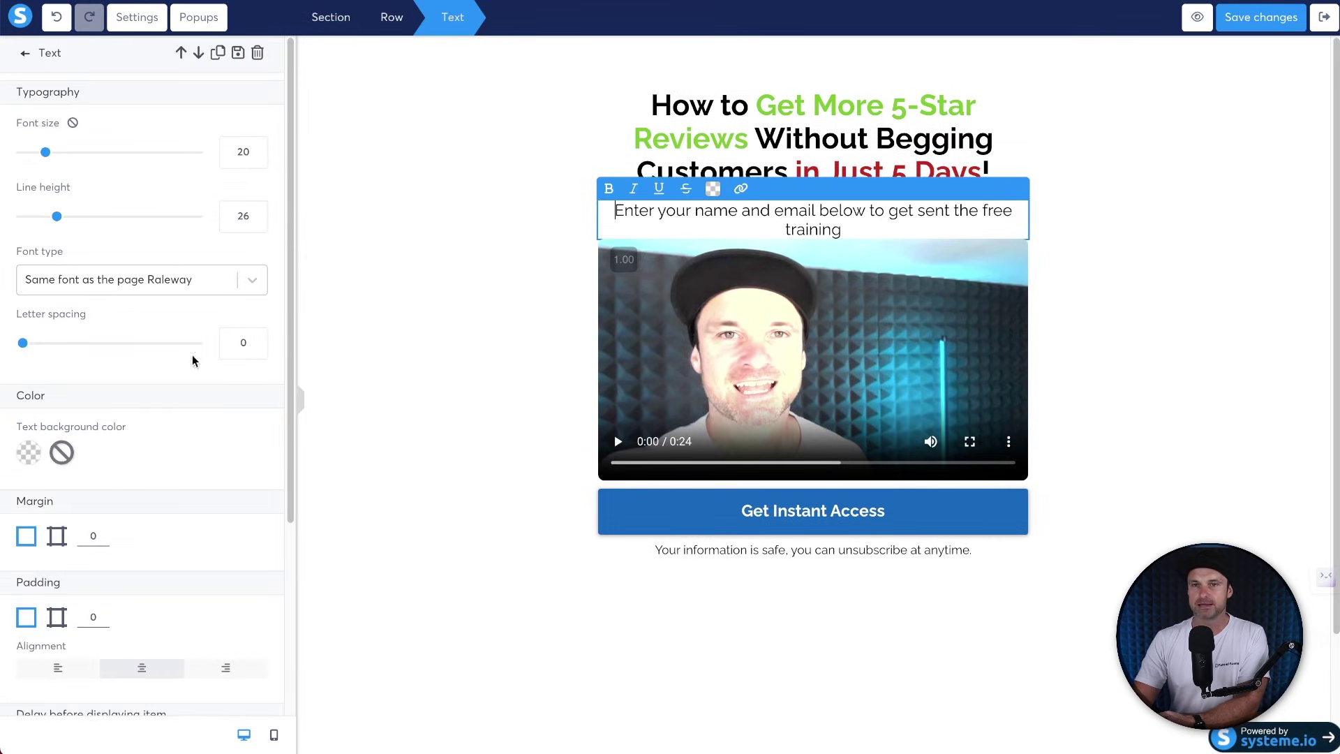
left_click(257, 159)
left_click(257, 159)
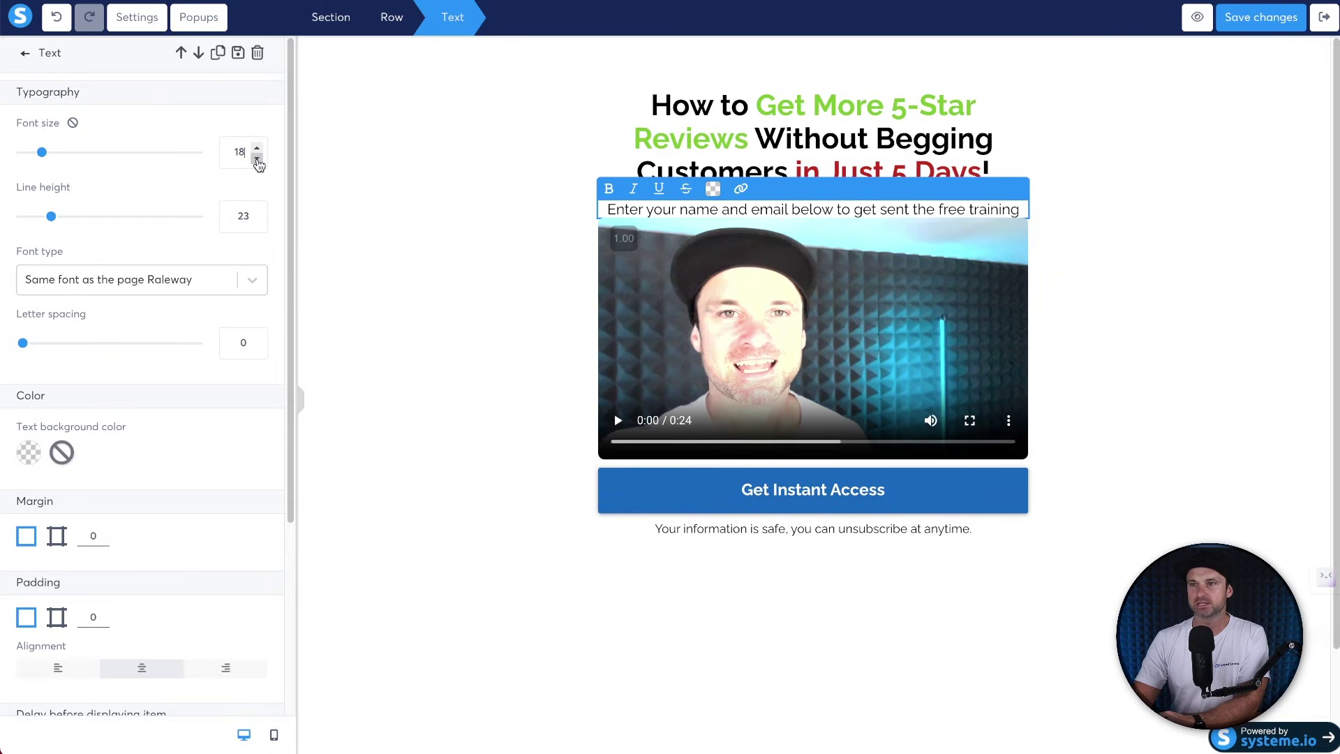
triple_click(873, 211)
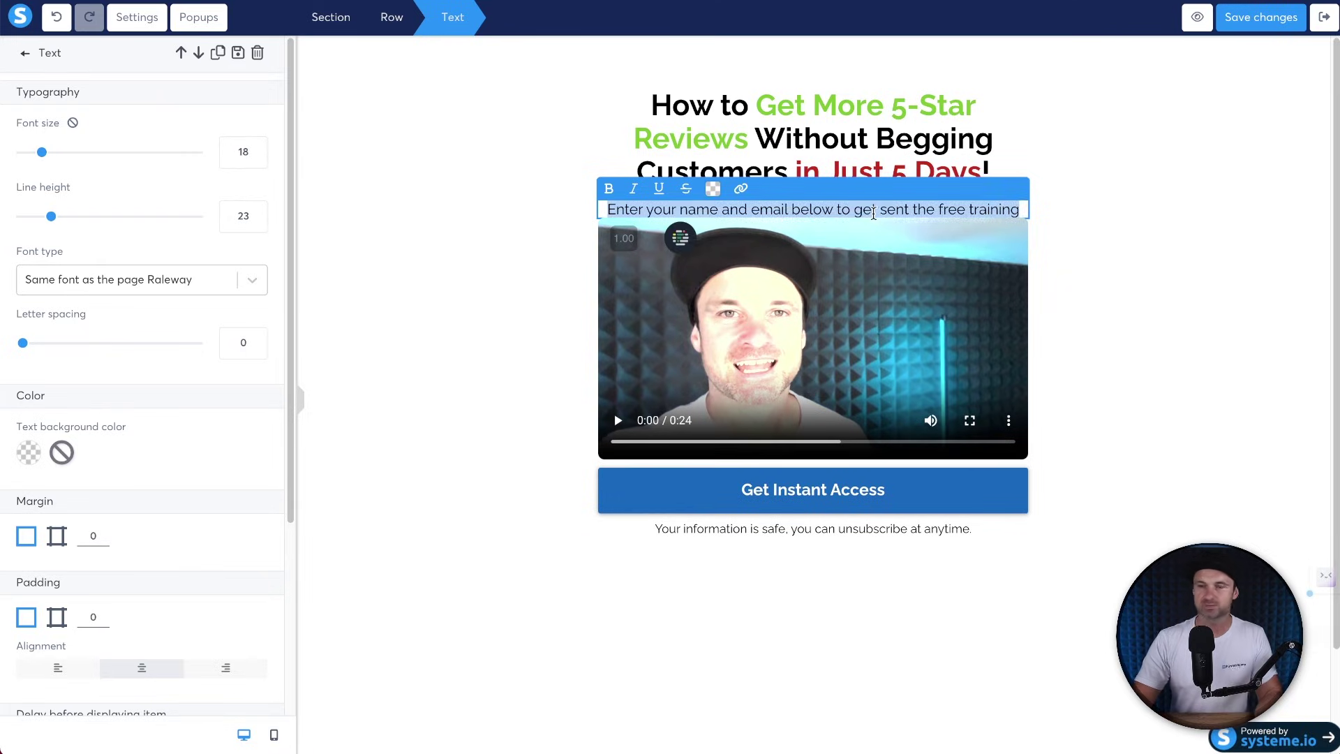
type("Press Play")
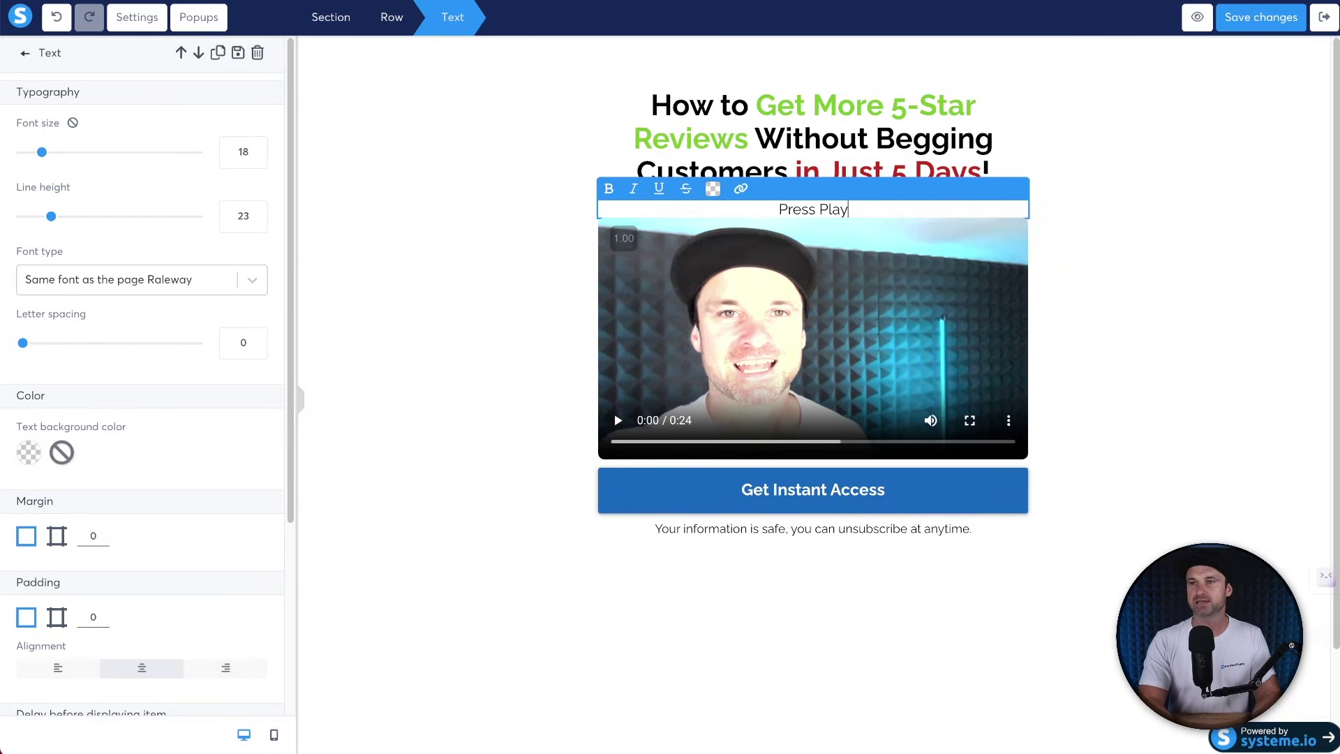
type(" To Star")
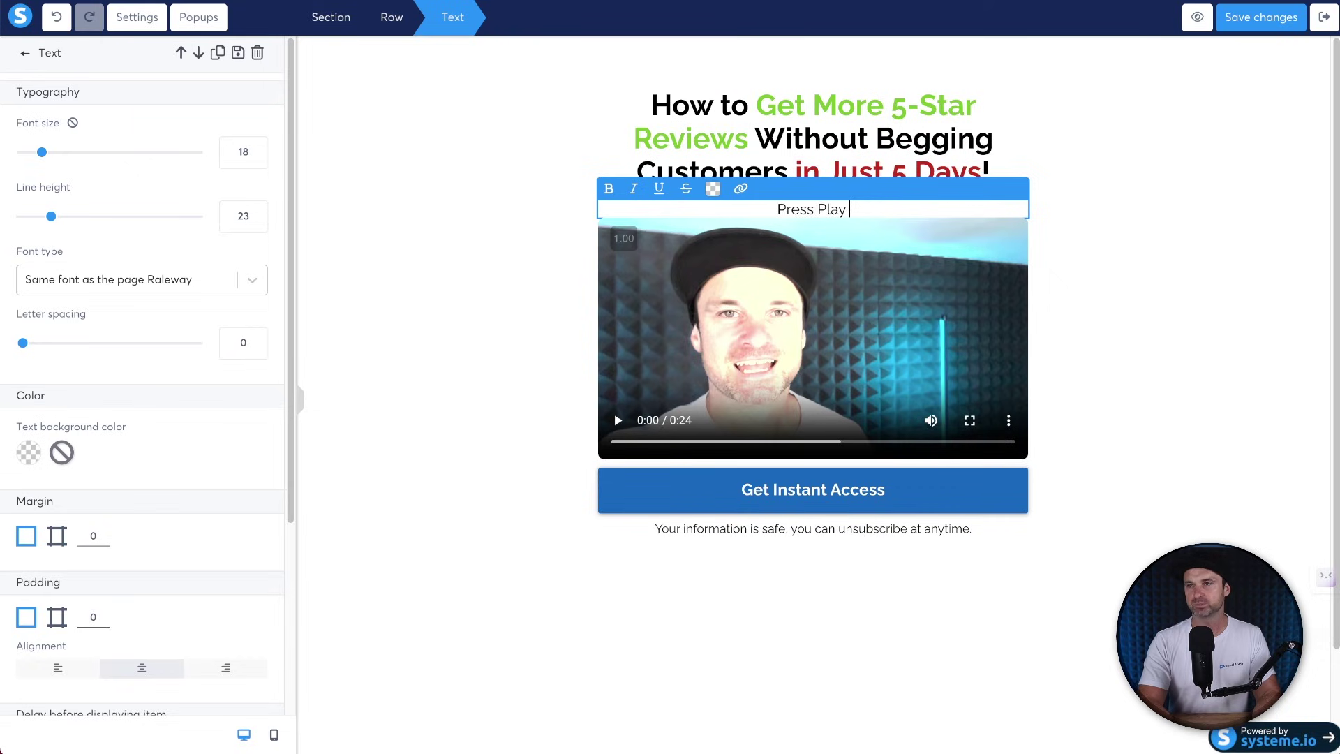
type("Video")
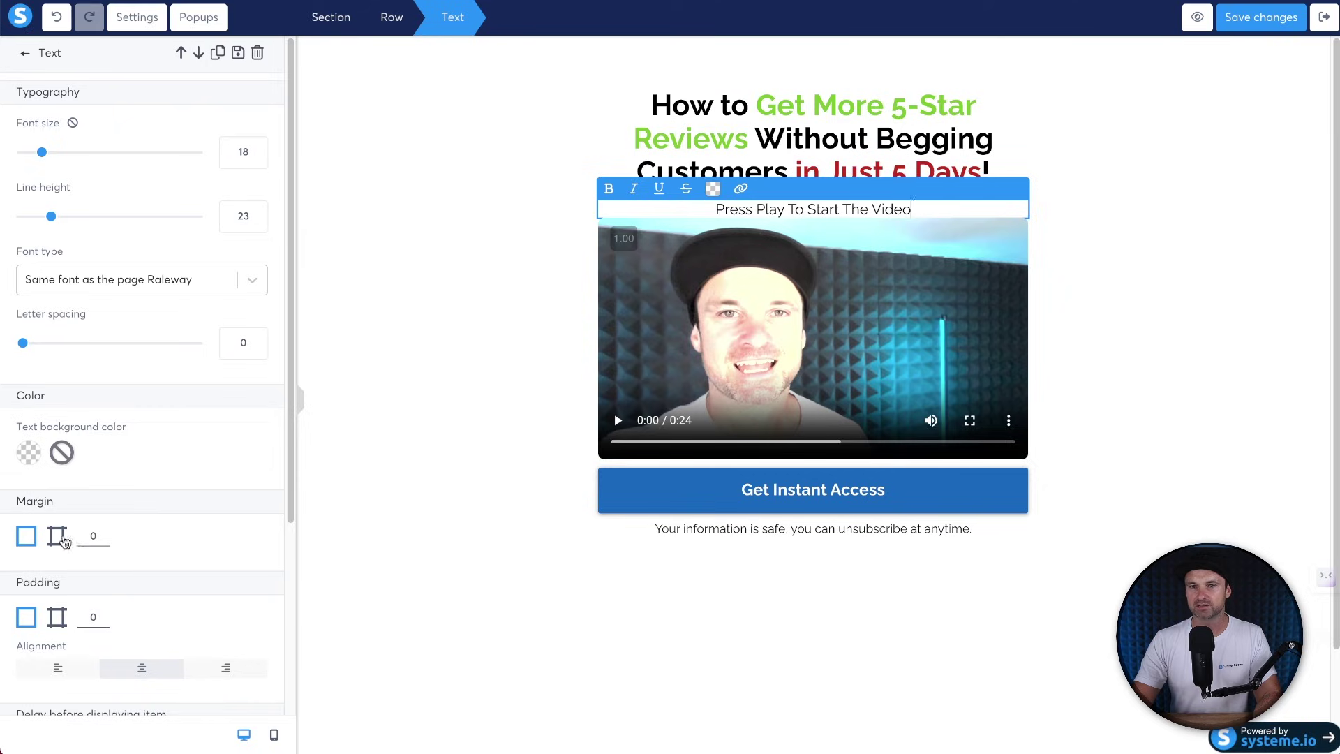
Give the text line separate margins with a bottom margin of 10.
left_click(57, 536)
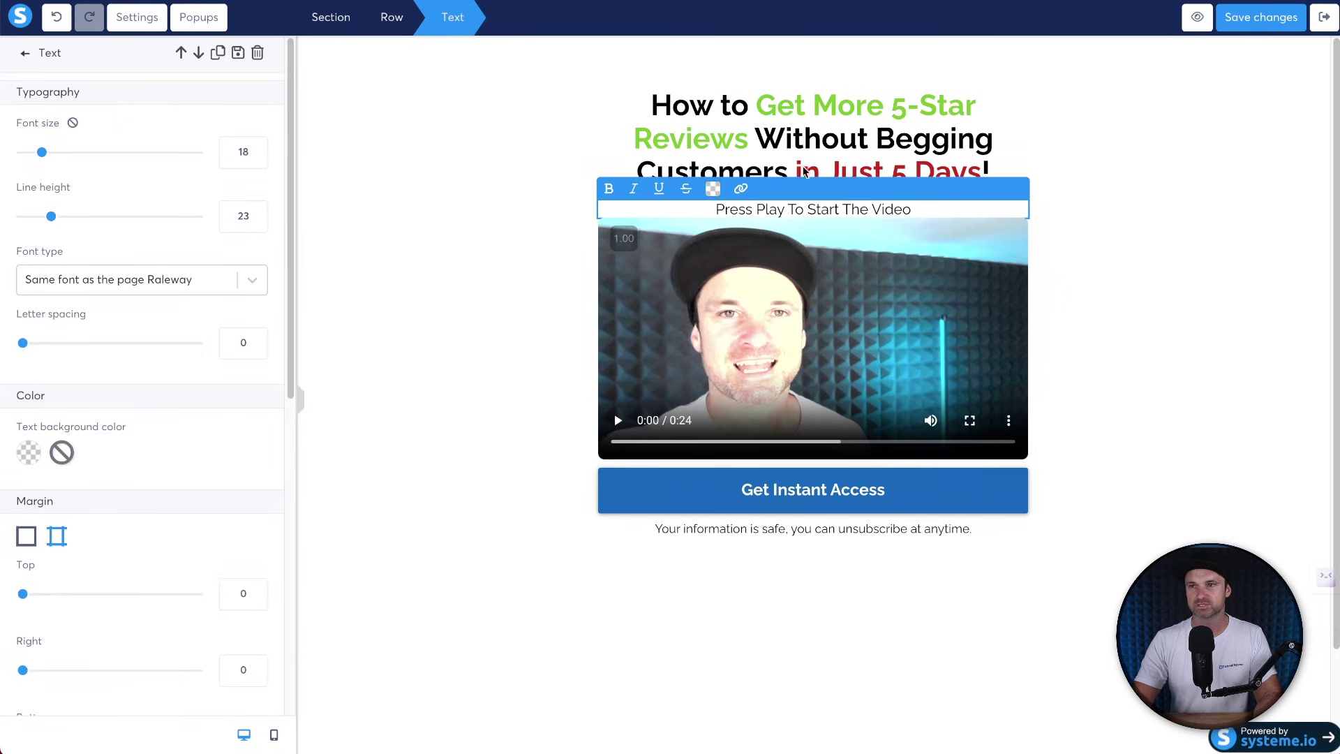
scroll(212, 542, "down", 2)
left_click(222, 602)
type("10")
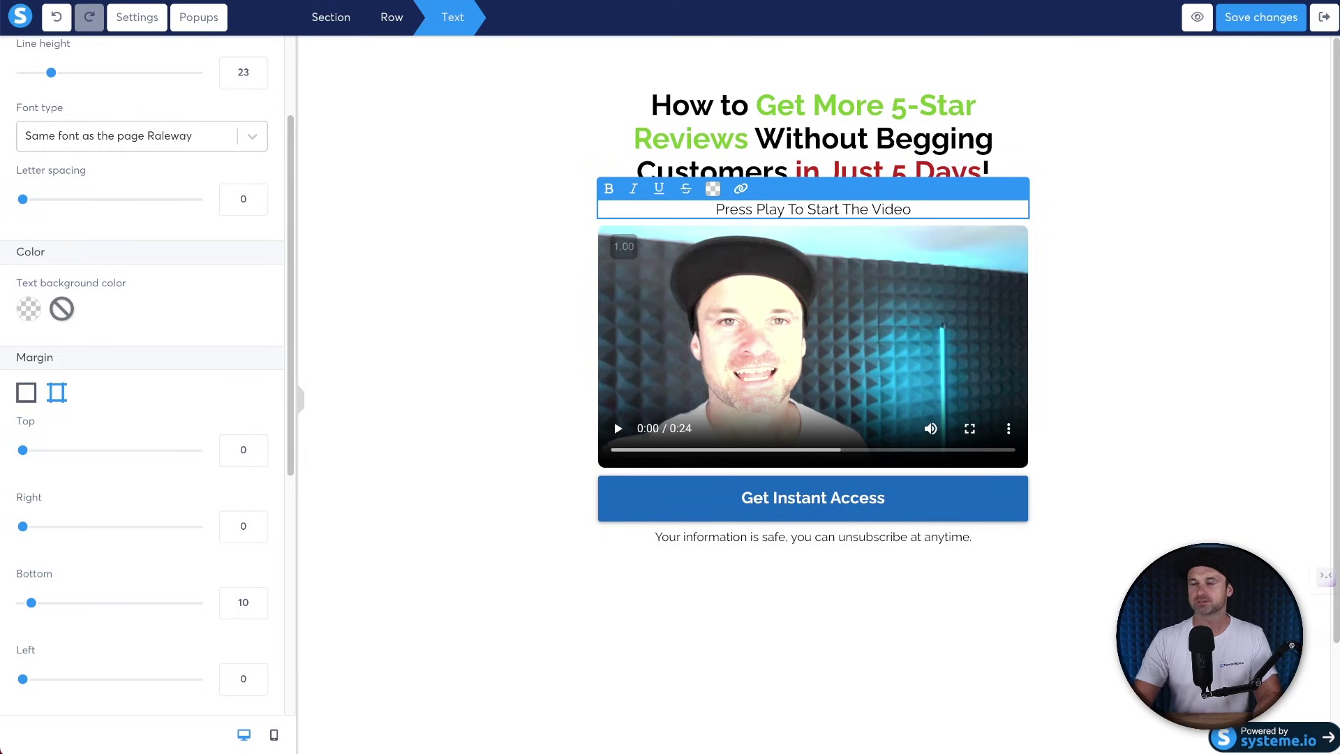
left_click(391, 413)
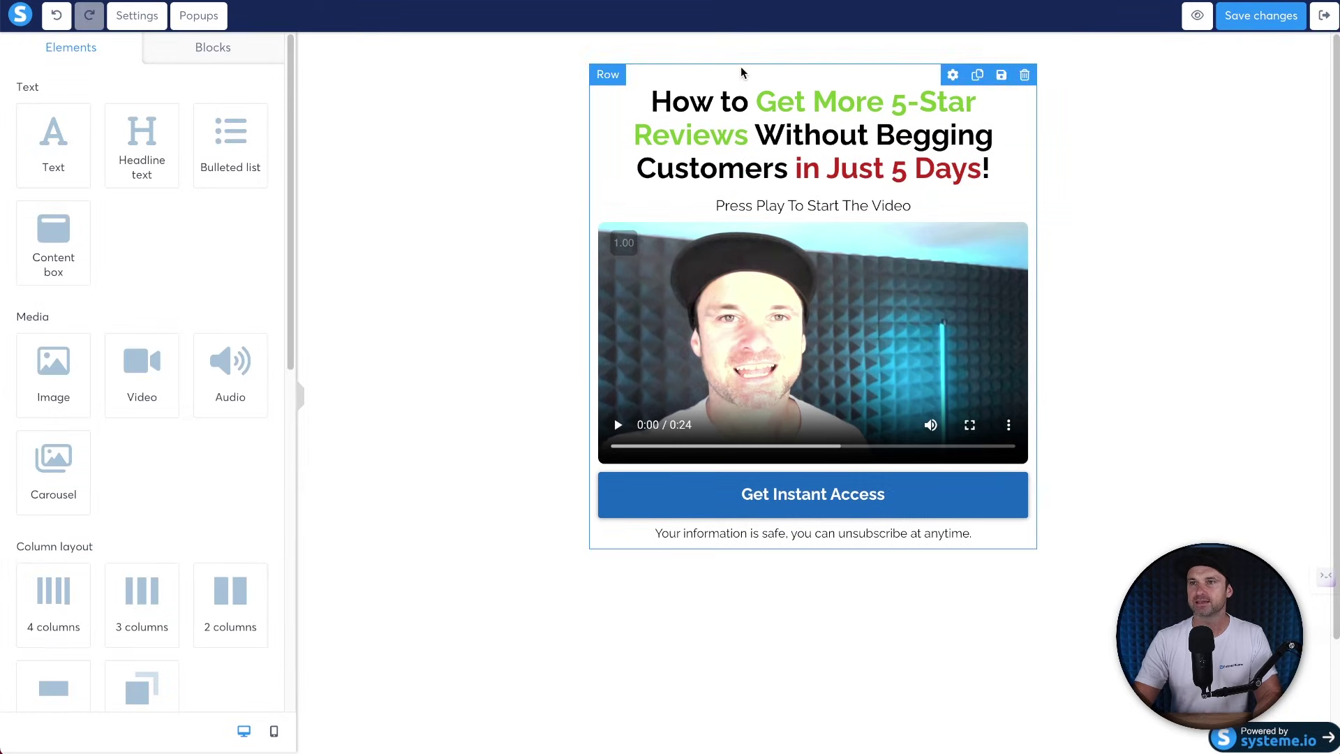
left_click(743, 73)
Set the section's top padding to 0.
left_click(484, 92)
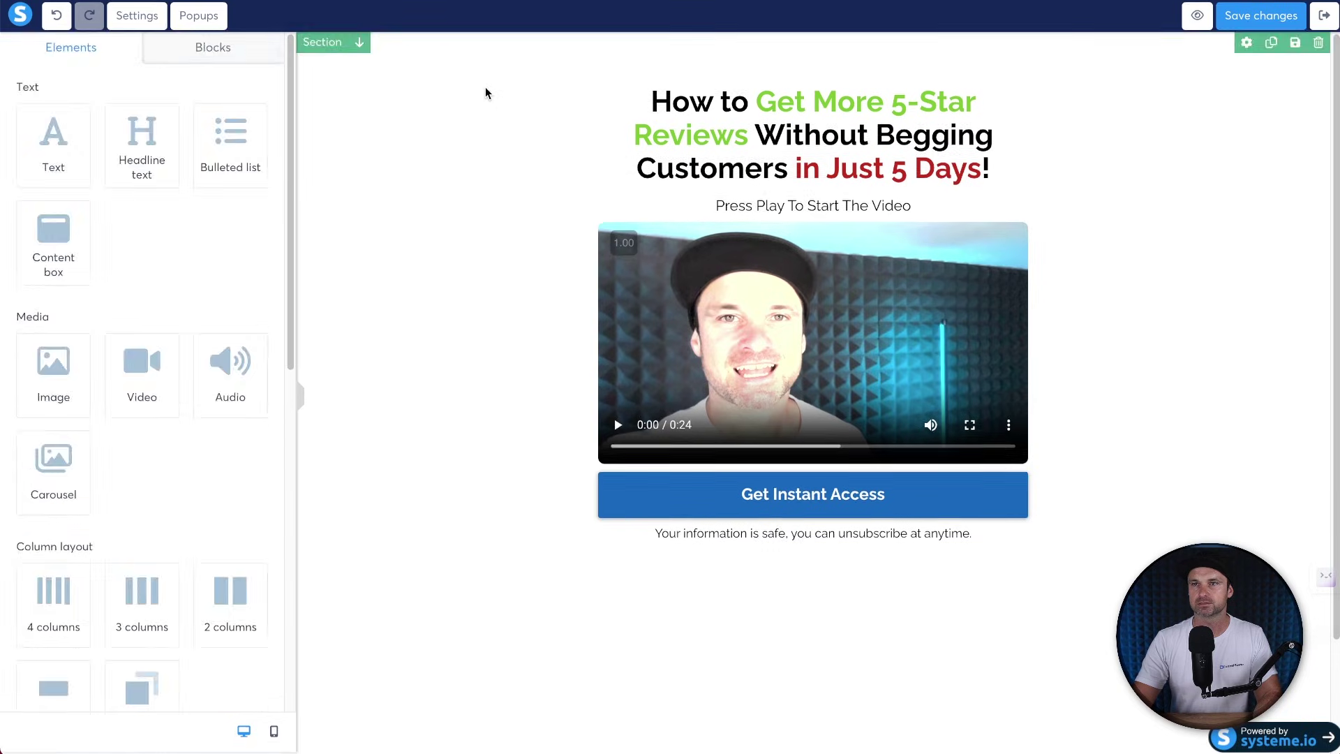
double_click(232, 260)
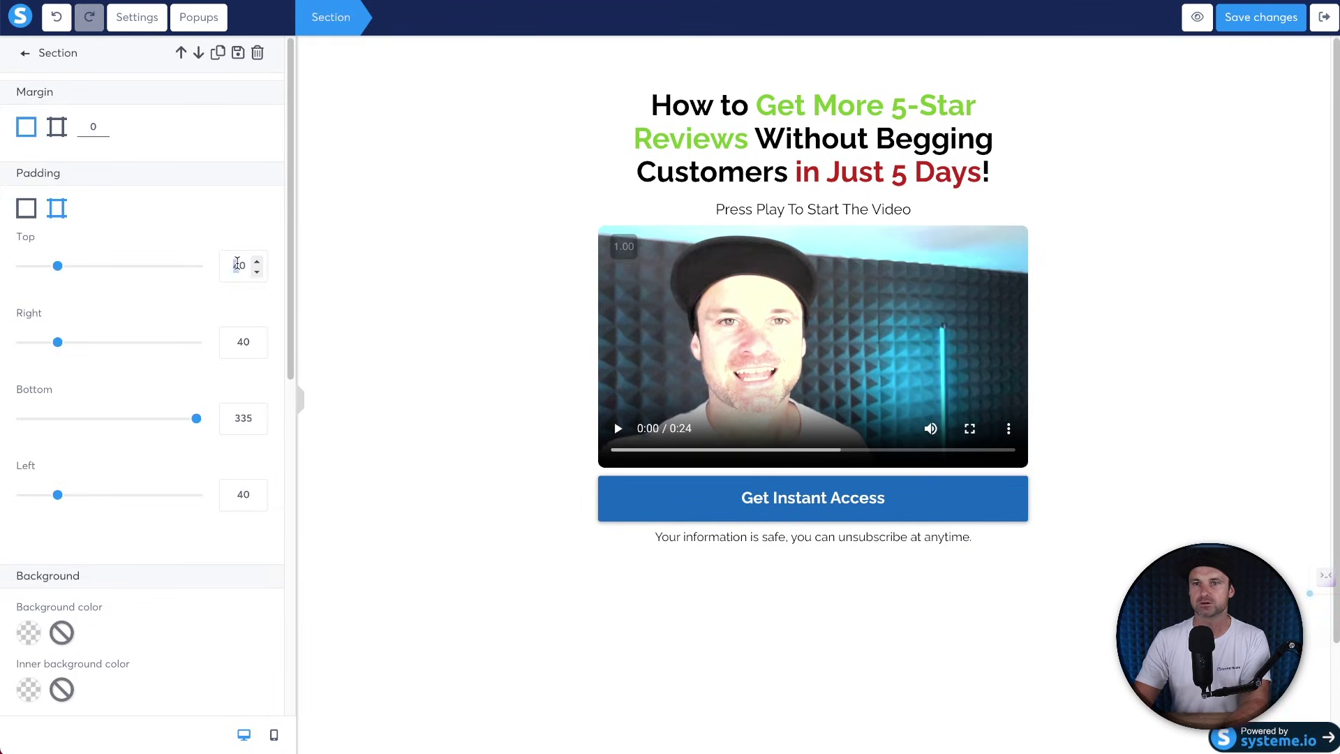
type("0")
left_click(527, 399)
Delete the unsubscribe reassurance line under the button and save the page.
scroll(731, 472, "down", 3)
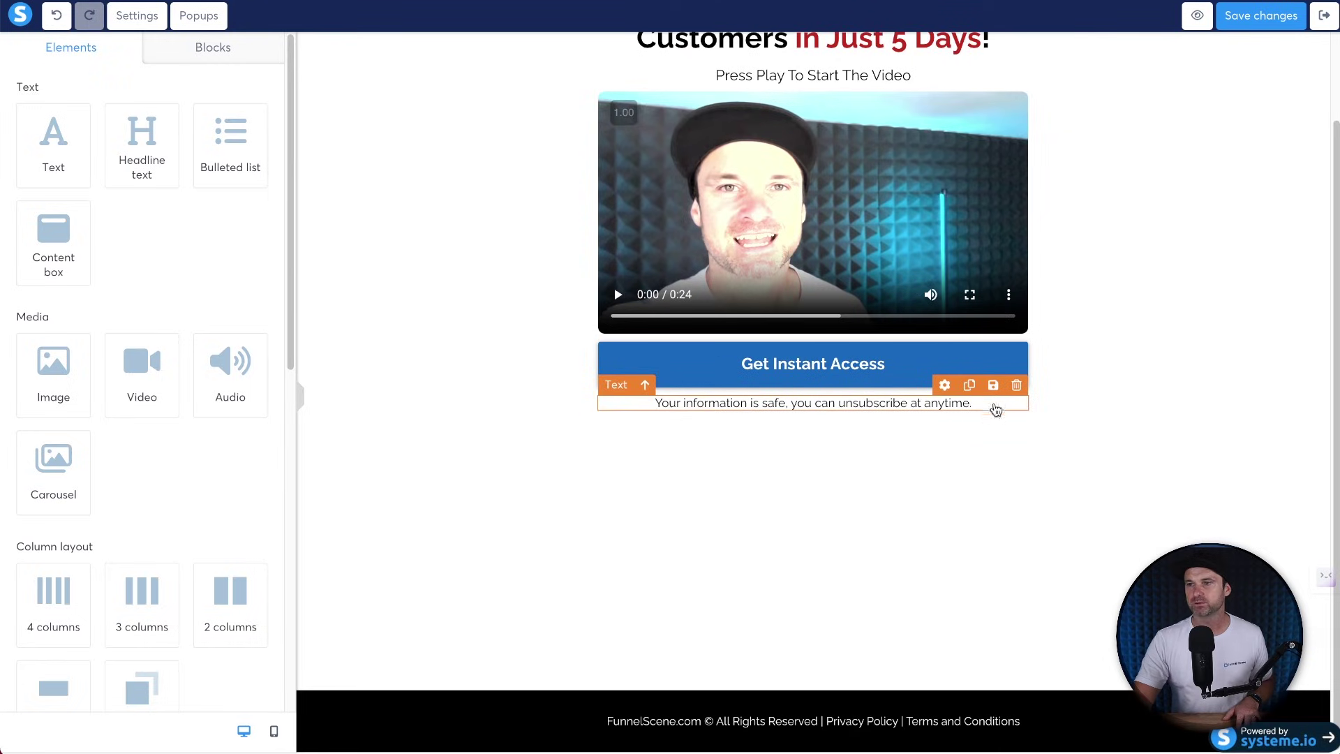
left_click(1015, 385)
left_click(806, 55)
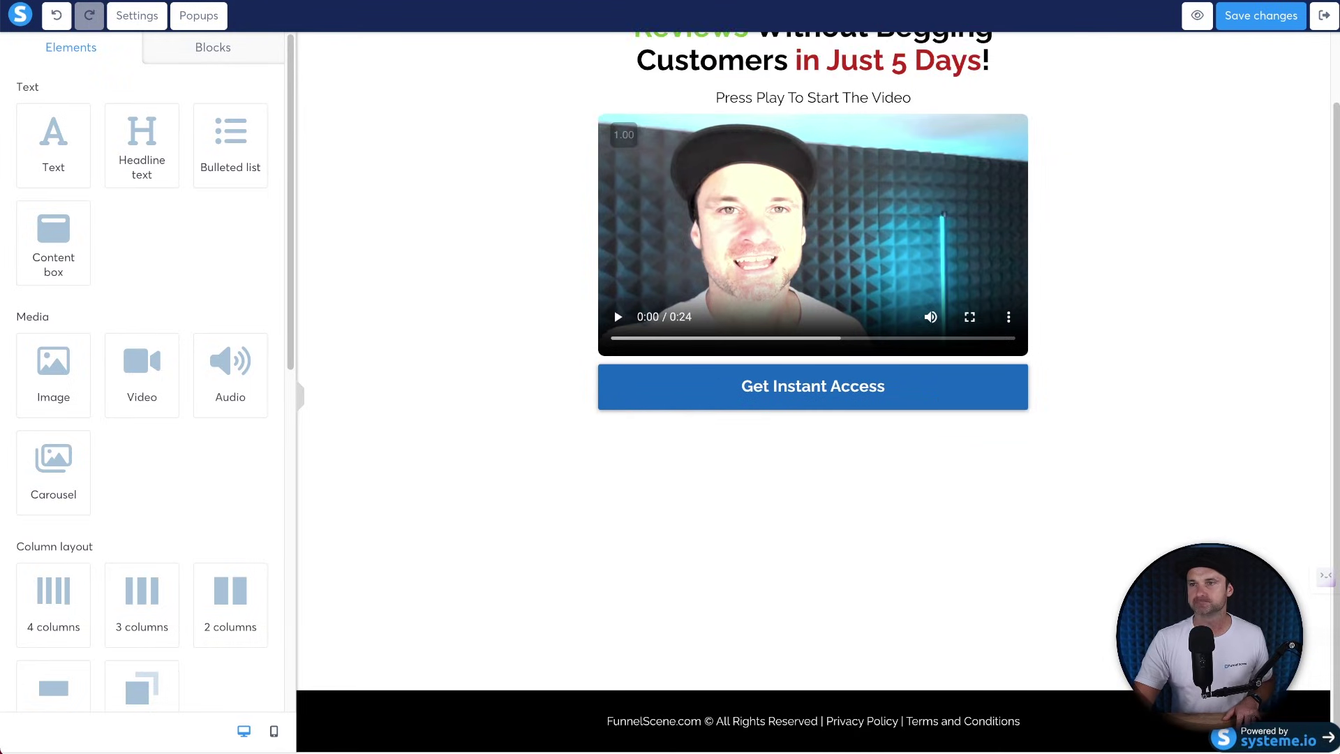
left_click(1077, 500)
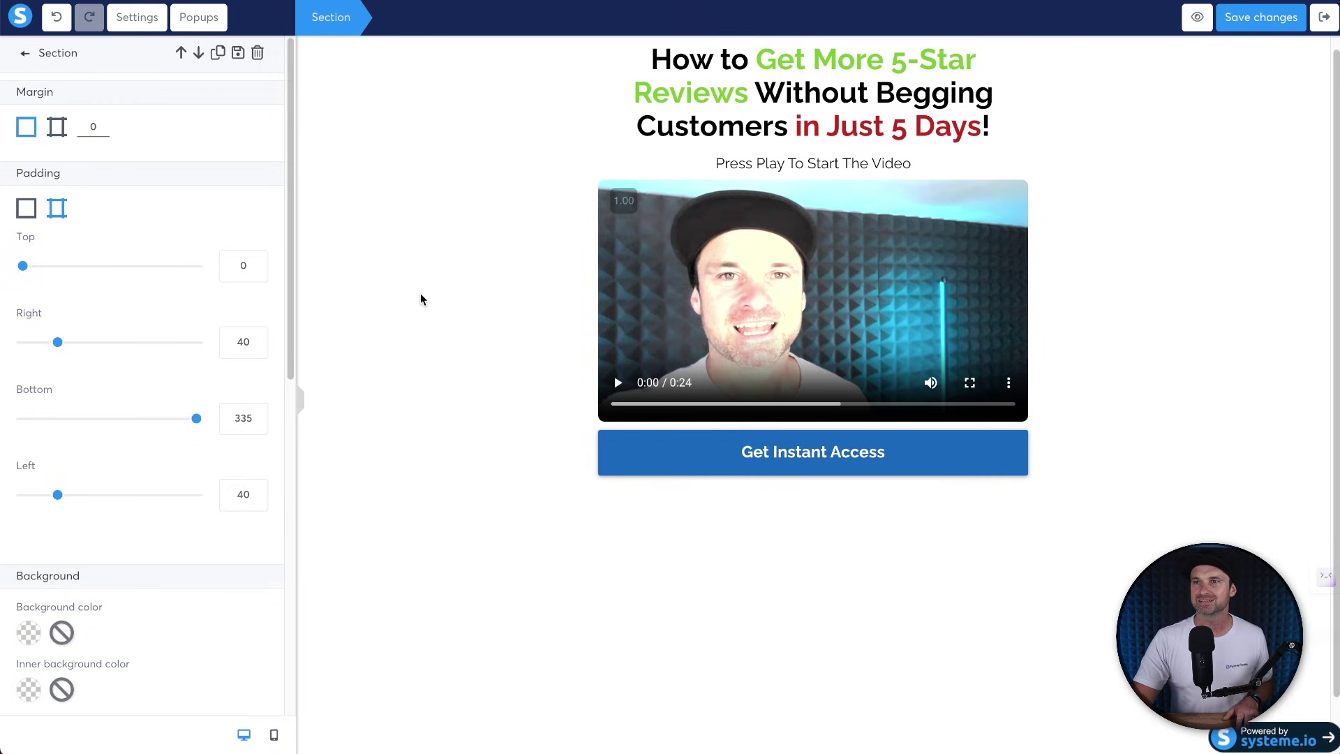
left_click(423, 295)
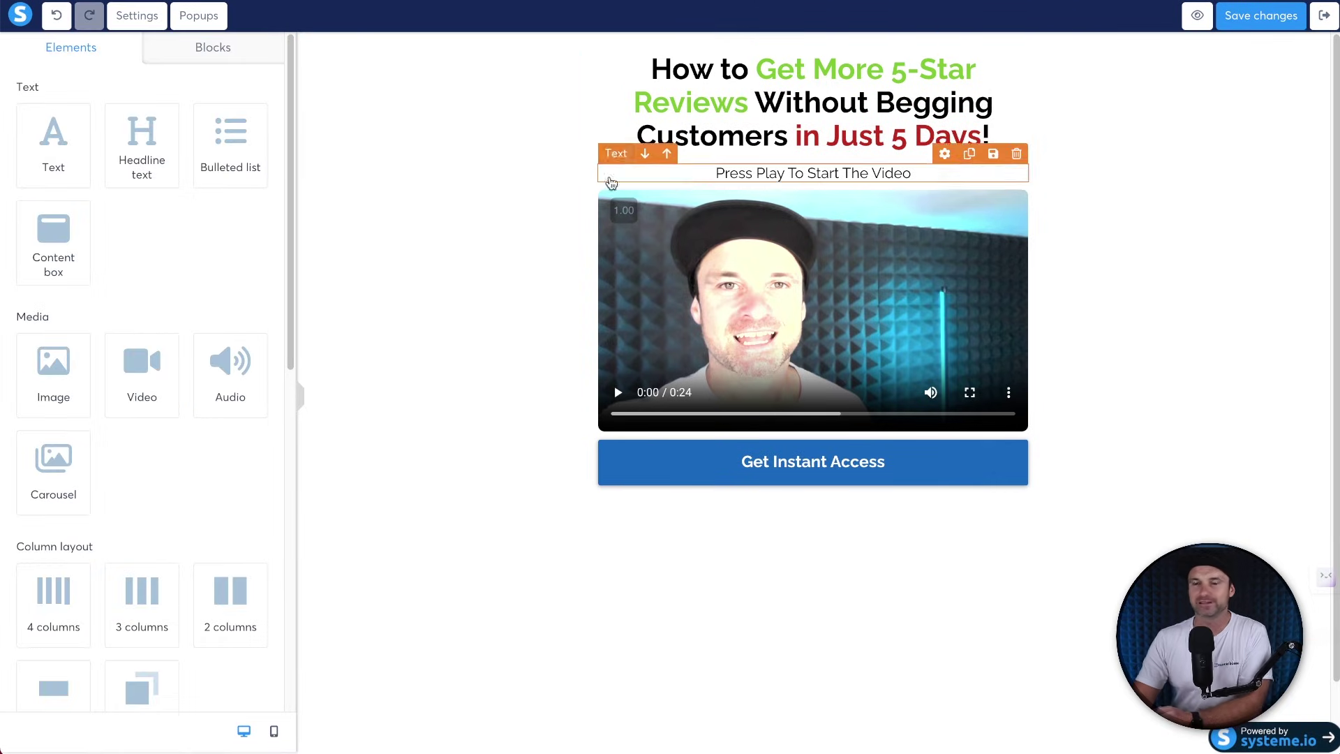
left_click(1265, 16)
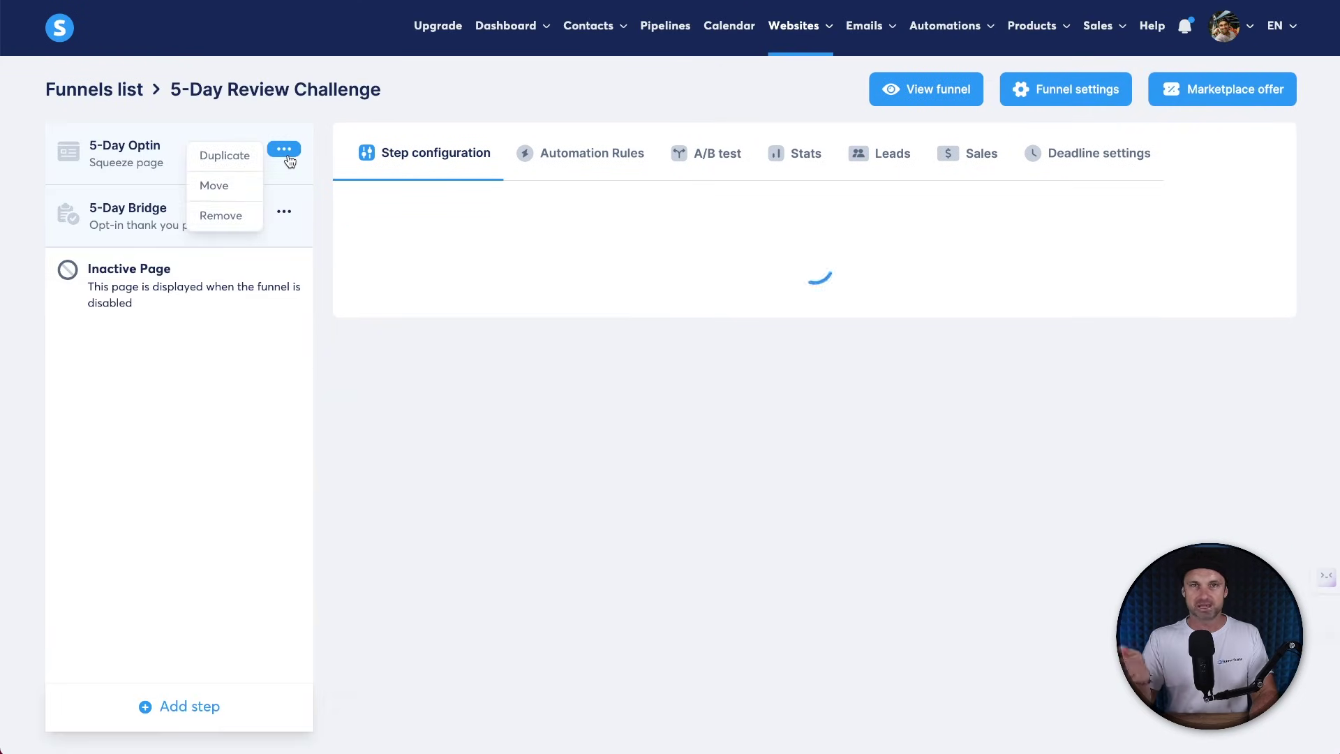
Submit a test opt-in on the live 5-Day Optin page with a first name and e-mail.
left_click(91, 150)
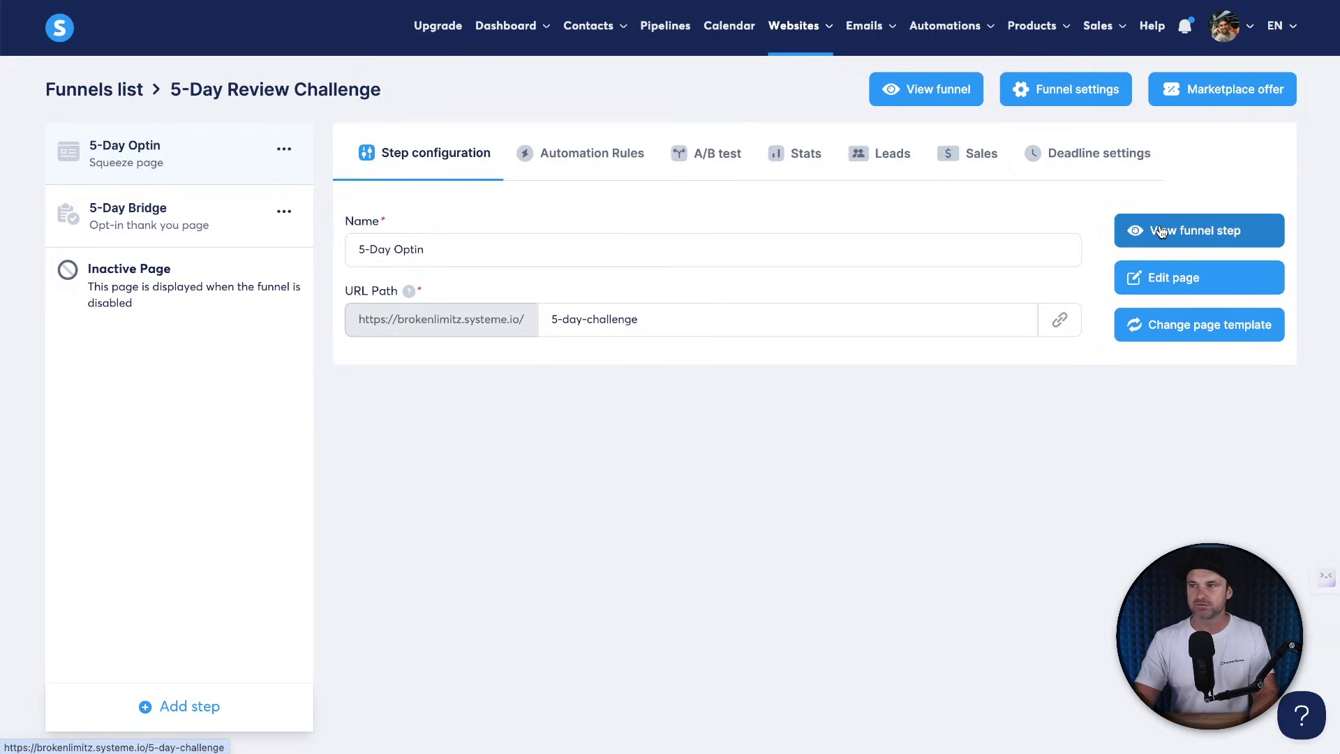
left_click(1160, 231)
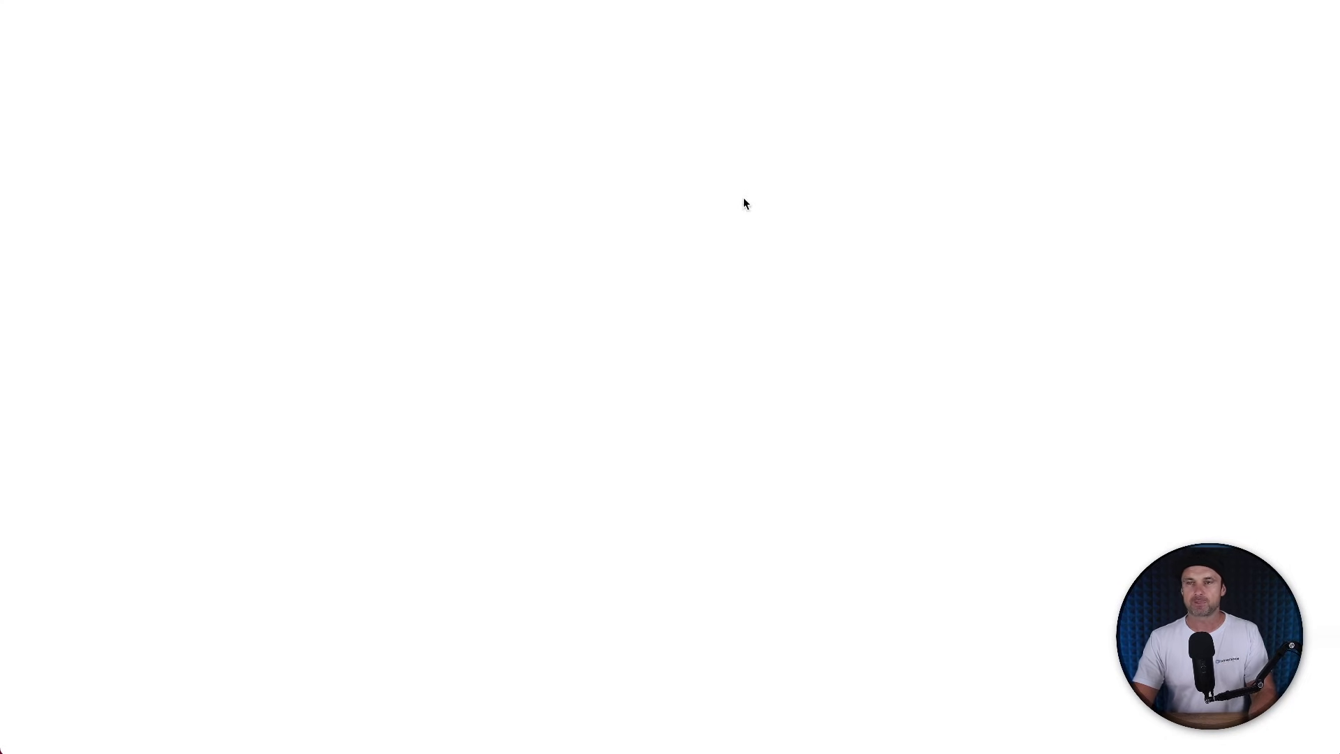
left_click(580, 230)
type("Phil")
key("Tab")
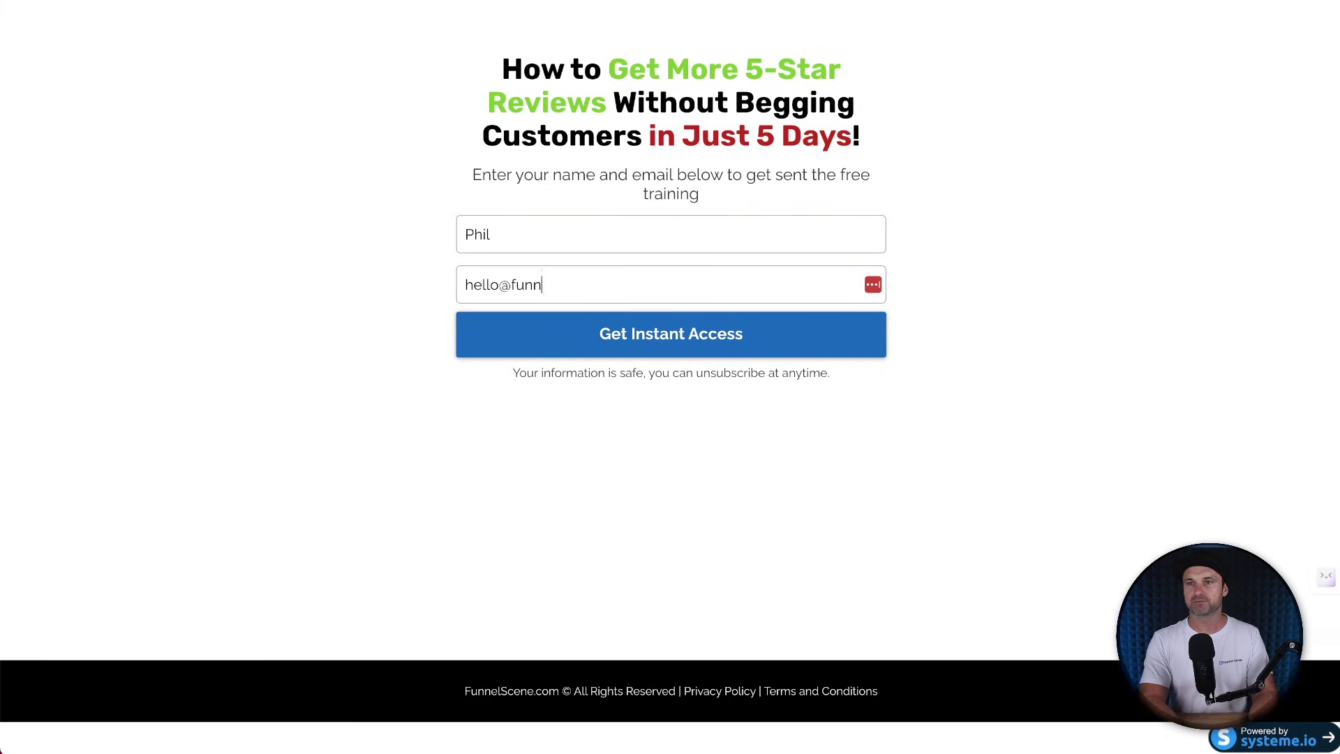
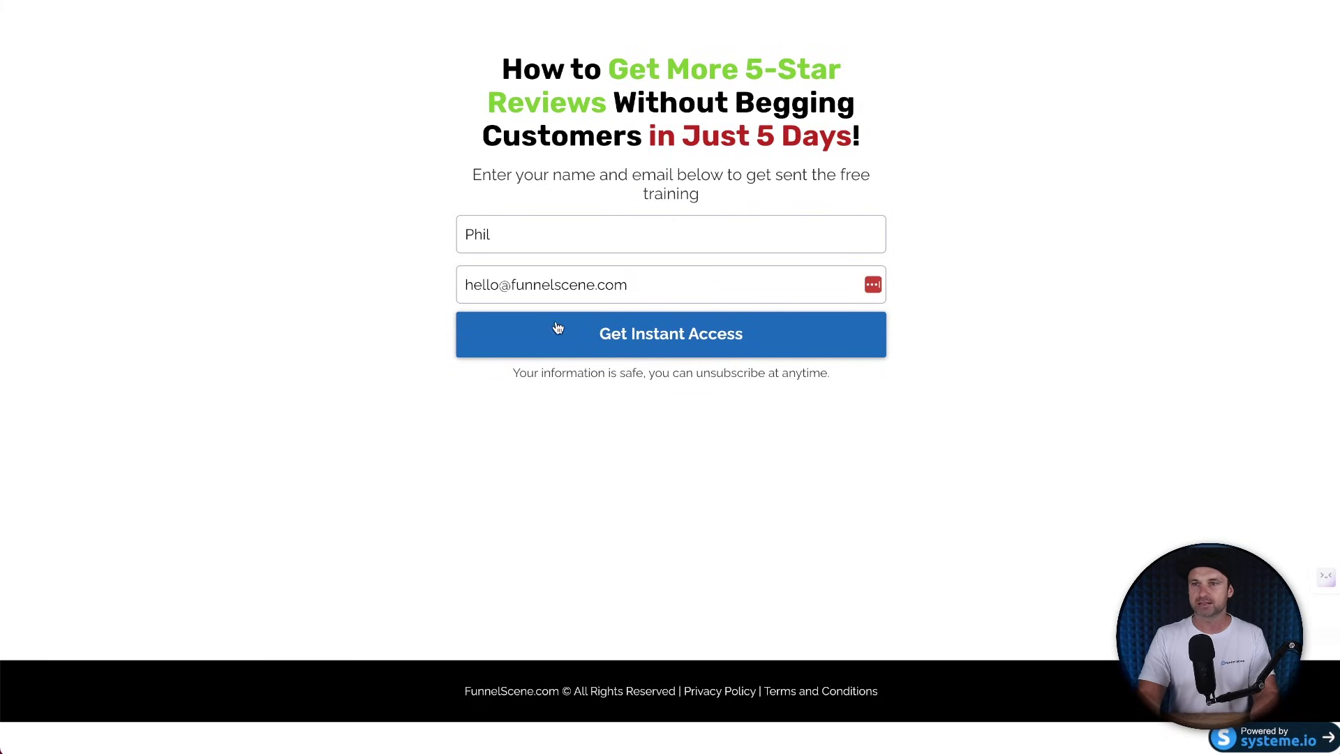
left_click(559, 325)
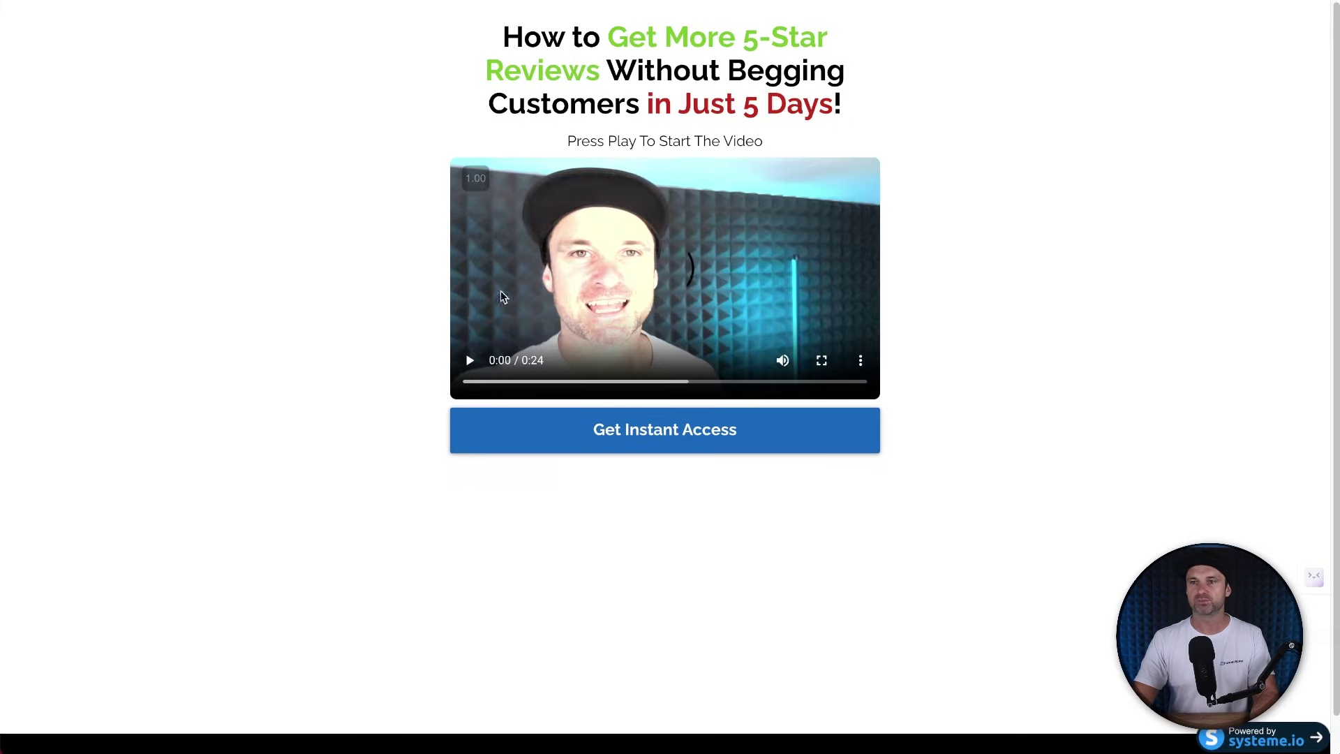
Play and pause the bridge video, continue to the challenge page, then open the funnel domain settings.
left_click(471, 362)
left_click(470, 361)
left_click(653, 436)
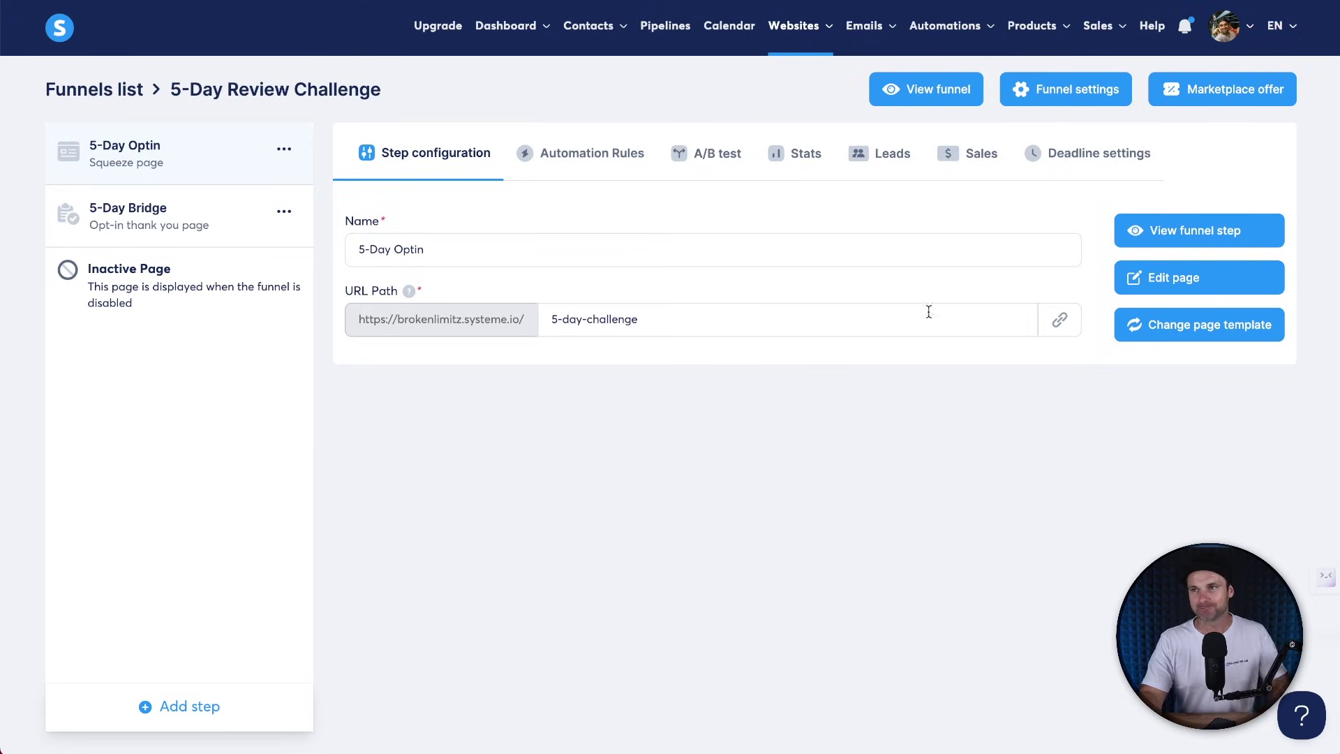
left_click(1053, 89)
left_click(632, 357)
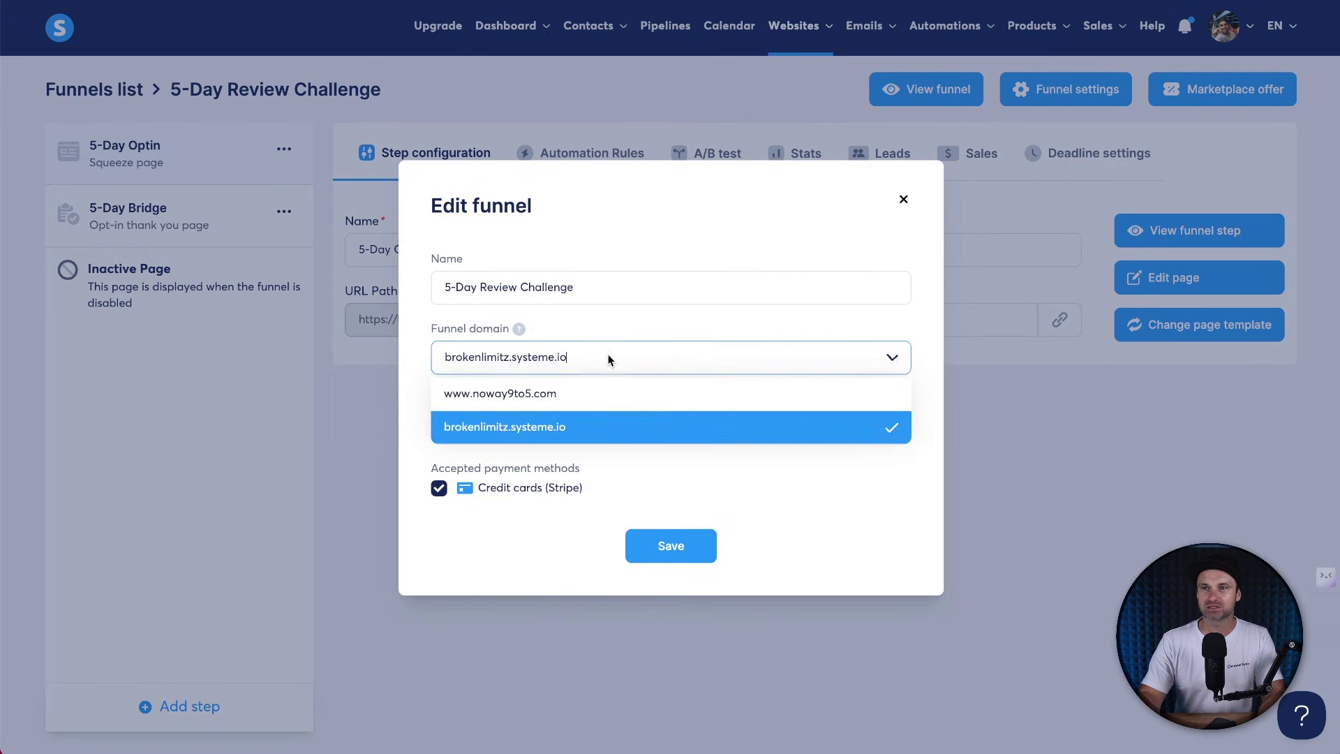
left_click(538, 393)
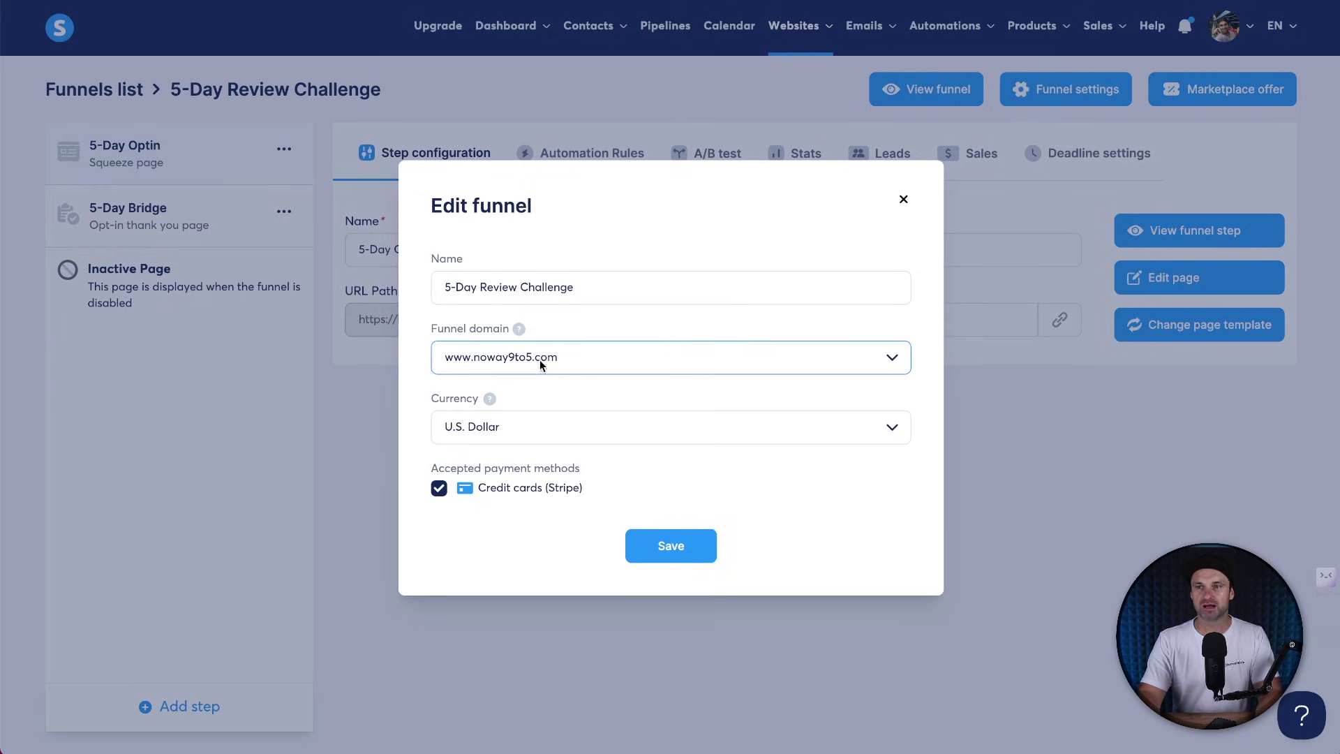
left_click(688, 547)
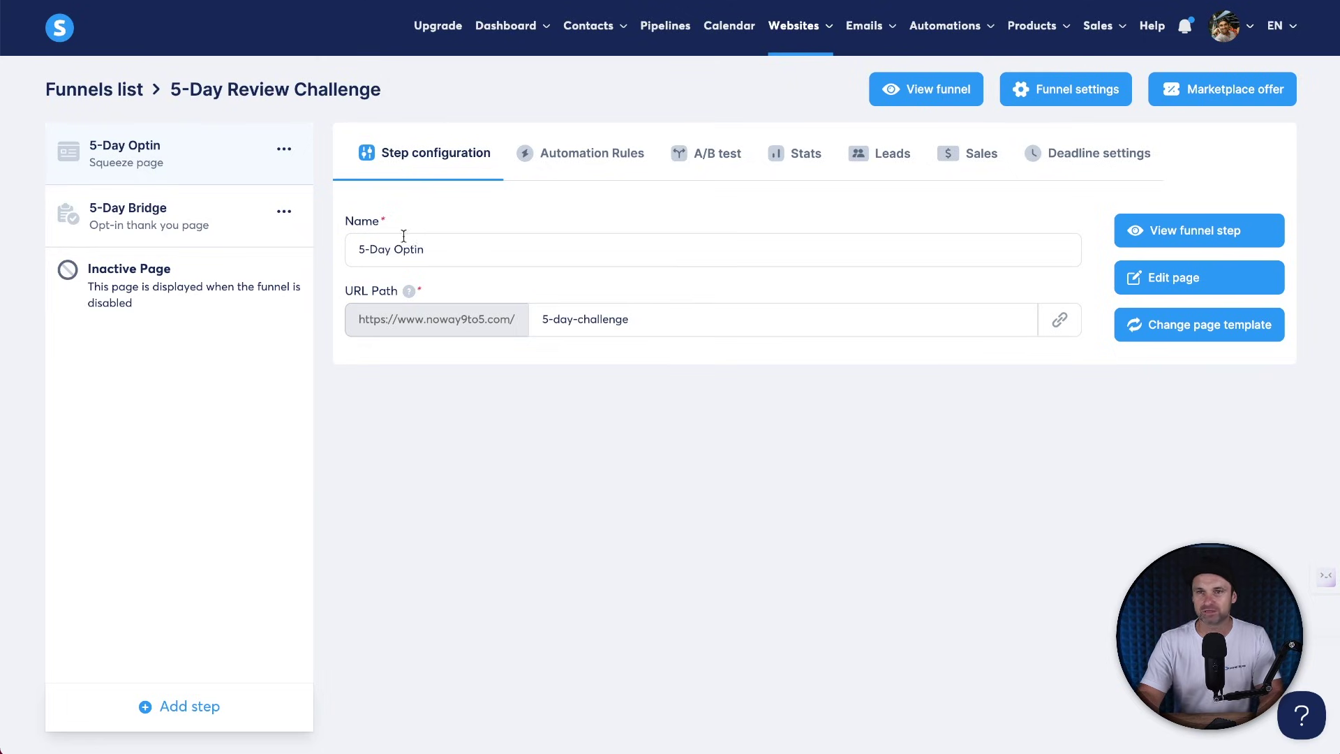
left_click(203, 215)
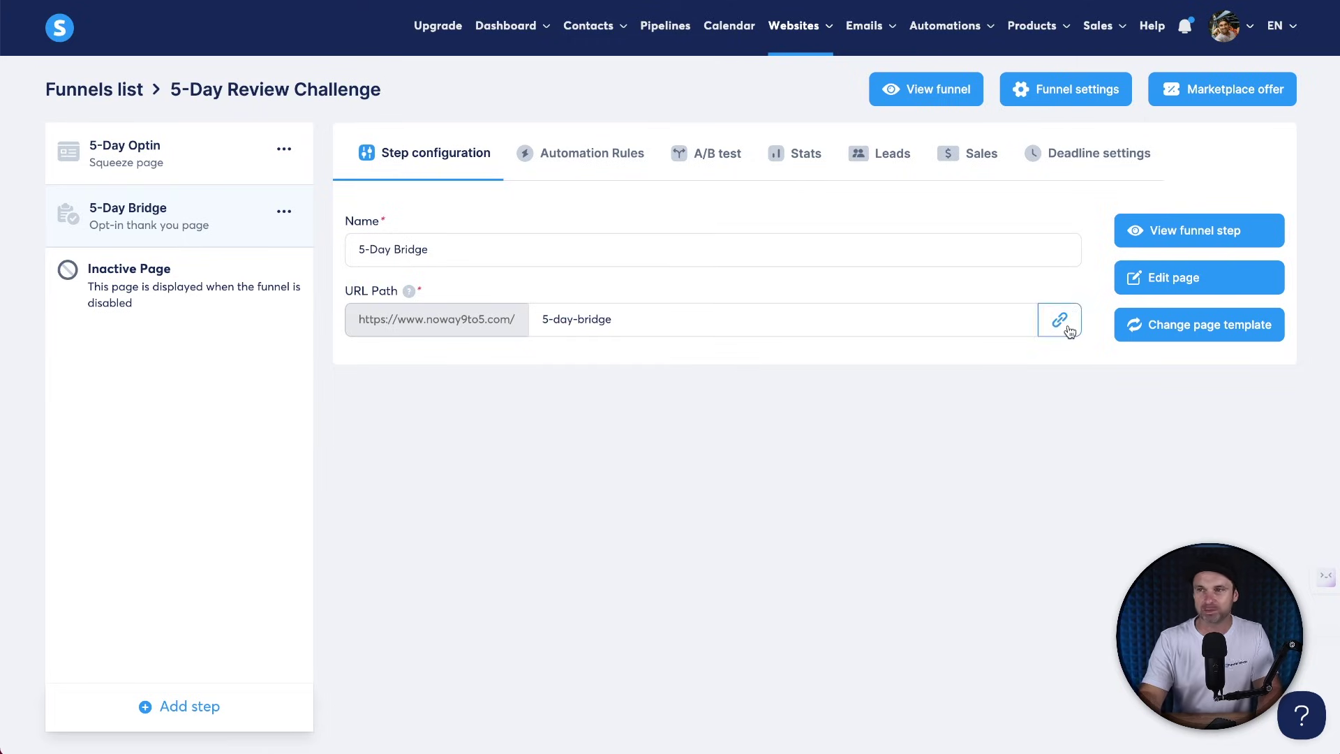
left_click(1059, 320)
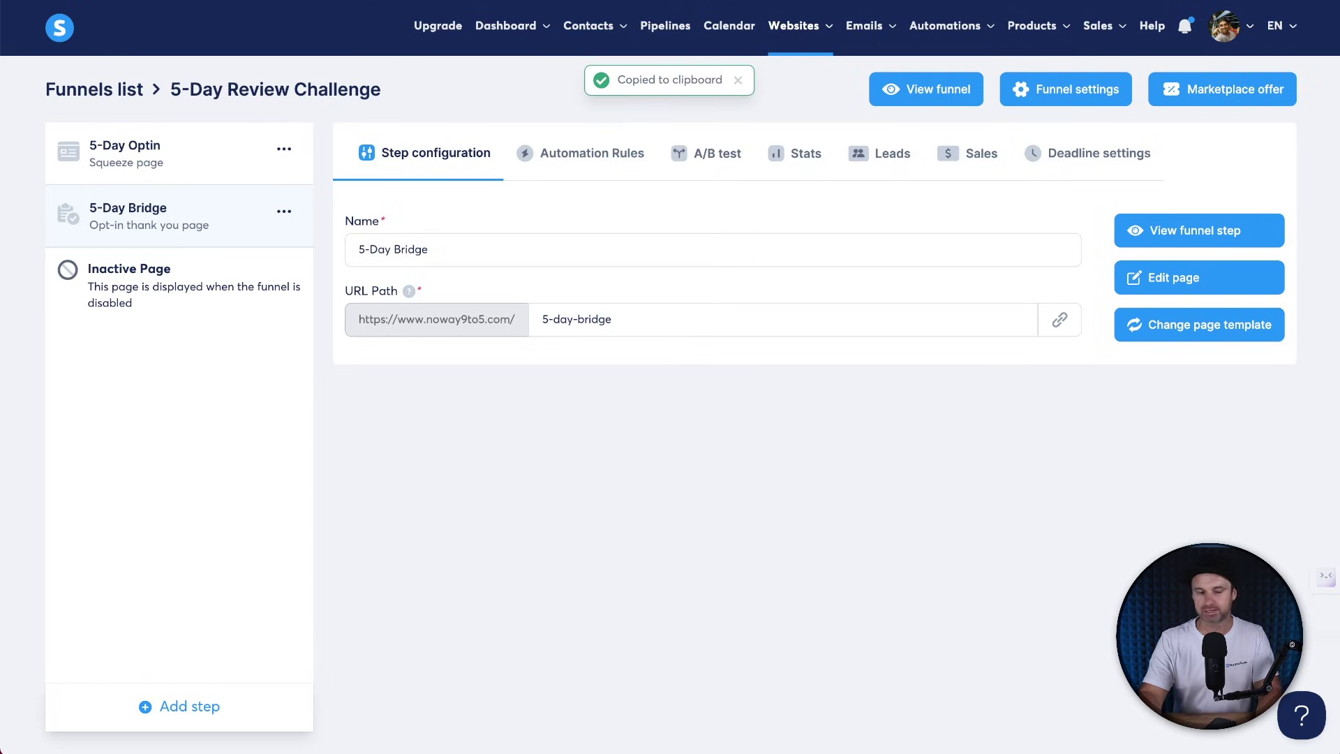
key("super+Tab")
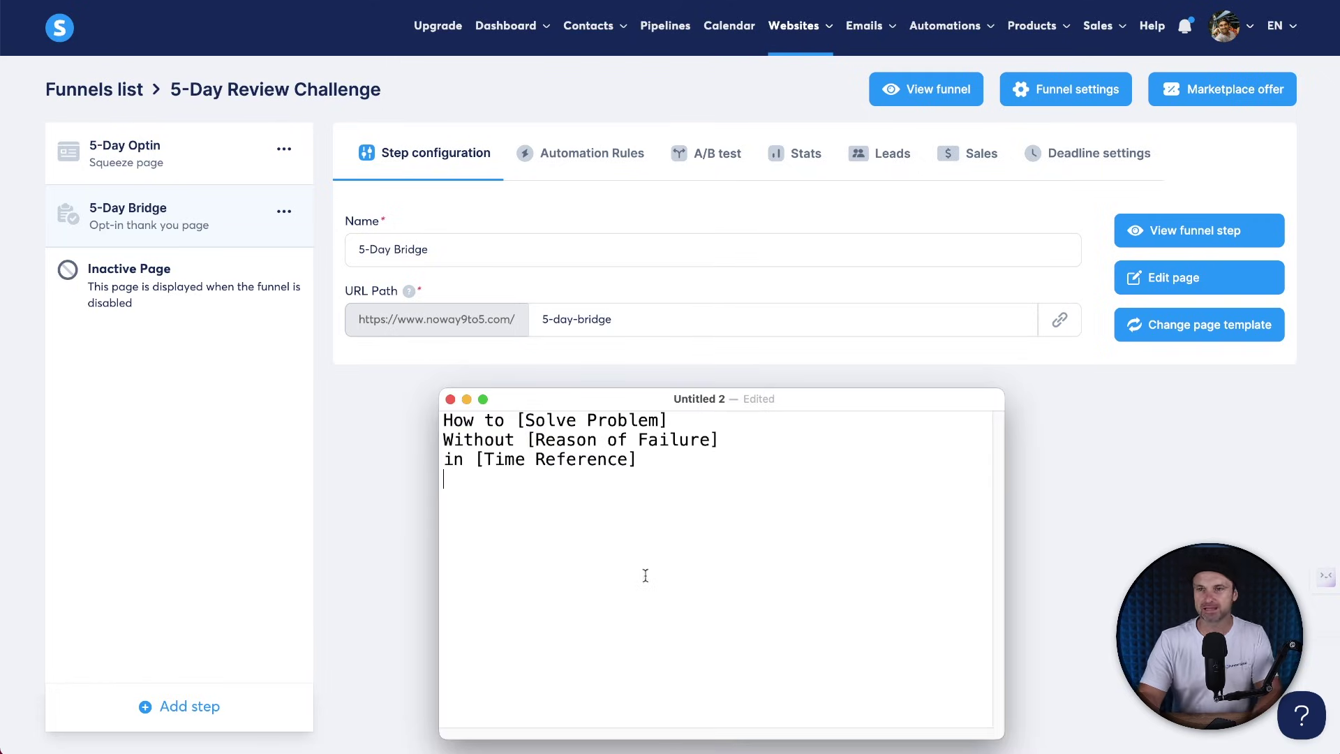
key("Return")
key("Return")
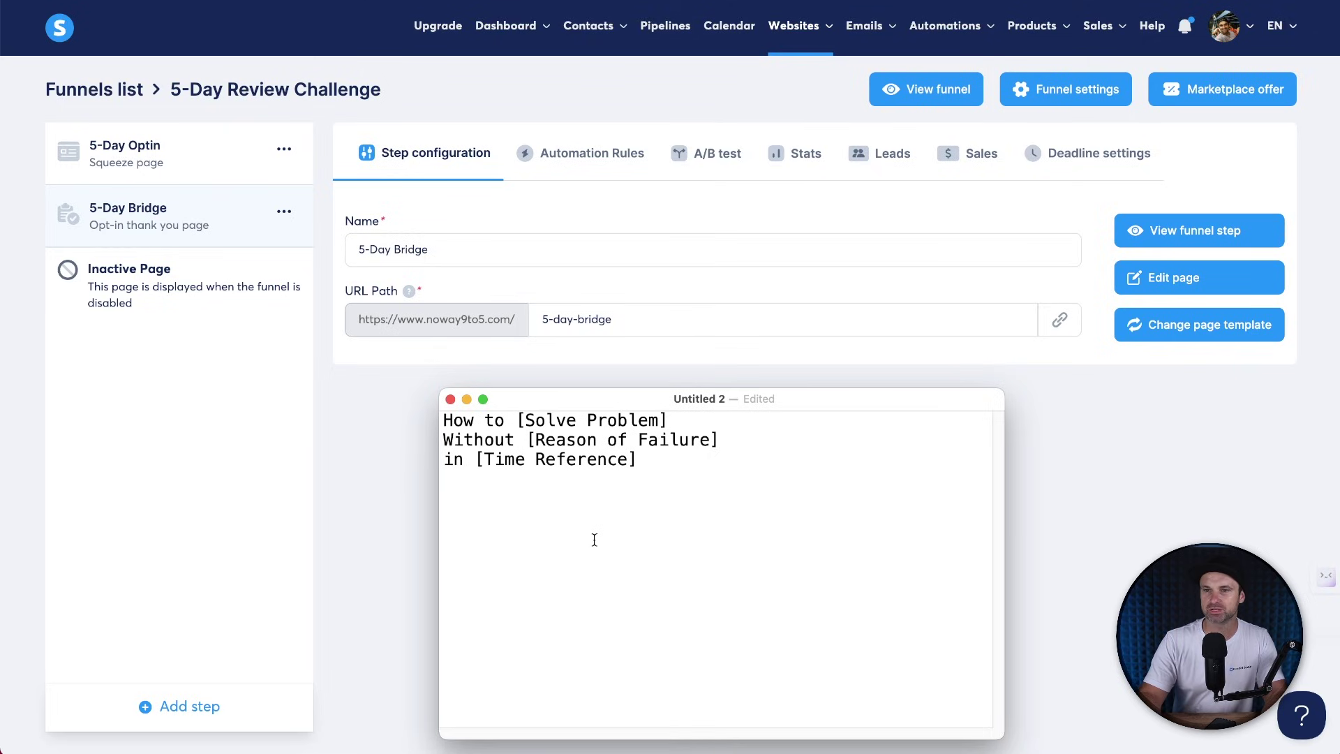
key("super+v")
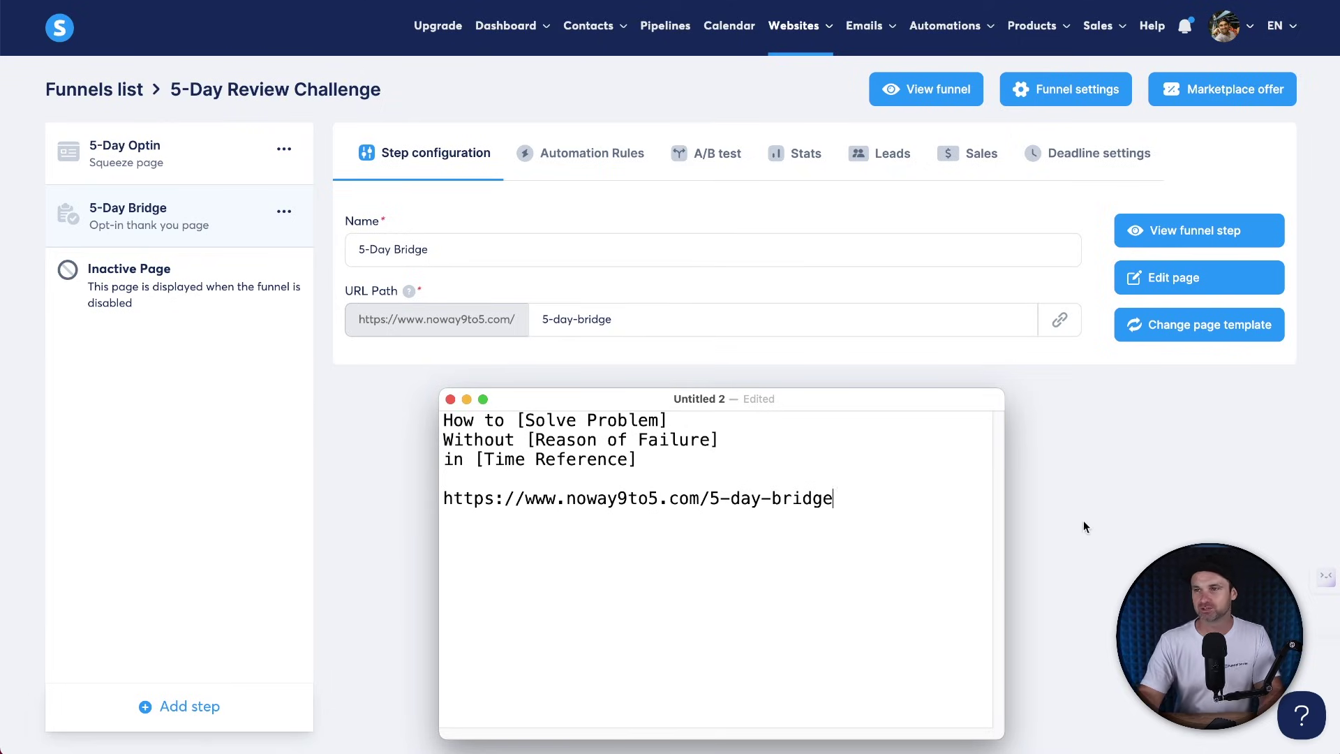
left_click(1082, 538)
Start a new email campaign and name it '5-Day Challenge'.
mouse_move(863, 19)
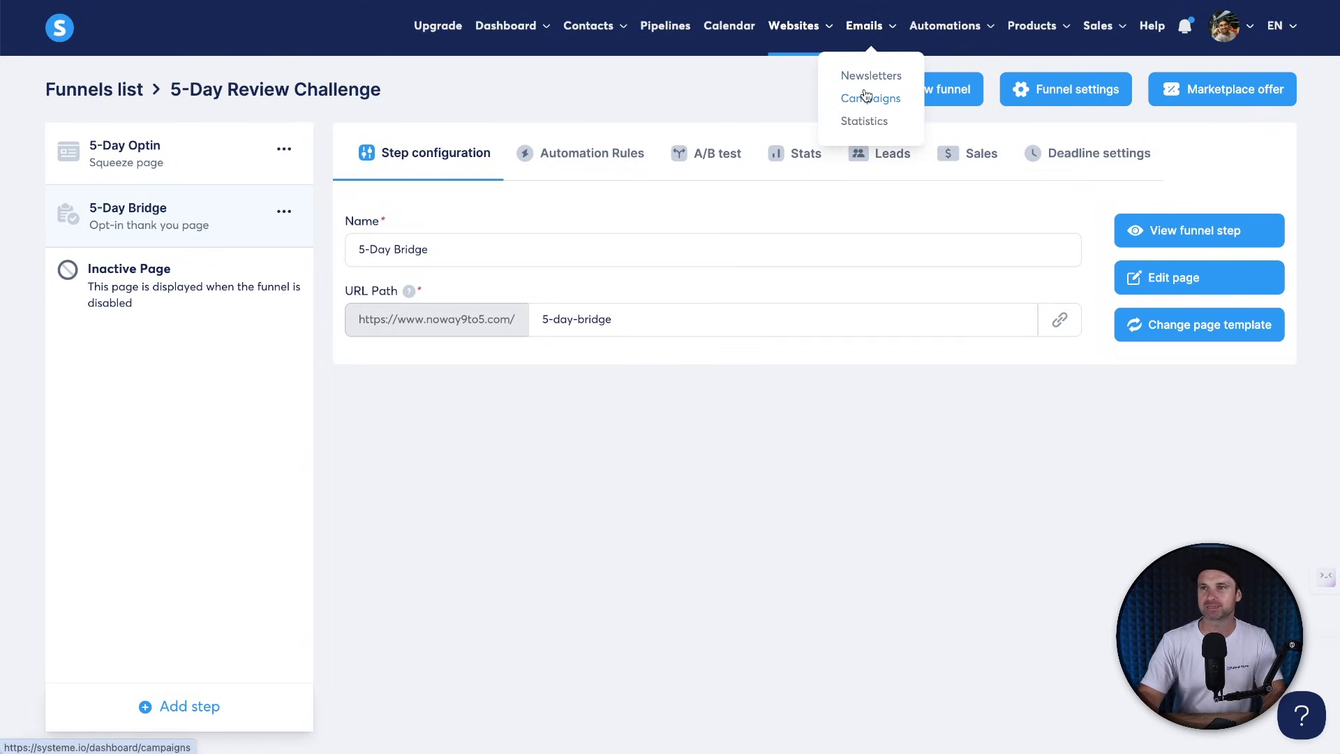
left_click(864, 95)
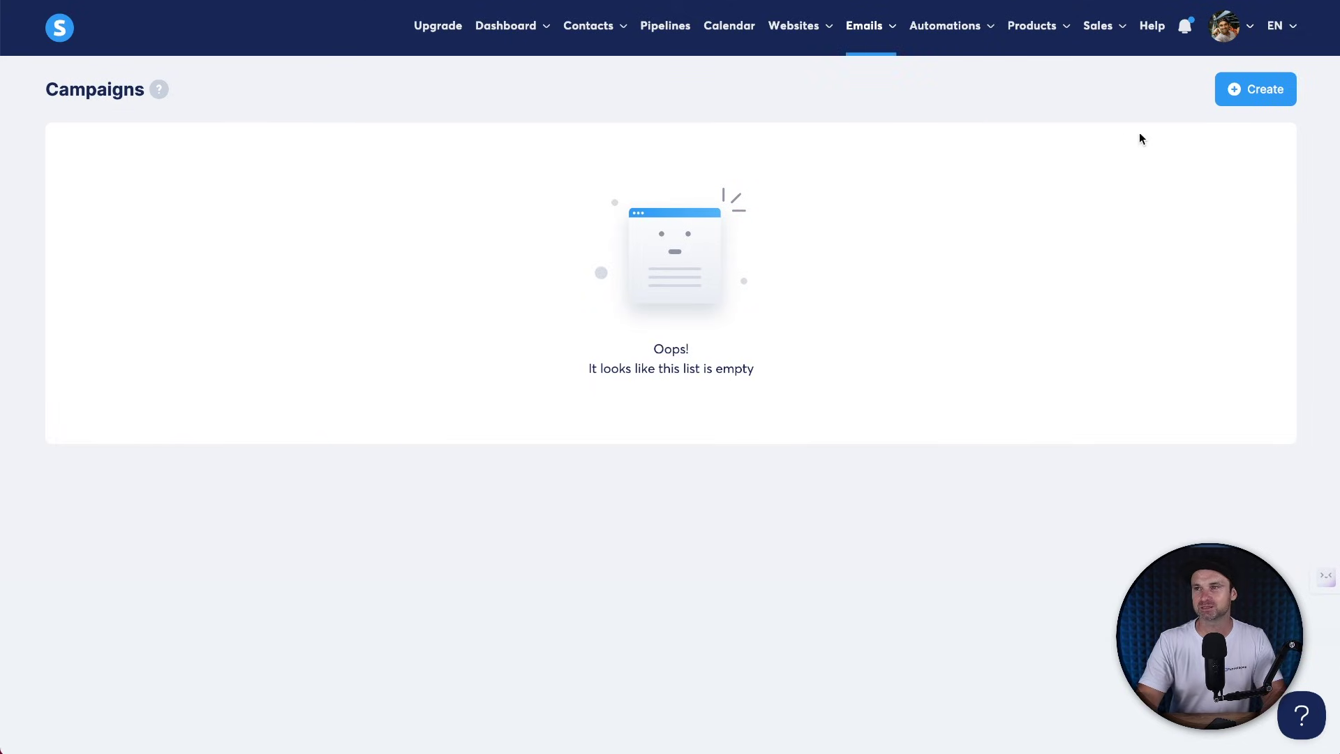
left_click(1228, 96)
left_click(513, 275)
type("5-Day CHalleng")
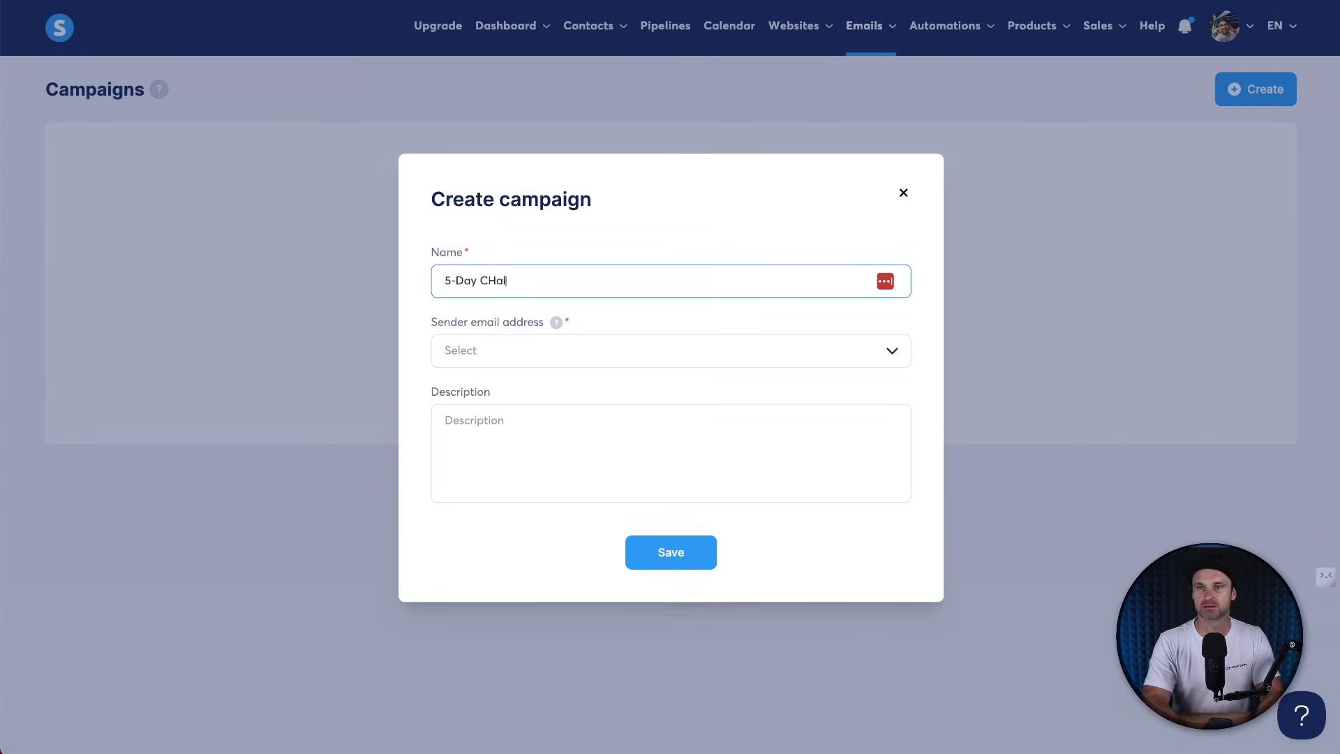
key("BackSpace")
key("BackSpace")
key("BackSpace")
key("BackSpace")
key("BackSpace")
key("BackSpace")
key("BackSpace")
key("BackSpace")
type("Challenge")
Choose the noway9to5 sender address, save the campaign, and open it.
left_click(460, 350)
left_click(472, 385)
left_click(649, 564)
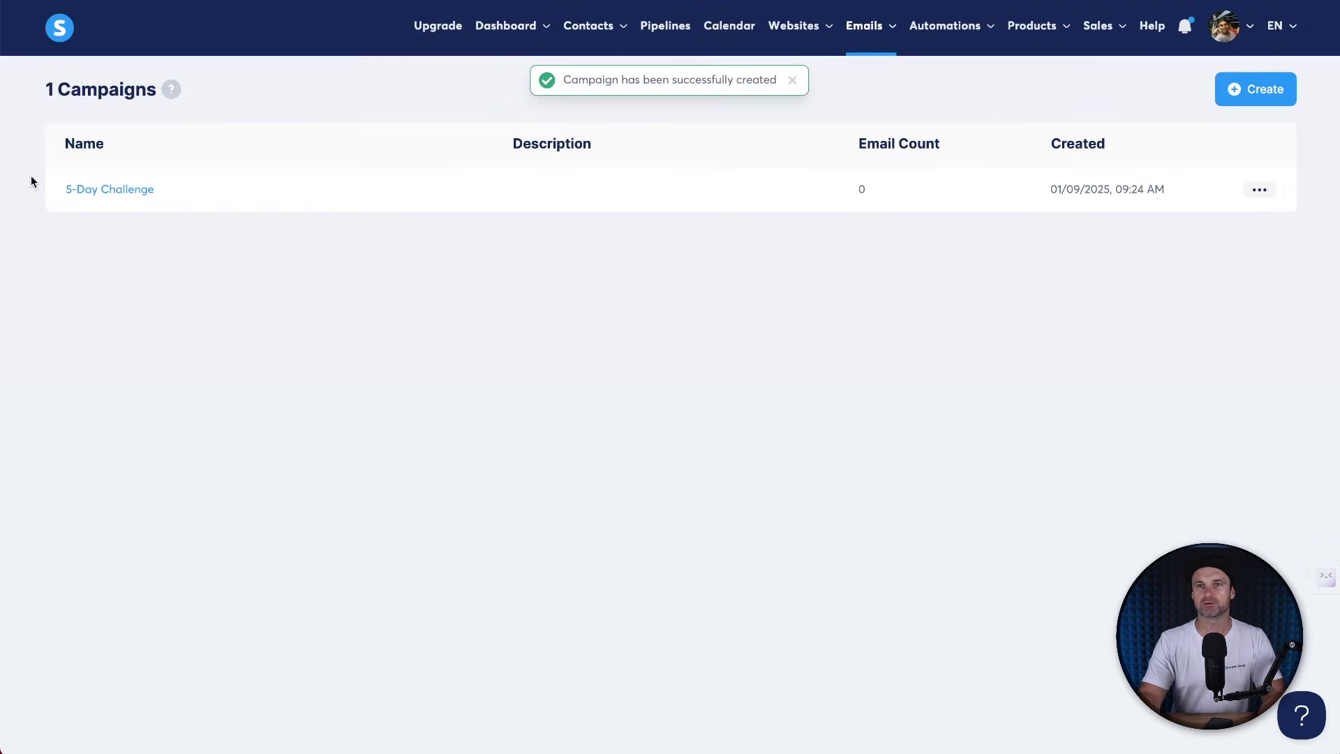
left_click(106, 191)
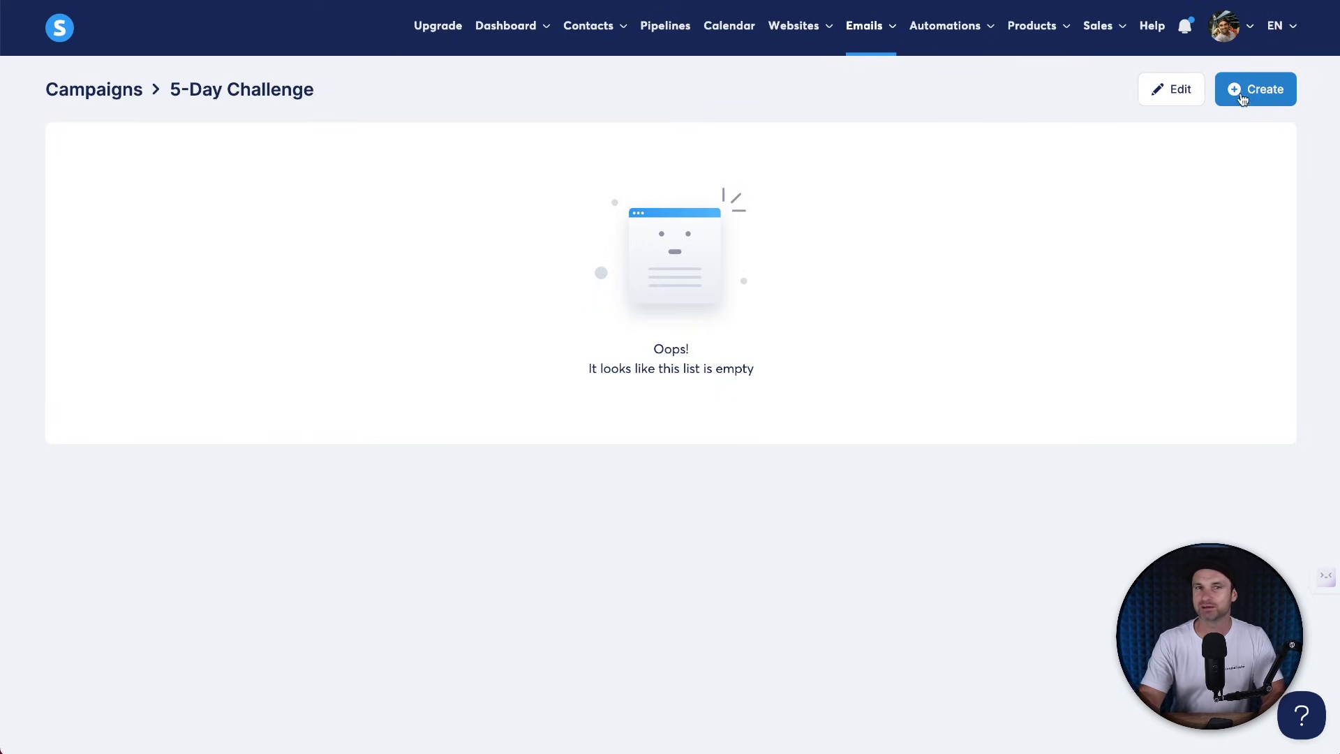
Add an email titled 'All it takes is 5-days to transform your business' using the online-business visual template.
left_click(1246, 94)
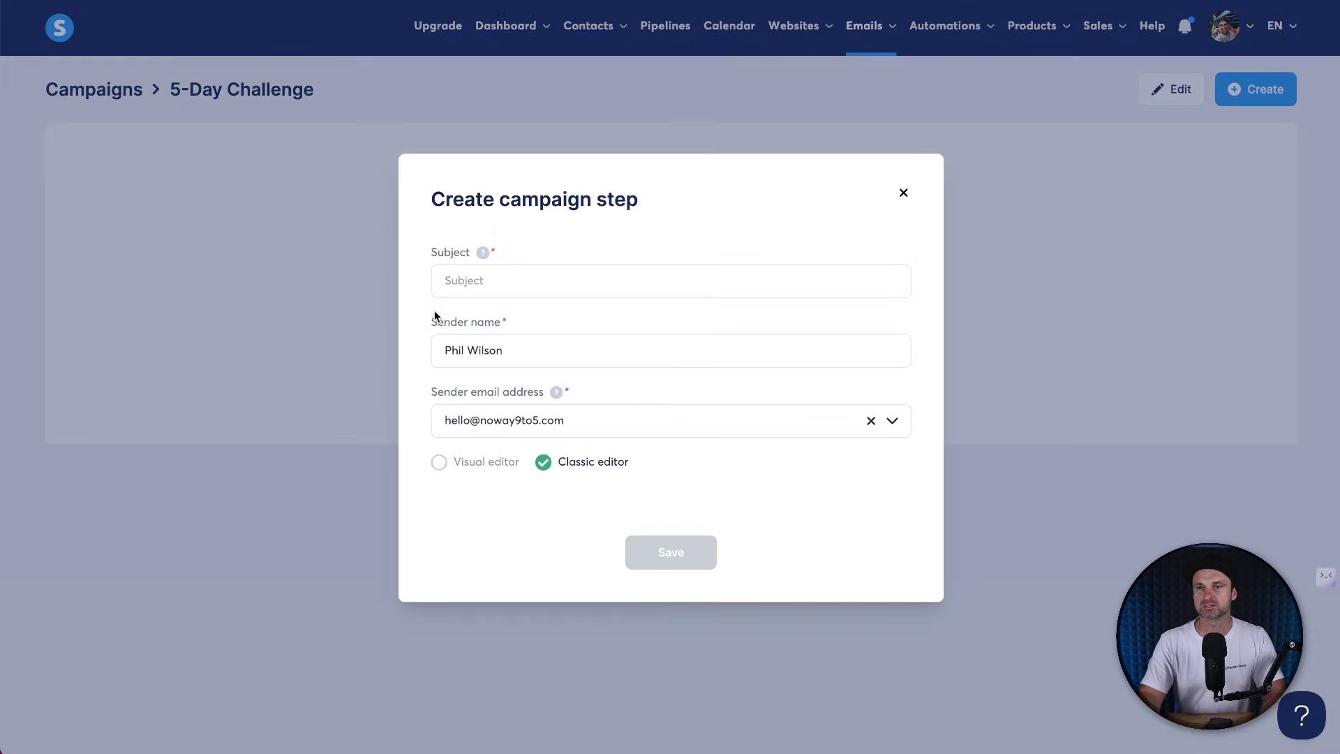
left_click(464, 286)
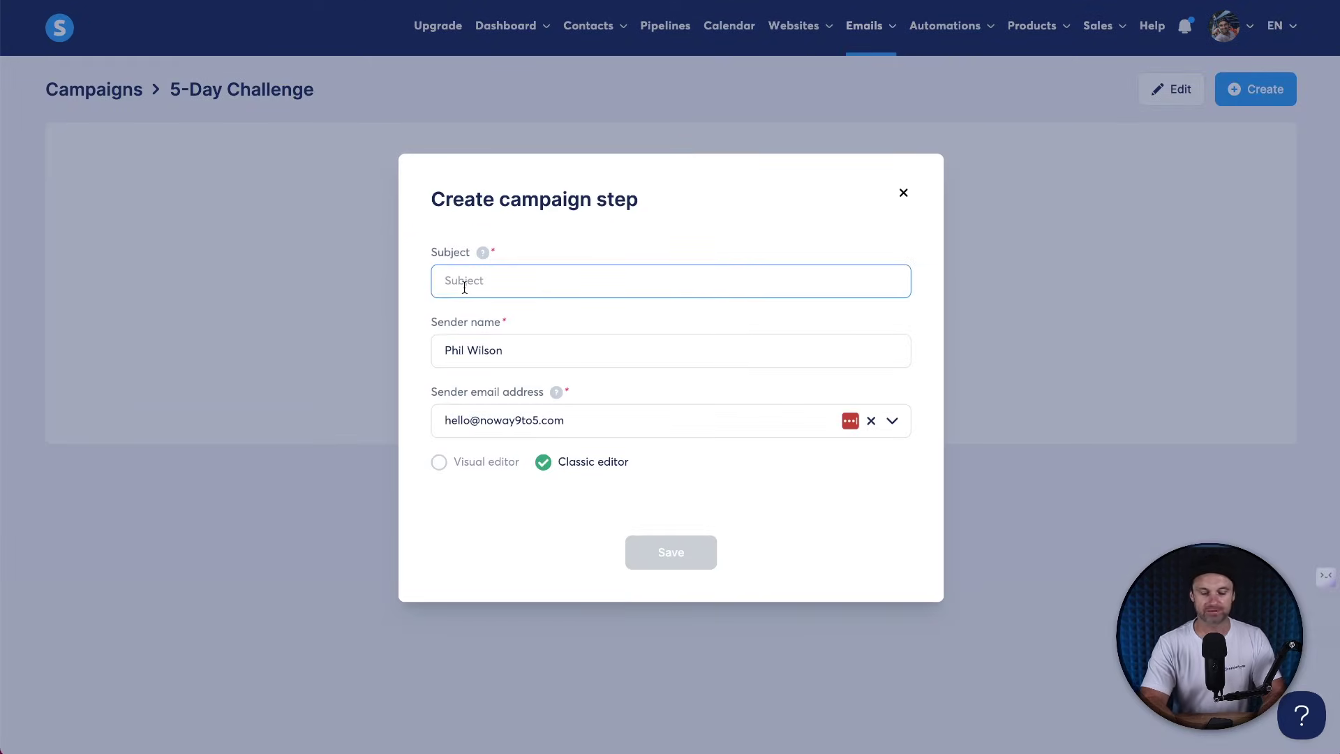
type("A")
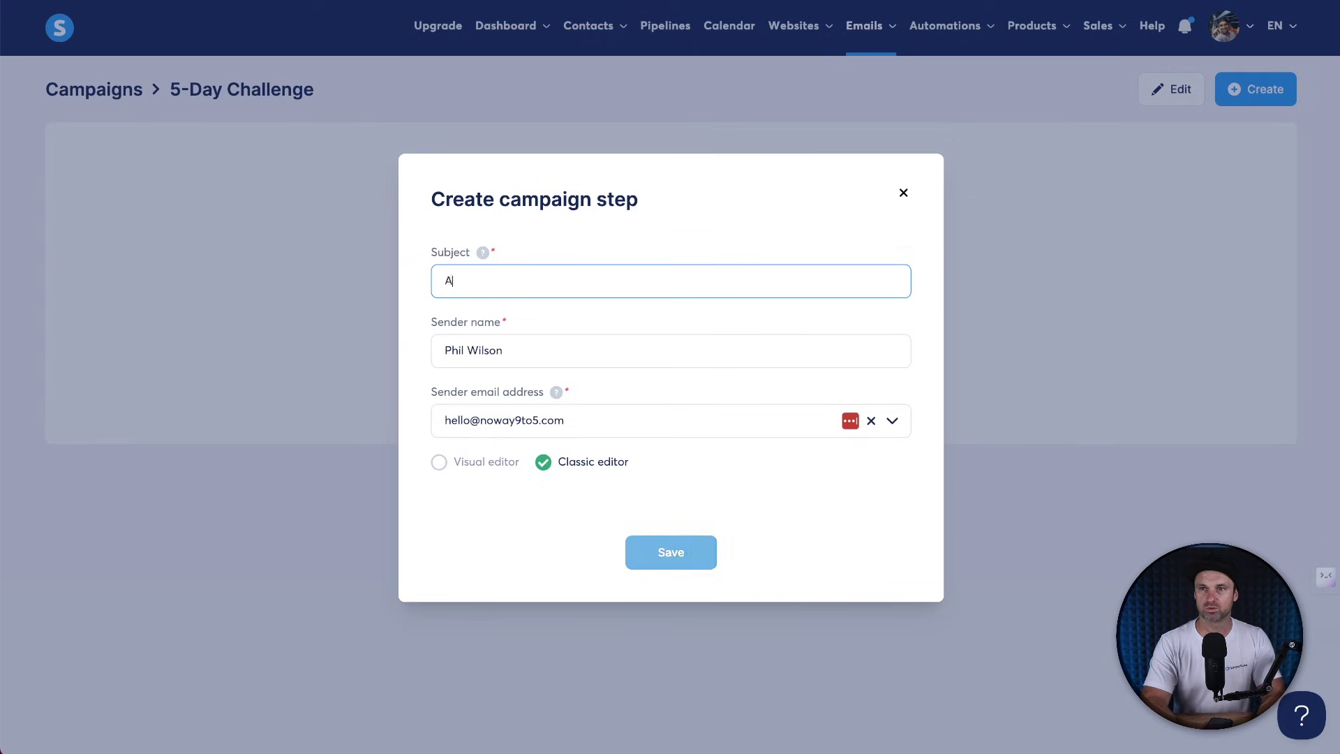
type("ll if takes is 5-days to transf")
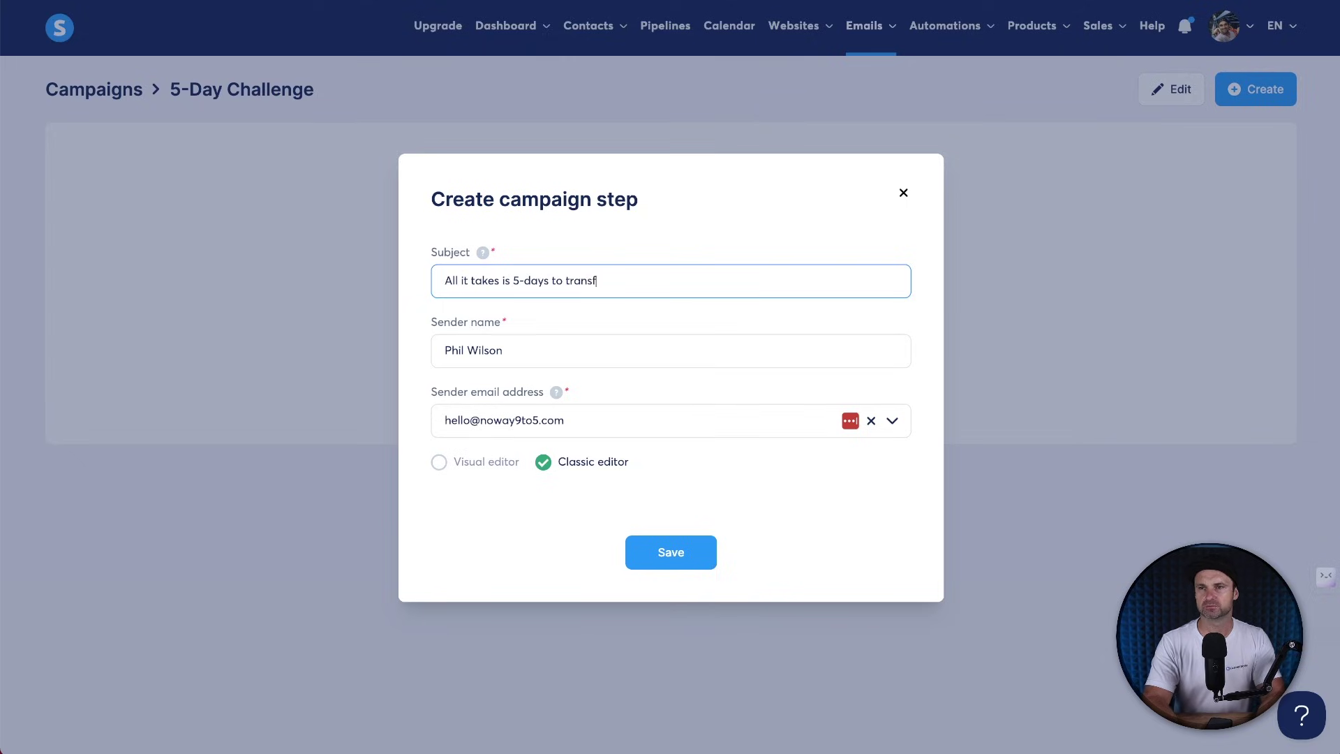
type("ur business")
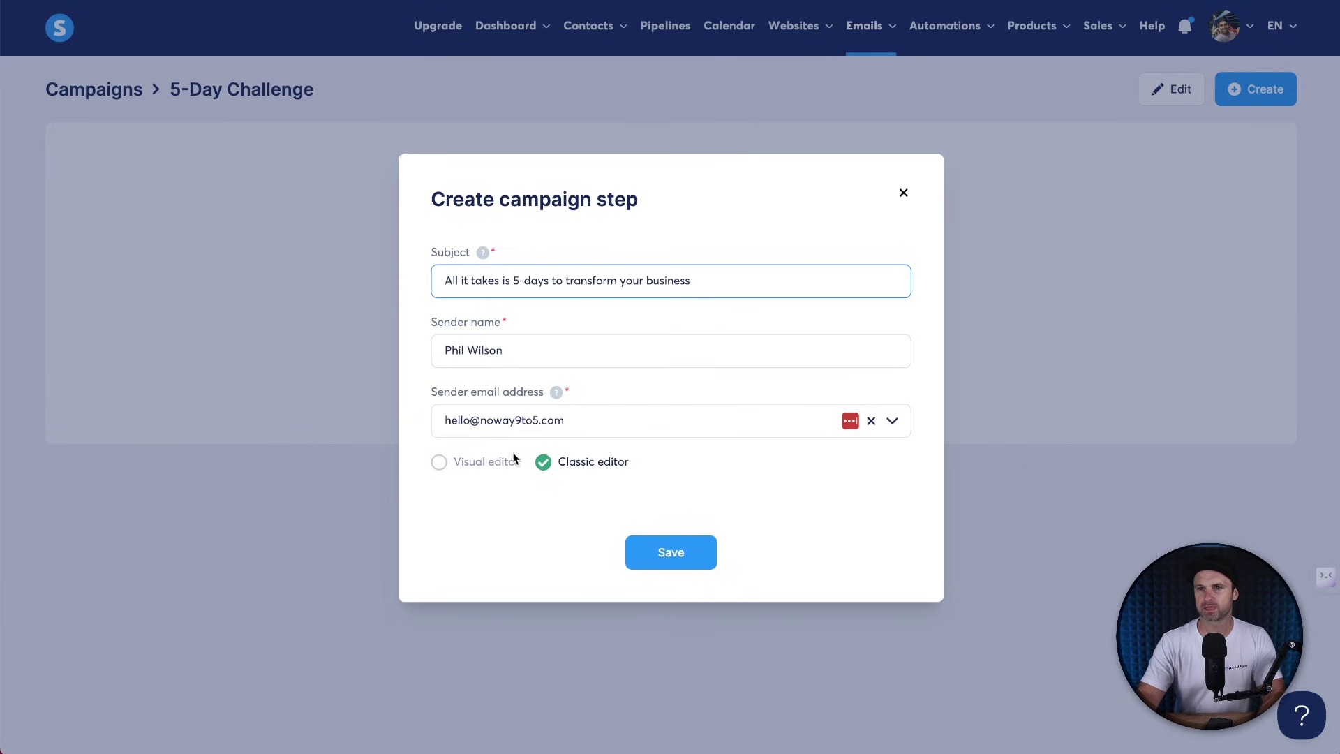
left_click(486, 461)
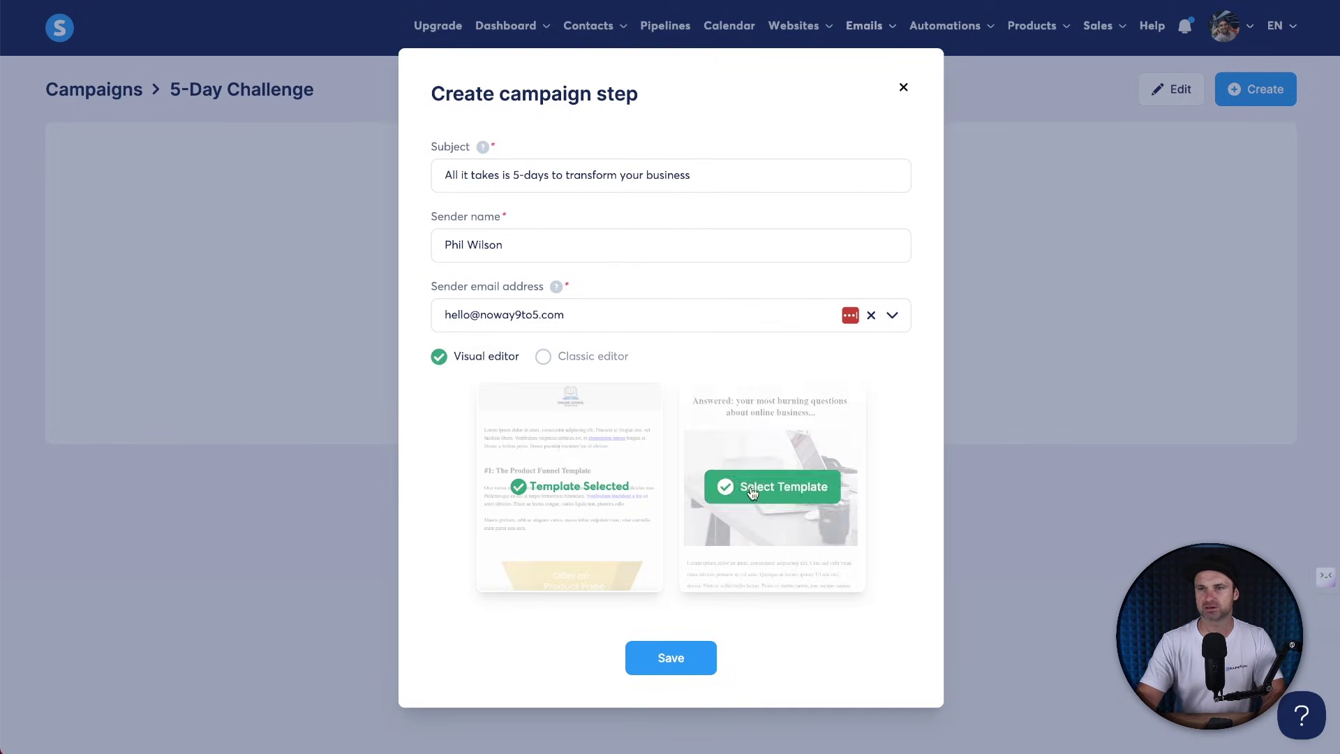
left_click(752, 492)
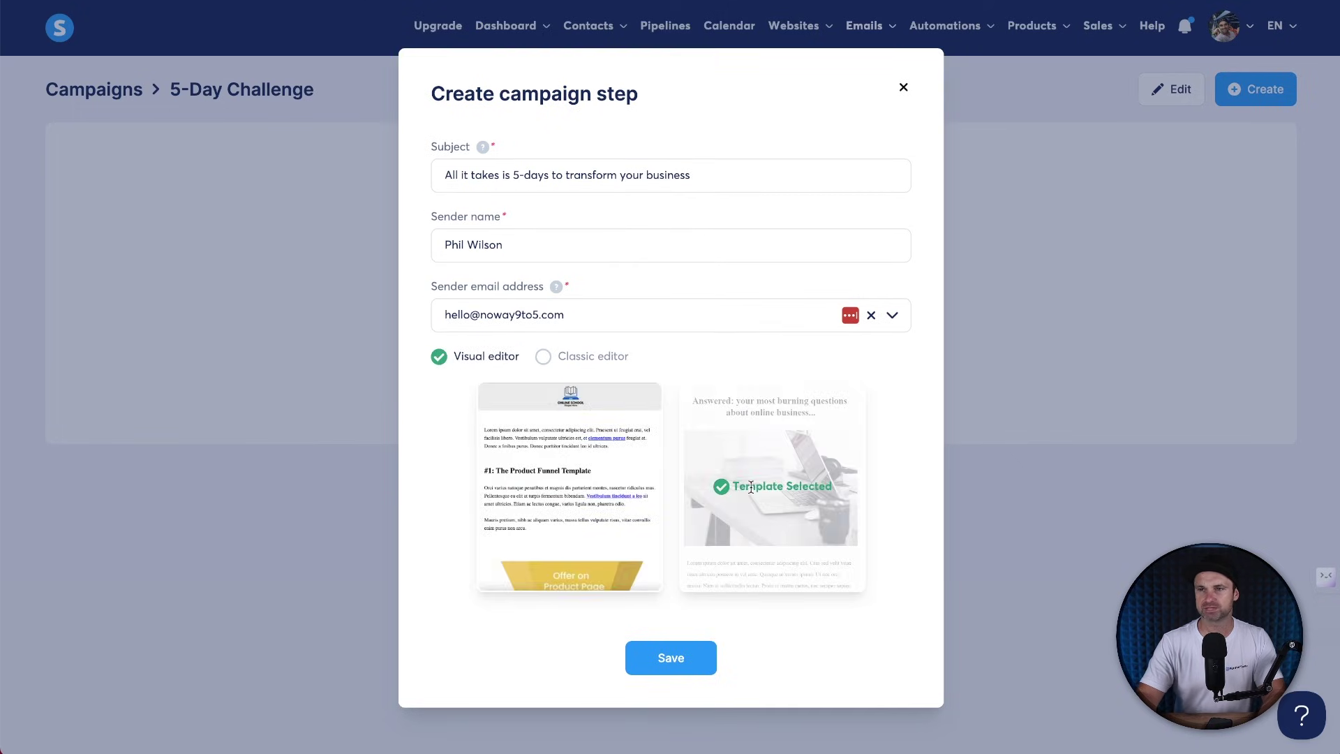
left_click(676, 659)
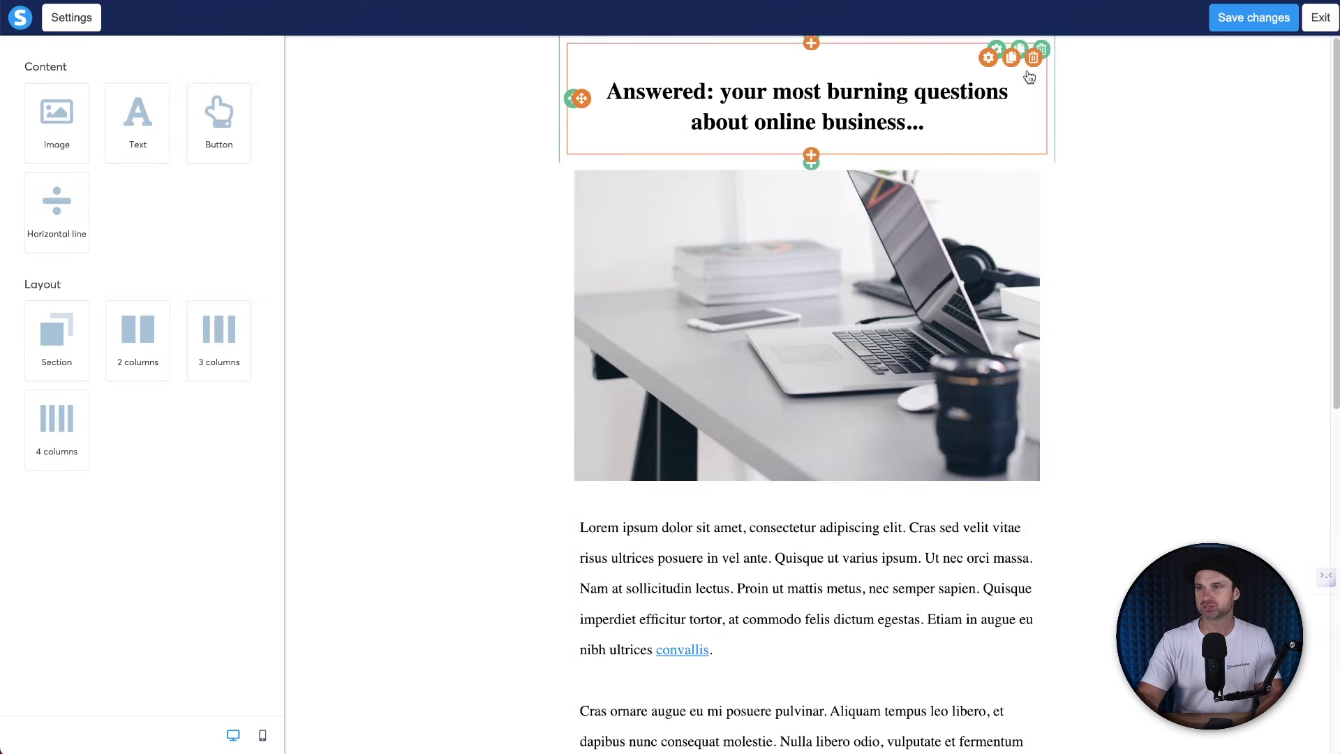
Delete the template's heading, laptop image and sample text block.
left_click(1041, 50)
key("Return")
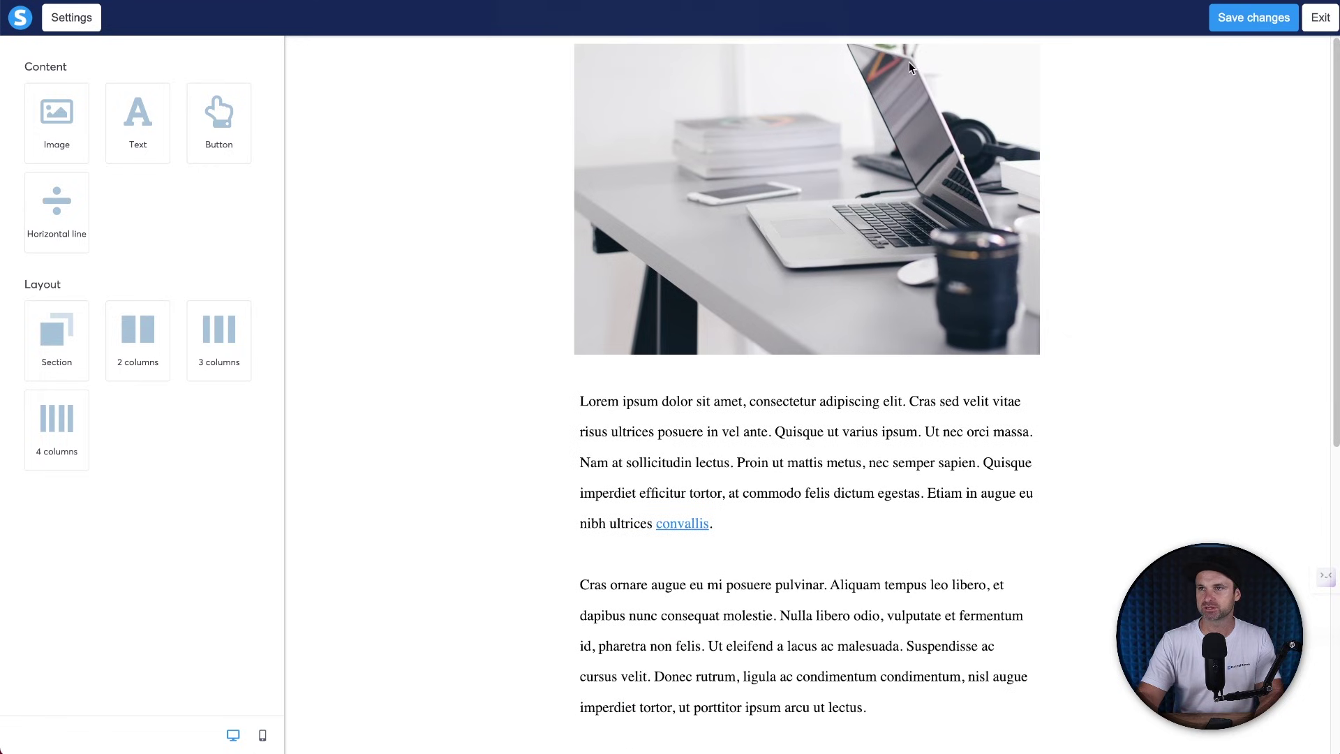
left_click(1041, 52)
key("Return")
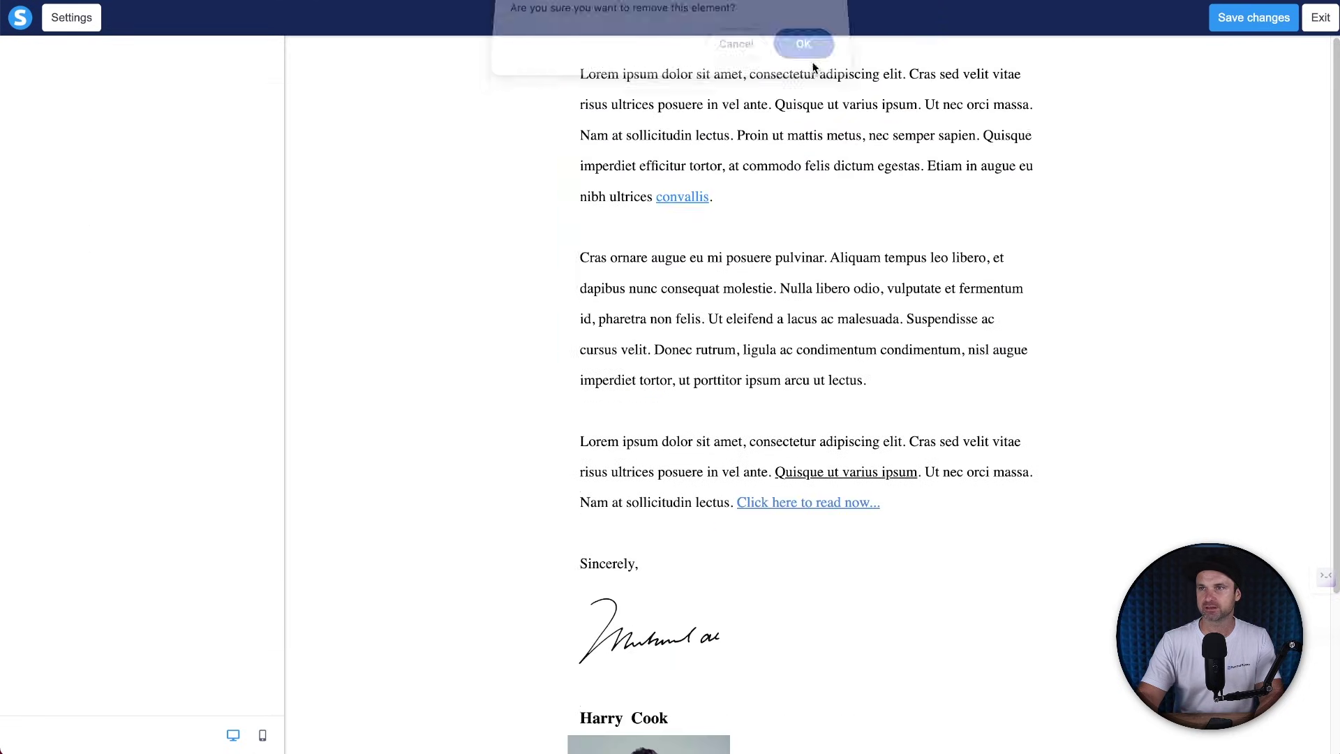
left_click(1033, 57)
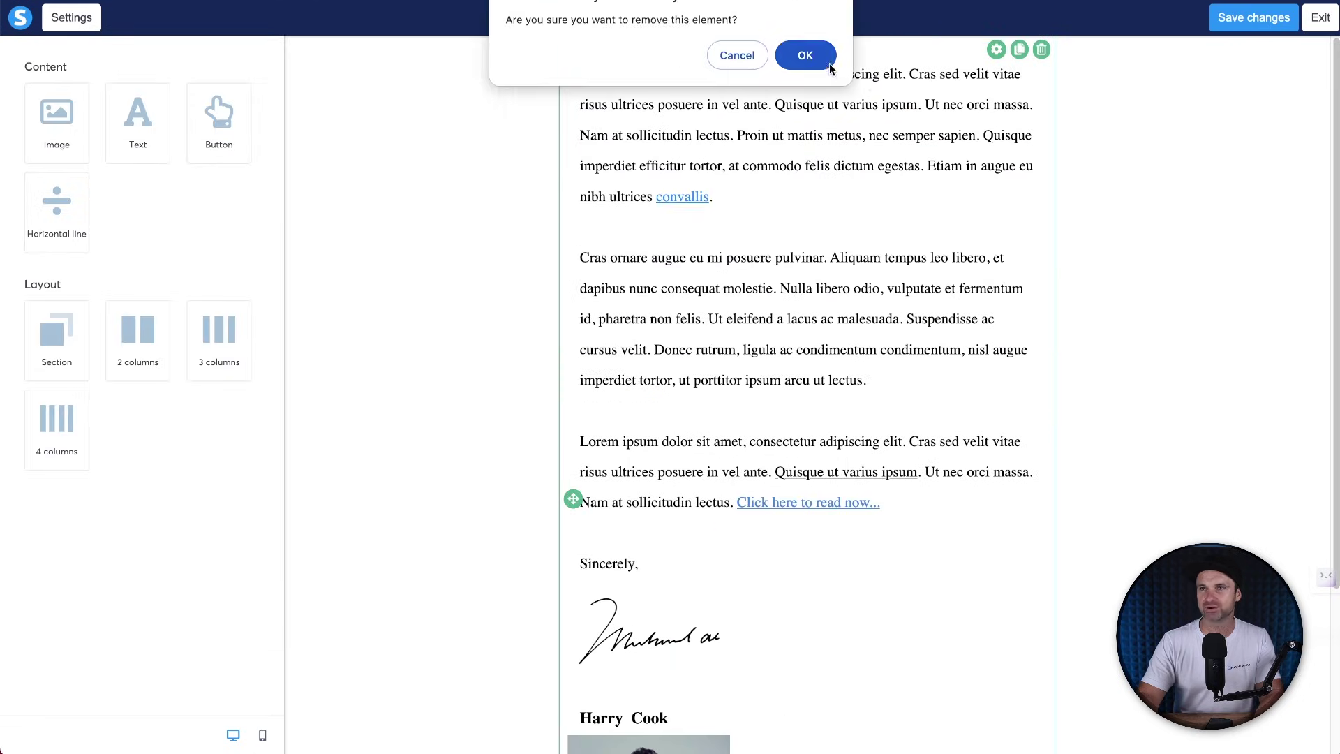
key("Return")
Add a new text block at the top, set to 16px and left-aligned.
left_click_drag(128, 119, 767, 50)
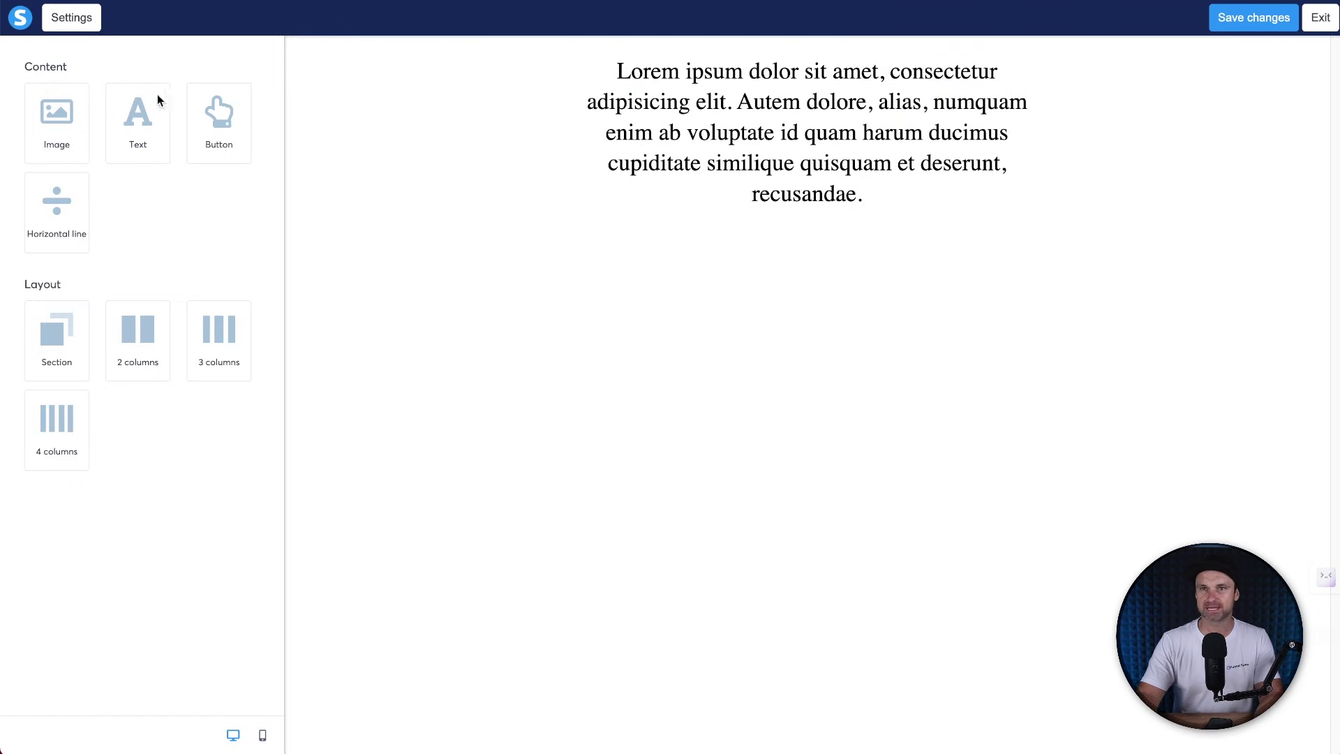
left_click(875, 95)
key("ctrl+a")
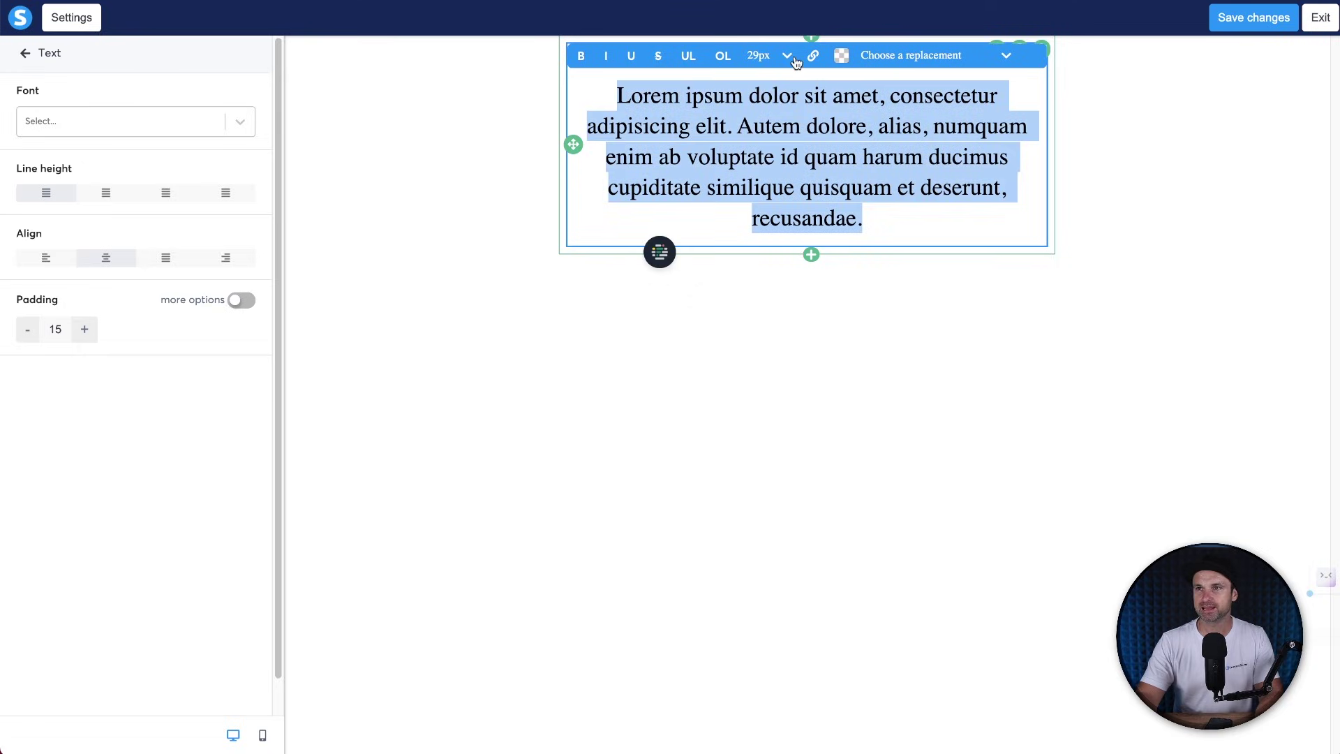
left_click(787, 56)
left_click(769, 285)
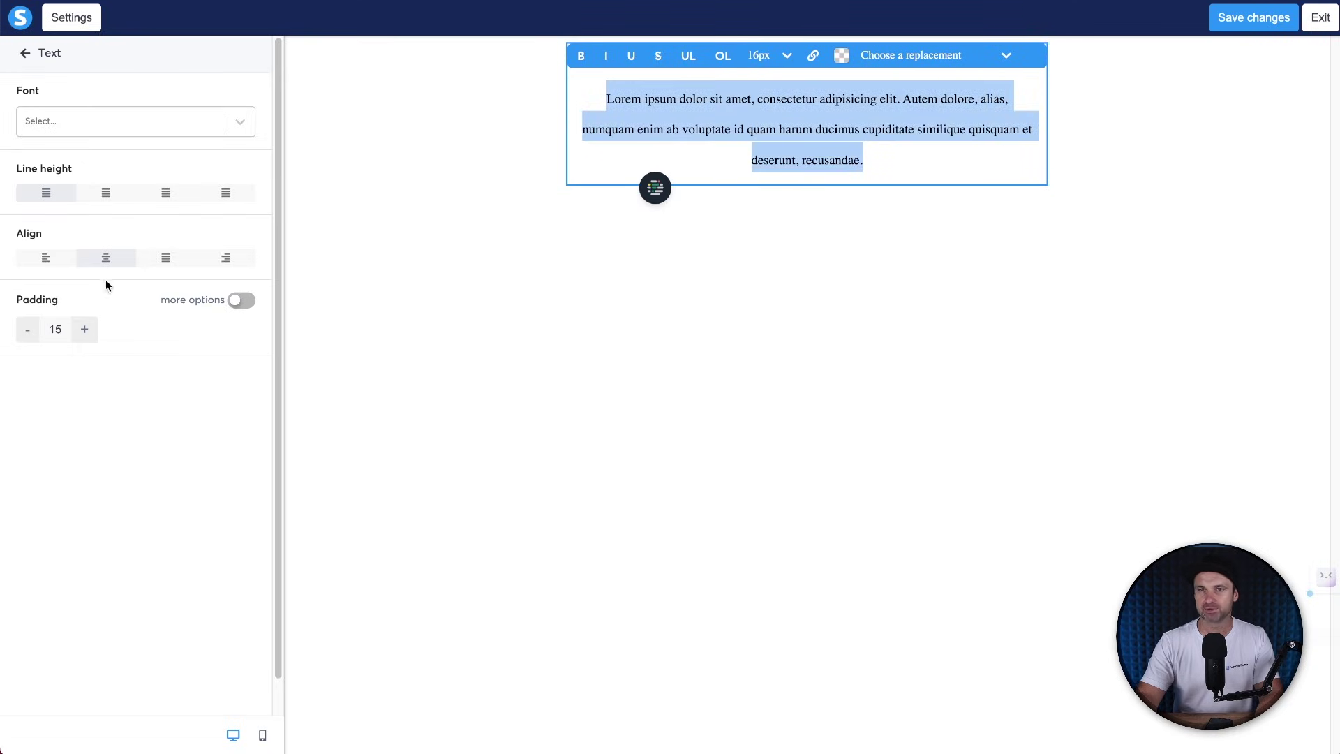
left_click(46, 266)
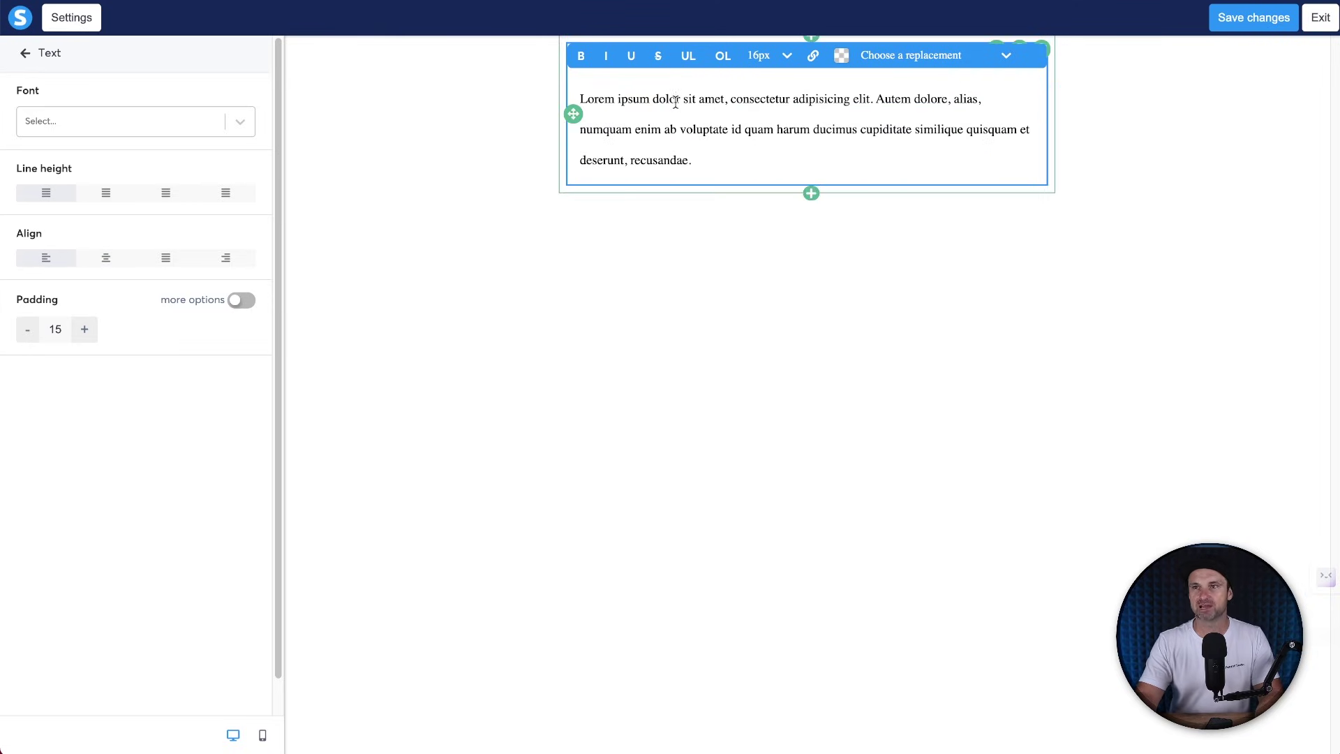
Write the 'Hey {first_name}' greeting and a draft line 'Have you seen the 5-day Challenge'.
type("Hey")
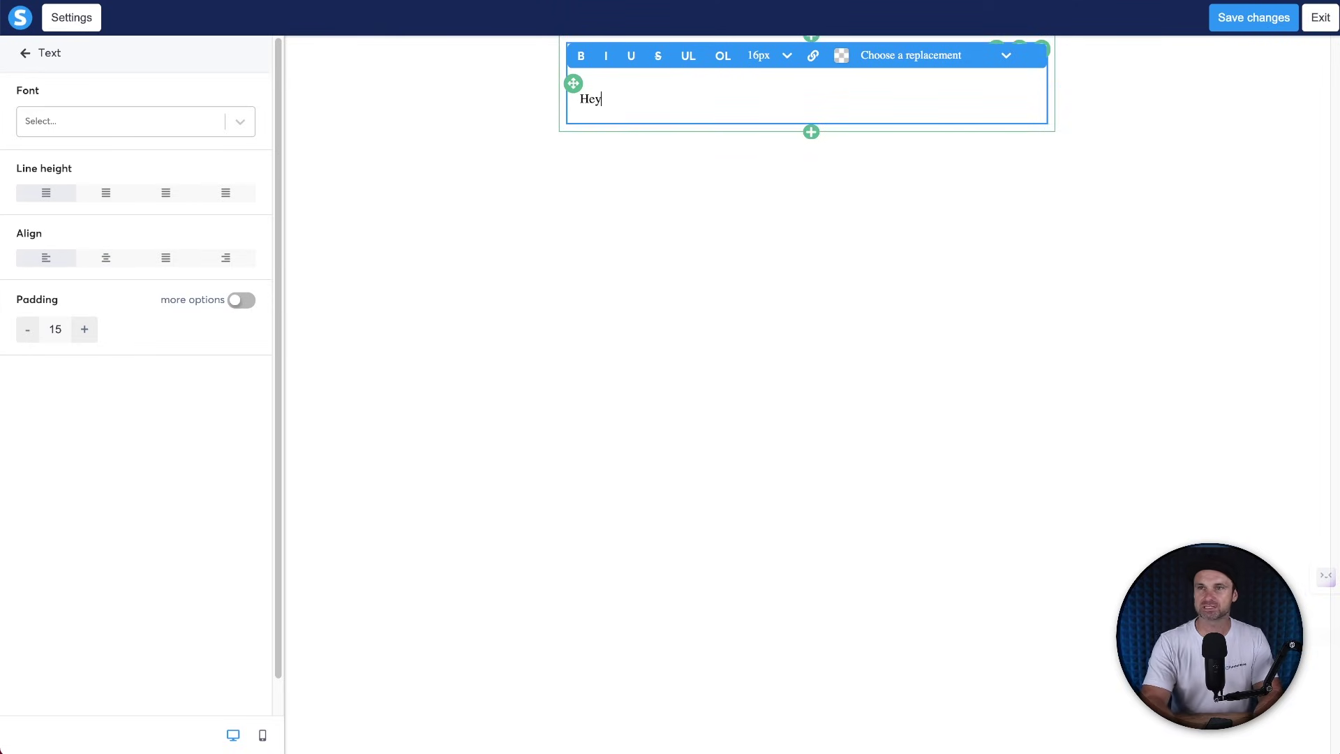
left_click(880, 61)
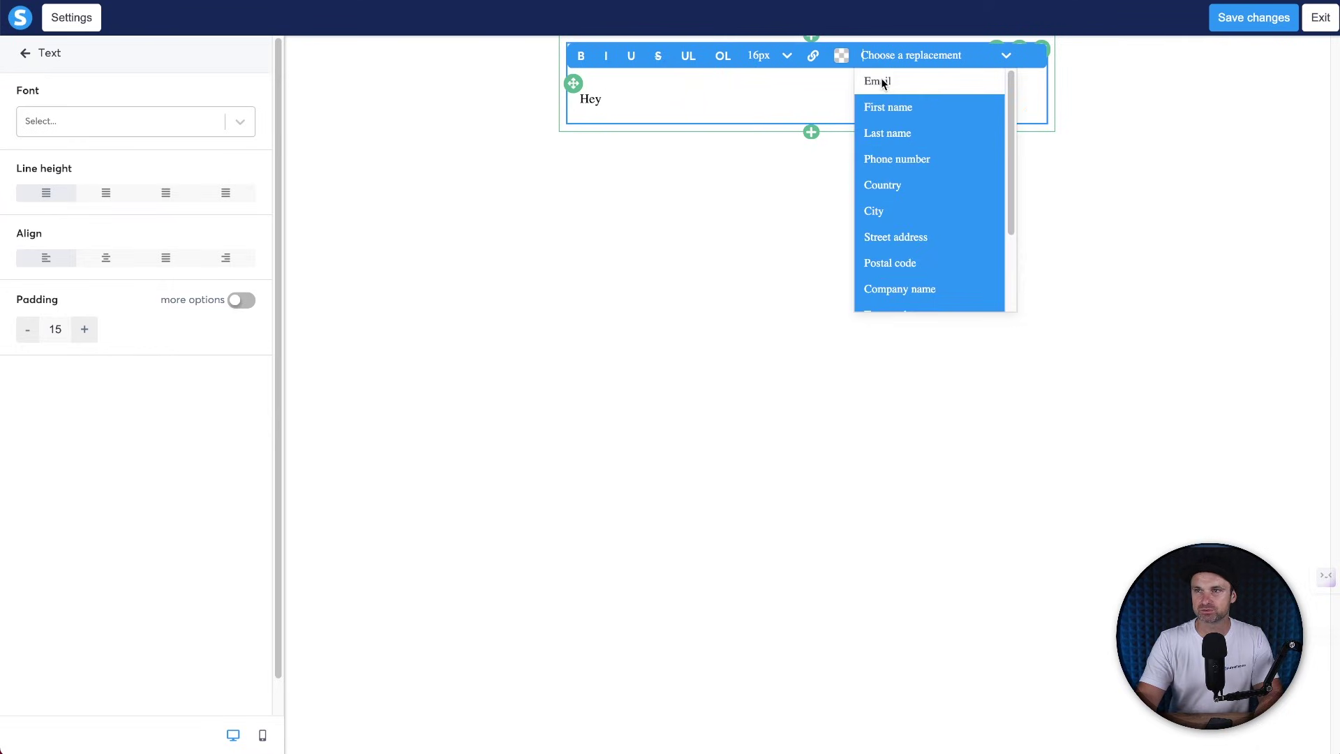
left_click(881, 106)
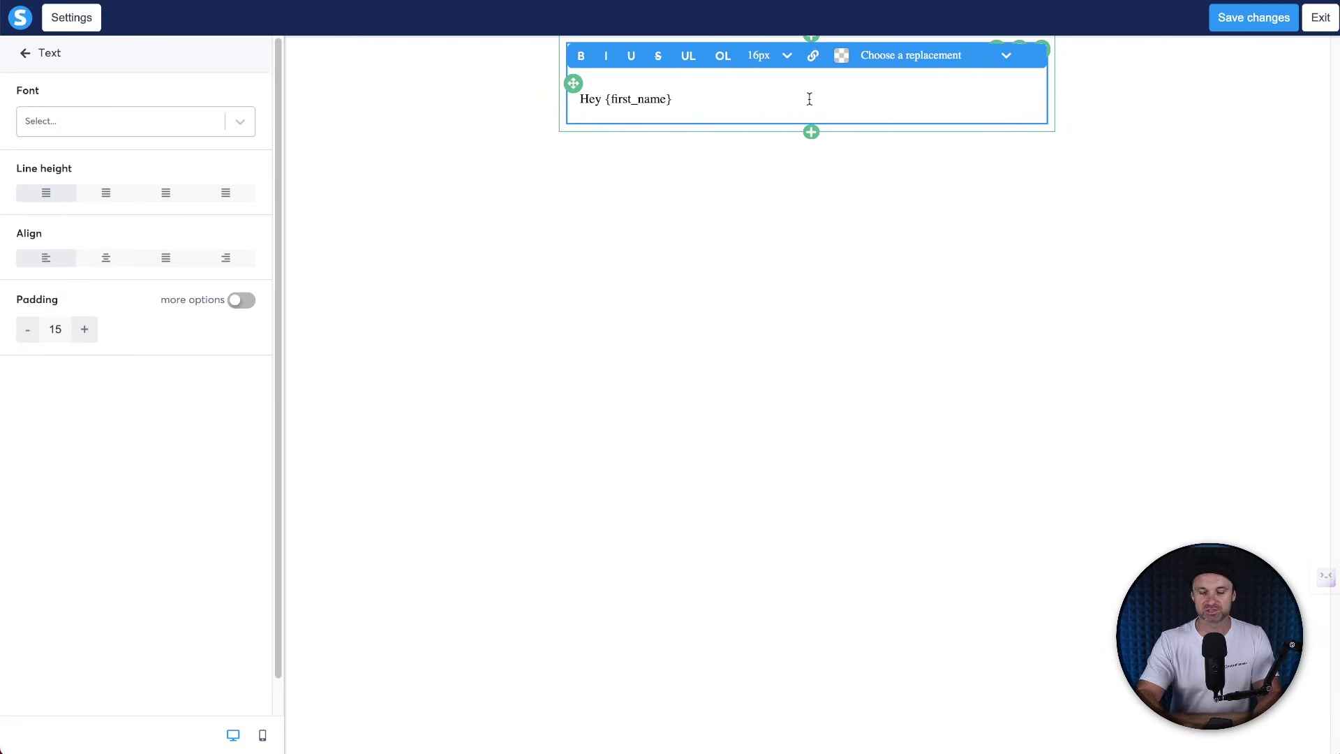
key("Return")
key("Return")
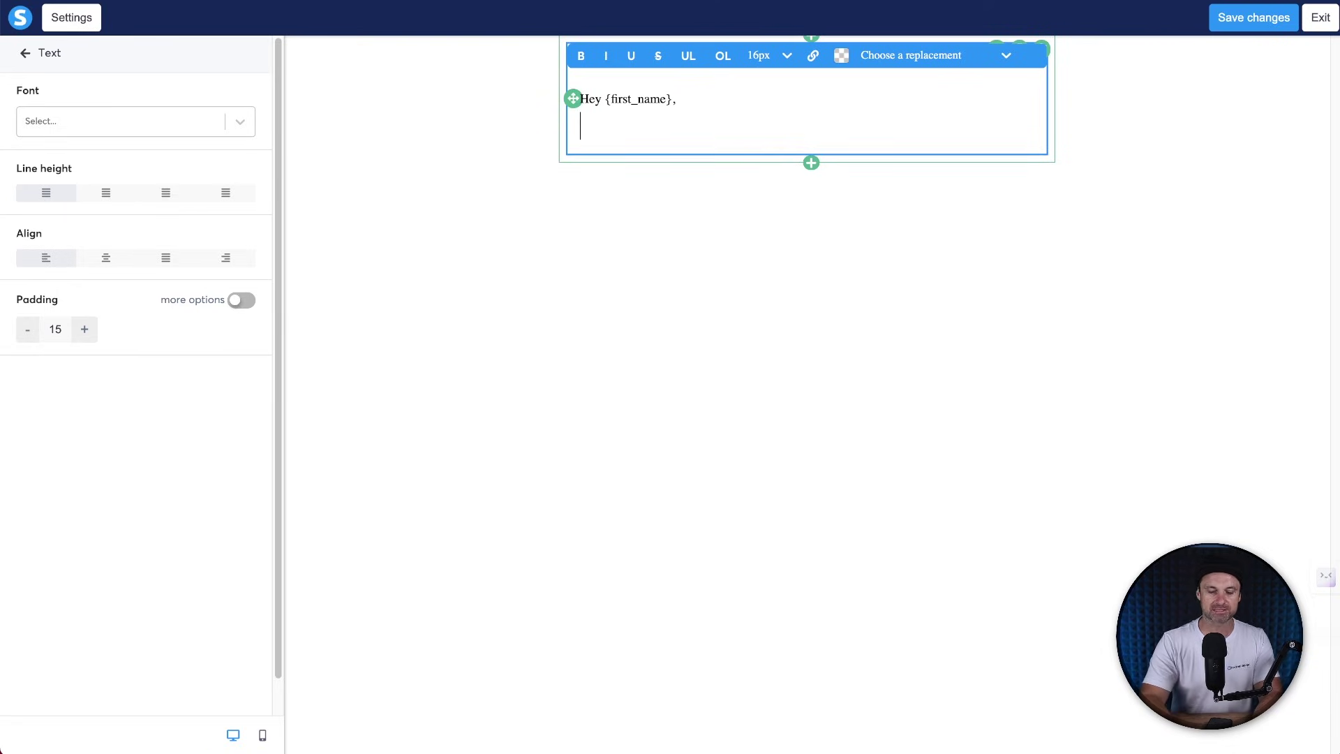
type("Have you c")
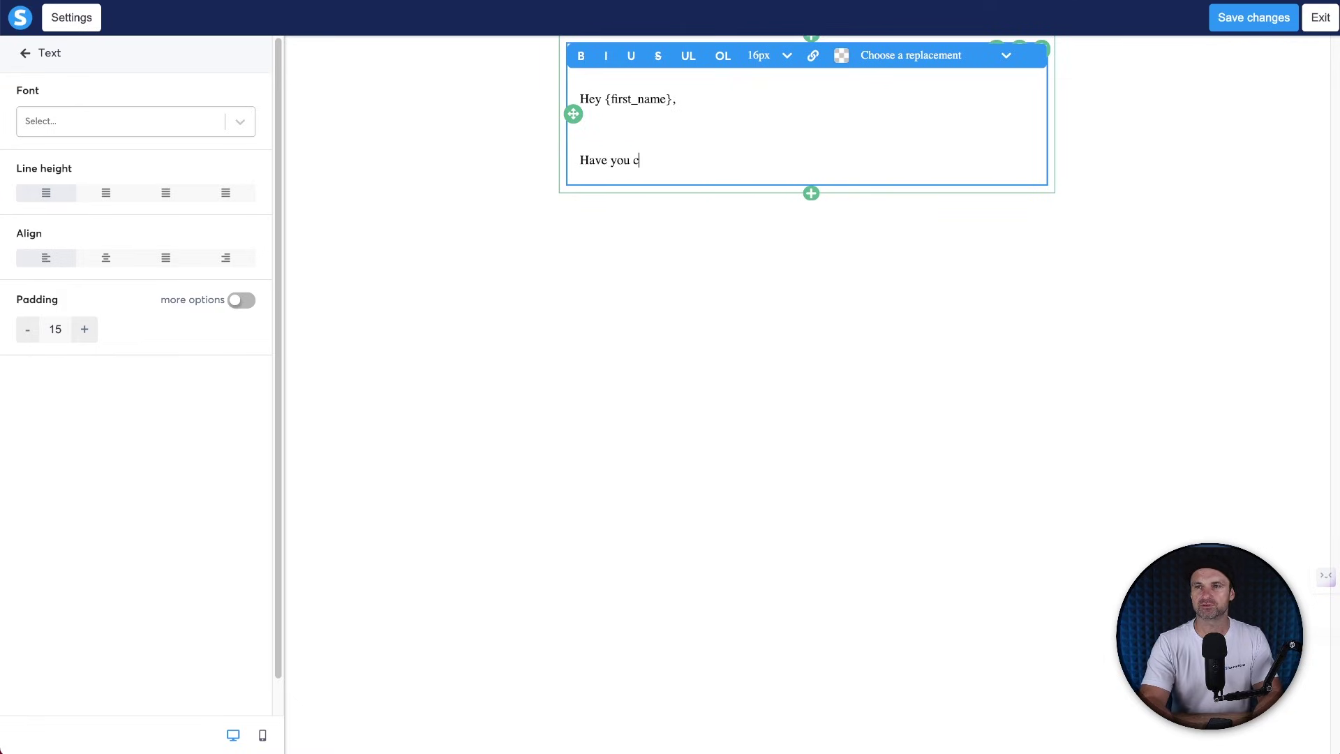
key("BackSpace")
type("seen the 5-day ")
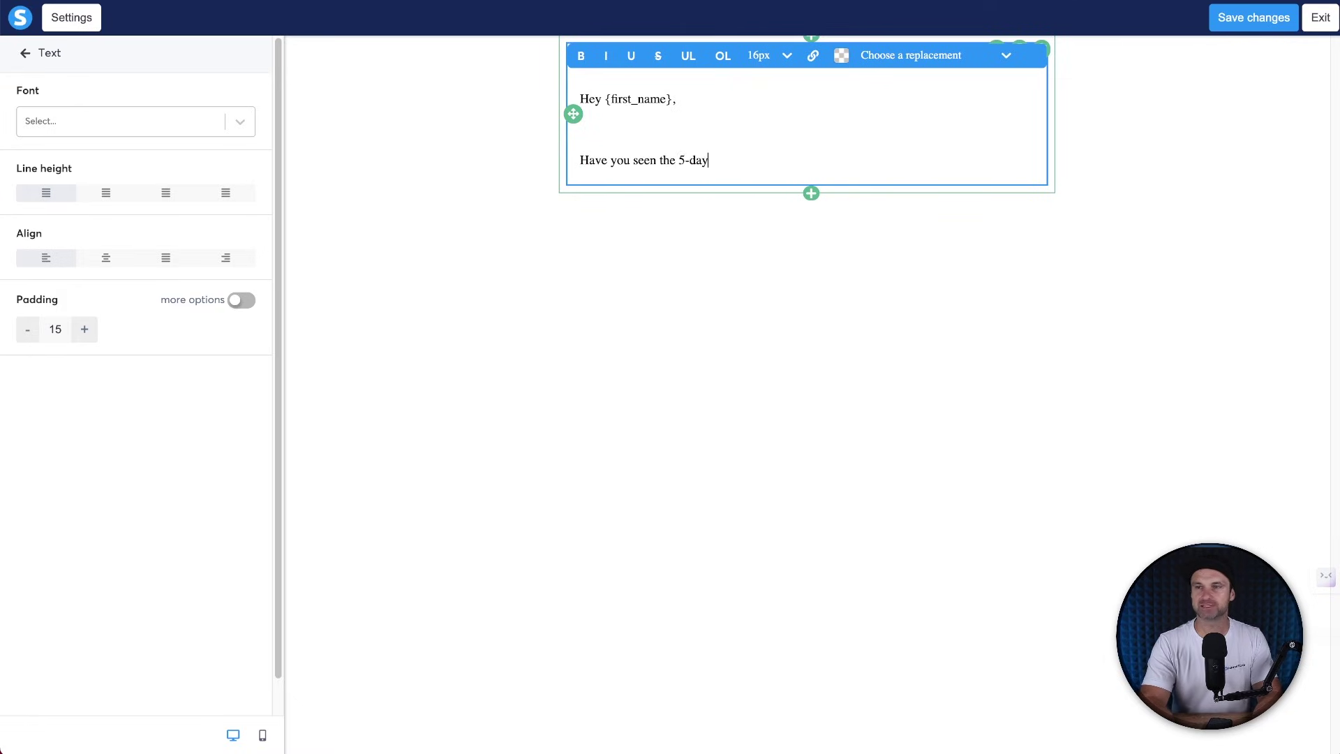
type("Challenge Yet?")
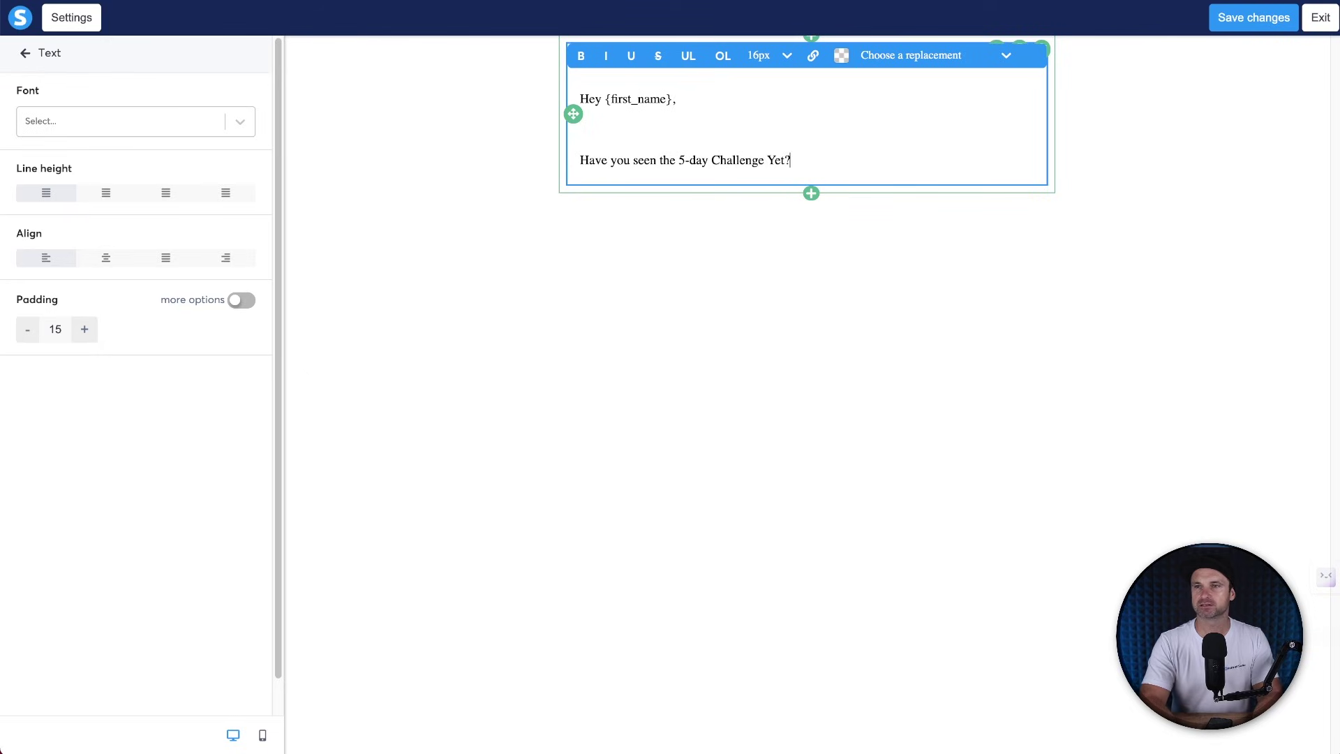
left_click(580, 127)
key("Return")
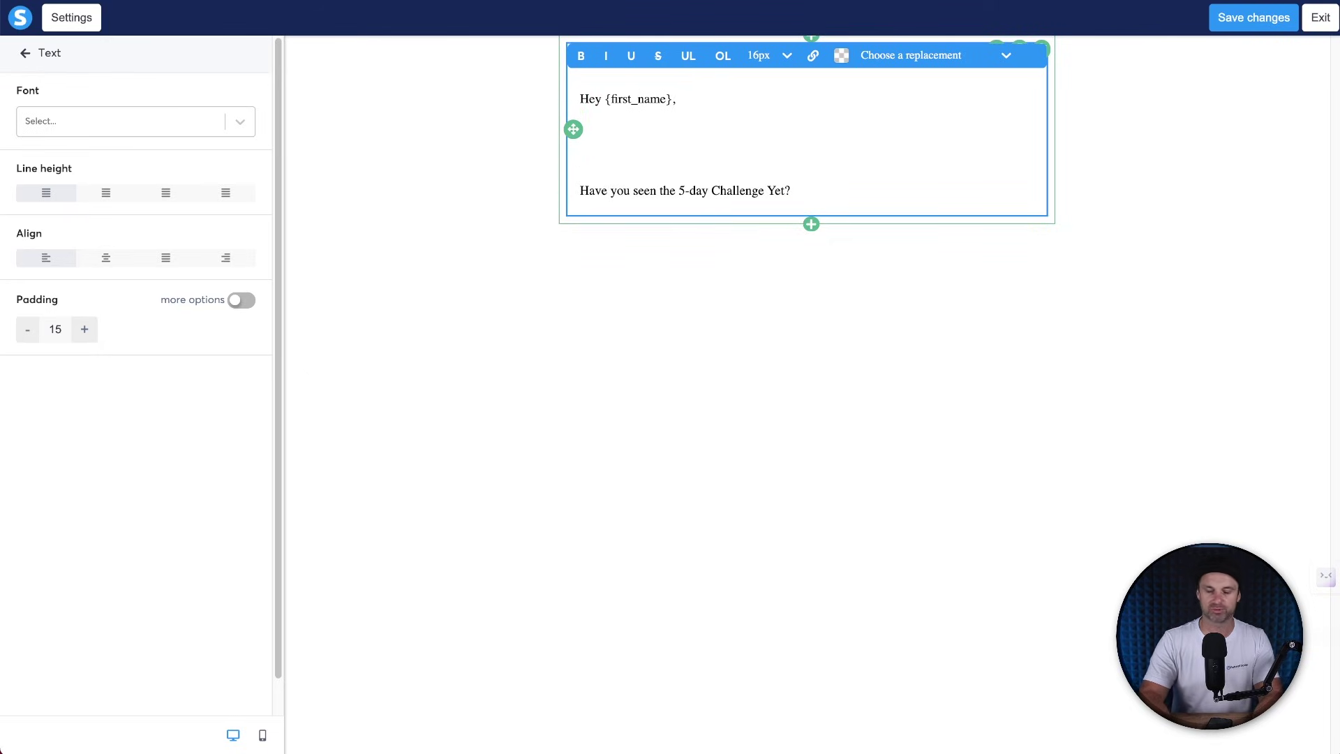
Add the 'It's crazy out there' paragraph and 'But don't worry, I have something that's a game changer.'.
type("It's crazy at")
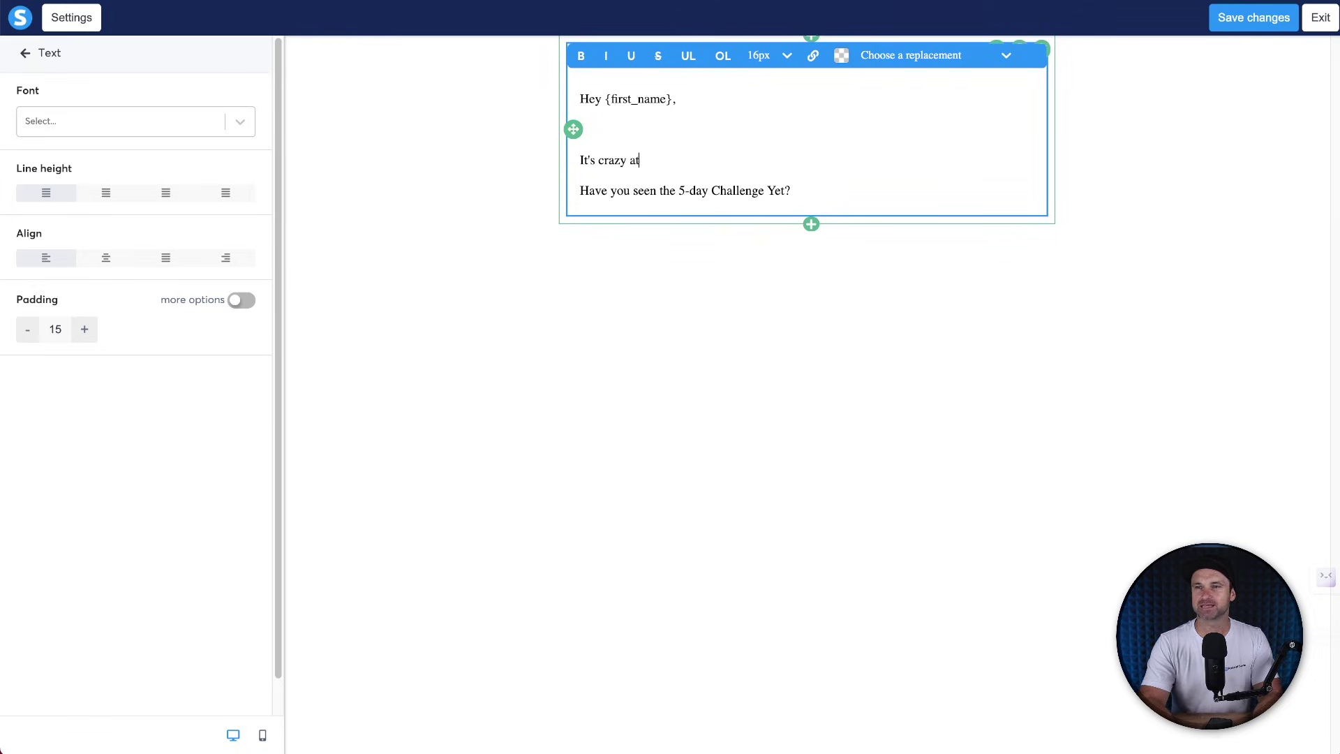
key("BackSpace")
key("BackSpace")
type("out there at the mo")
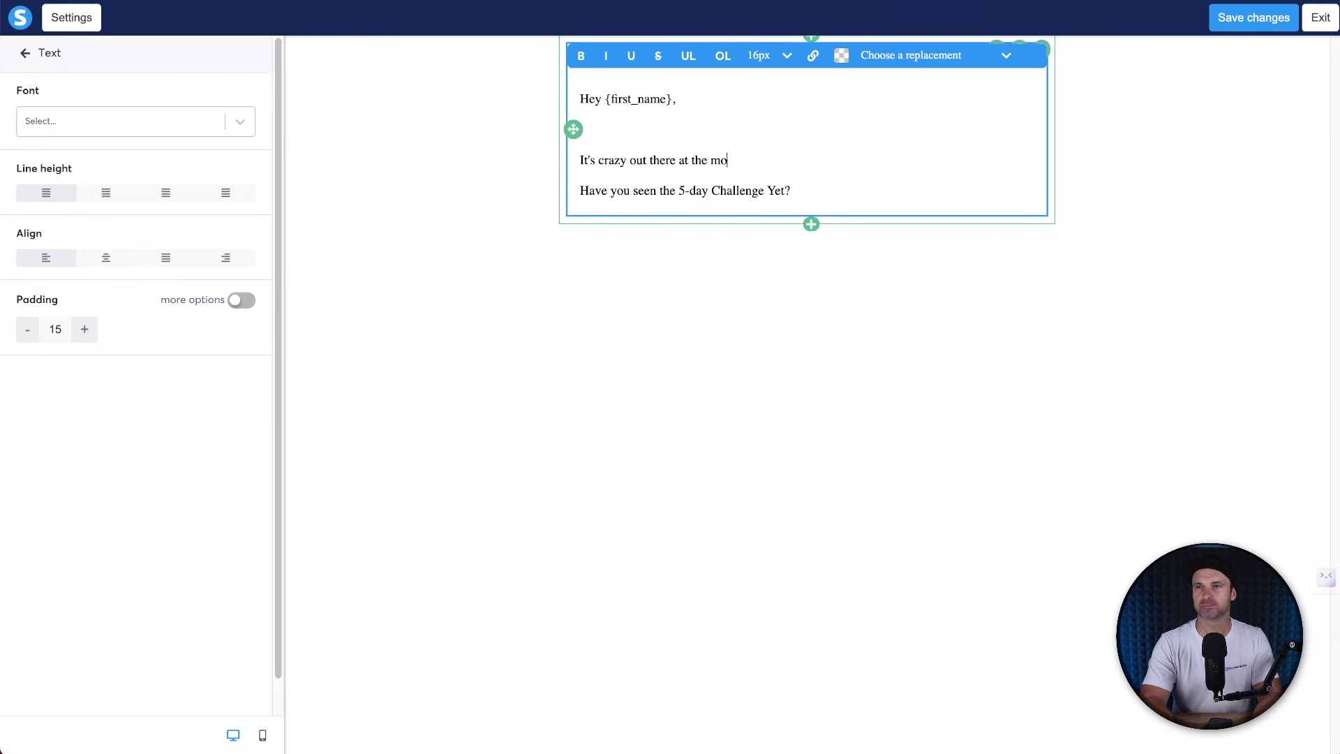
type("ment, I don't know about you")
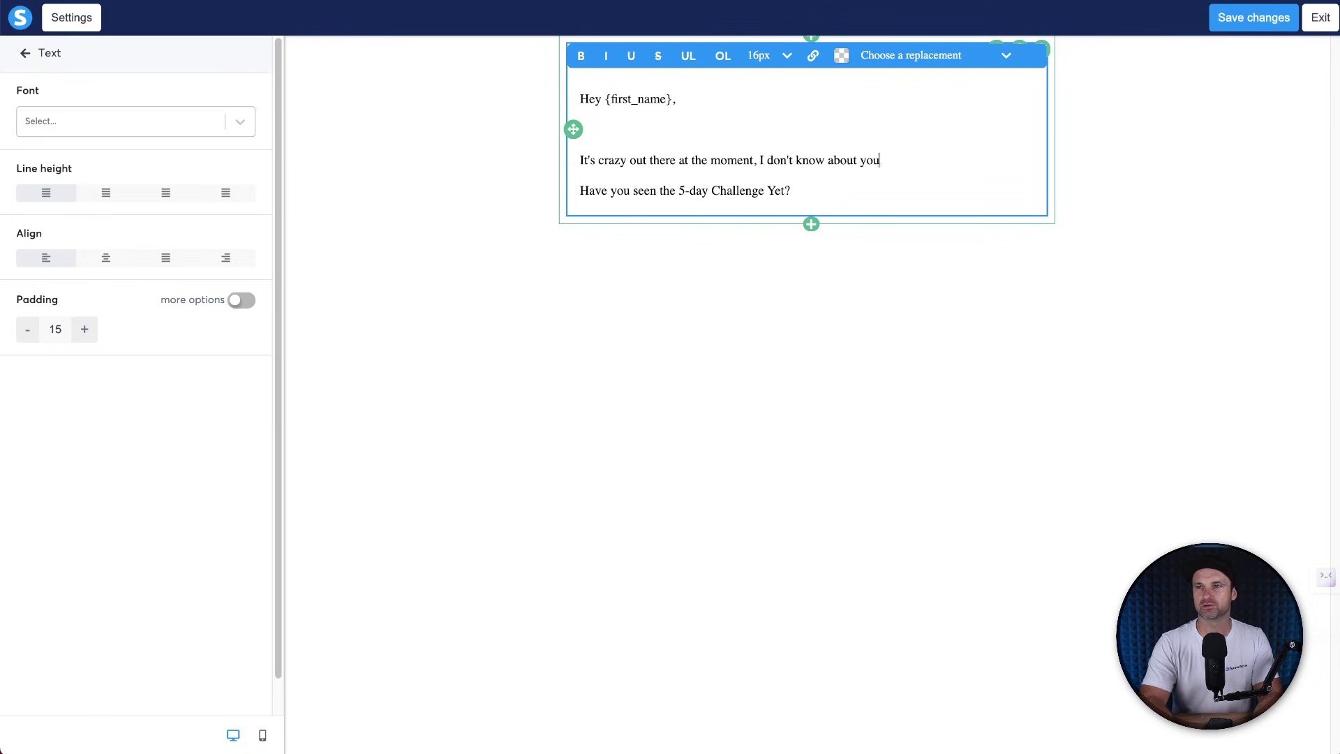
type(", but it feels like everyone is starting to feel the pinch, and there")
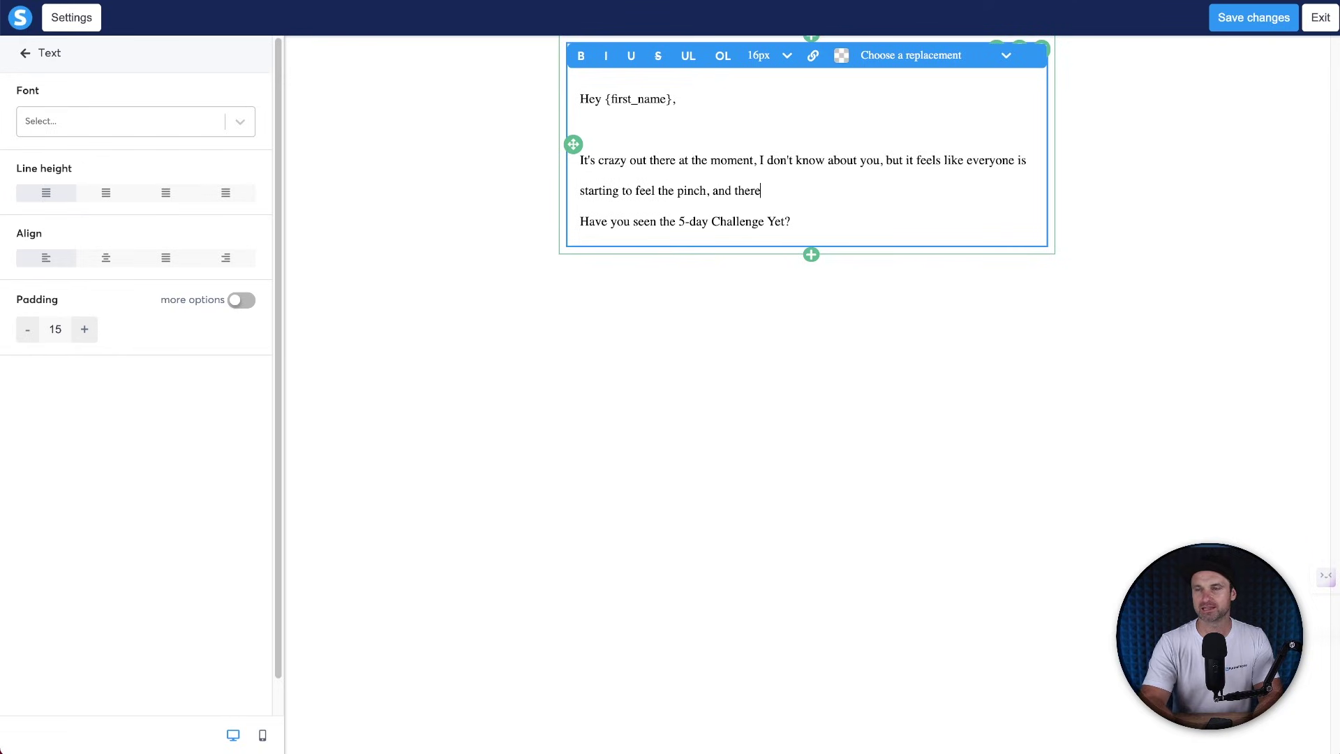
type(" is an abundance of digital marketin")
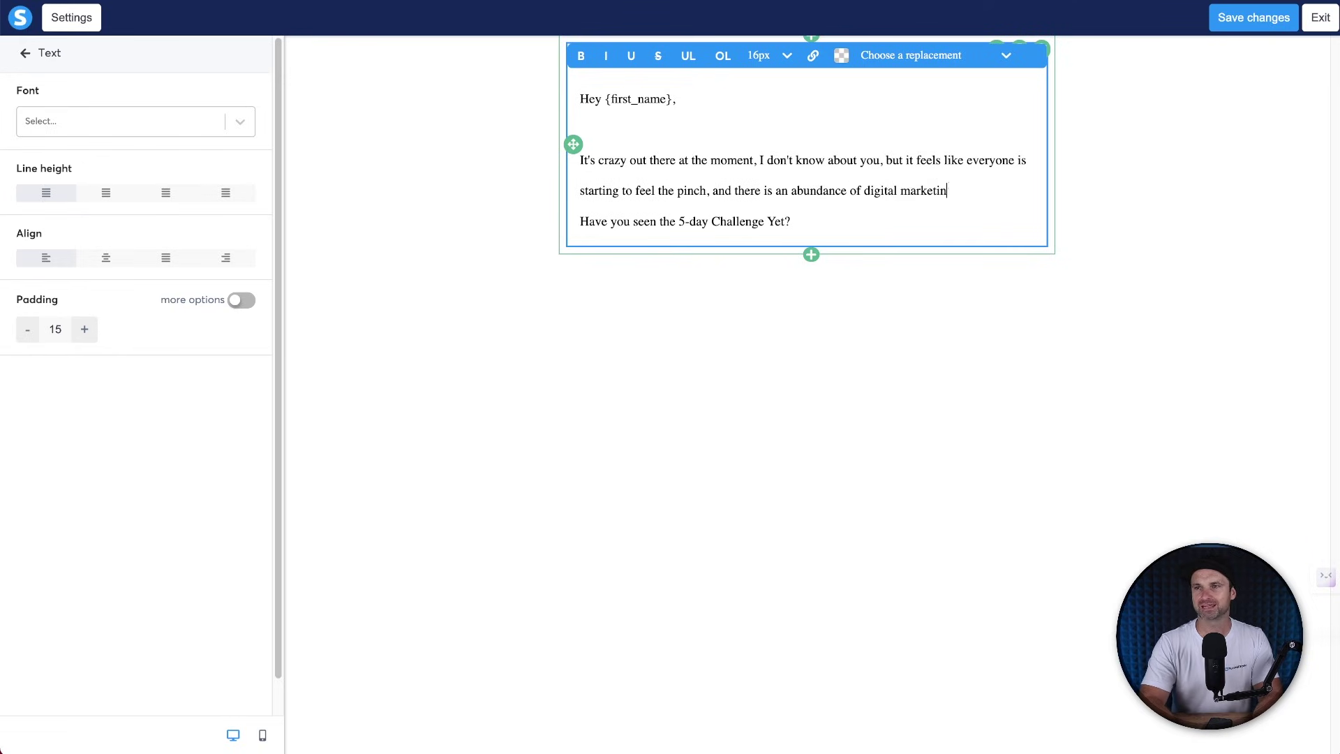
type("g agencies popping up all over the ")
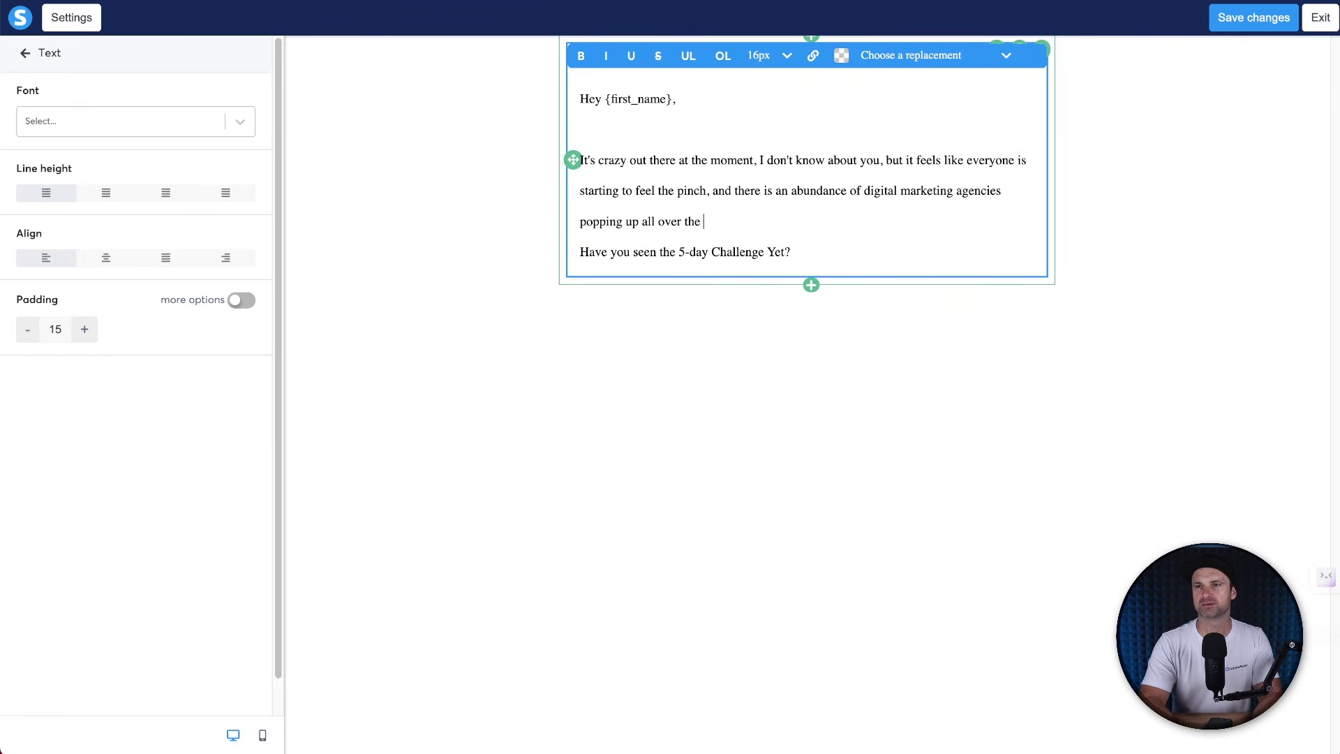
type("place.")
key("Return")
key("Return")
type("But d")
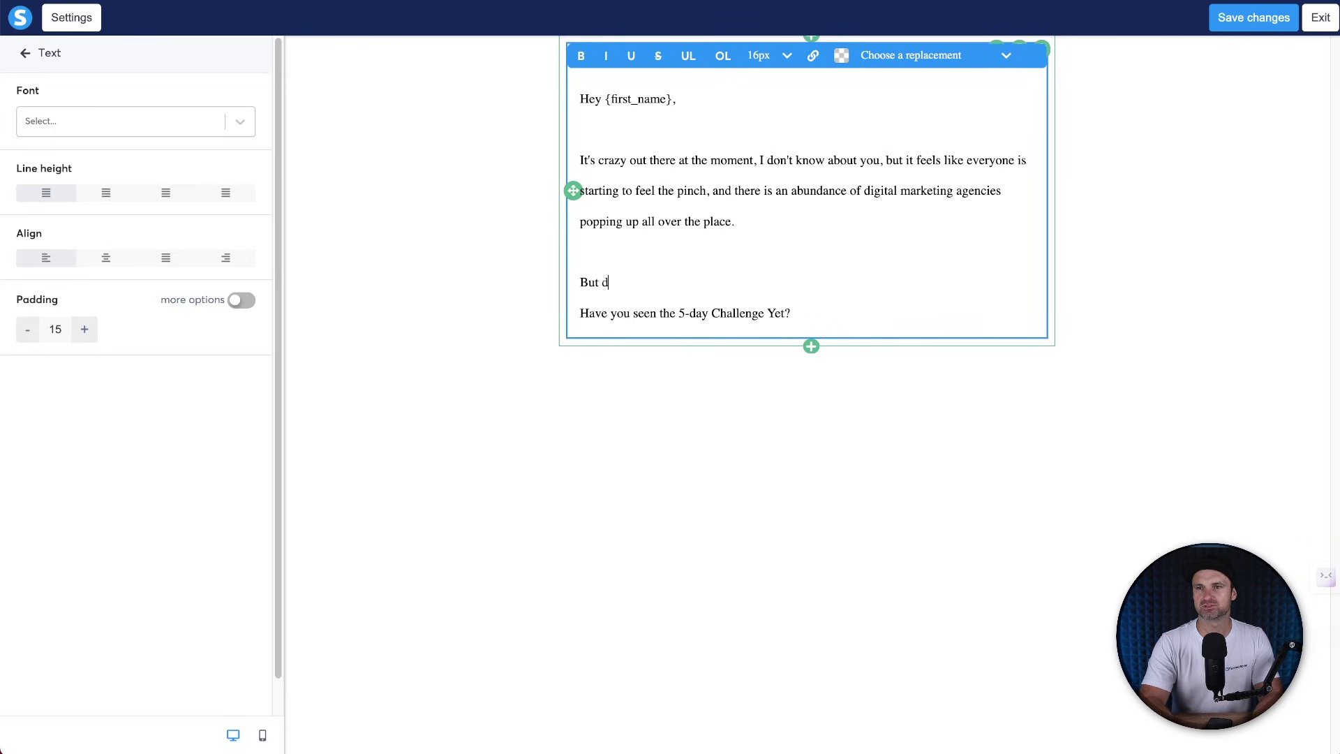
type("on't worry, I have something that's a game changer.")
key("Return")
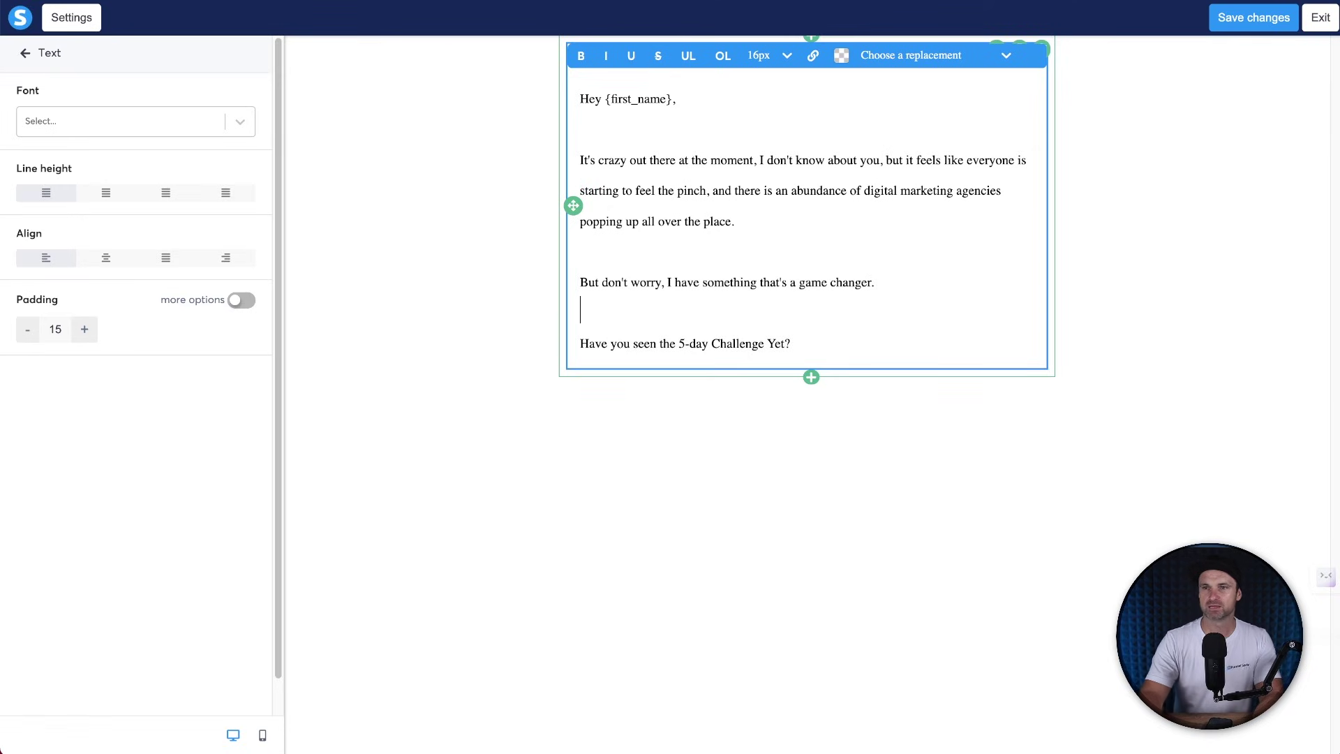
Replace the draft line with the challenge pitch, '5-days is all it takes.', closing line and name sign-off.
triple_click(607, 342)
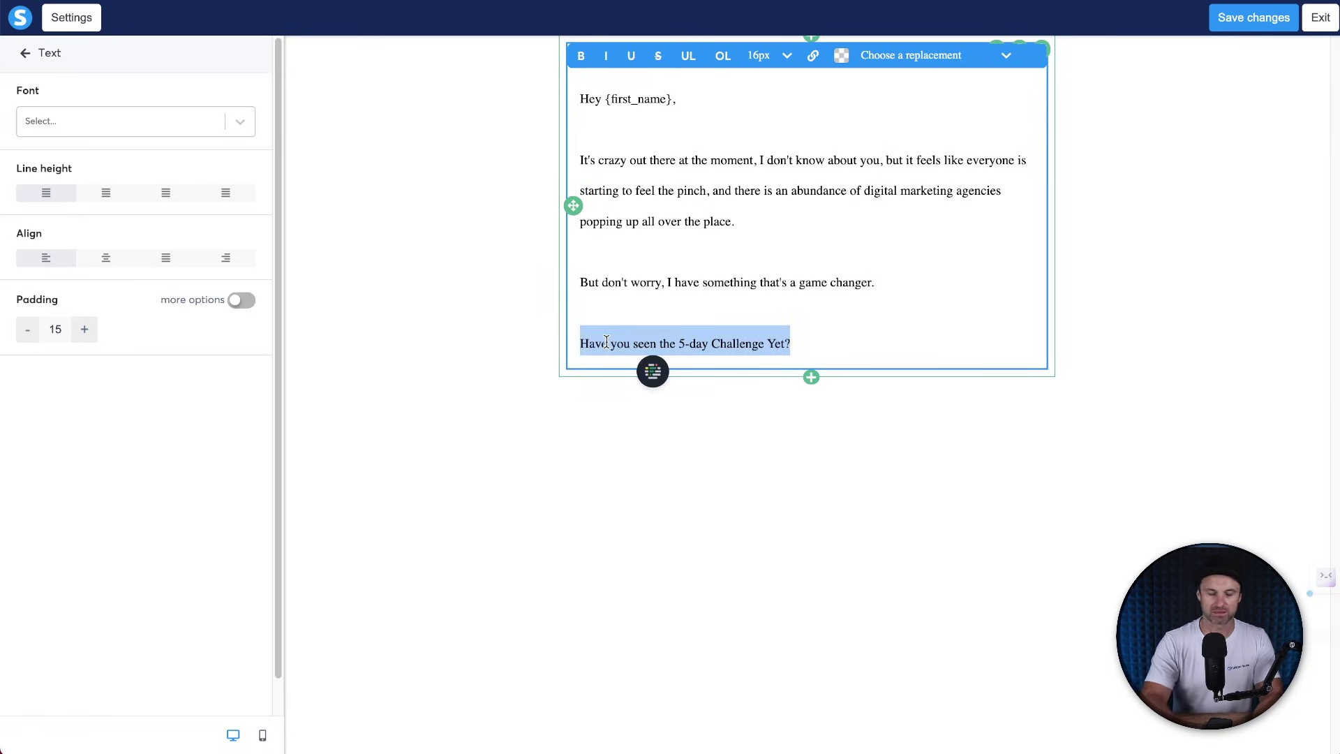
type("The 5-Day Review Mangem")
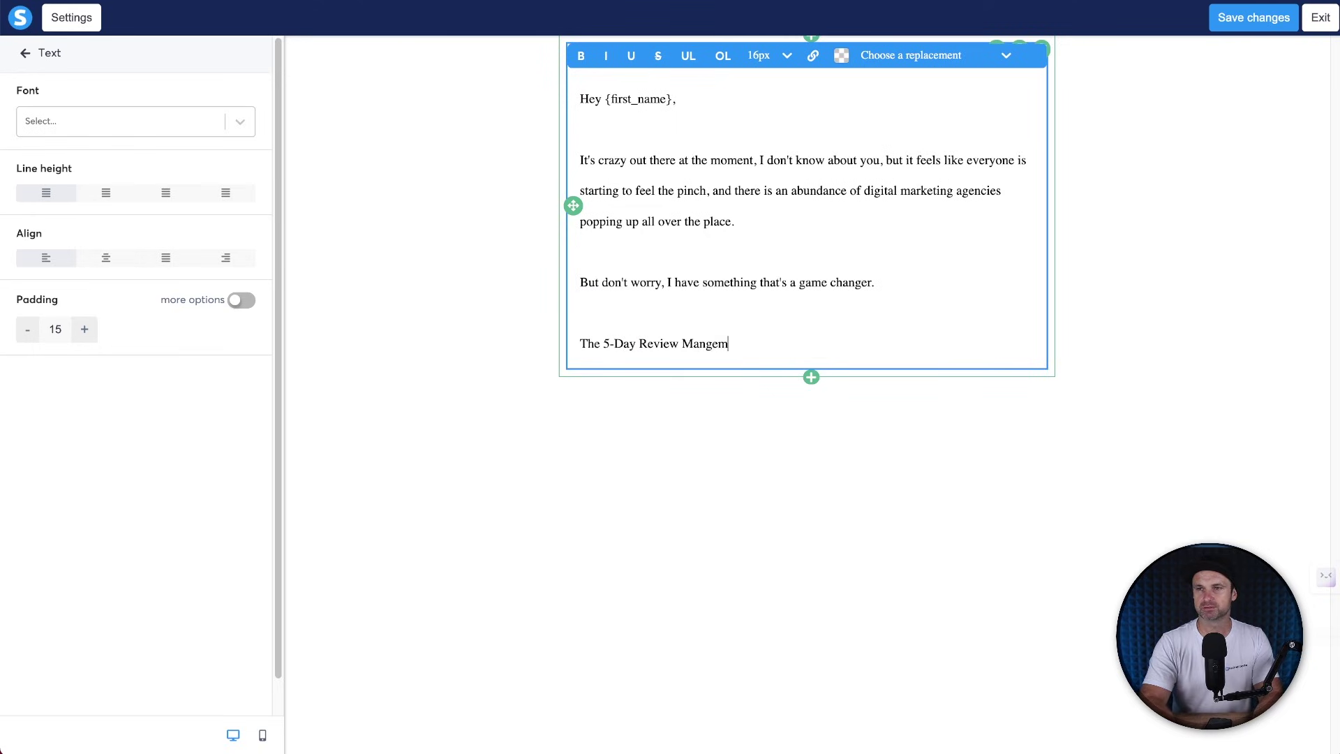
type("agement Challenge is absolutely insane. Within")
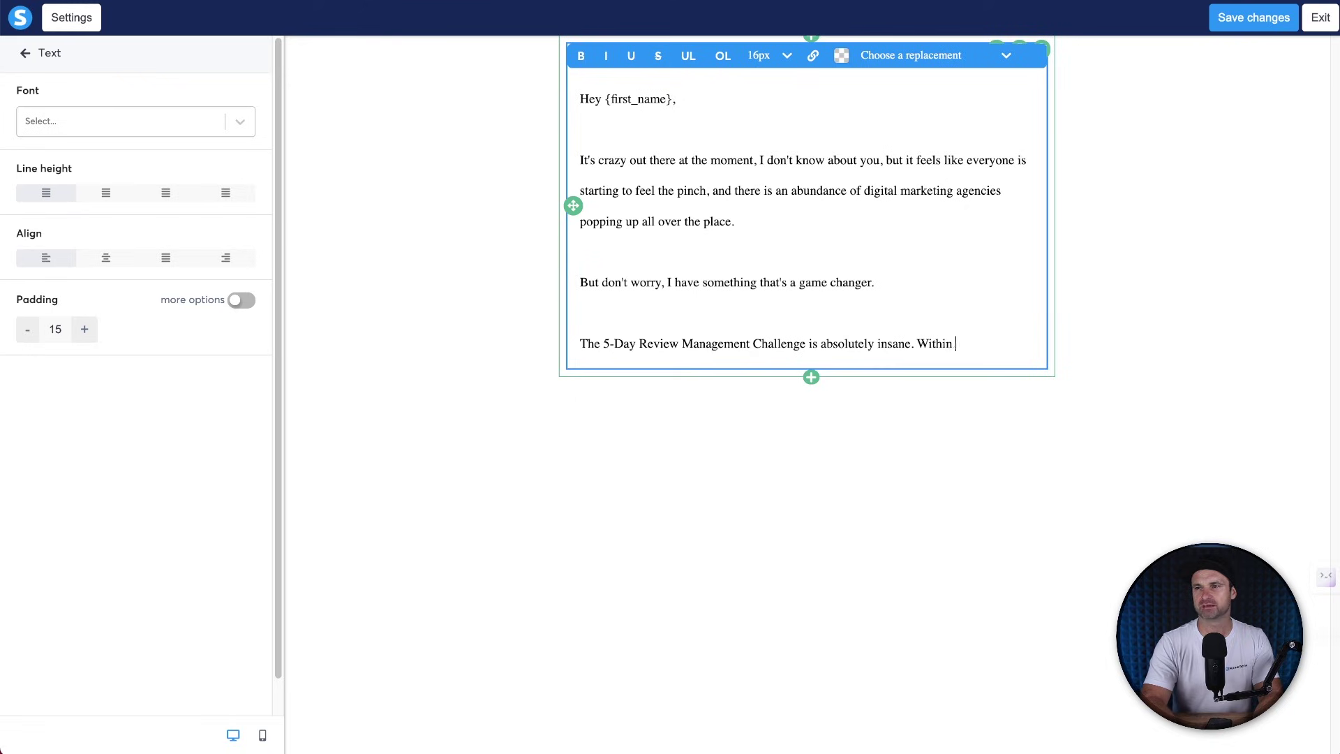
type(" 5-days, you can get your first clien")
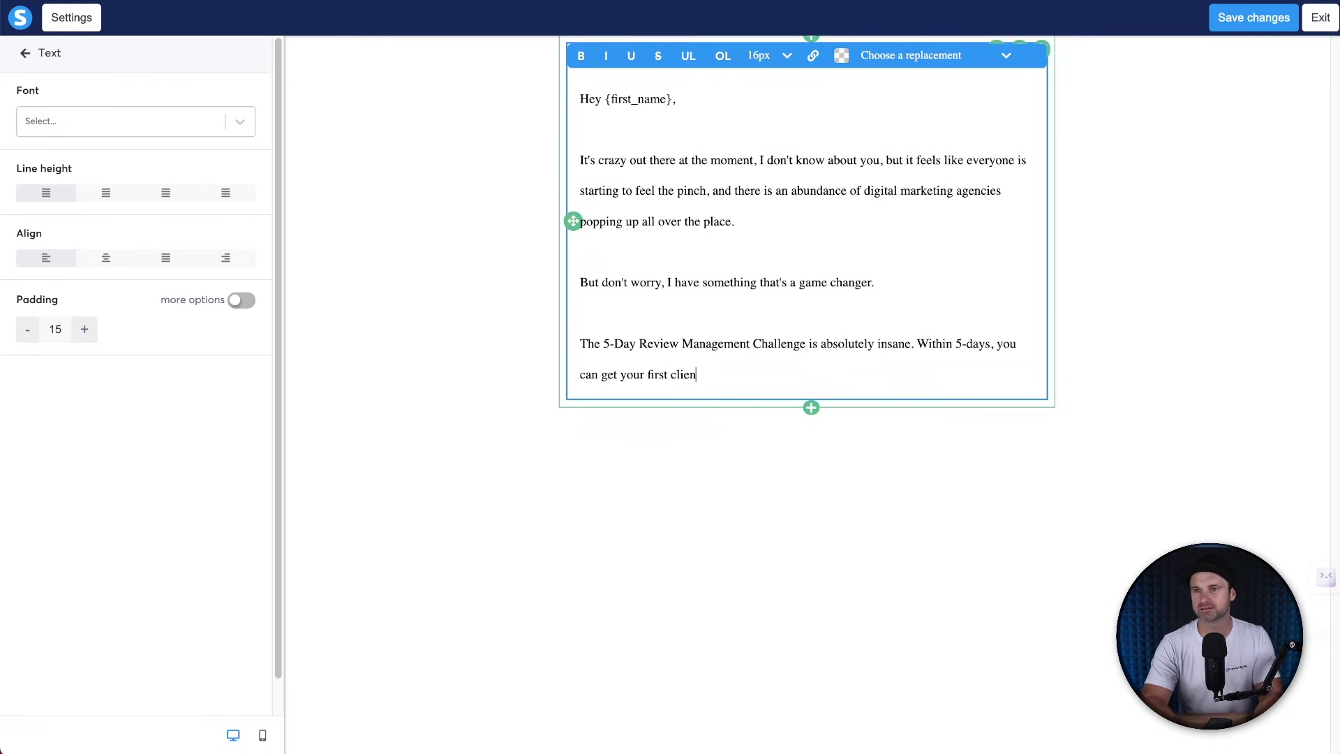
type("t, plus have a new offering you can offe")
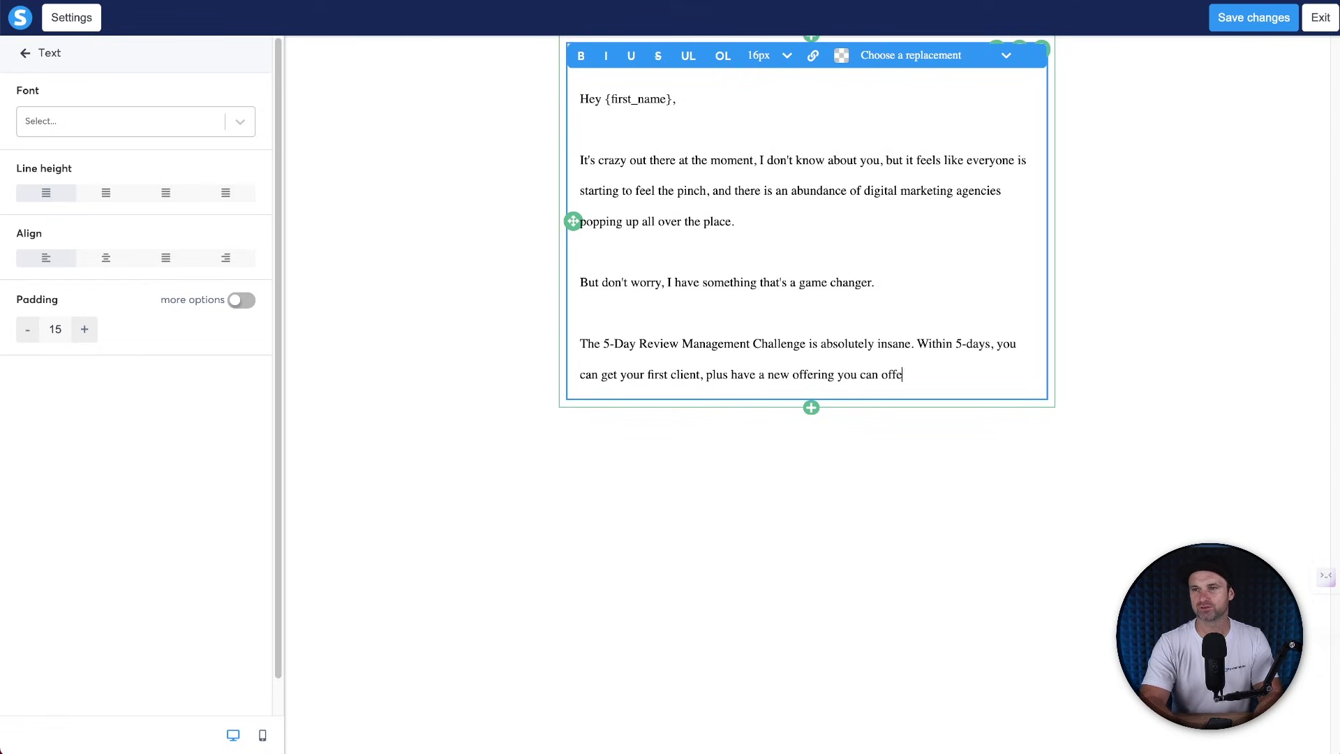
type("r to all of your existing local businesses.")
key("Return")
key("Return")
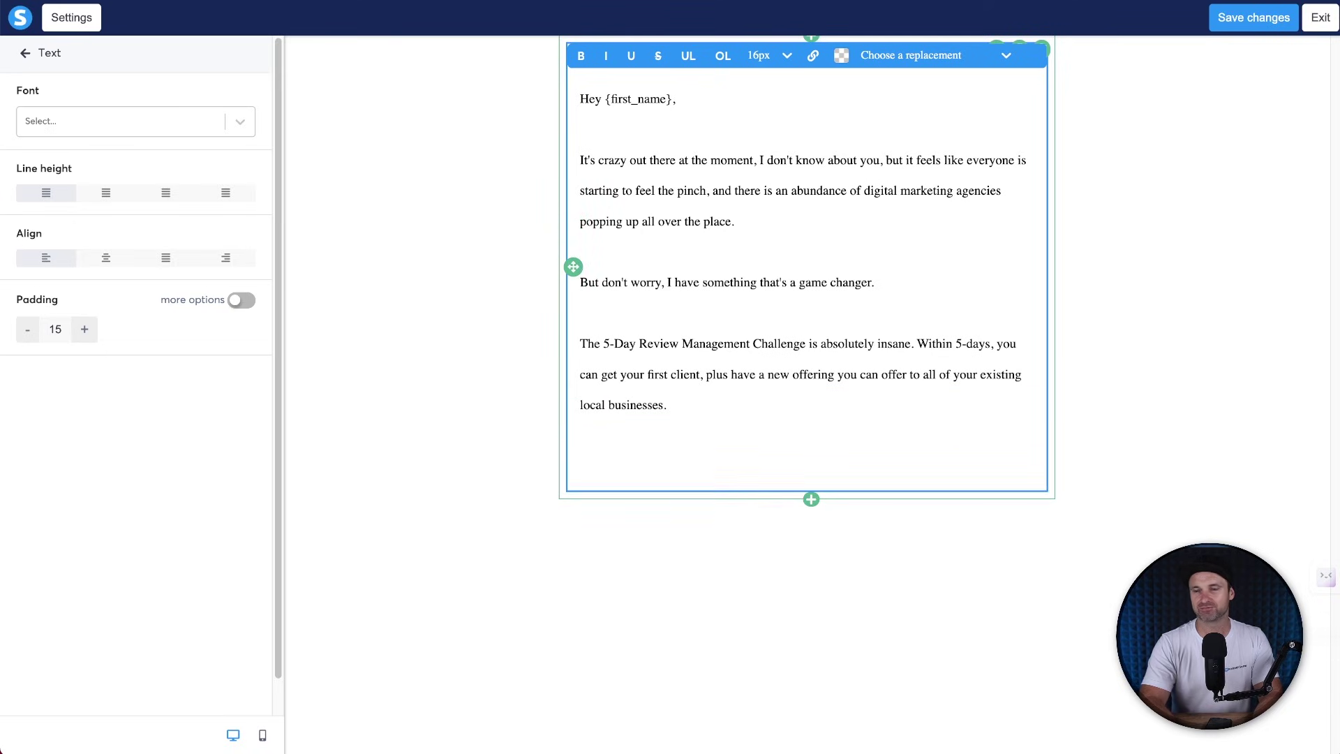
type("5-days is")
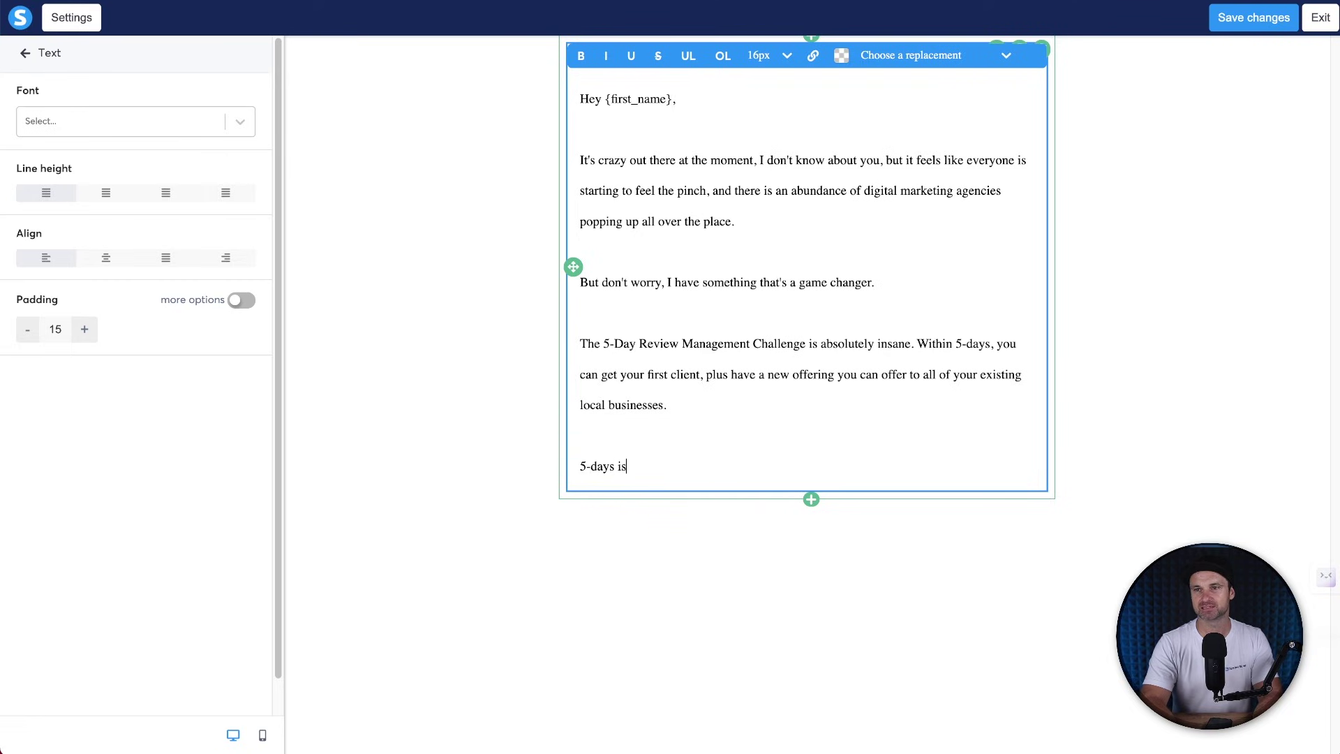
type(" all it takes.")
key("Return")
key("Return")
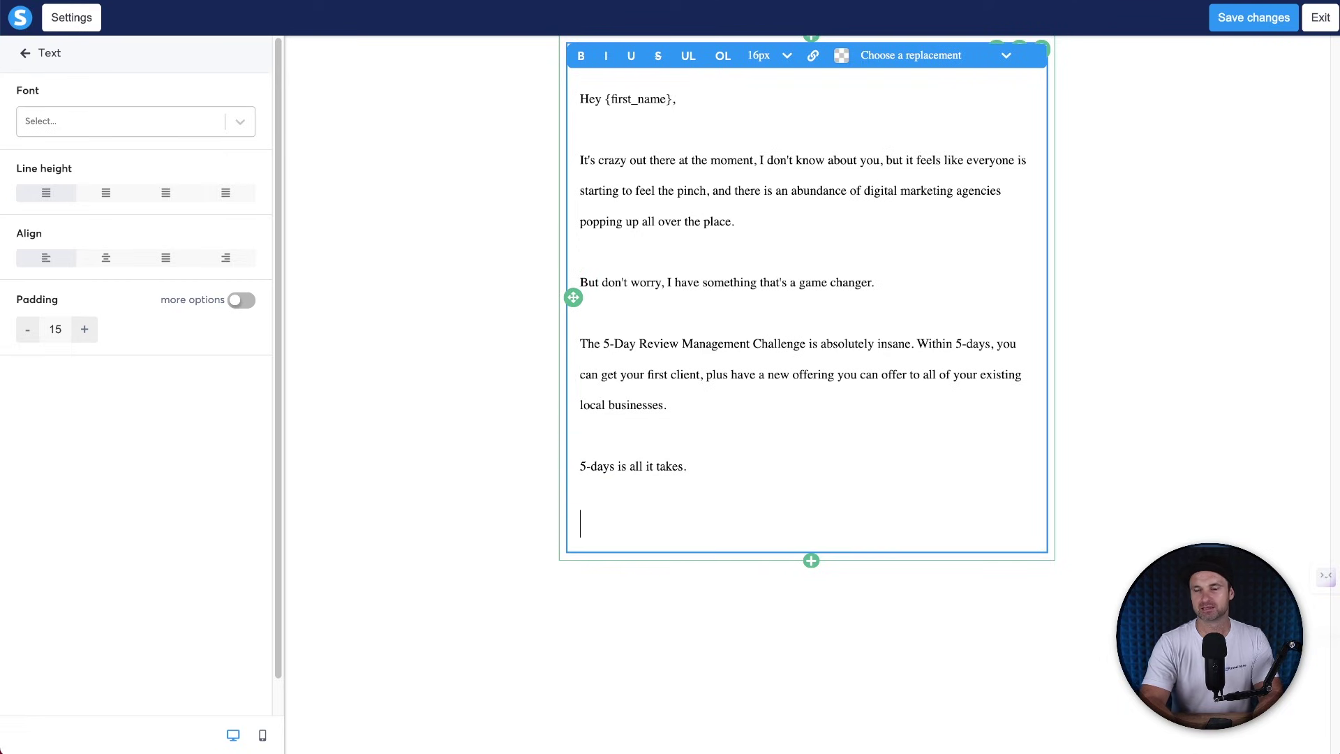
type("Go i")
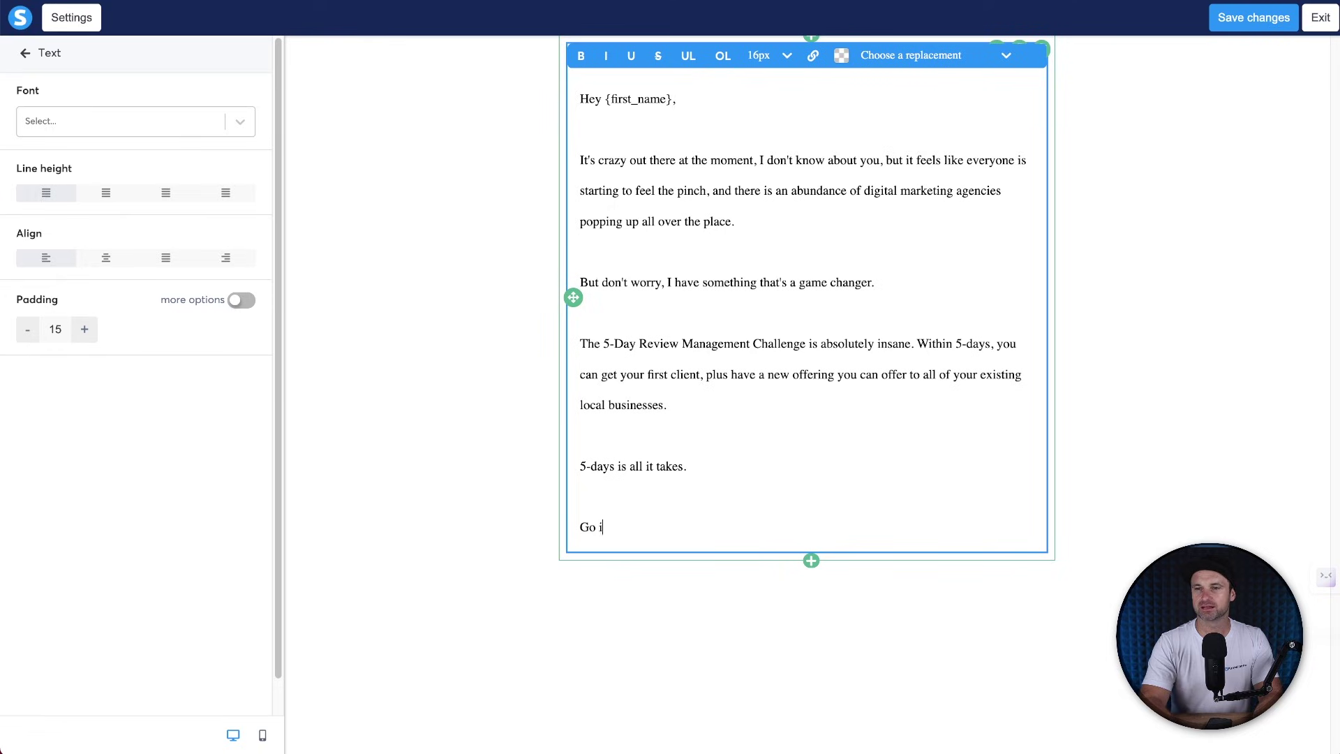
type("Jump aboard the challenge, an")
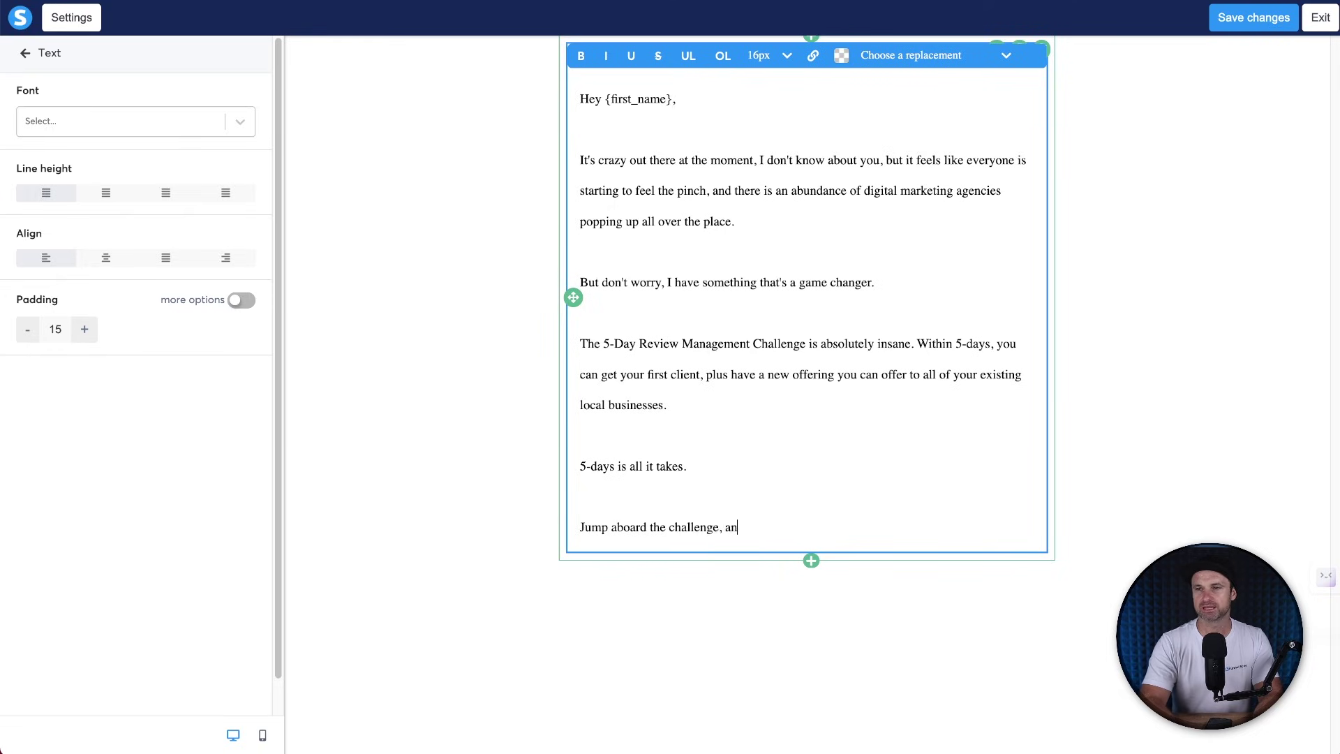
type("d I'll see you on the inside.")
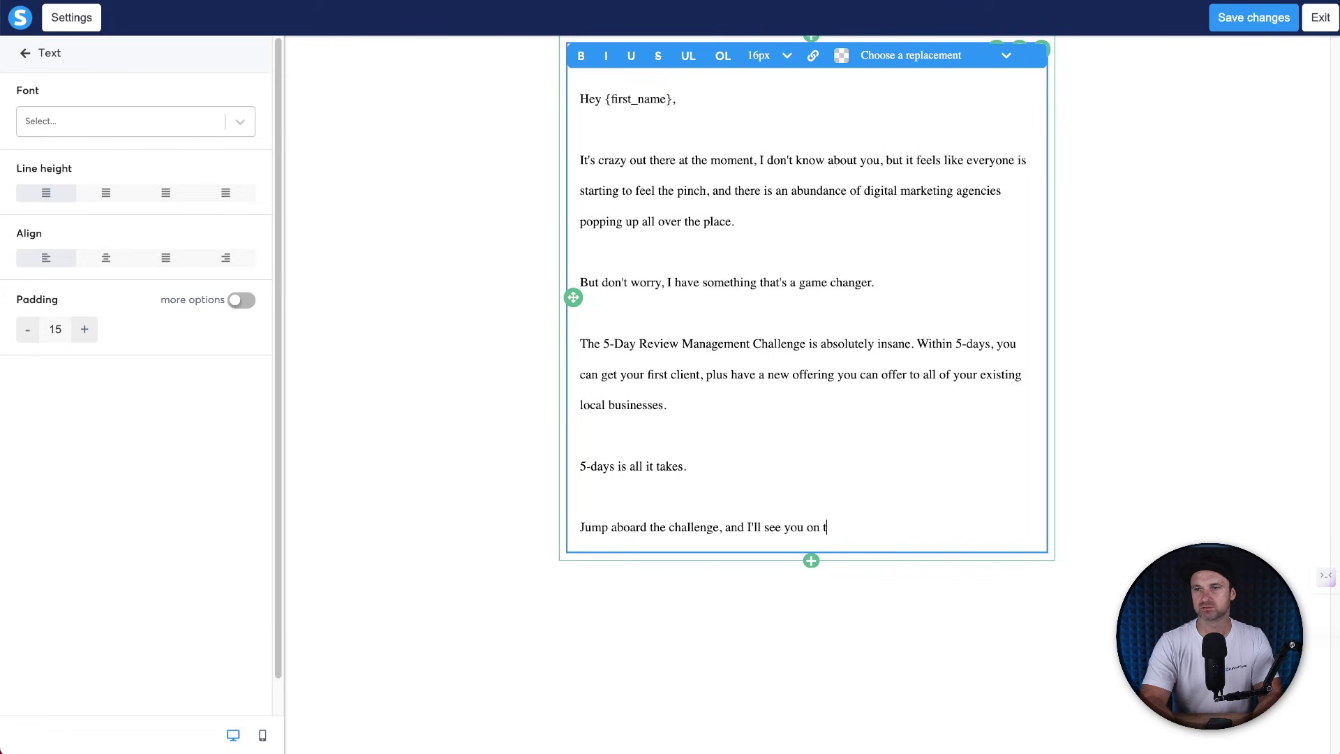
key("Return")
type("Phil")
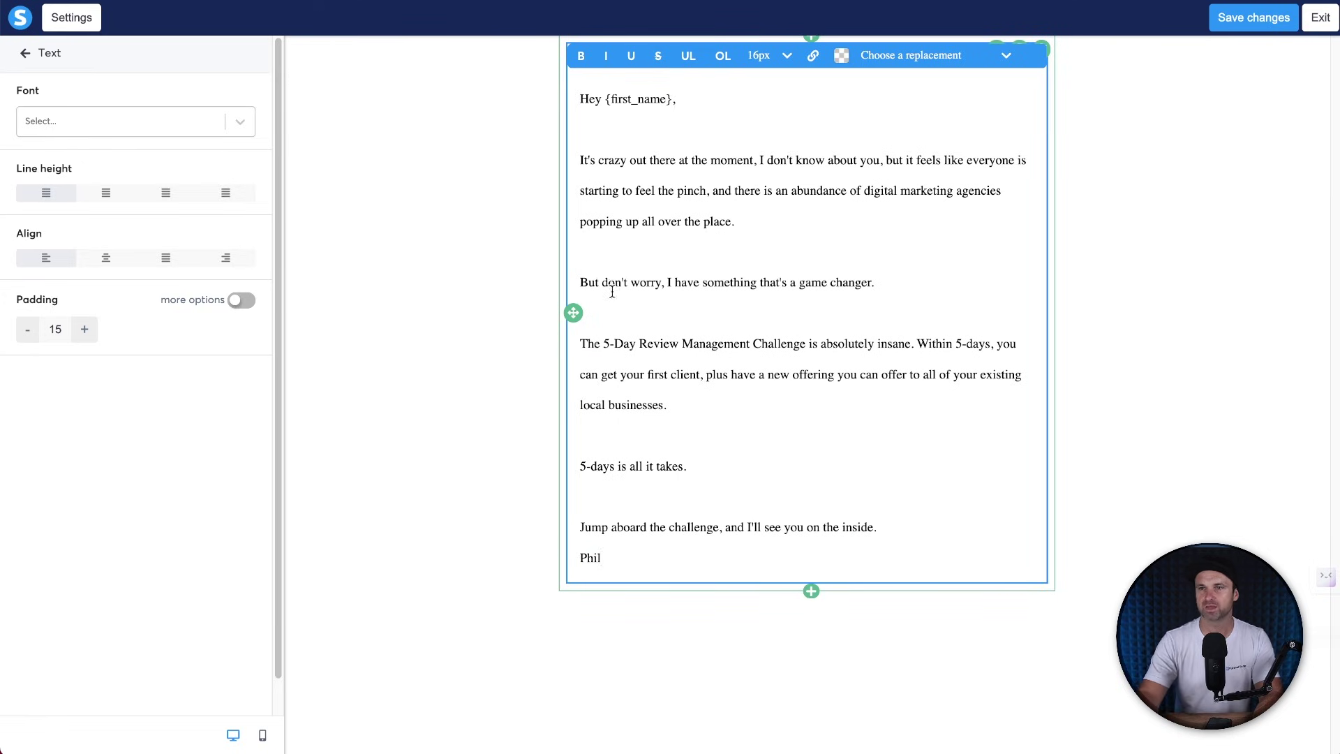
Link '5-Day Review Management Challenge' to the bridge page URL from the notes.
left_click_drag(601, 339, 805, 334)
left_click(813, 58)
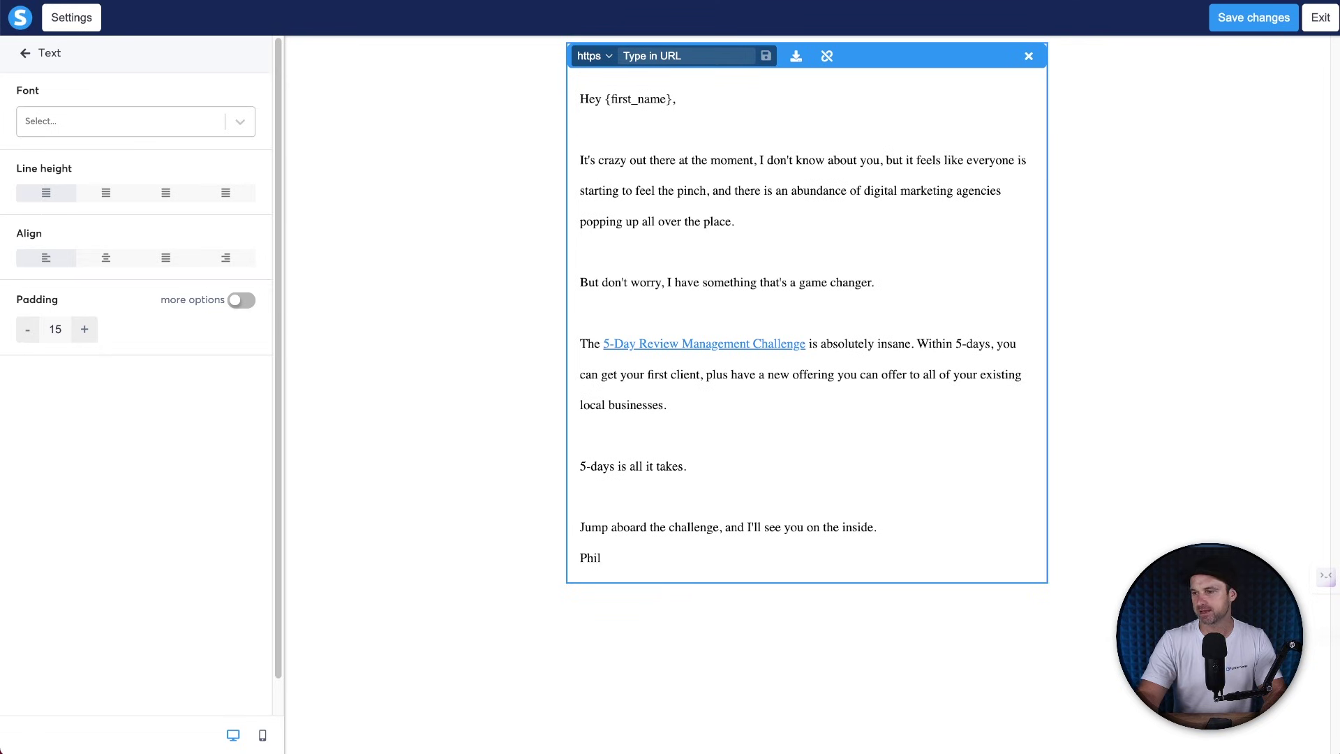
key("super+Tab")
triple_click(645, 499)
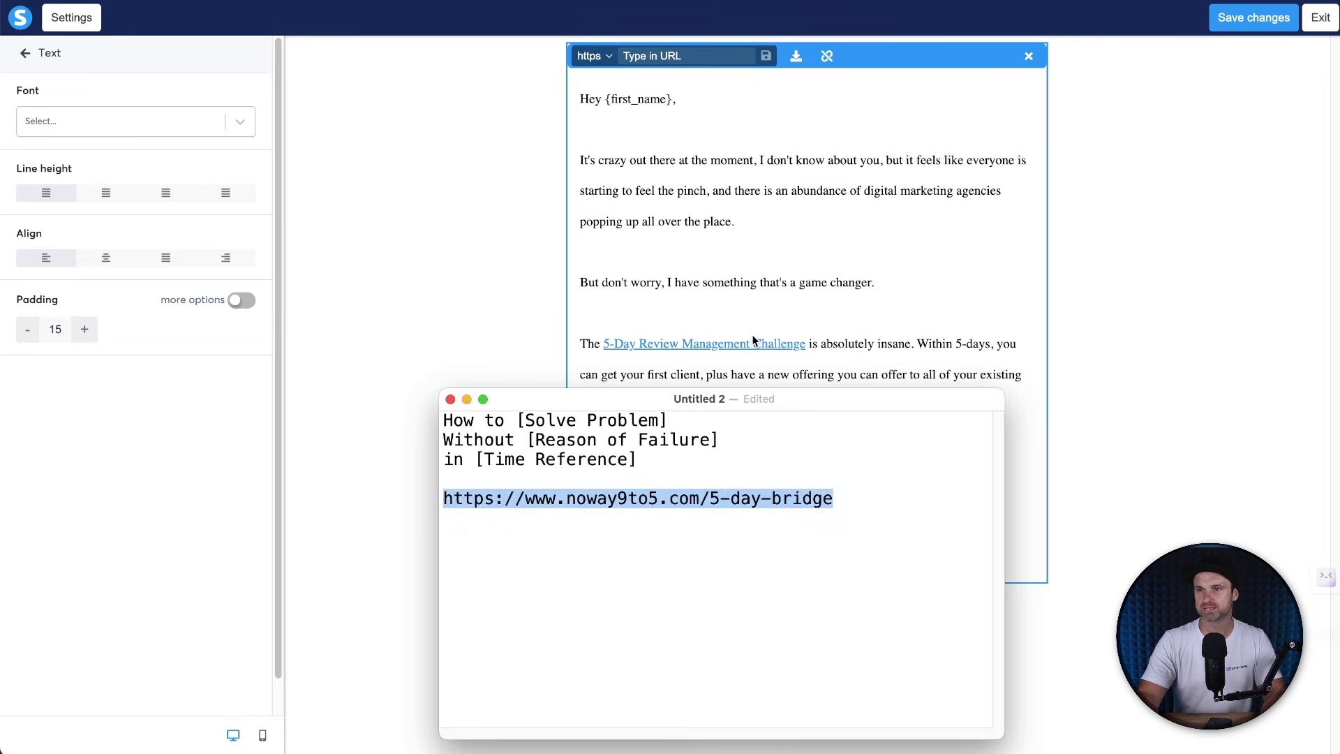
key("super+Tab")
left_click(789, 350)
left_click_drag(806, 340, 606, 343)
left_click(813, 56)
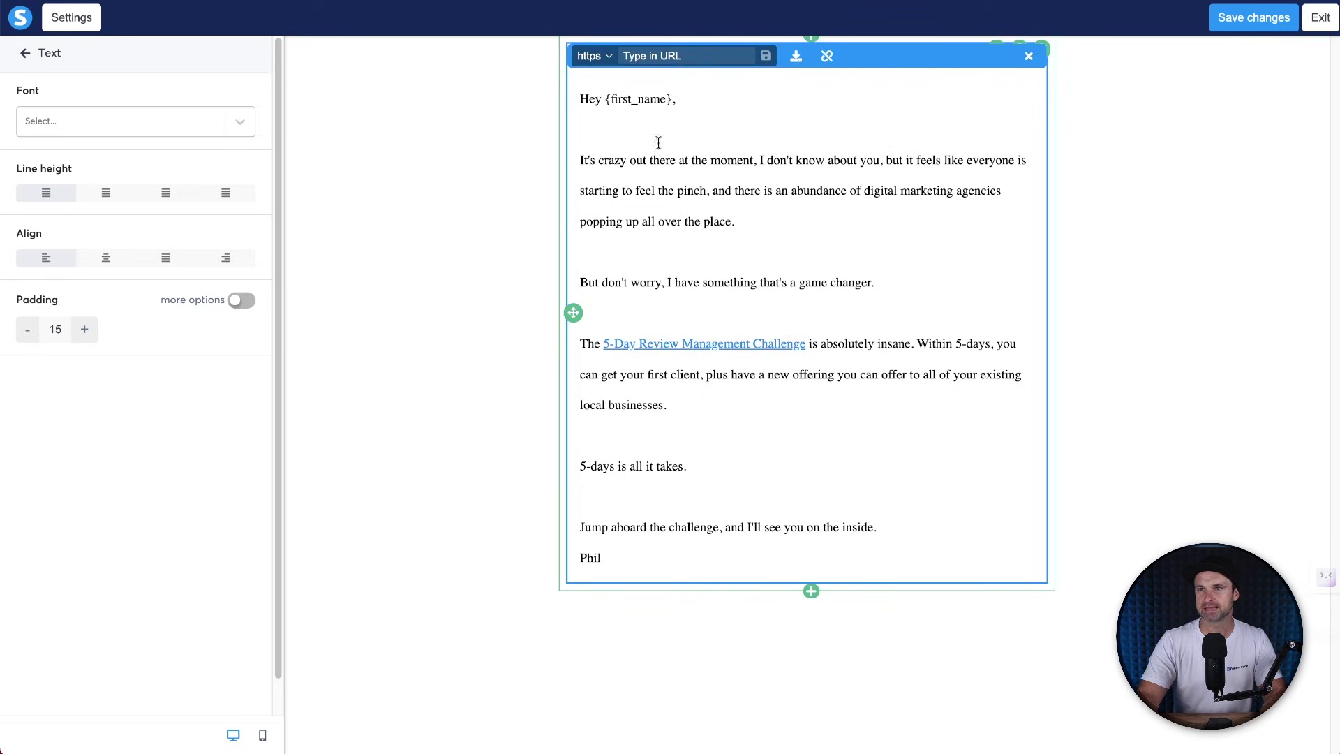
left_click(638, 59)
key("super+v")
left_click(765, 56)
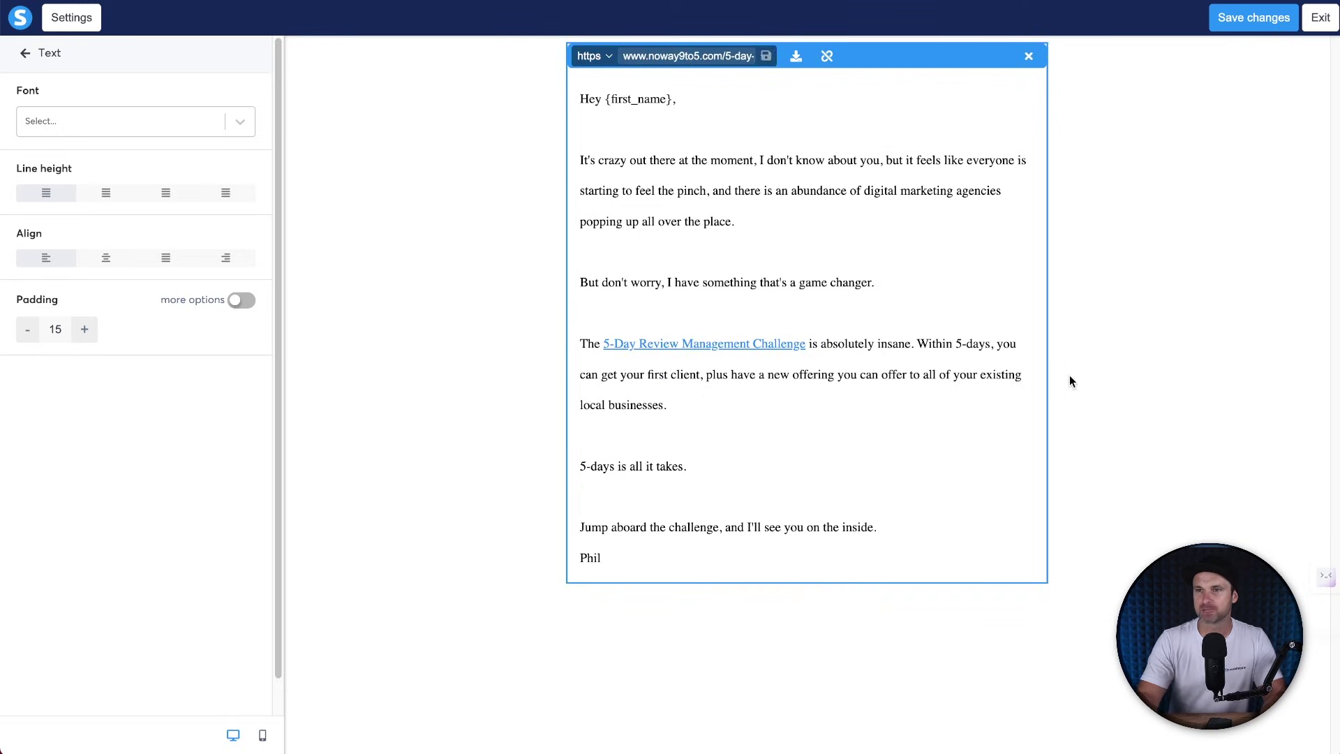
left_click(1042, 350)
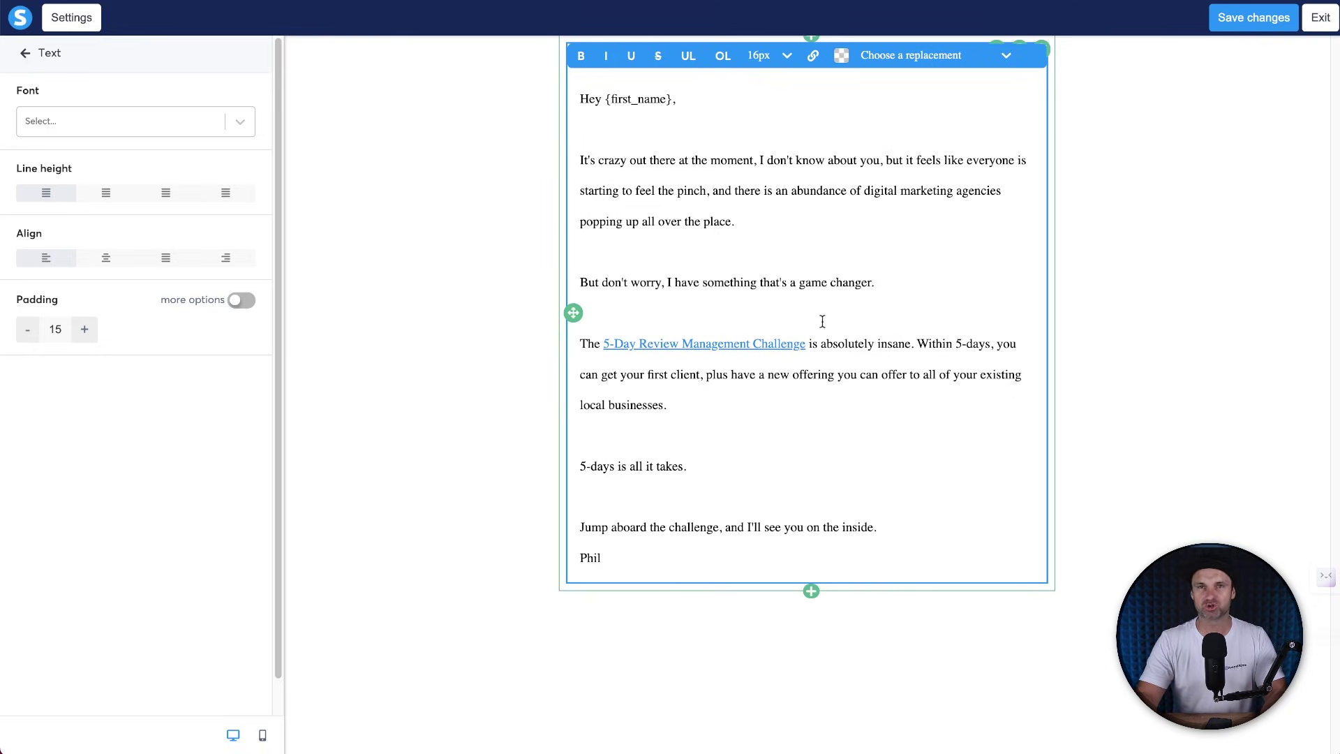
Bold the 'game changer' sentence and save the email.
triple_click(761, 279)
key("ctrl+b")
left_click(774, 281)
left_click(1261, 15)
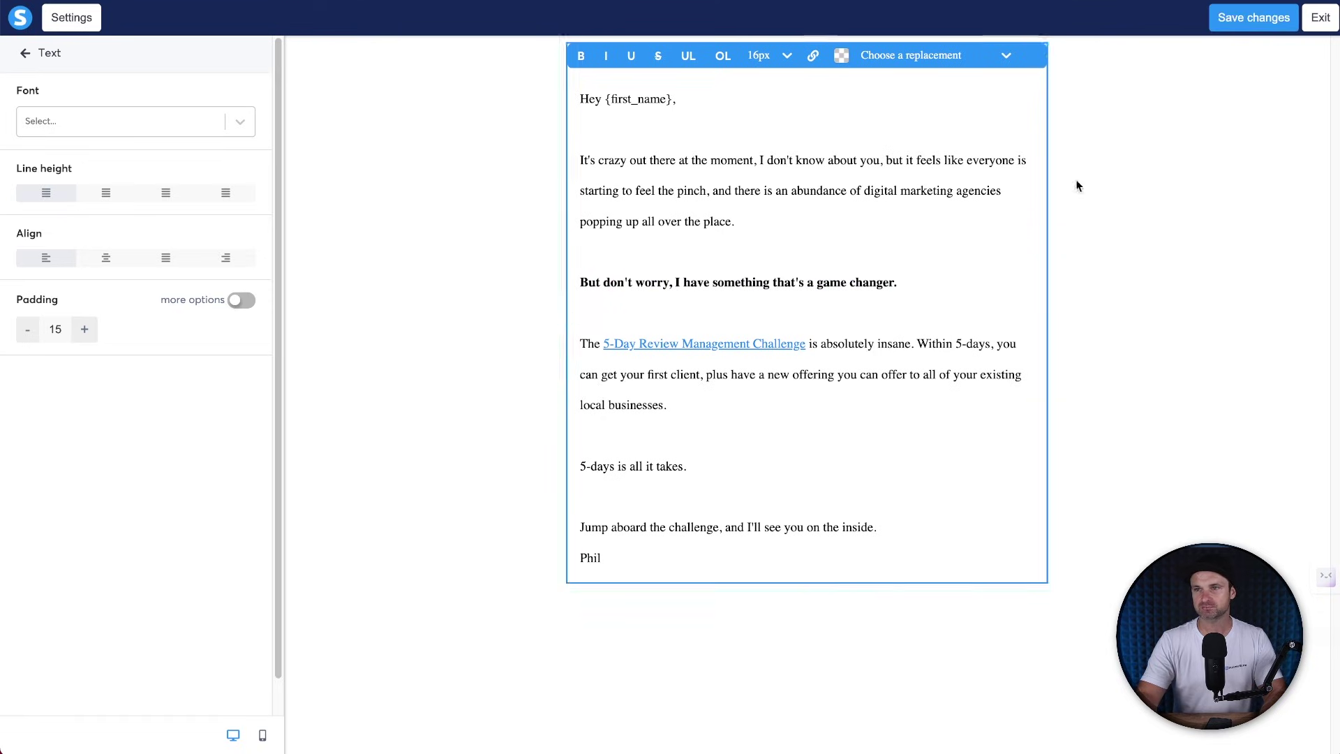
Save, publish and activate the email, then return to the 5-Day Challenge campaign.
left_click(1318, 19)
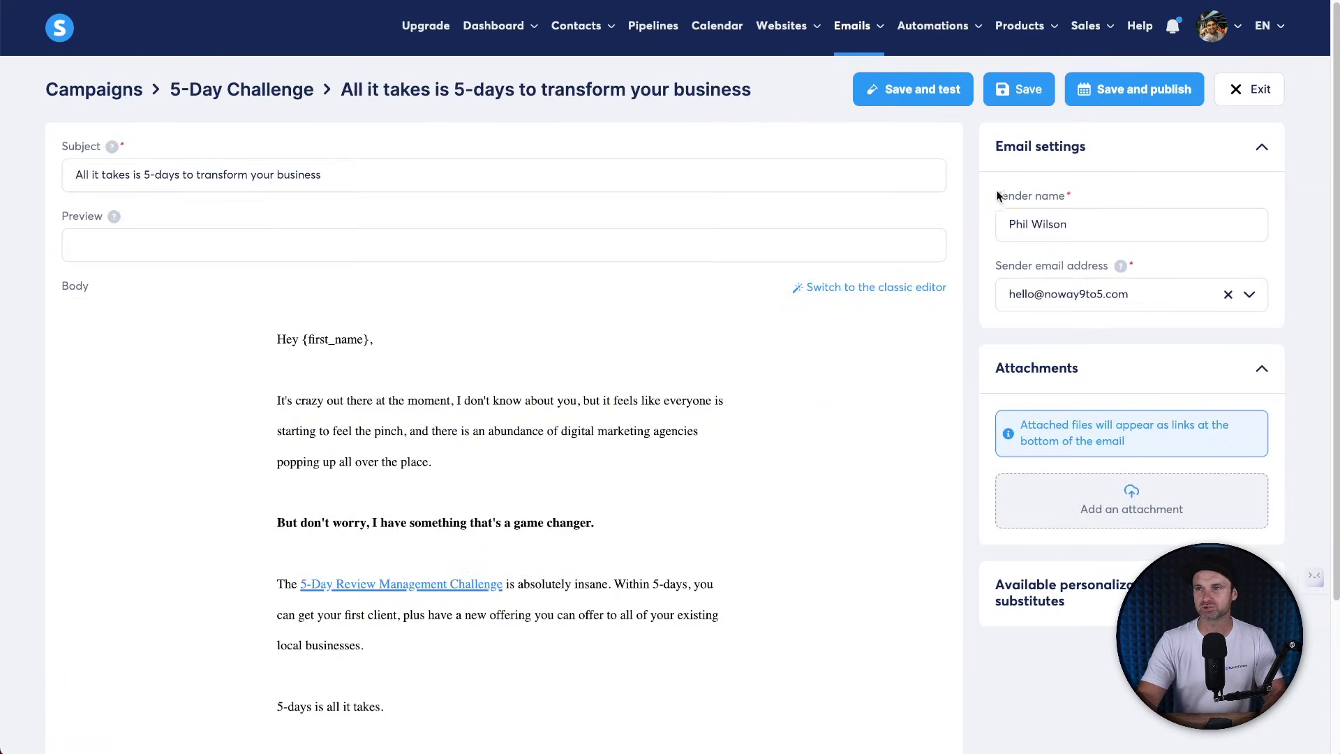
left_click_drag(996, 195, 1069, 199)
left_click_drag(995, 265, 1091, 266)
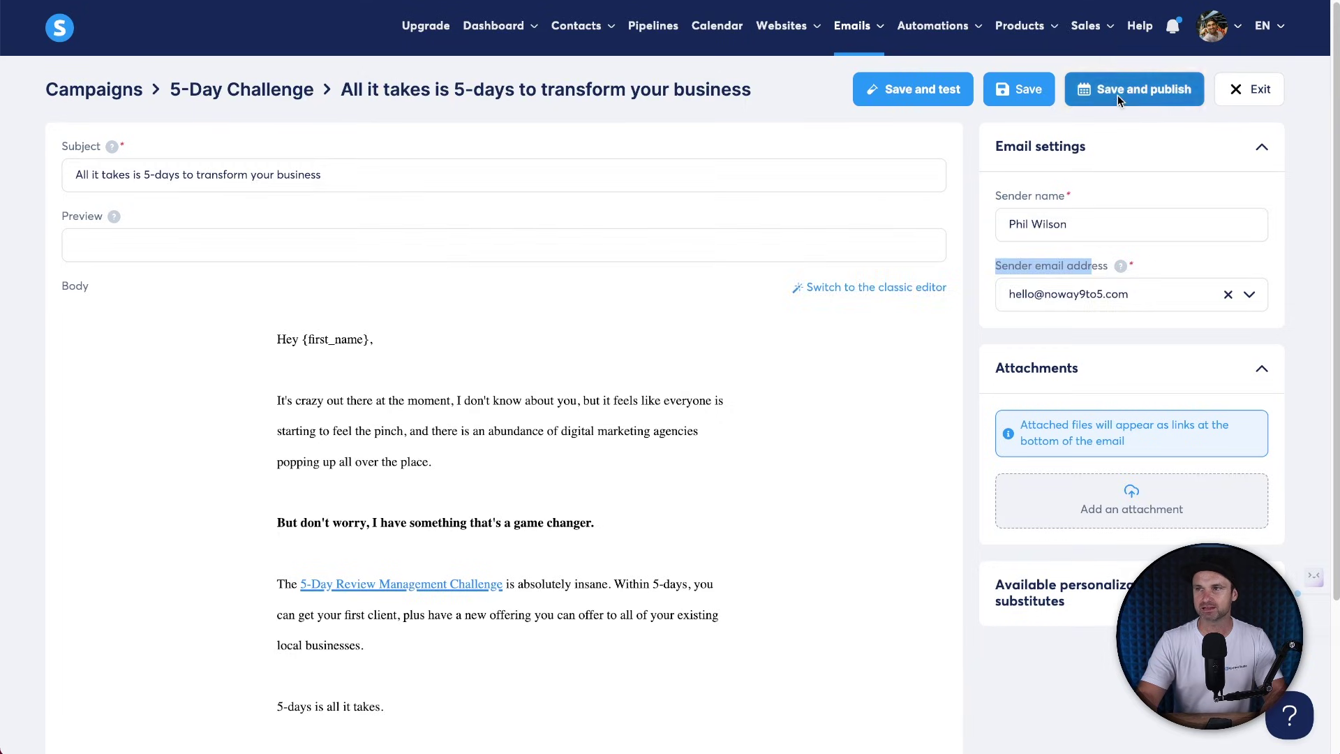
left_click(1134, 94)
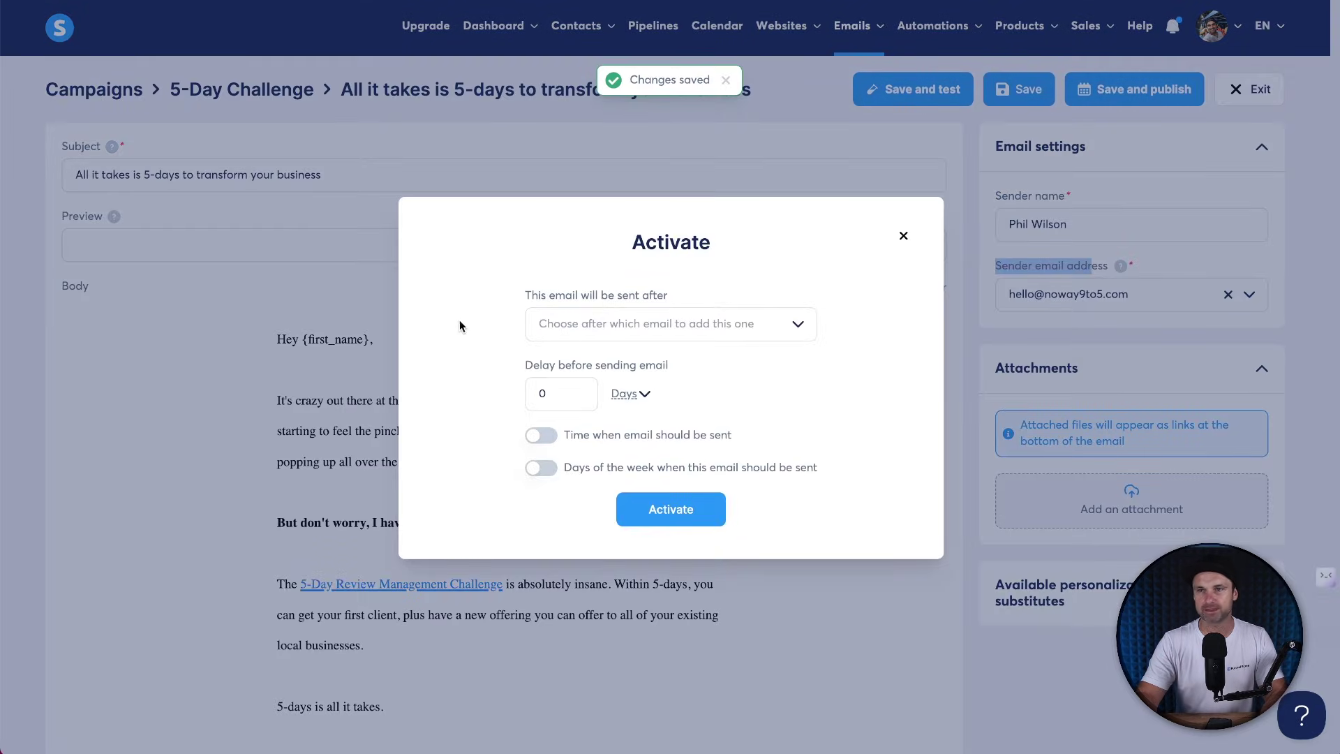
left_click(690, 516)
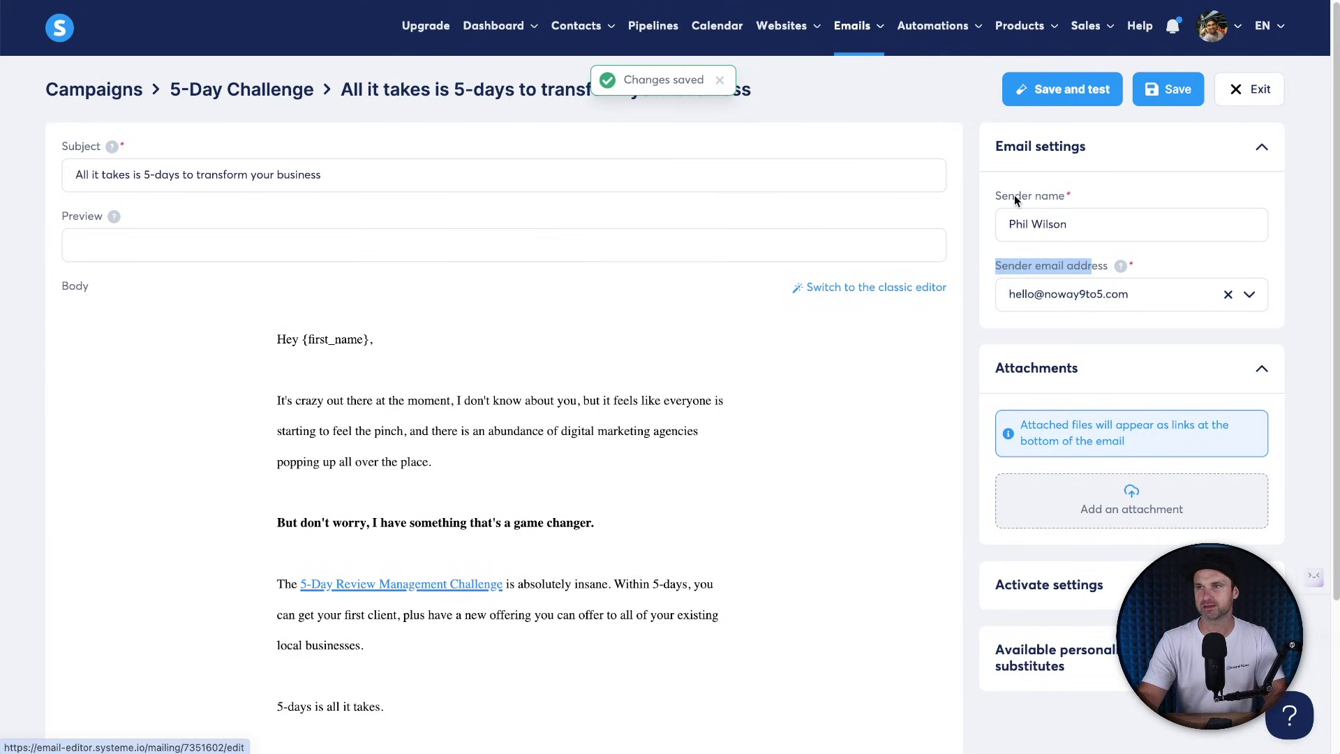
left_click(1163, 92)
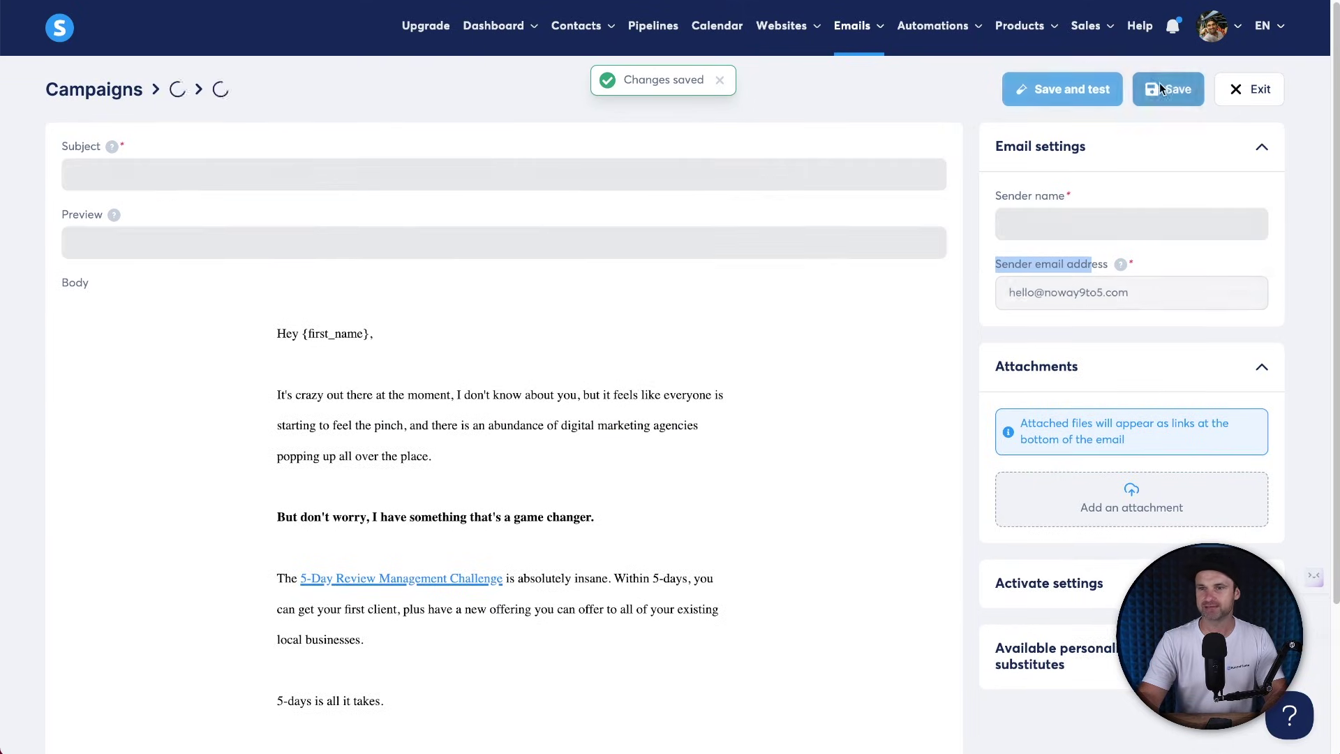
left_click(1255, 90)
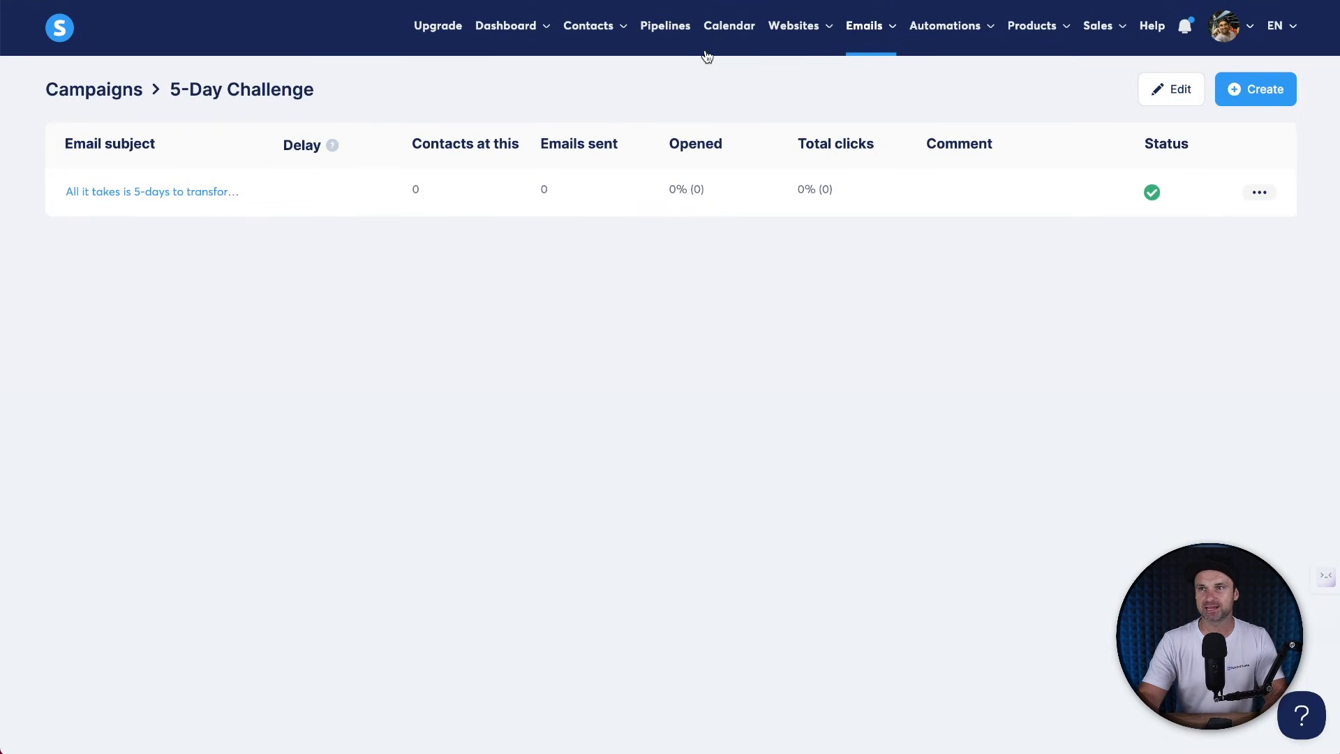
Go to the 5-Day Optin step's automation rules in the 5-Day Review Challenge funnel.
mouse_move(793, 33)
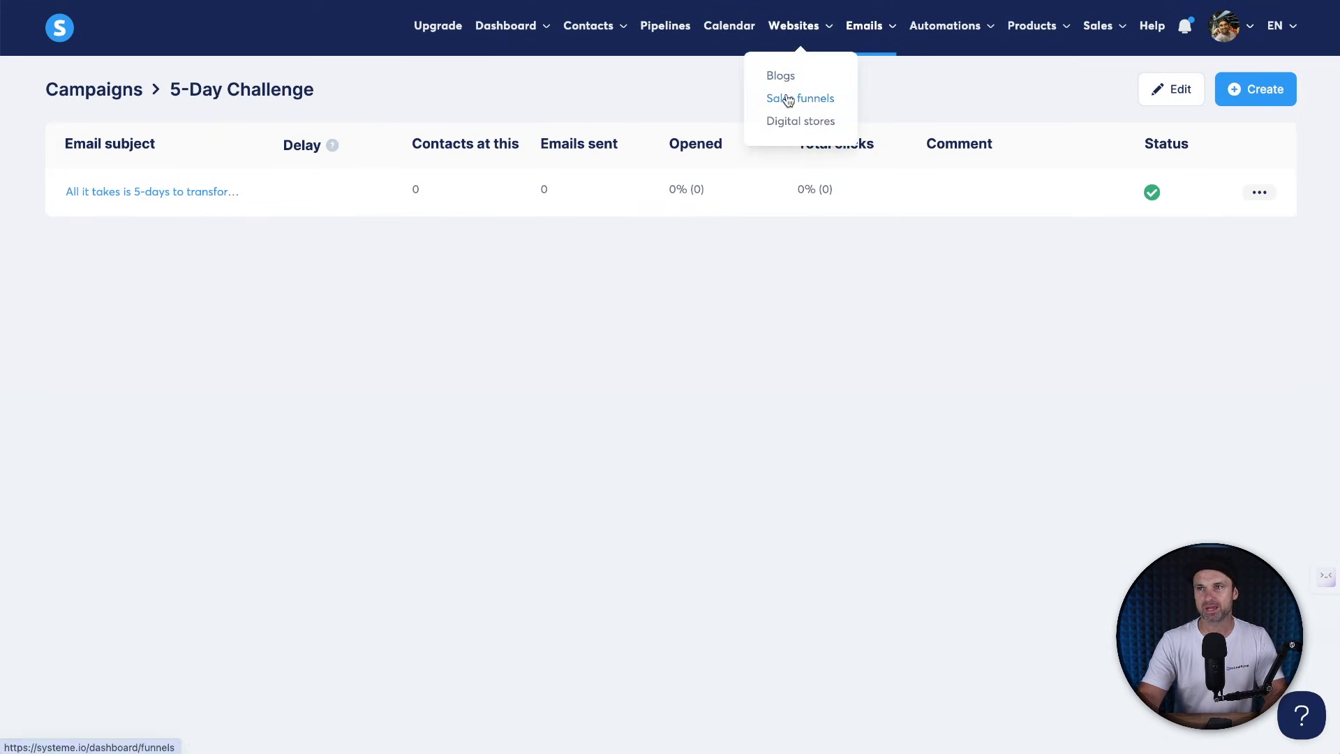
left_click(787, 99)
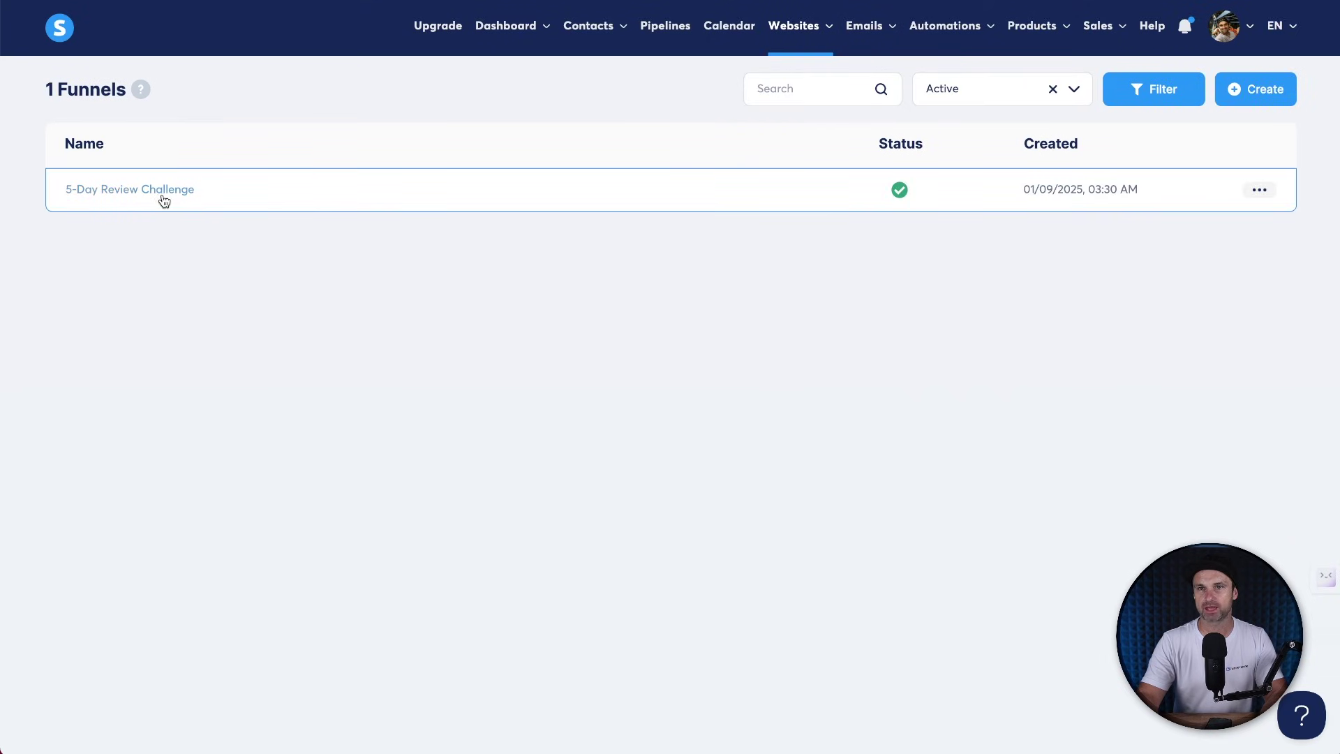
left_click(160, 196)
left_click(69, 165)
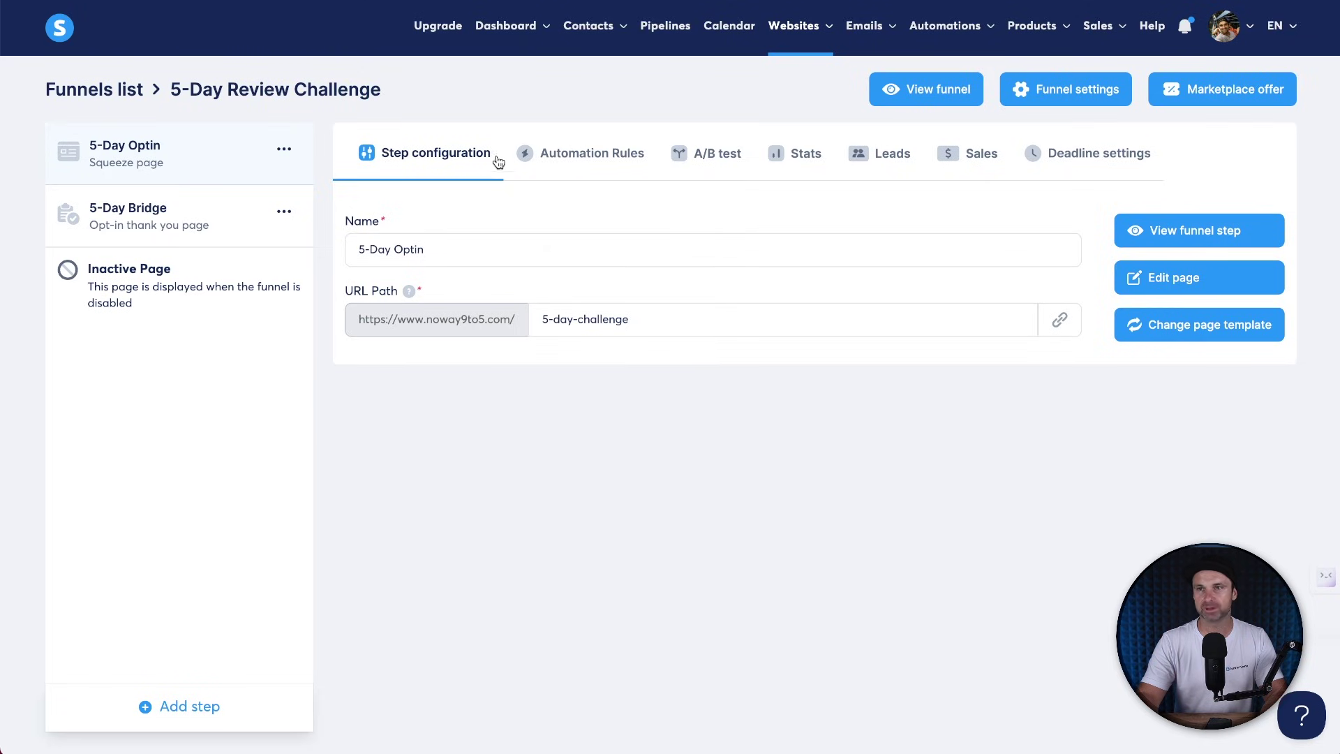
left_click(576, 156)
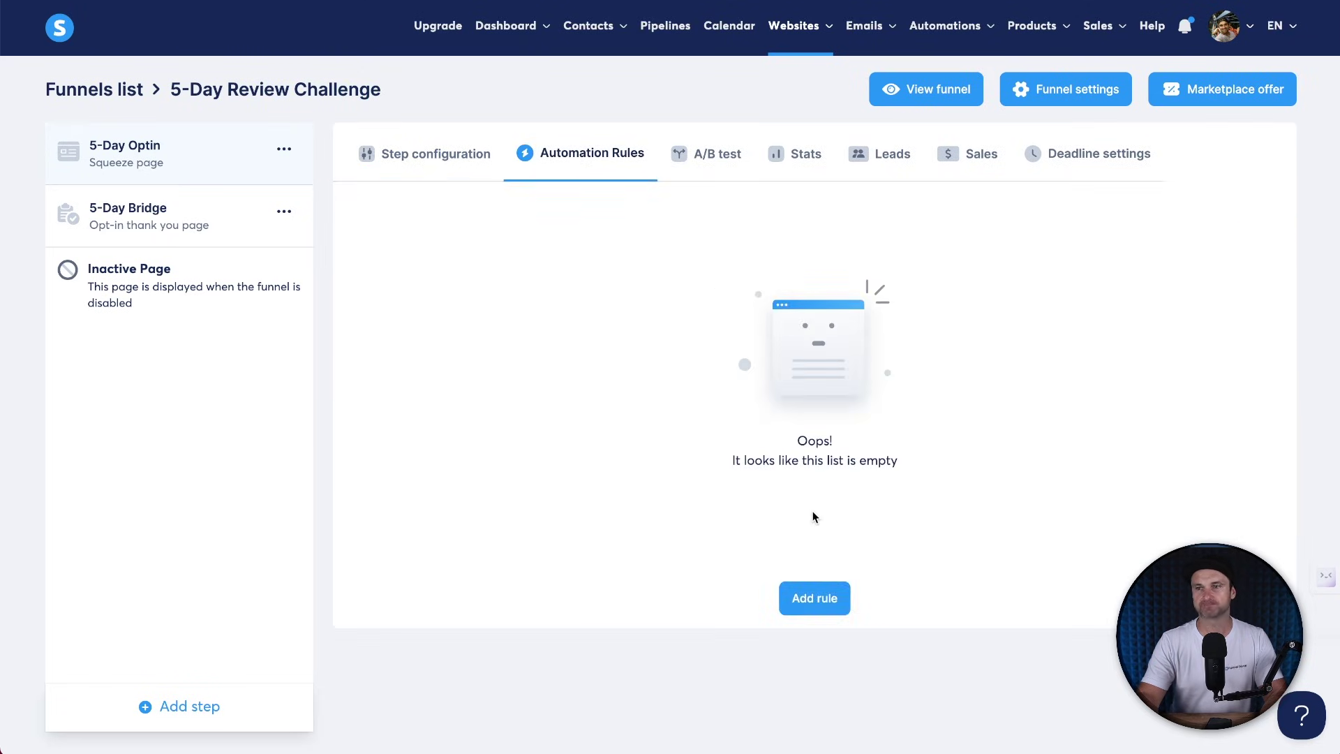
Add a rule: on funnel step form subscribed, subscribe to the 5-Day Challenge campaign.
left_click(813, 586)
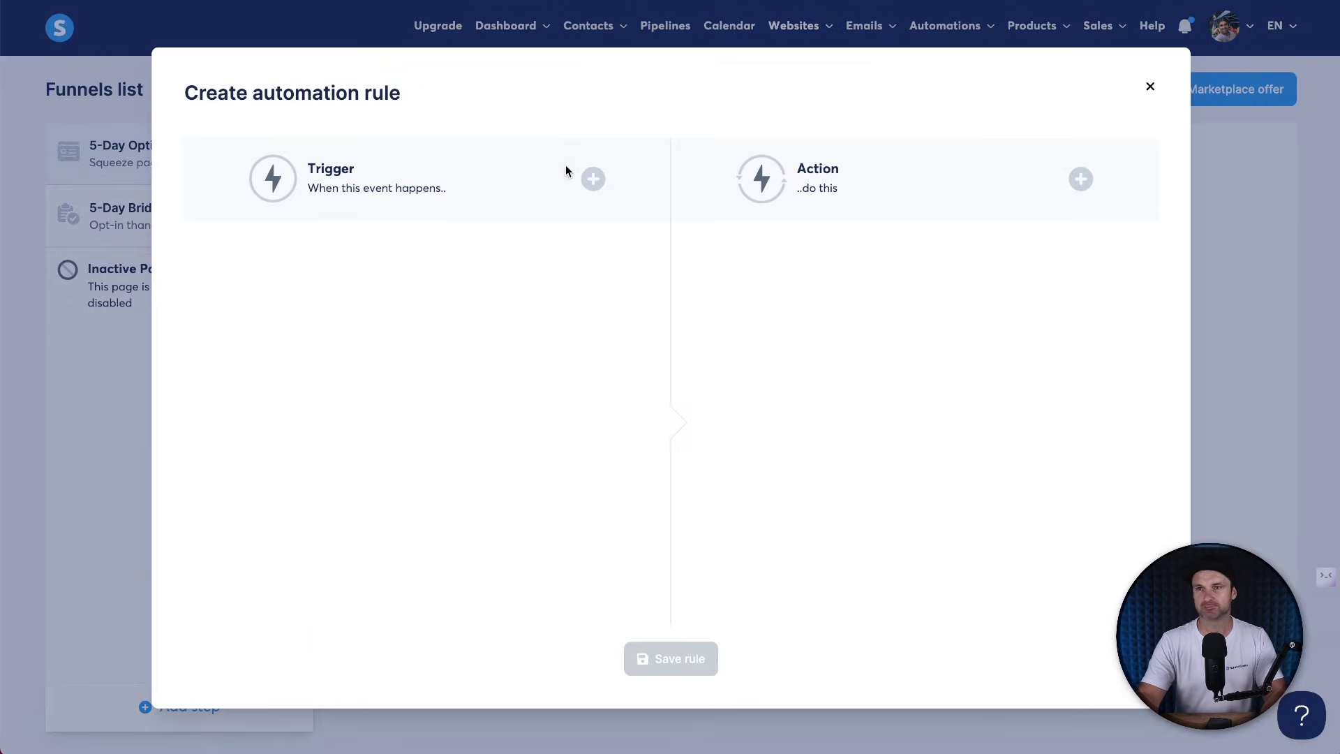
left_click(592, 180)
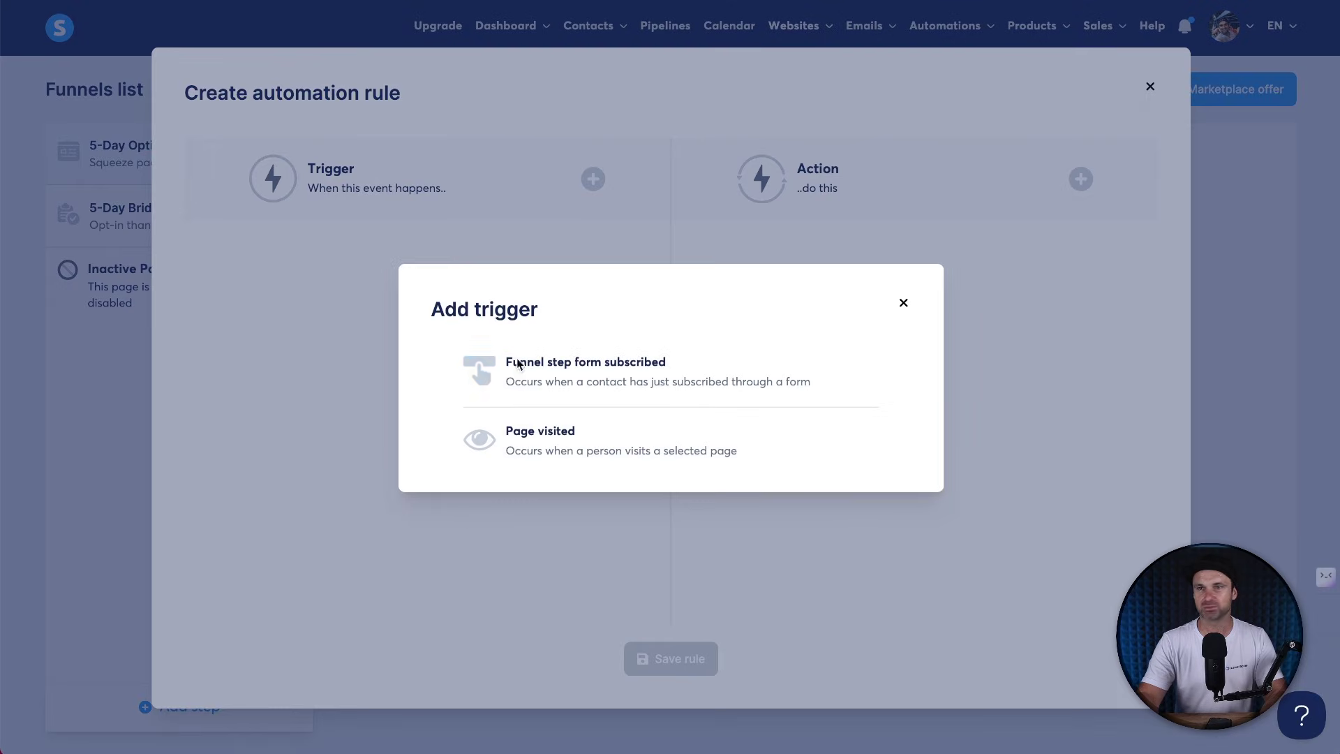
left_click(576, 377)
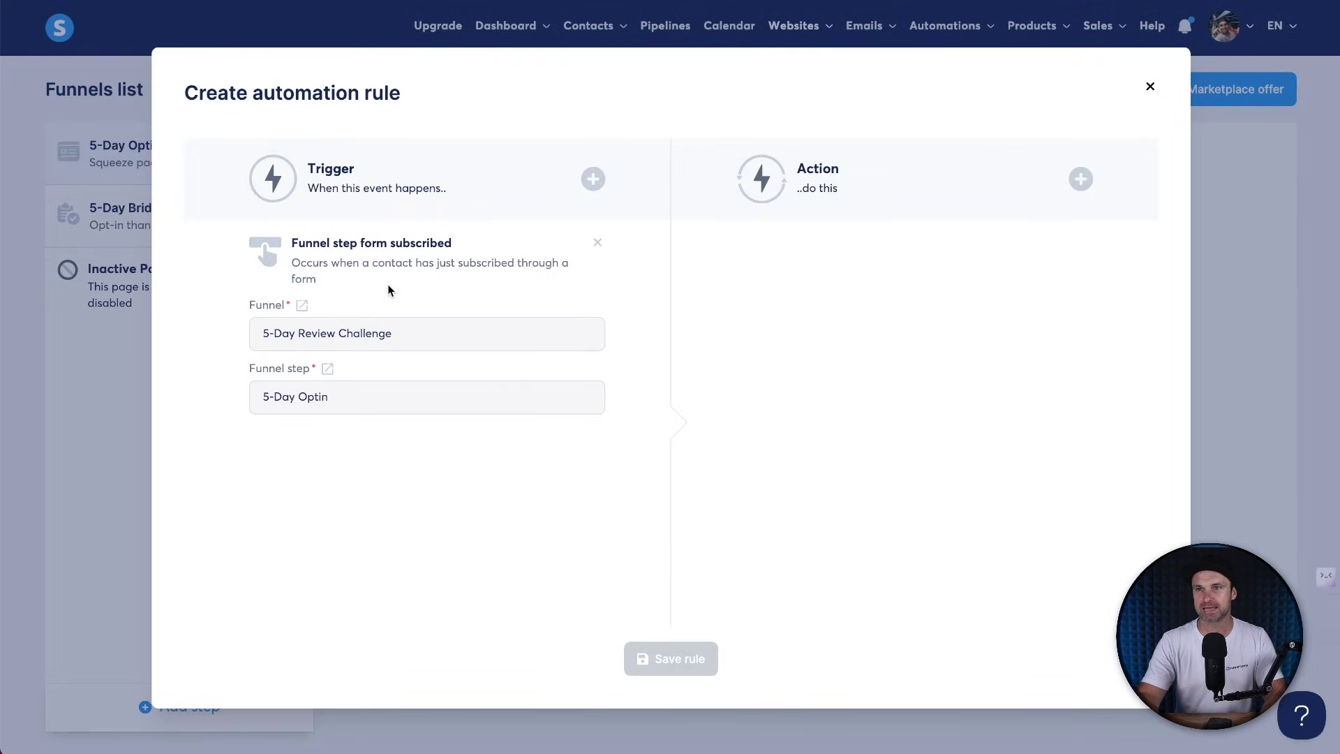
left_click(1078, 180)
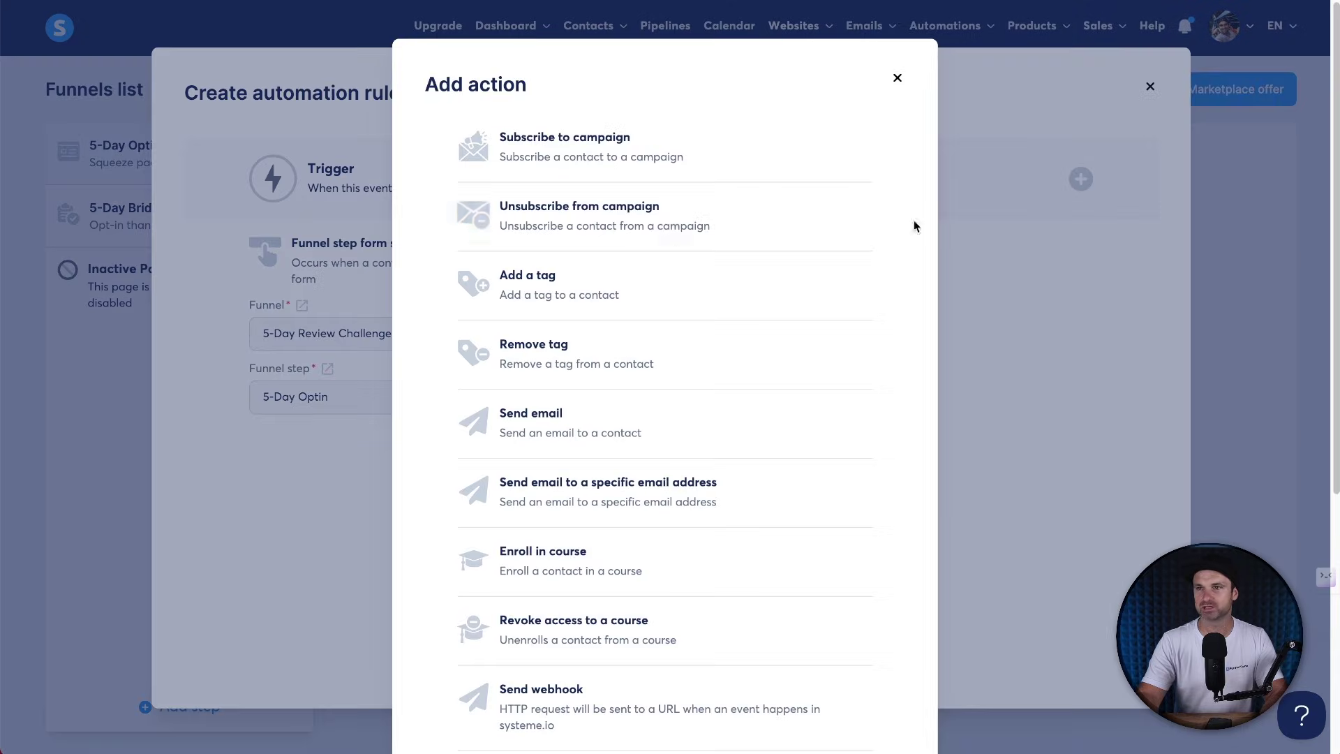
left_click(652, 159)
left_click(813, 323)
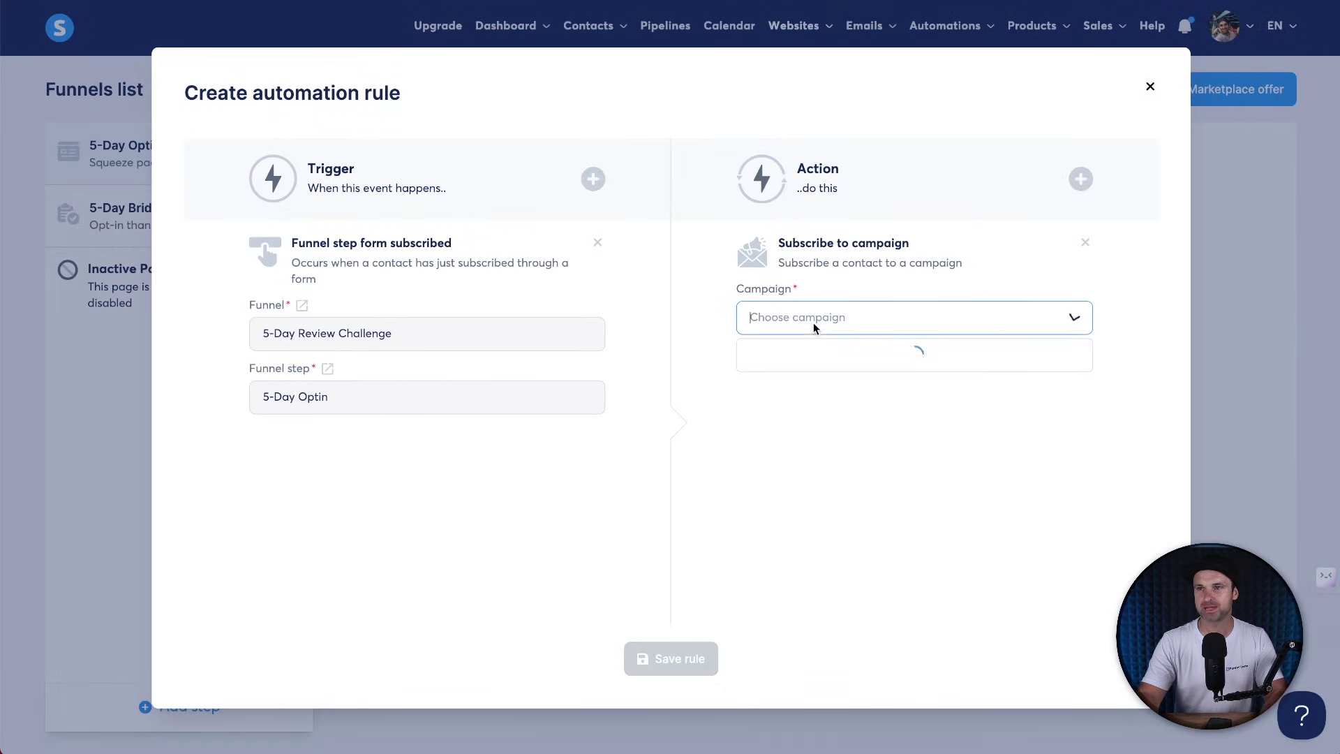
left_click(823, 351)
left_click(679, 664)
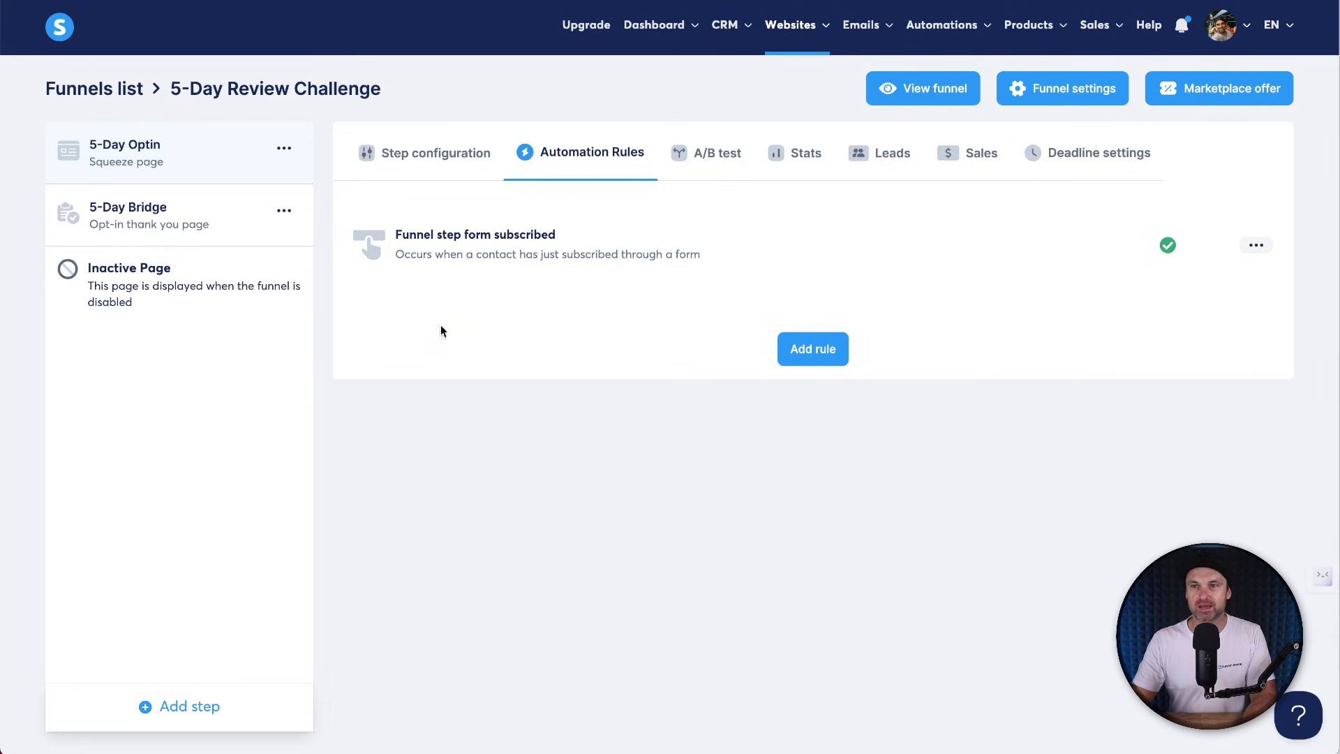
Open the live 5-Day Optin page and submit a test sign-up with a first name and email.
left_click(392, 159)
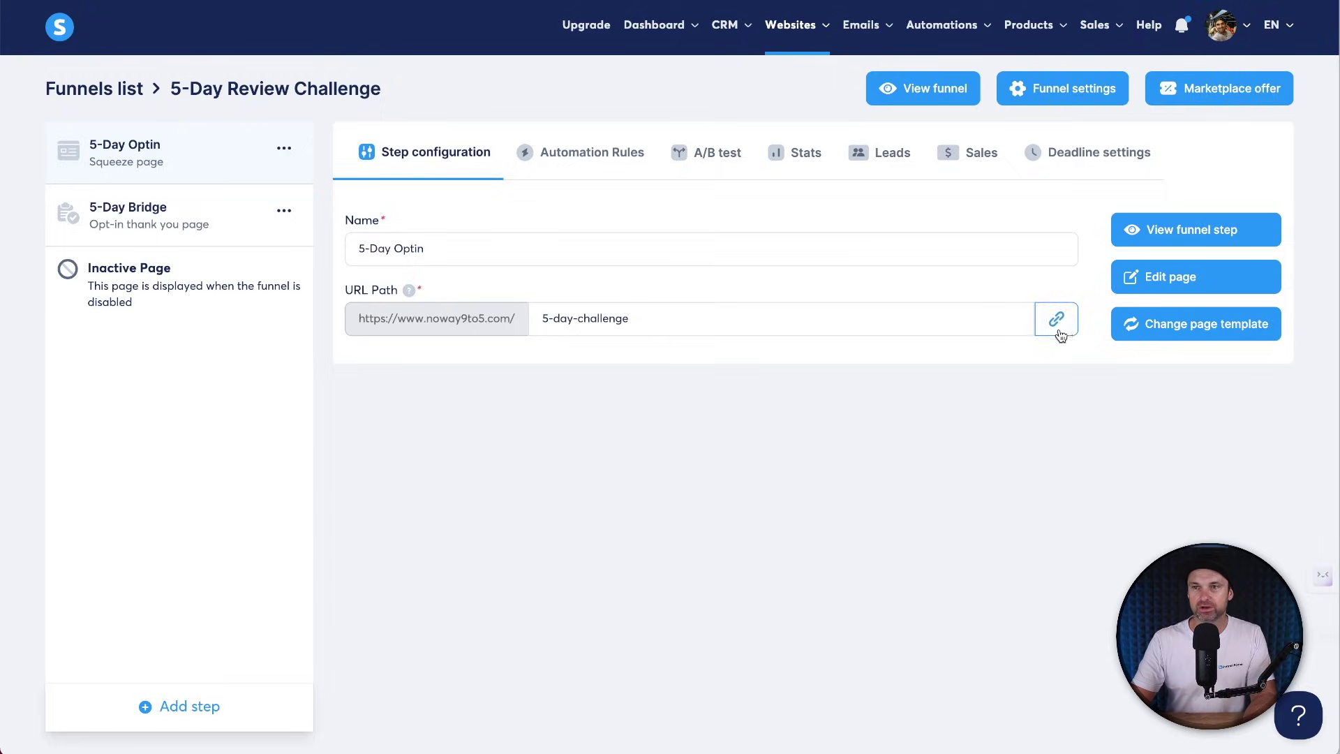
left_click(1170, 237)
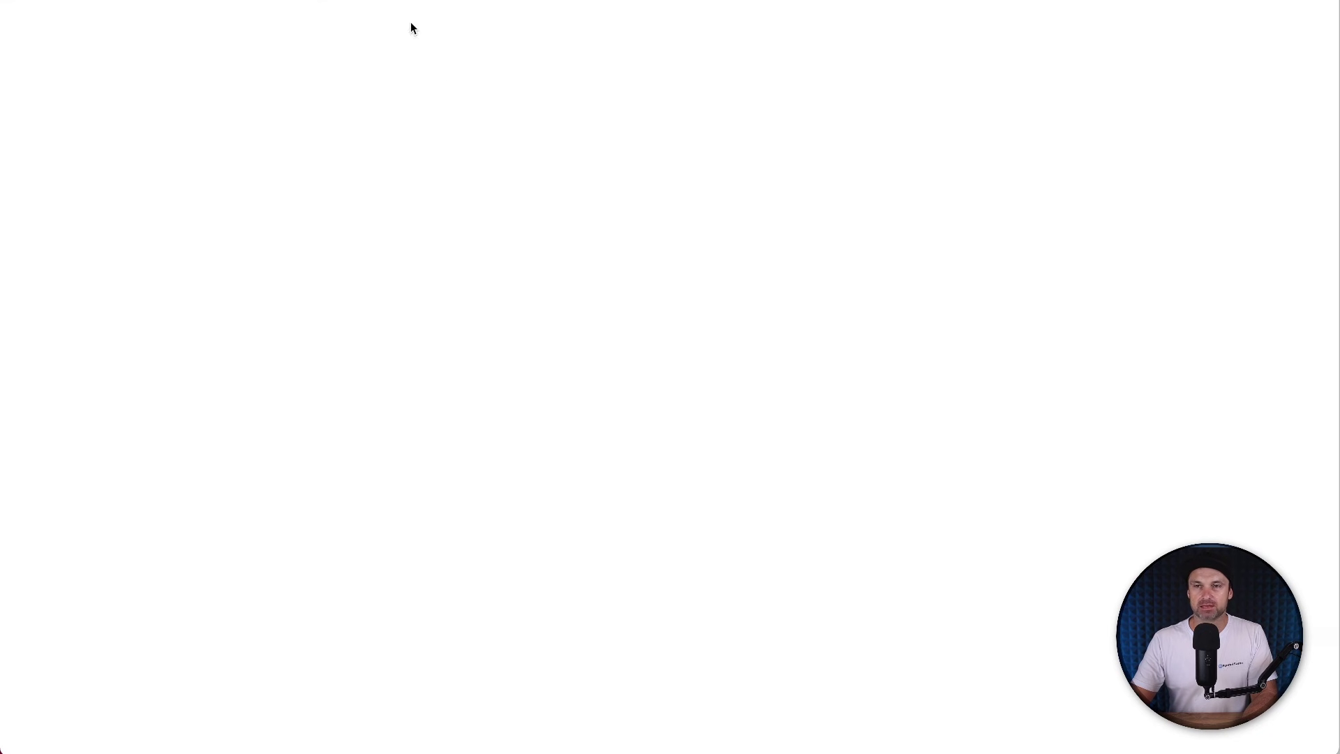
mouse_move(488, 2)
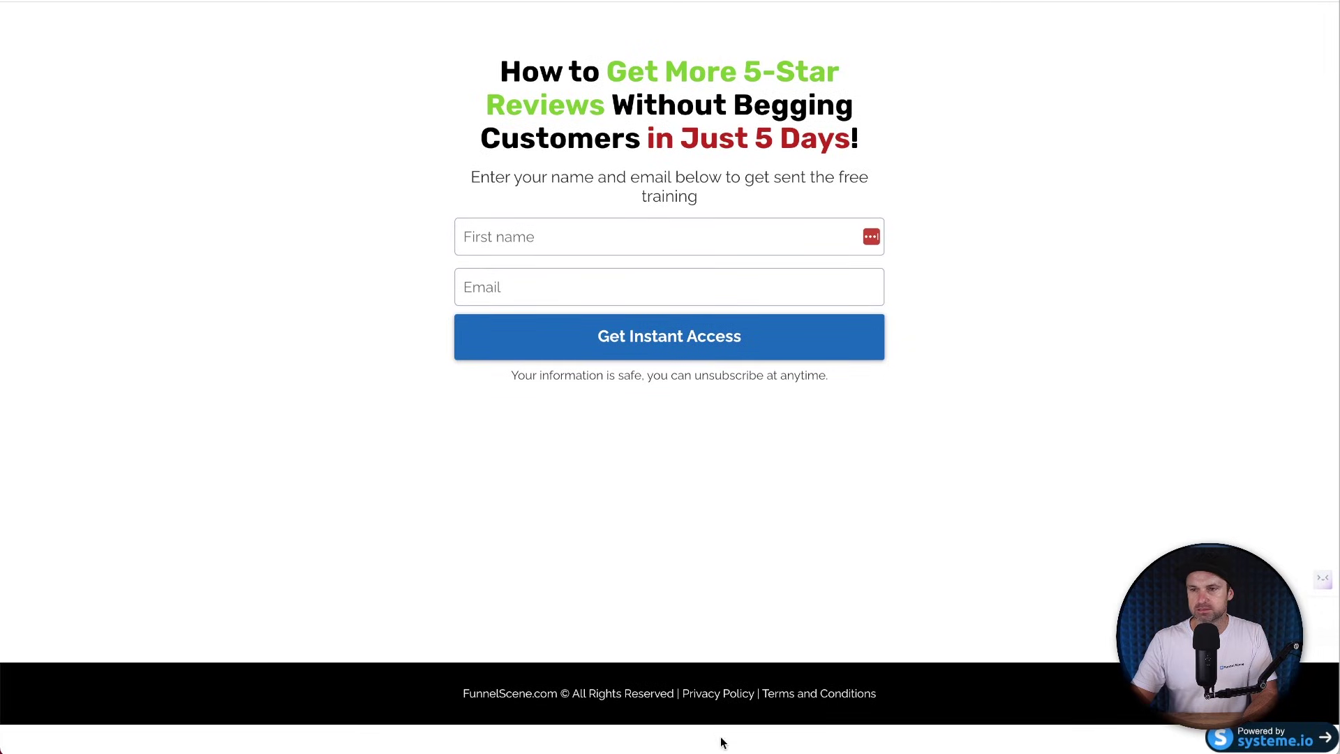
type("Phil")
key("Tab")
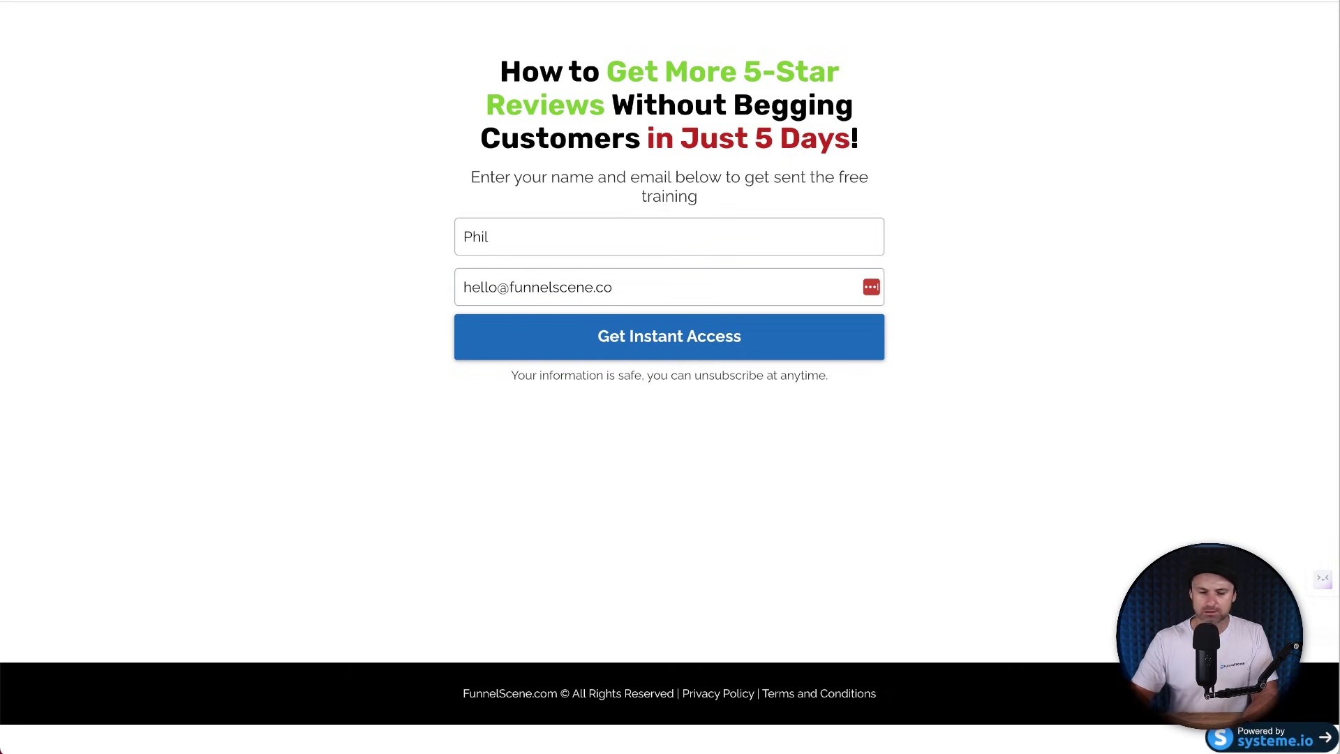
left_click(768, 337)
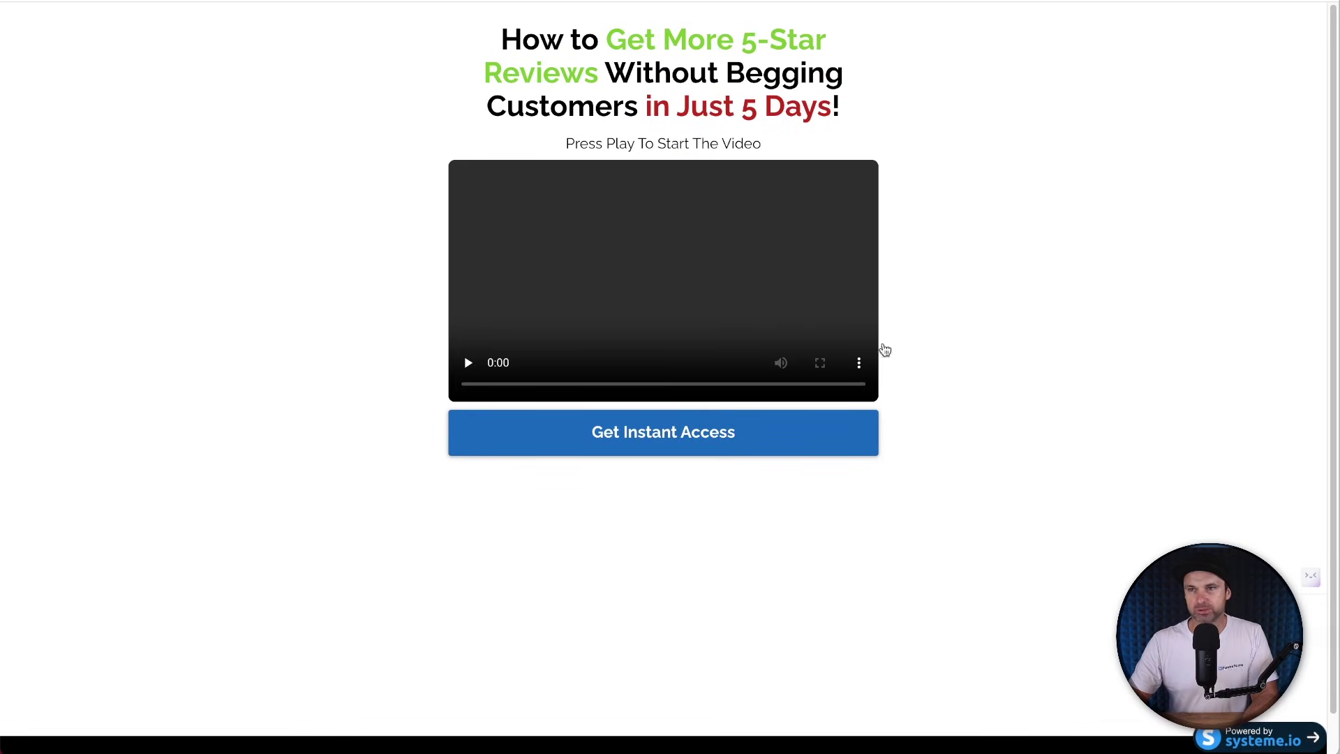
Play the bridge page video, then follow Get Instant Access to the 5 Day Reviews Challenge page.
left_click(467, 363)
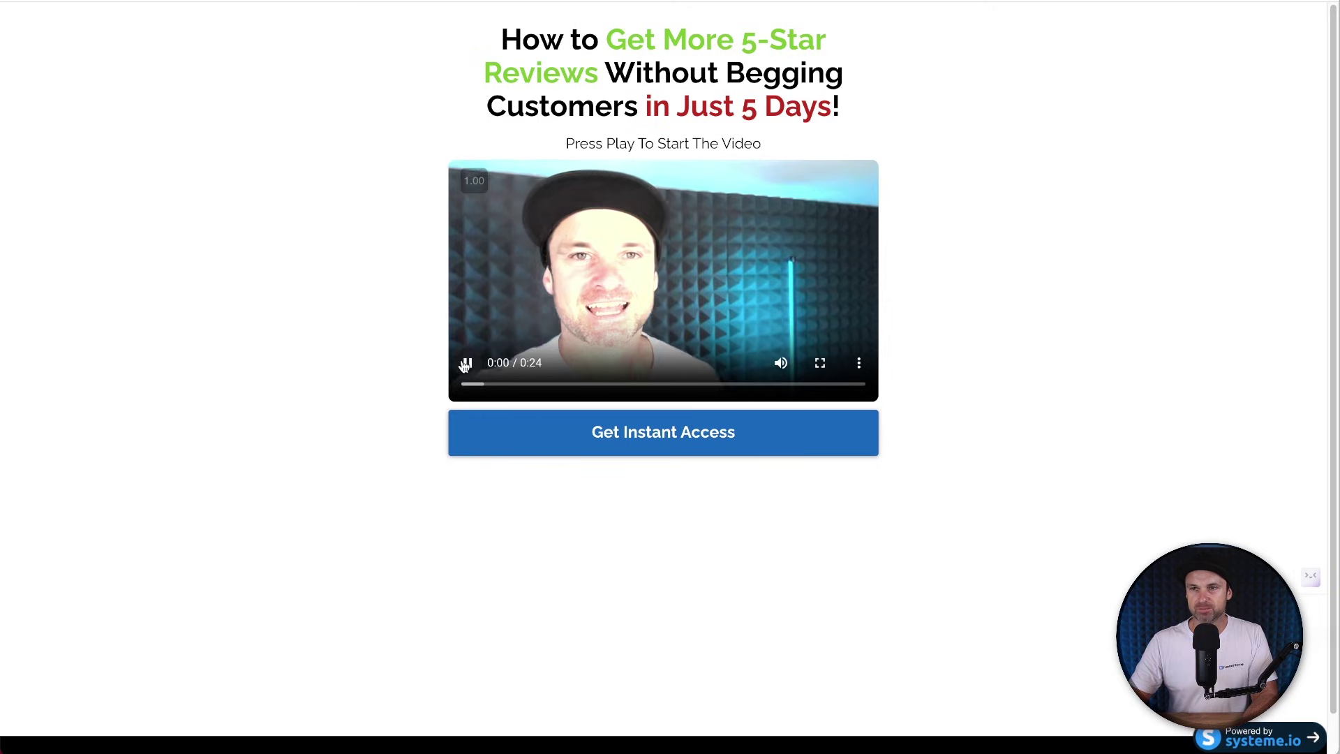
left_click(467, 363)
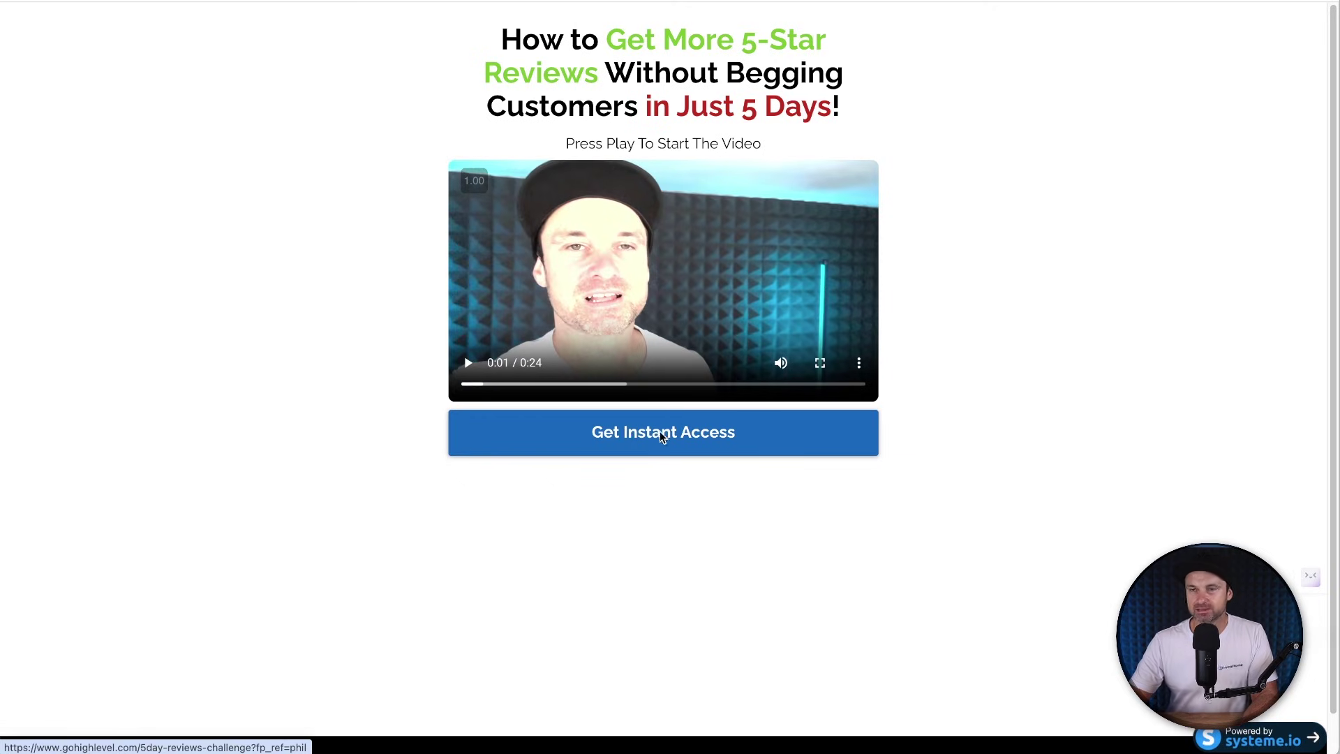
left_click(659, 434)
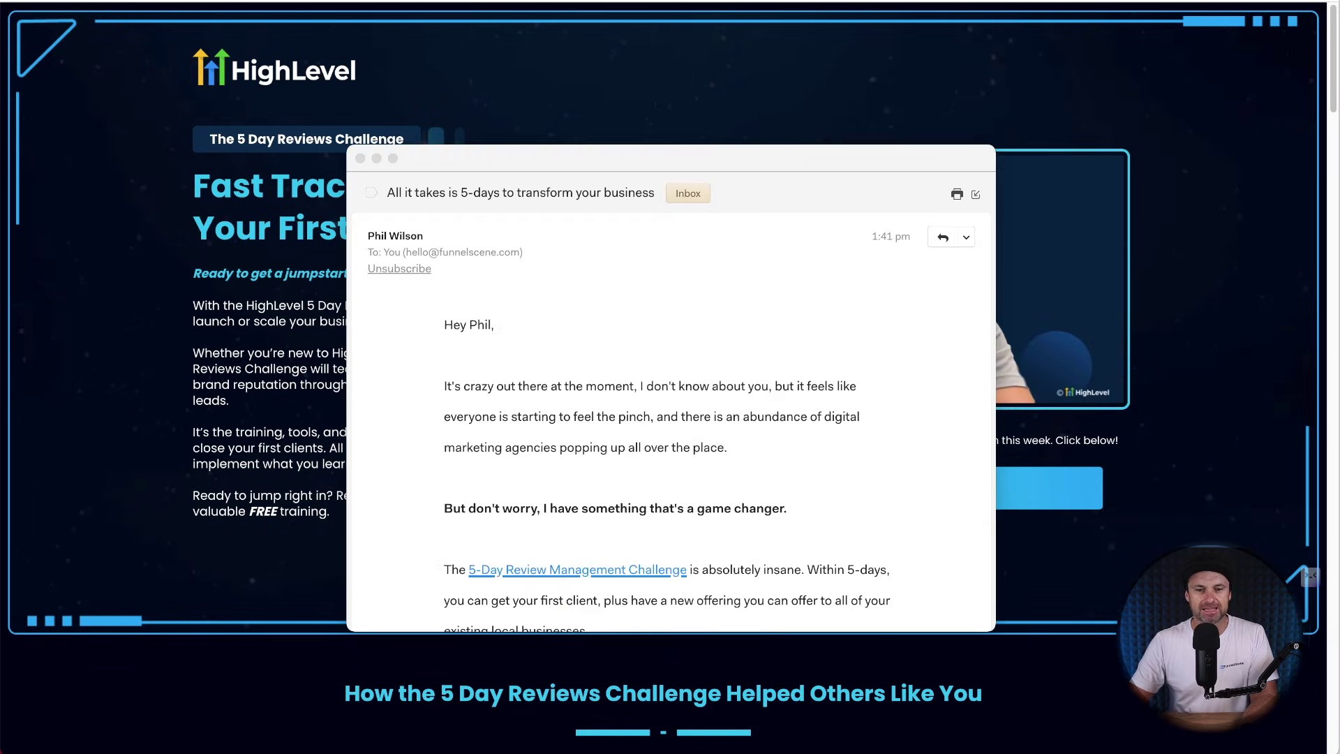
Show the whole delivered promo email and follow its 5-Day Review Management Challenge link.
left_click_drag(605, 157, 673, 25)
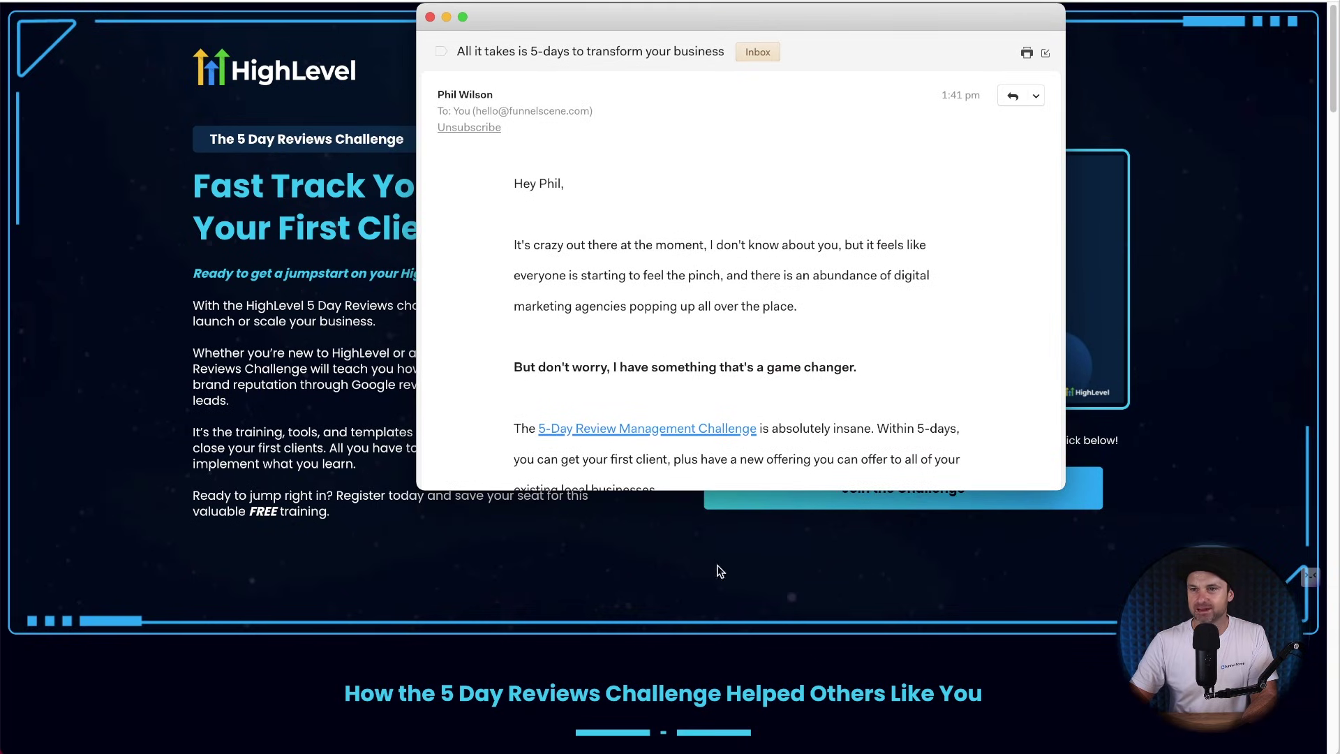
left_click_drag(725, 492, 698, 741)
left_click(711, 429)
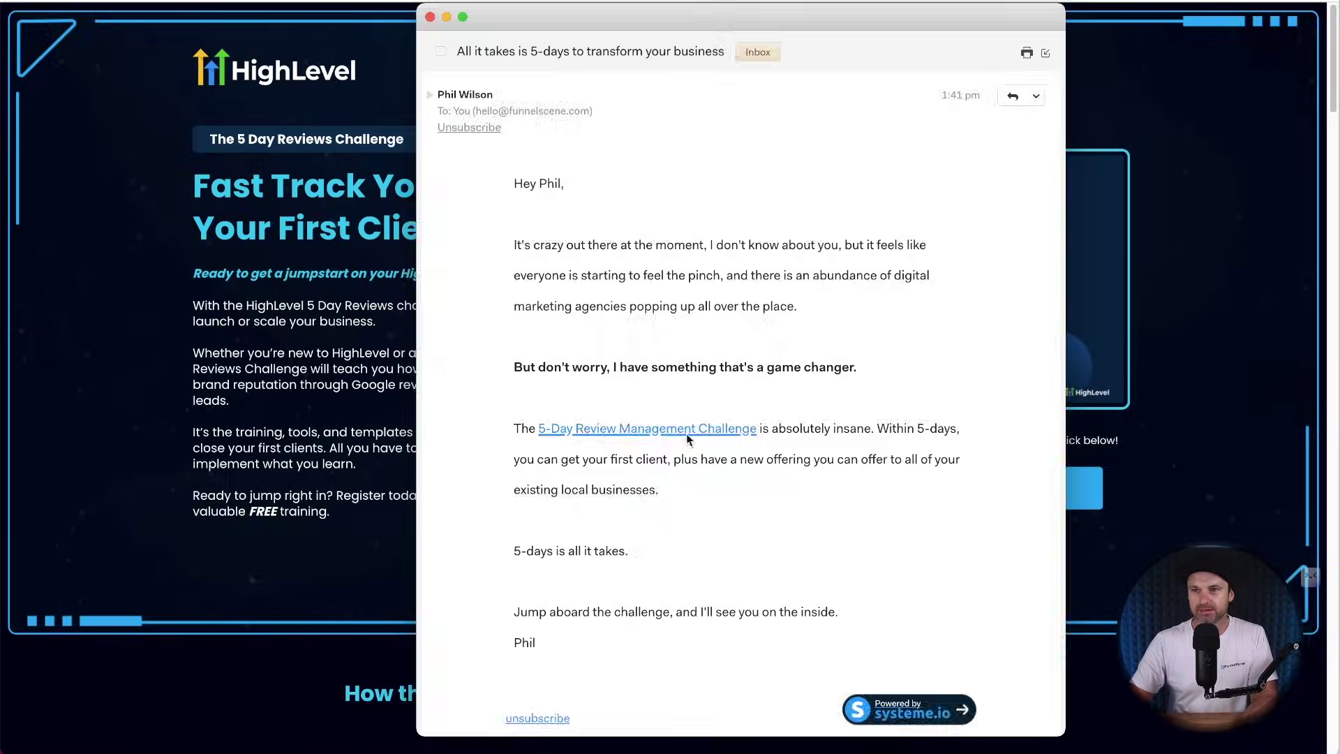